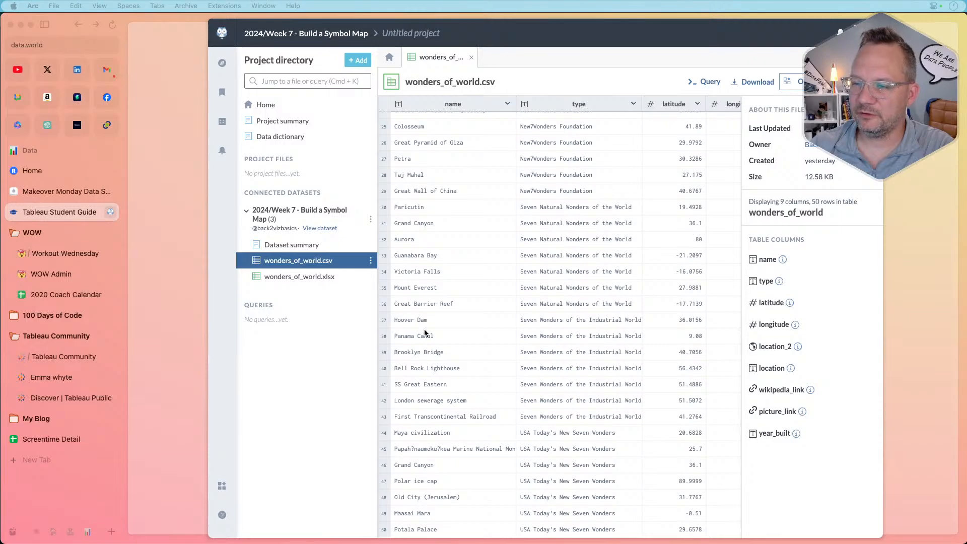
Review the columns of wonders_of_world.csv on data.world and download the file
scroll(450, 395, up, 10)
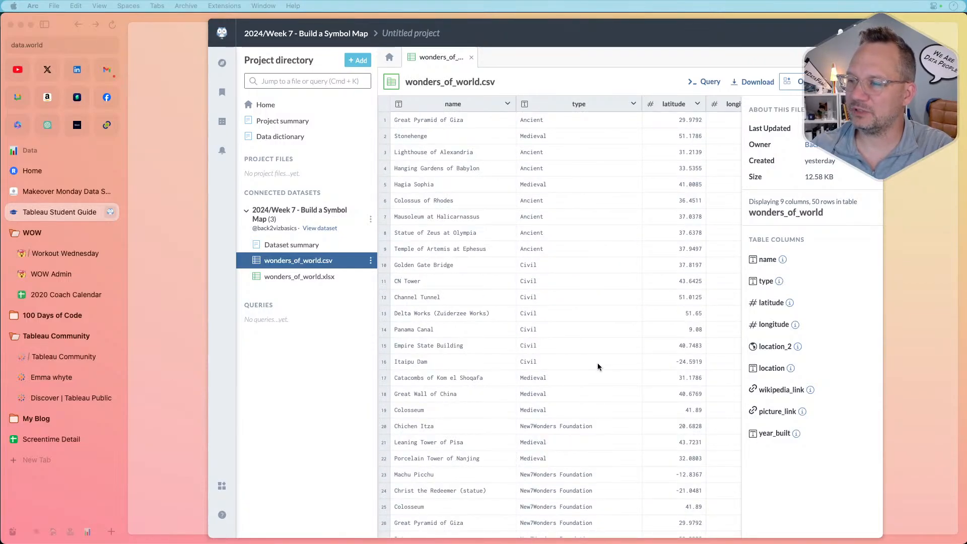
scroll(598, 362, right, 10)
scroll(598, 364, right, 10)
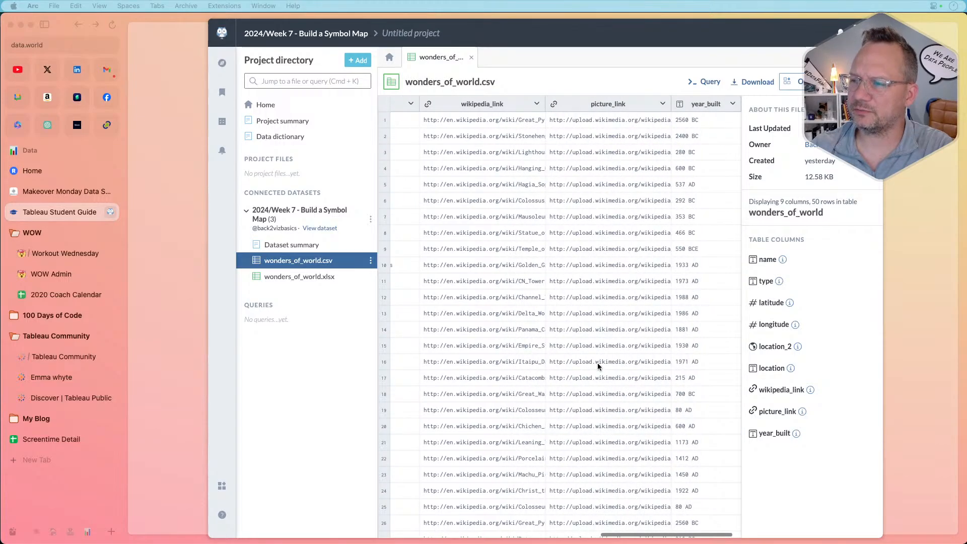
scroll(561, 307, left, 20)
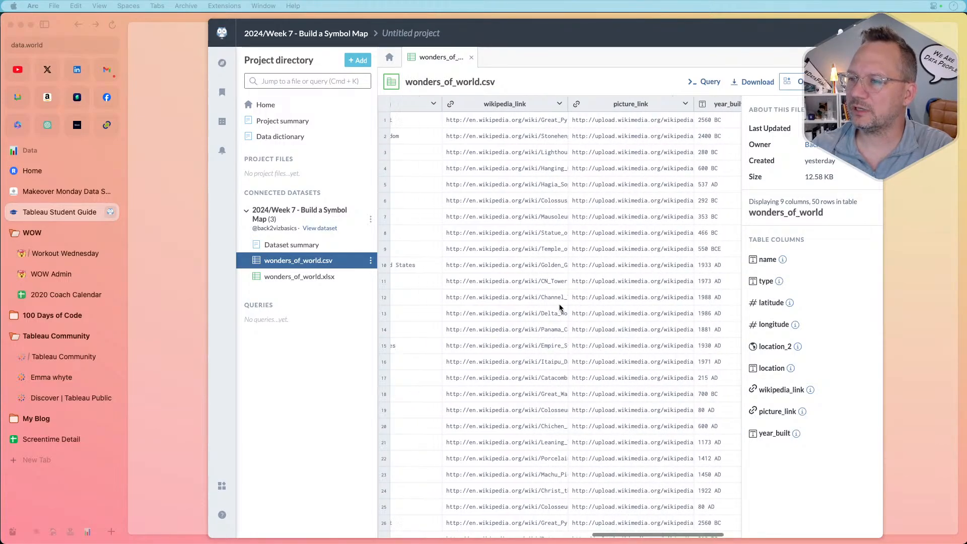
scroll(559, 309, right, 20)
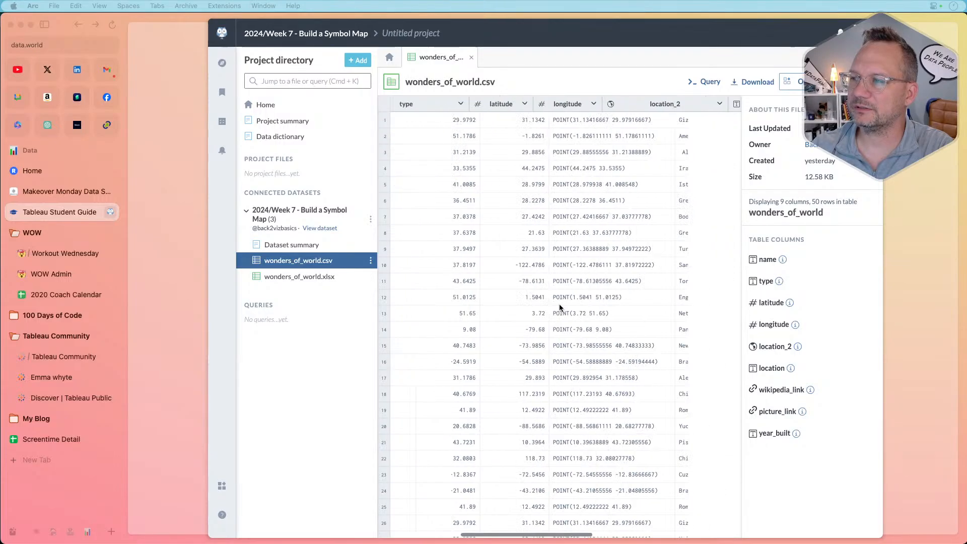
scroll(637, 196, left, 20)
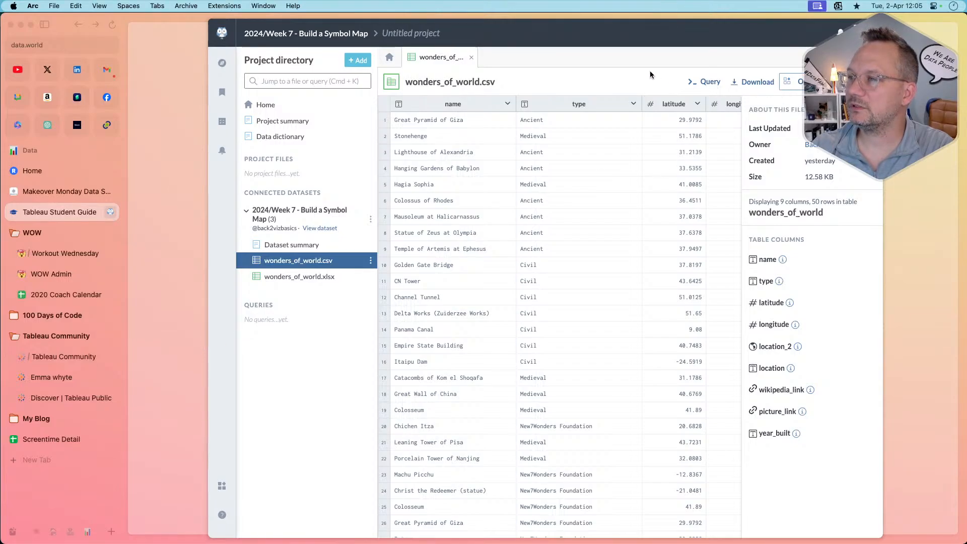
click(755, 82)
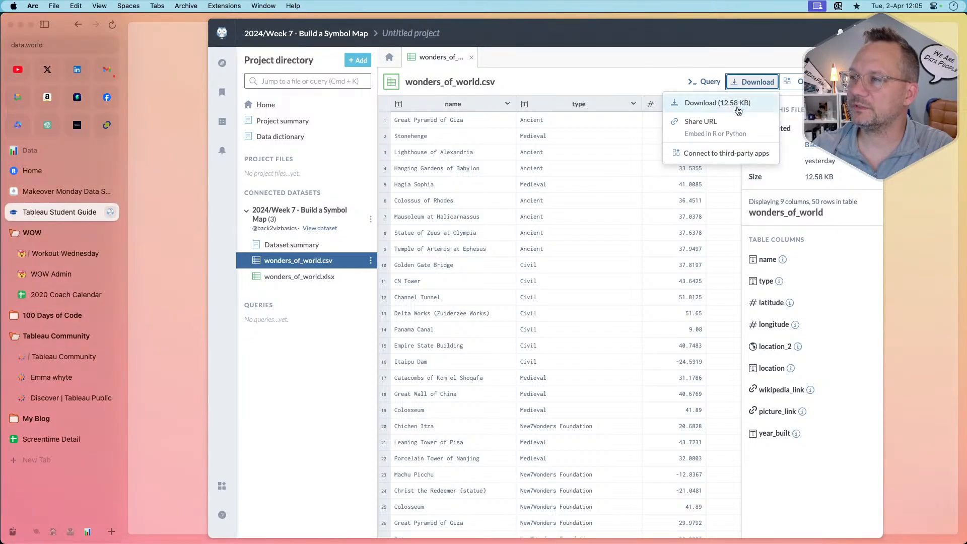
click(738, 108)
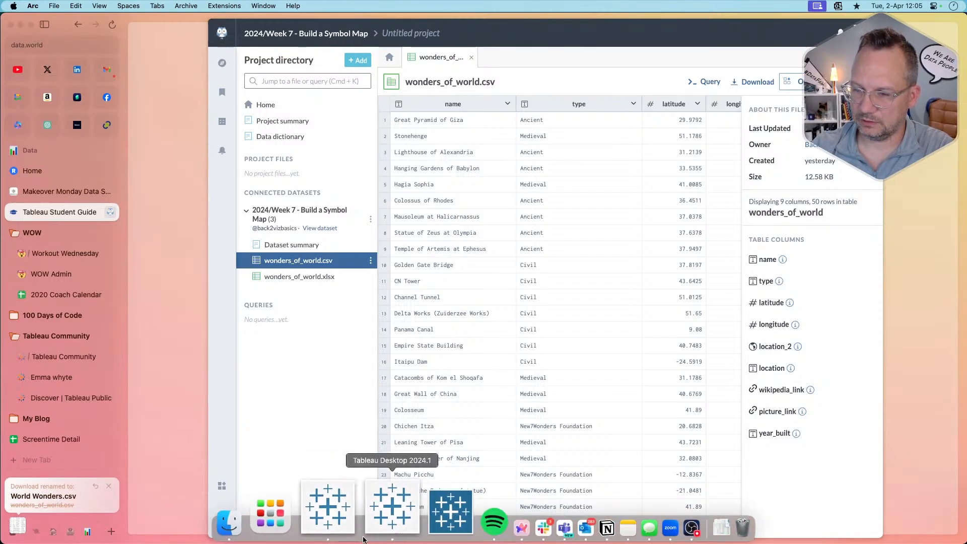
Switch to Tableau Desktop and connect to the downloaded text file World Wonders.csv
click(378, 529)
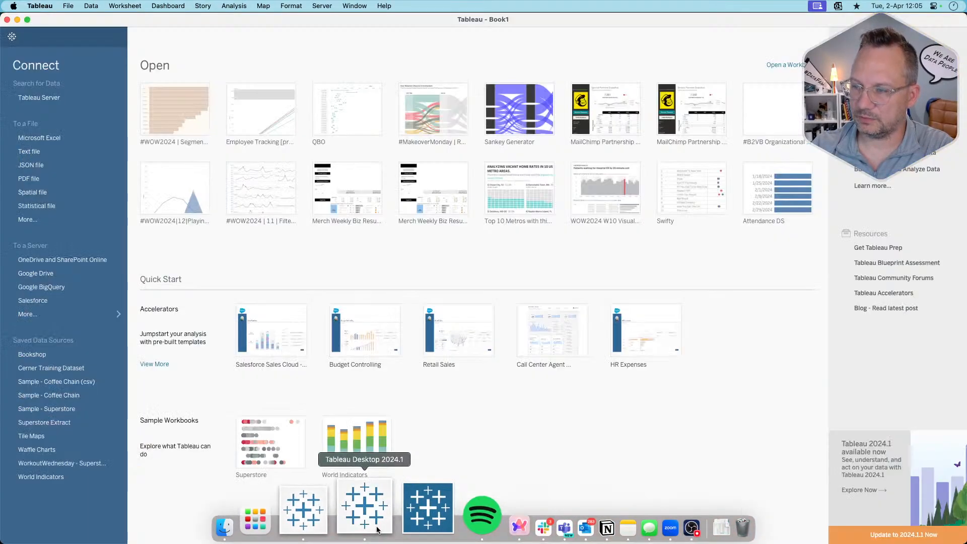
click(30, 151)
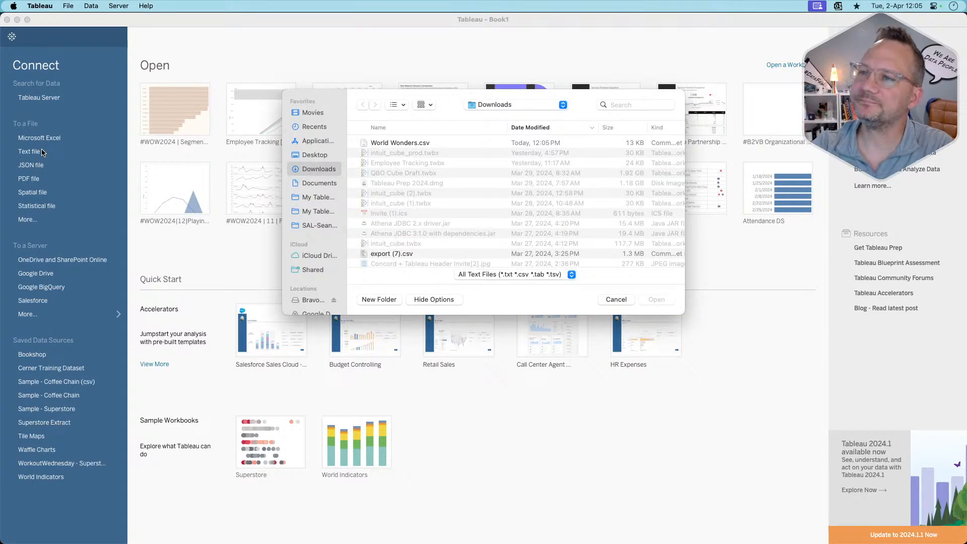
double_click(408, 143)
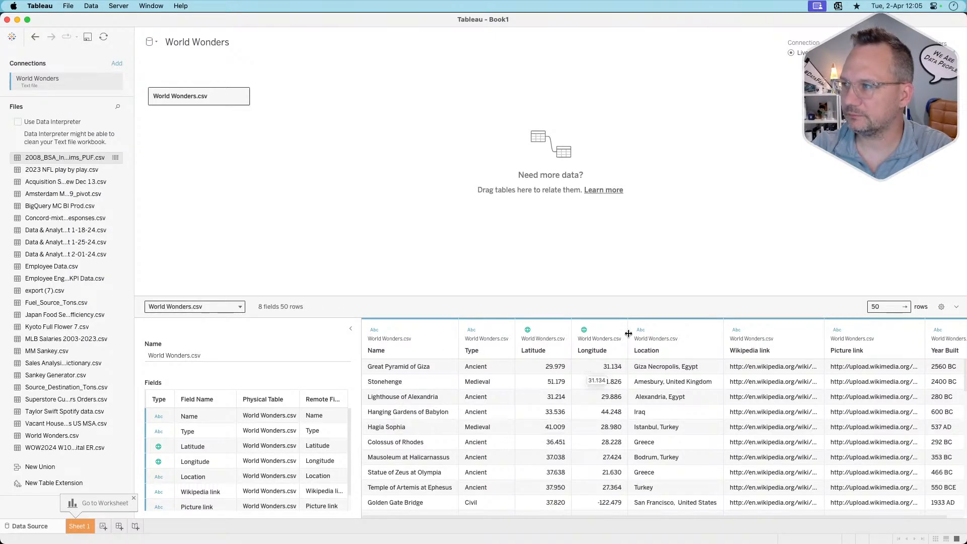
Try to switch the World Wonders connection to an extract and open Sheet 1, cancelling the extract file save
click(794, 63)
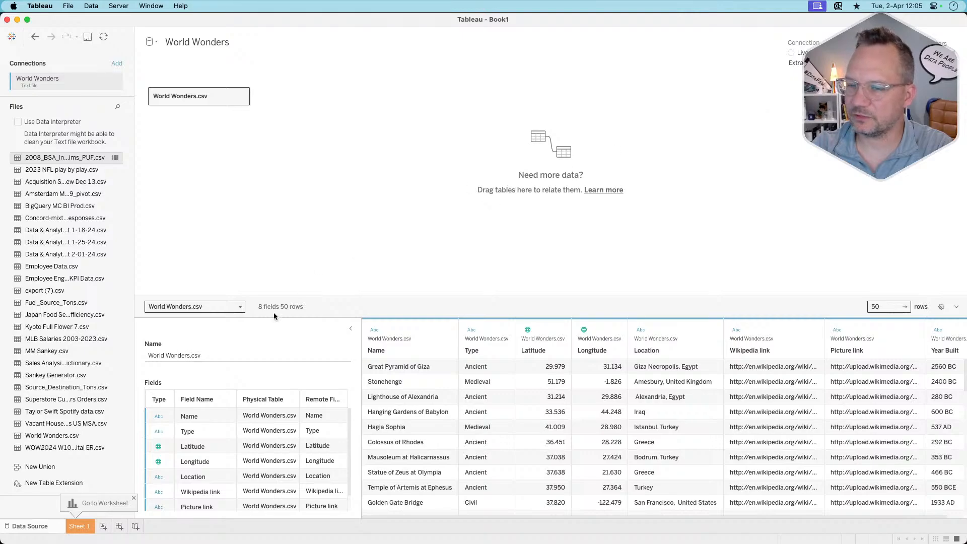
click(82, 527)
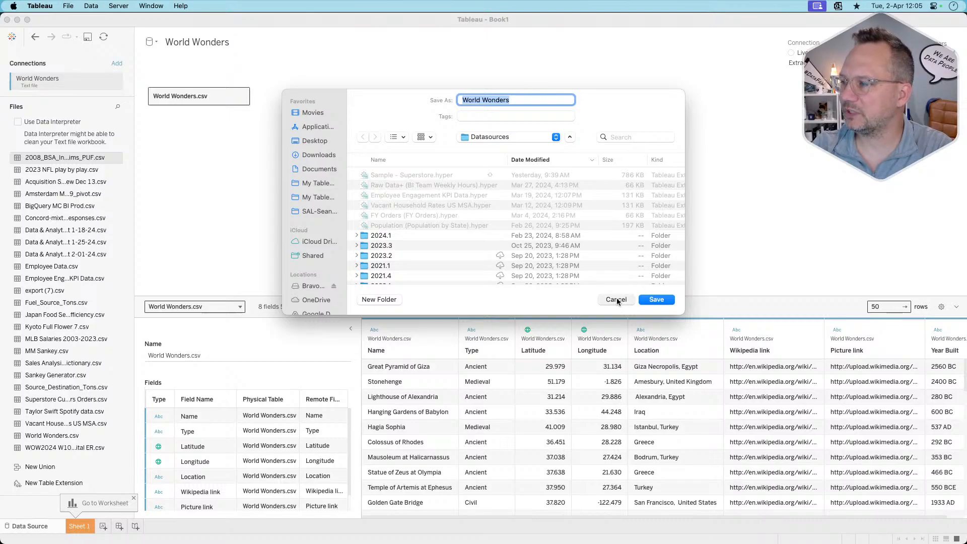
click(617, 299)
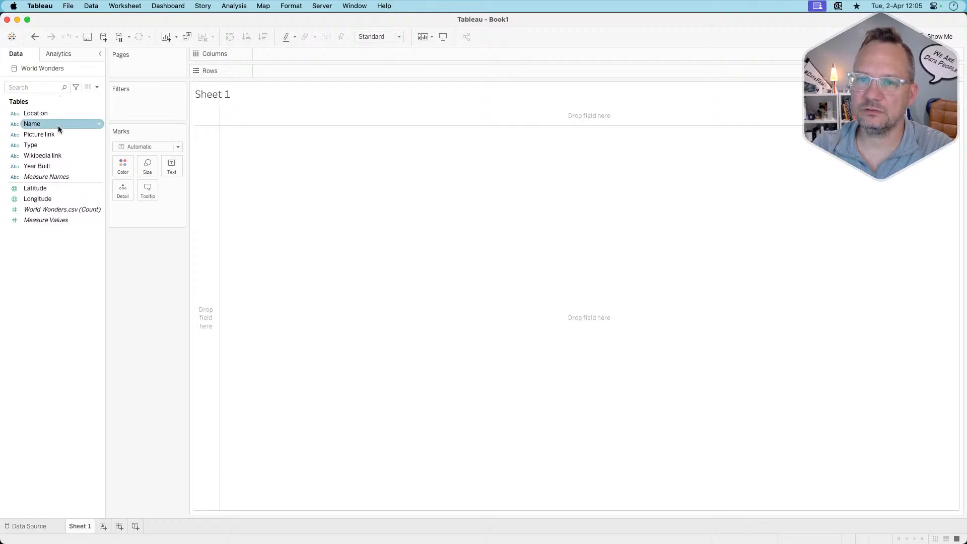
Check the data type options of Year Built and add the field to Rows
click(13, 167)
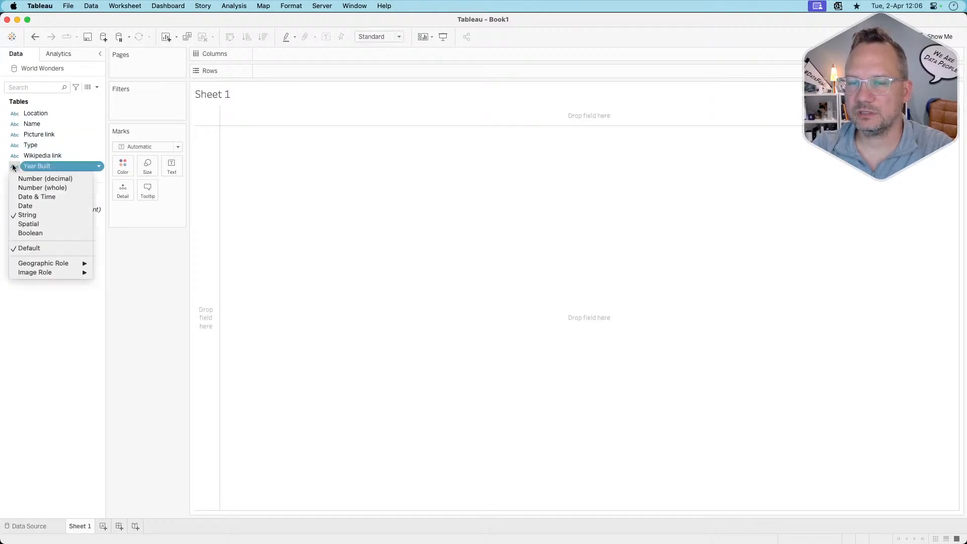
click(25, 168)
double_click(40, 168)
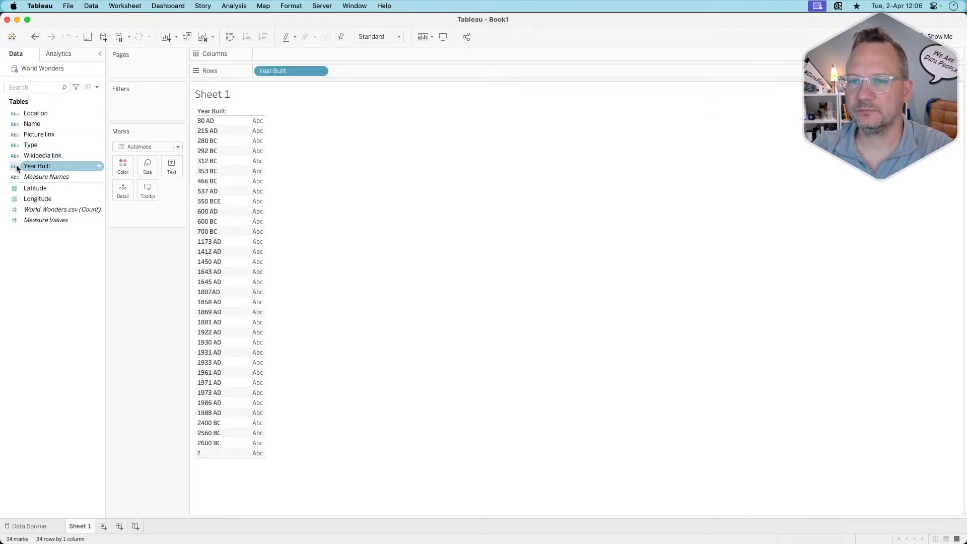
Try changing the data type of Year Built to Number (whole) and undo the change
click(14, 167)
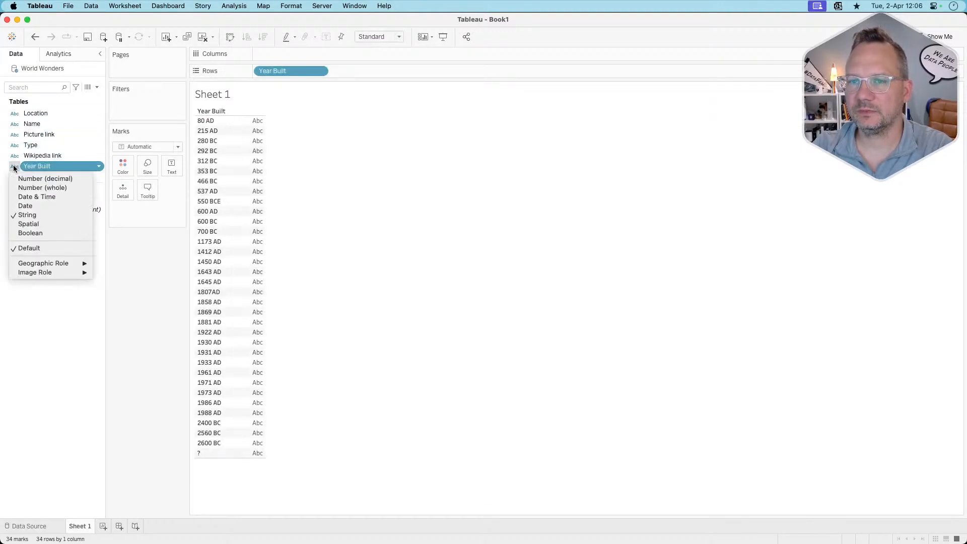
click(72, 187)
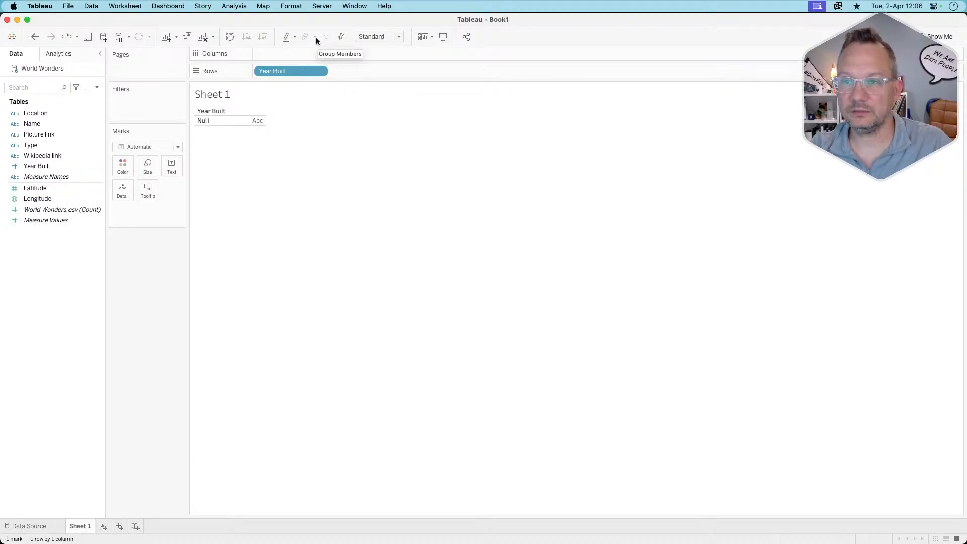
key(super+z)
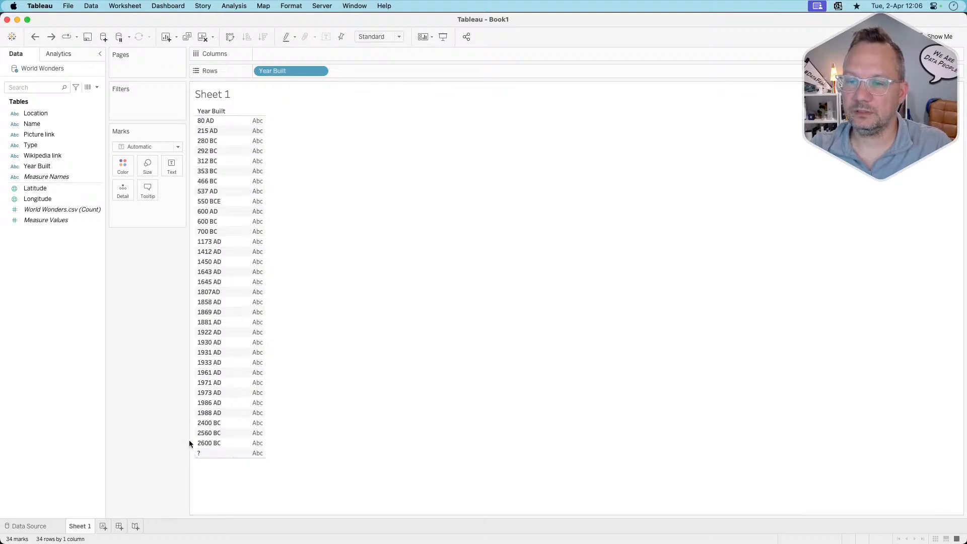
Remove Year Built from Rows and close the World Wonders data source
click(205, 454)
click(201, 453)
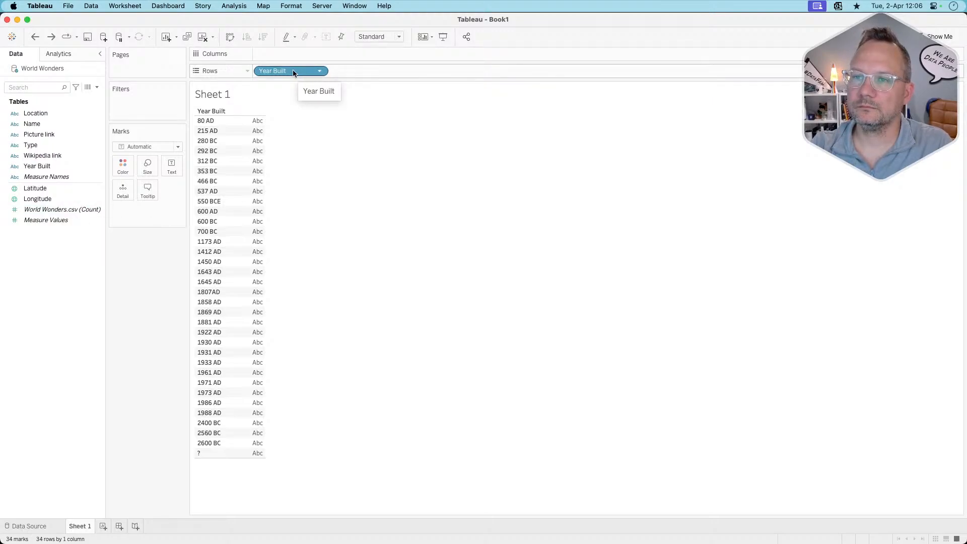
drag(294, 73, 160, 276)
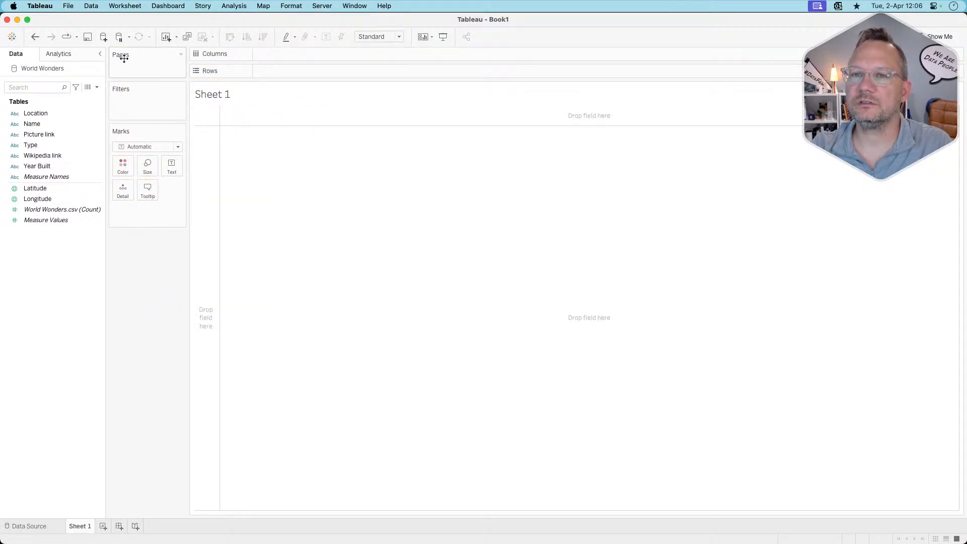
right_click(49, 67)
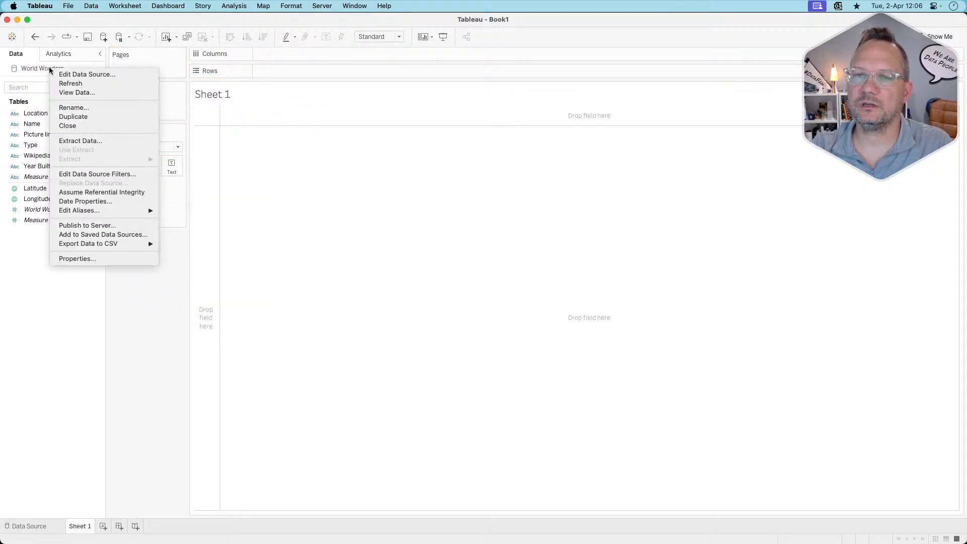
click(81, 125)
Launch Tableau Prep Builder 2024.1 without reopening its previous windows
mouse_move(325, 527)
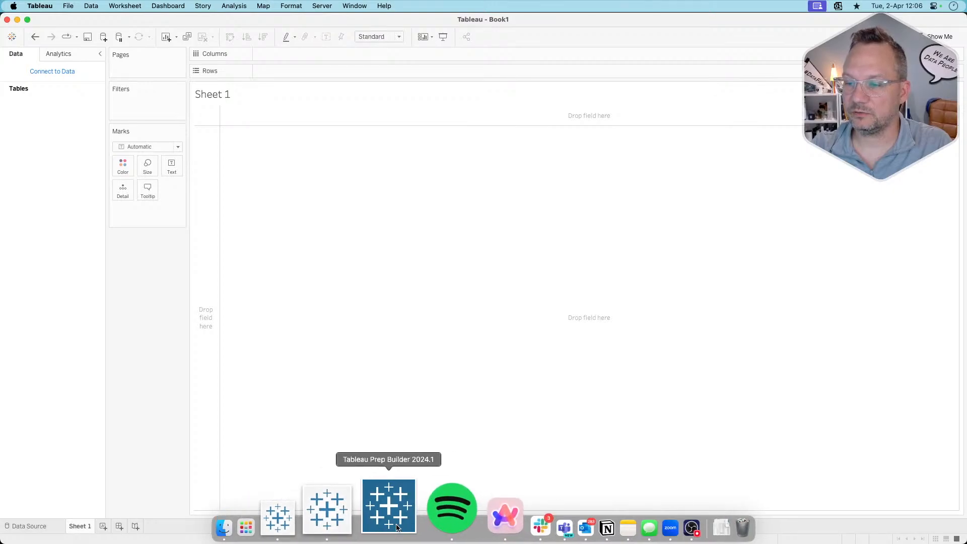
click(397, 527)
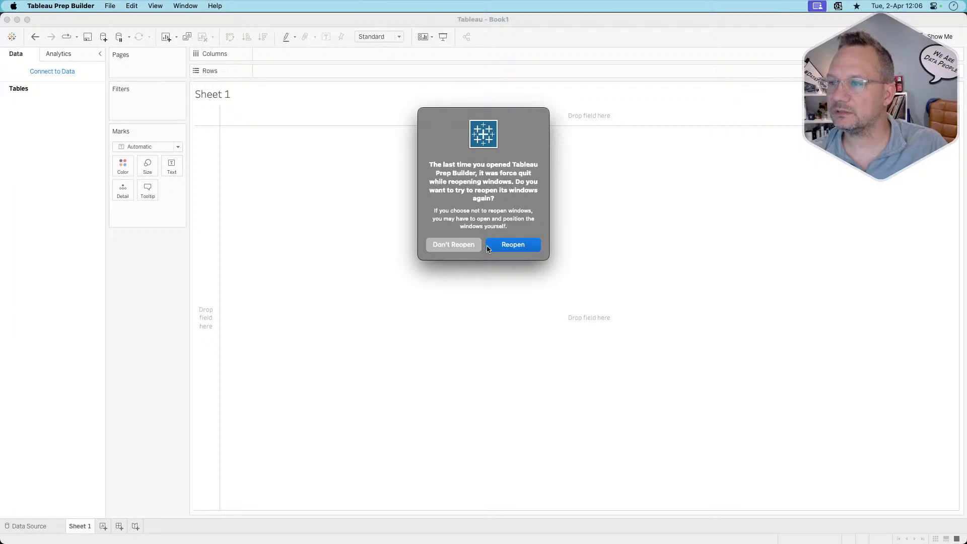
click(458, 242)
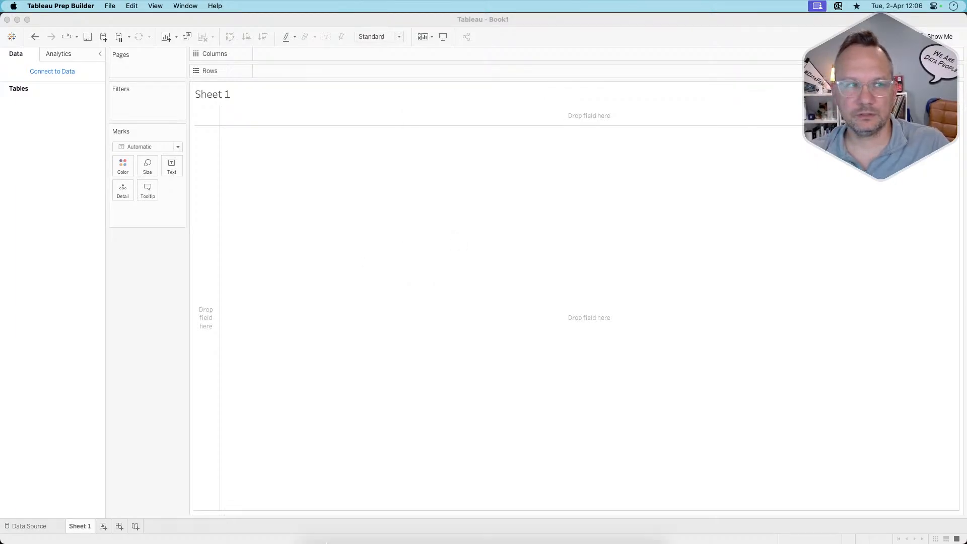
click(334, 273)
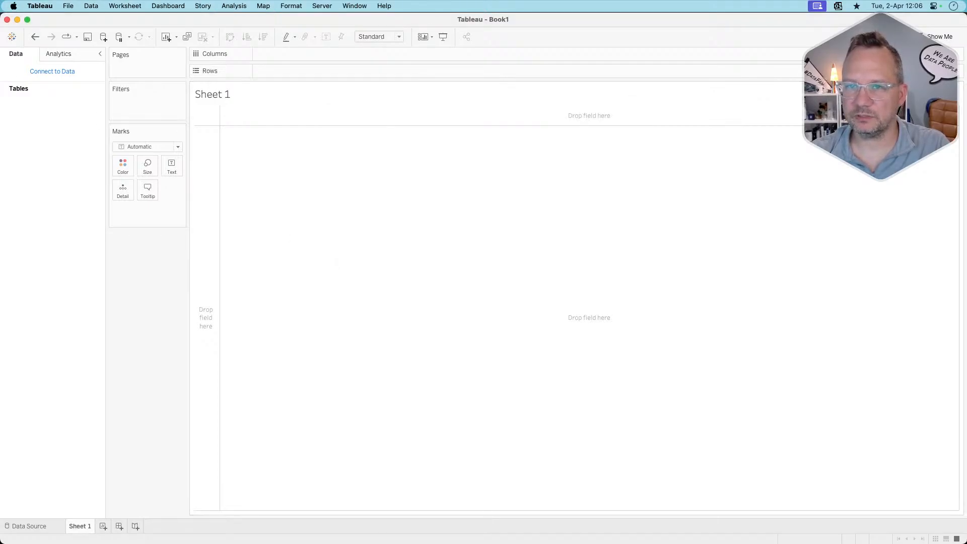
Switch to the Arc browser and examine the year_built values across all rows of wonders_of_world.csv
key(super+Tab)
key(super+Tab)
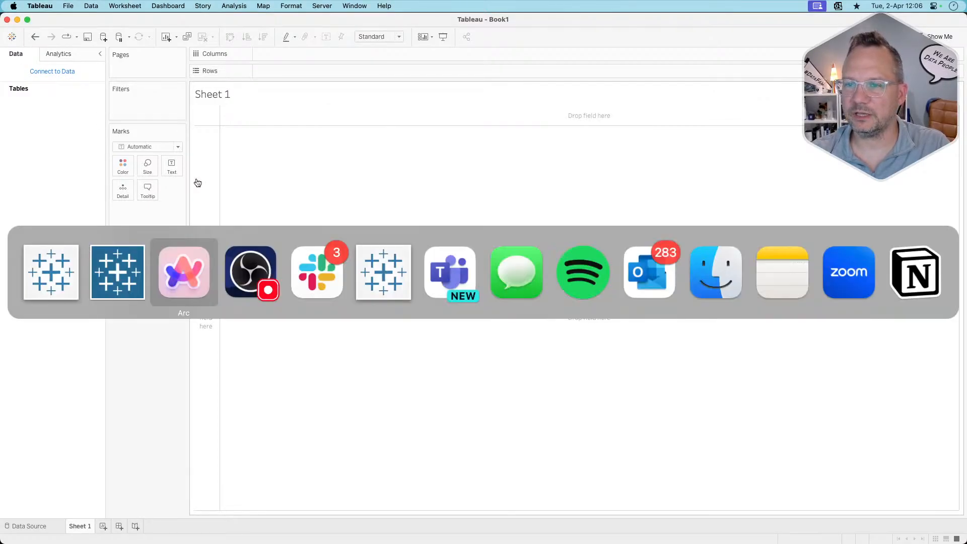
key(super+Tab)
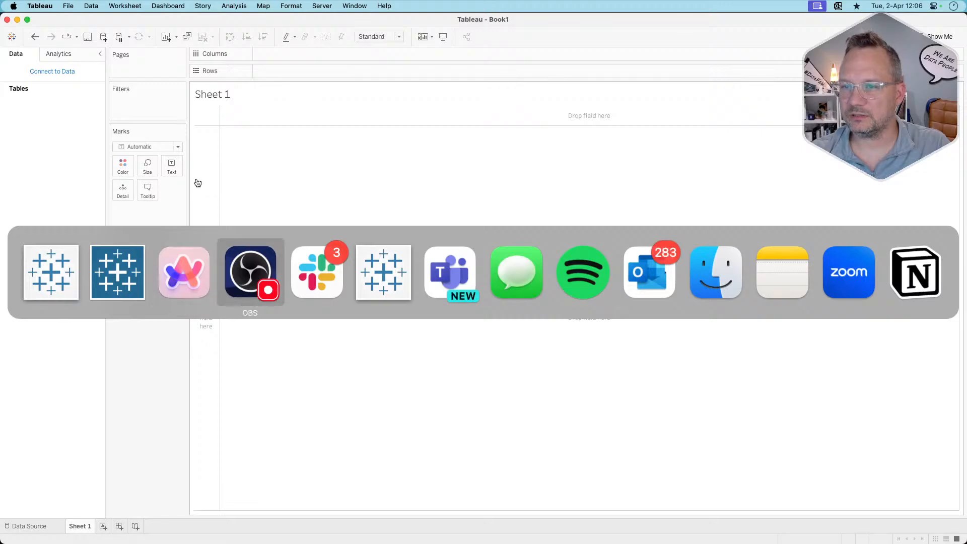
key(super+shift+Tab)
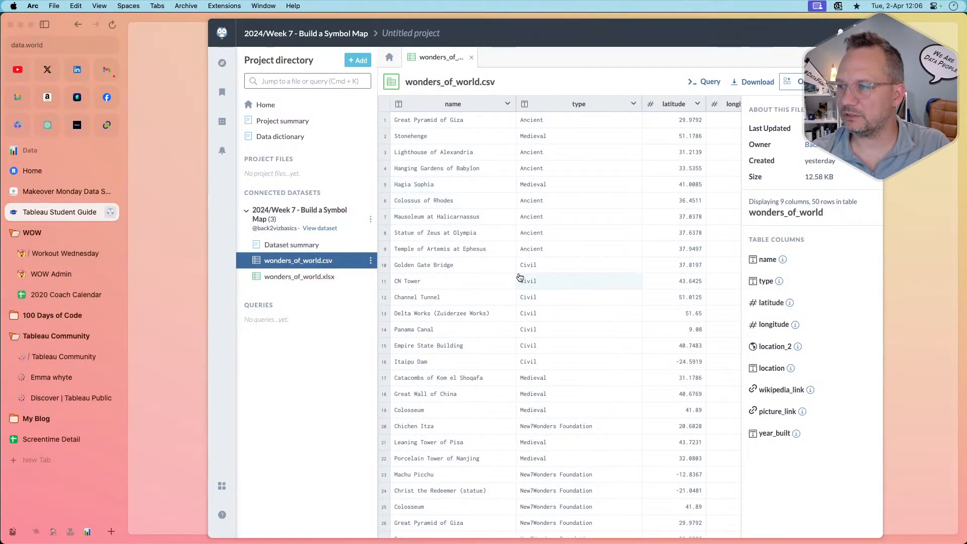
scroll(521, 274, right, 10)
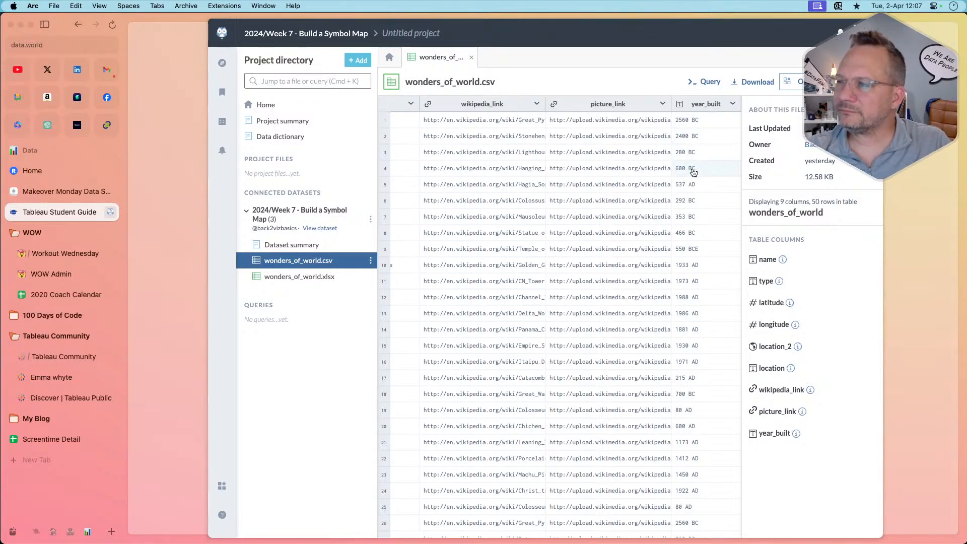
scroll(713, 282, down, 6)
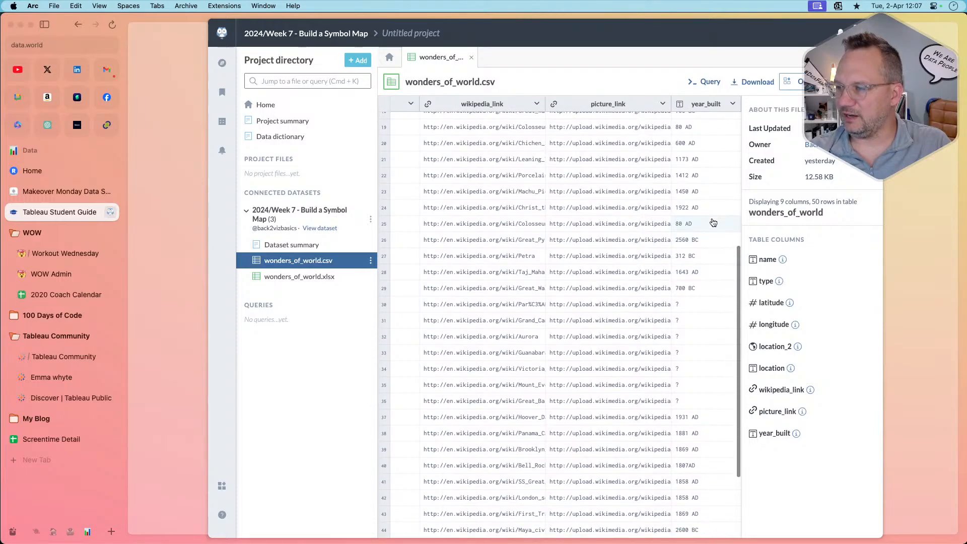
scroll(700, 262, down, 2)
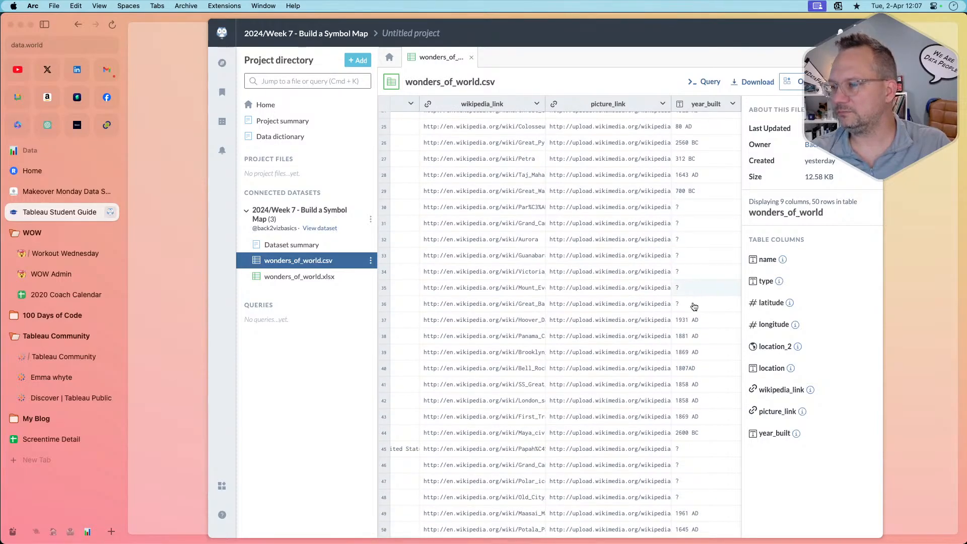
scroll(694, 382, up, 8)
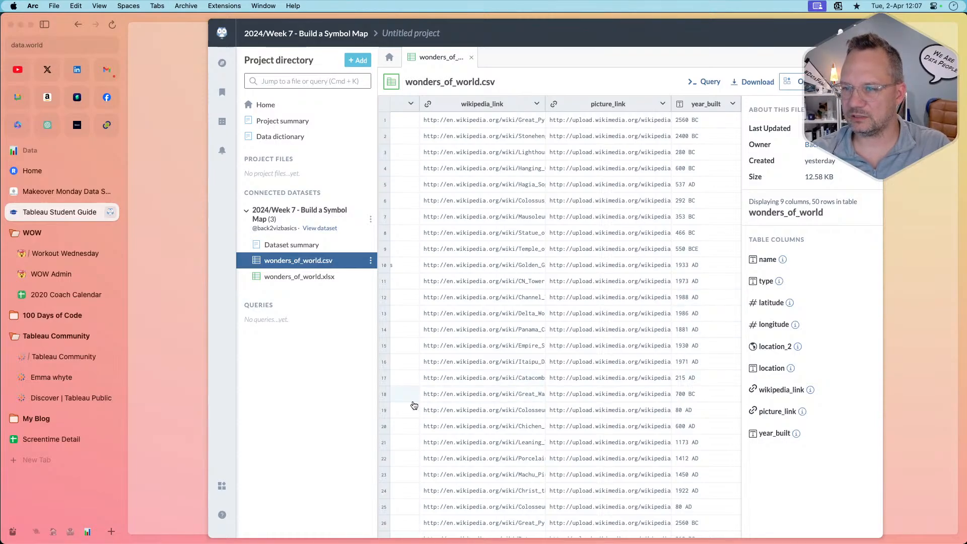
Switch to Tableau Prep Builder
key(super+Tab)
key(super+Tab)
key(super+Tab)
key(super+Tab)
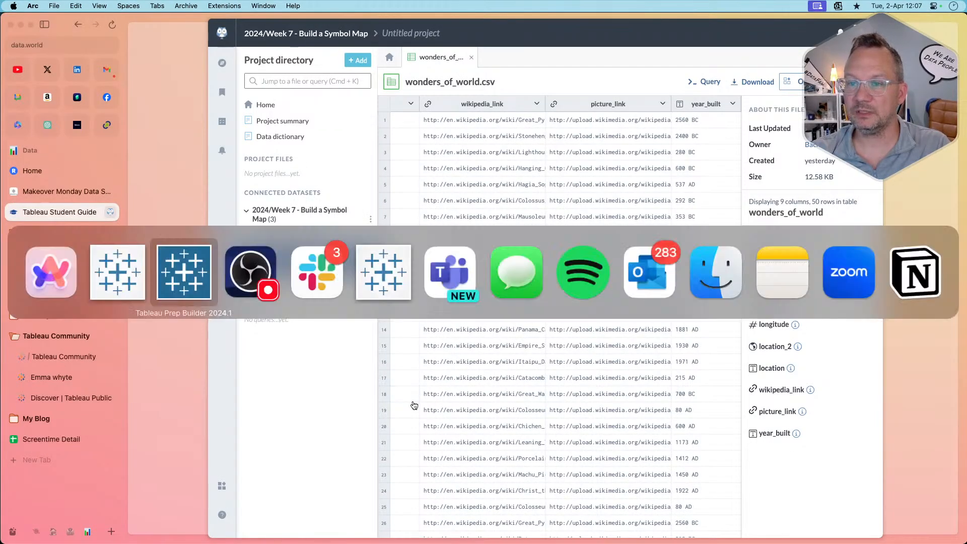
key(super+Tab)
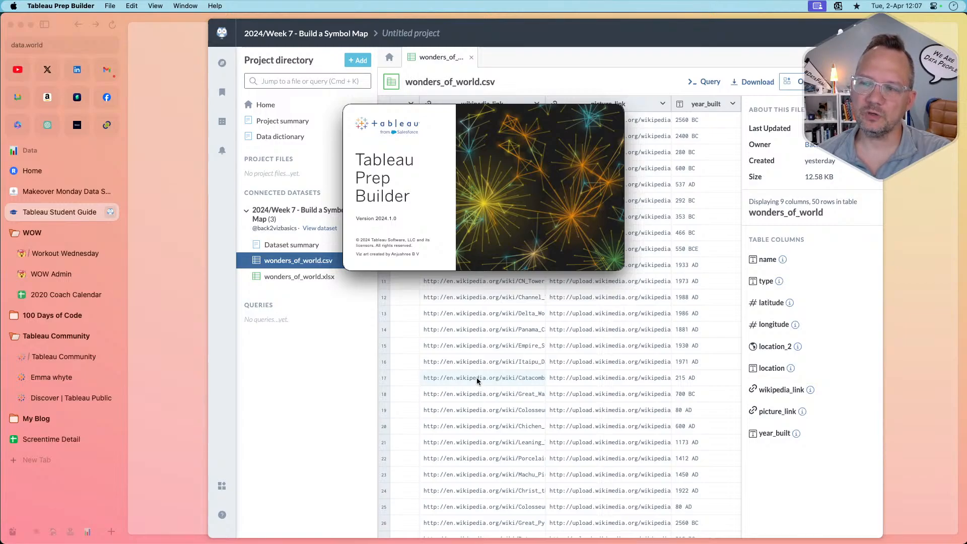
scroll(477, 381, left, 5)
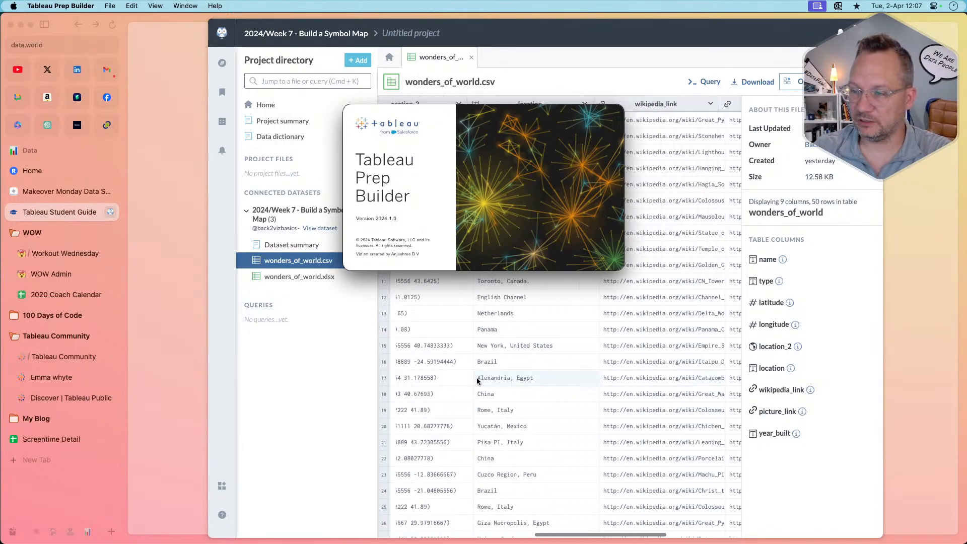
Examine the wonders_of_world.csv table across all its columns and rows, from name and type through year_built
scroll(477, 382, left, 5)
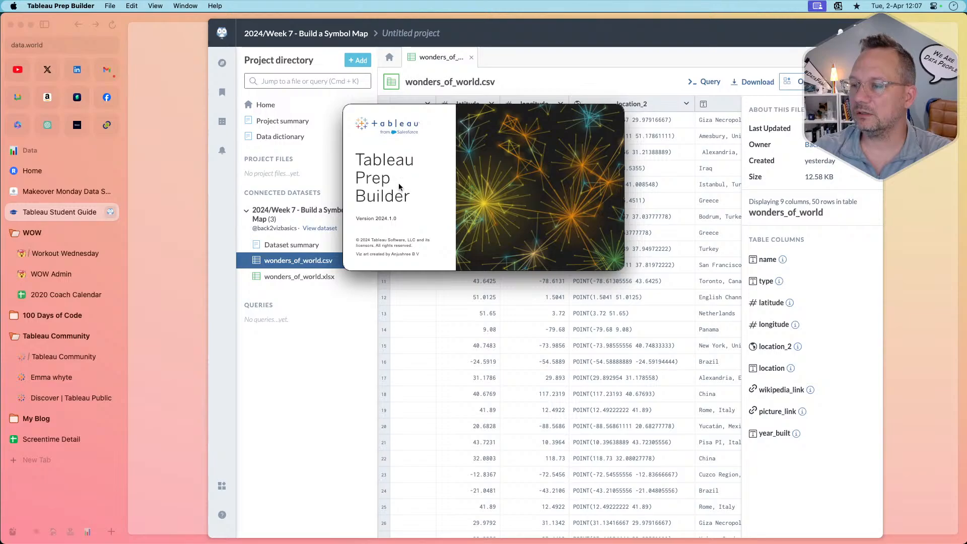
scroll(460, 465, left, 5)
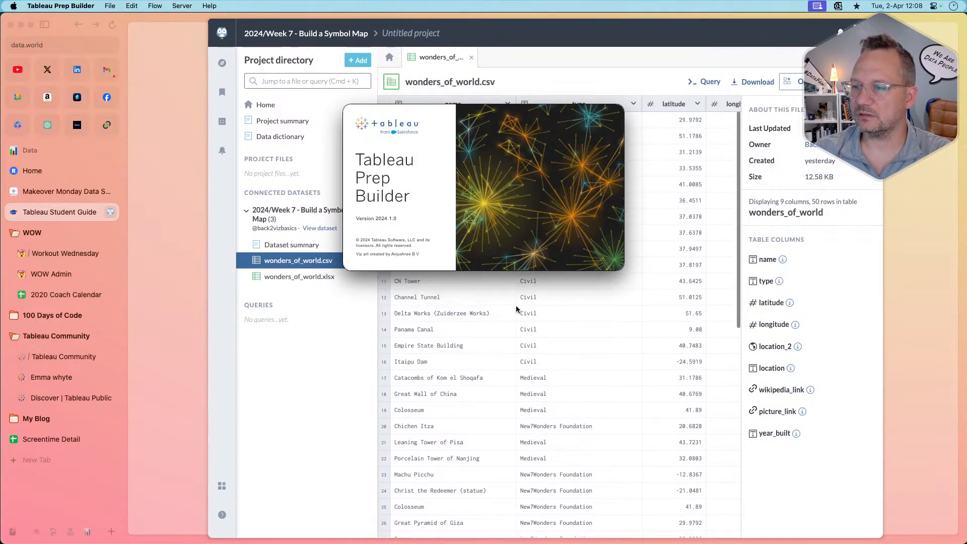
scroll(529, 365, down, 10)
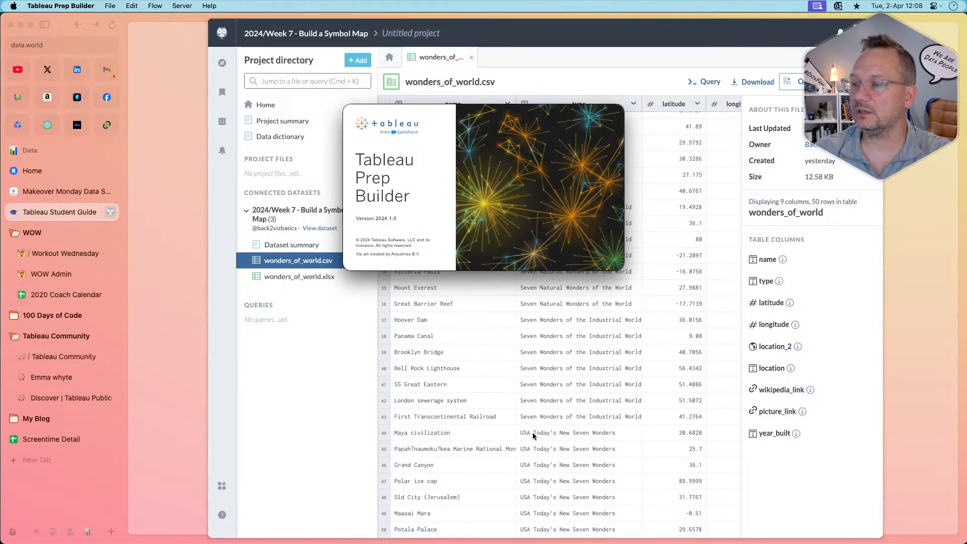
scroll(504, 436, up, 5)
scroll(533, 437, up, 20)
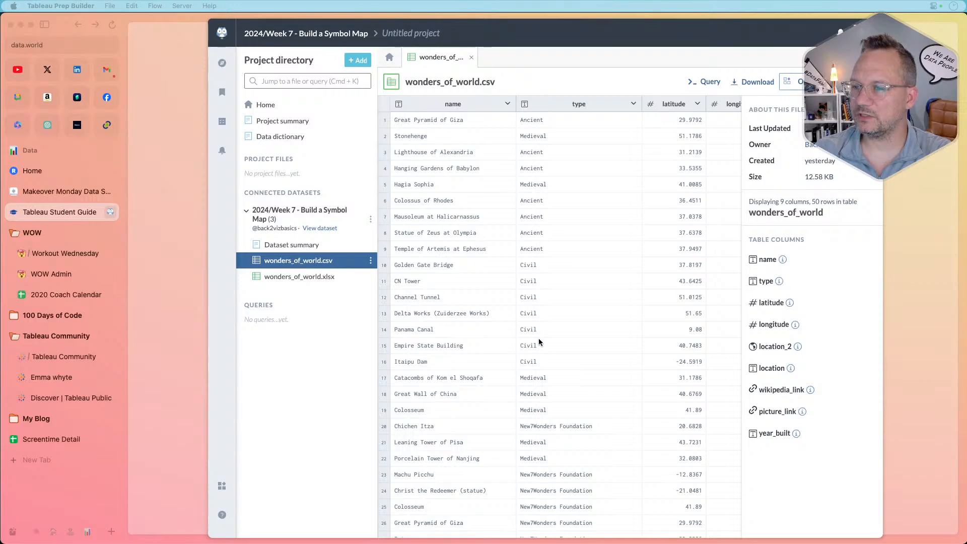
scroll(539, 341, down, 1)
scroll(539, 341, right, 10)
scroll(539, 342, right, 5)
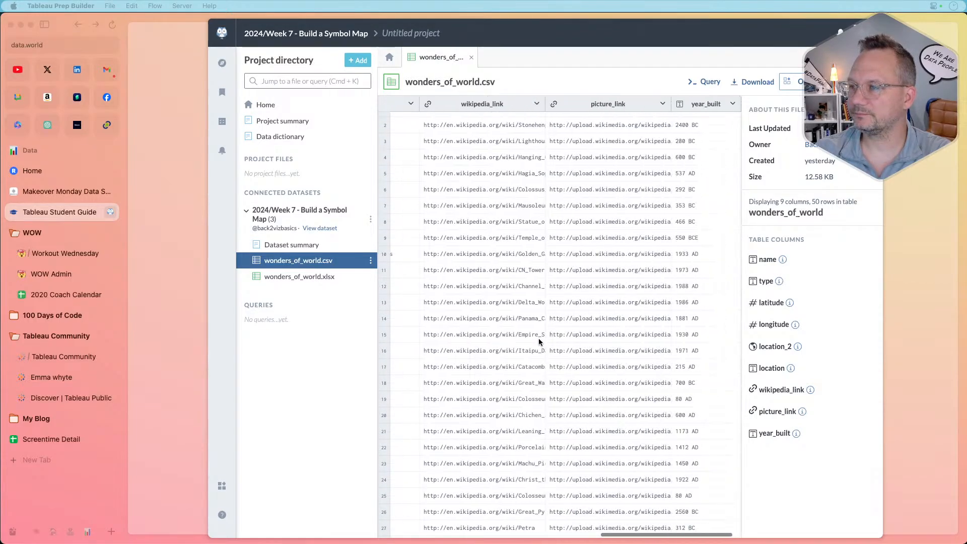
scroll(539, 342, left, 15)
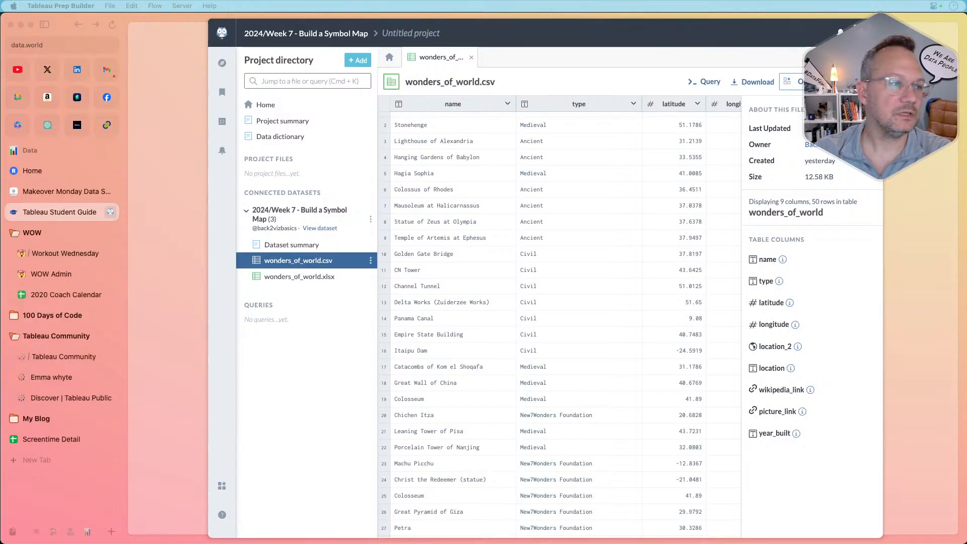
Maximize the Tableau Prep Builder window and connect to the text file World Wonders.csv in the Downloads folder
drag(0, 160, 433, 107)
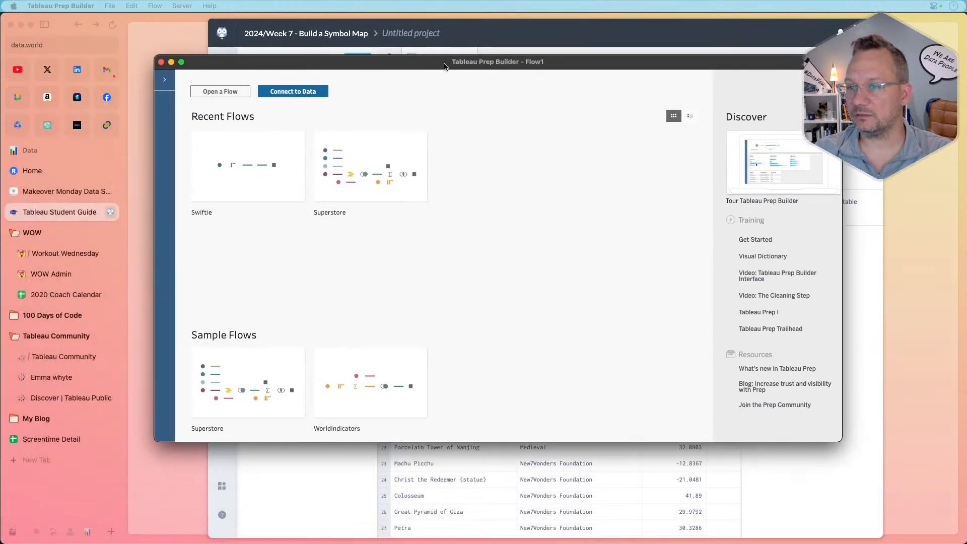
double_click(464, 103)
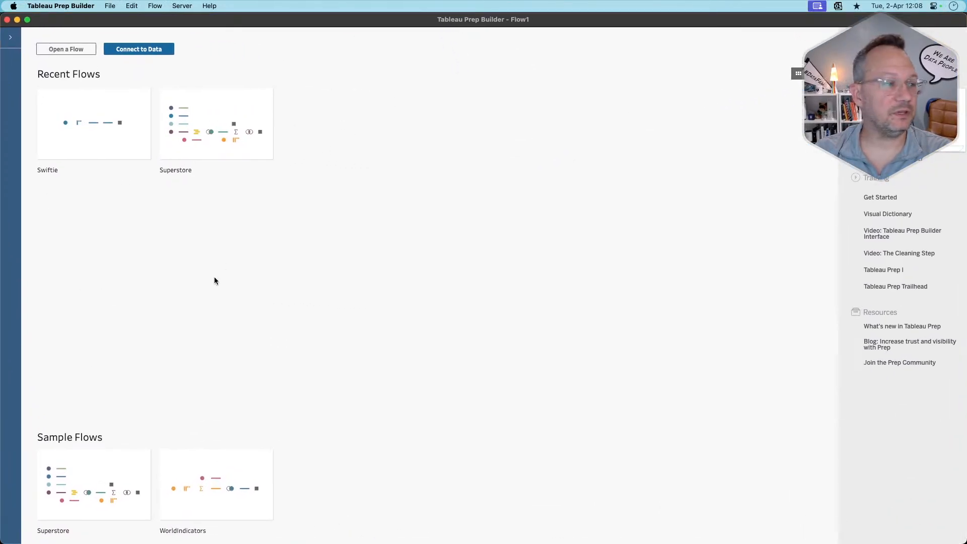
click(129, 51)
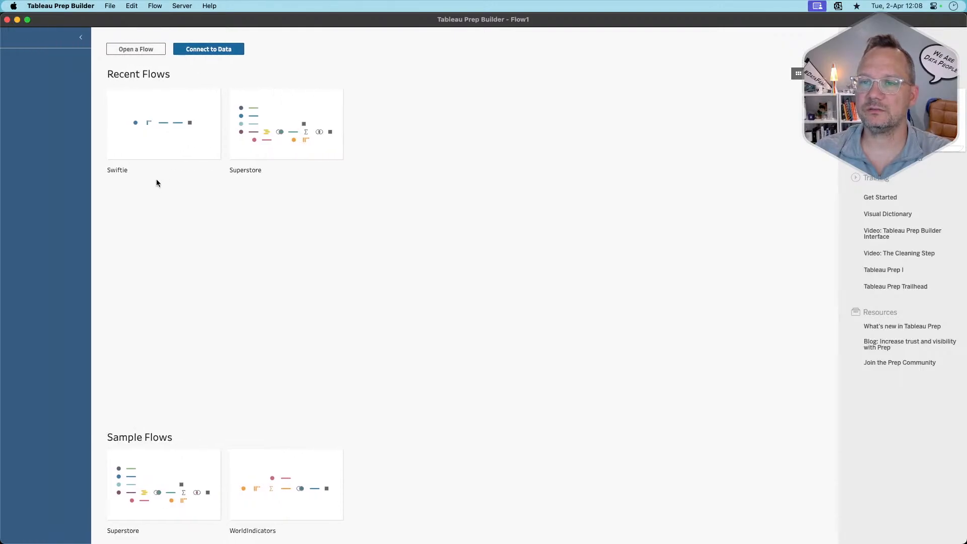
click(126, 183)
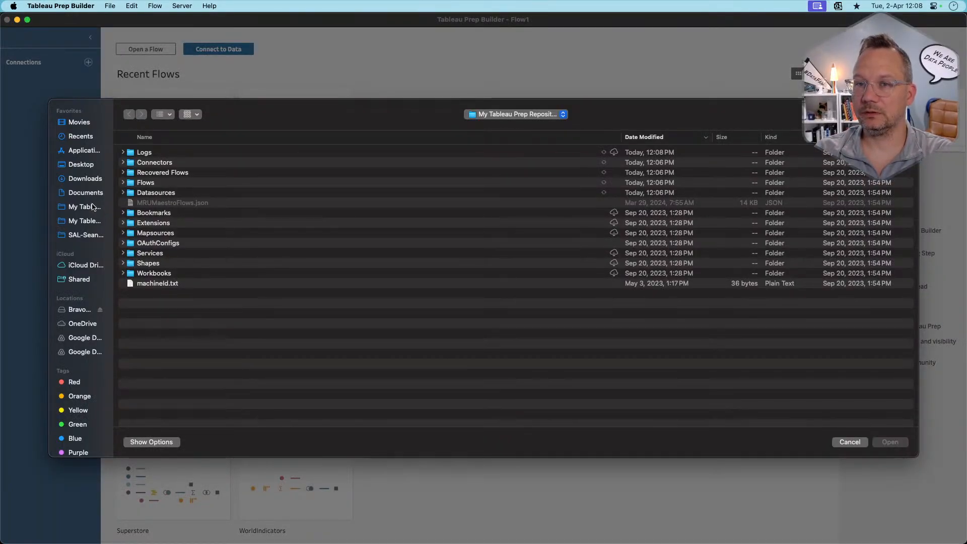
click(83, 178)
double_click(183, 153)
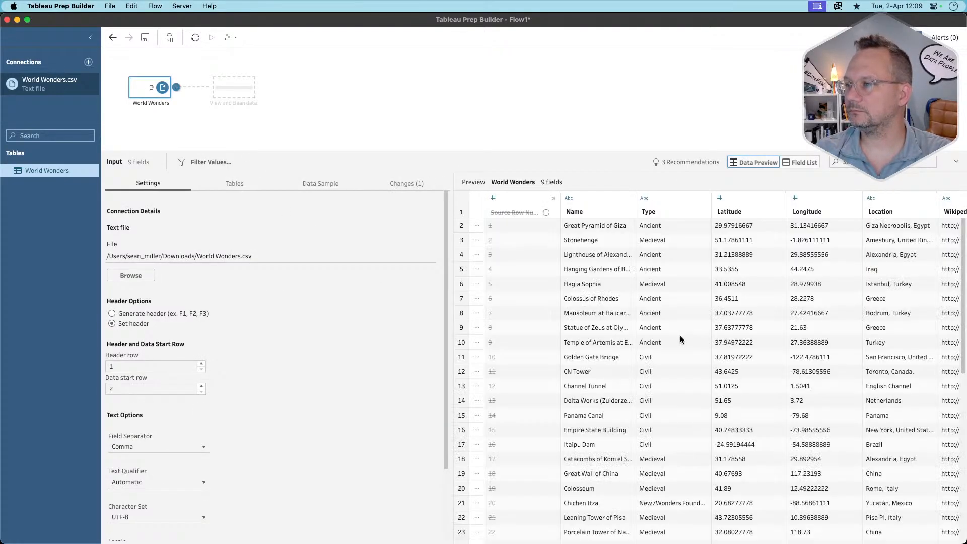
Add a cleaning step after the World Wonders input and duplicate the Year Built field in it
scroll(681, 340, right, 8)
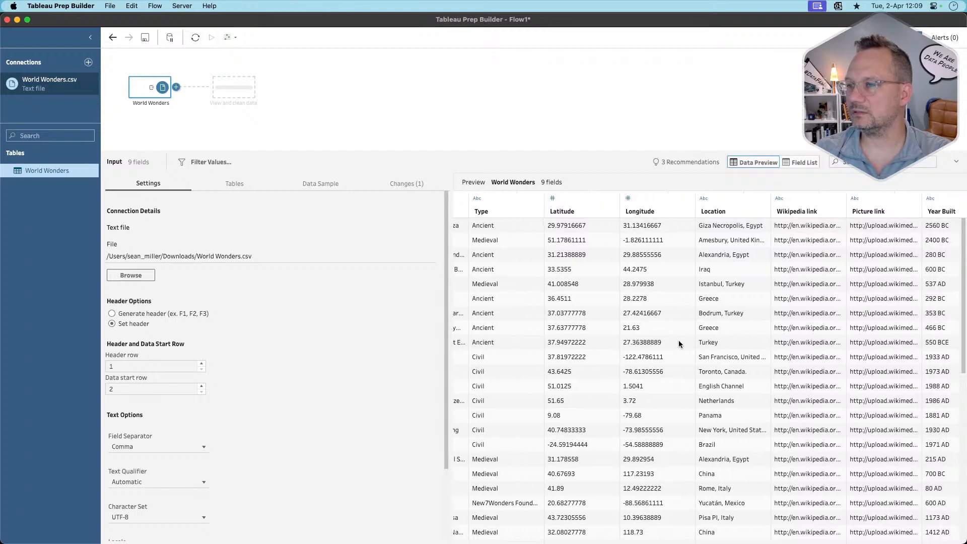
scroll(679, 342, left, 8)
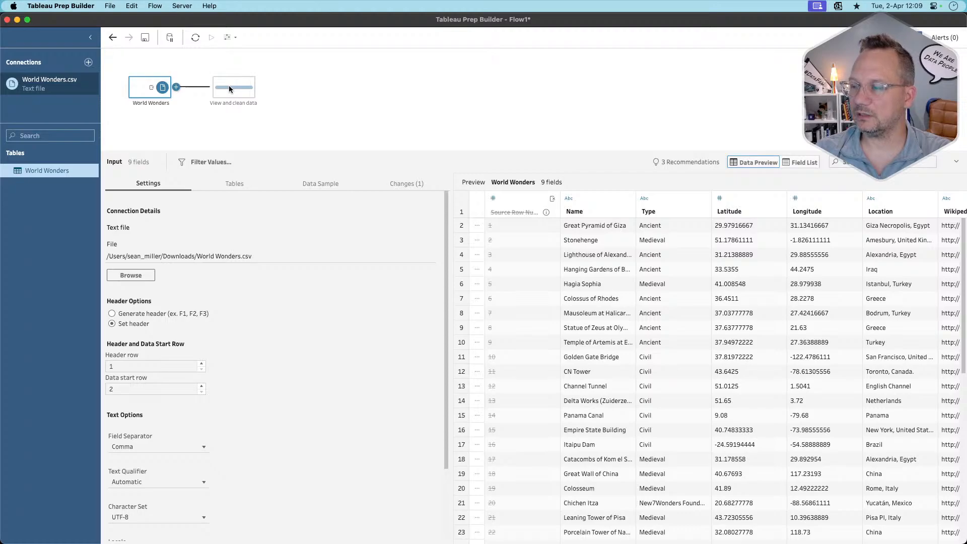
click(228, 86)
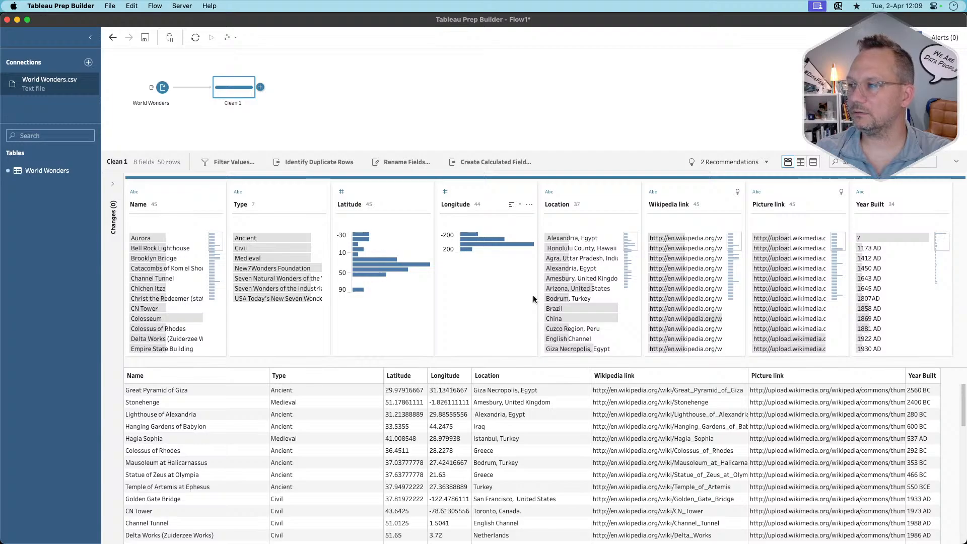
right_click(894, 187)
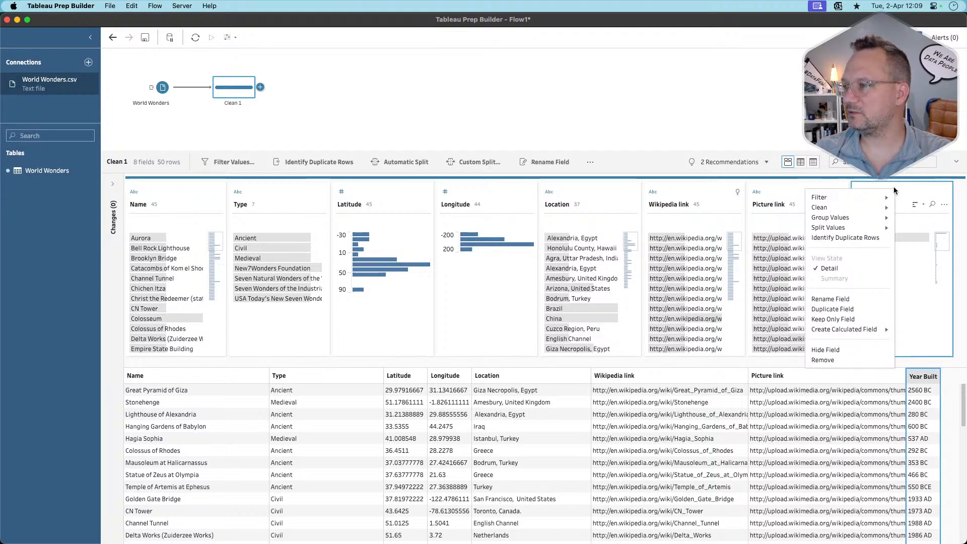
click(837, 309)
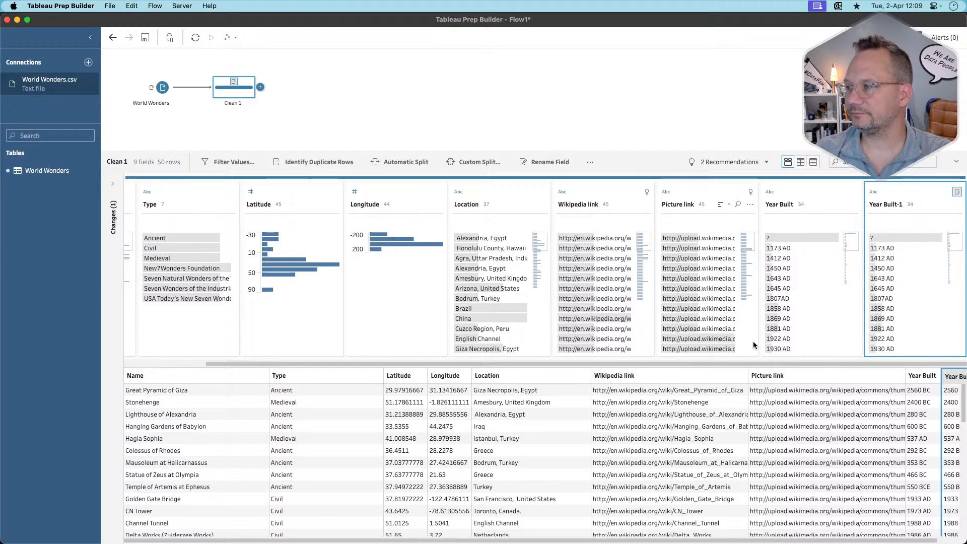
Clean the duplicated Year Built field by removing its letters and trimming its spaces
click(957, 205)
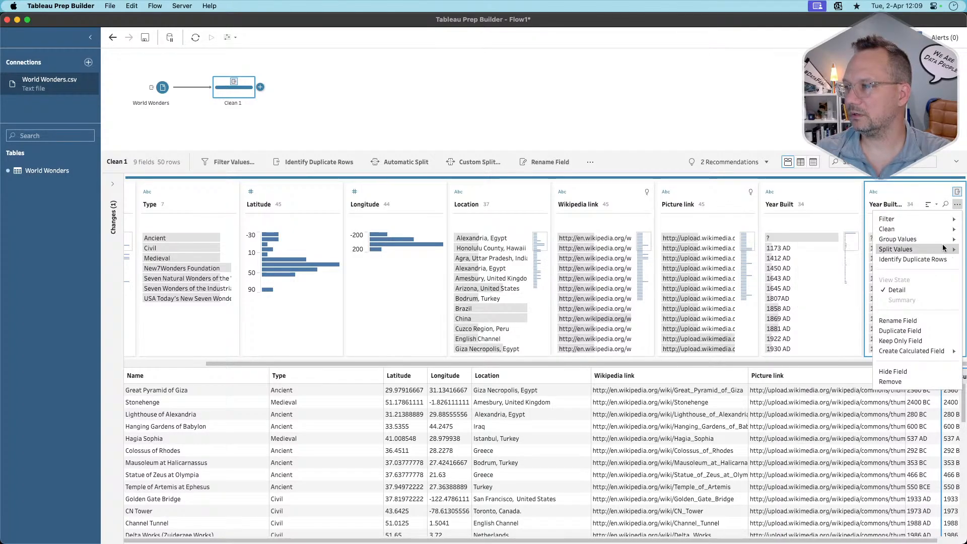
mouse_move(937, 230)
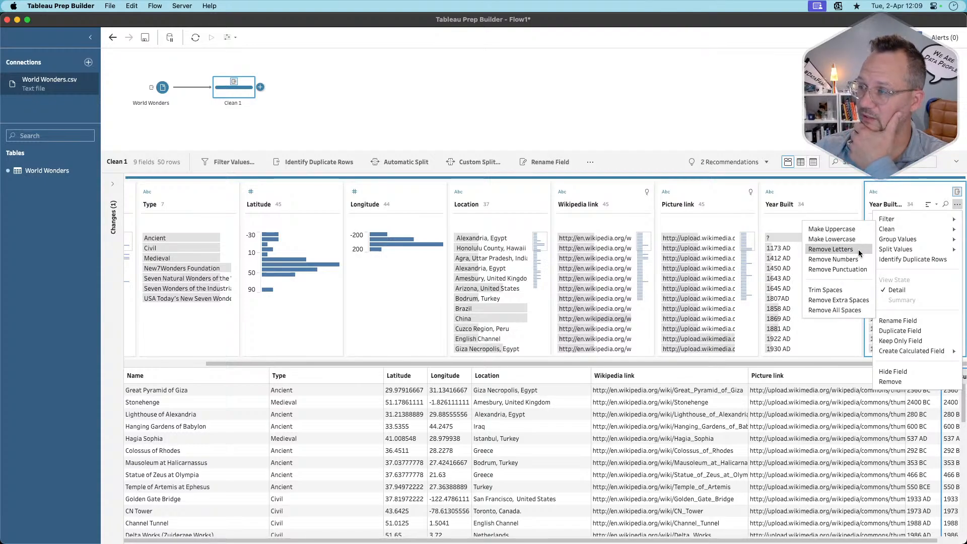
click(859, 250)
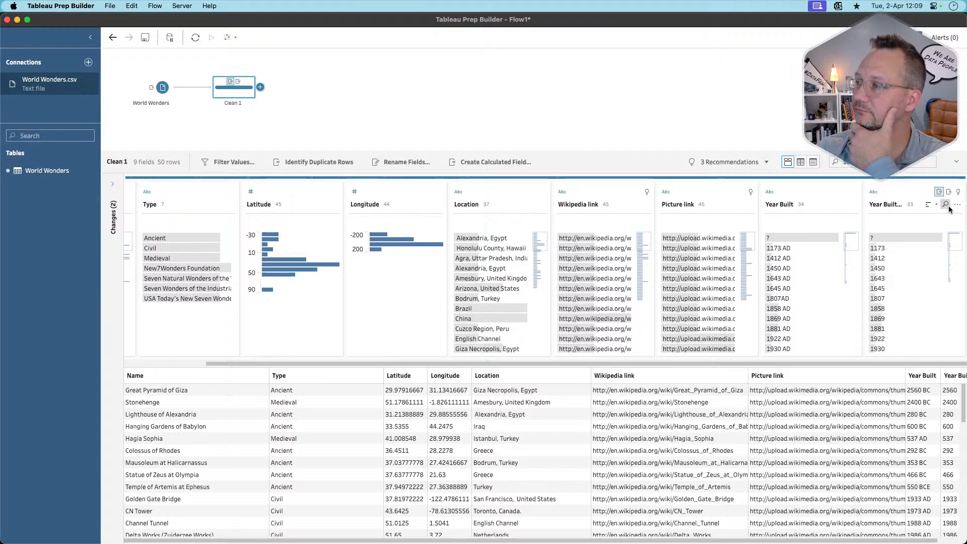
click(958, 205)
mouse_move(933, 229)
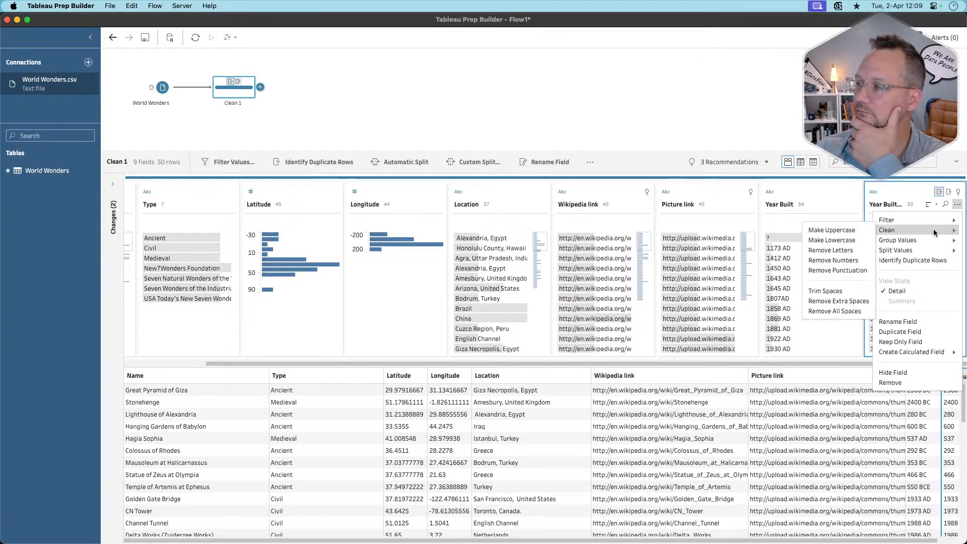
click(848, 289)
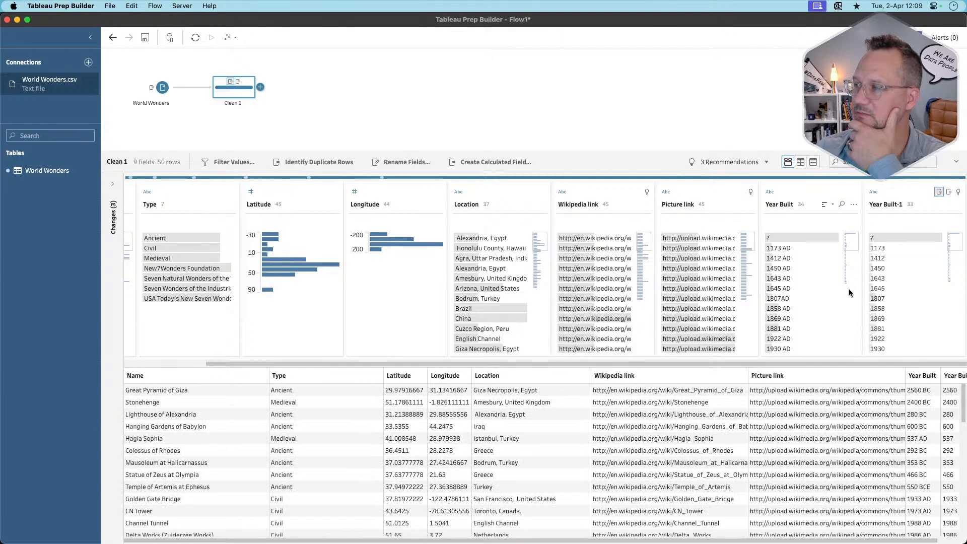
Convert Year Built-1 to a whole number and compare its individual values in the Detail view, such as 312, with the original Year Built
click(873, 192)
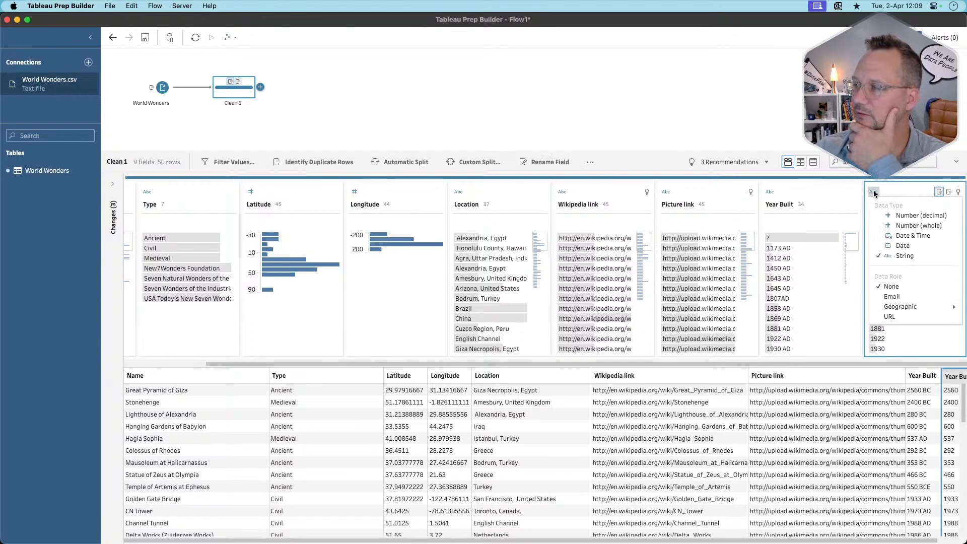
click(926, 224)
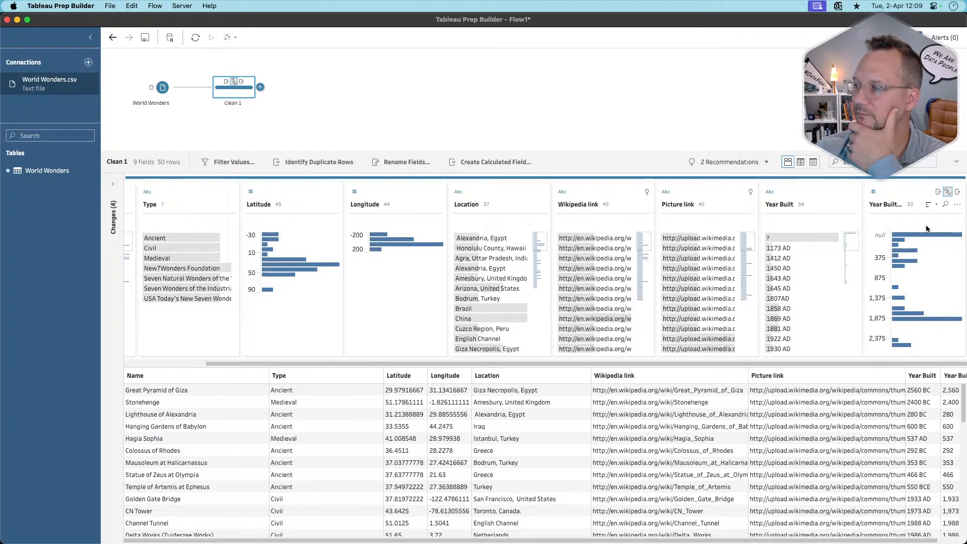
click(957, 205)
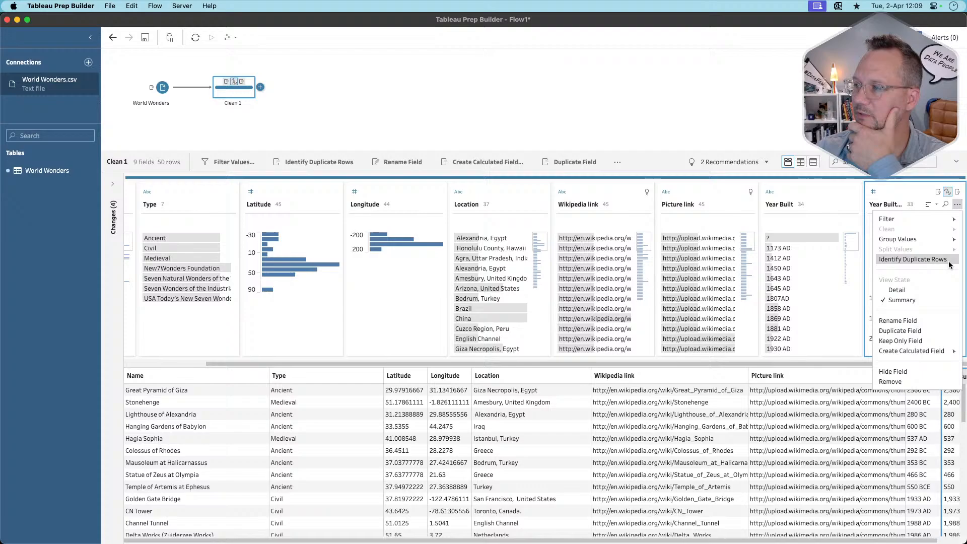
click(917, 292)
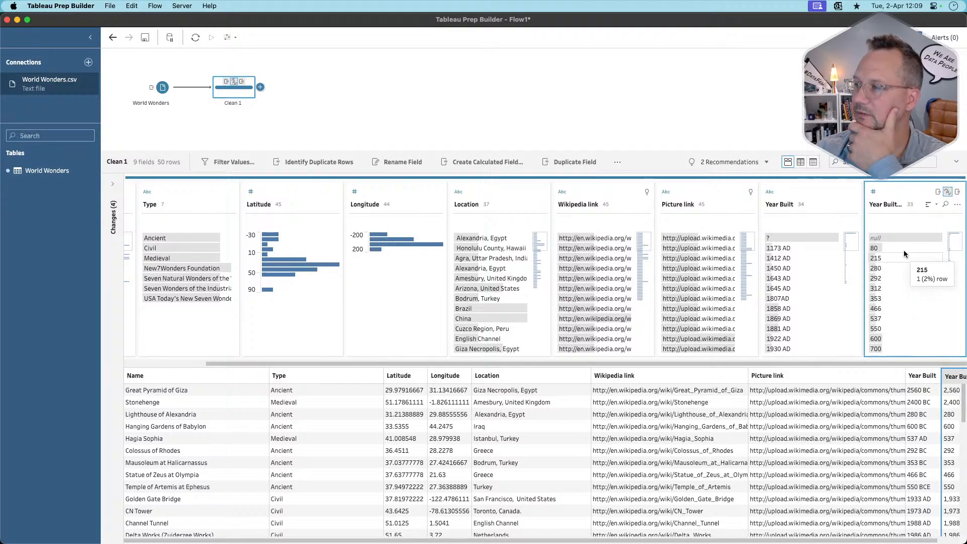
mouse_move(904, 240)
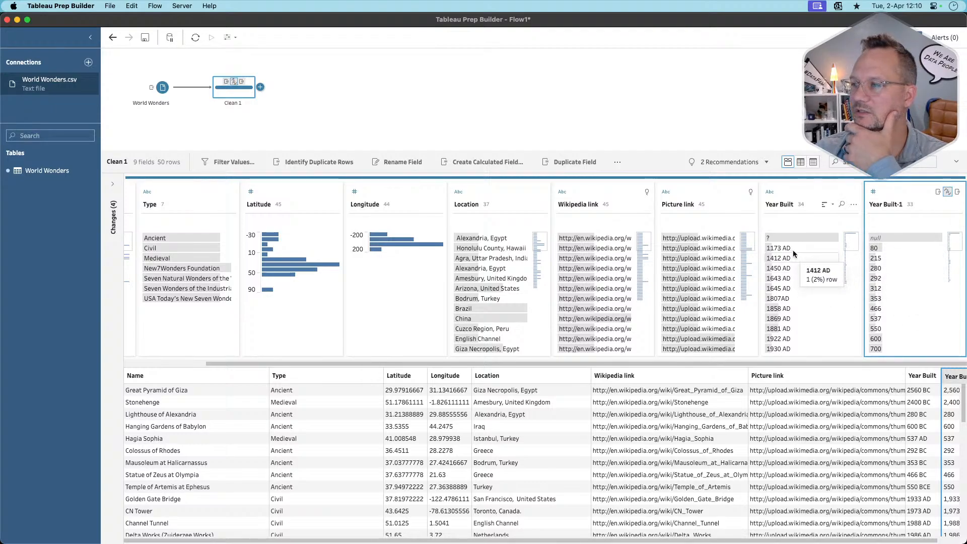
click(778, 299)
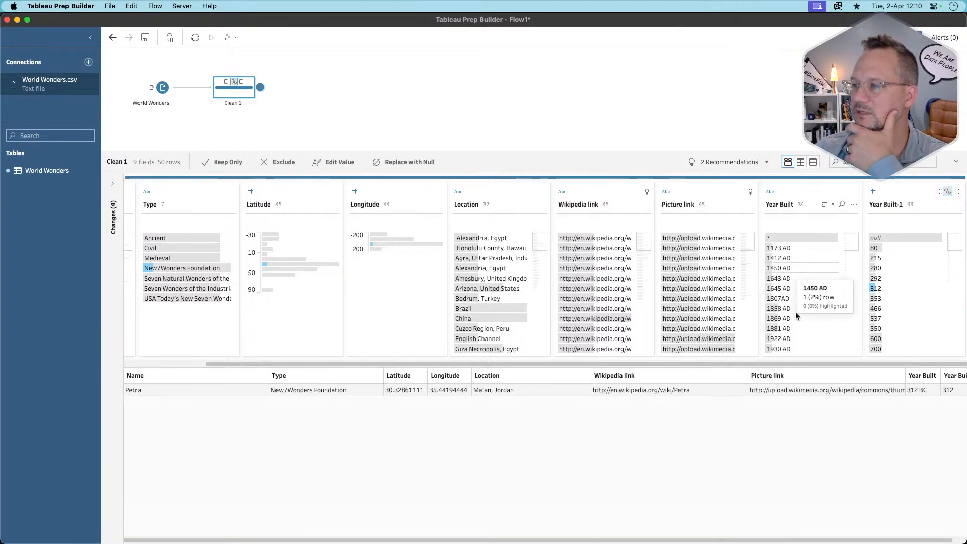
scroll(796, 313, down, 5)
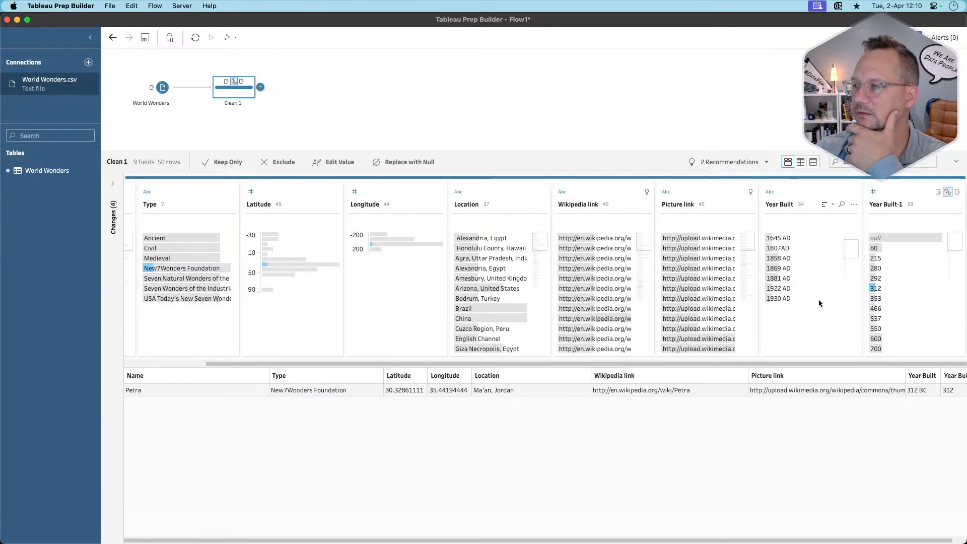
scroll(818, 300, down, 3)
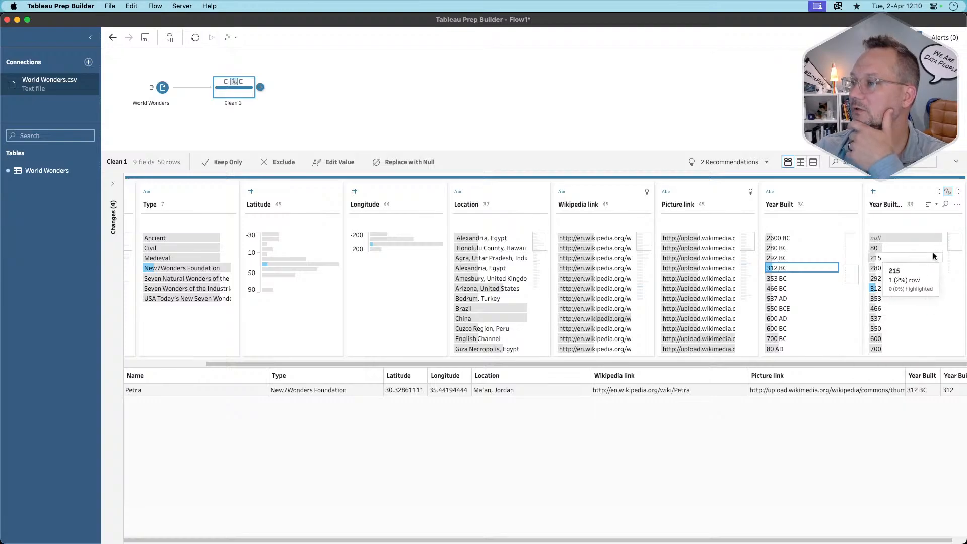
Start a custom calculated field based on Year Built-1 and name it Year_int
click(958, 204)
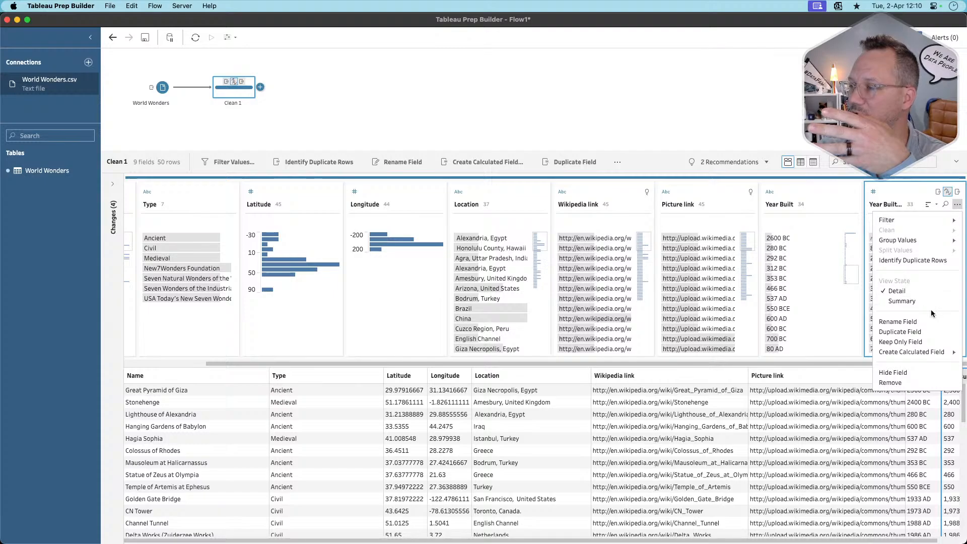
mouse_move(918, 352)
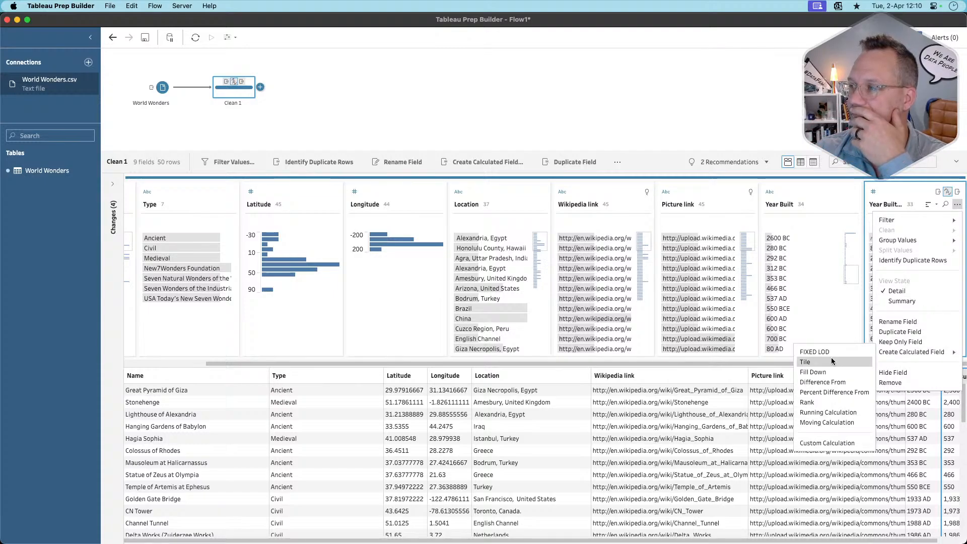
click(824, 438)
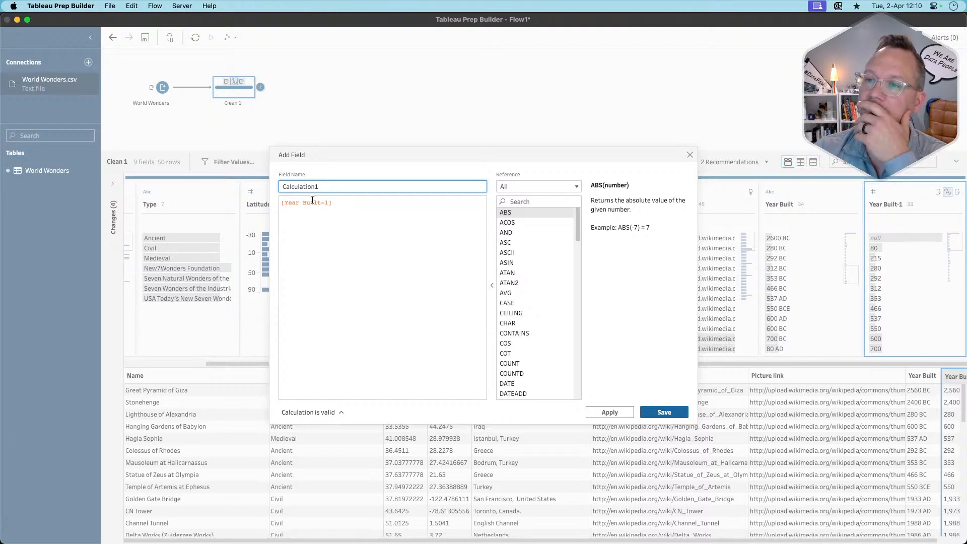
double_click(329, 186)
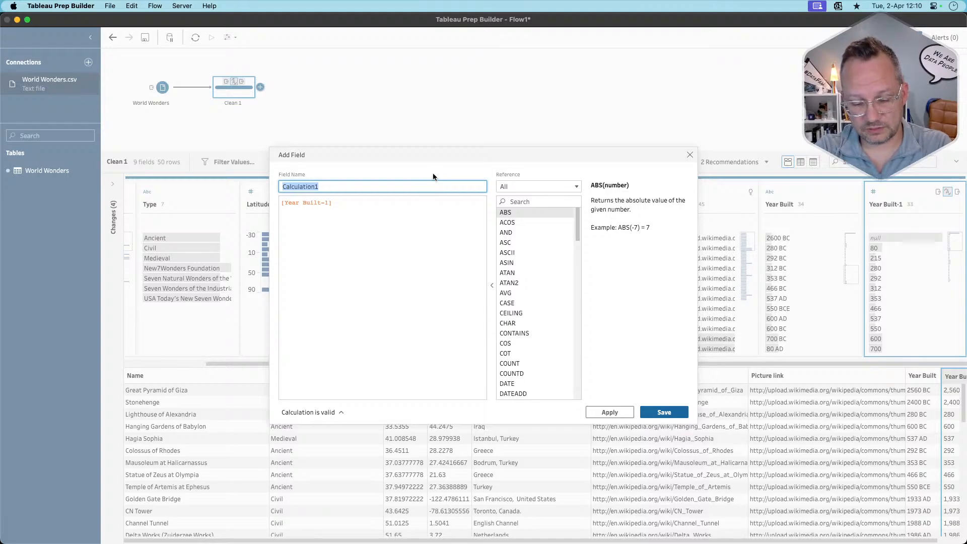
text(Year_int)
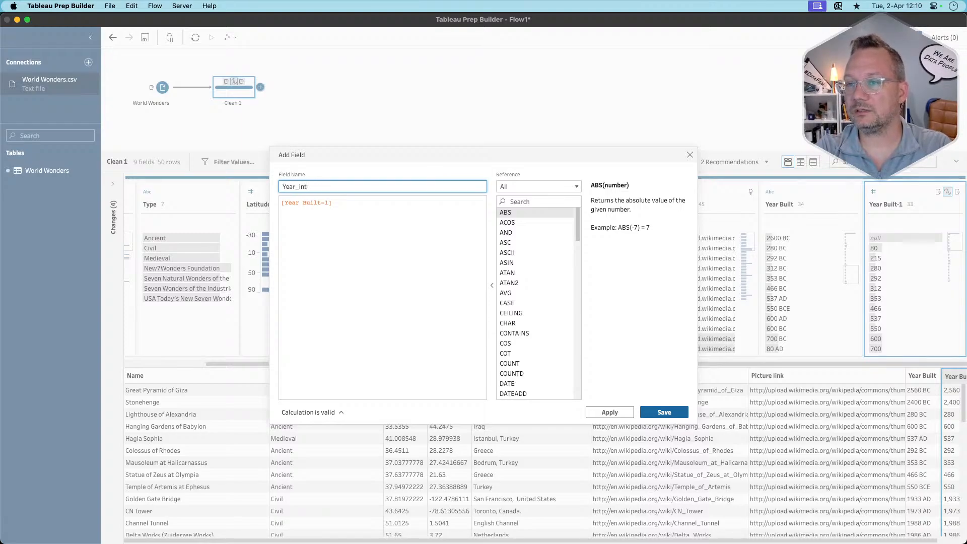
key(Tab)
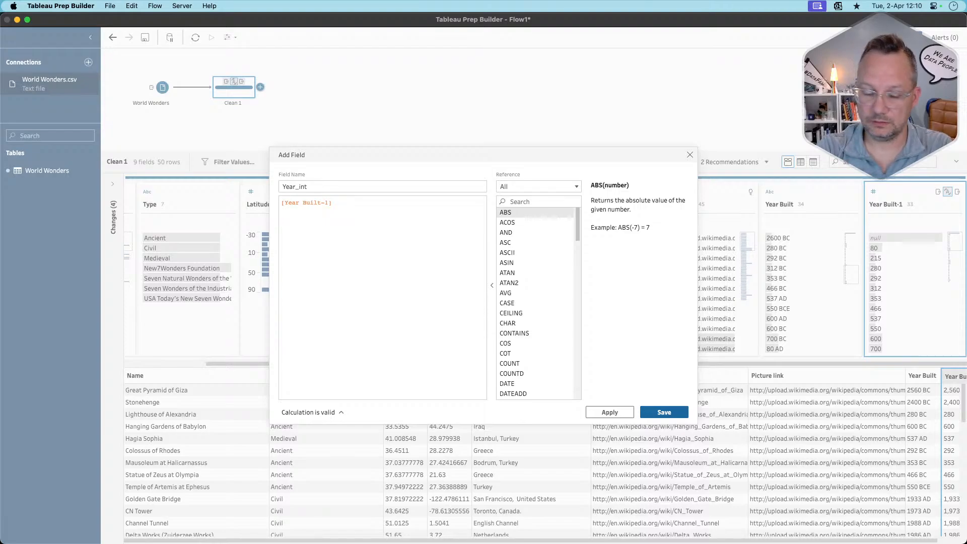
Write the Year_int condition if contains([Year Built],'AD') then in front of the existing [Year Built-1] reference
text(if )
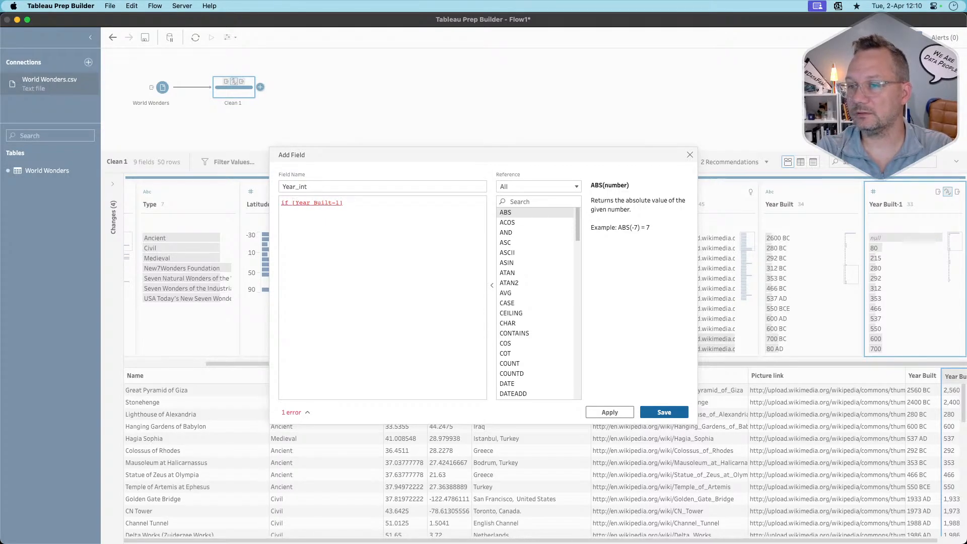
text(contains)
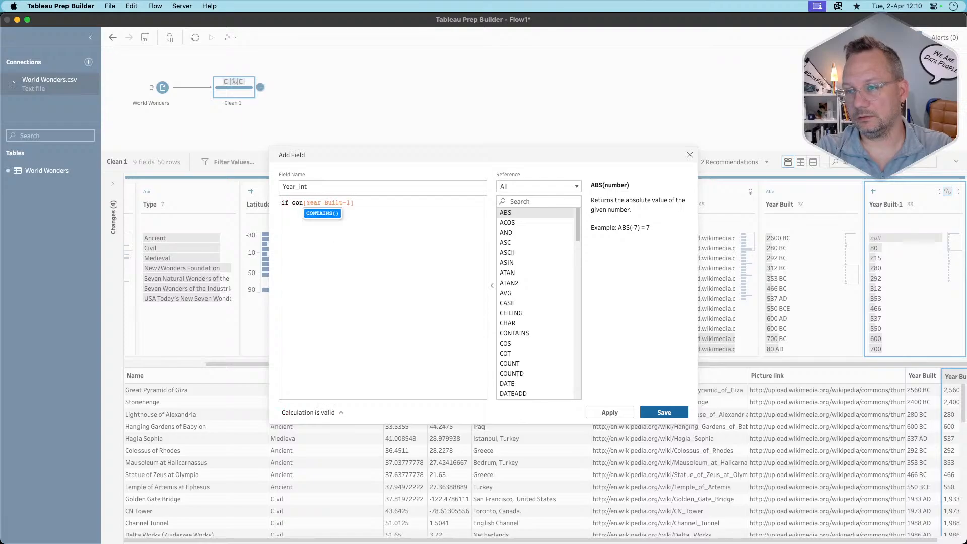
text(()
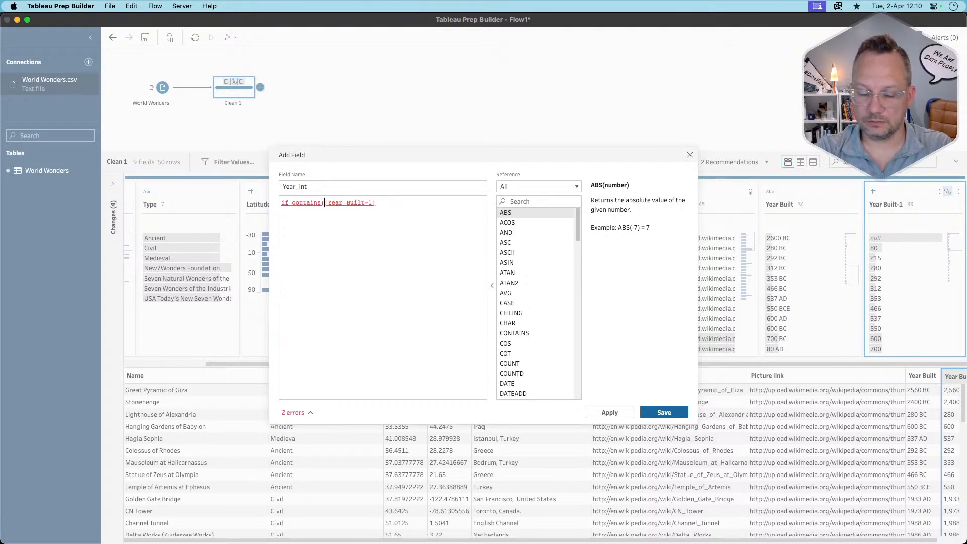
text([Year)
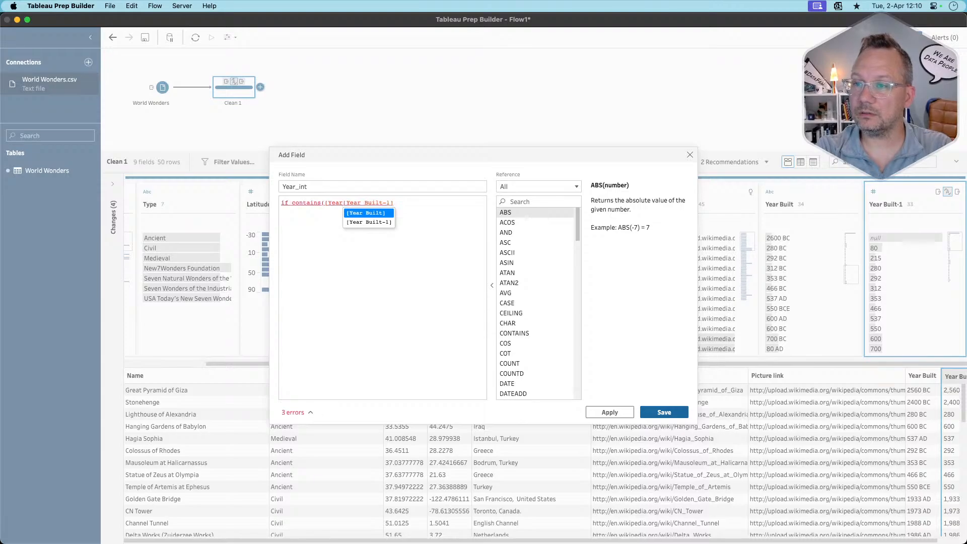
text( Built])
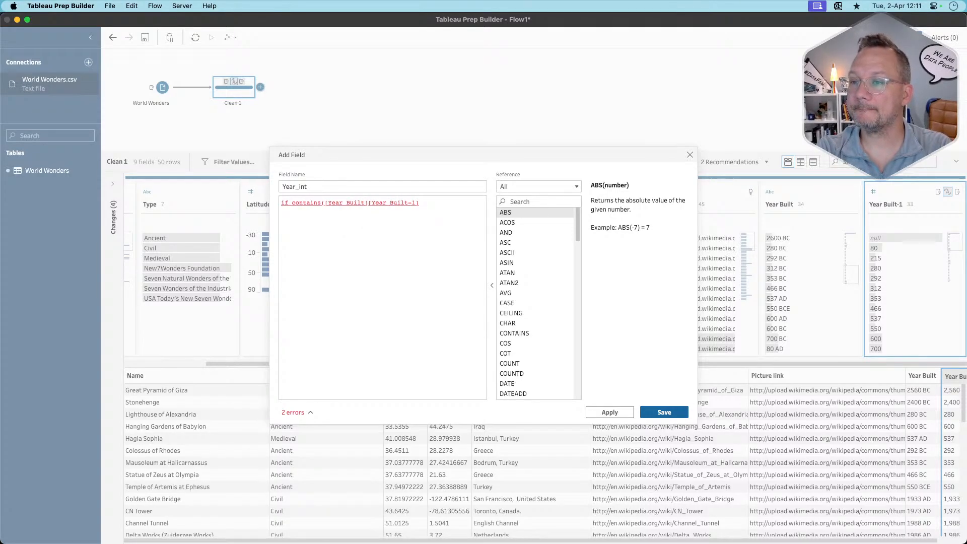
text(,')
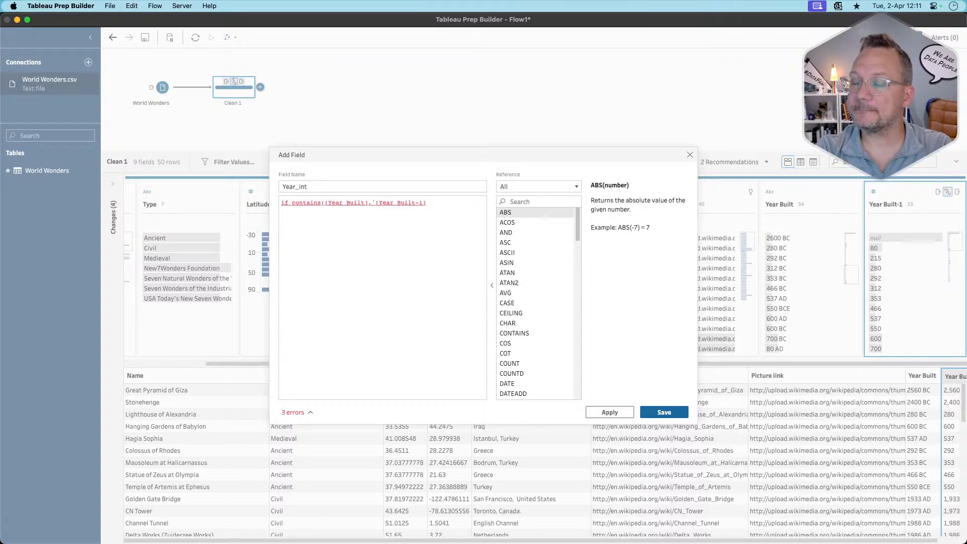
text(AD)
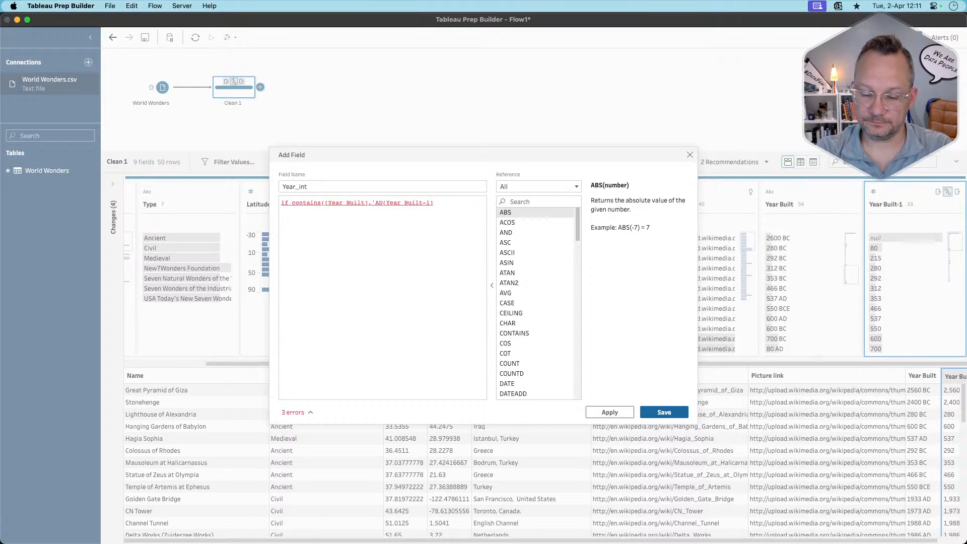
text(')
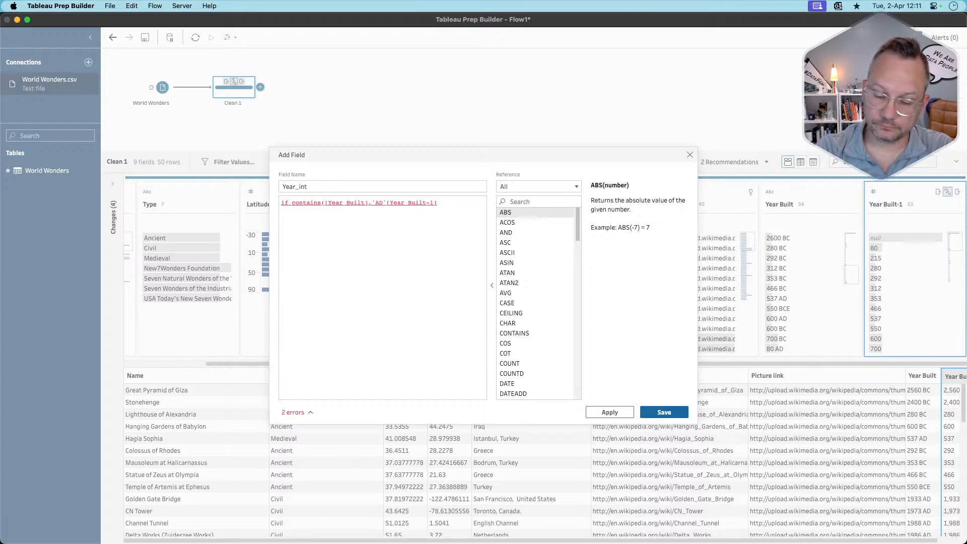
text() then)
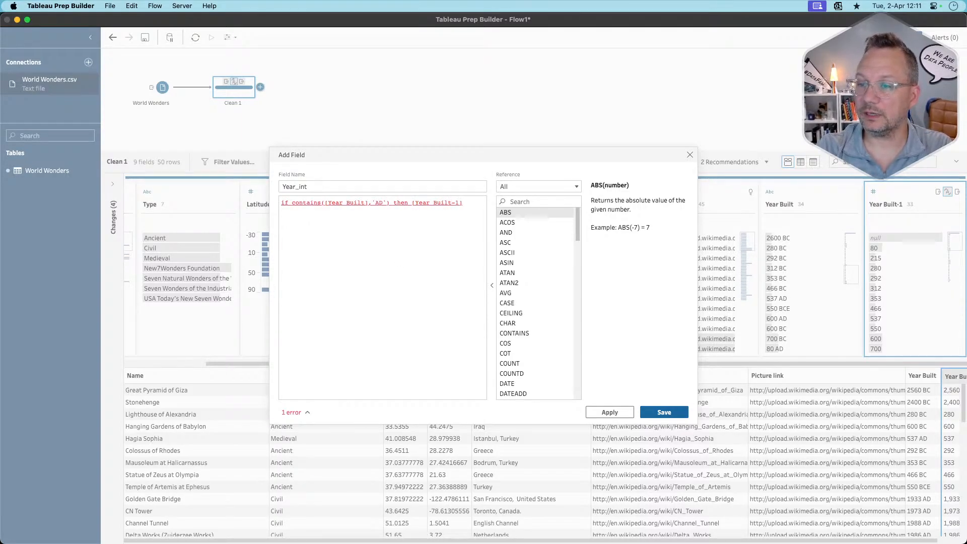
Complete the Year_int formula with else -1*[Year Built-1] and END, apply the calculation and close the editor
key(Return)
text(else)
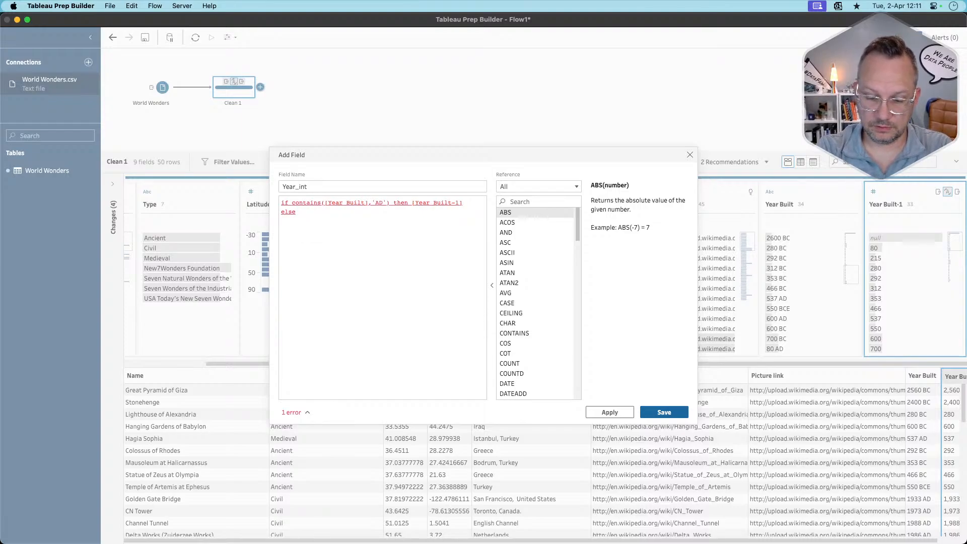
text( -1)
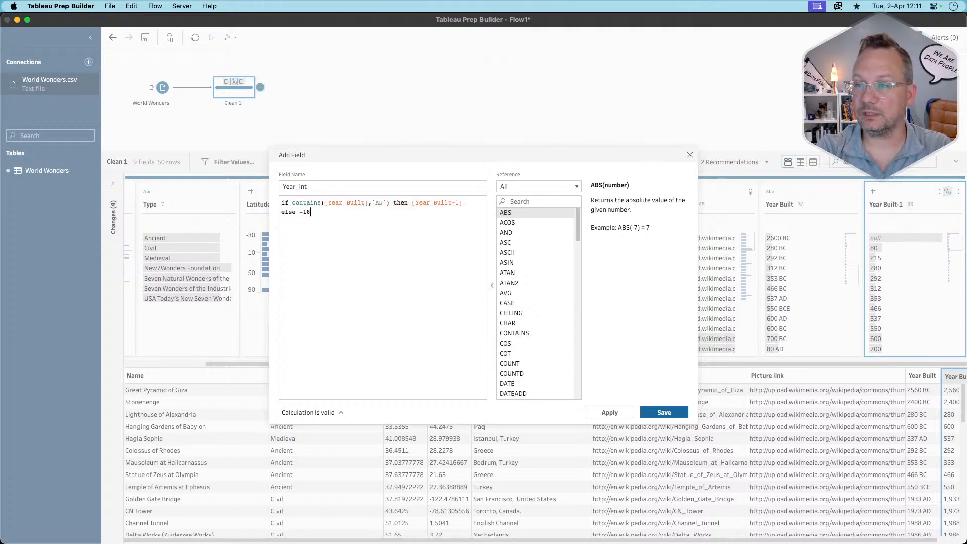
text(8)
key(BackSpace)
text(*year)
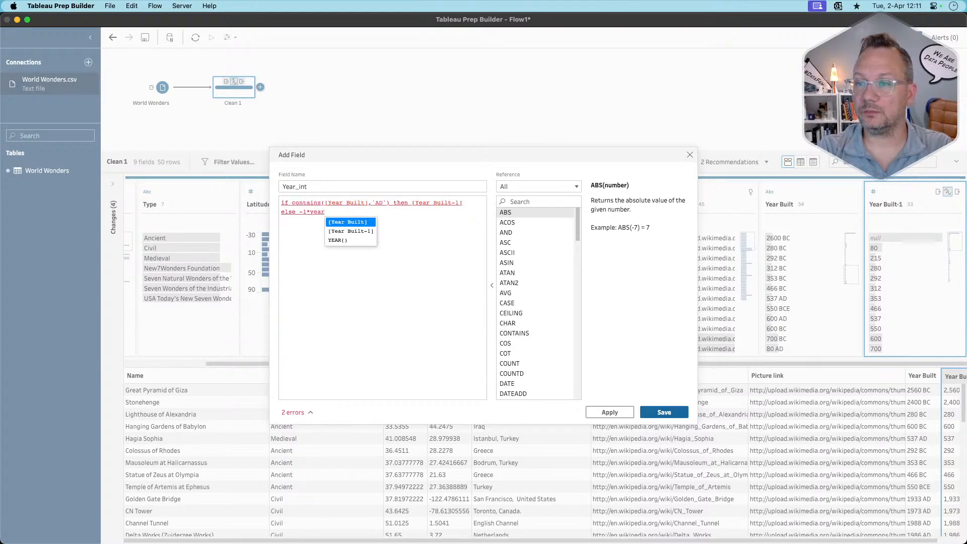
key(Down)
key(Return)
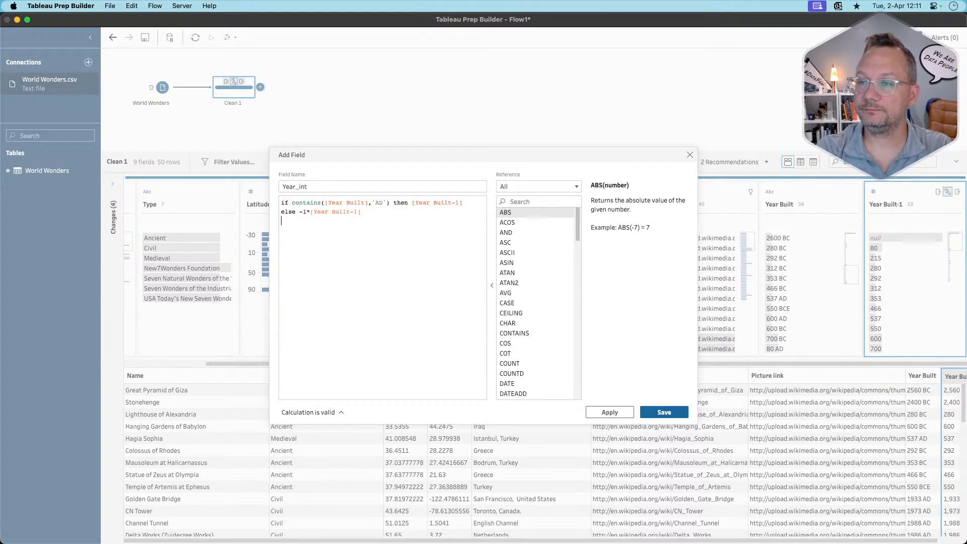
key(Return)
text(END)
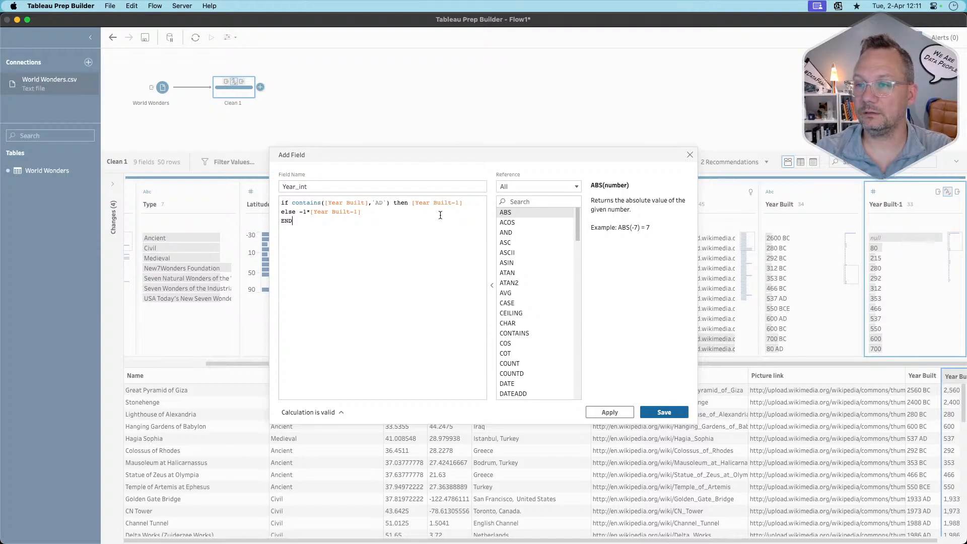
click(614, 409)
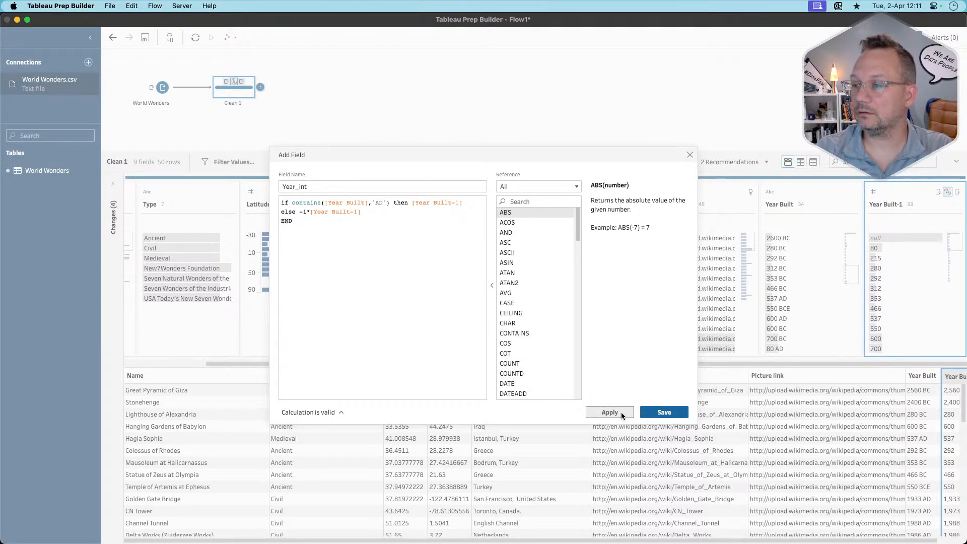
click(625, 414)
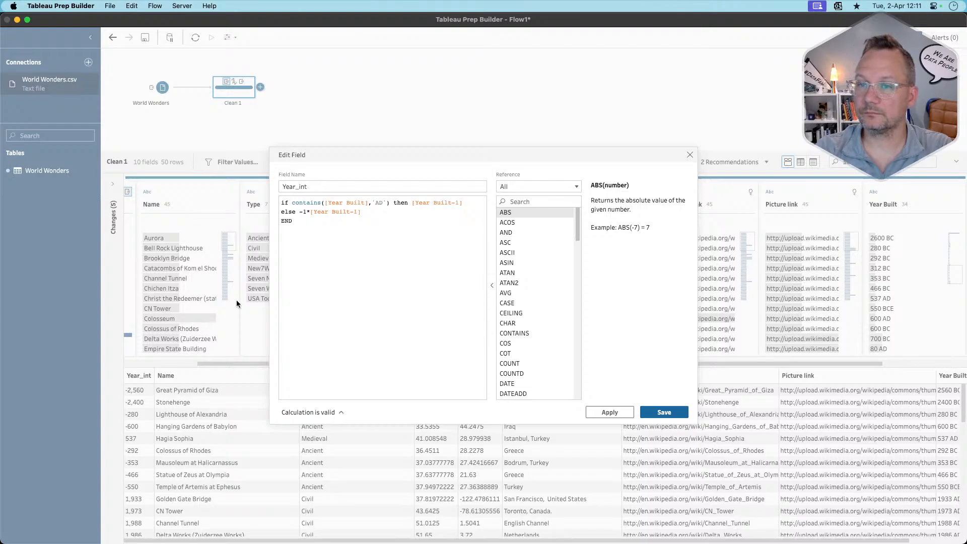
click(689, 155)
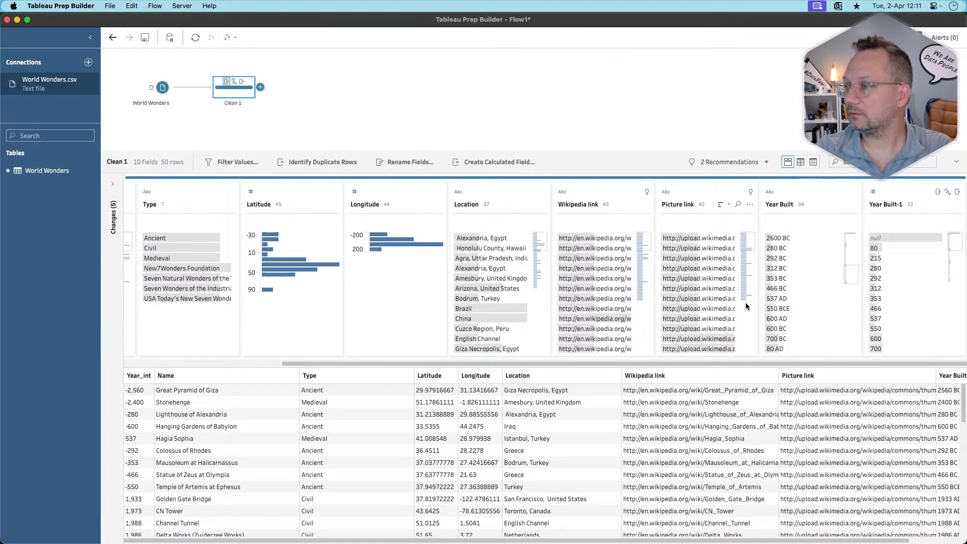
Set the new Year_int field's view state to Detail to list its individual values
scroll(745, 303, left, 5)
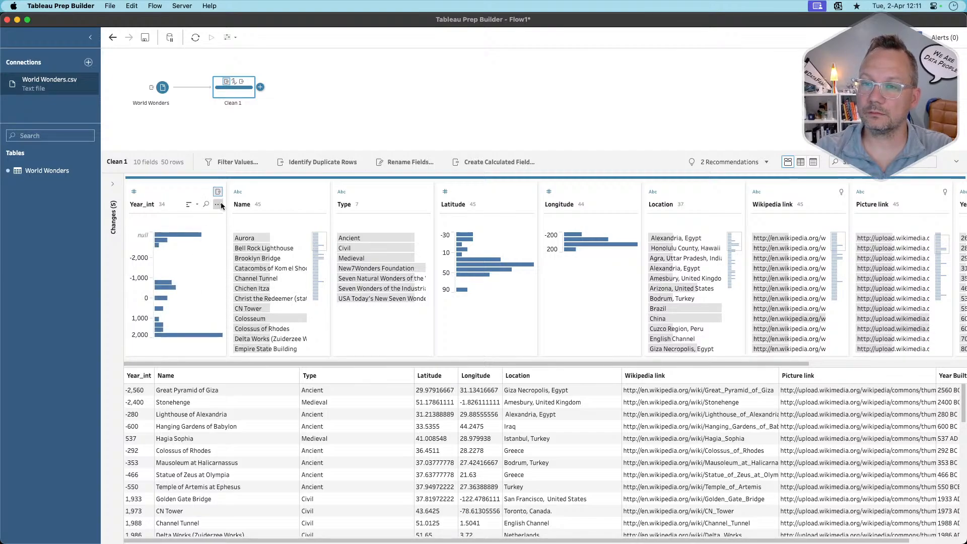
click(219, 205)
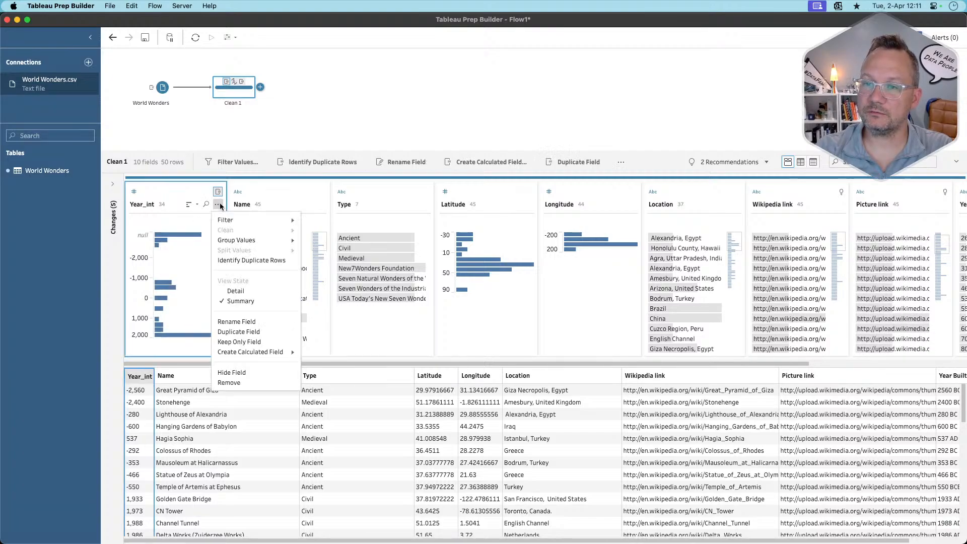
click(227, 291)
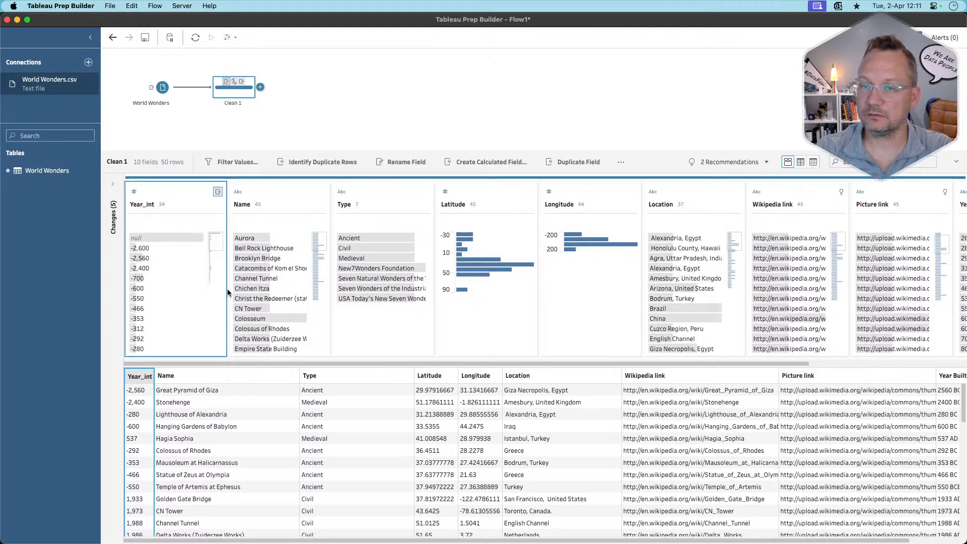
Compare the Year_int values -2,600 and -2,560 with the original Year Built in their data rows, and clear the selection
click(163, 248)
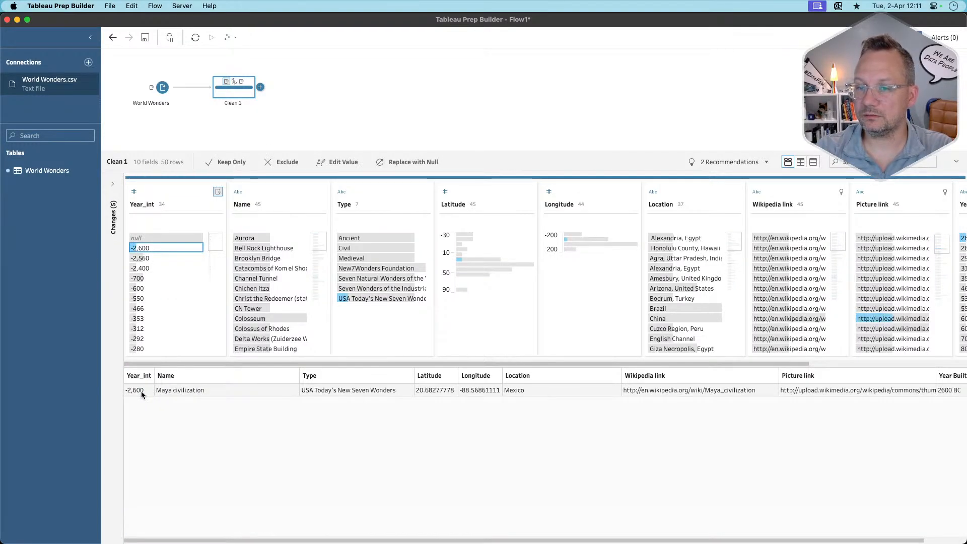
scroll(425, 391, right, 3)
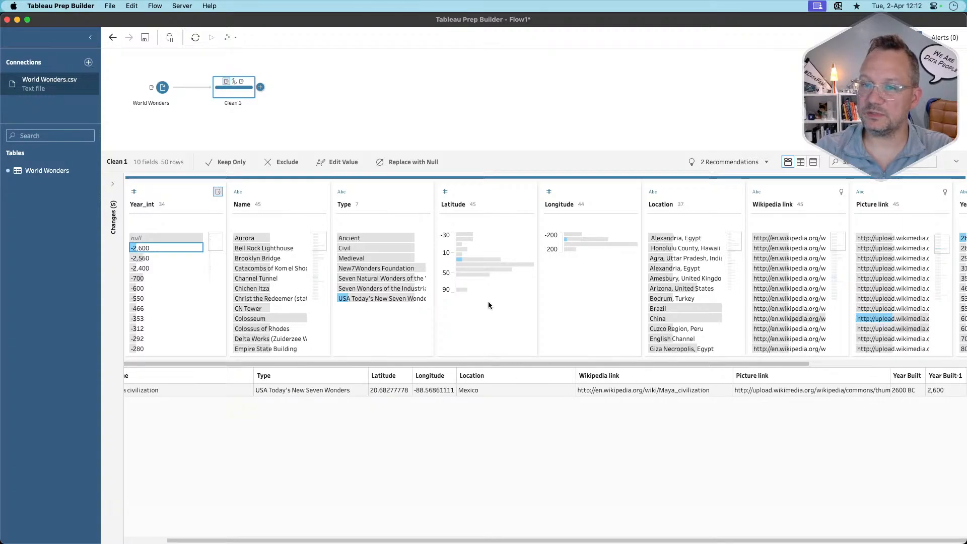
click(157, 258)
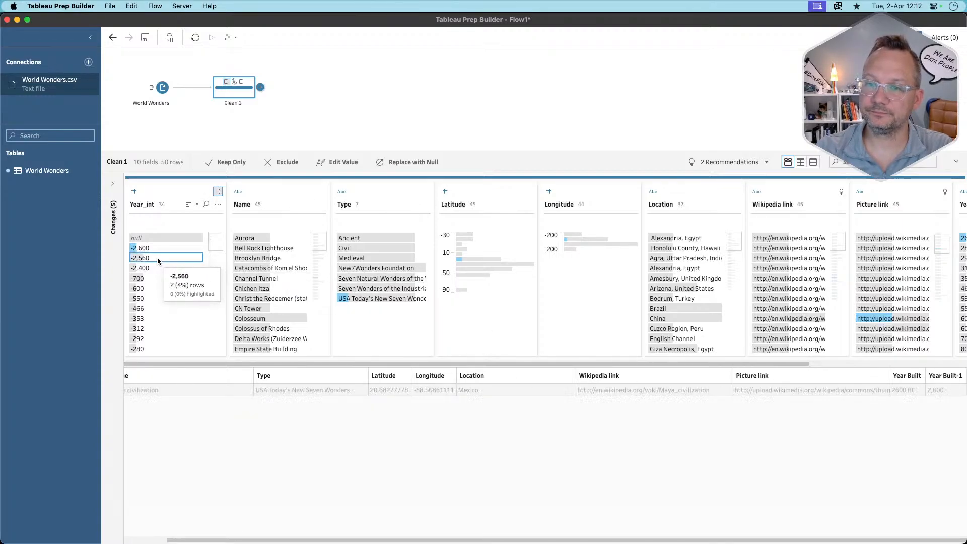
scroll(165, 388, left, 3)
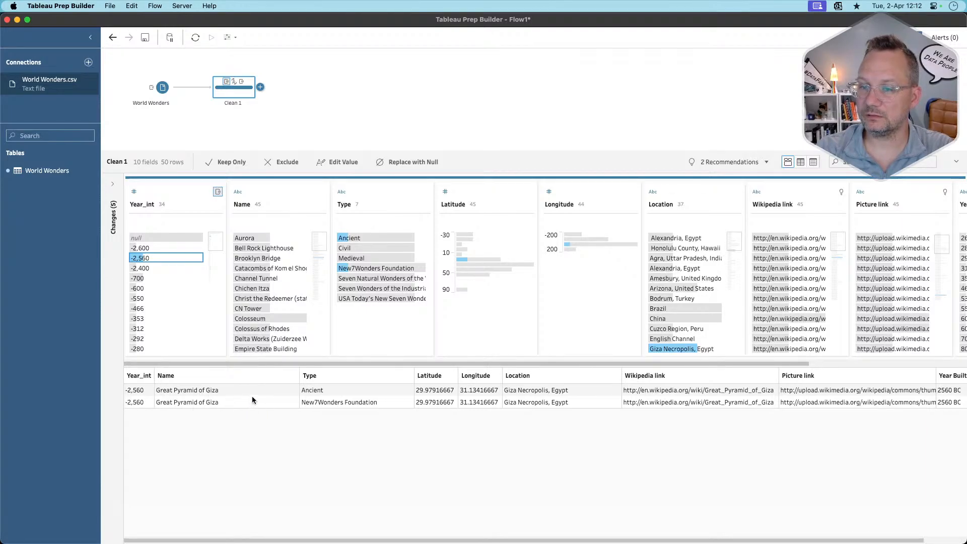
scroll(280, 399, right, 3)
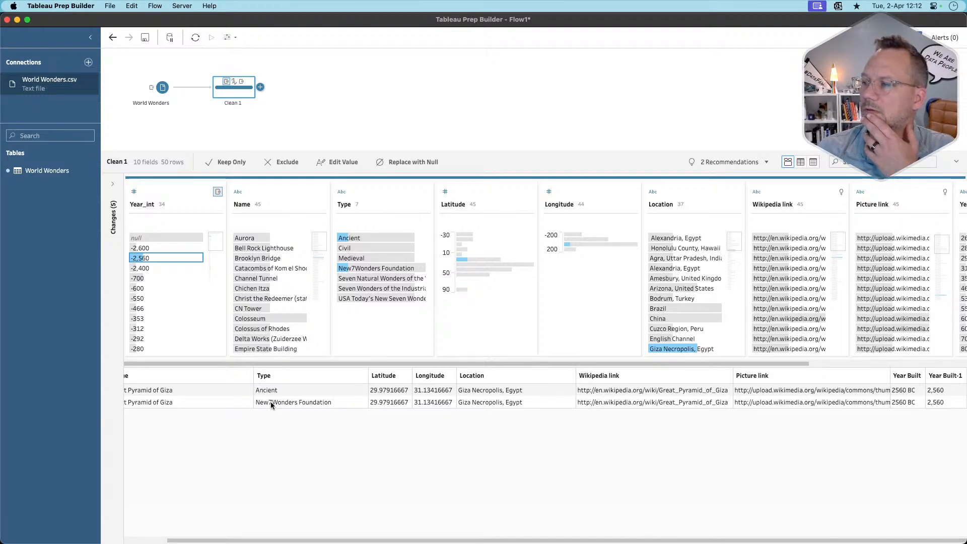
scroll(271, 398, left, 1)
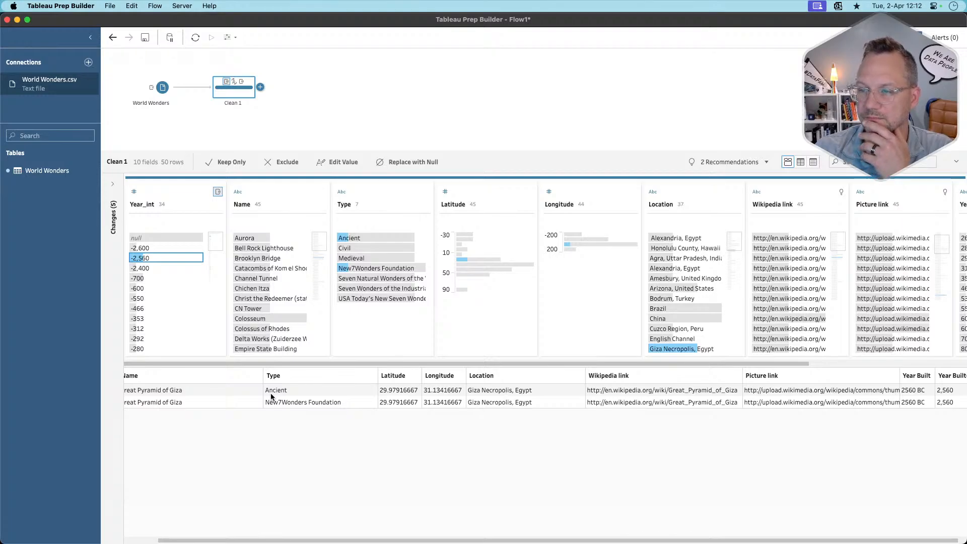
scroll(272, 397, left, 3)
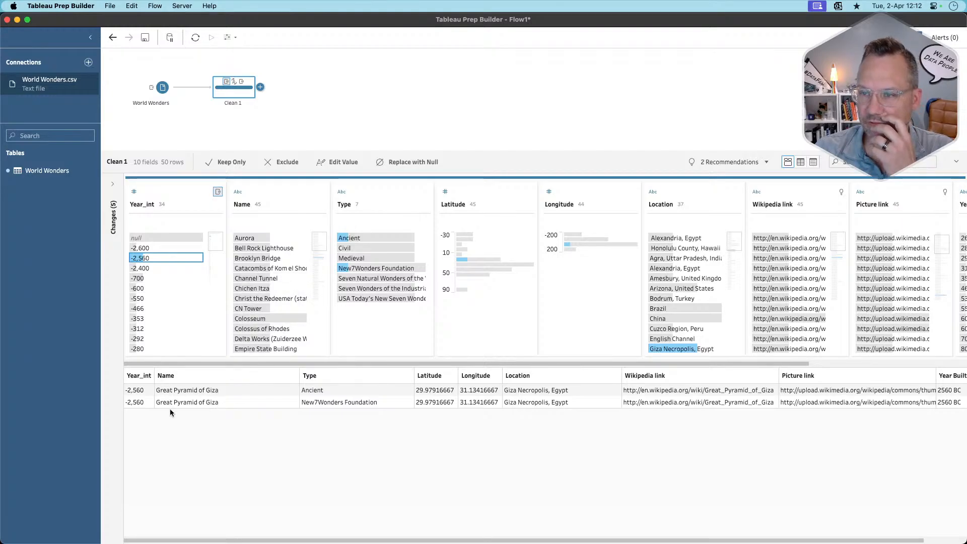
click(387, 345)
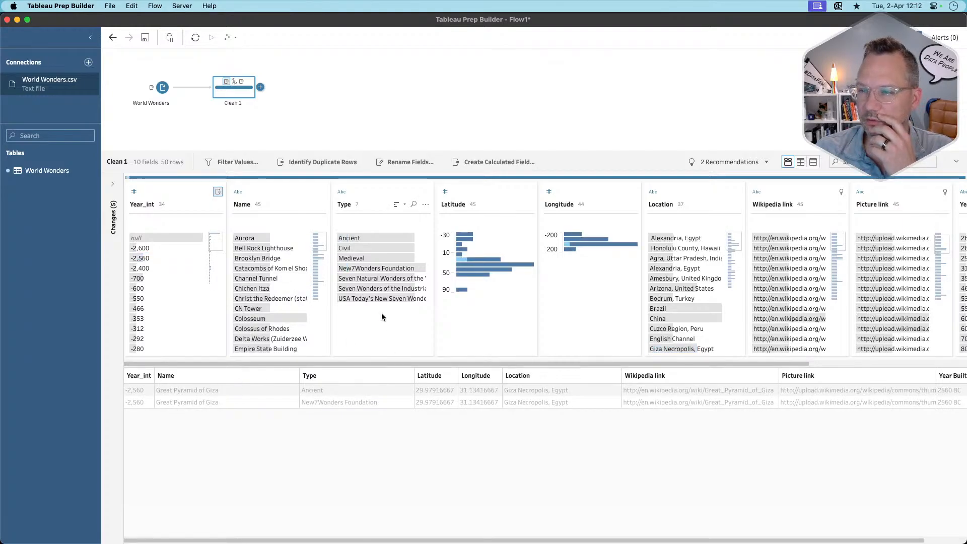
Examine the rows behind Type values such as Medieval, Ancient and New7Wonders Foundation
click(376, 257)
shift+click(374, 237)
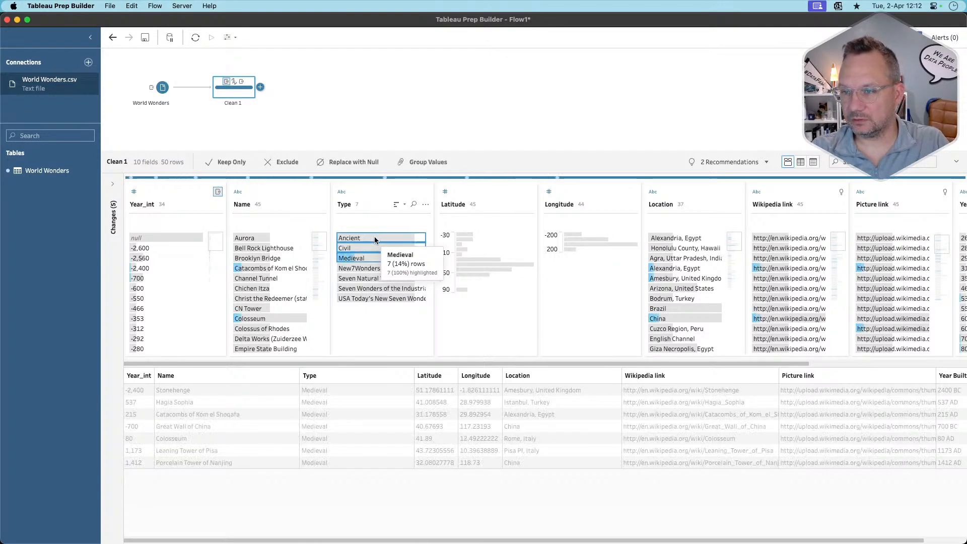
click(367, 330)
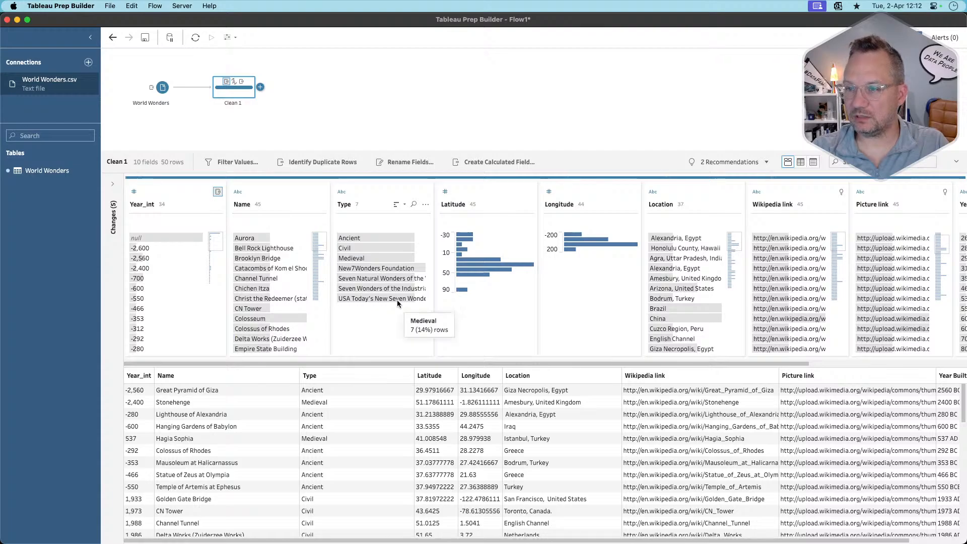
click(393, 270)
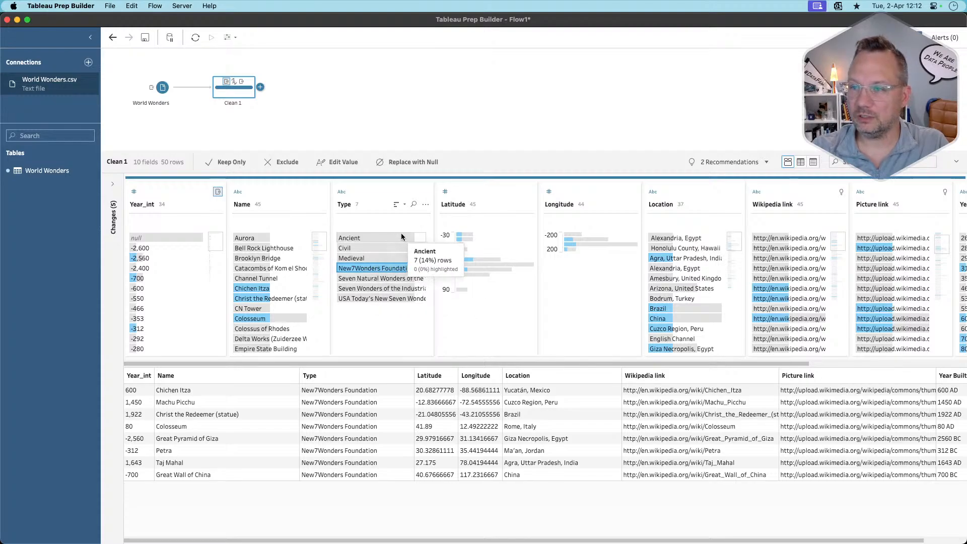
Duplicate the Type field in the Clean 1 step
click(380, 186)
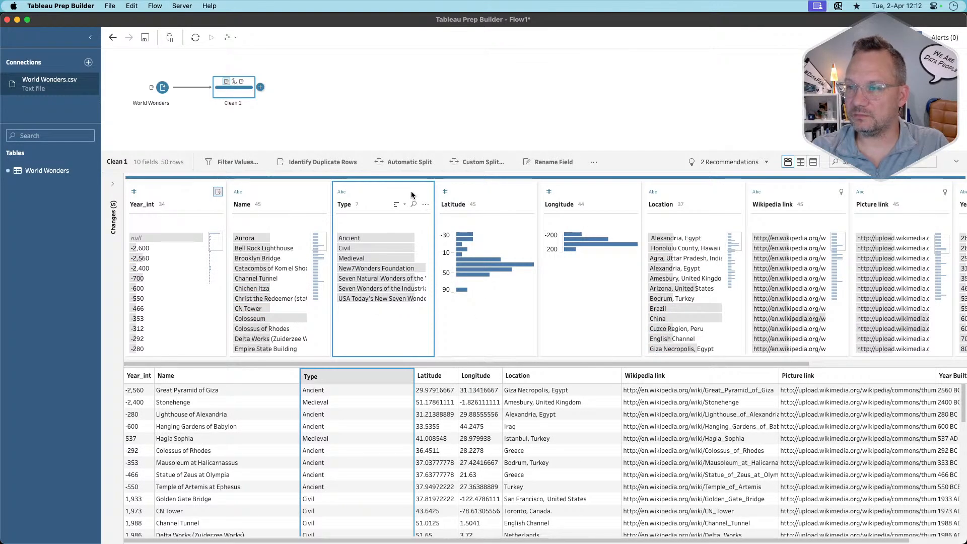
right_click(408, 190)
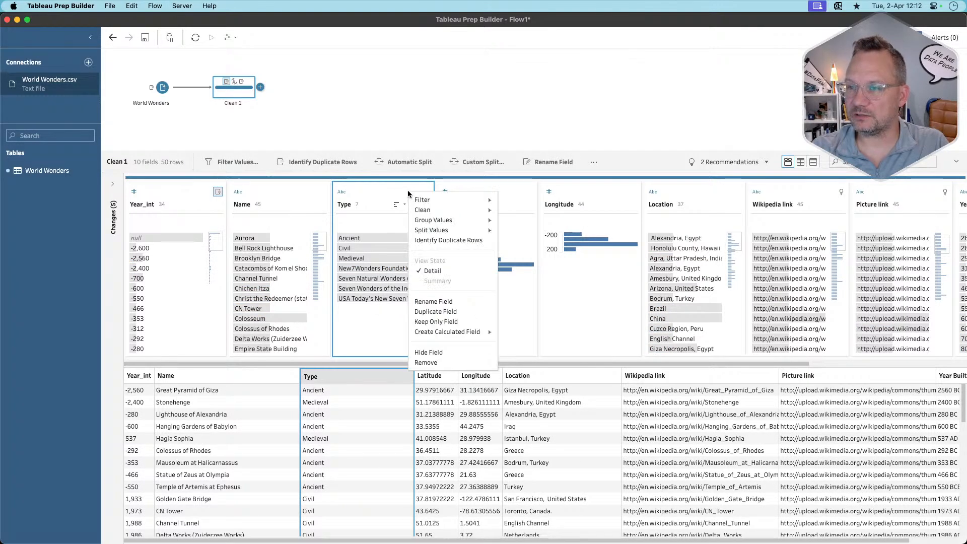
click(449, 314)
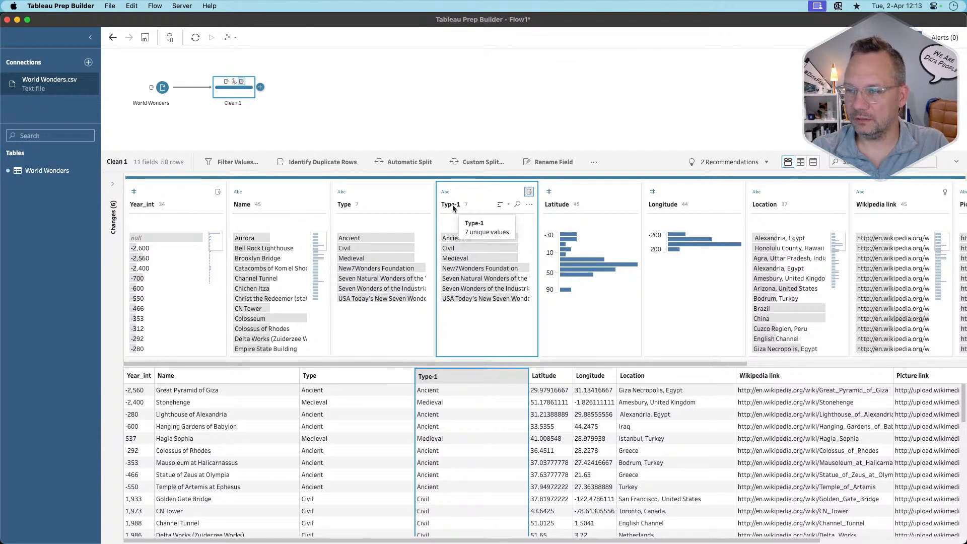
Group the Ancient, Civil and Medieval values of the Type-1 field under the name Original 7
click(482, 236)
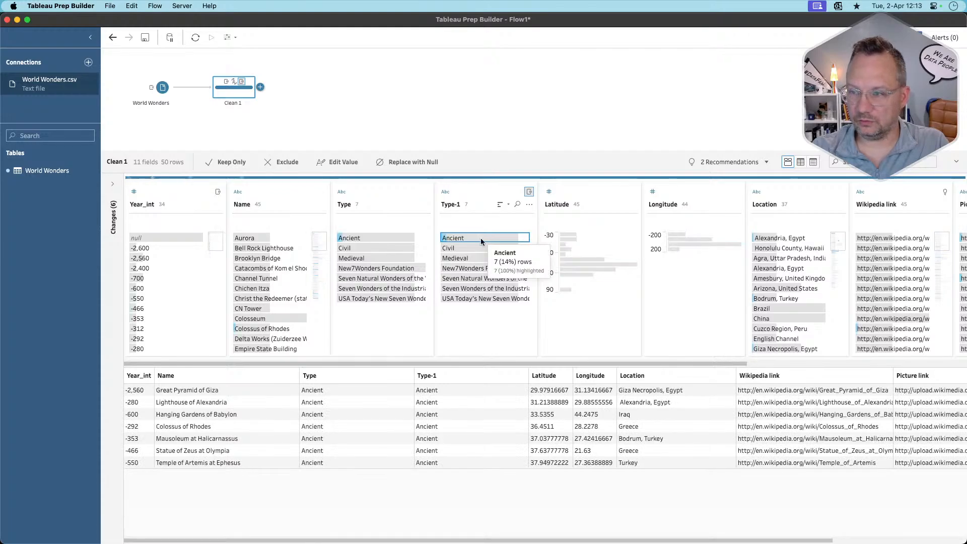
shift+click(475, 257)
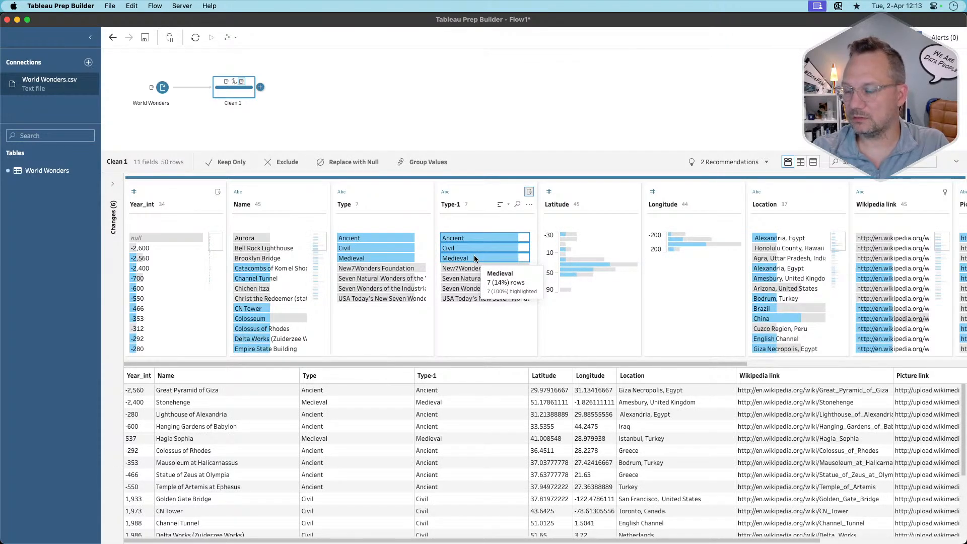
right_click(475, 257)
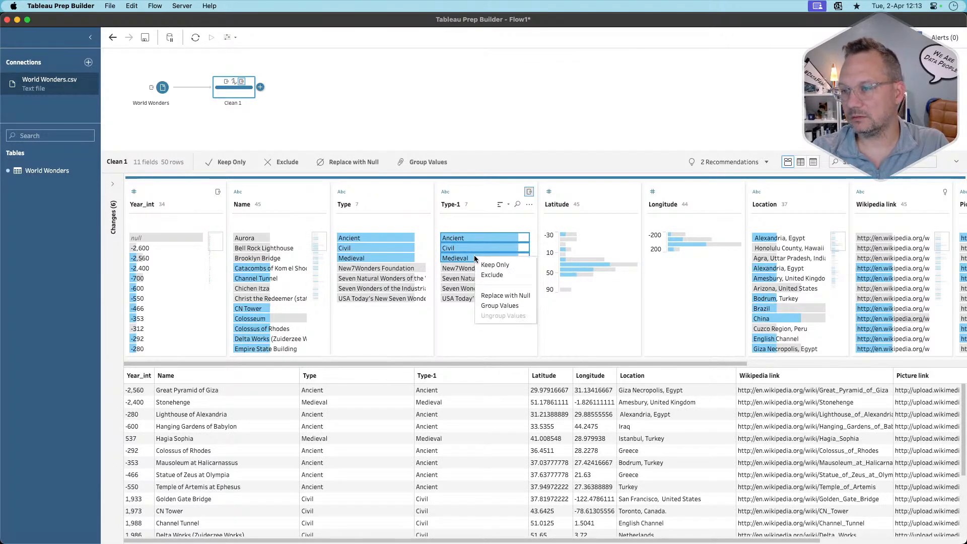
click(503, 305)
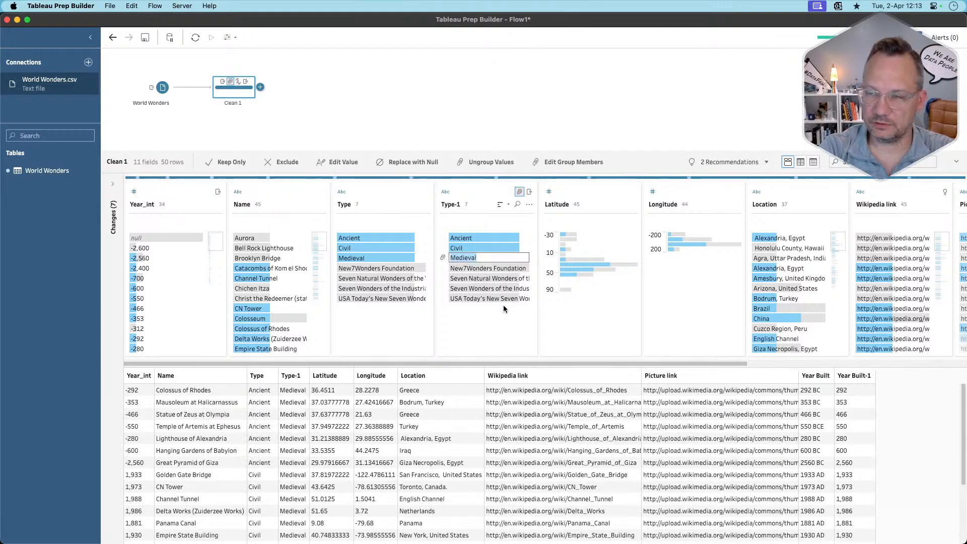
text(Ori)
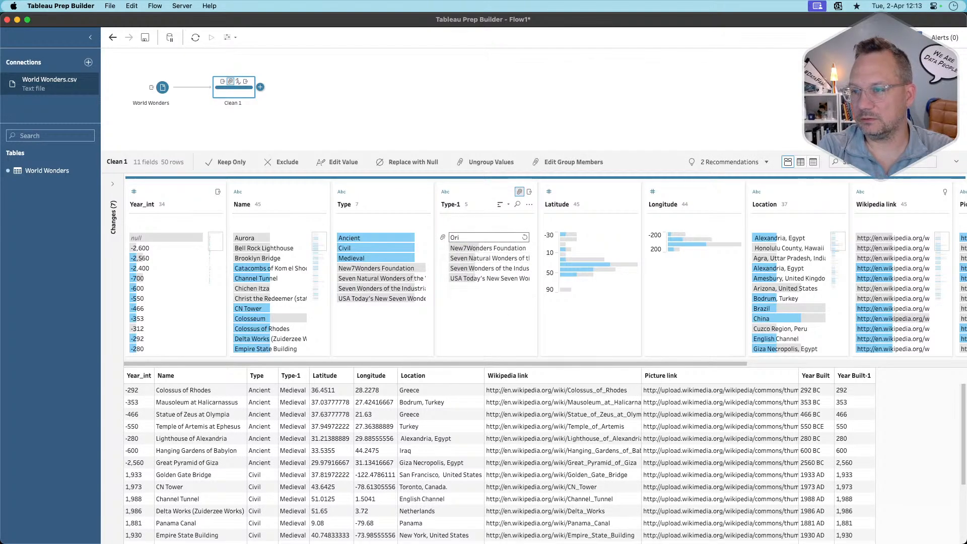
text(ginal)
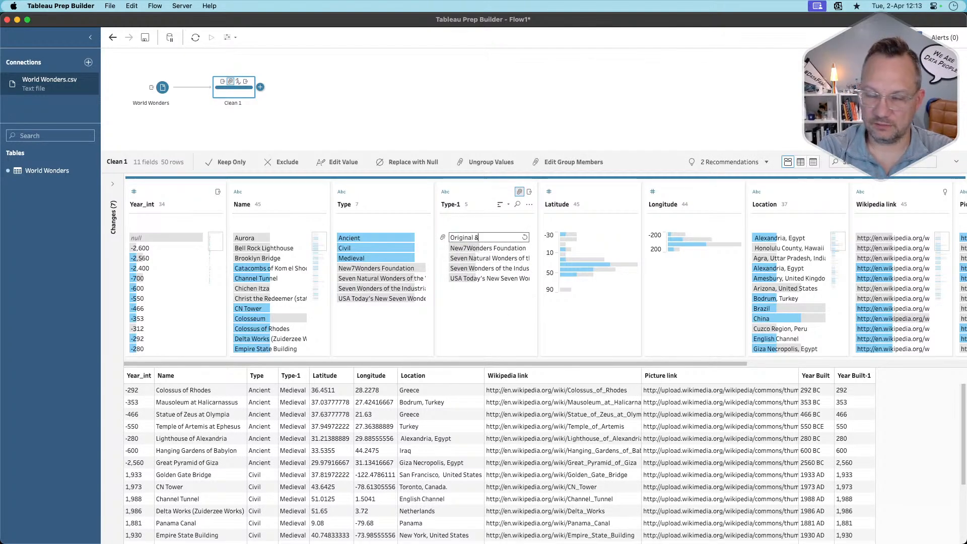
text( &)
key(BackSpace)
text(7)
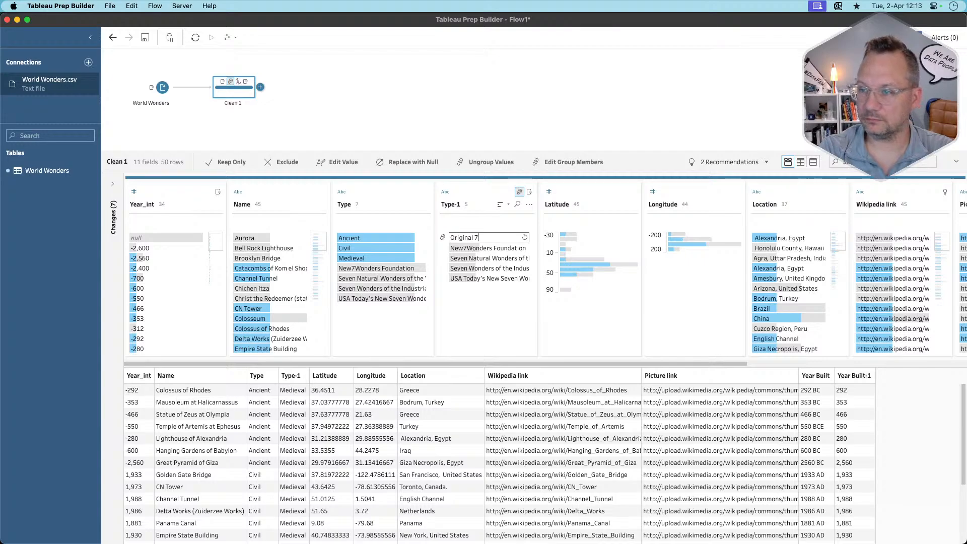
key(Return)
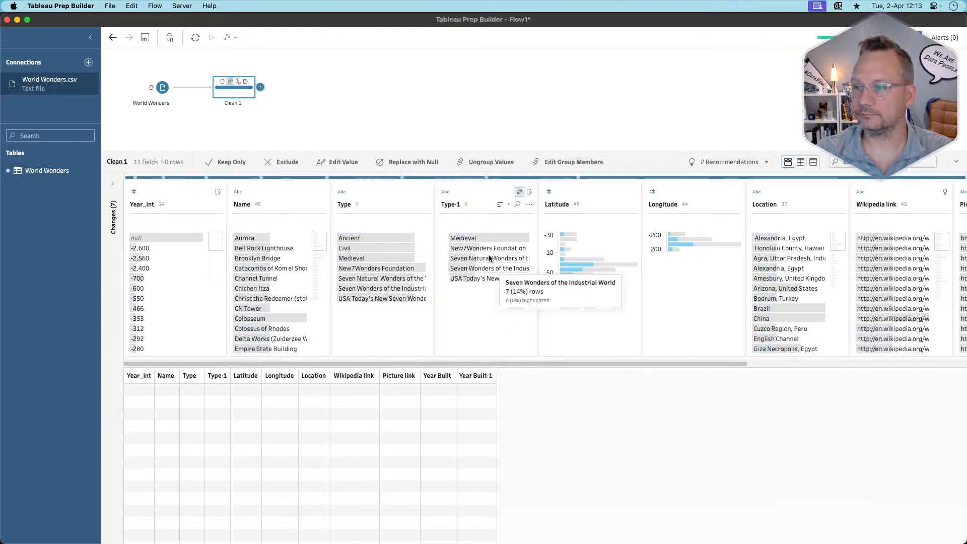
Replace the New7Wonders Foundation value in the Type-1 field with New 8 Foundation
right_click(488, 251)
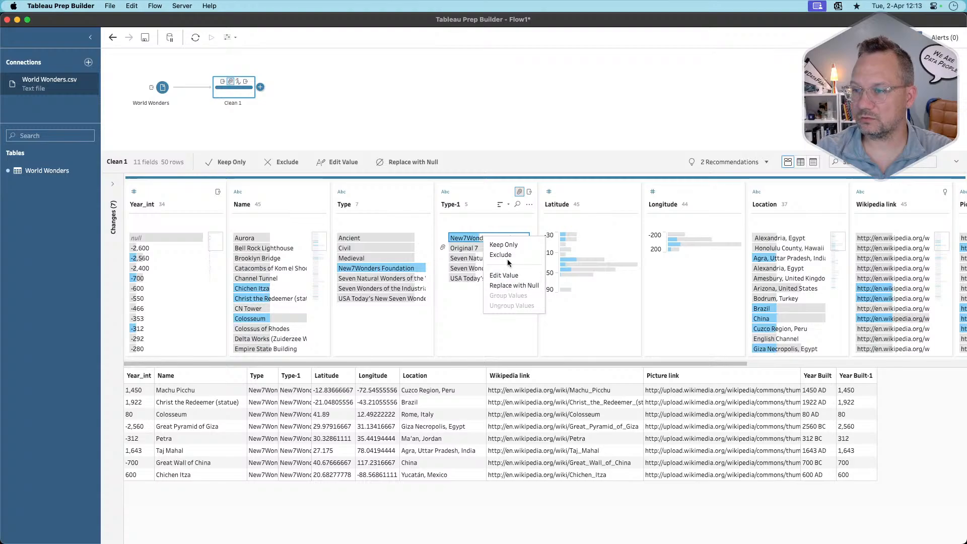
click(520, 286)
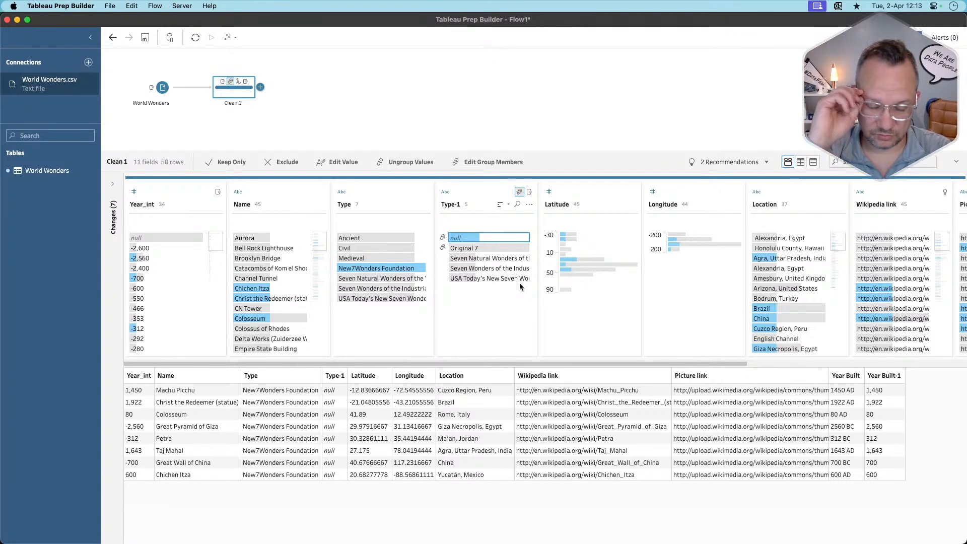
text(New)
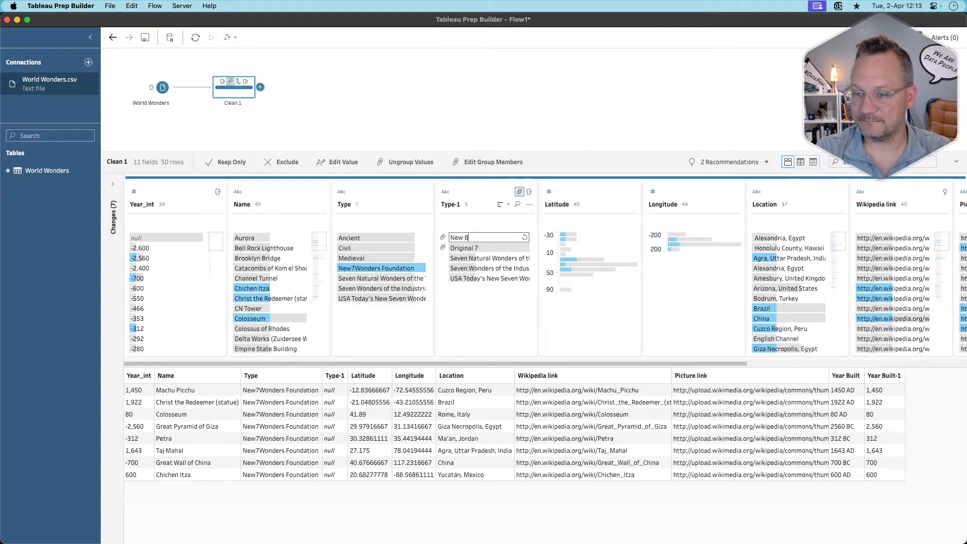
text(8 Fo)
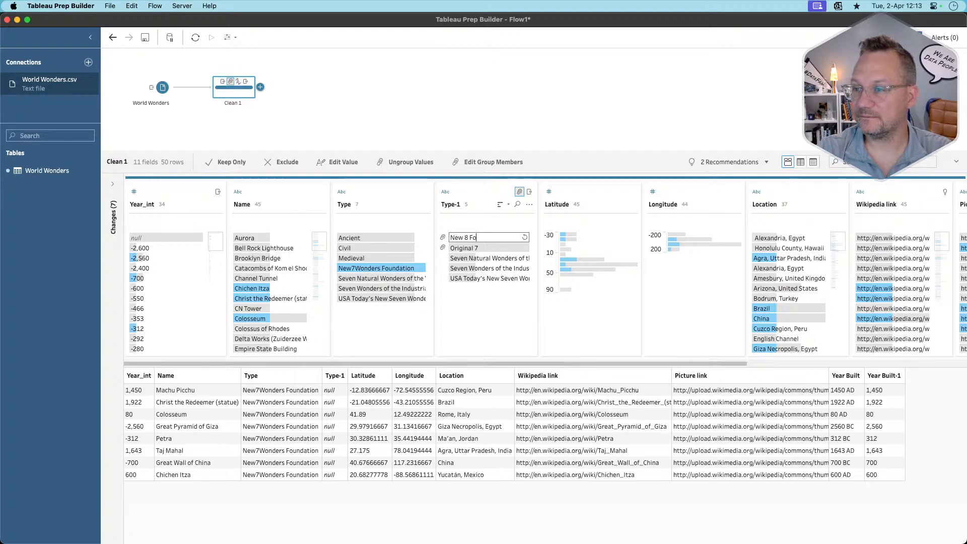
text(undation)
key(Return)
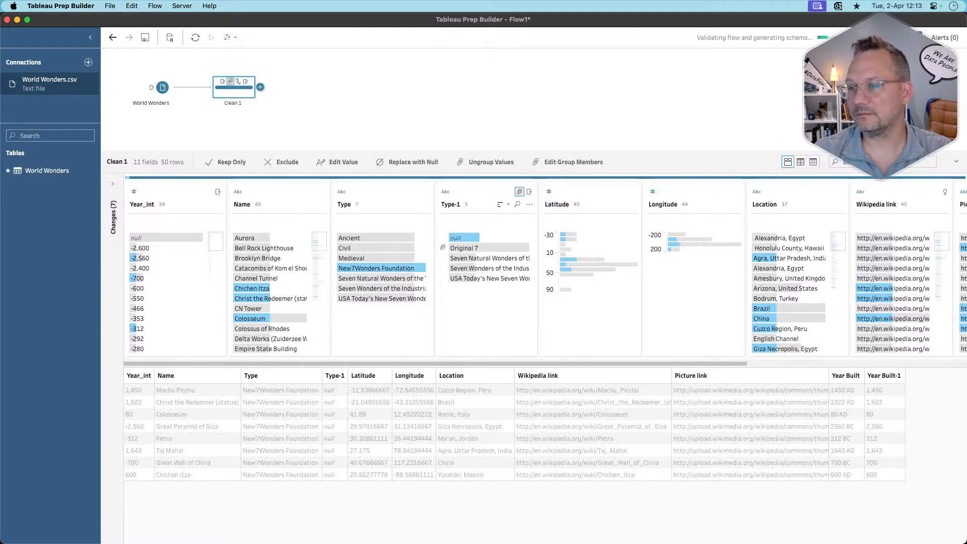
Examine the data rows behind the Seven Natural Wonders, Industrial World, USA Today, Civil and Medieval types
click(502, 258)
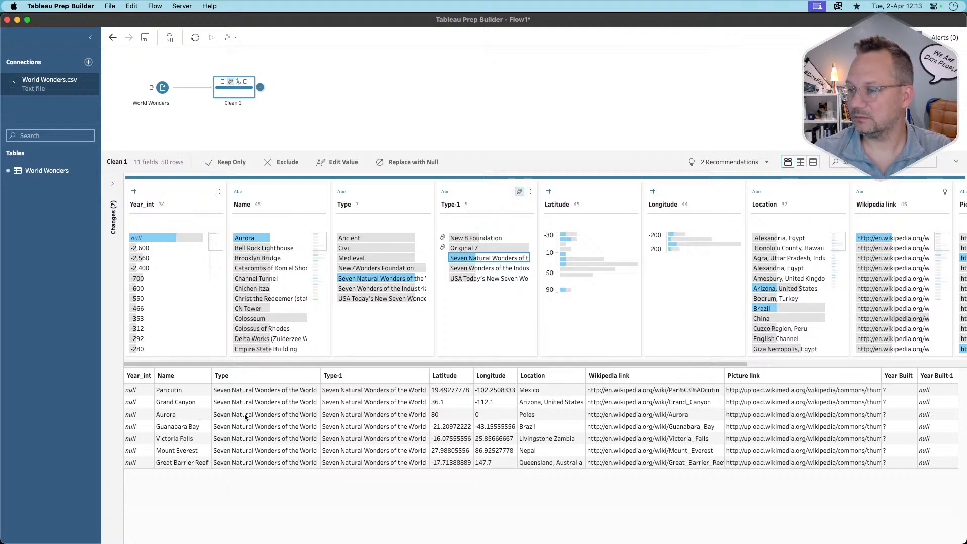
click(384, 289)
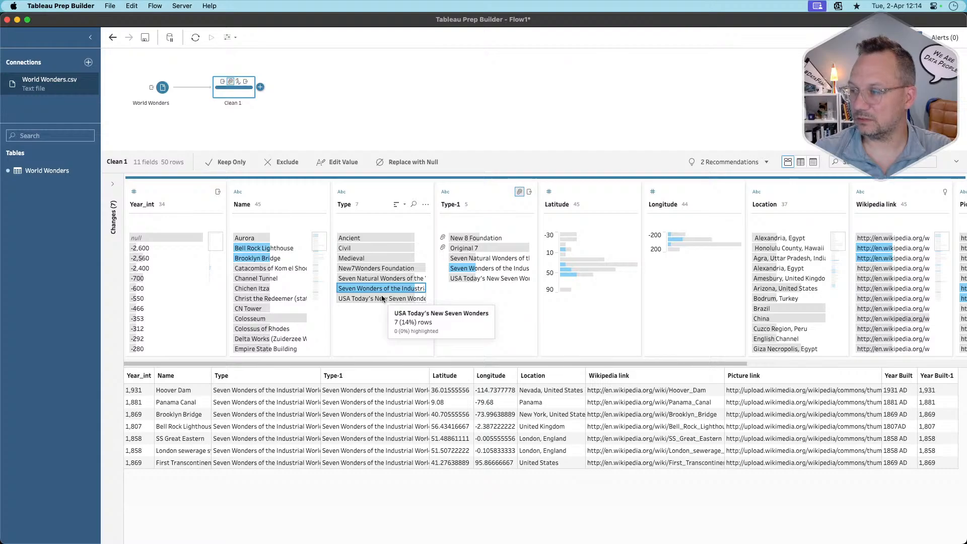
click(381, 299)
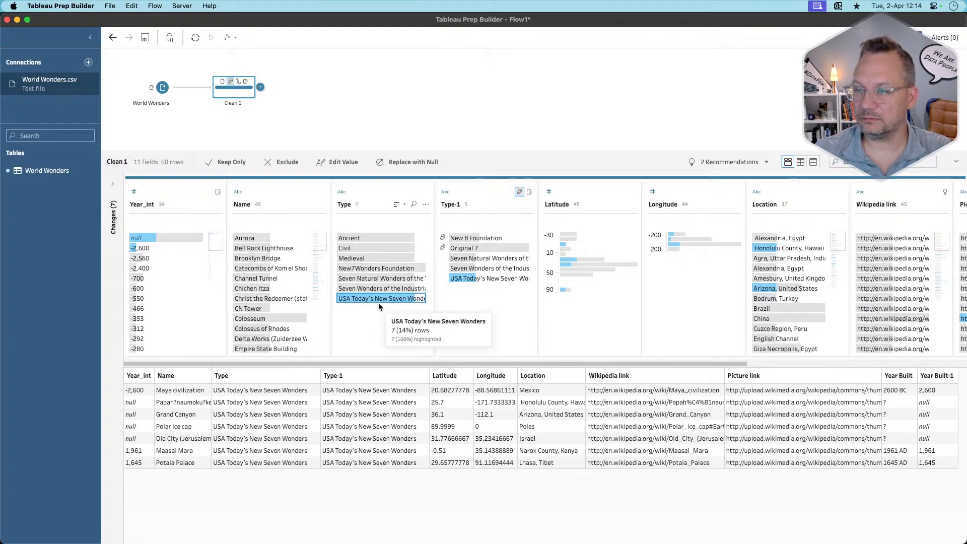
click(510, 292)
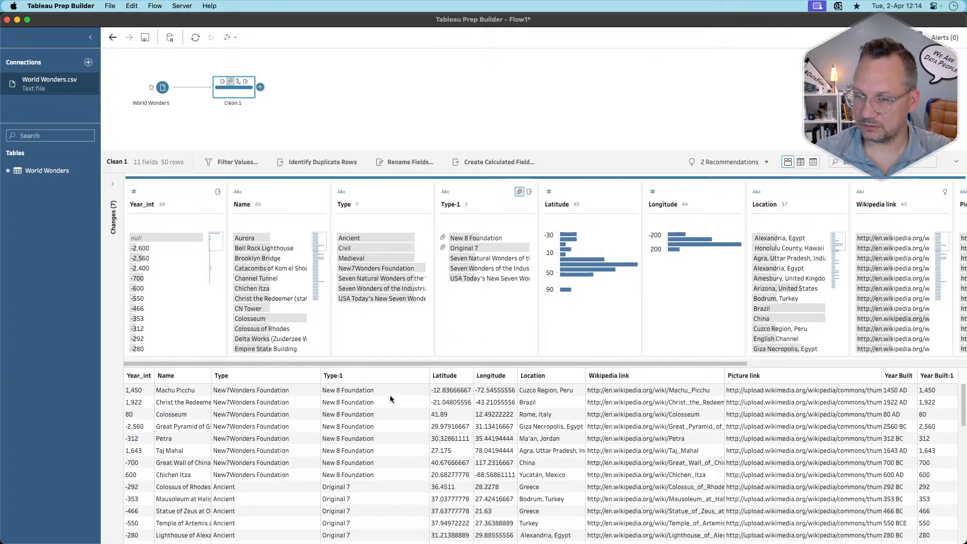
click(374, 248)
click(368, 258)
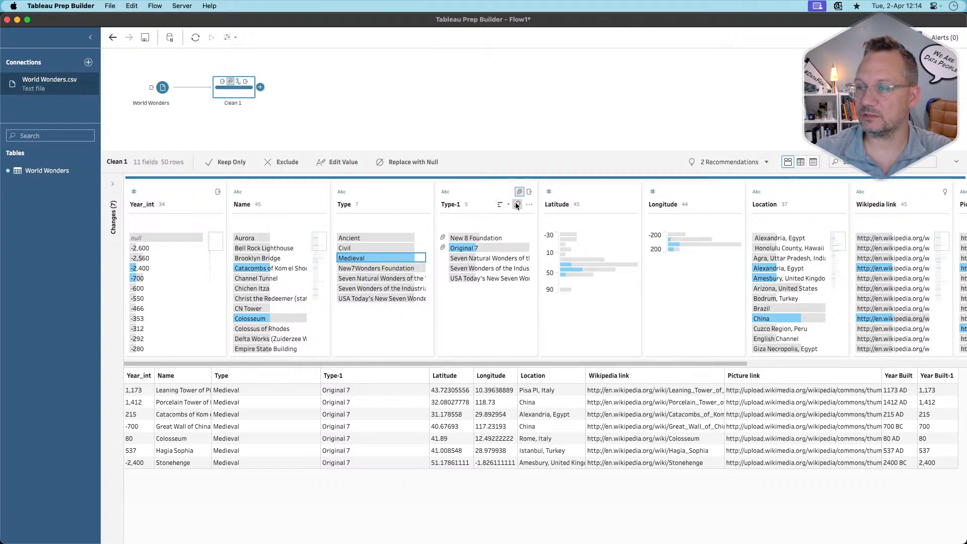
Remove the duplicated Type-1 field and rename the original Type field to List Type
click(529, 205)
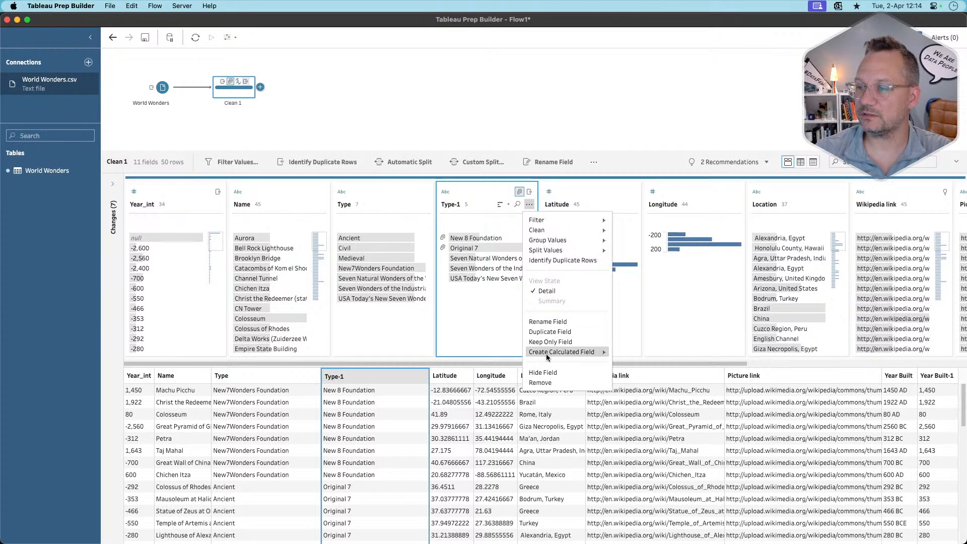
click(571, 382)
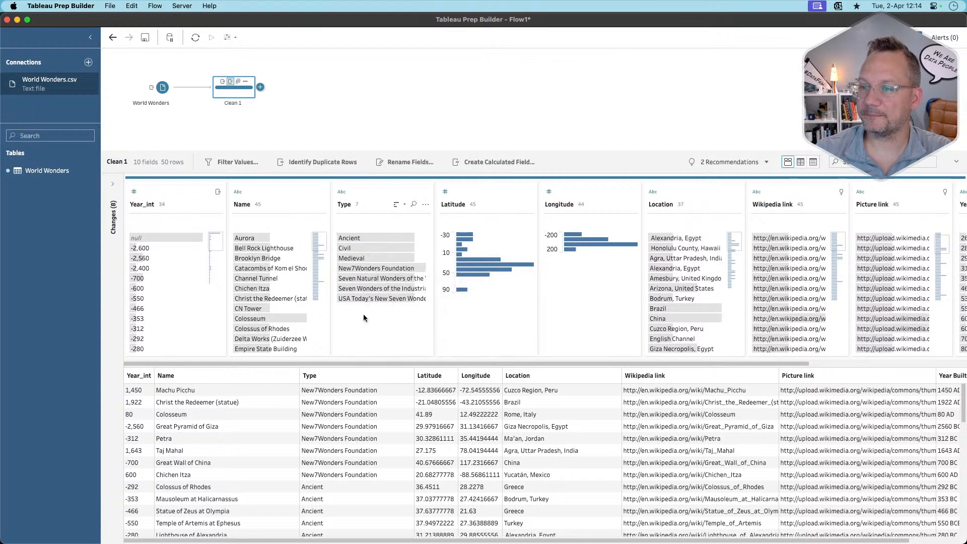
right_click(345, 207)
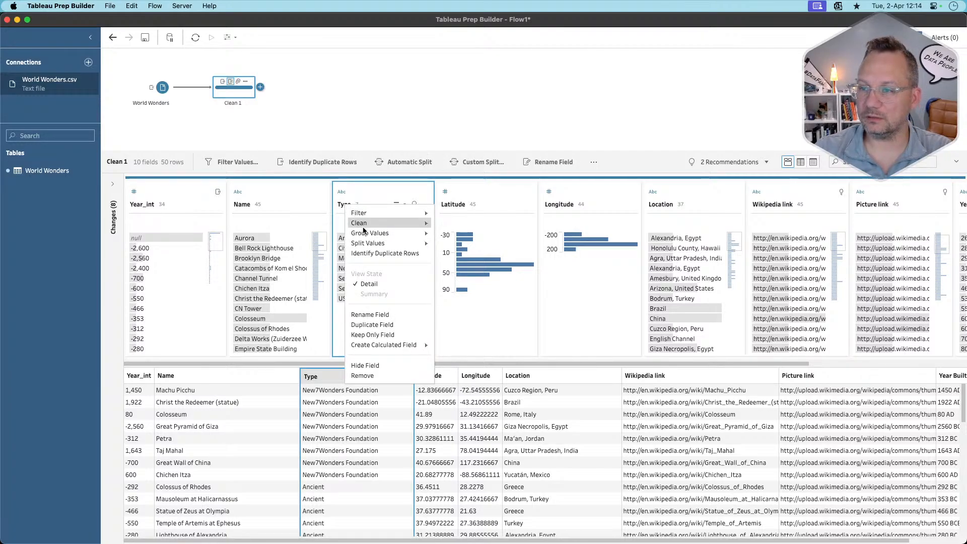
click(381, 315)
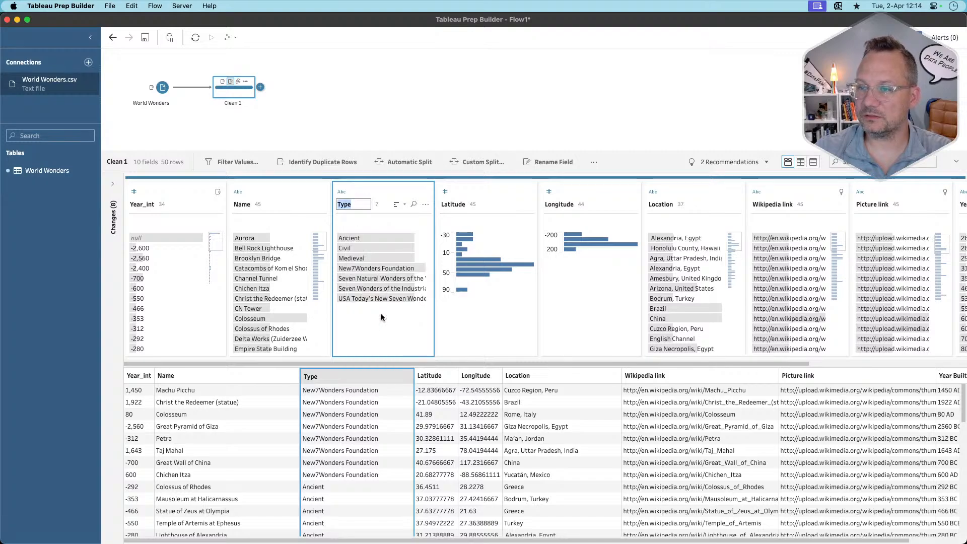
text(List)
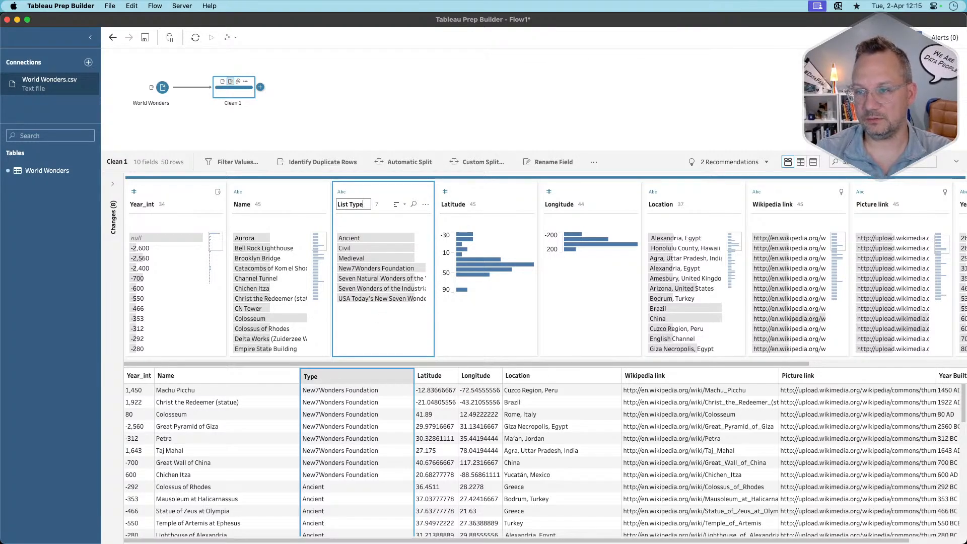
key(Return)
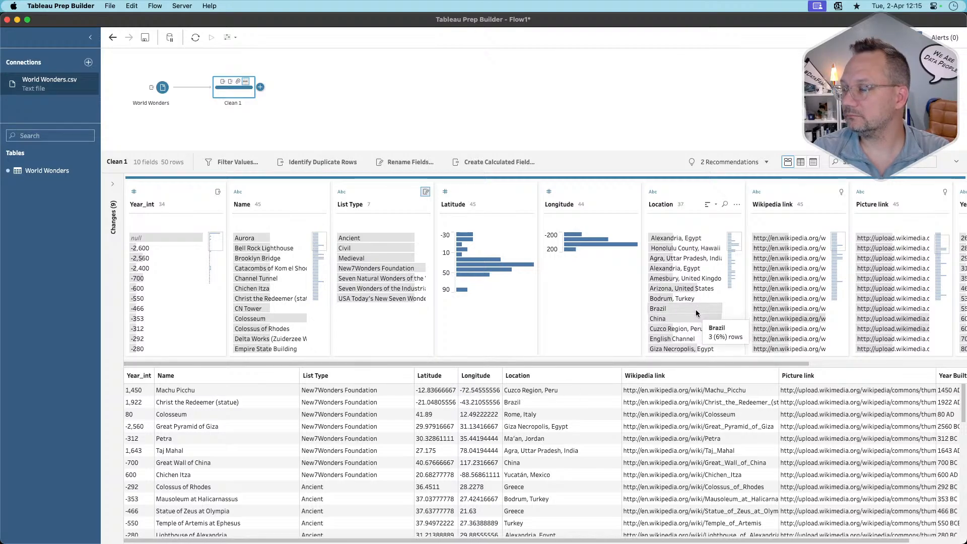
Look through the remaining fields of the Clean 1 step and check the list of Location values
scroll(696, 314, right, 2)
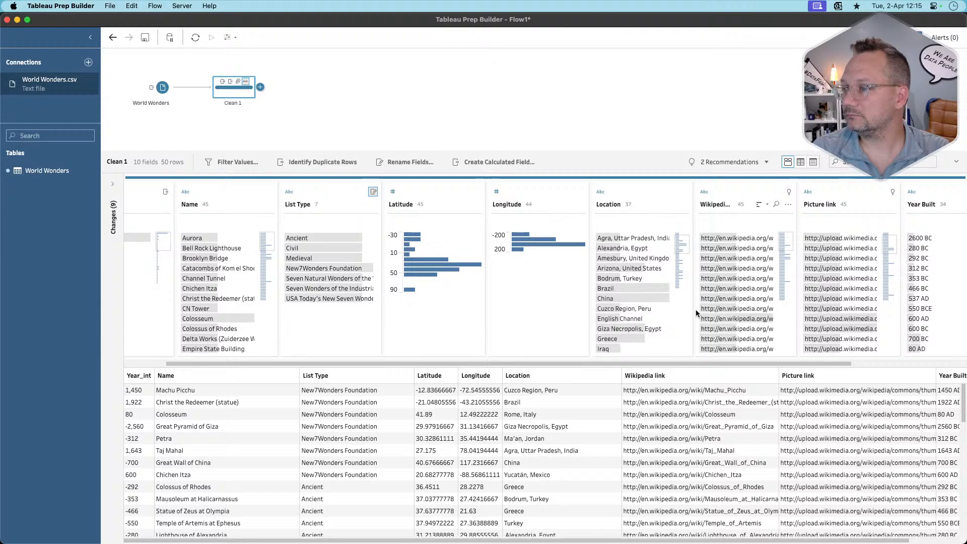
scroll(697, 312, left, 2)
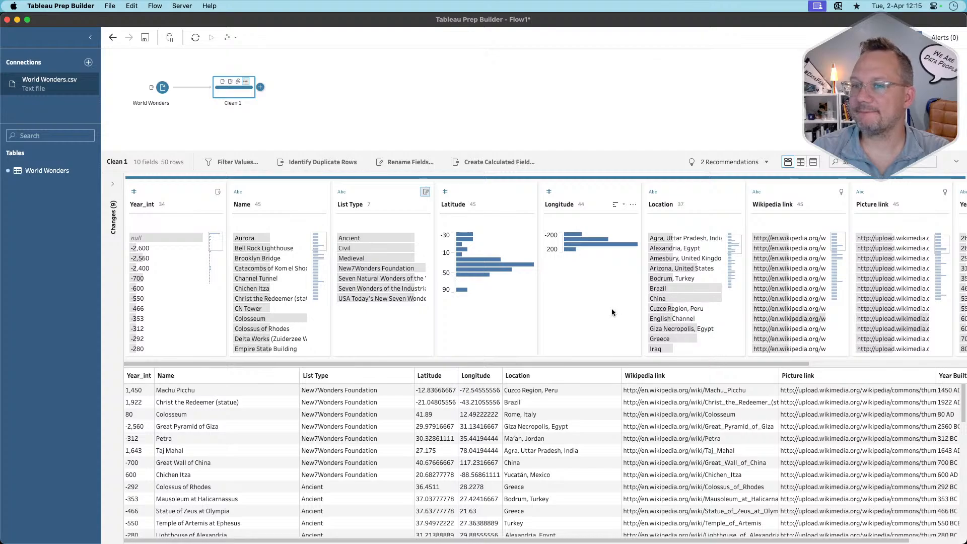
scroll(612, 310, right, 5)
scroll(612, 313, right, 2)
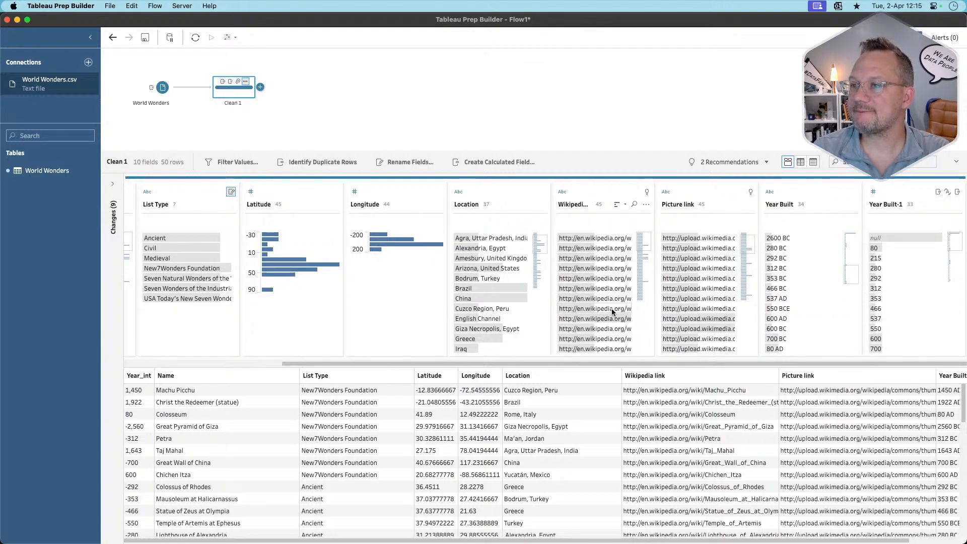
scroll(613, 313, left, 7)
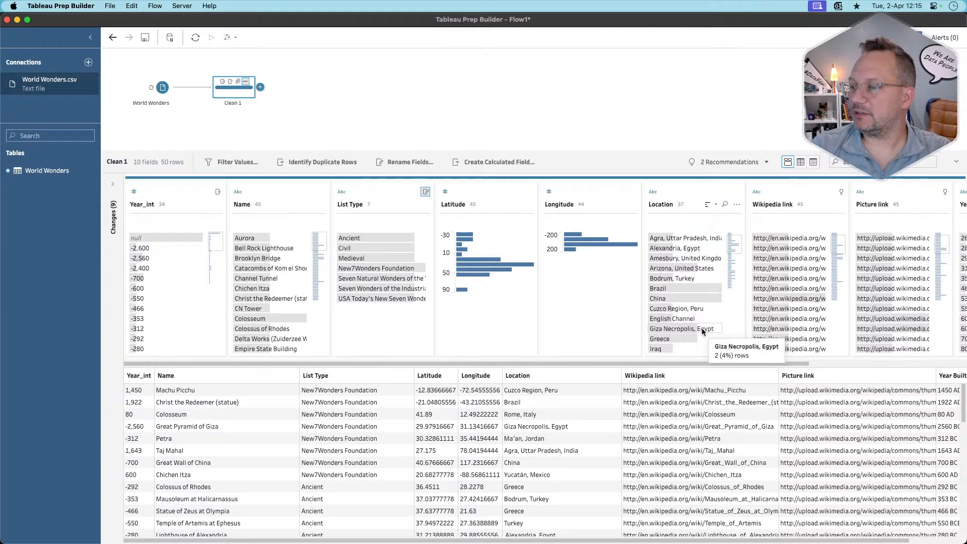
scroll(704, 331, down, 10)
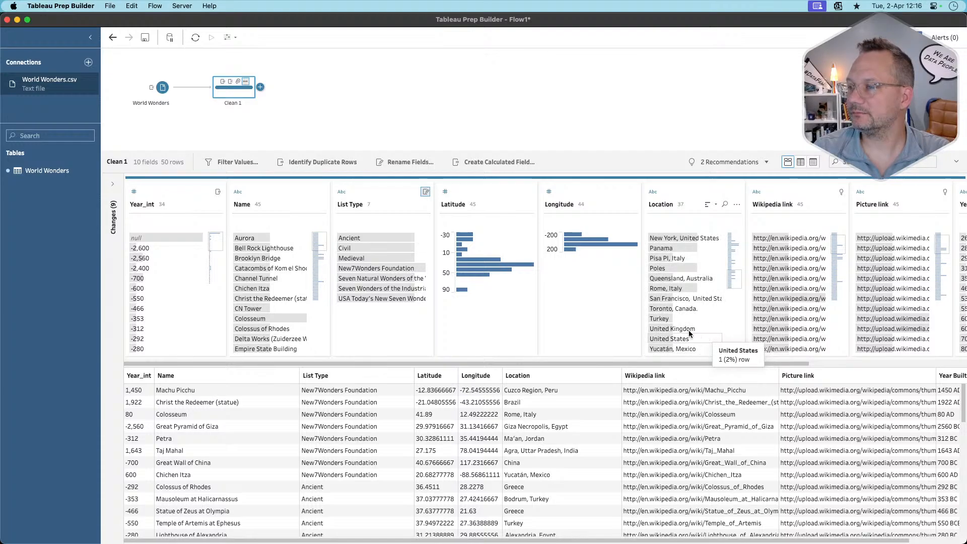
scroll(671, 292, up, 5)
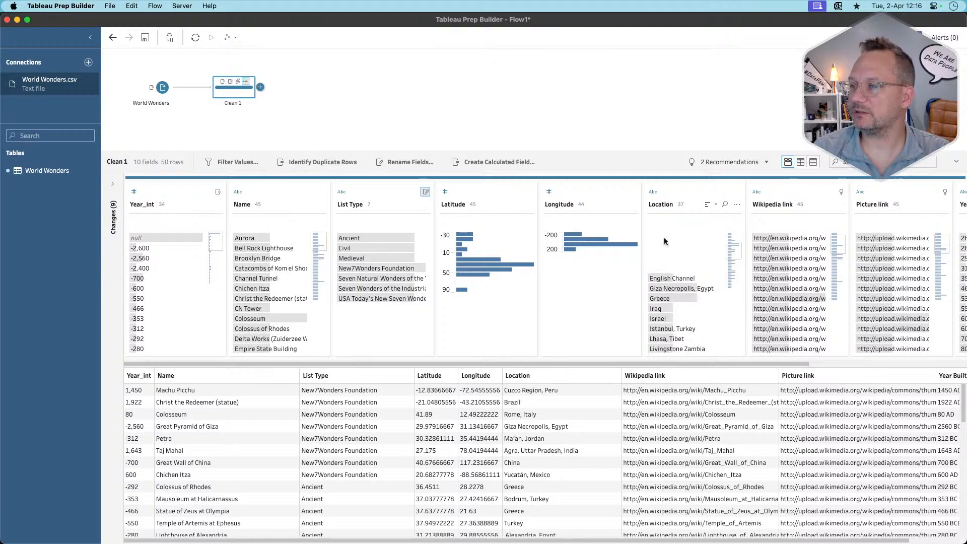
scroll(665, 242, up, 5)
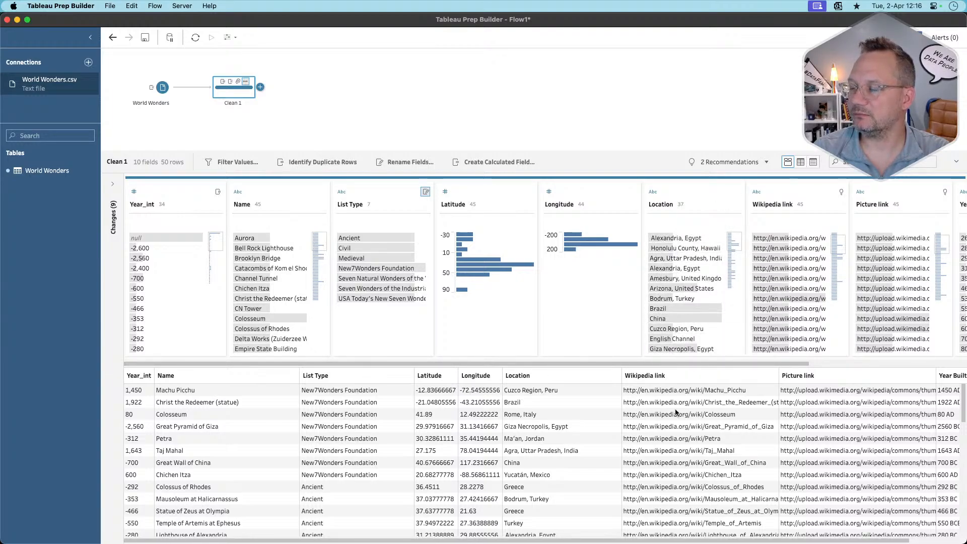
Add an output step after Clean 1 that saves the data as 7 Wonders.hyper in the Datasources folder, and run the flow
click(260, 88)
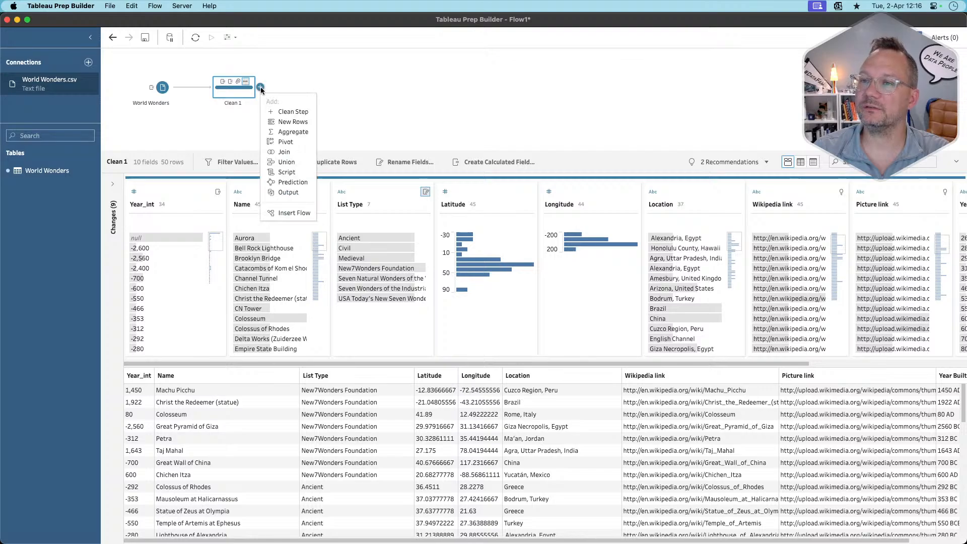
click(290, 192)
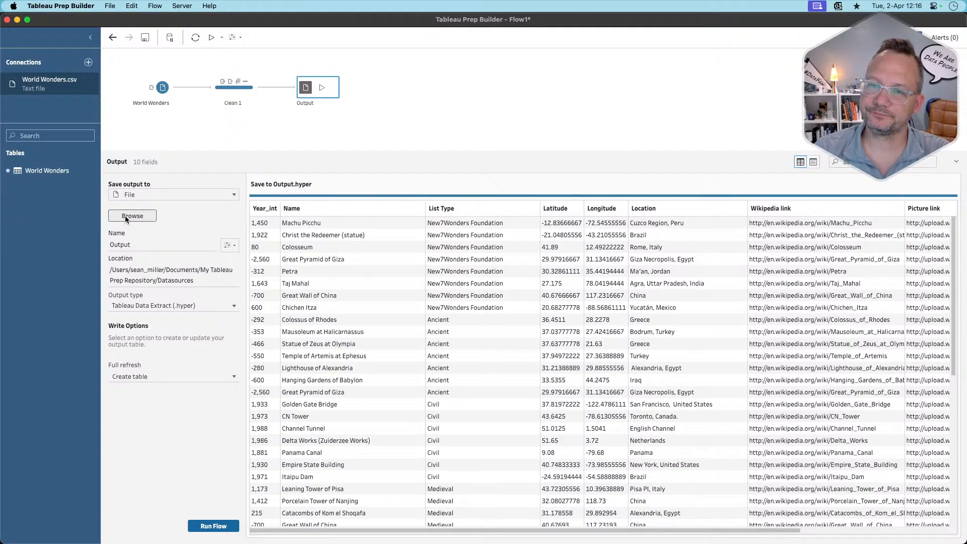
click(129, 216)
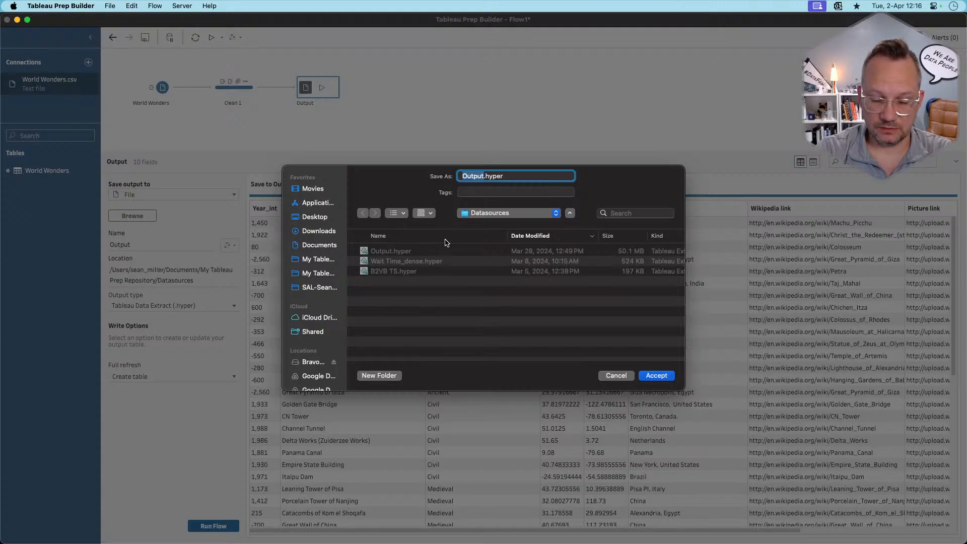
text(7 Wonders)
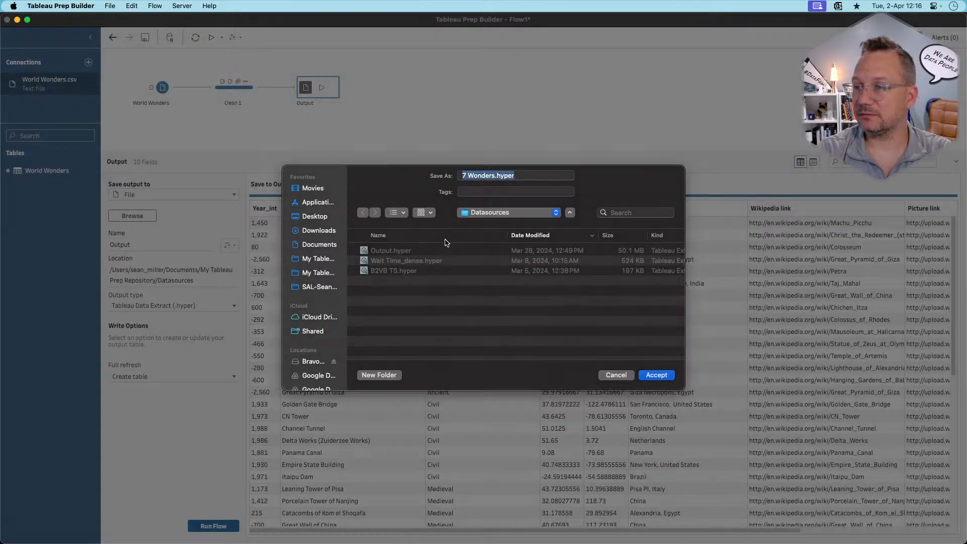
key(Return)
click(213, 525)
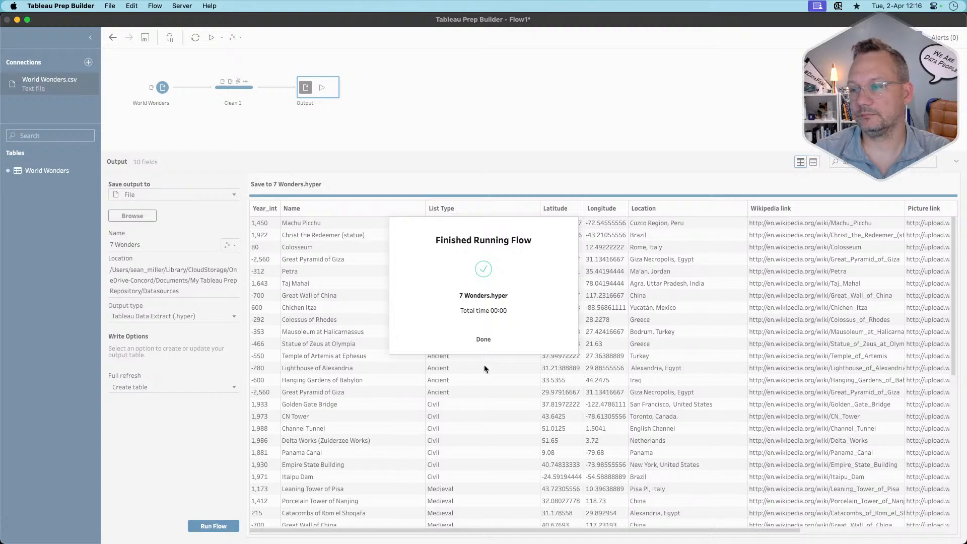
click(484, 339)
Switch to the Tableau workbook Book1 and connect it to the 7 Wonders.hyper file in the Datasources folder
key(super+Tab)
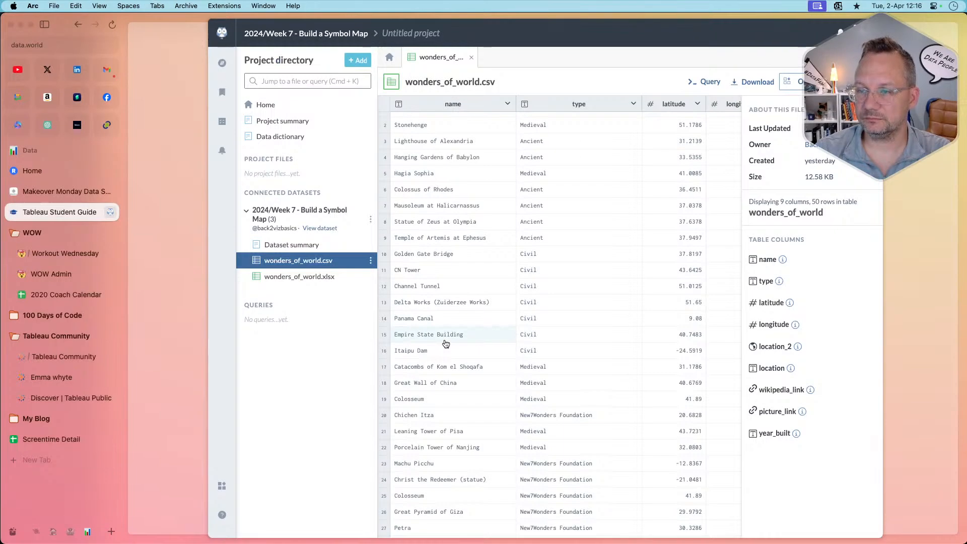
key(super+Tab)
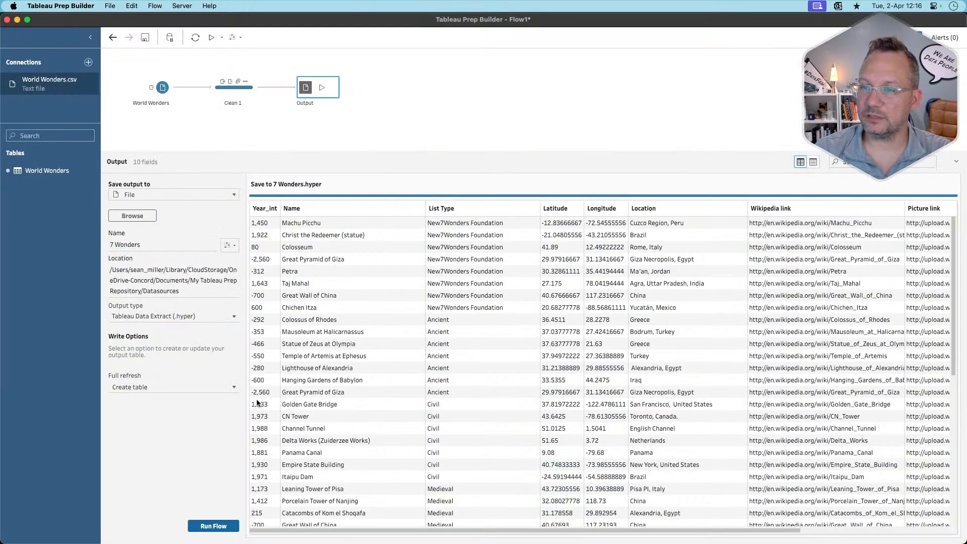
key(super+Tab)
key(super+Tab)
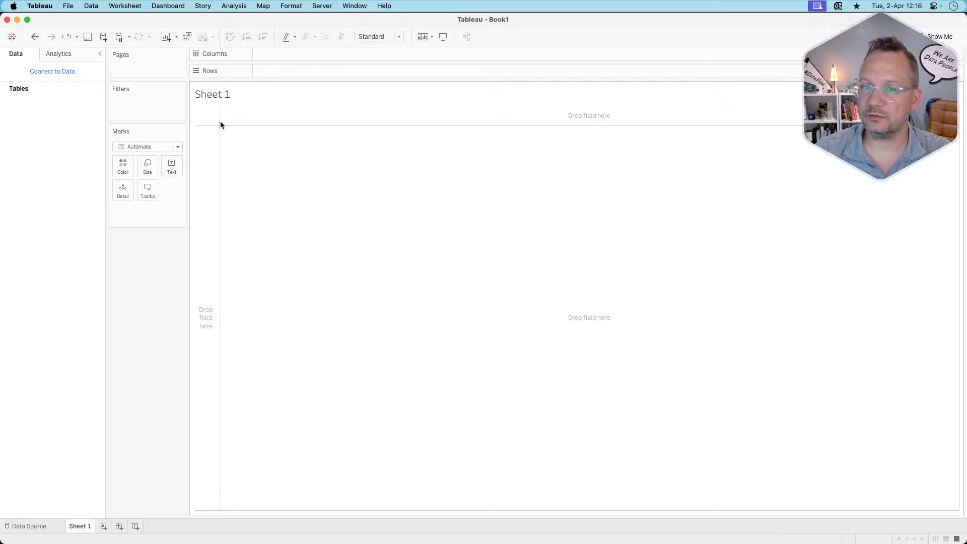
click(62, 71)
click(122, 218)
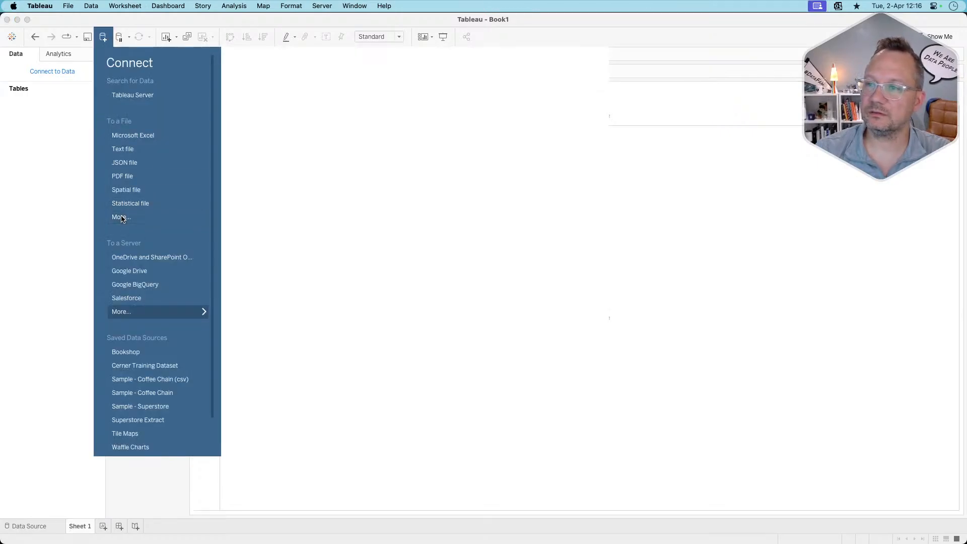
click(500, 106)
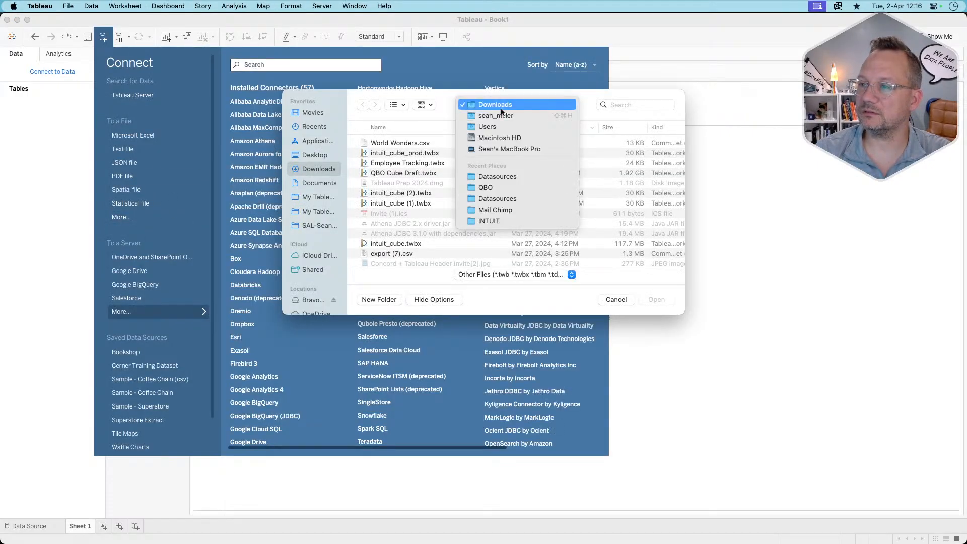
click(498, 176)
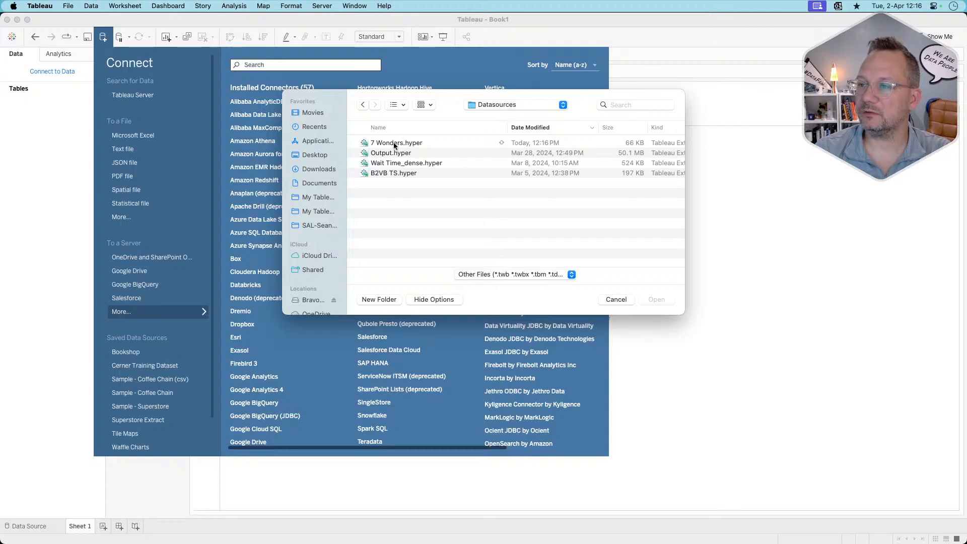
double_click(395, 143)
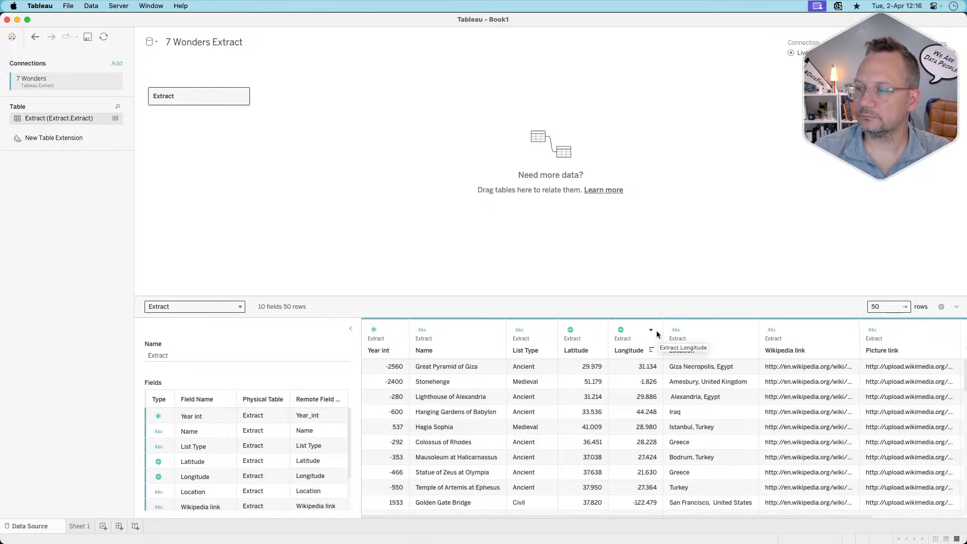
click(957, 308)
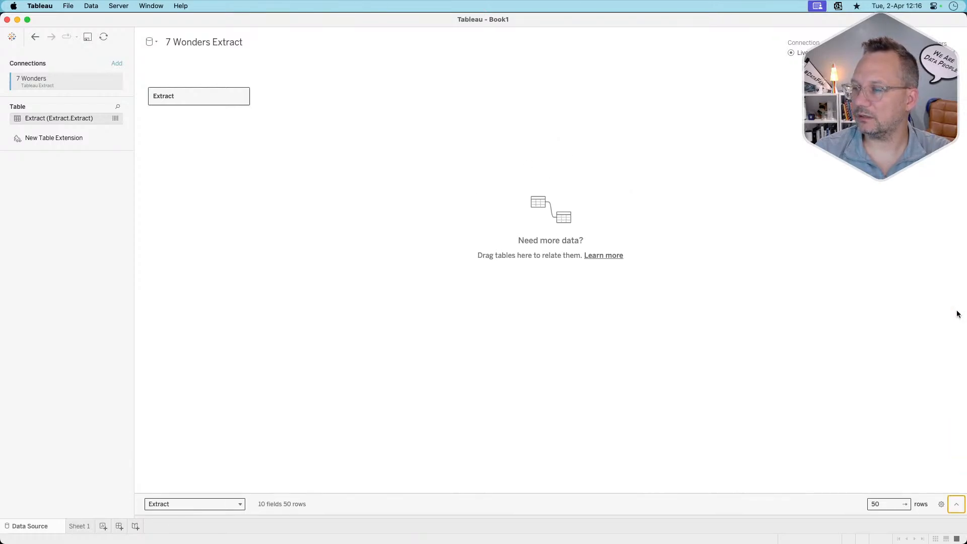
click(957, 502)
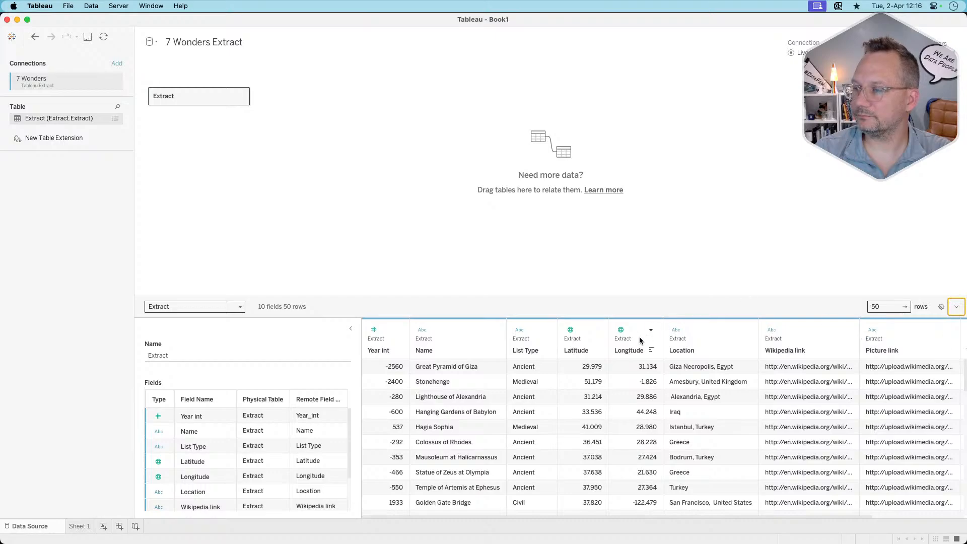
Create a calculated field named Point from the Latitude field with the formula MAKEPOINT([Latitude],[Longitude])
click(596, 330)
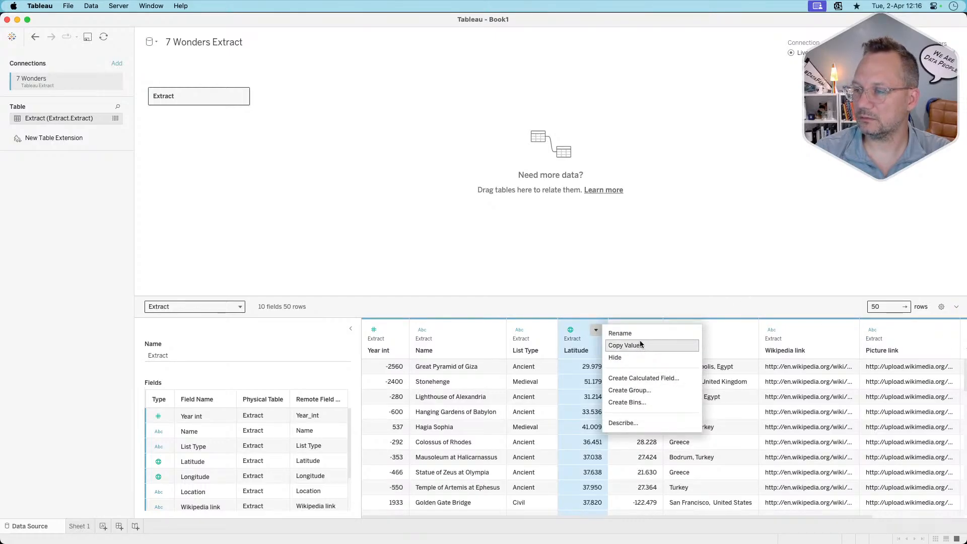
click(643, 378)
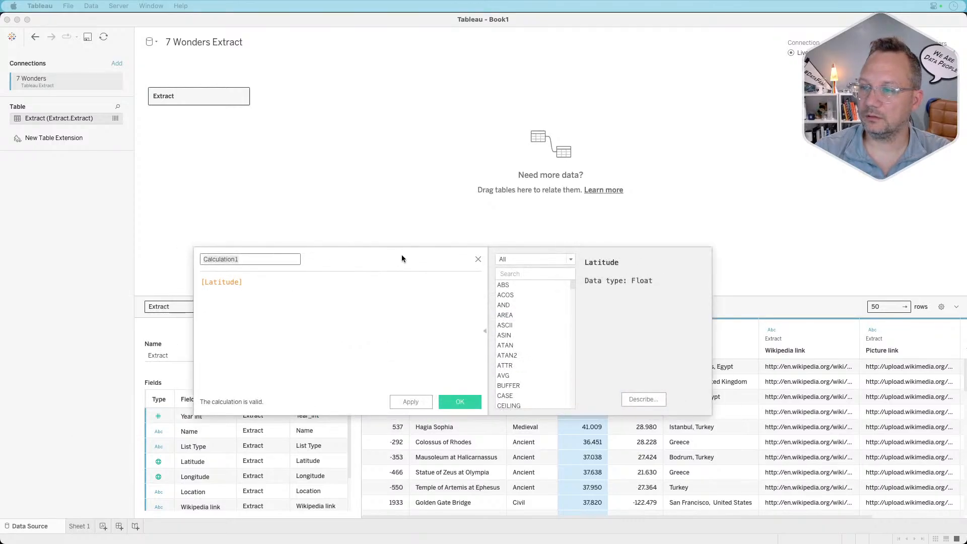
text(Point)
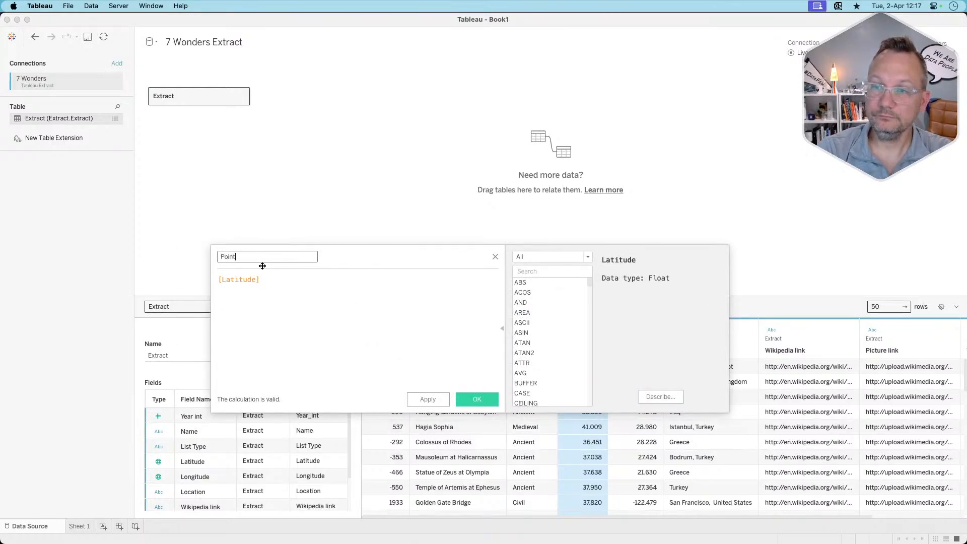
key(Tab)
key(Left)
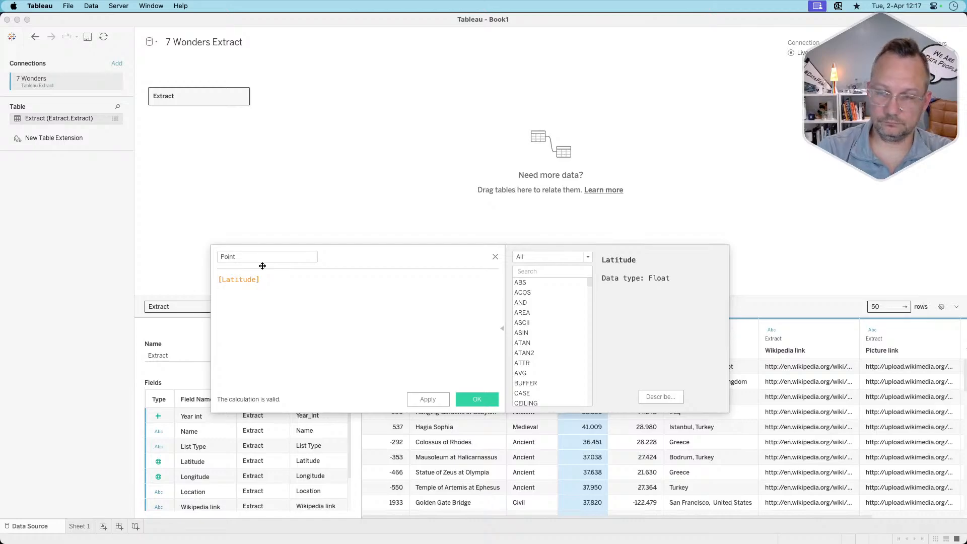
text(makep)
key(Return)
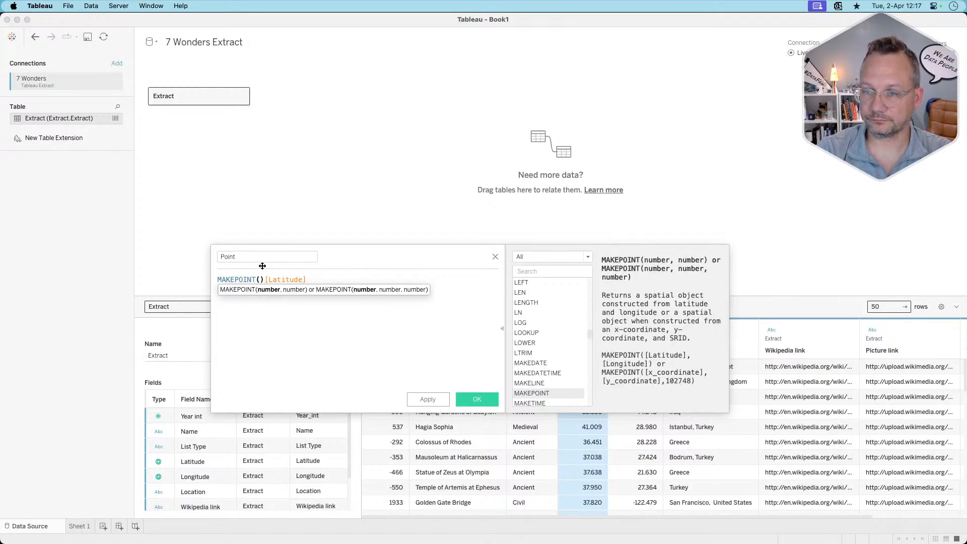
key(Delete)
key(Delete)
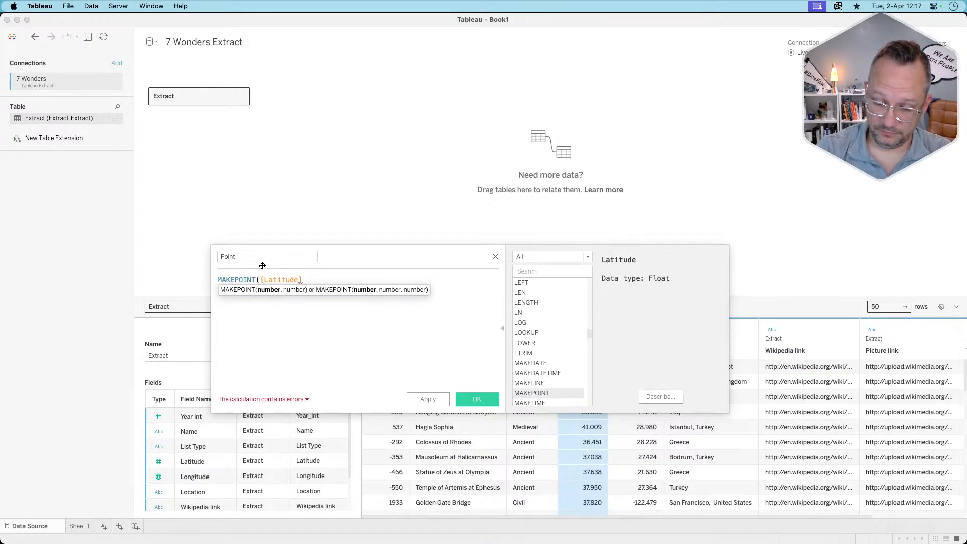
text(,[Lo)
key(Return)
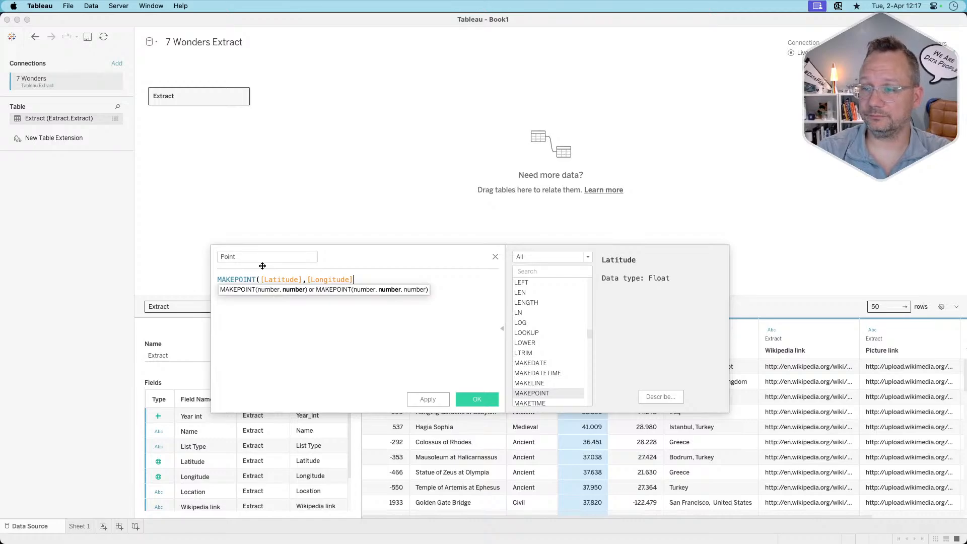
text())
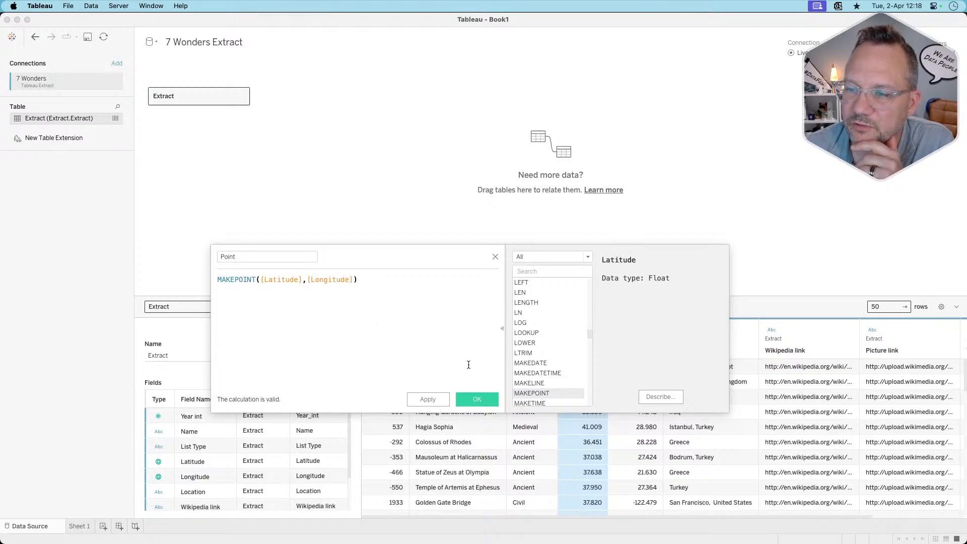
click(466, 399)
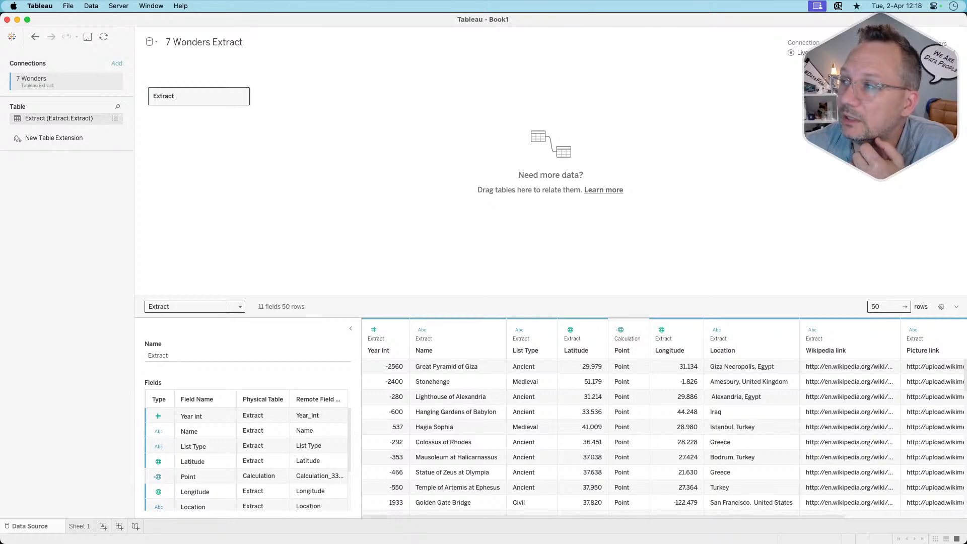
Switch the data source connection to Extract and, on going to Sheet 1, save the extract as 7 Wonders Extract in Datasources
click(791, 63)
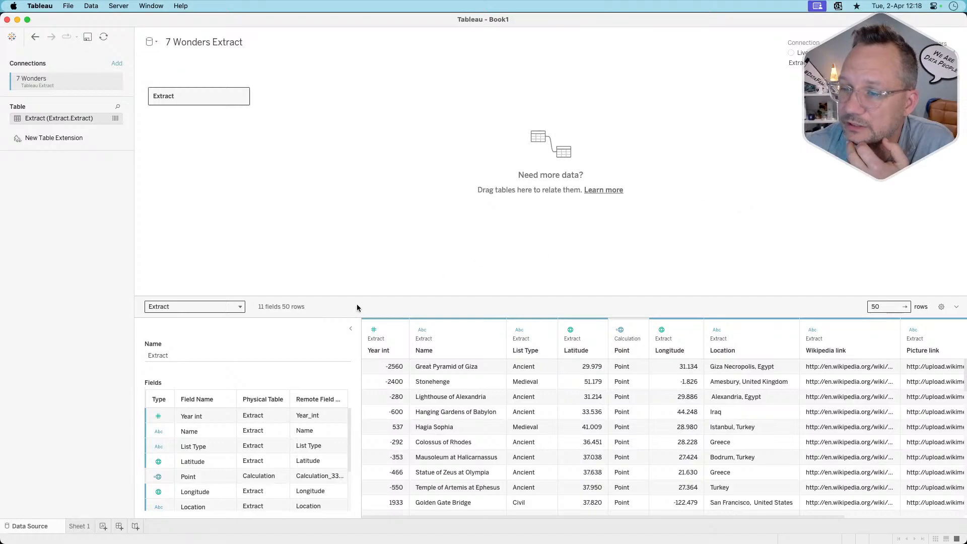
click(81, 527)
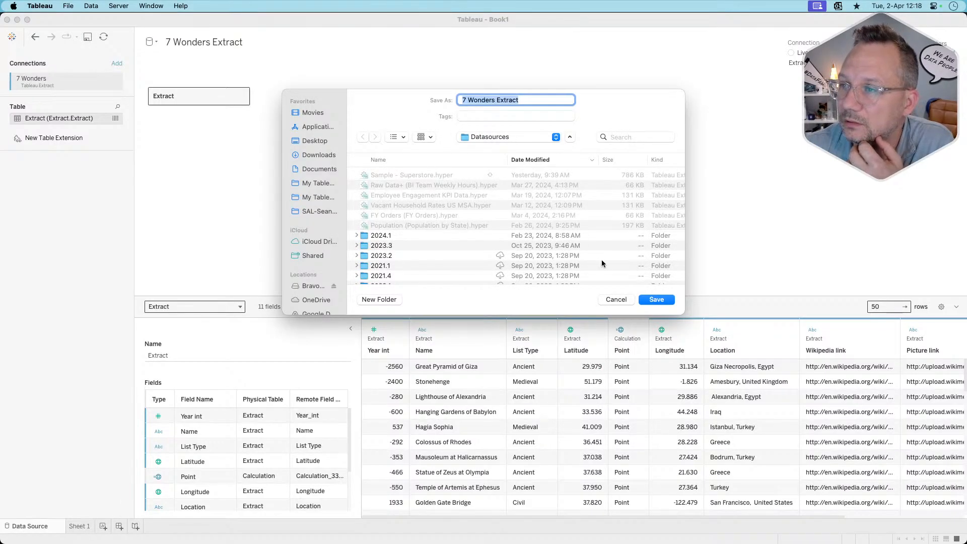
click(656, 299)
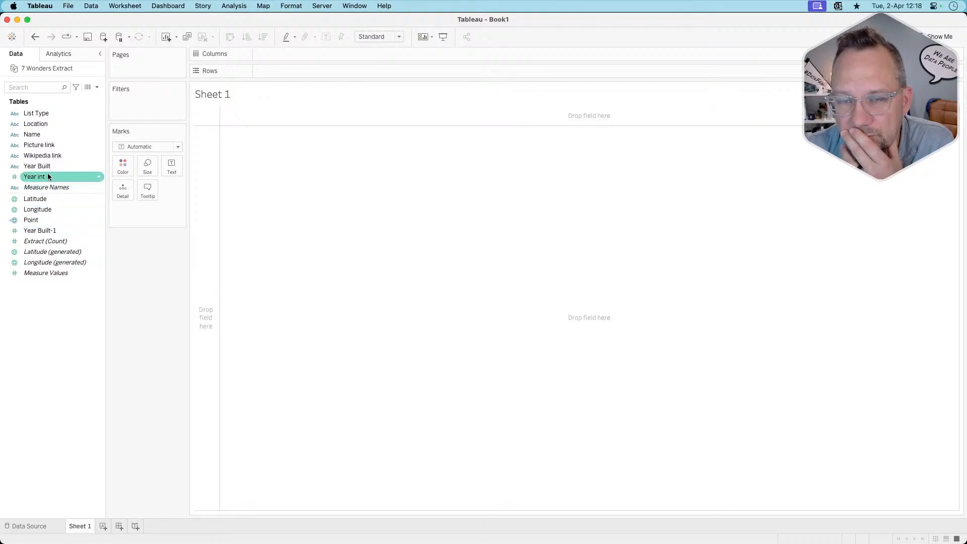
Hide the Year Built-1 field in the data source's field list
right_click(51, 233)
click(71, 273)
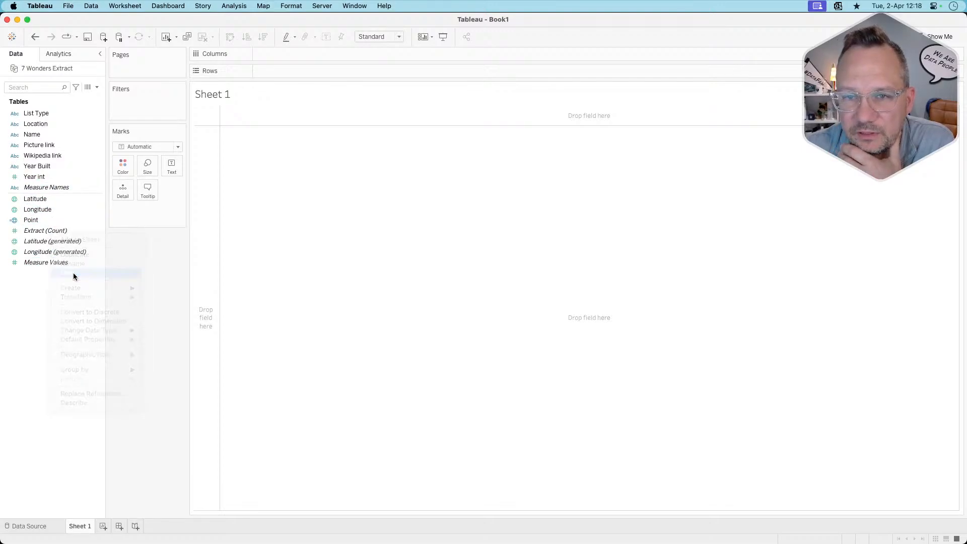
Place the Year int field on Columns of Sheet 1 to plot the wonders along a continuous year axis
right_click(46, 176)
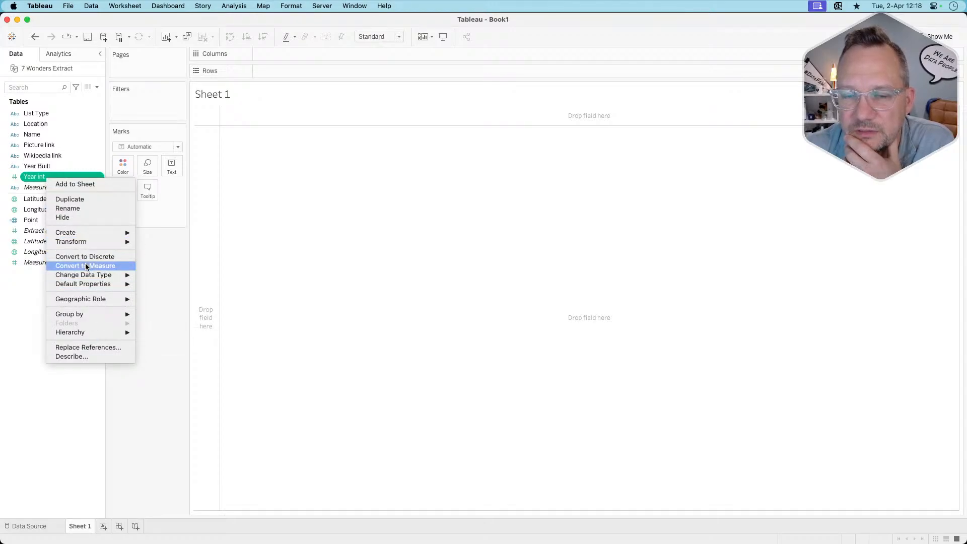
click(29, 179)
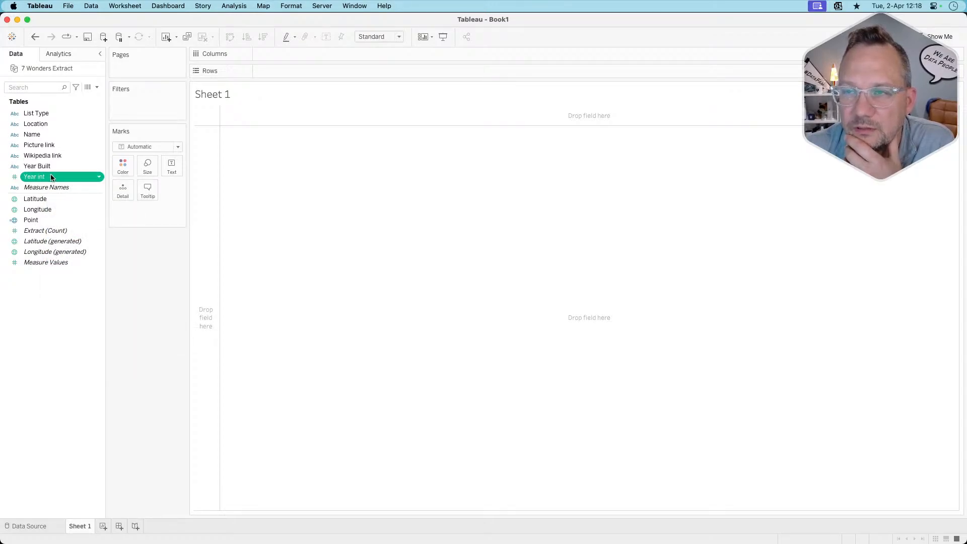
drag(50, 178, 329, 54)
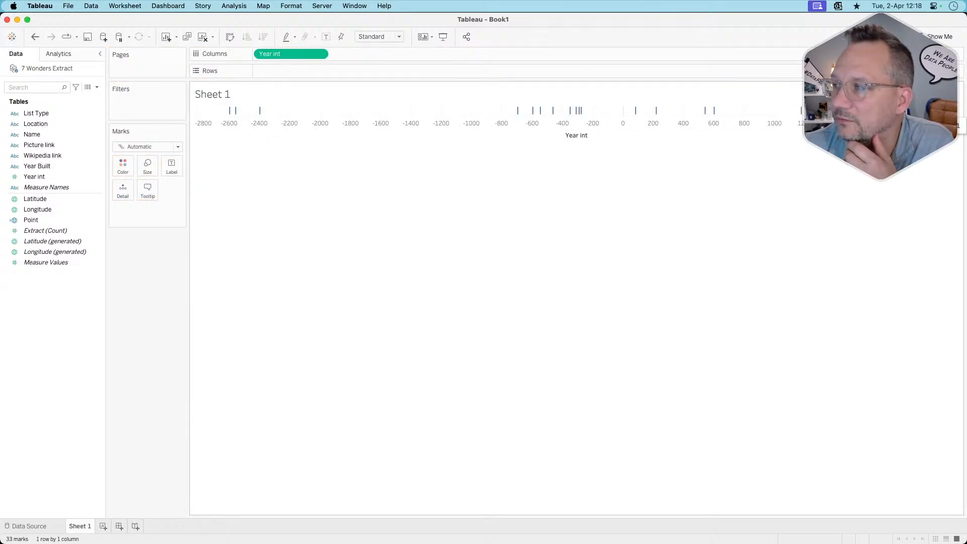
click(69, 242)
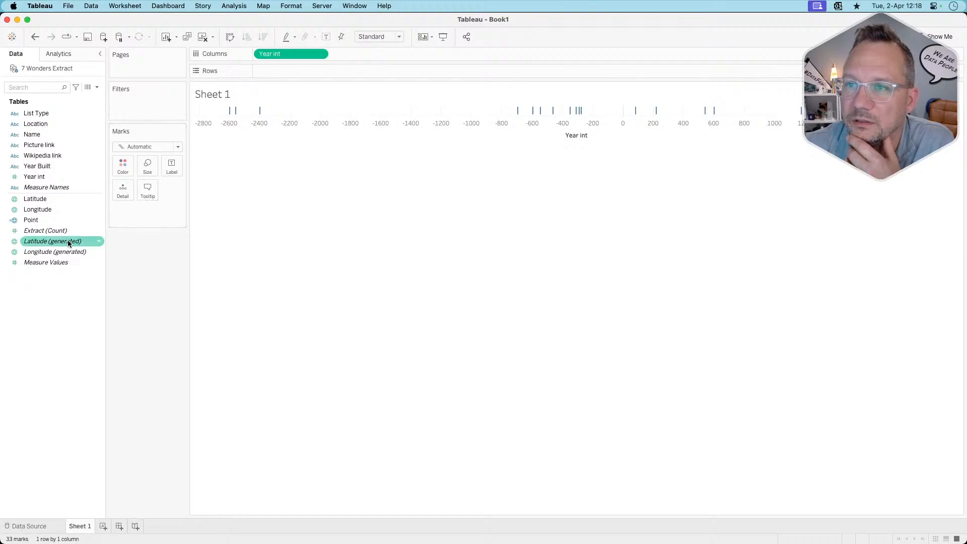
click(86, 318)
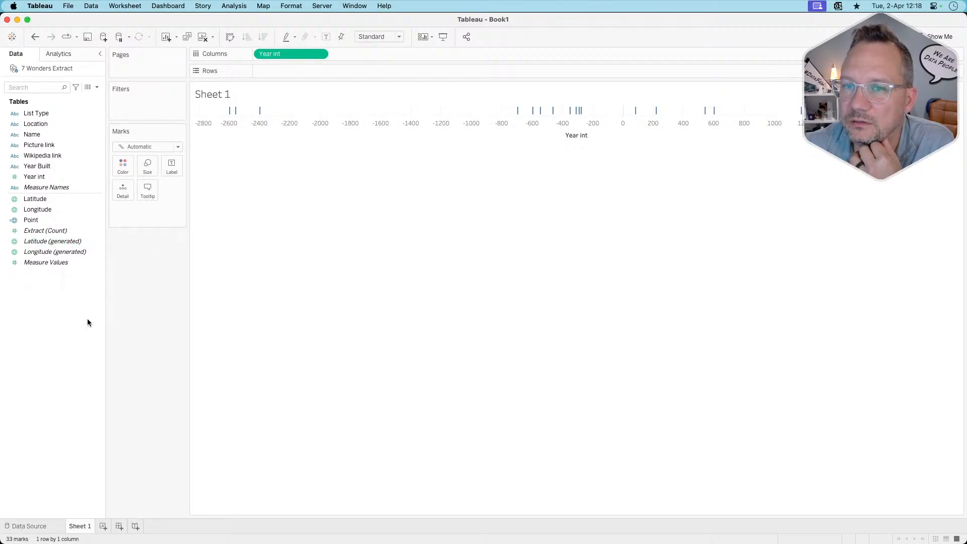
Filter Sheet 1 by List Type, keeping only the Ancient value
drag(51, 110, 149, 104)
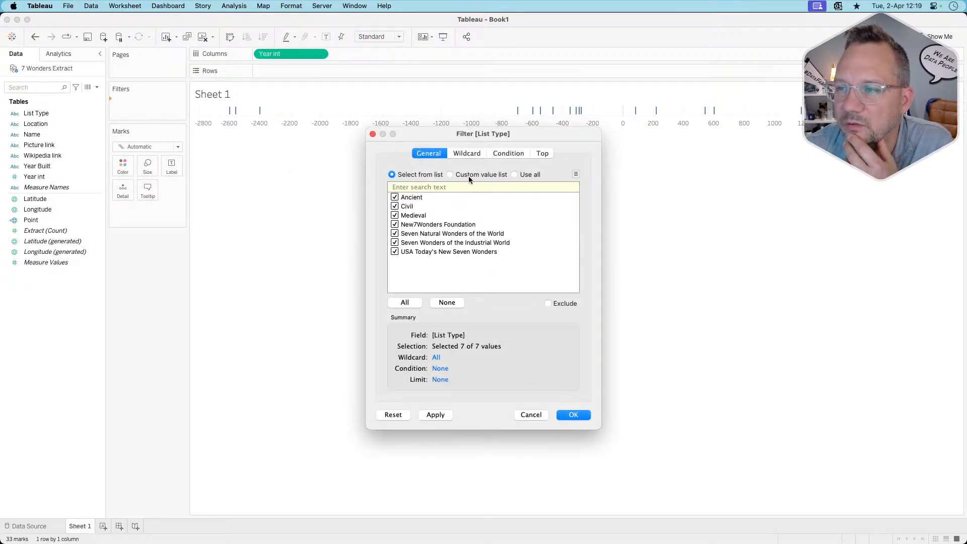
click(447, 302)
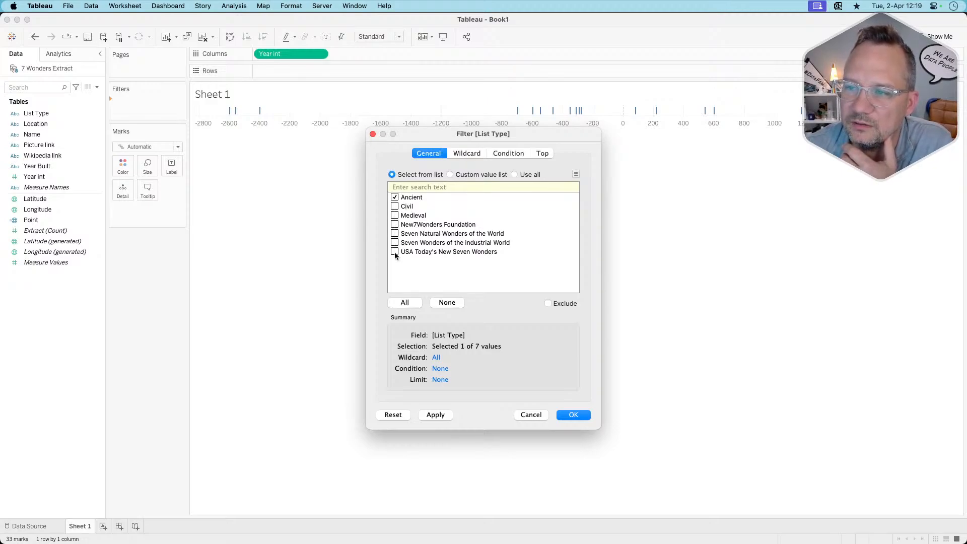
click(574, 415)
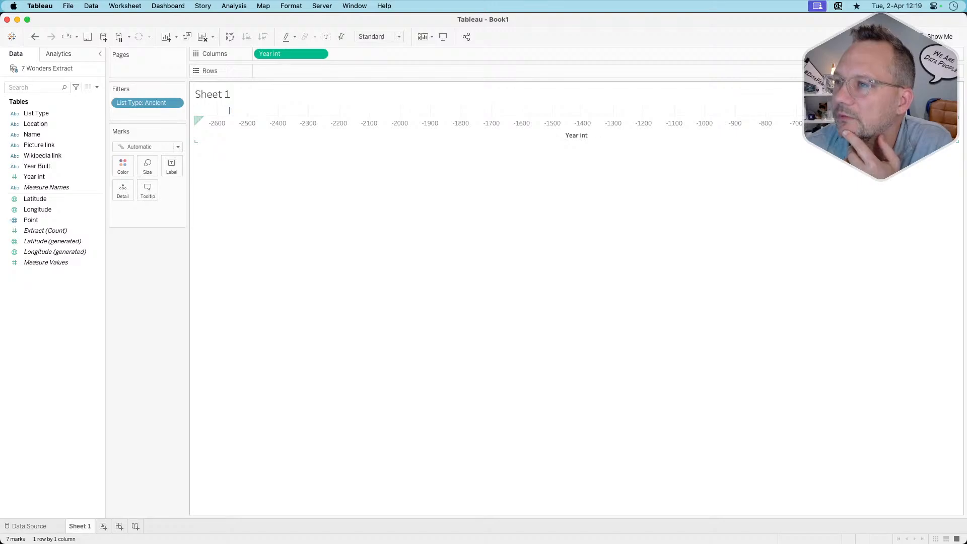
Give the Year int axis a custom range with an automatic start and a fixed end at 2024
right_click(314, 125)
click(326, 131)
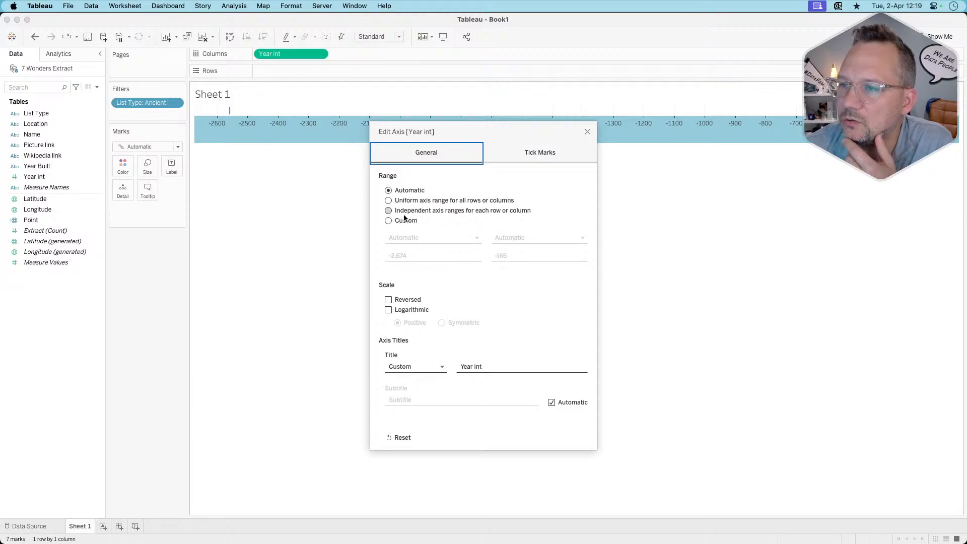
click(404, 220)
click(404, 238)
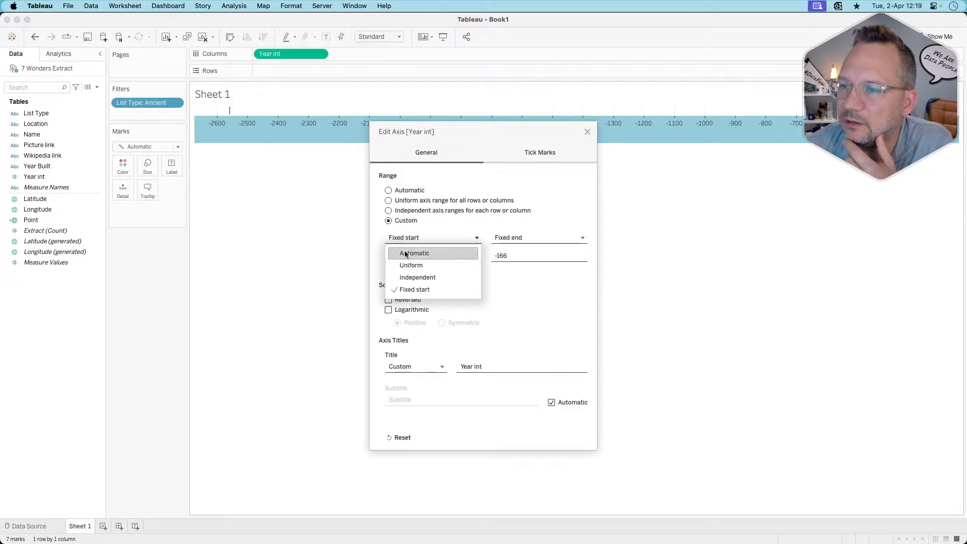
click(405, 254)
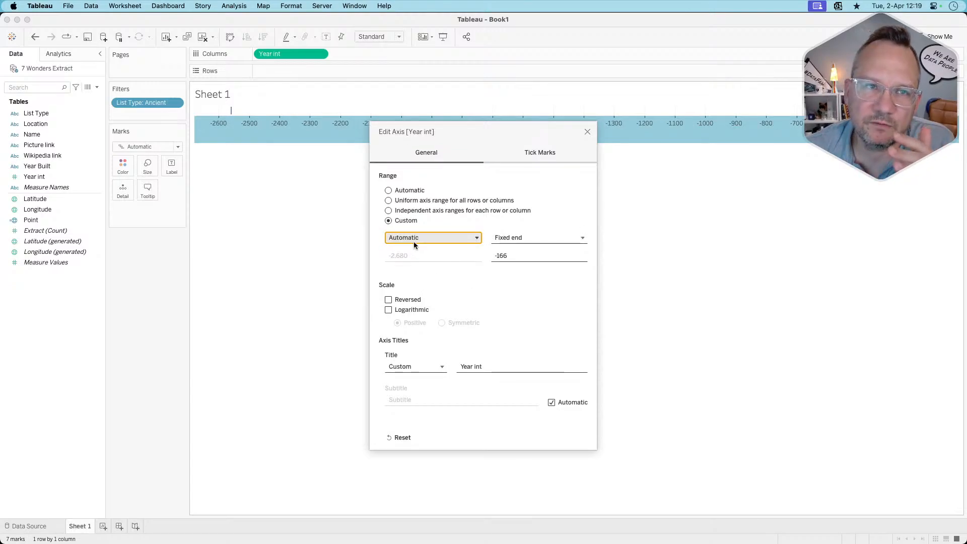
double_click(534, 255)
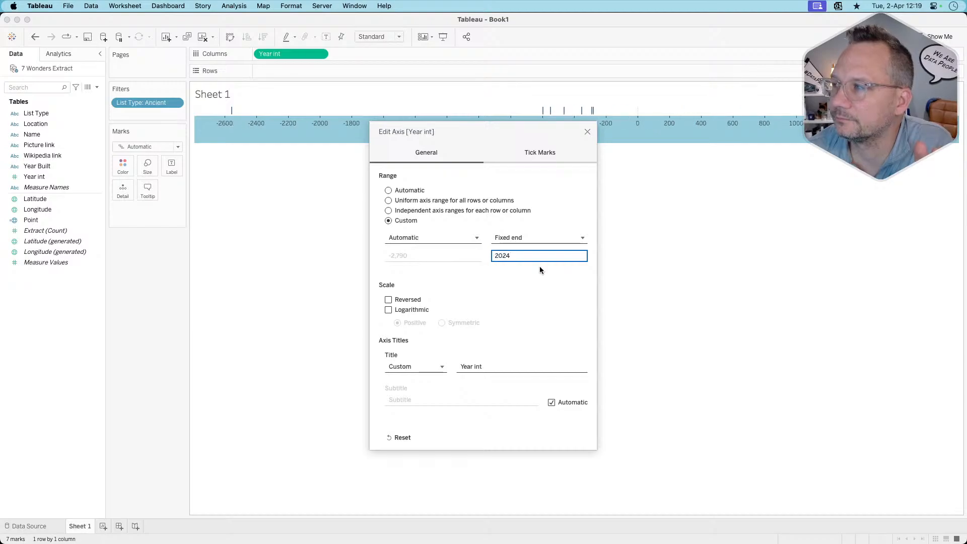
click(588, 133)
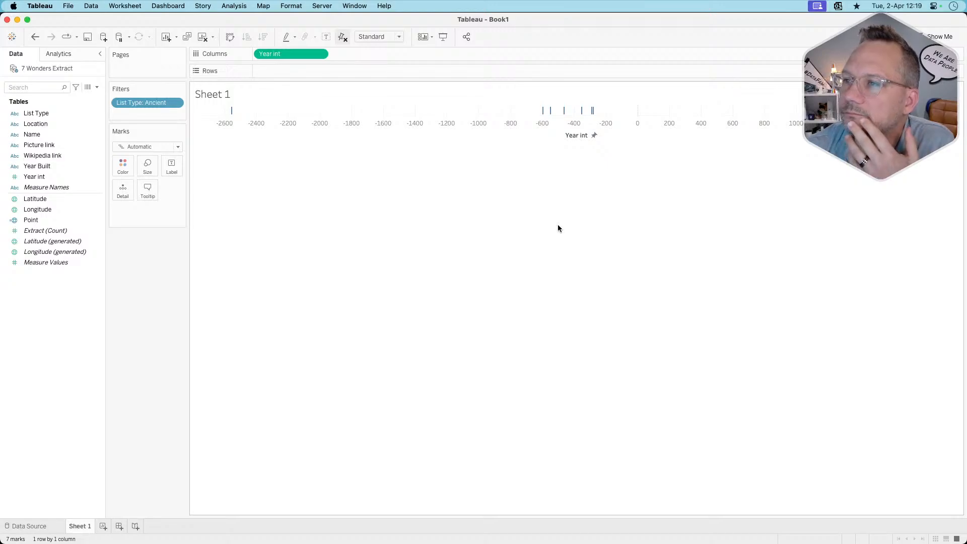
right_click(638, 112)
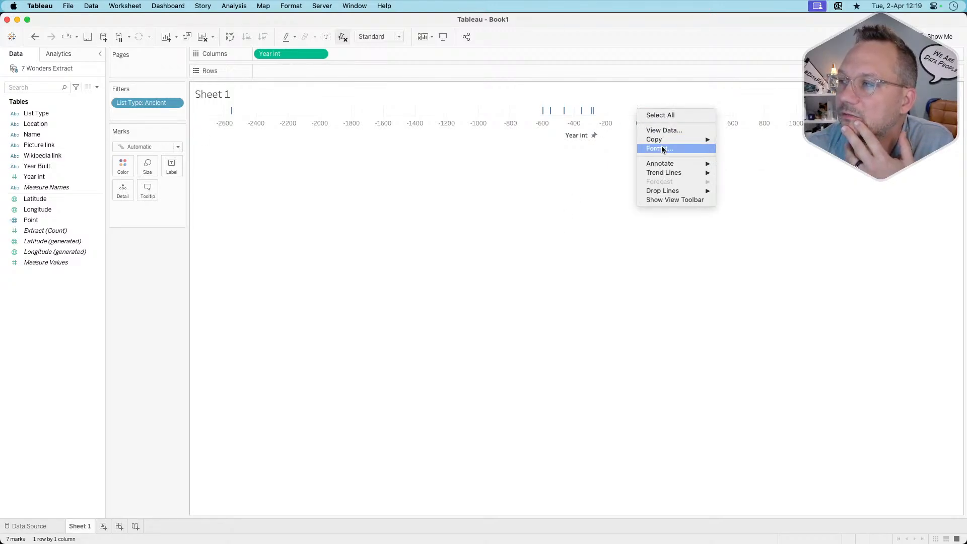
click(552, 160)
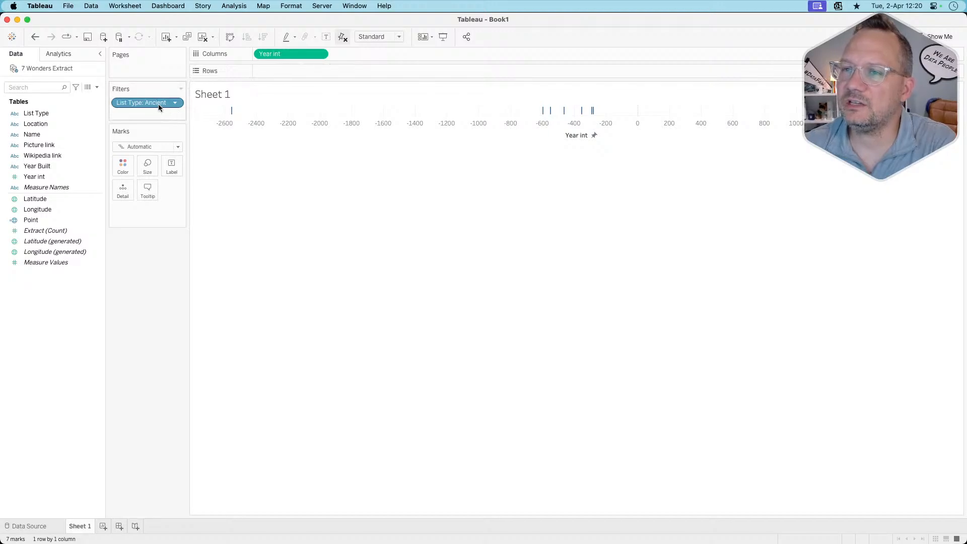
mouse_move(231, 112)
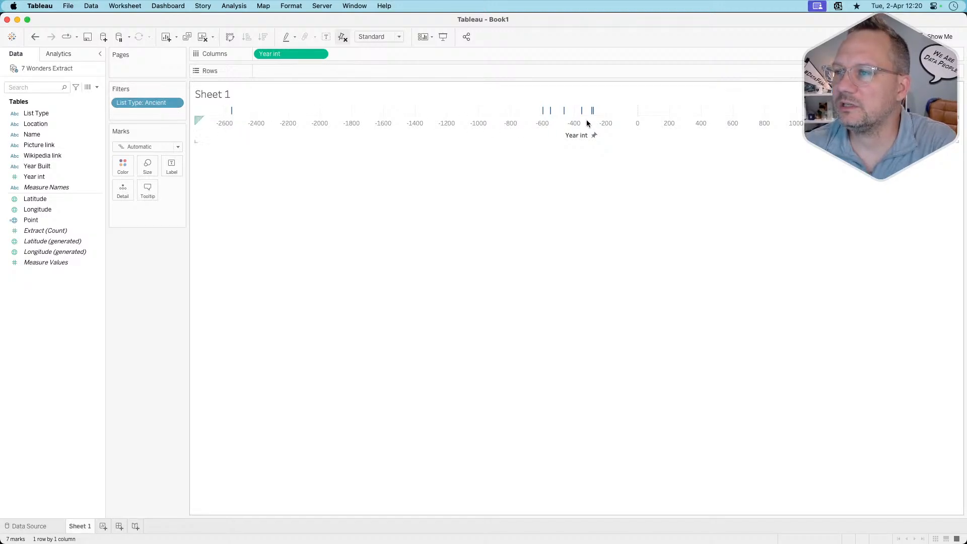
mouse_move(548, 114)
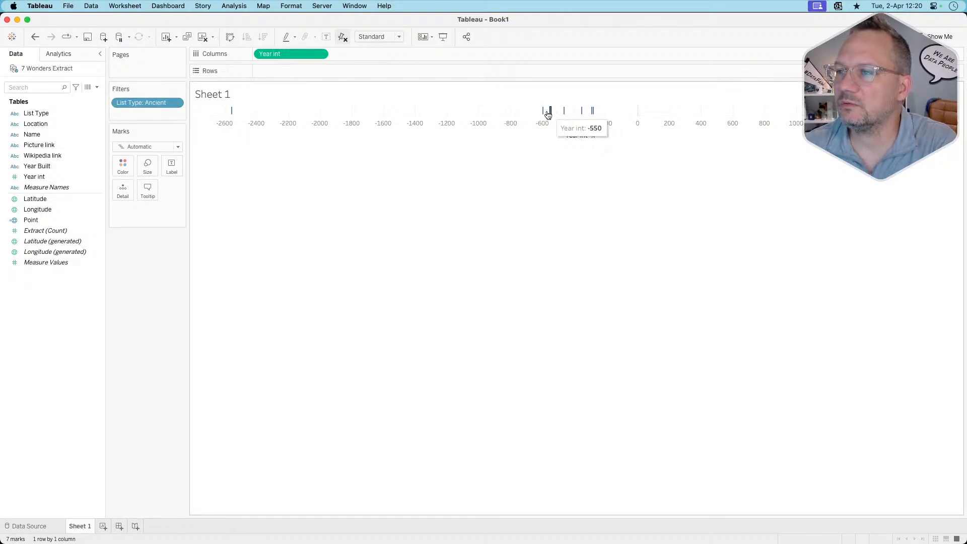
Show the List Type filter on Sheet 1 as a single-value list without the "All" value
click(177, 103)
click(163, 128)
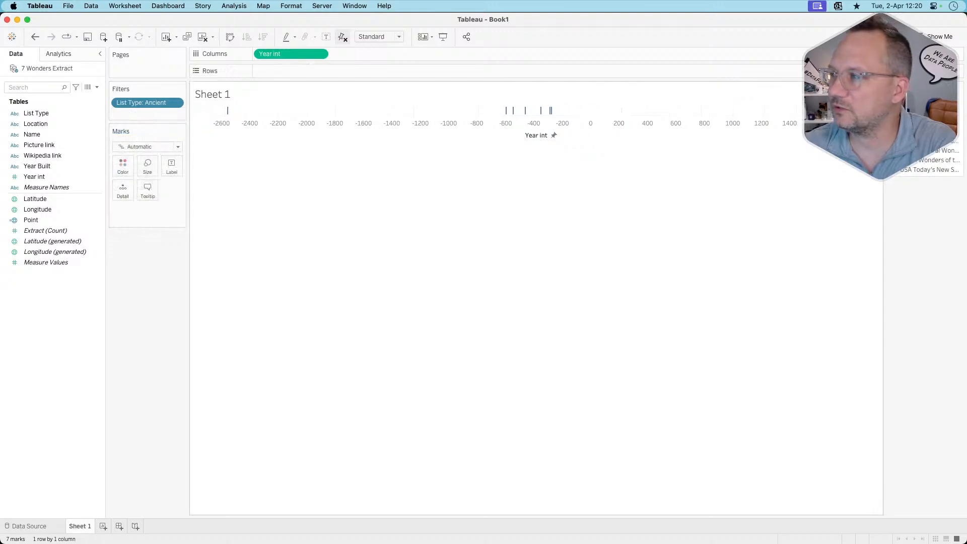
click(962, 90)
mouse_move(955, 141)
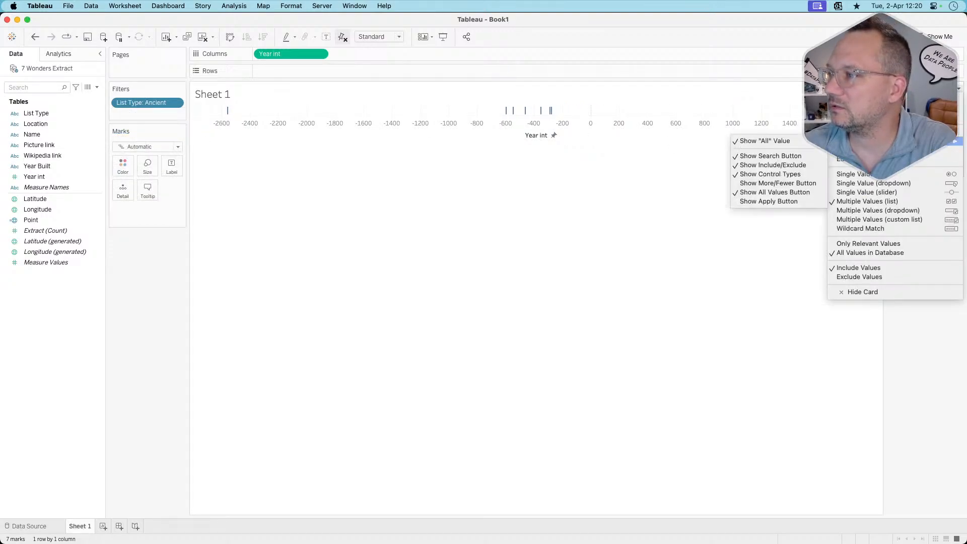
click(772, 141)
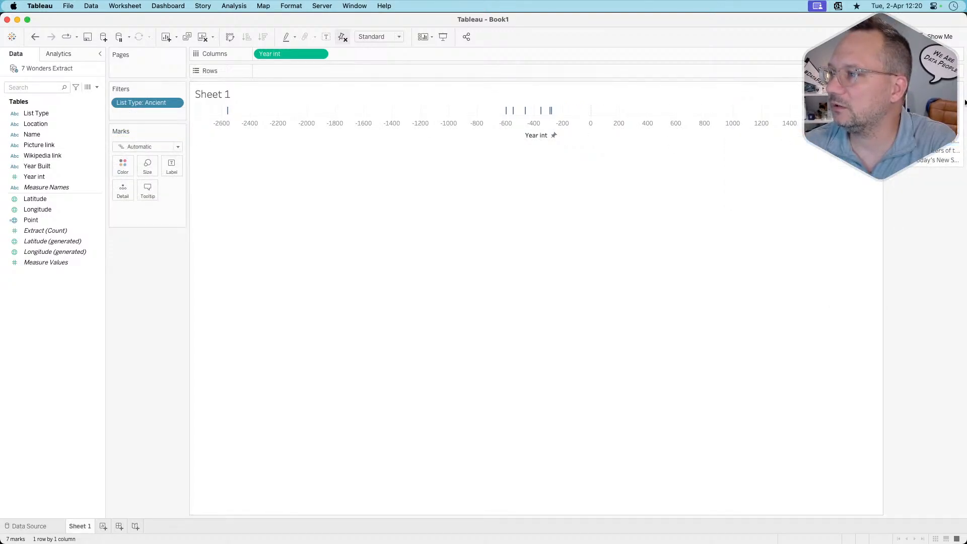
click(961, 91)
click(907, 171)
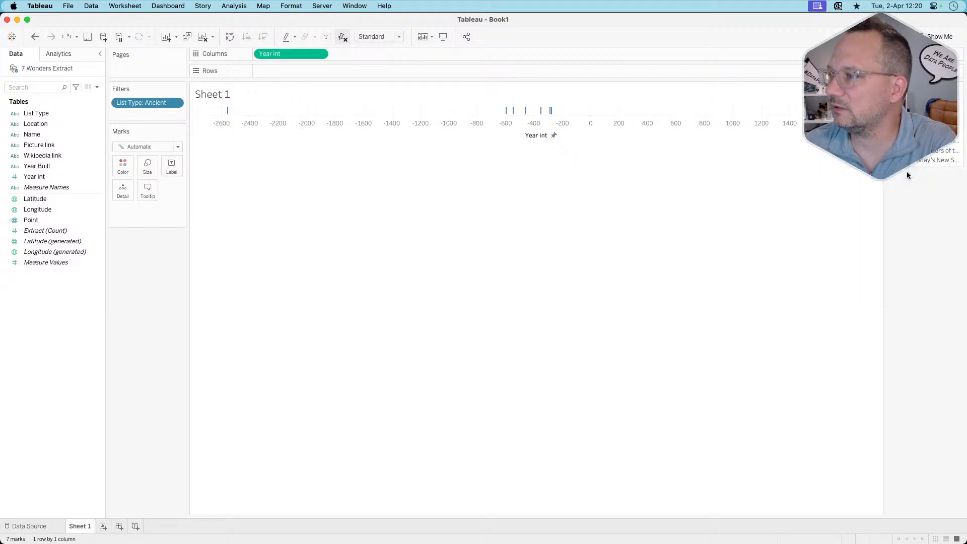
Step the List Type filter from Civil through Seven Natural Wonders of the World and limit its choices to only relevant values
click(899, 113)
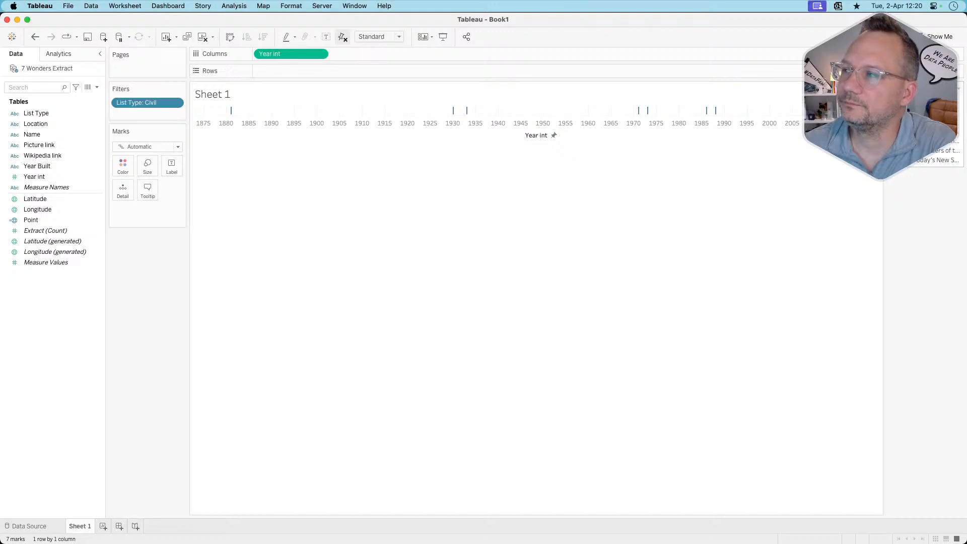
click(899, 122)
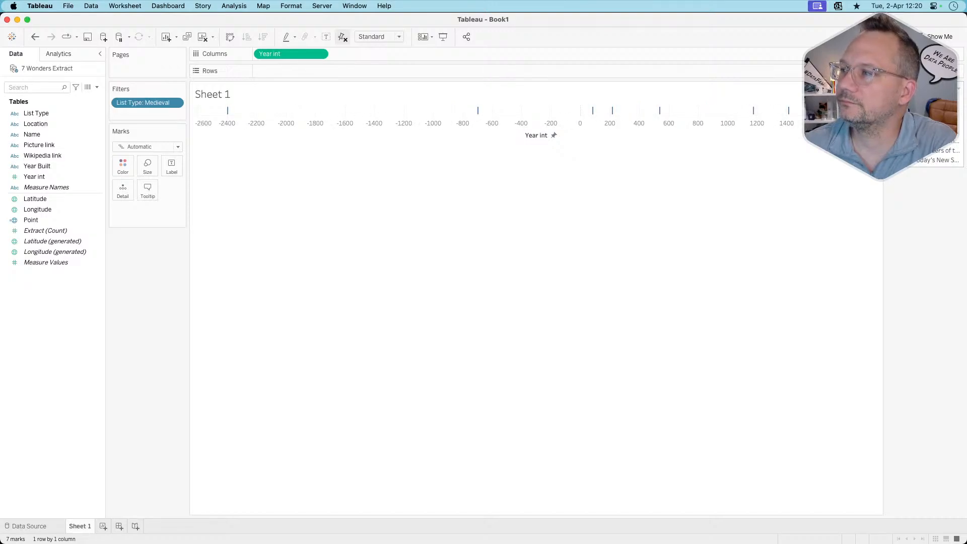
click(900, 131)
click(900, 141)
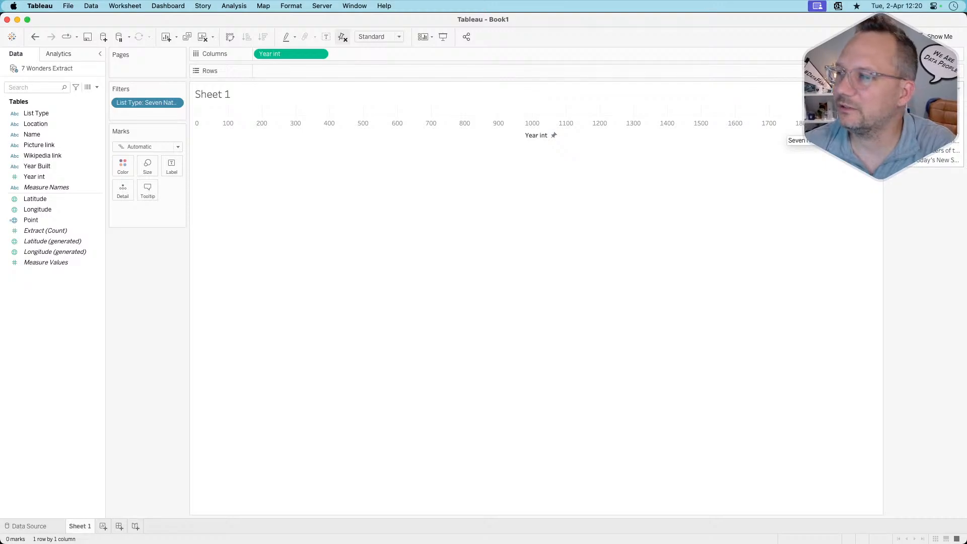
click(960, 91)
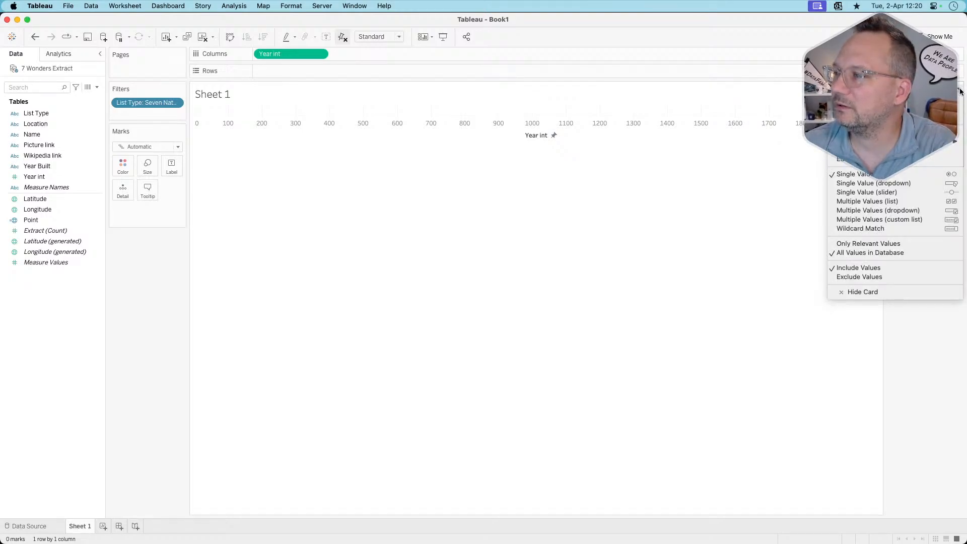
click(869, 243)
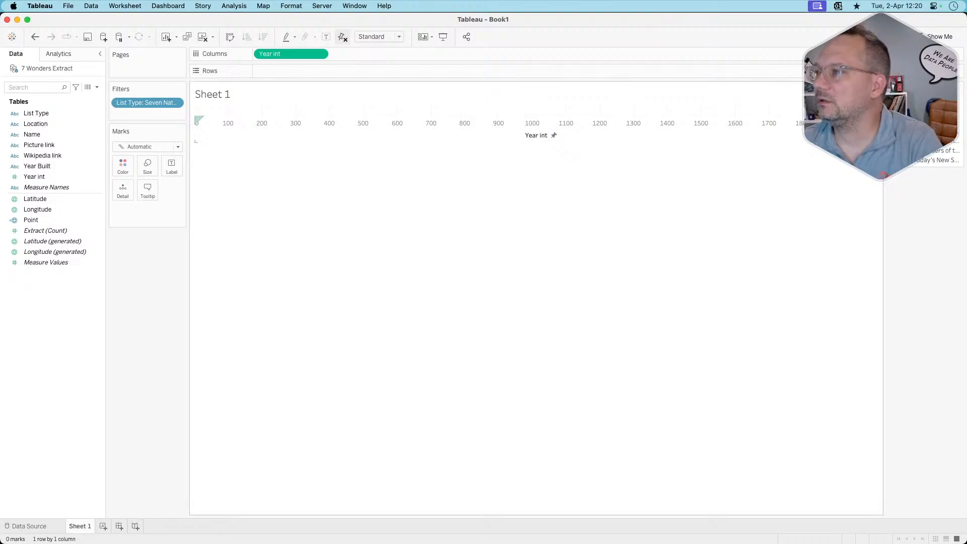
Try excluding the null Year int values from the view with Filter data, and undo that filter
click(319, 53)
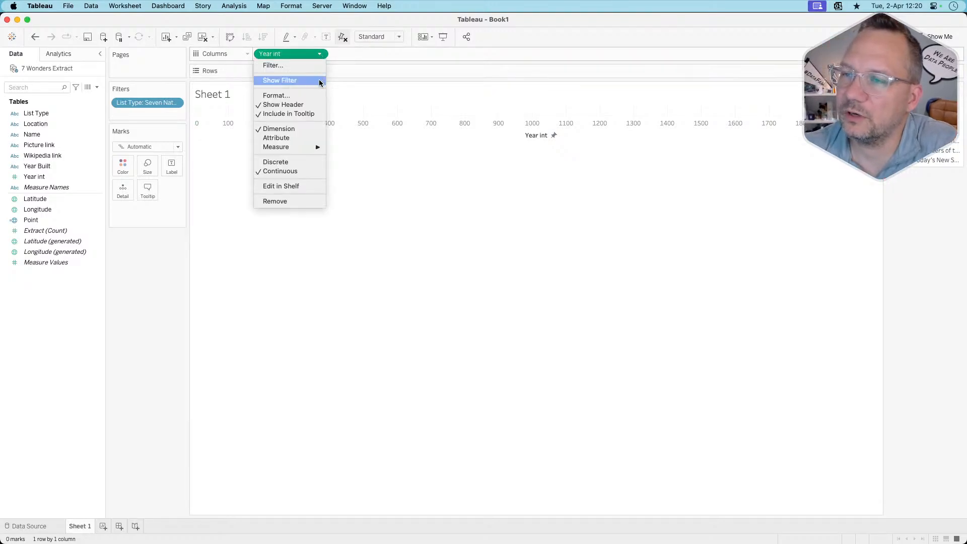
click(497, 187)
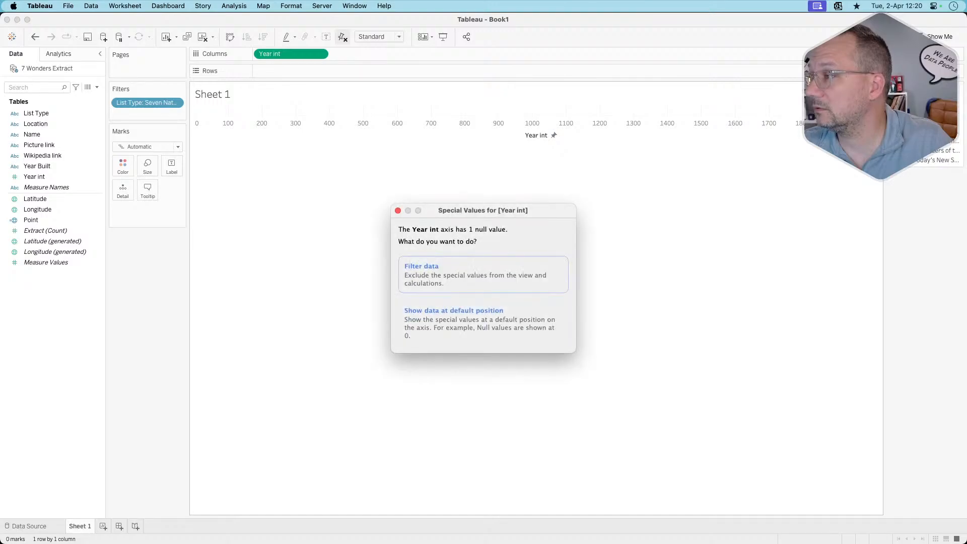
click(497, 265)
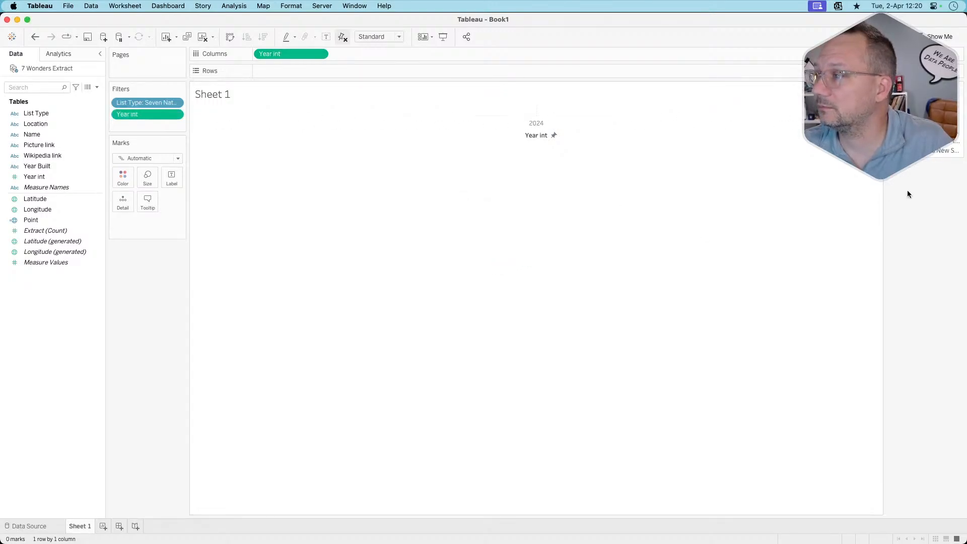
key(super+z)
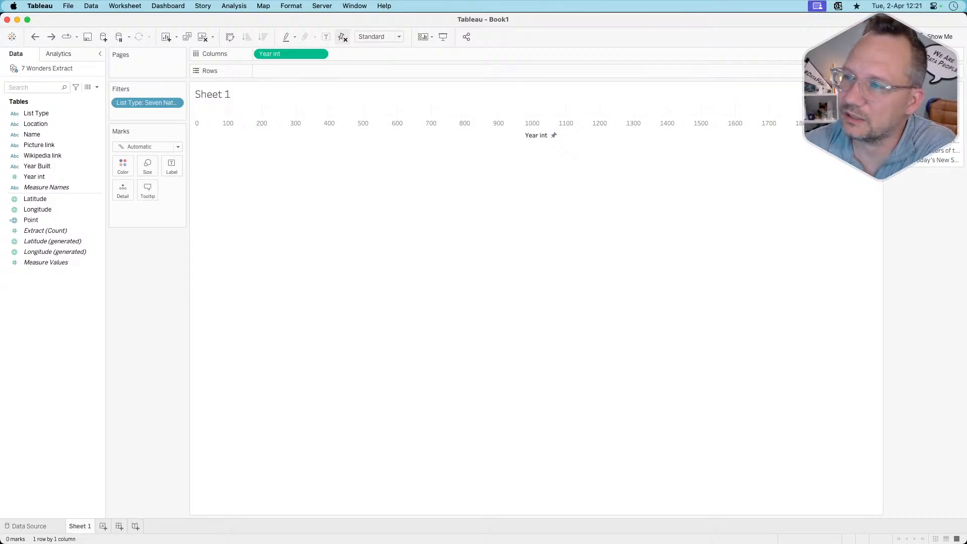
Switch the List Type filter to Seven Wonders of the Industrial World and on to USA Today's New Seven Wonders
click(893, 150)
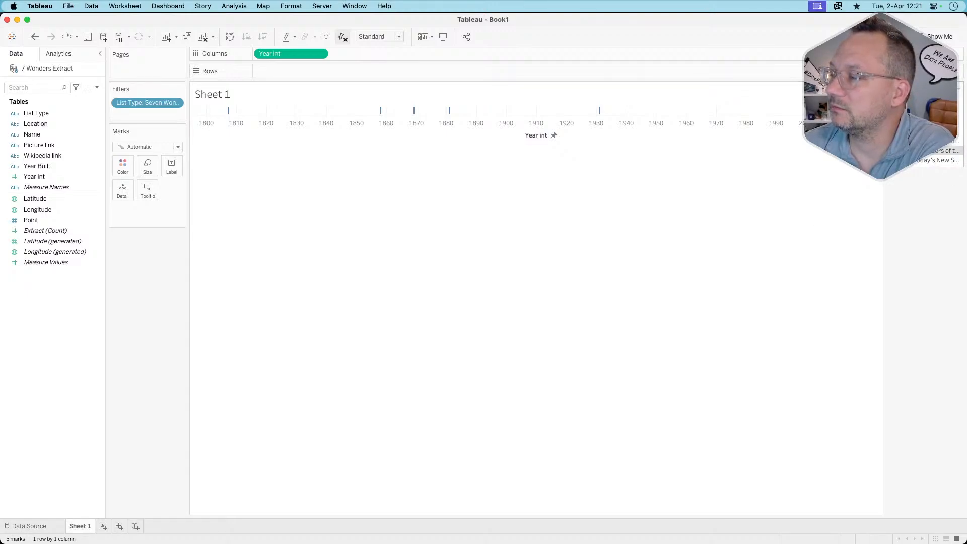
click(902, 161)
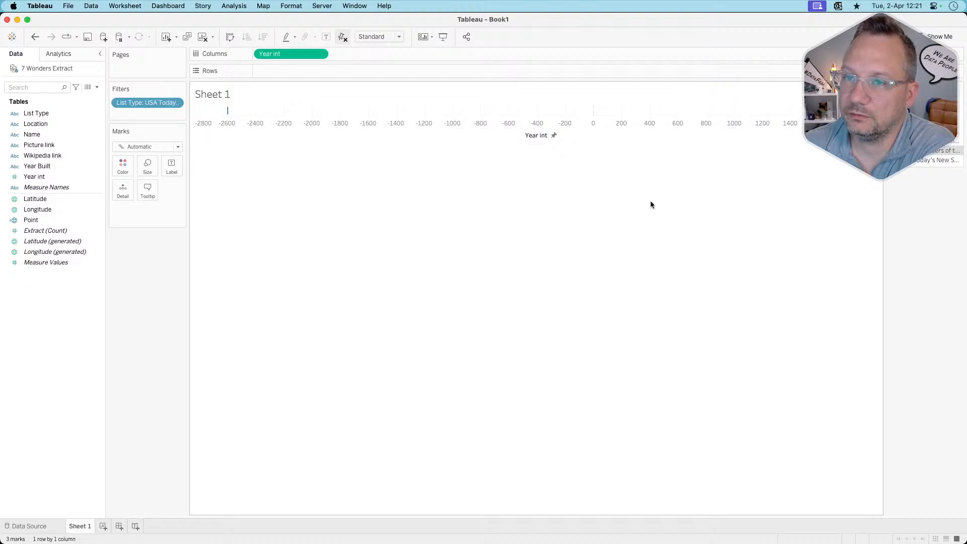
Add a new worksheet, Sheet 2, and place List Type and Name on Rows
click(104, 526)
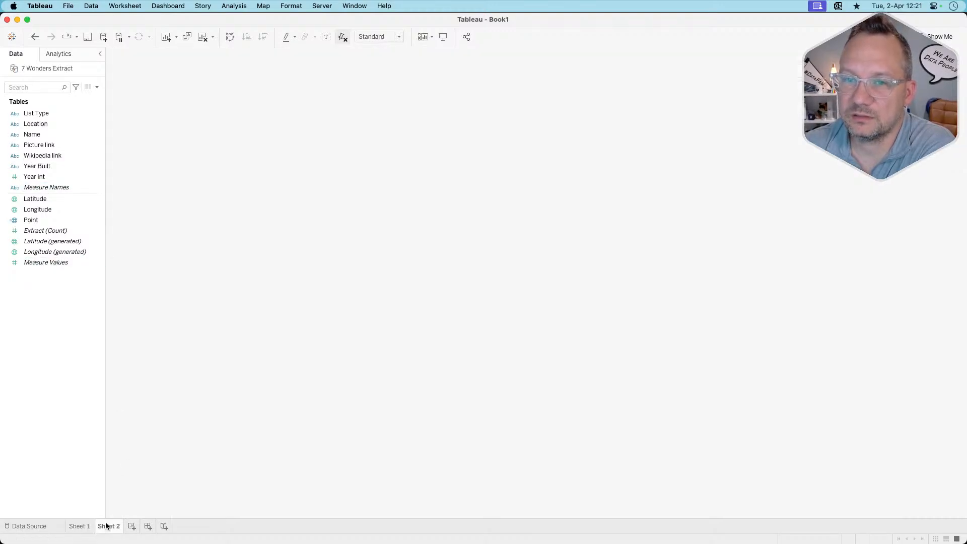
double_click(63, 112)
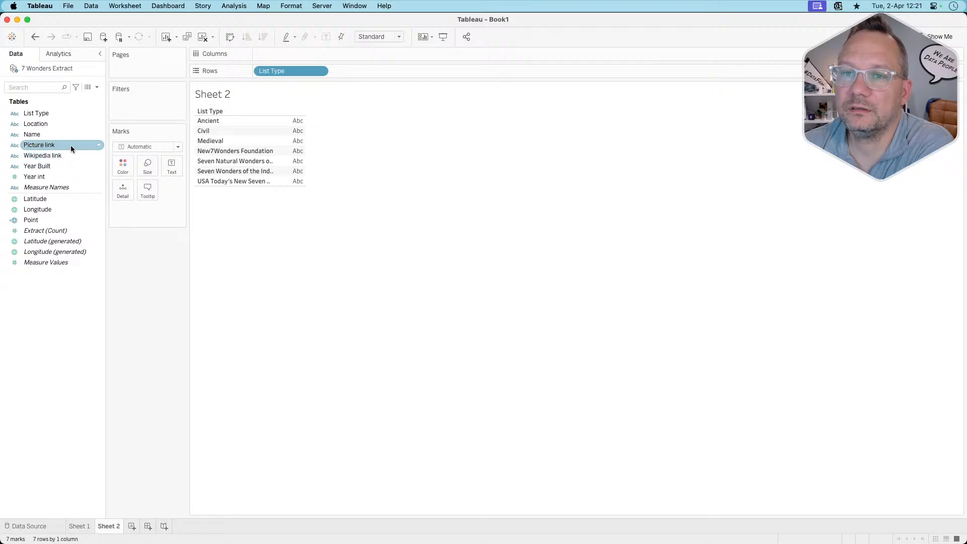
drag(65, 137, 422, 68)
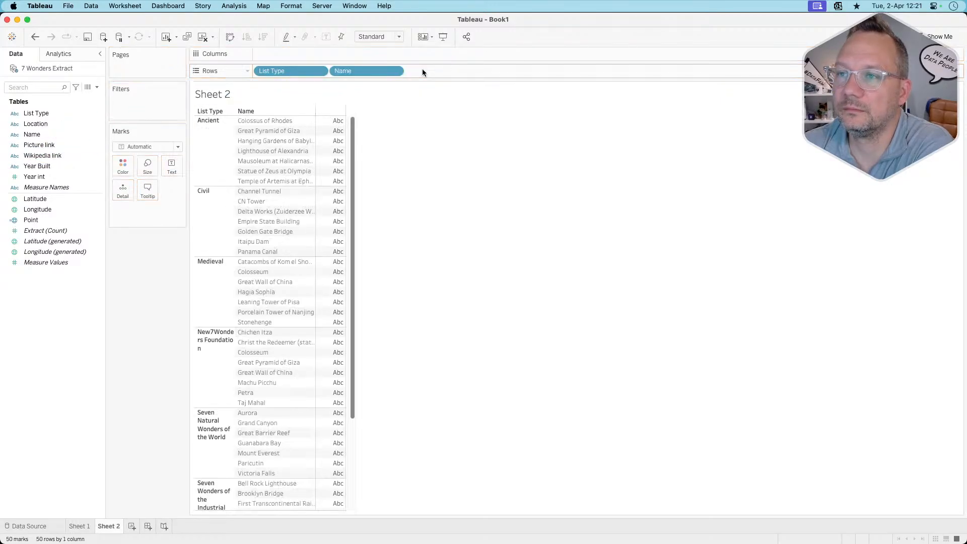
Display Year int as the text value for each wonder in the Sheet 2 table
scroll(283, 261, down, 5)
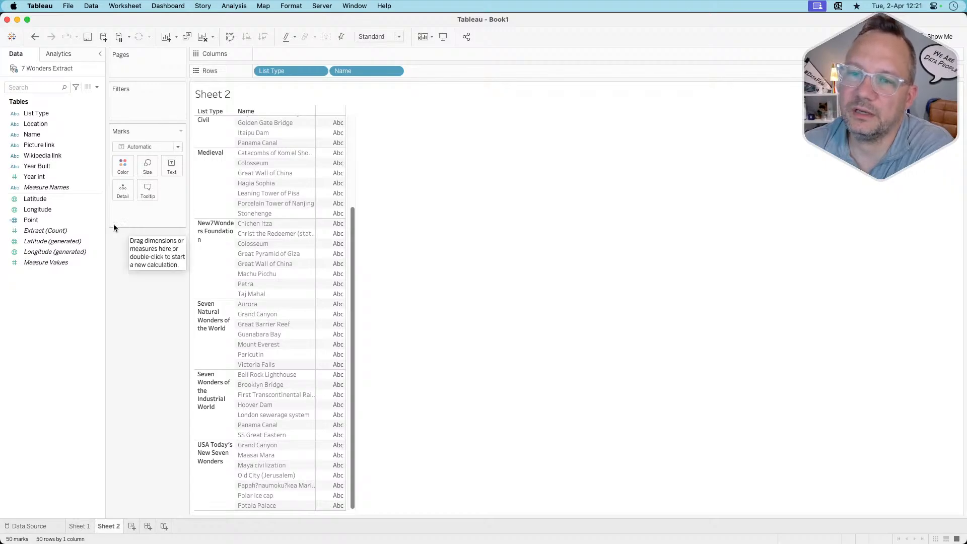
double_click(56, 176)
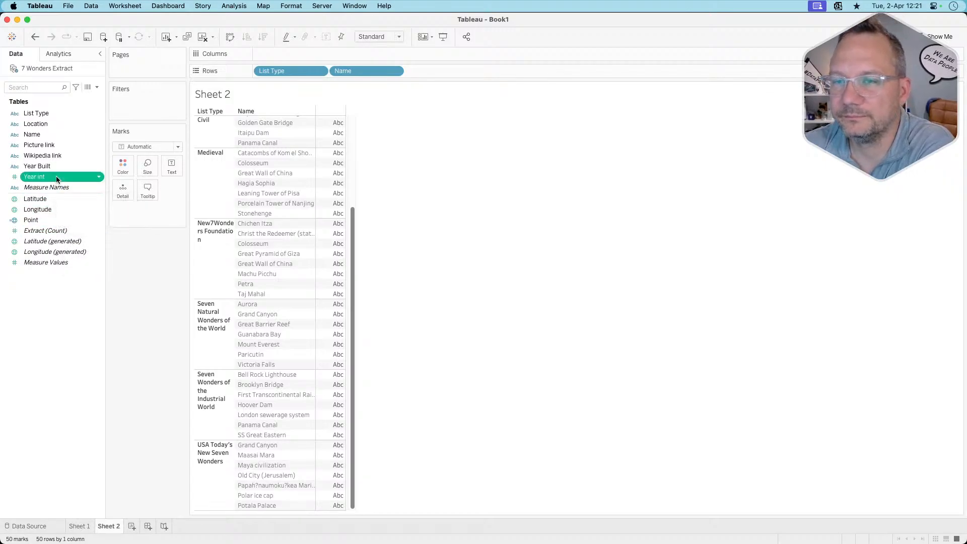
drag(296, 54, 172, 167)
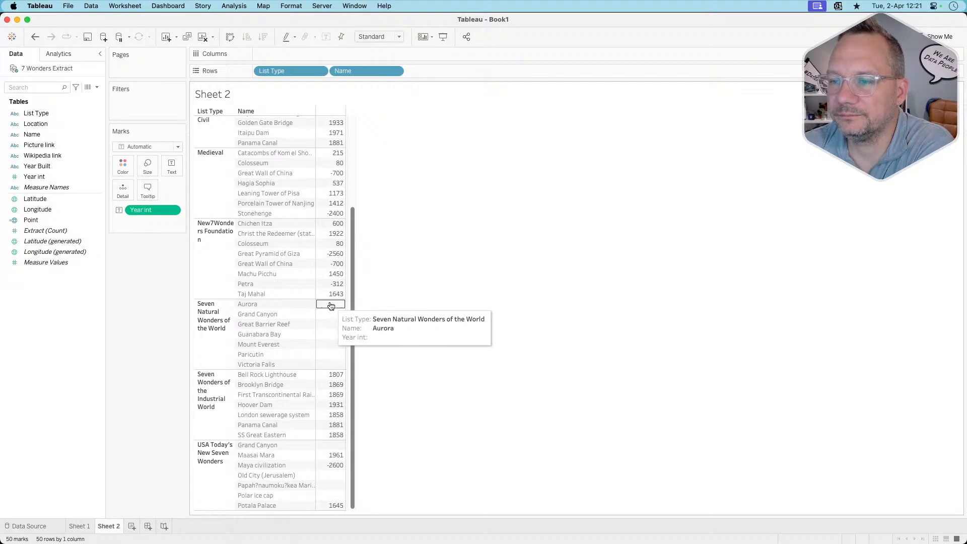
Examine the Sheet 2 table across all list types for wonders with missing Year int values
scroll(337, 383, up, 3)
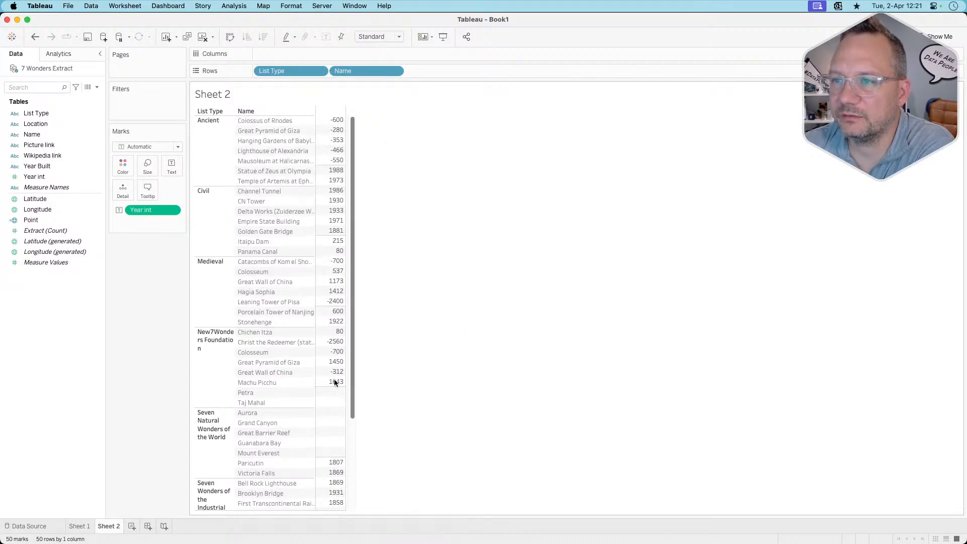
scroll(335, 423, down, 3)
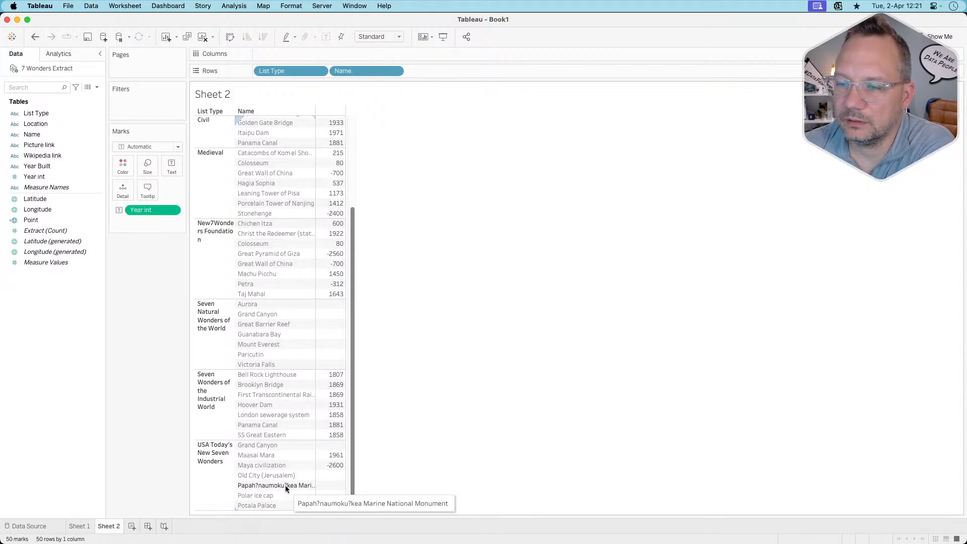
click(296, 444)
scroll(295, 346, up, 5)
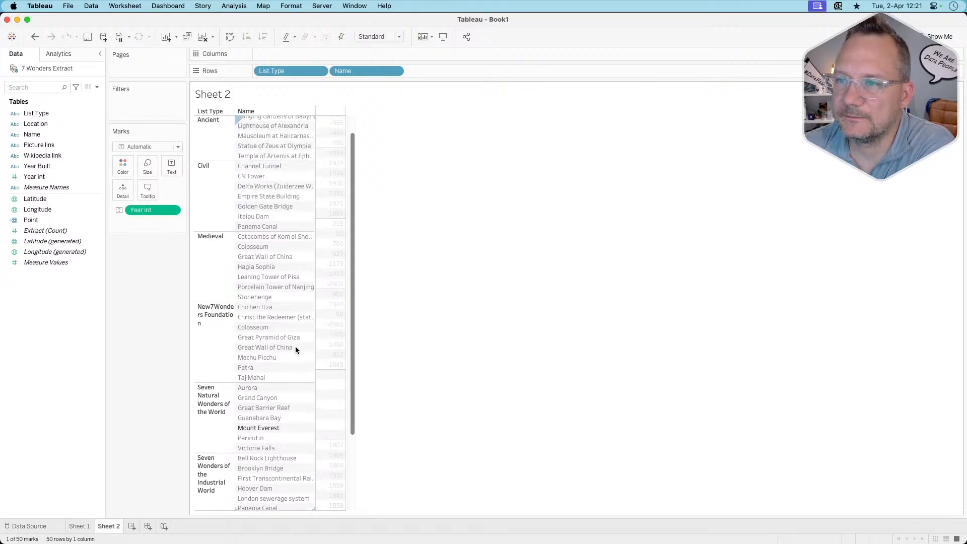
scroll(286, 442, down, 5)
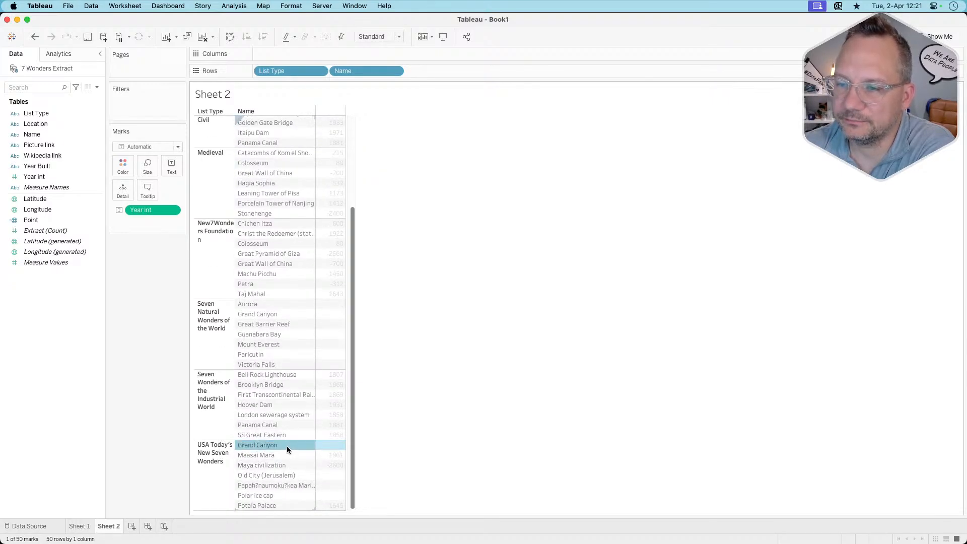
click(286, 445)
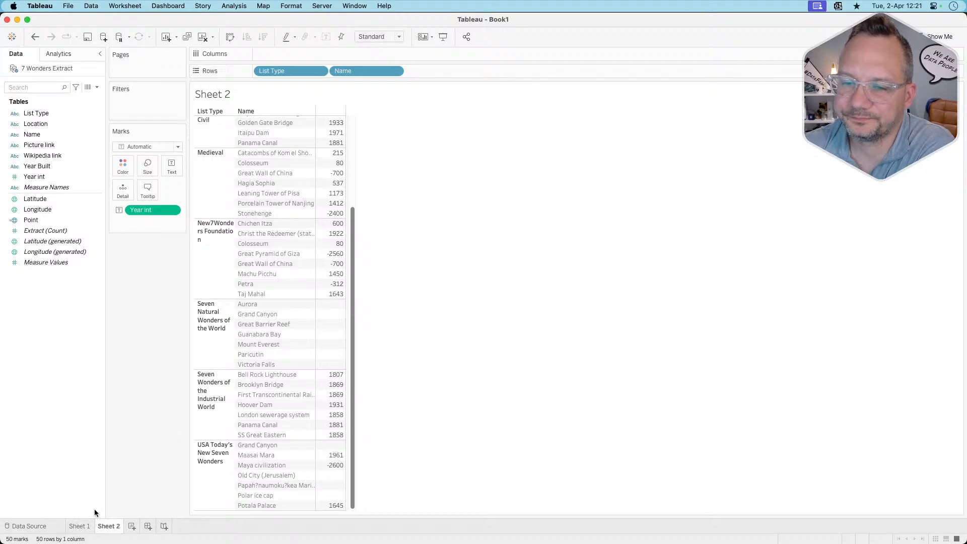
Remove Year int from the Sheet 2 table
mouse_move(87, 528)
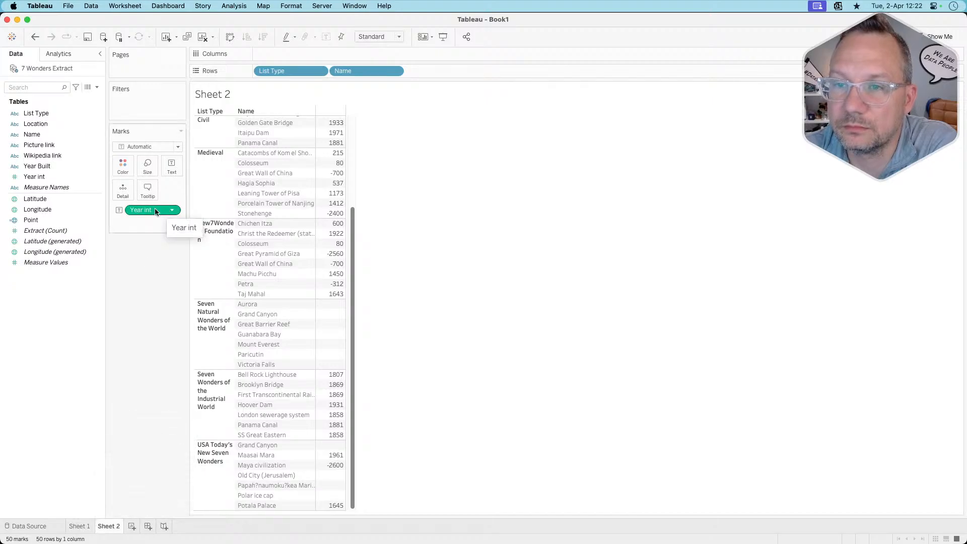
drag(155, 210, 145, 307)
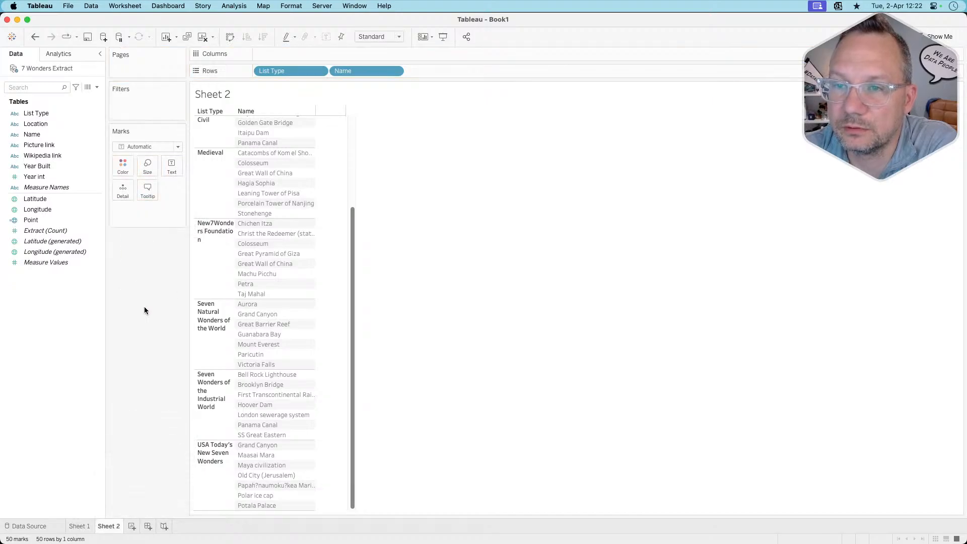
Add a new worksheet, Sheet 3, and map the Point field with Name as a detail
click(133, 527)
click(43, 219)
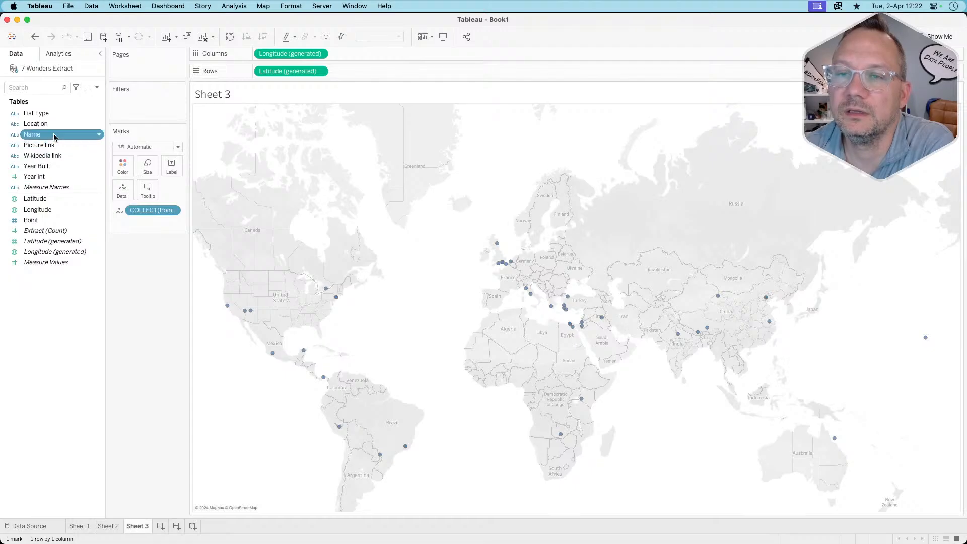
drag(54, 136, 117, 190)
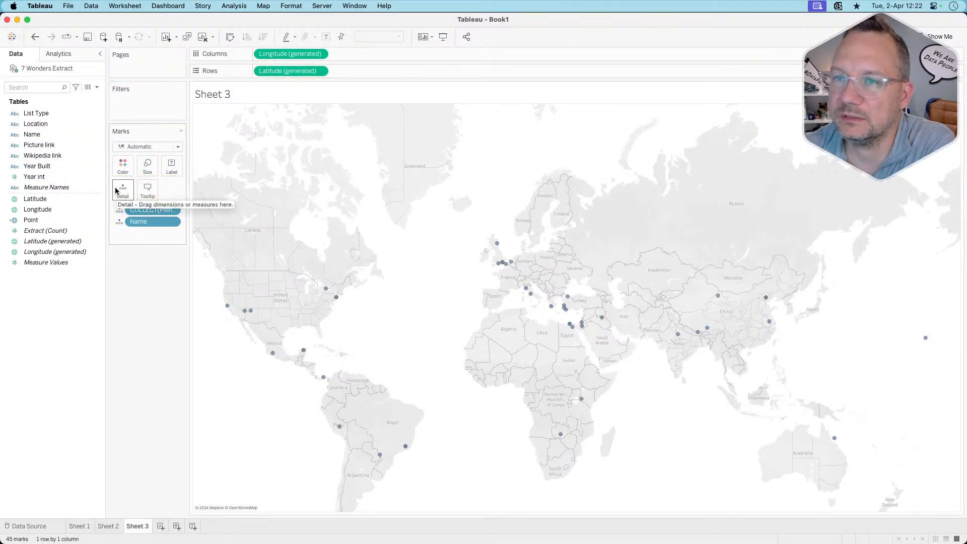
Apply Sheet 1's List Type filter to all worksheets using this data source
click(77, 526)
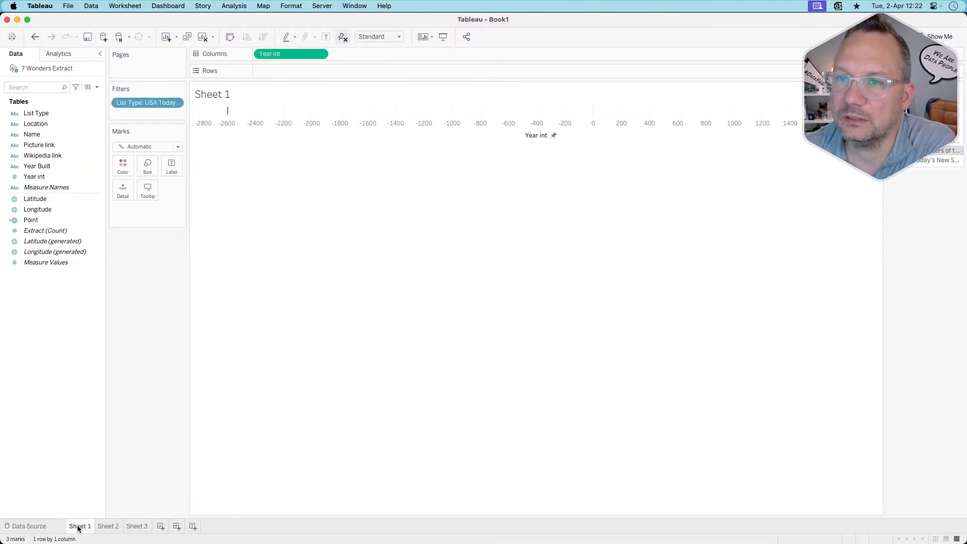
click(180, 106)
mouse_move(170, 154)
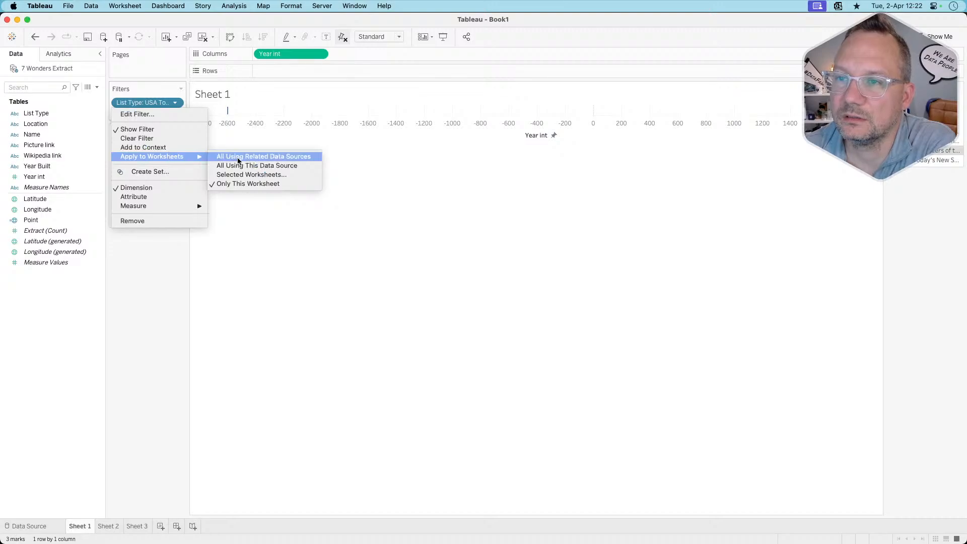
click(258, 166)
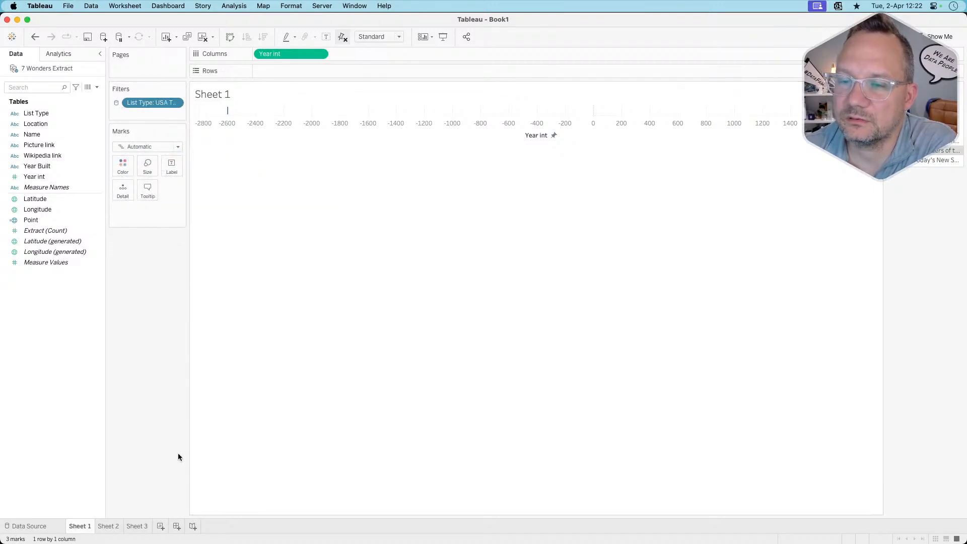
Inspect the individual points on the Sheet 3 map to identify which wonder each one represents
click(138, 526)
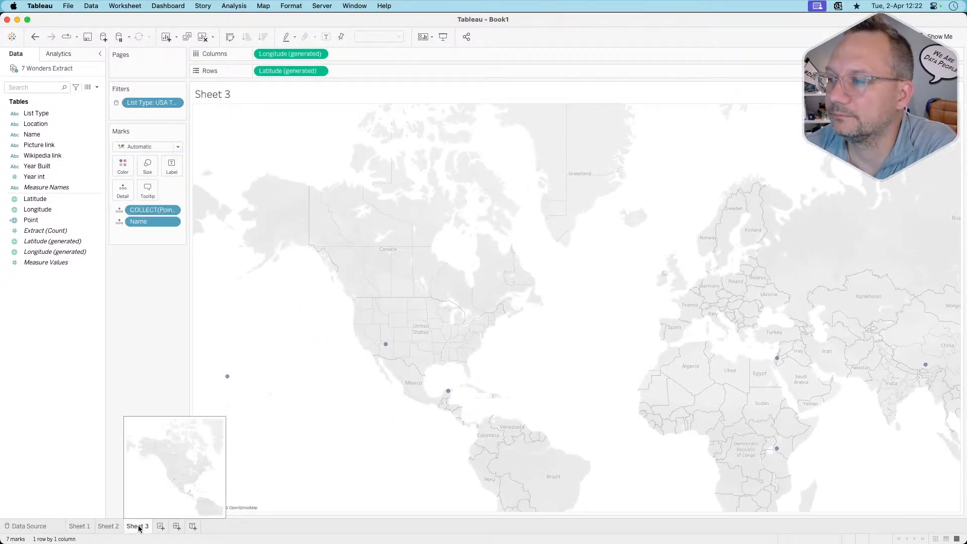
mouse_move(227, 378)
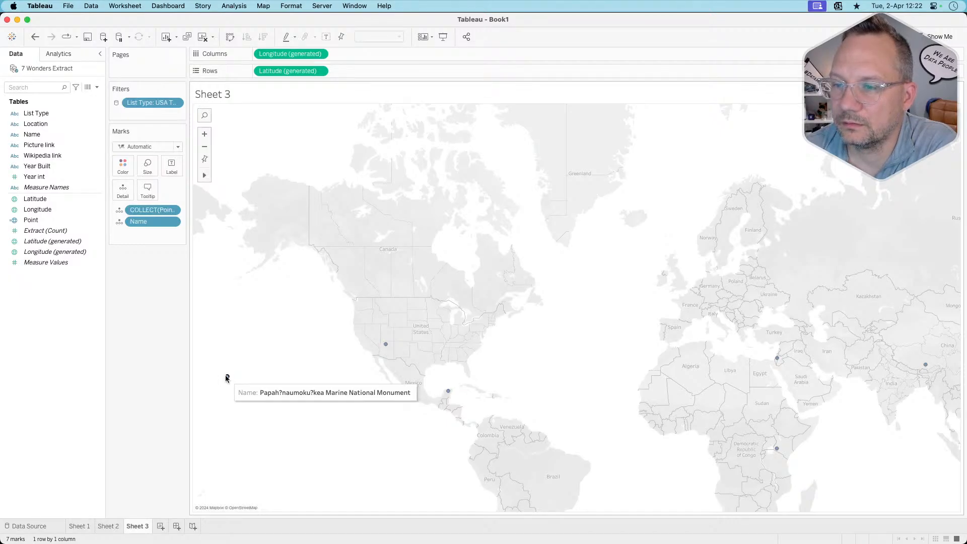
mouse_move(386, 348)
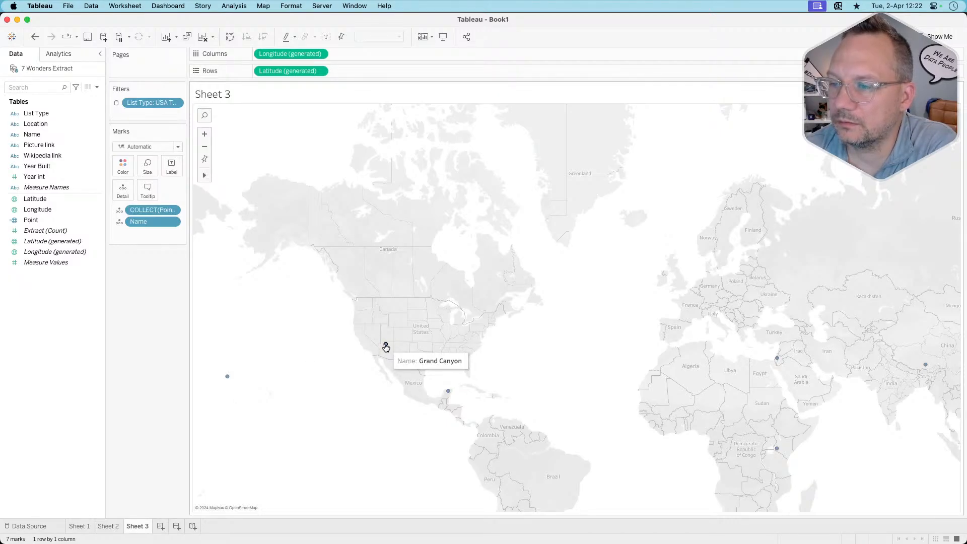
mouse_move(449, 393)
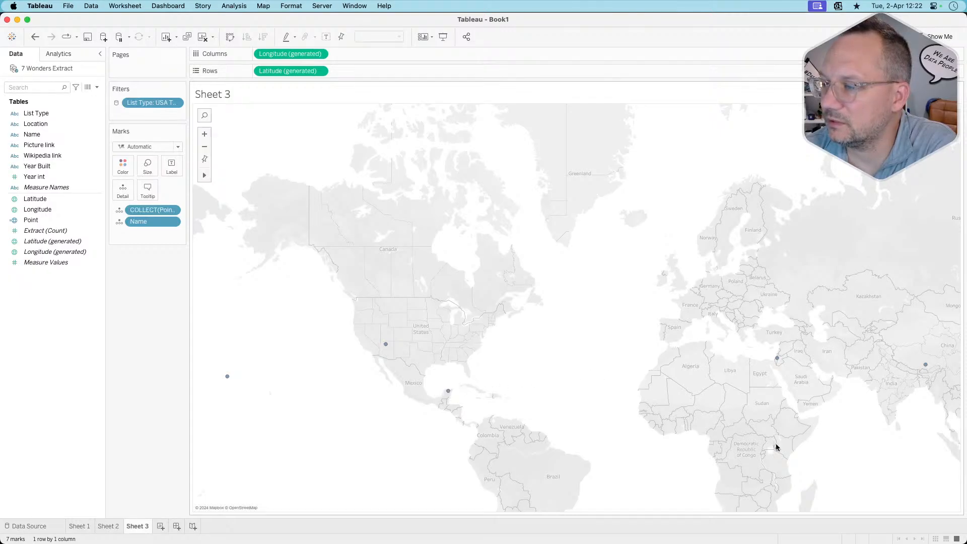
mouse_move(779, 452)
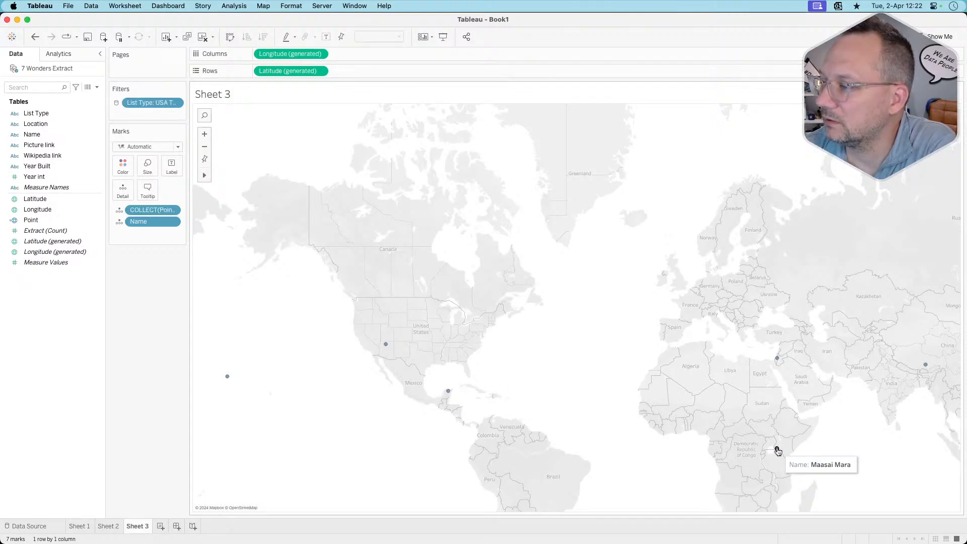
mouse_move(778, 361)
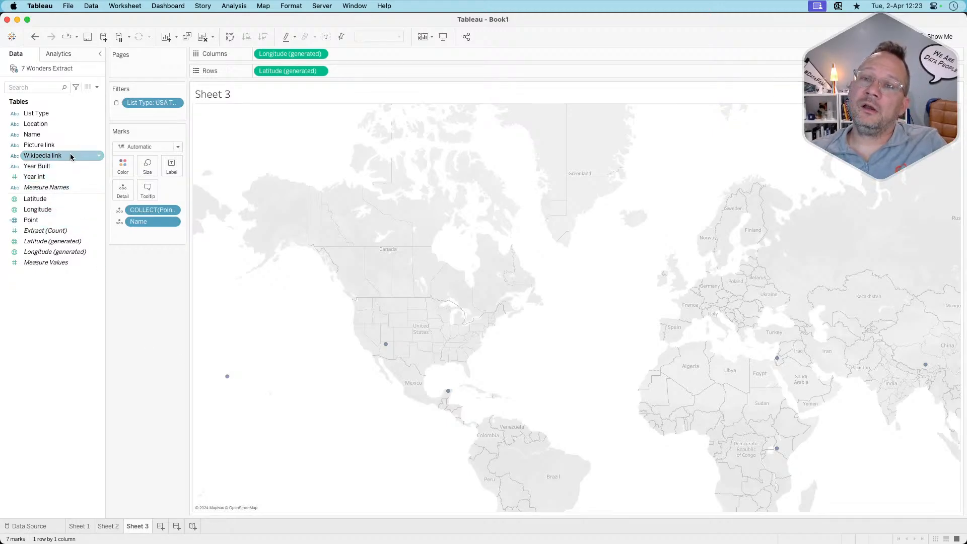
Add Location to the map's tooltip and color the marks by List Type
drag(63, 130, 147, 190)
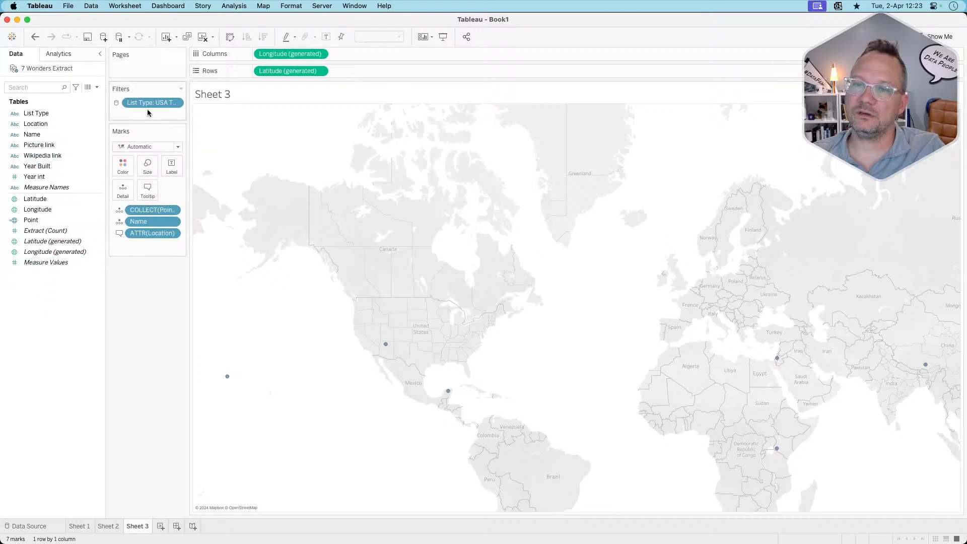
drag(146, 103, 125, 167)
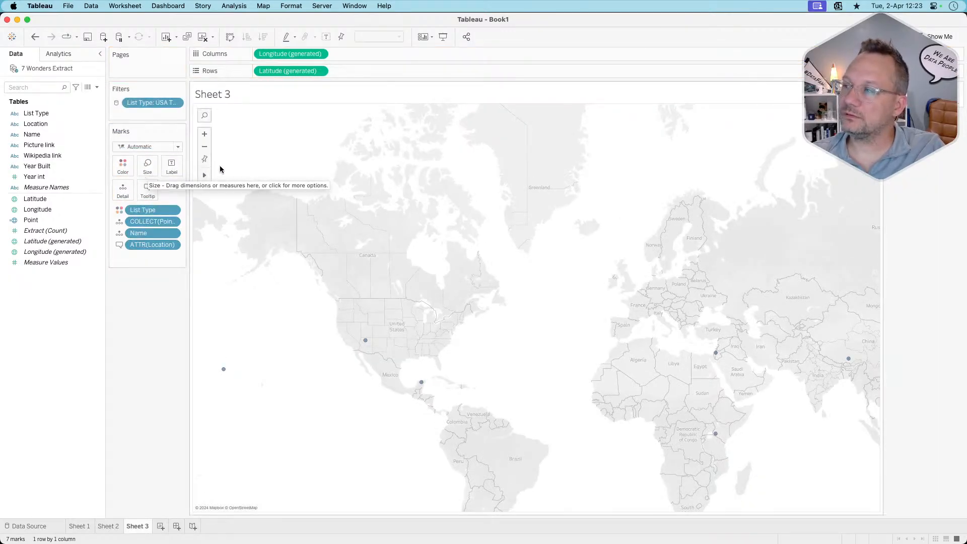
Show the List Type filter on Sheet 3 as a single-value list without the All option and select Ancient
click(175, 103)
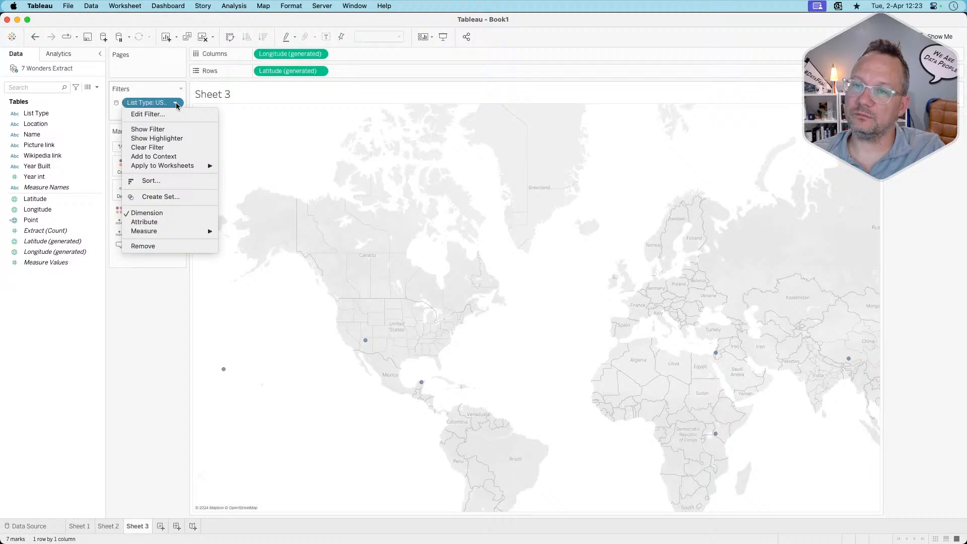
click(168, 131)
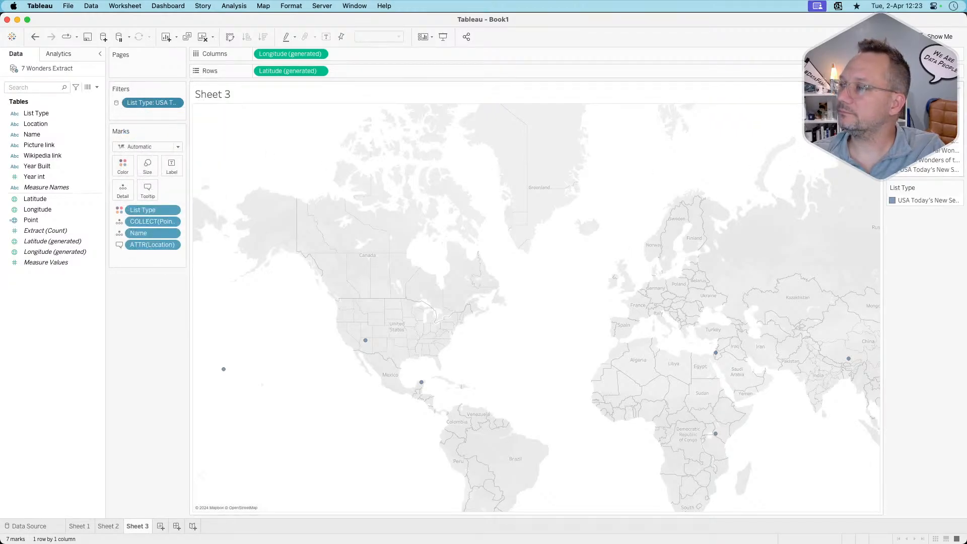
click(958, 91)
mouse_move(953, 141)
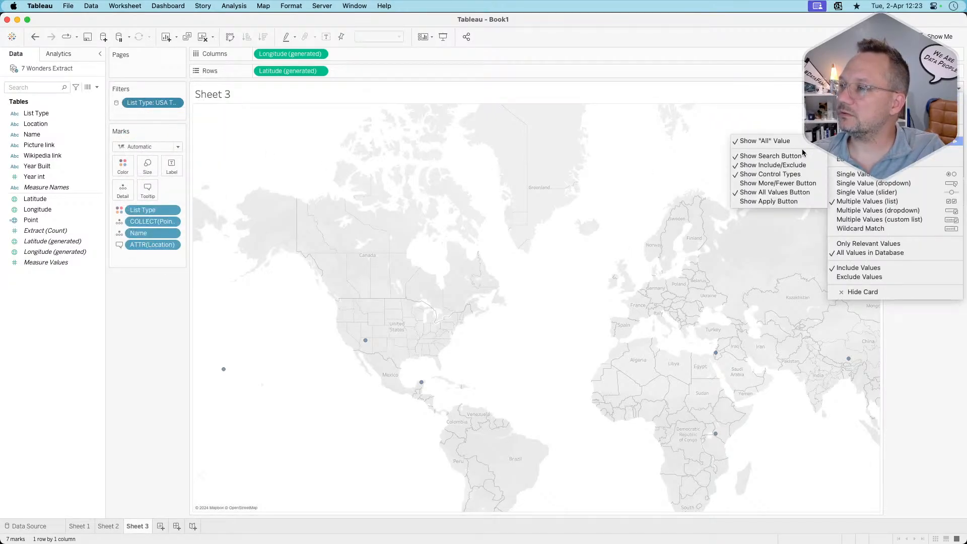
click(780, 142)
click(960, 91)
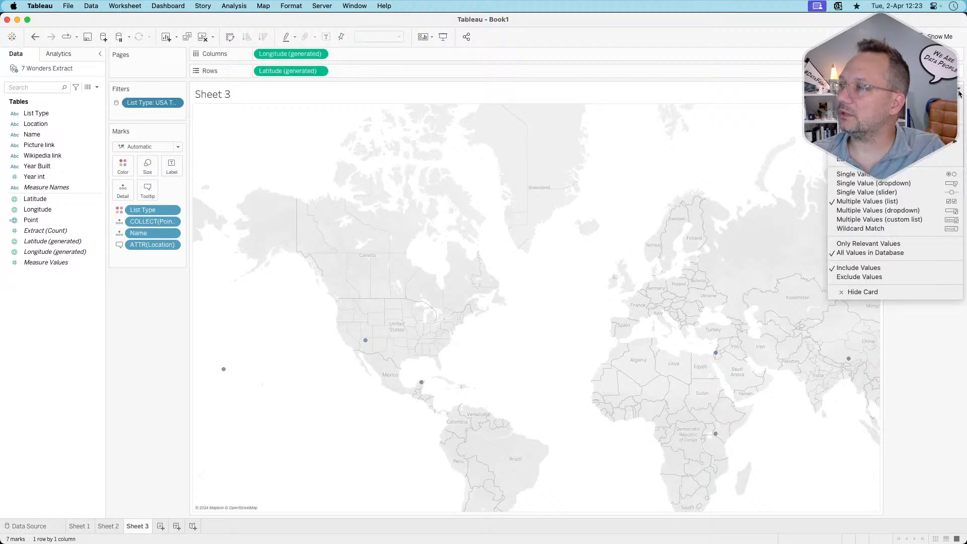
click(863, 159)
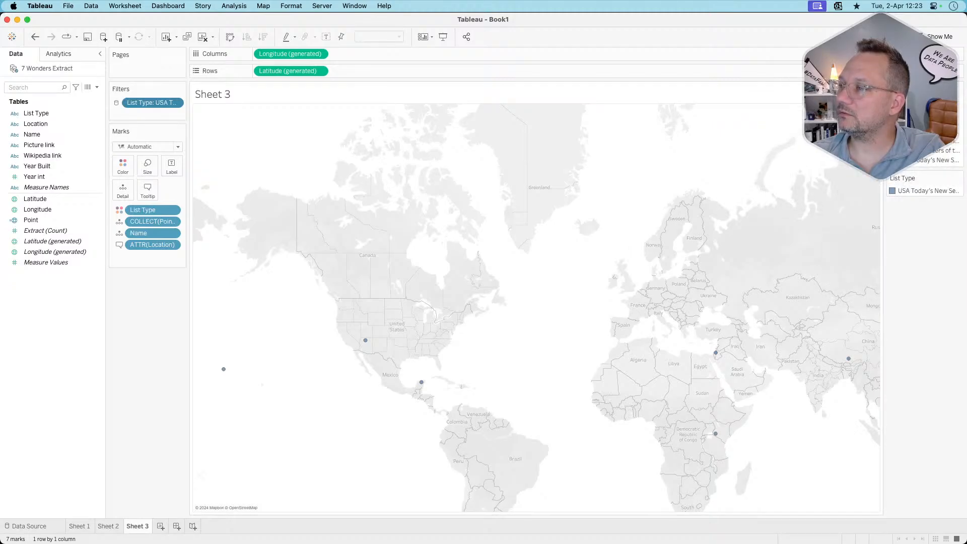
click(959, 88)
click(905, 174)
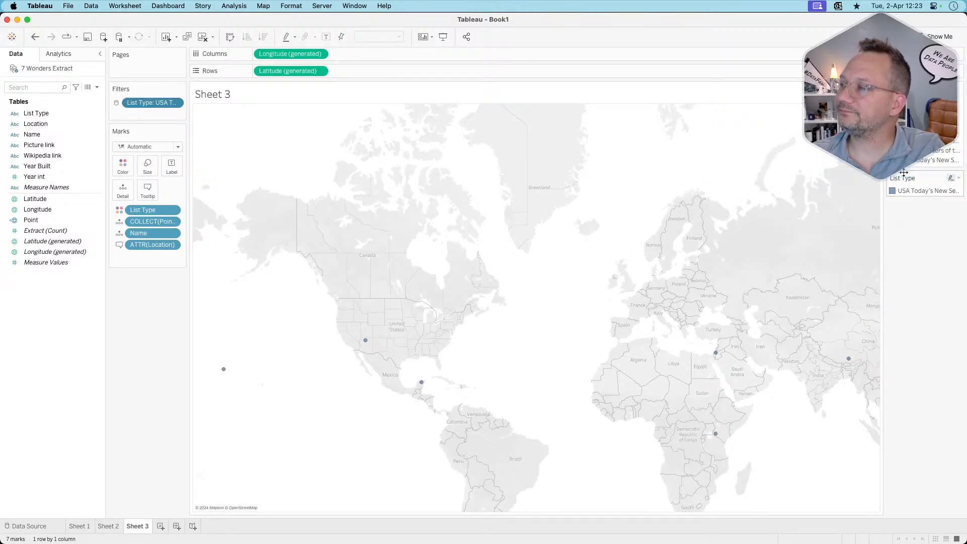
click(902, 113)
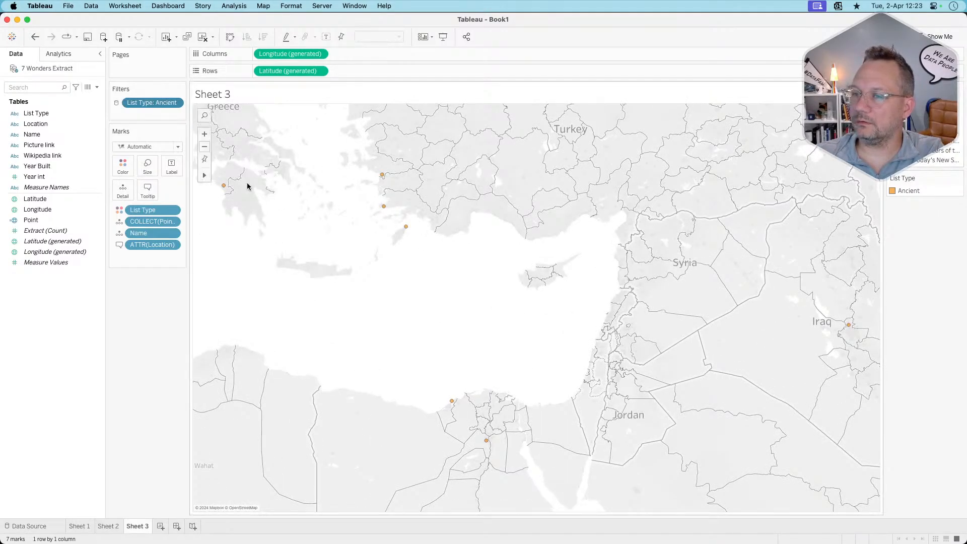
Enlarge the map marks on Sheet 3 and change their mark type to Circle
click(147, 169)
click(147, 169)
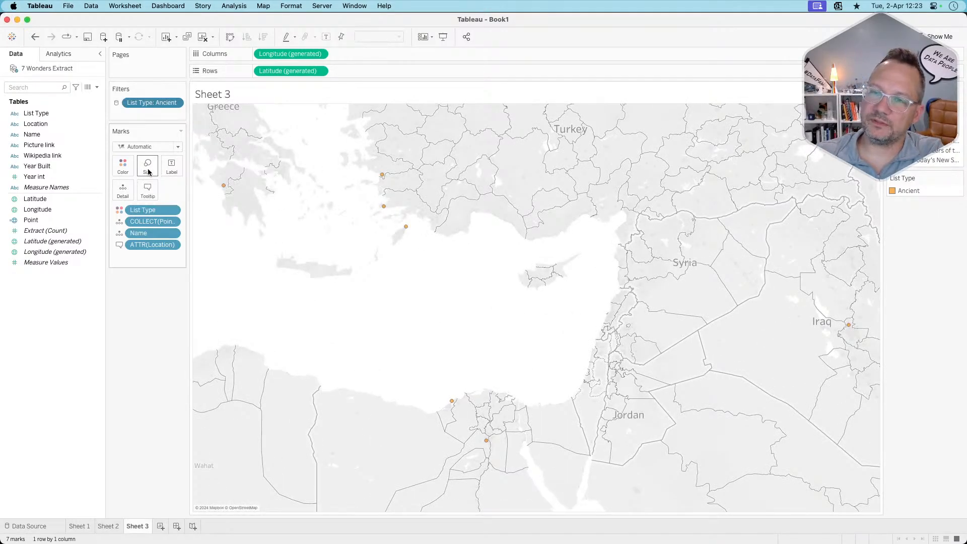
click(147, 168)
click(204, 192)
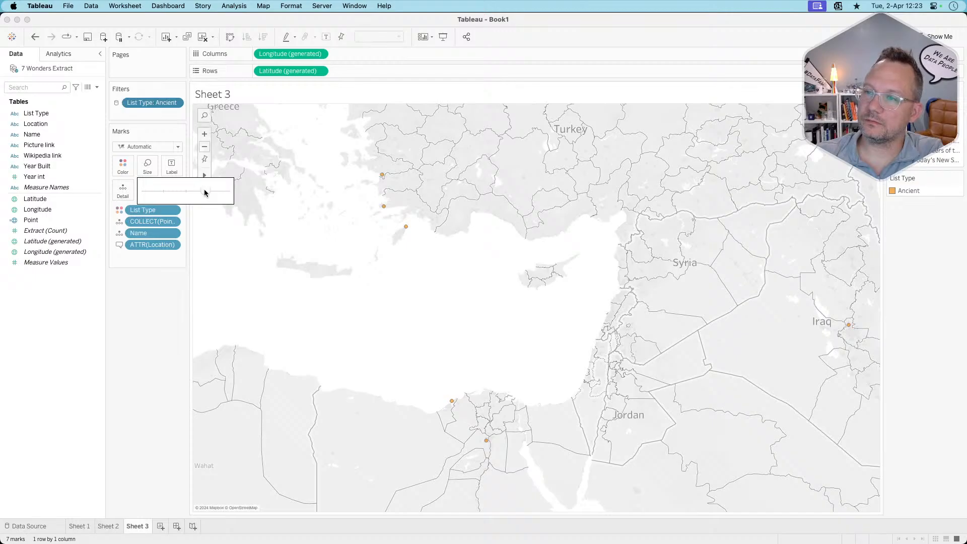
click(152, 147)
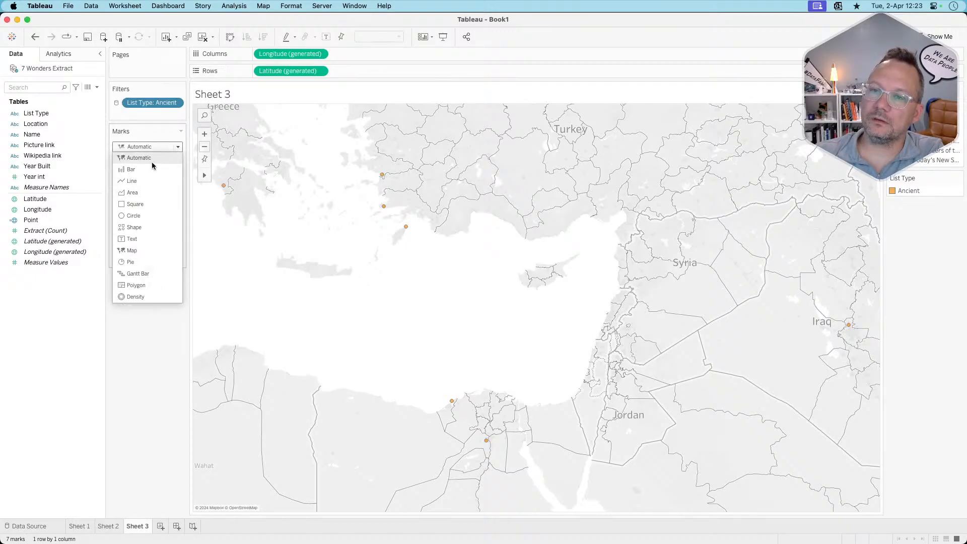
click(141, 213)
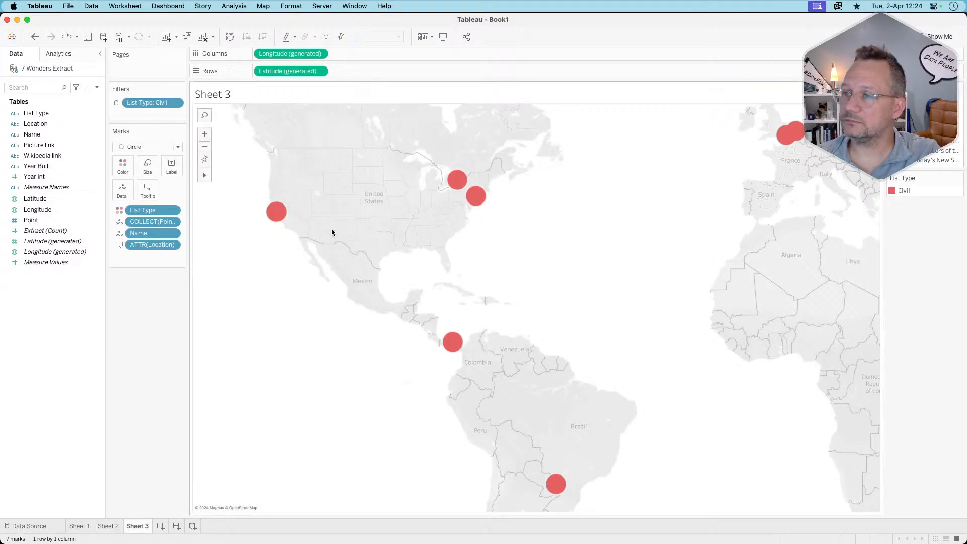
Reduce the size of the circles on the Sheet 3 map
click(152, 162)
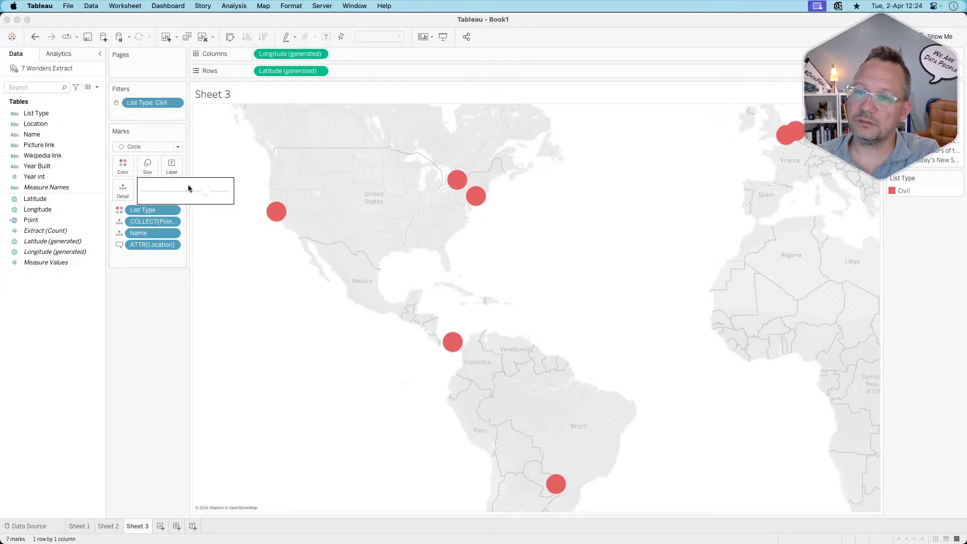
click(185, 189)
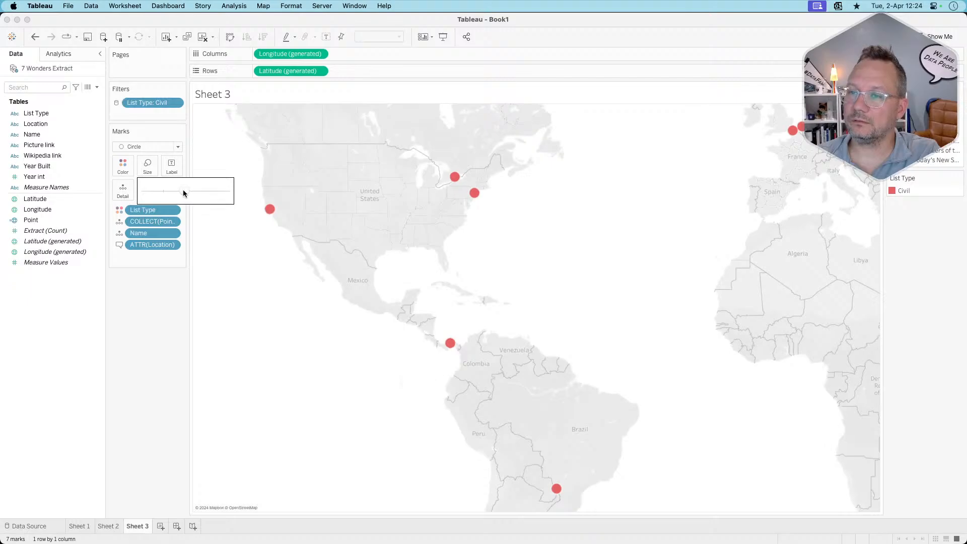
drag(172, 194, 177, 193)
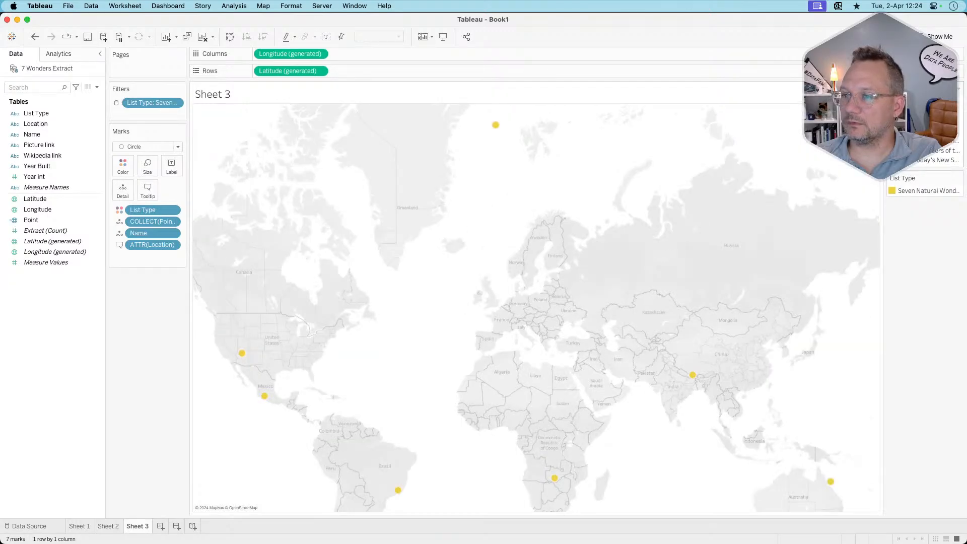
Switch the map's List Type filter through Seven Wonders of the Industrial World and USA Today's New Seven Wonders, and back to Ancient
mouse_move(496, 126)
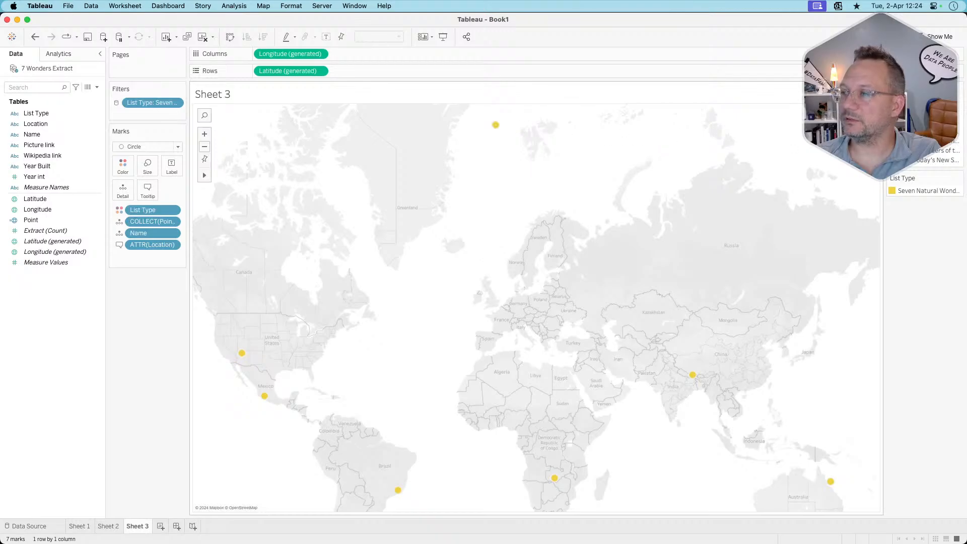
click(899, 150)
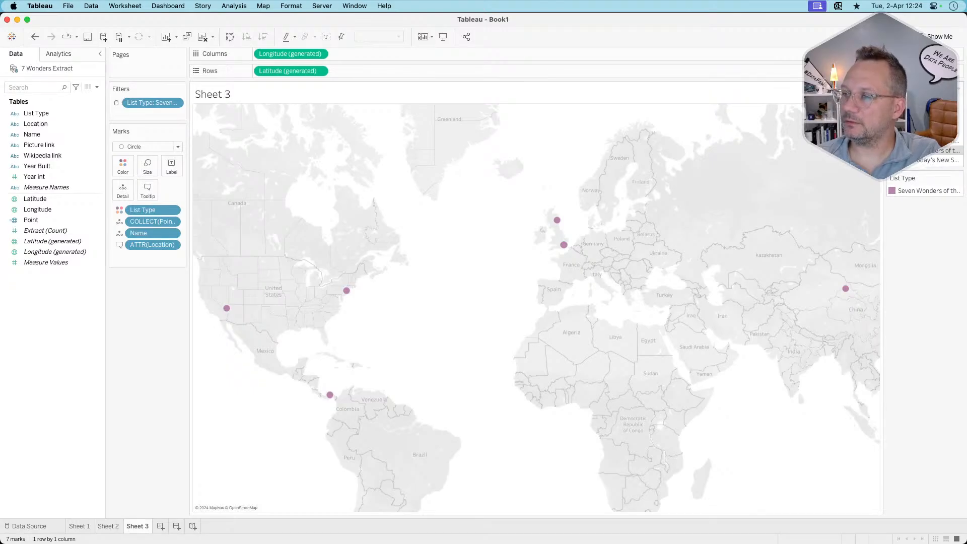
click(899, 160)
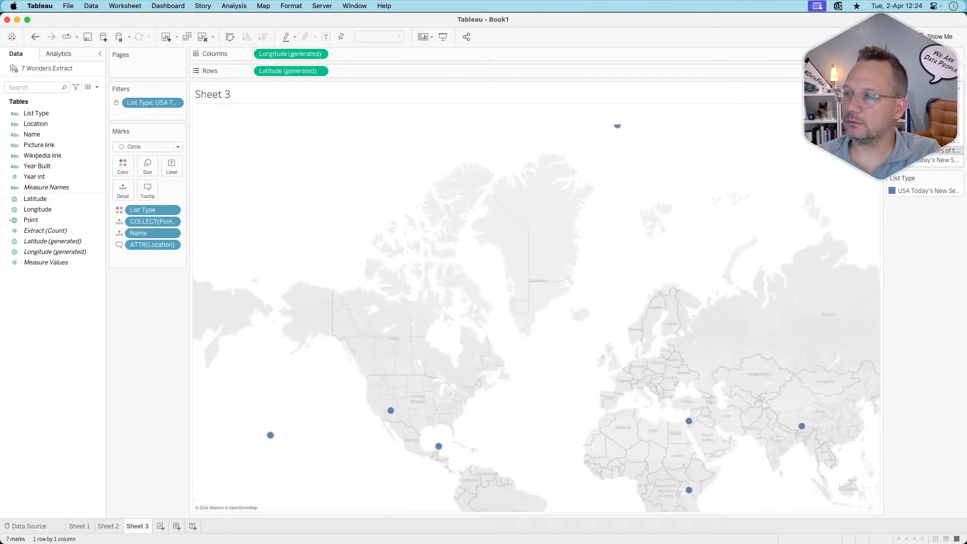
mouse_move(617, 128)
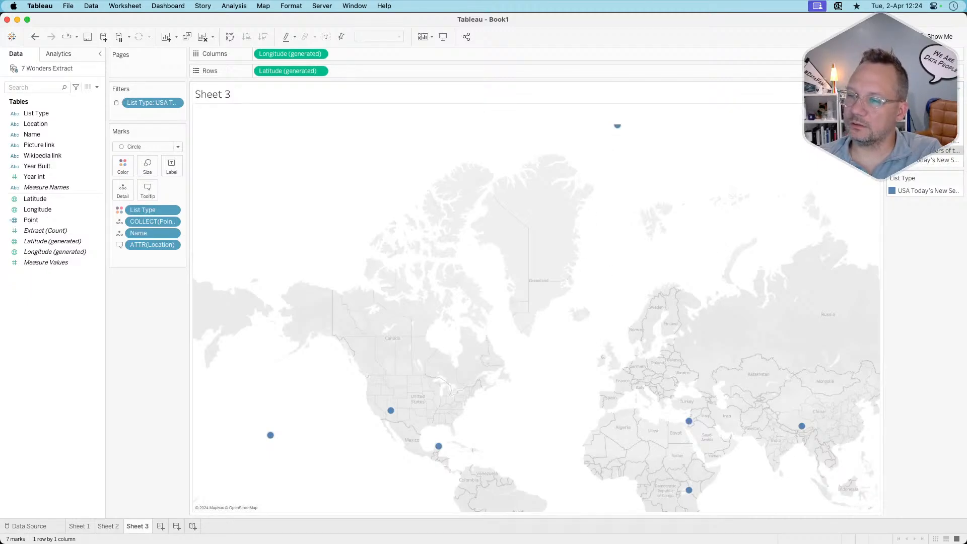
click(907, 112)
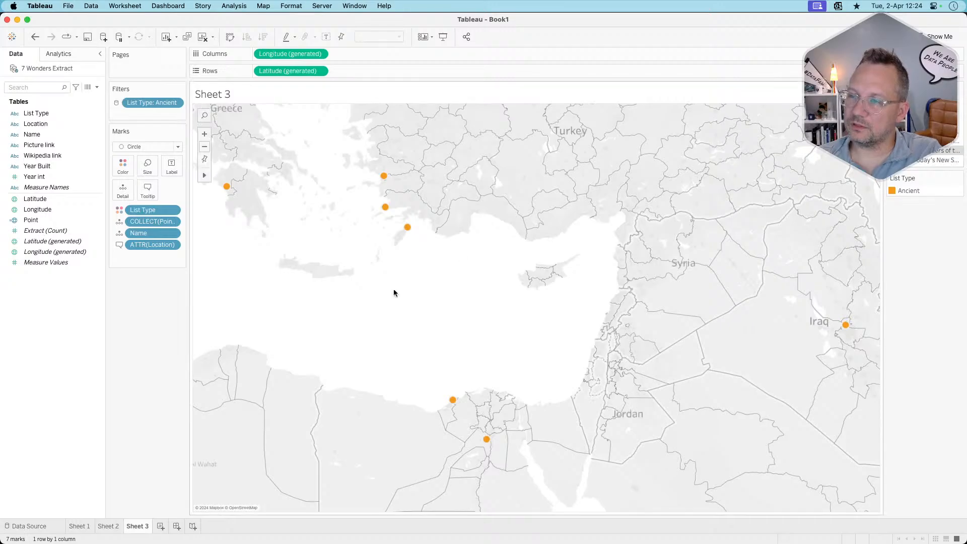
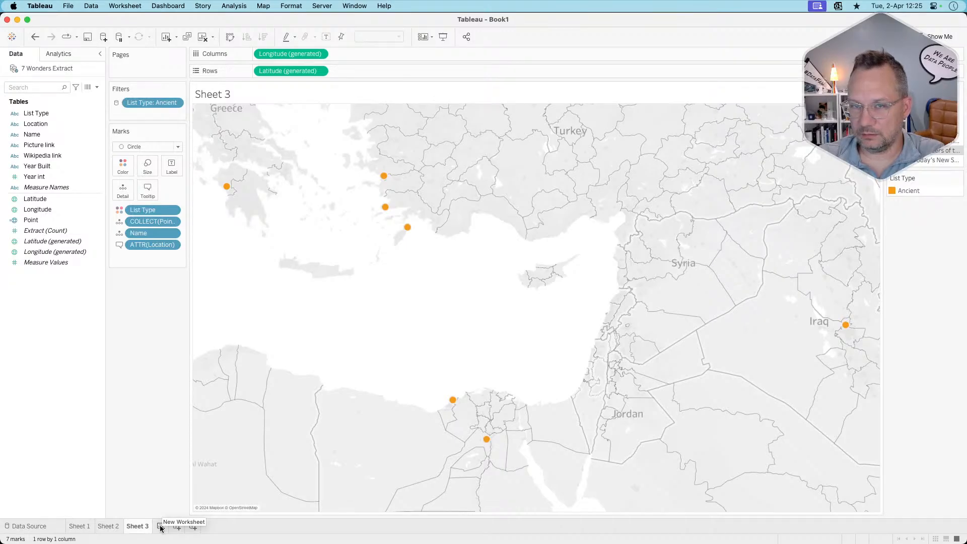
click(160, 527)
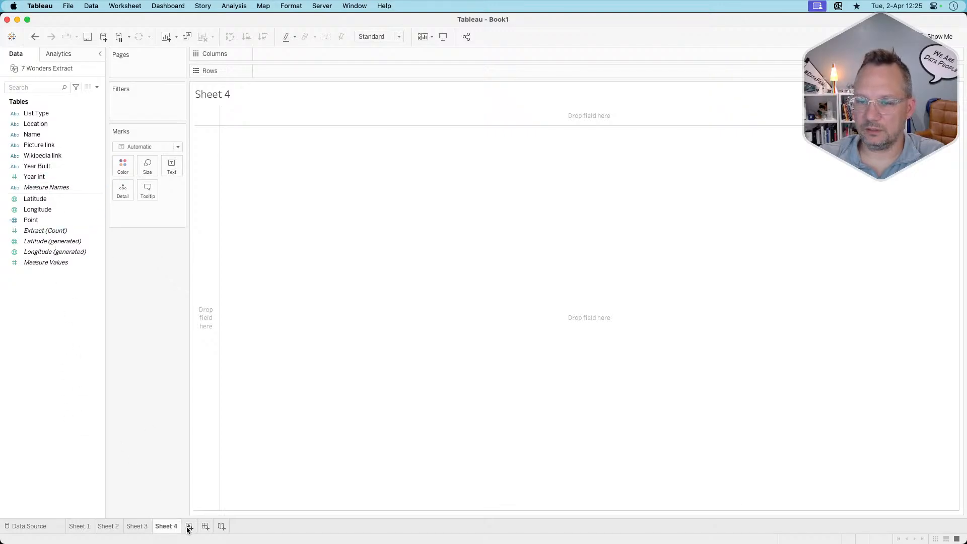
right_click(166, 527)
click(185, 418)
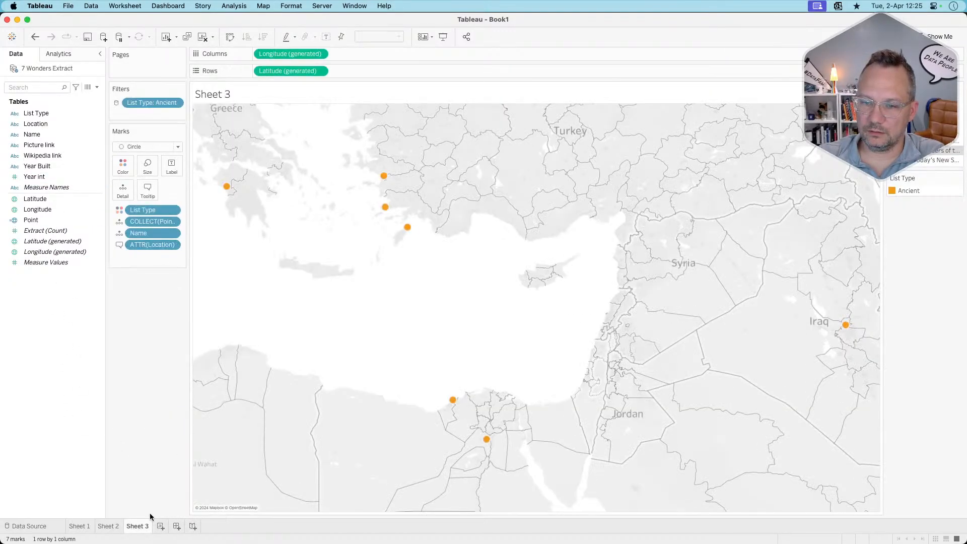
Create a new dashboard in the workbook
click(176, 526)
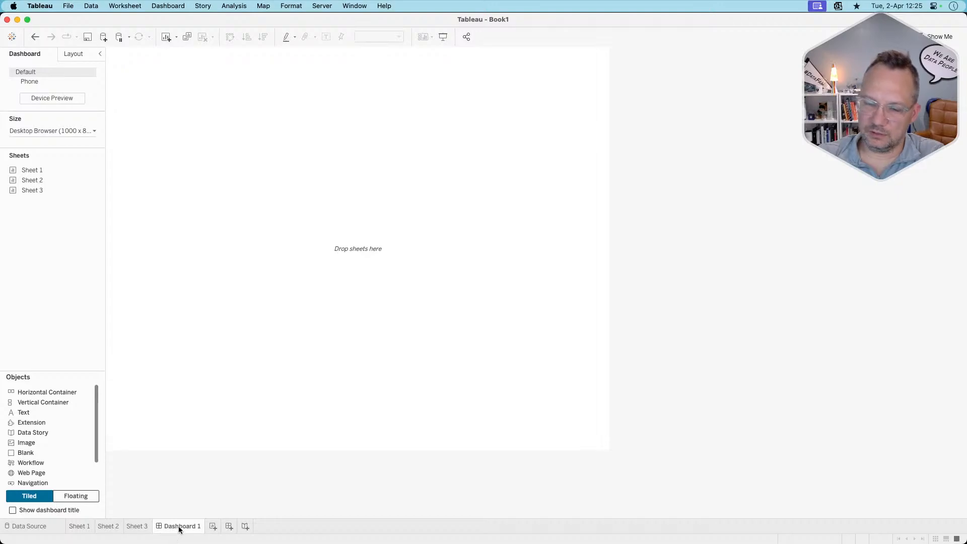
mouse_move(179, 529)
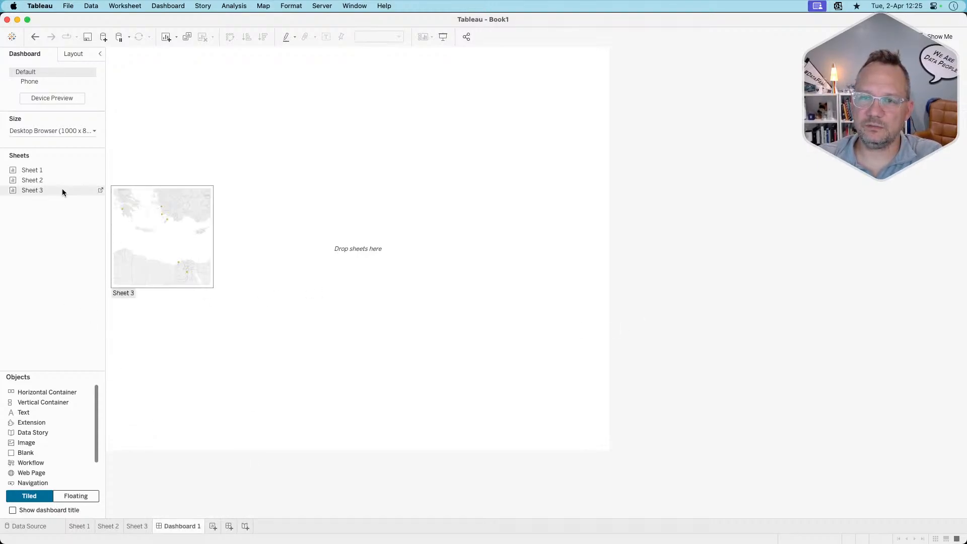
Create a new worksheet and add the Picture link field to its rows
click(85, 527)
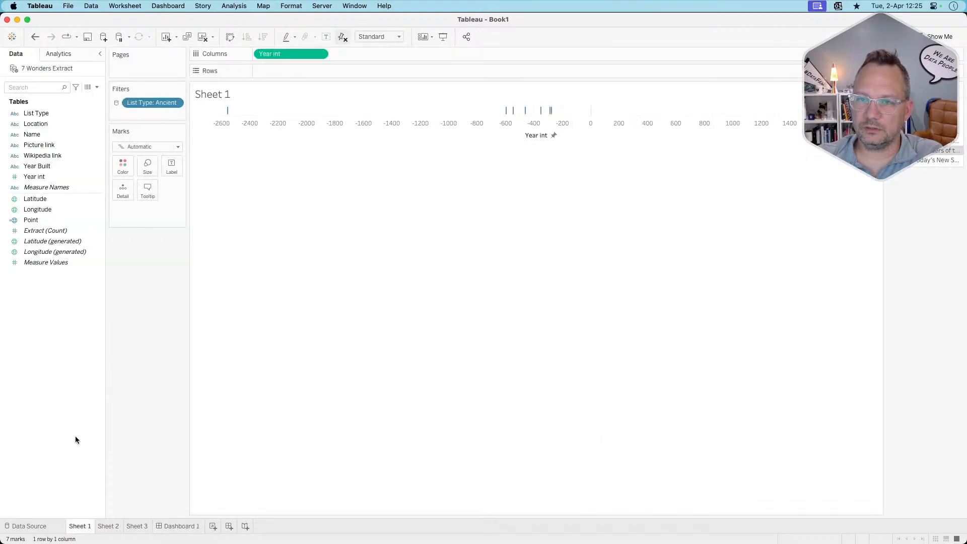
click(214, 526)
double_click(39, 146)
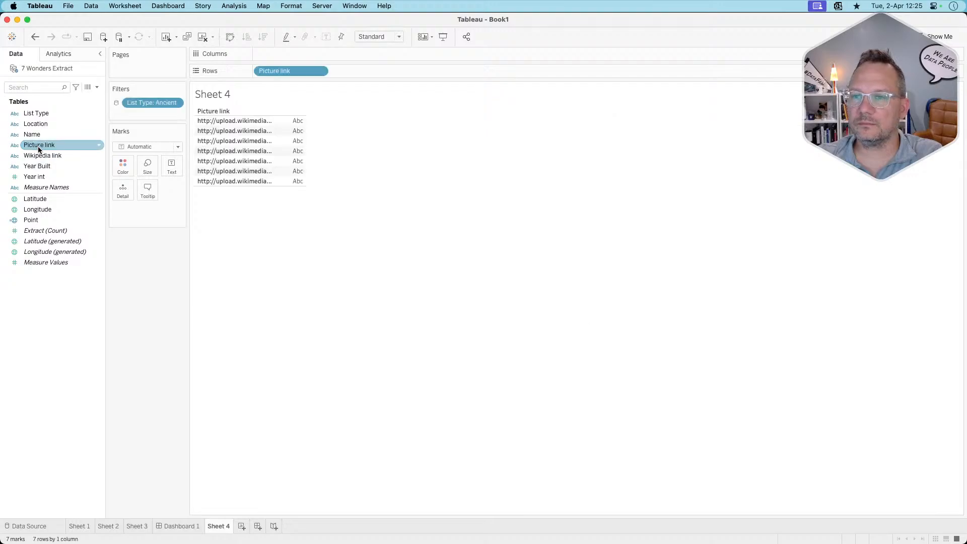
mouse_move(254, 121)
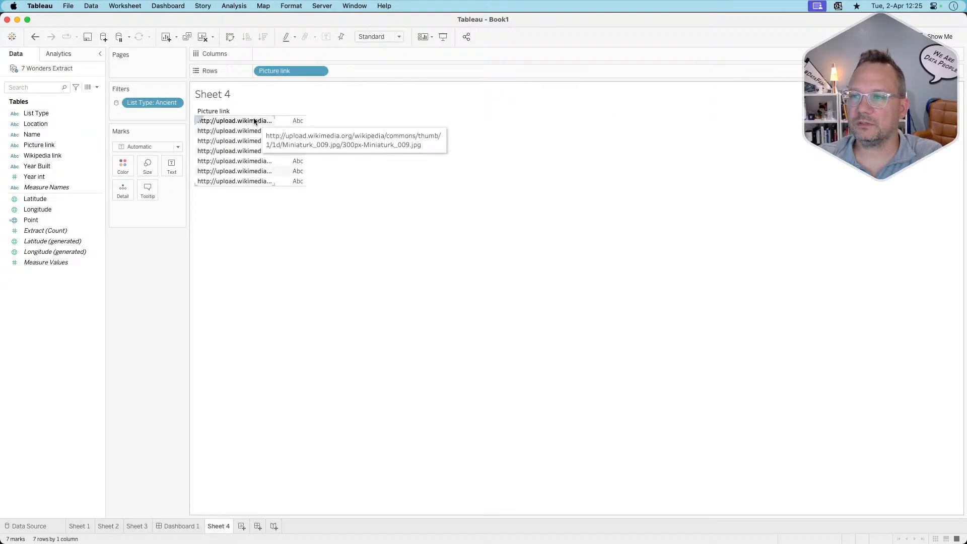
Assign an image role to the Picture link field so its URLs display as pictures on Sheet 4
click(14, 145)
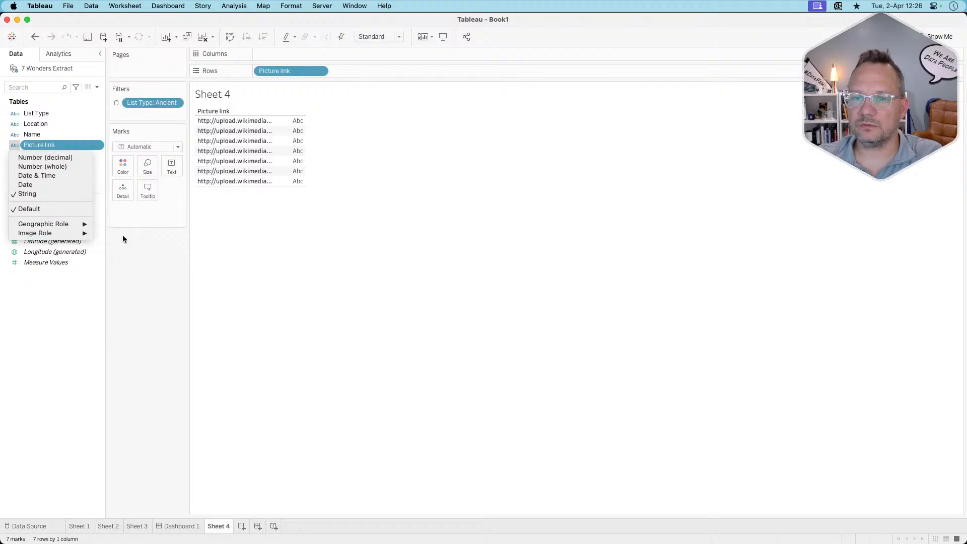
mouse_move(79, 234)
click(107, 242)
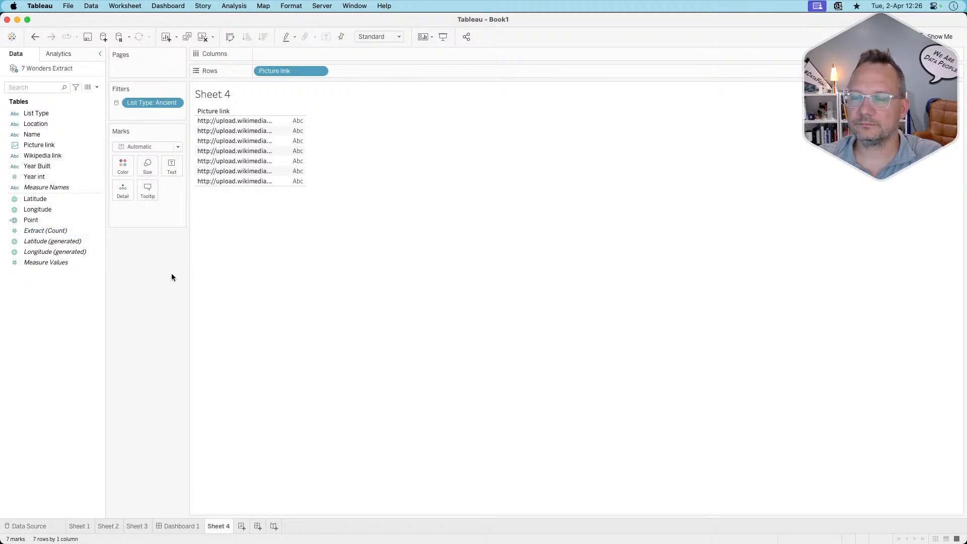
mouse_move(285, 71)
mouse_down()
mouse_move(140, 169)
mouse_move(306, 65)
mouse_move(298, 70)
mouse_up()
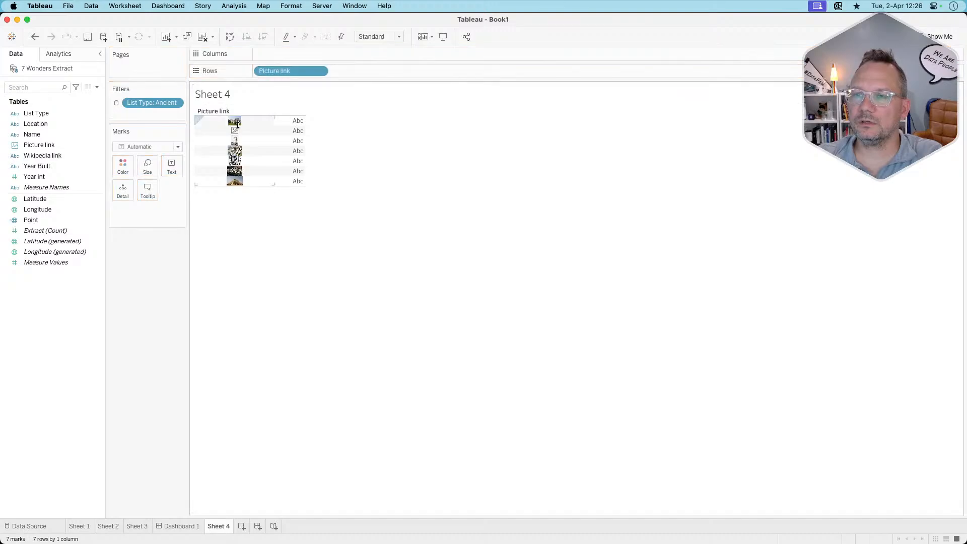
click(234, 132)
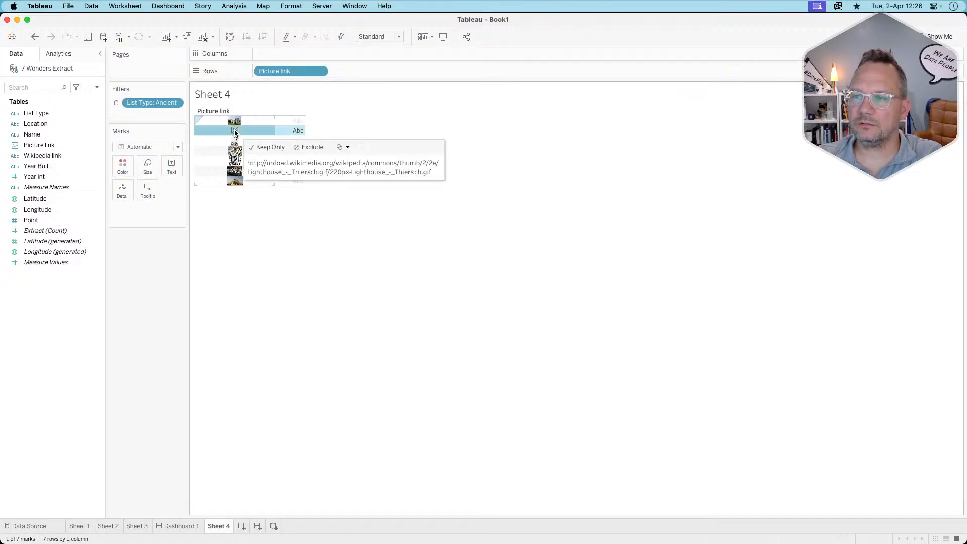
click(235, 132)
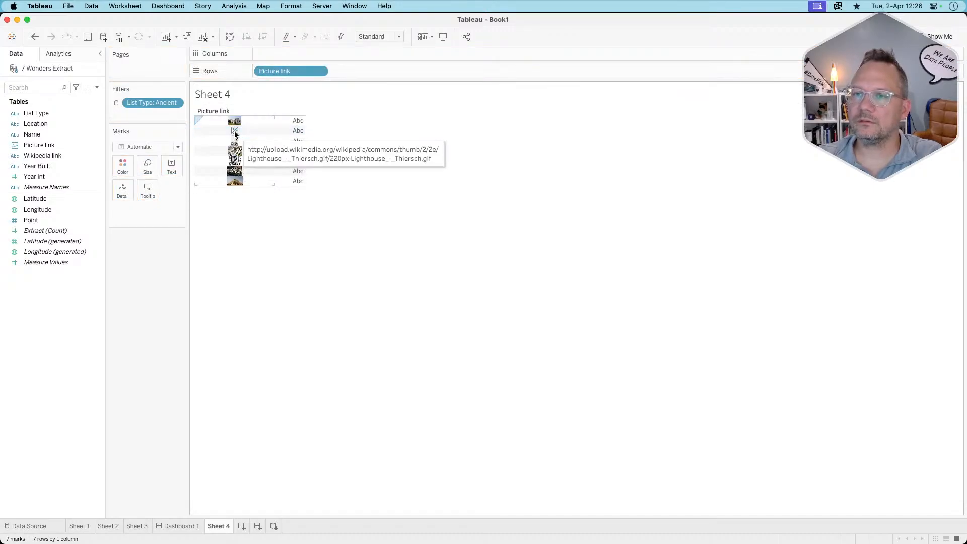
Add Name before Picture link on the rows of Sheet 4 and fit the table to Entire View
drag(31, 134, 270, 71)
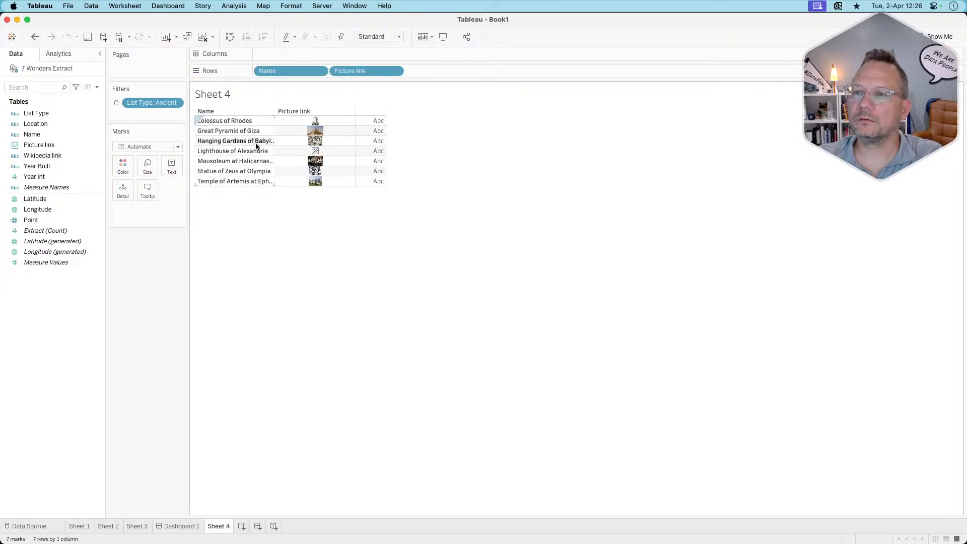
mouse_move(316, 154)
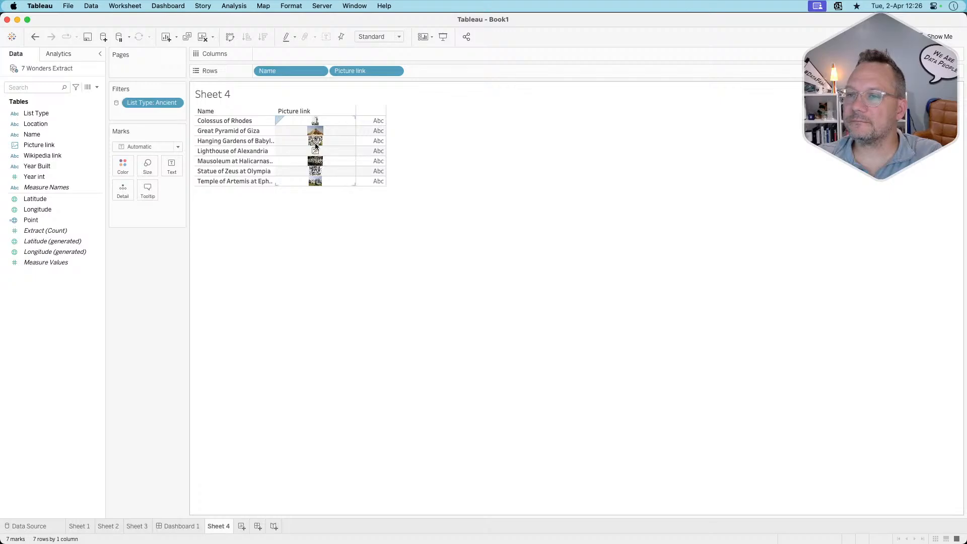
click(380, 37)
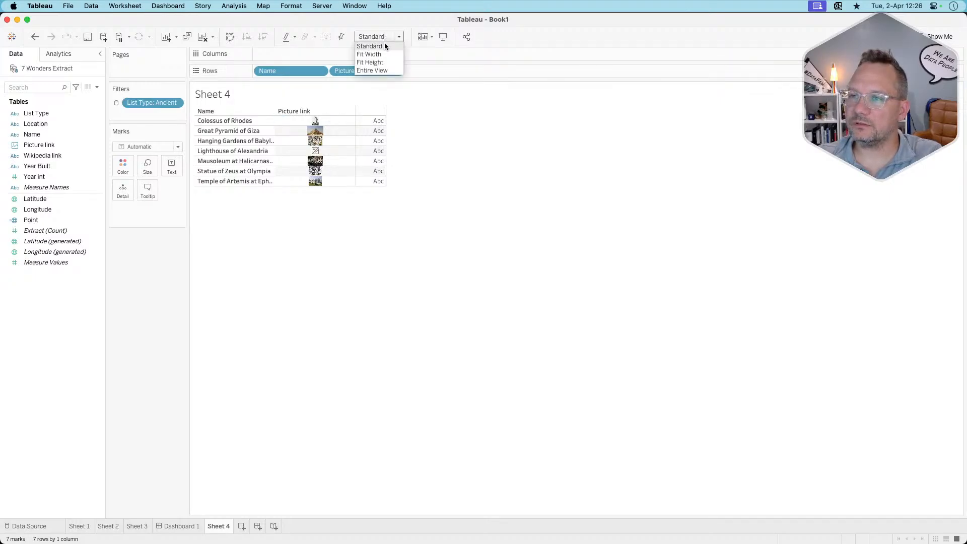
click(371, 71)
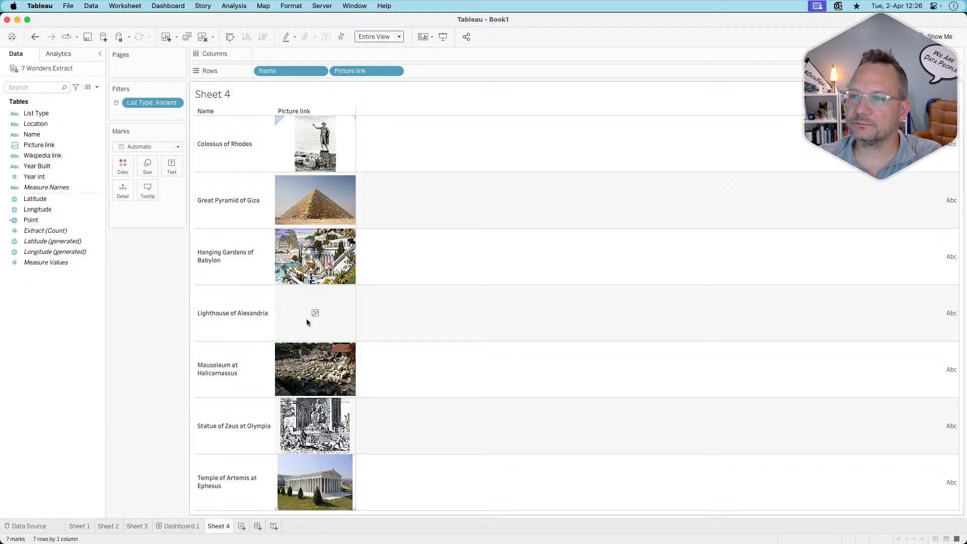
mouse_move(307, 319)
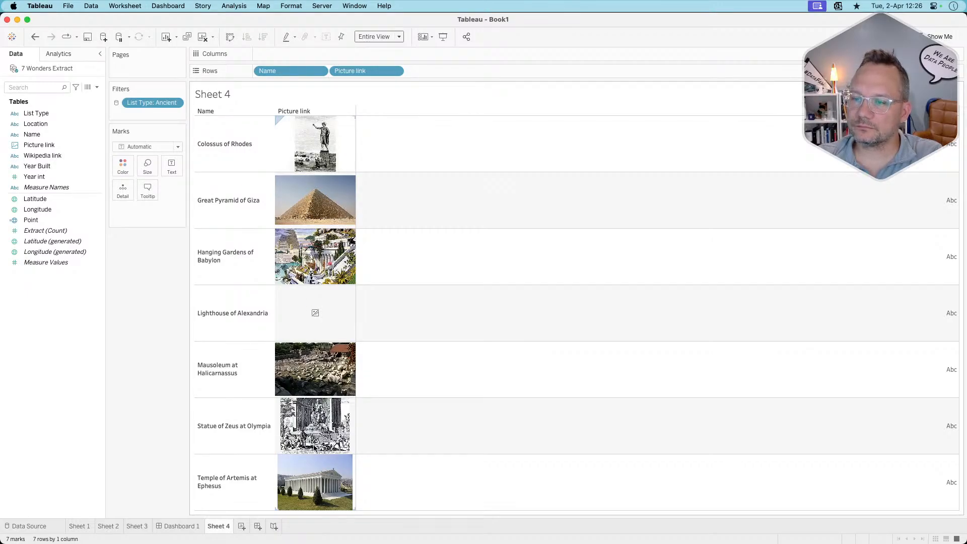
Show the List Type filter on Sheet 4 as a single-value list and select Civil
click(175, 102)
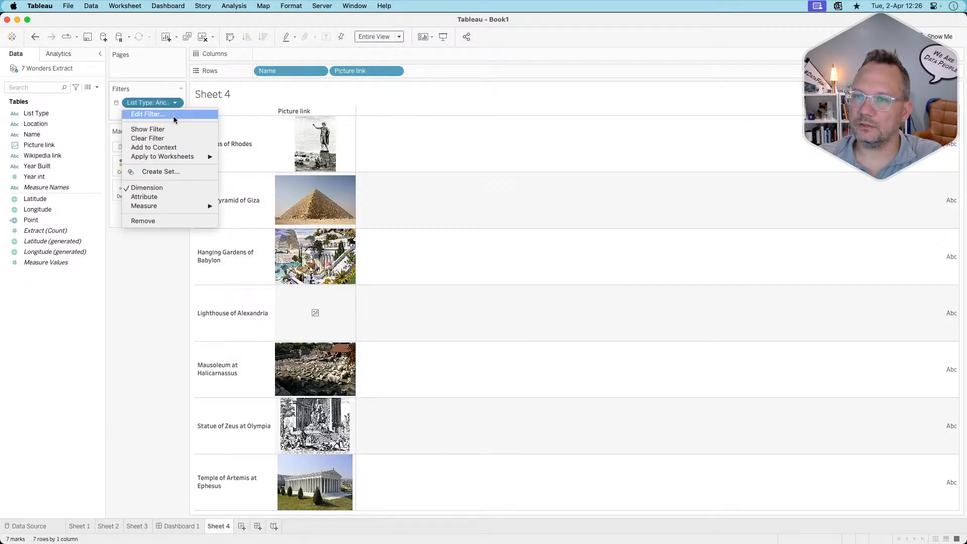
click(170, 129)
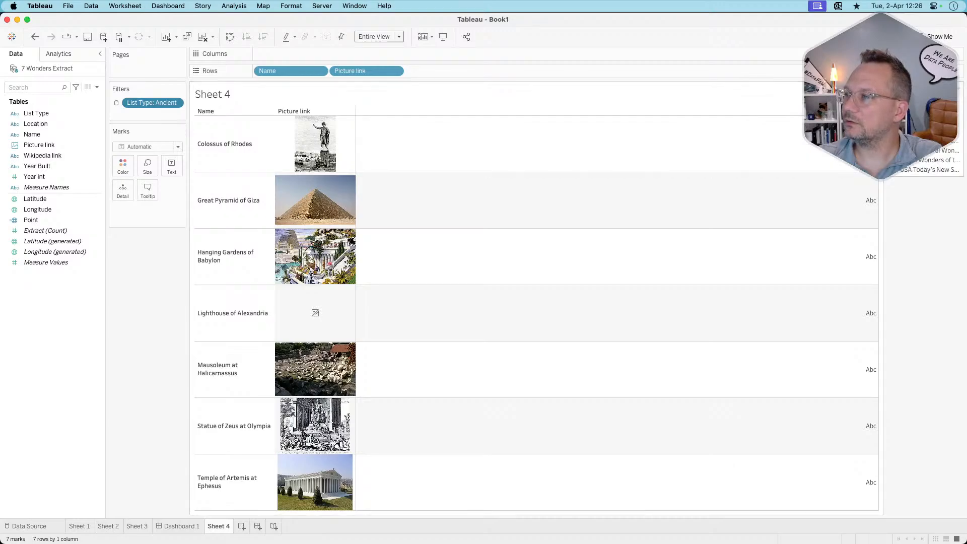
click(959, 88)
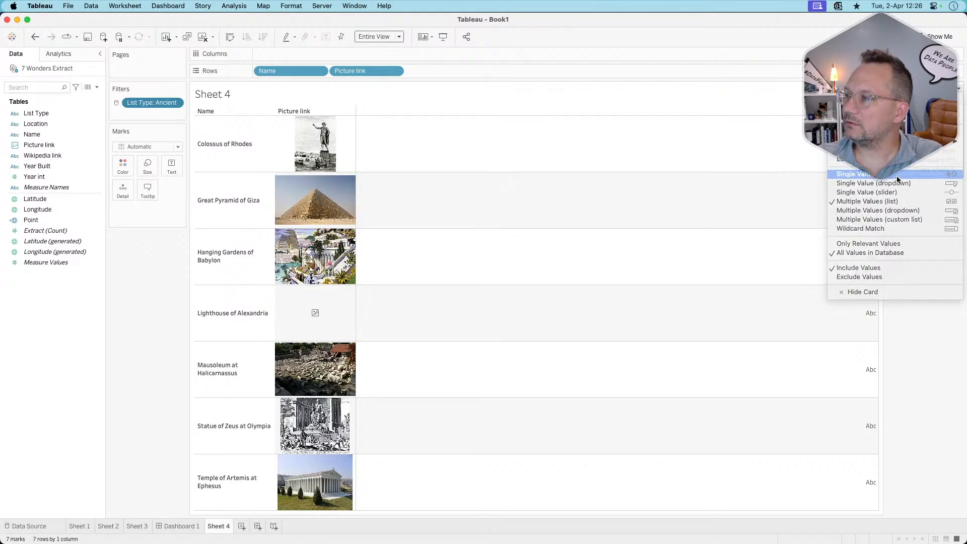
click(897, 176)
click(902, 122)
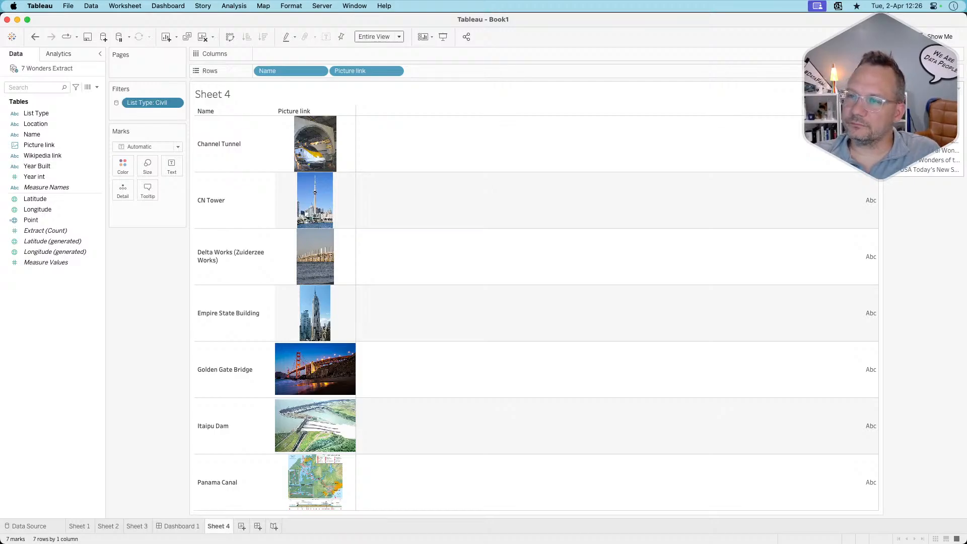
mouse_move(416, 384)
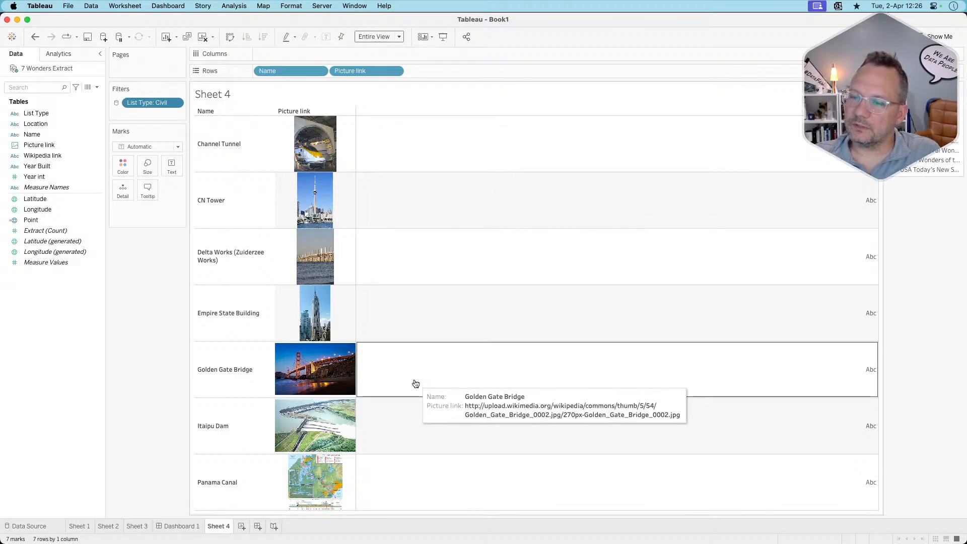
Keep only the Panama Canal row on Sheet 4 and change the mark type to Polygon
right_click(230, 480)
click(257, 397)
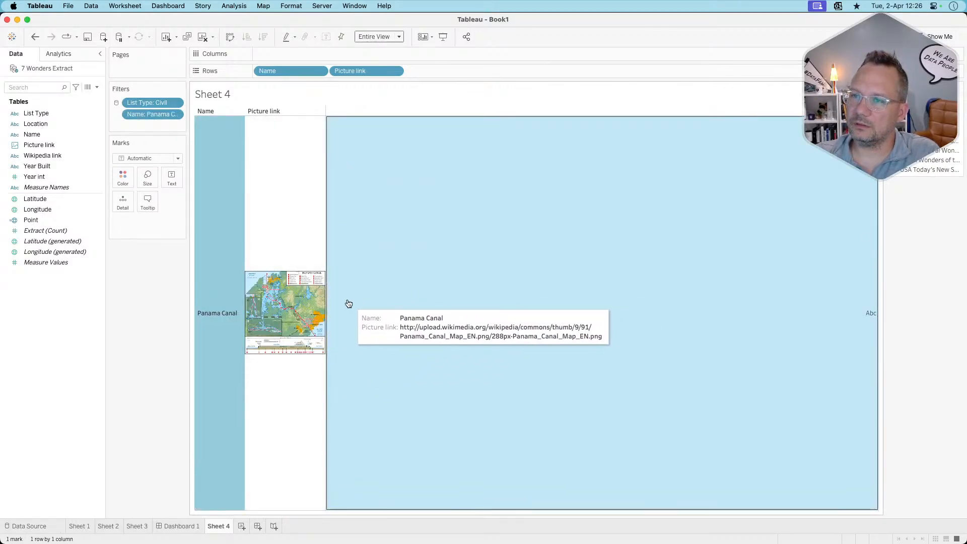
click(147, 159)
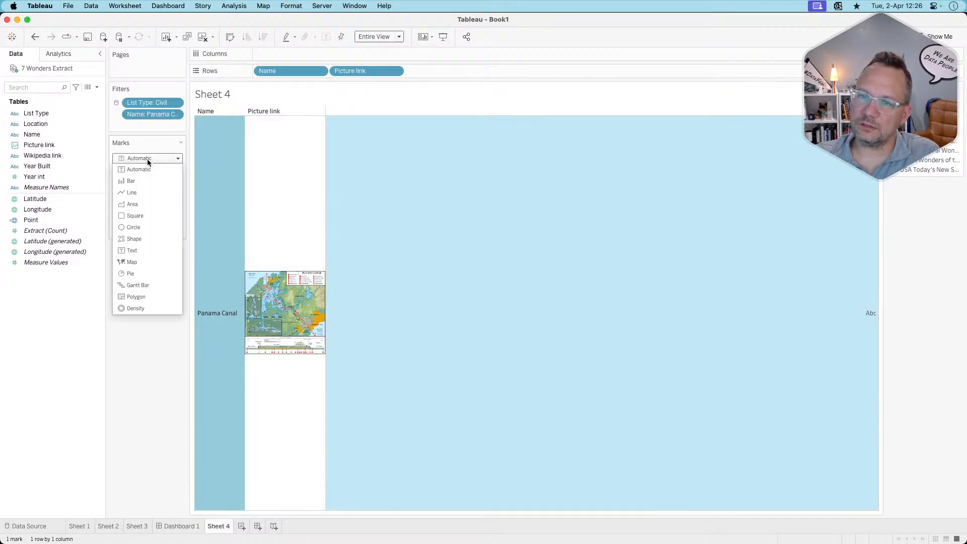
click(135, 301)
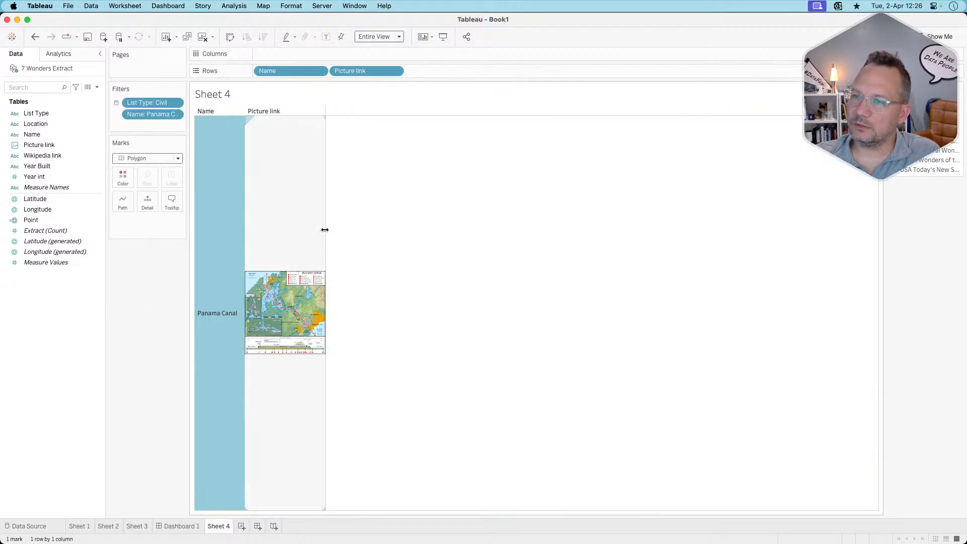
Try widening the Picture link column to enlarge the Panama Canal picture, and undo the widening
drag(325, 230, 514, 229)
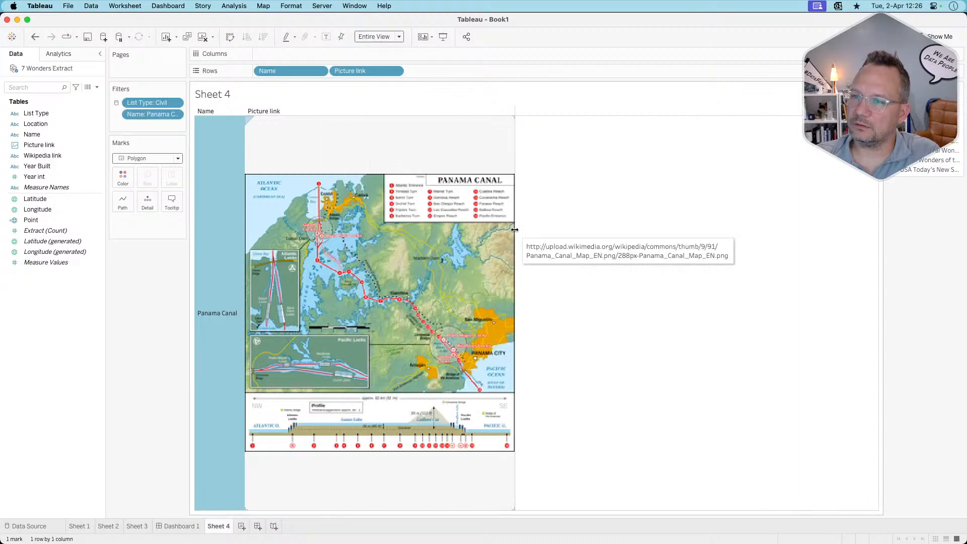
key(super+z)
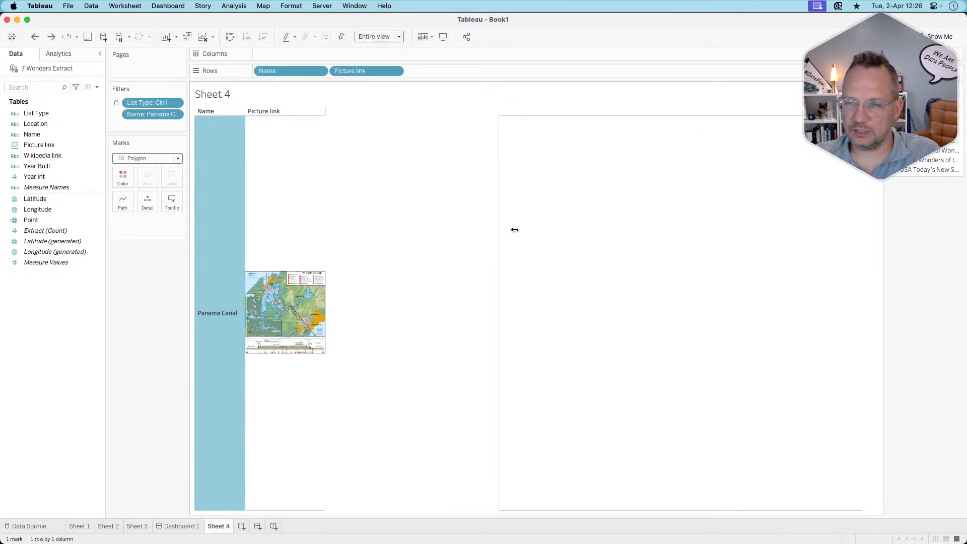
click(157, 409)
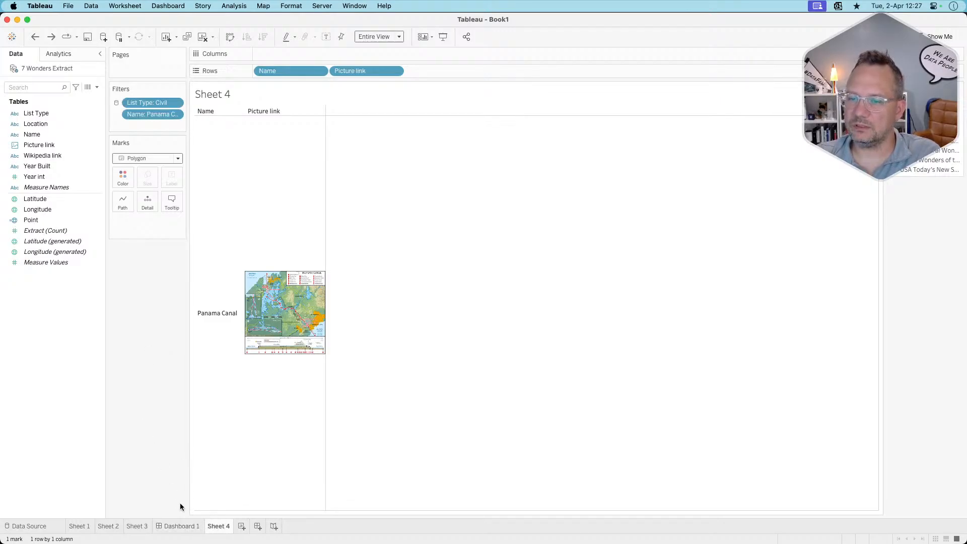
Check Dashboard 1 and the Sheet 3 map, and return to Sheet 4
click(178, 533)
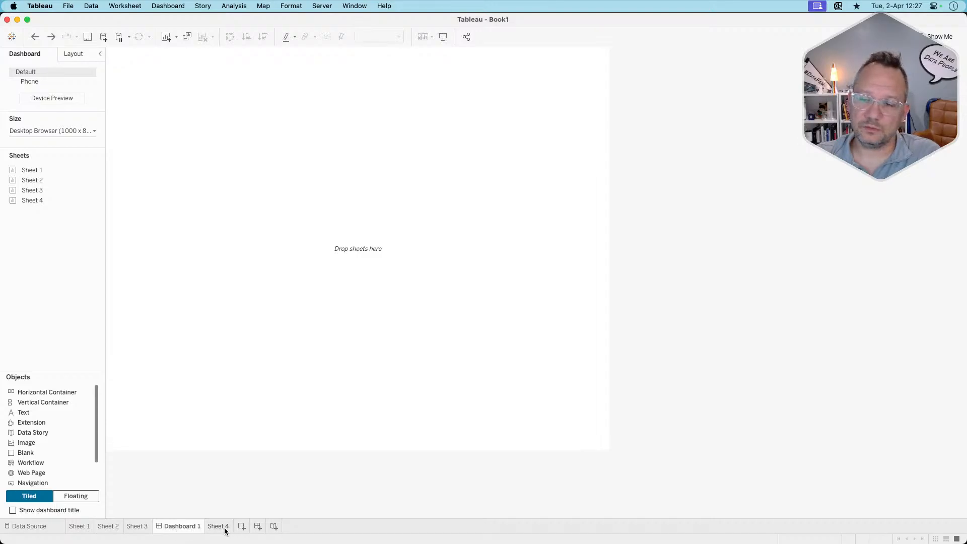
click(145, 527)
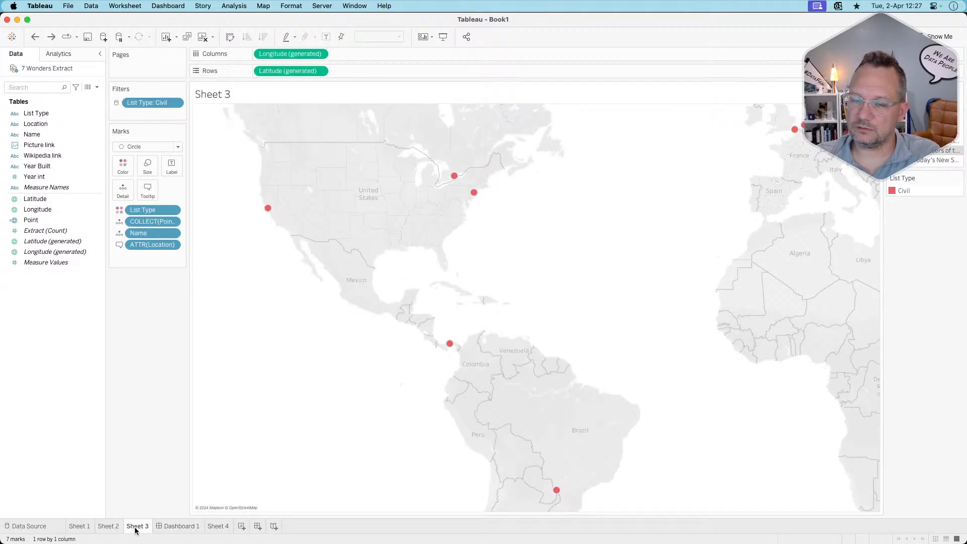
click(218, 527)
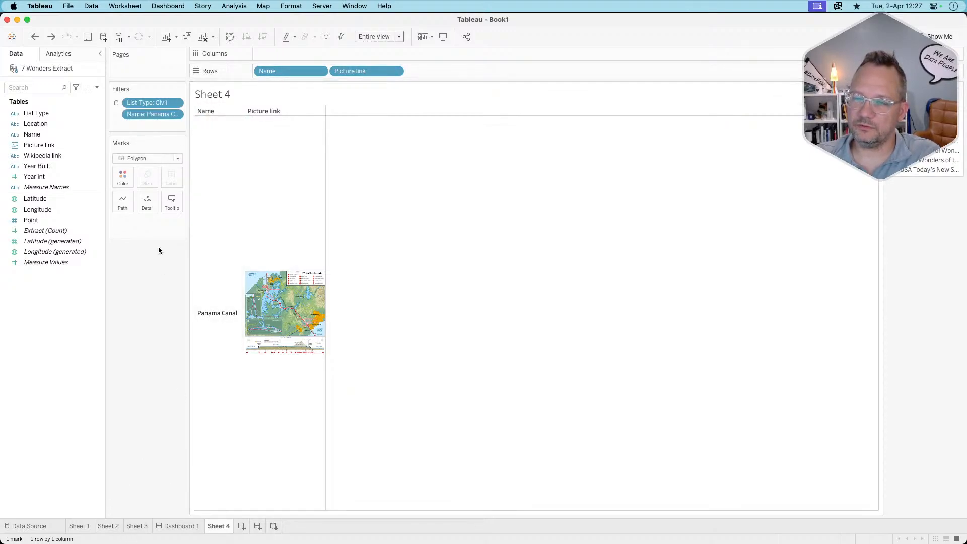
click(177, 103)
click(178, 102)
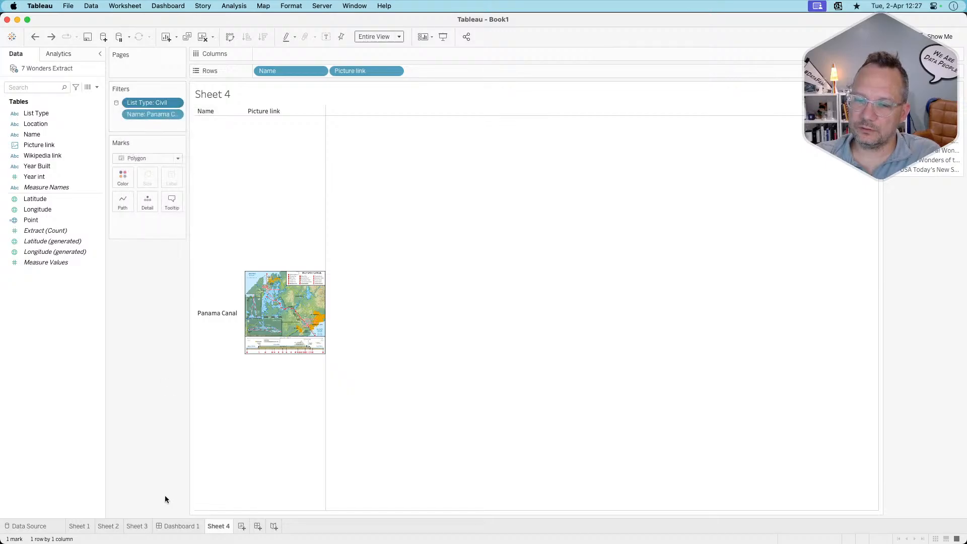
Check the List Type filter's settings and options on Sheet 3
click(137, 526)
click(176, 104)
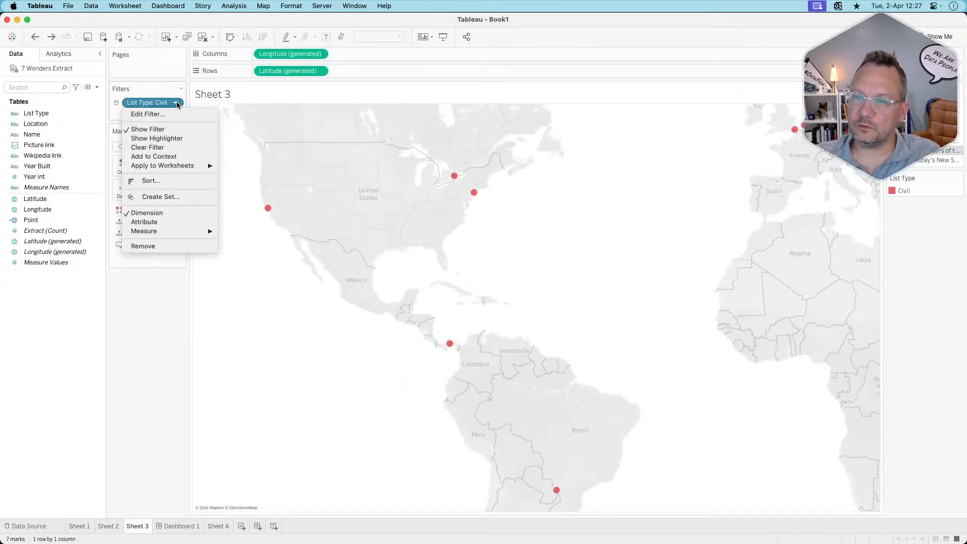
click(172, 115)
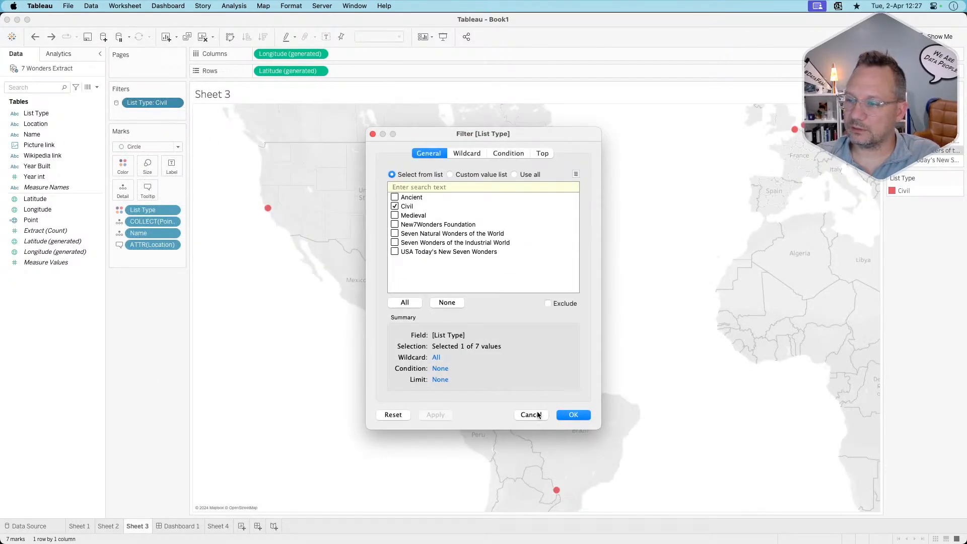
click(538, 415)
click(177, 103)
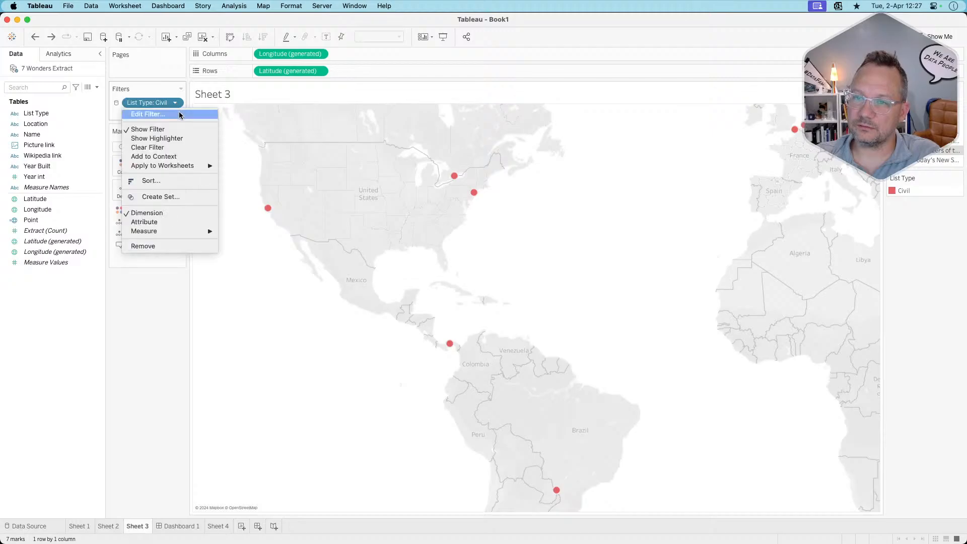
mouse_move(182, 167)
click(152, 365)
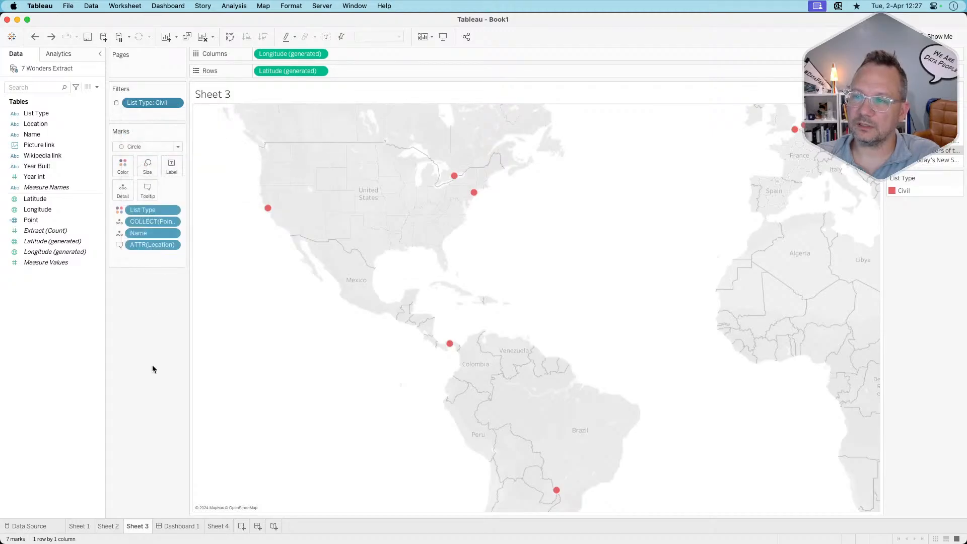
Insert Sheet 4 into the Sheet 3 tooltip with a maximum width and maximum height of 500
click(147, 190)
click(481, 218)
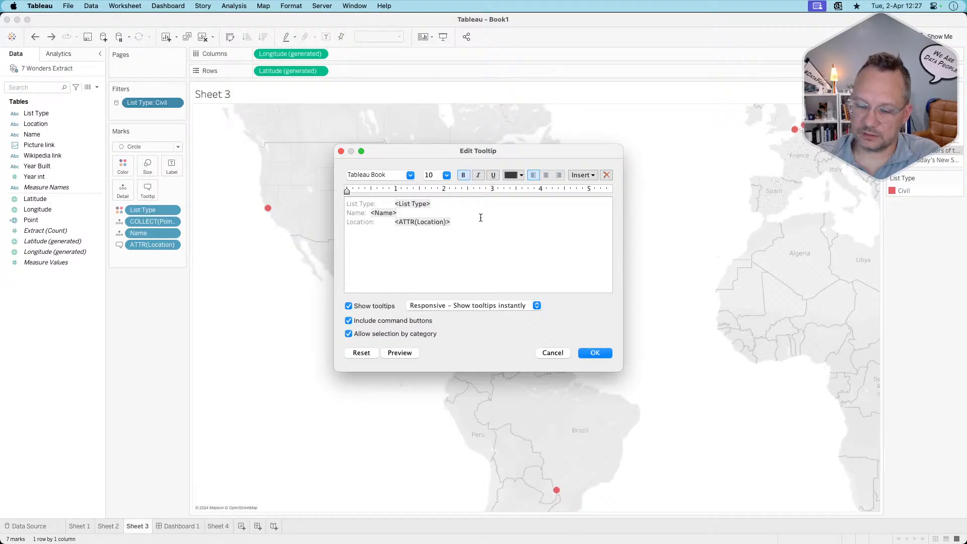
click(590, 177)
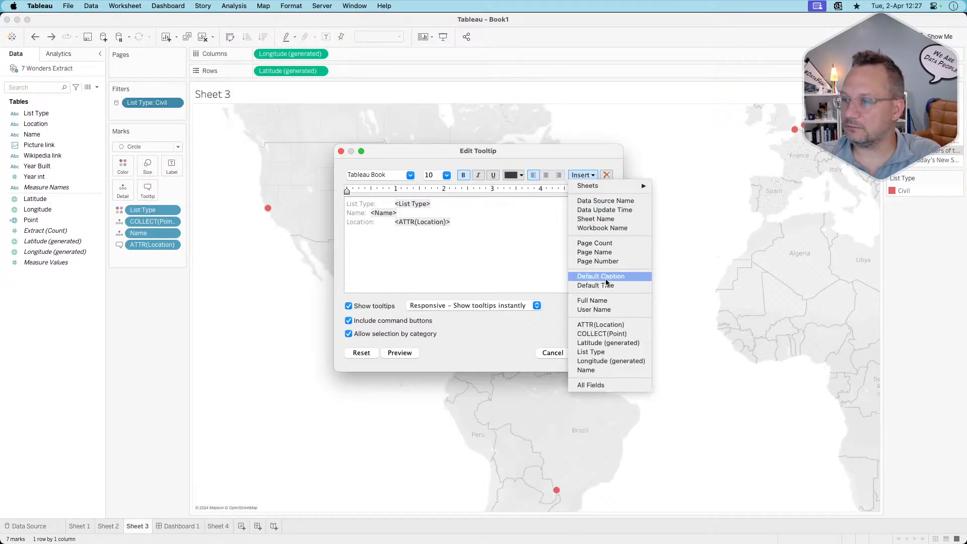
mouse_move(615, 188)
click(680, 206)
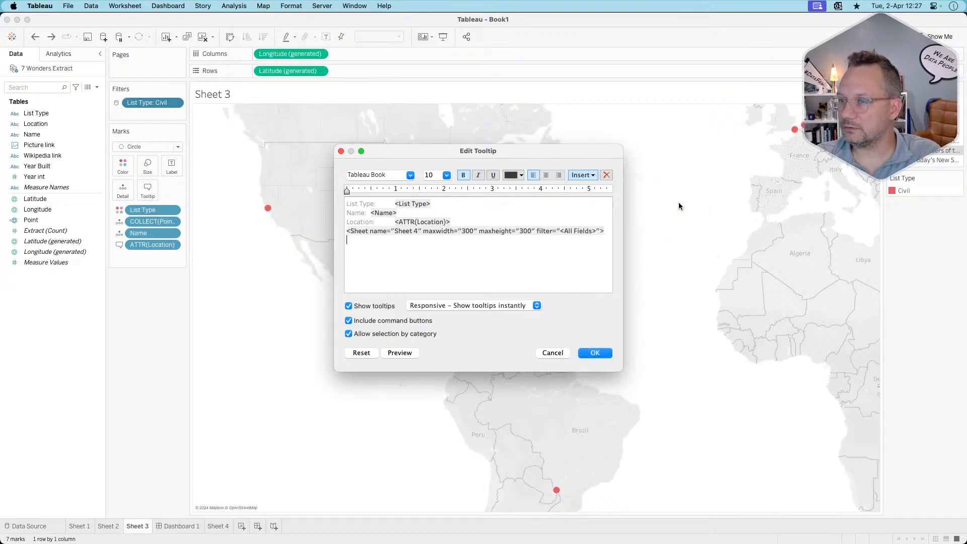
click(468, 232)
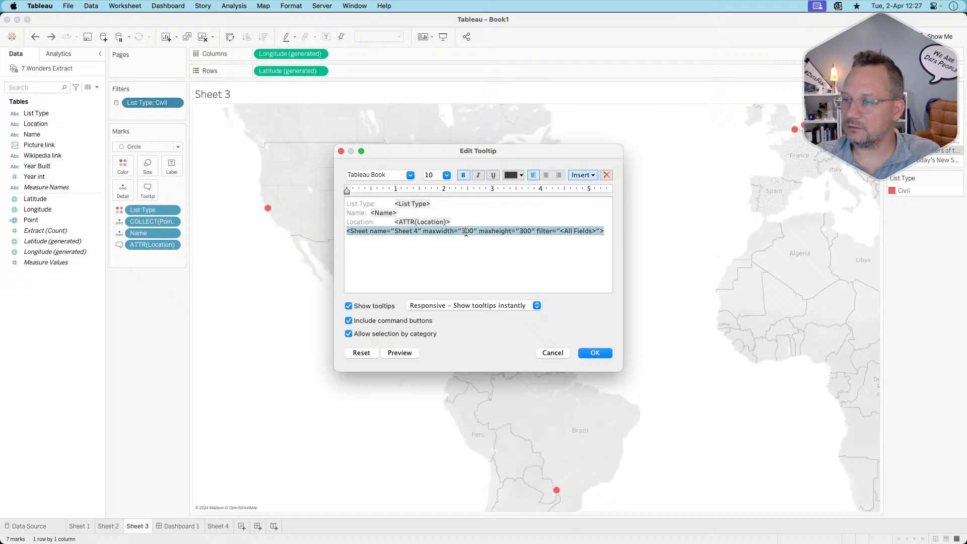
key(BackSpace)
text(5)
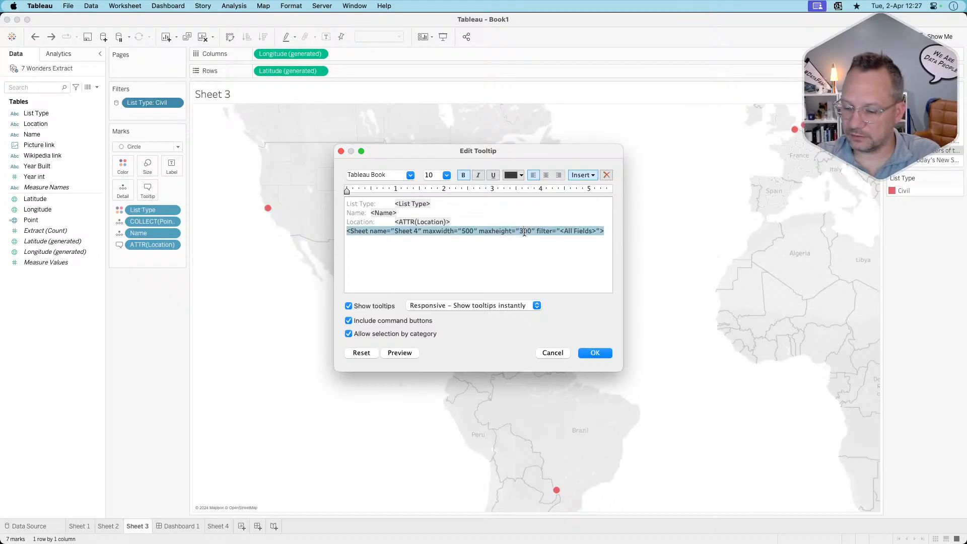
key(BackSpace)
text(5)
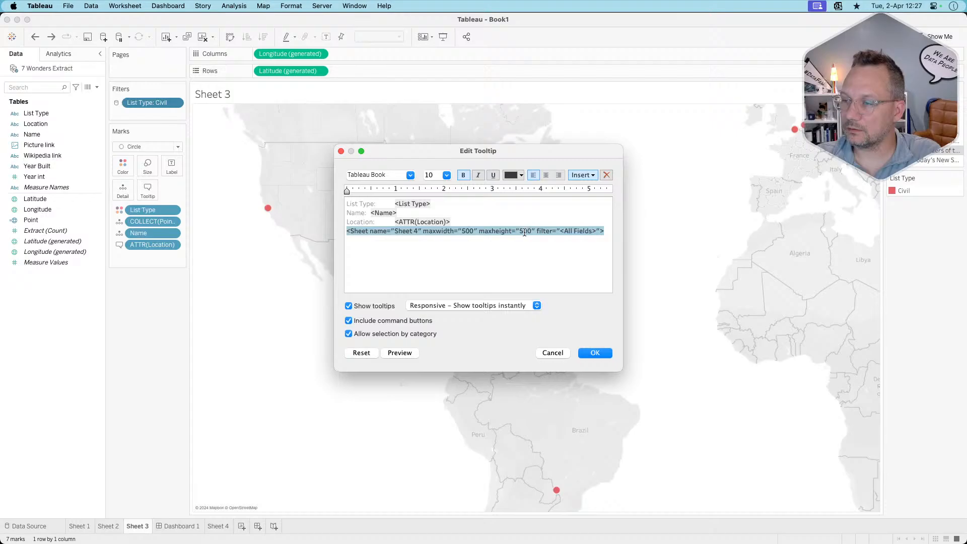
click(595, 352)
Remove the Name filter from Sheet 4
click(229, 527)
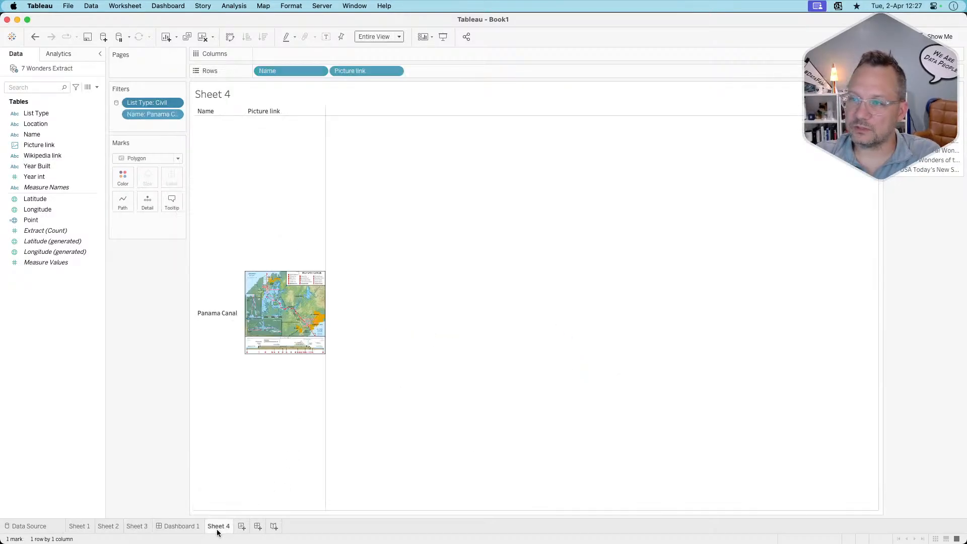
drag(154, 116, 147, 352)
click(400, 35)
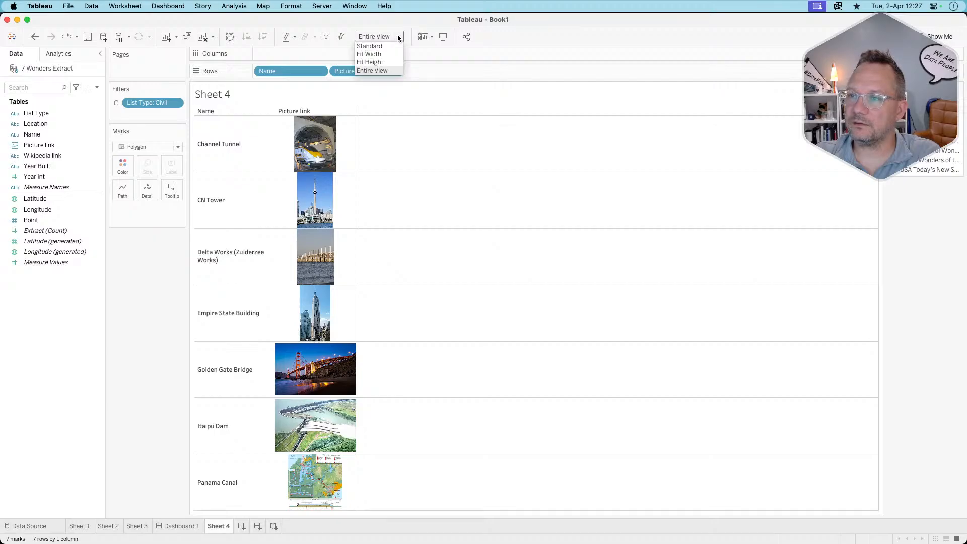
click(399, 36)
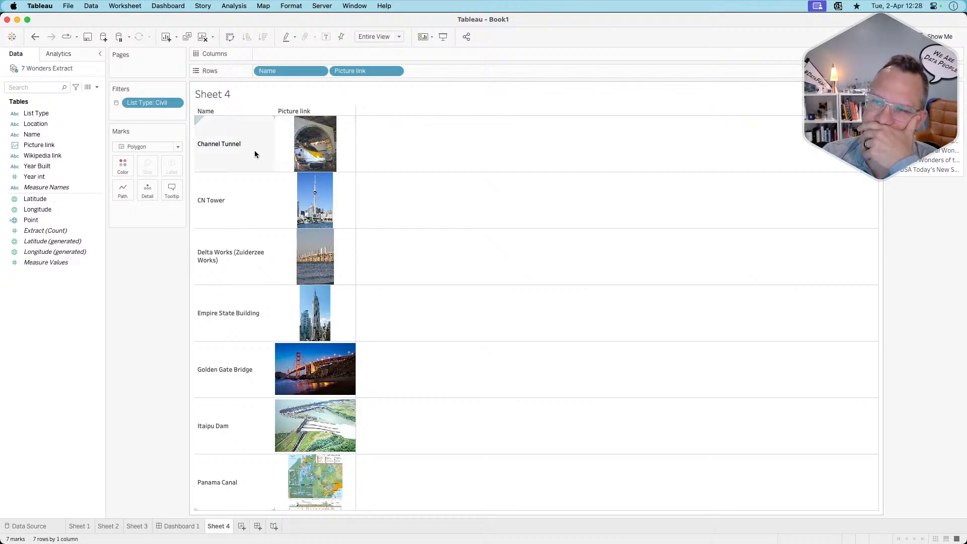
Remove the Name field from the rows of Sheet 4, leaving only Picture link
click(322, 71)
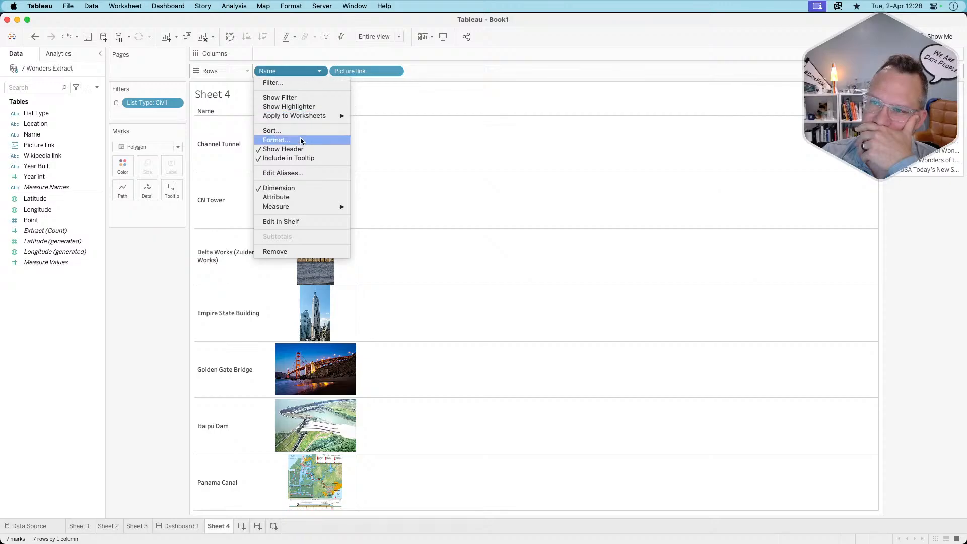
click(303, 71)
drag(290, 71, 147, 291)
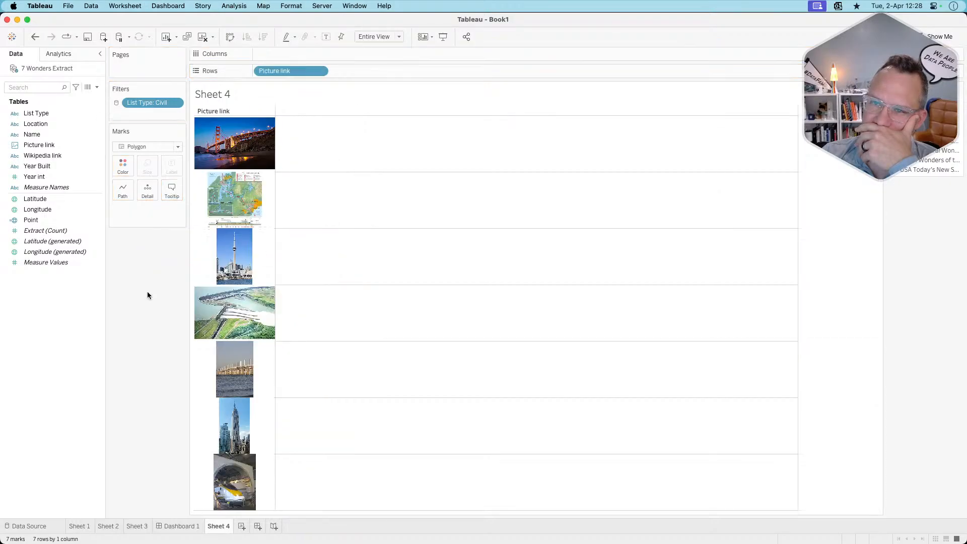
Try moving Picture link from the rows to Detail on Sheet 4, and undo the move
drag(293, 71, 150, 194)
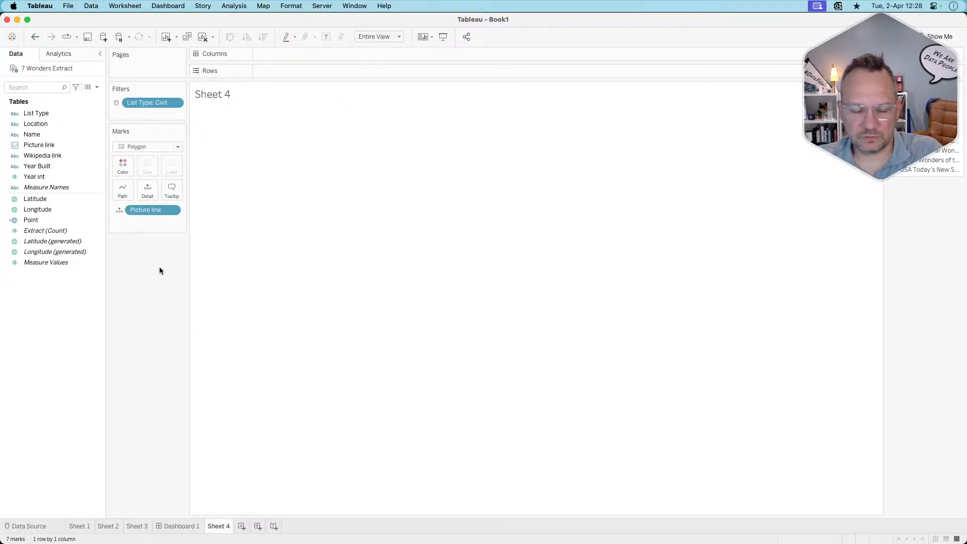
key(super+z)
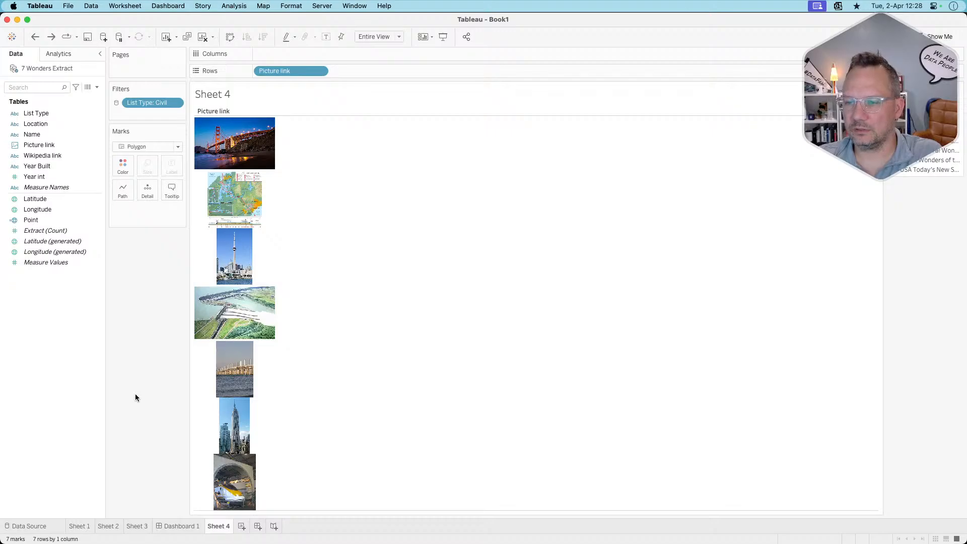
Return to Sheet 3 and check the picture tooltips of the Civil points on the map
click(175, 528)
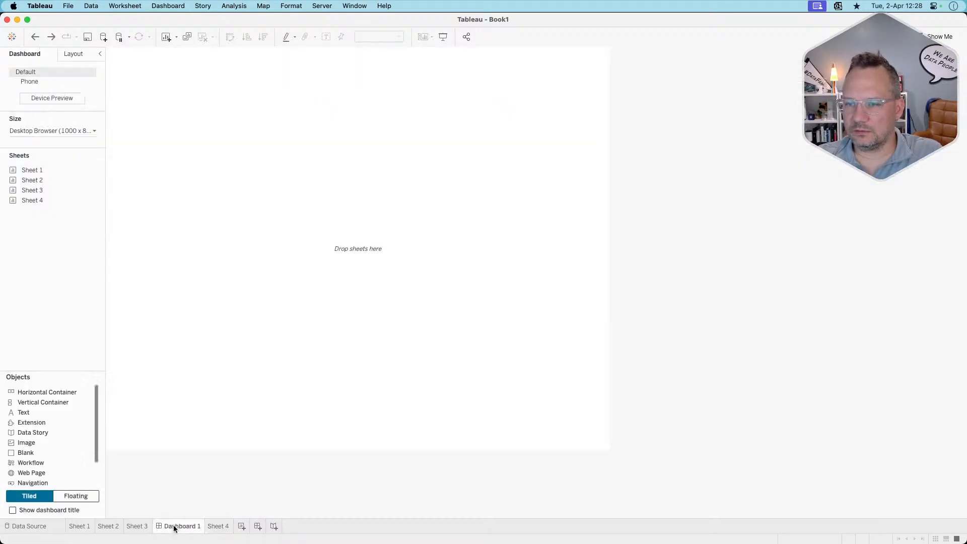
click(139, 527)
mouse_move(269, 214)
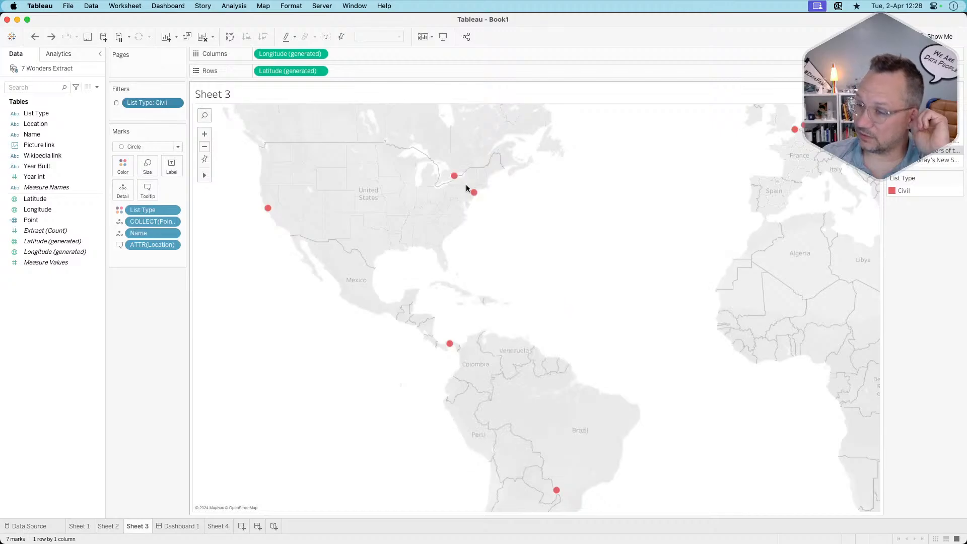
mouse_move(470, 191)
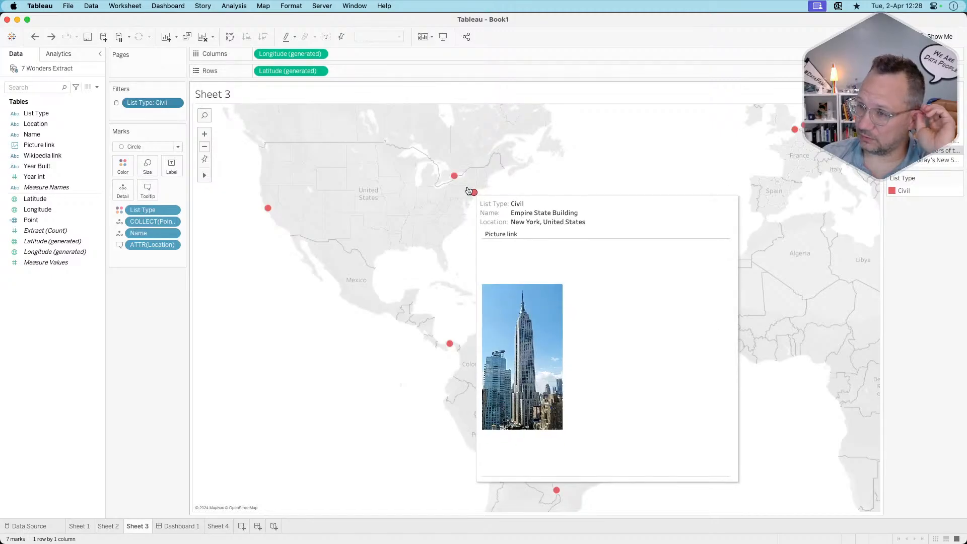
mouse_move(450, 342)
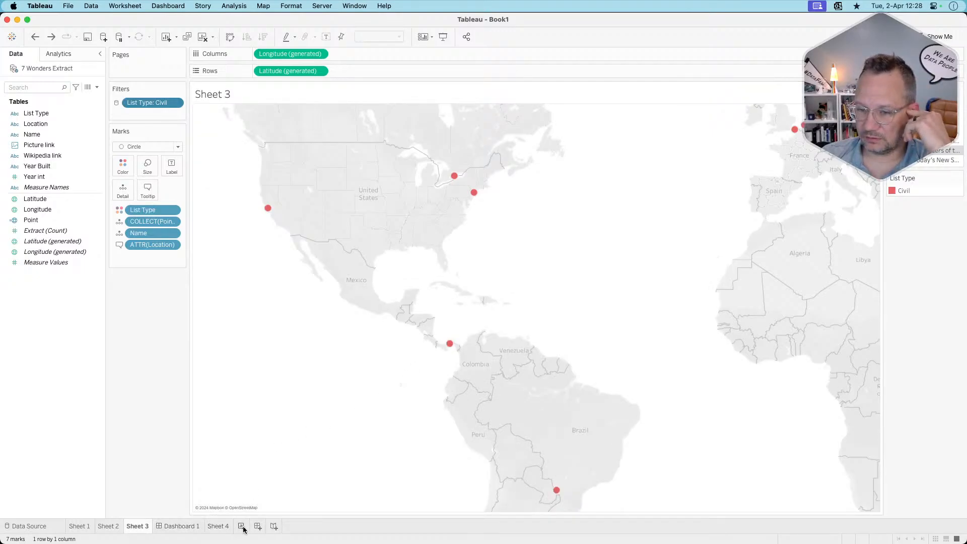
mouse_move(558, 490)
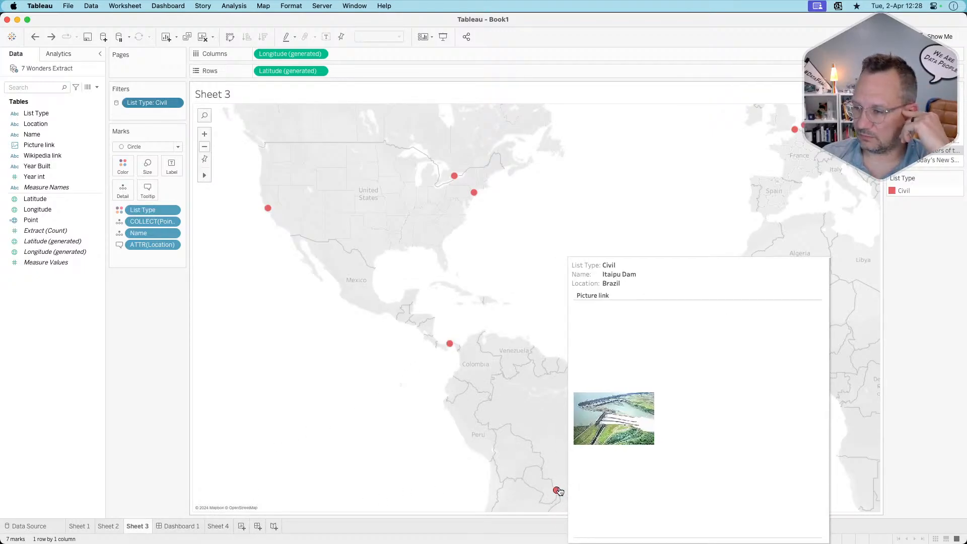
mouse_move(802, 126)
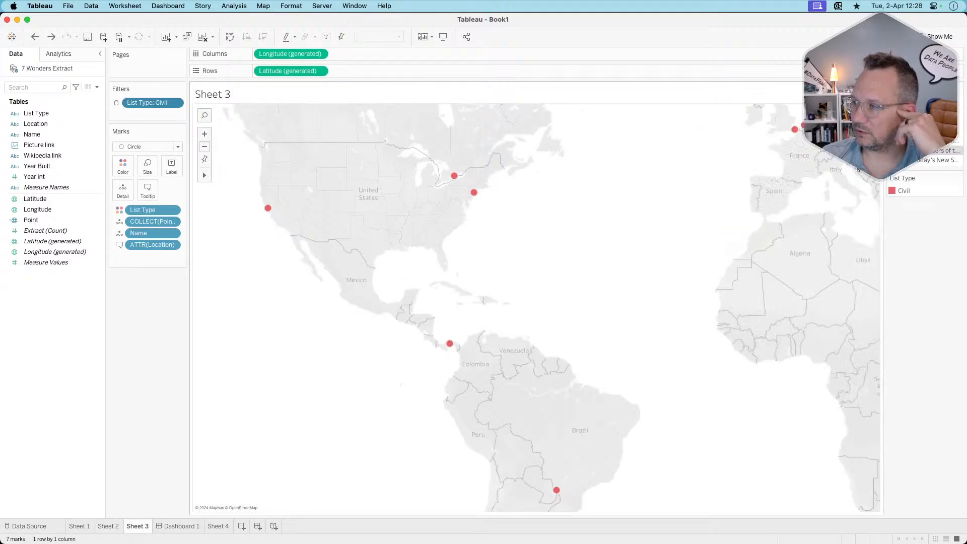
Set the List Type filter on Sheet 3 to Ancient and check the picture tooltips in Iraq and Egypt
click(902, 112)
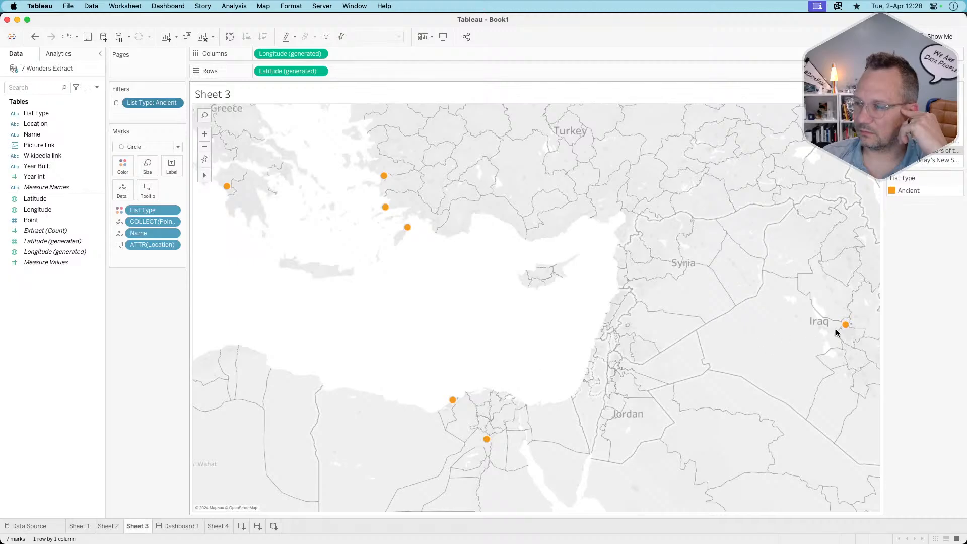
mouse_move(846, 332)
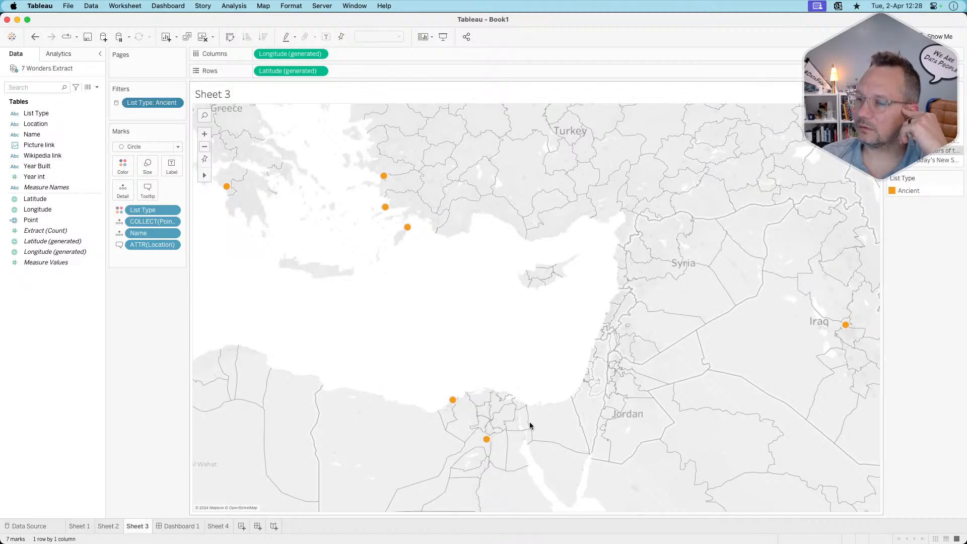
mouse_move(479, 437)
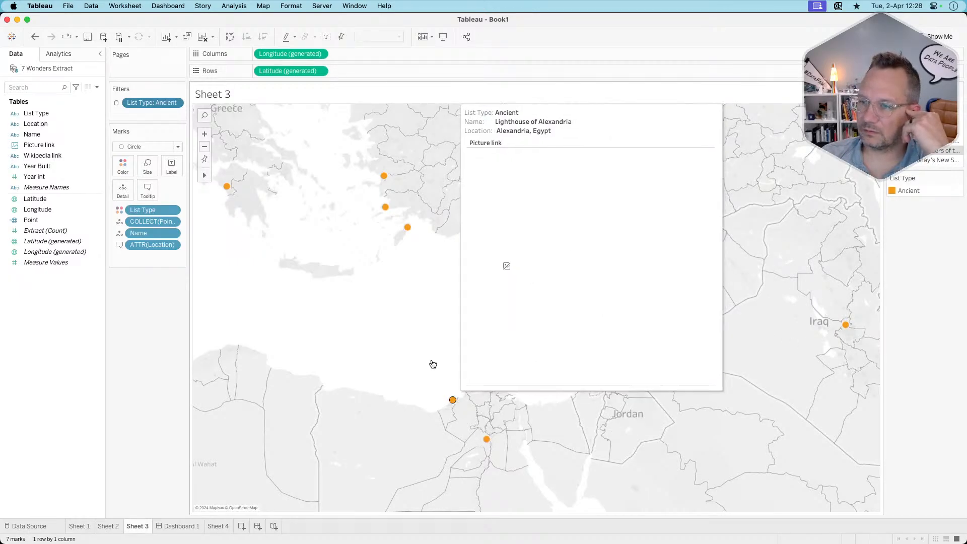
Try a maximum width and height of 100 for the Sheet 4 picture in the Sheet 3 tooltip
click(145, 198)
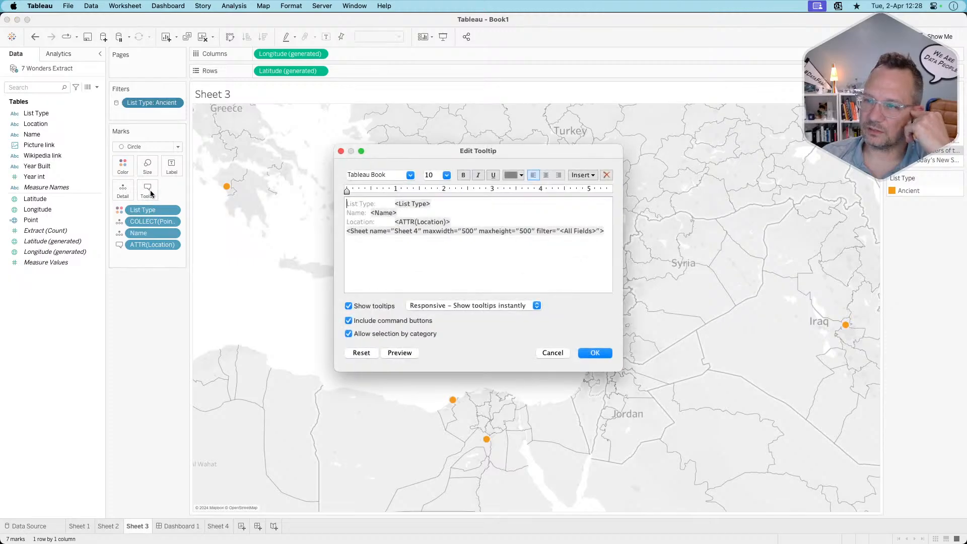
click(466, 230)
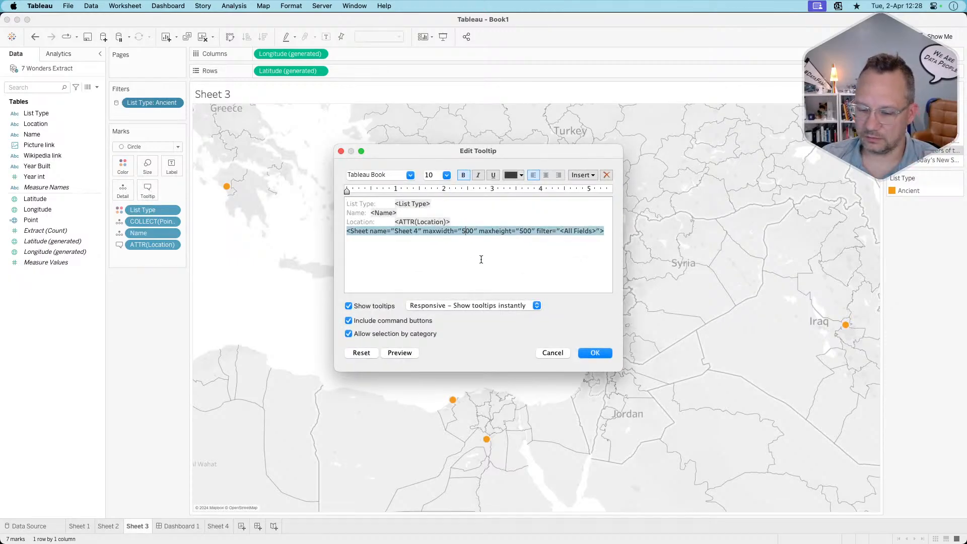
key(BackSpace)
text(1)
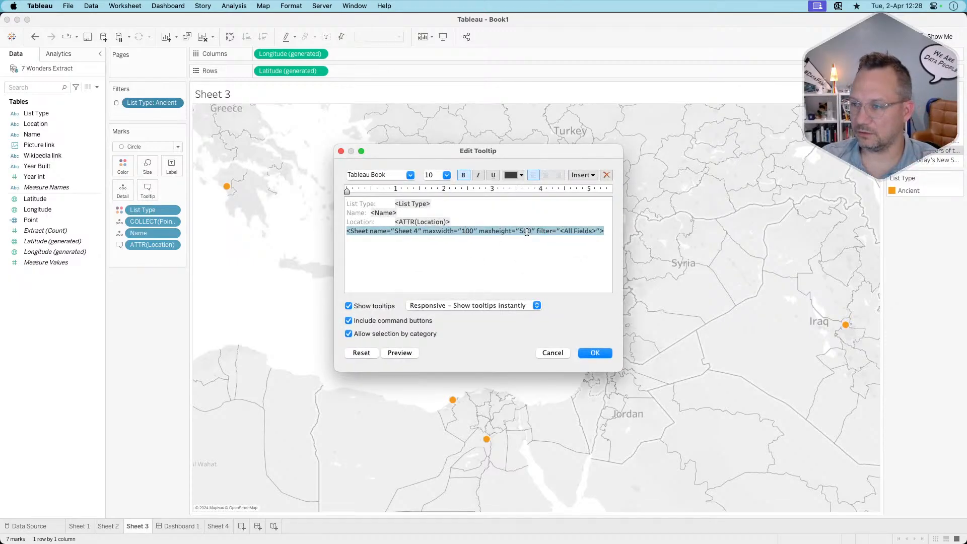
click(546, 252)
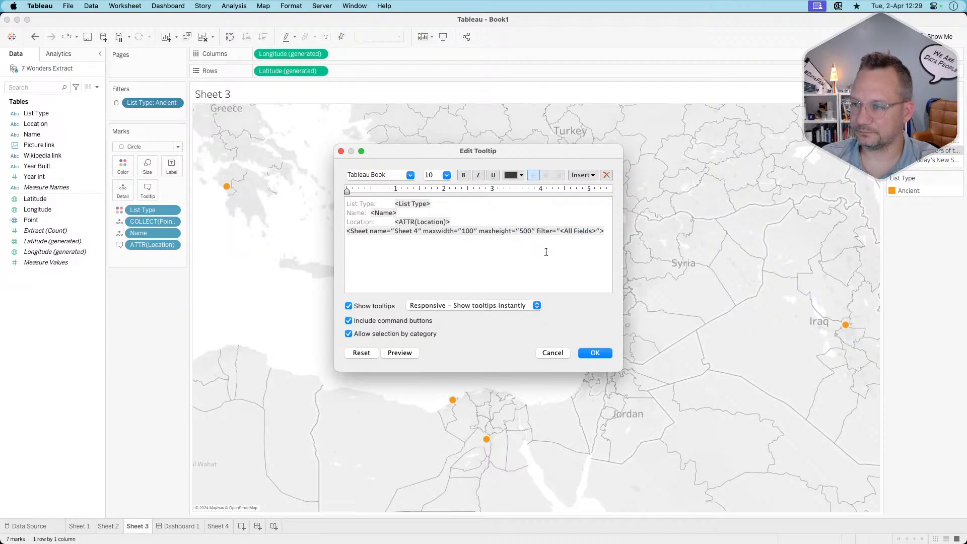
click(525, 230)
key(BackSpace)
text(1)
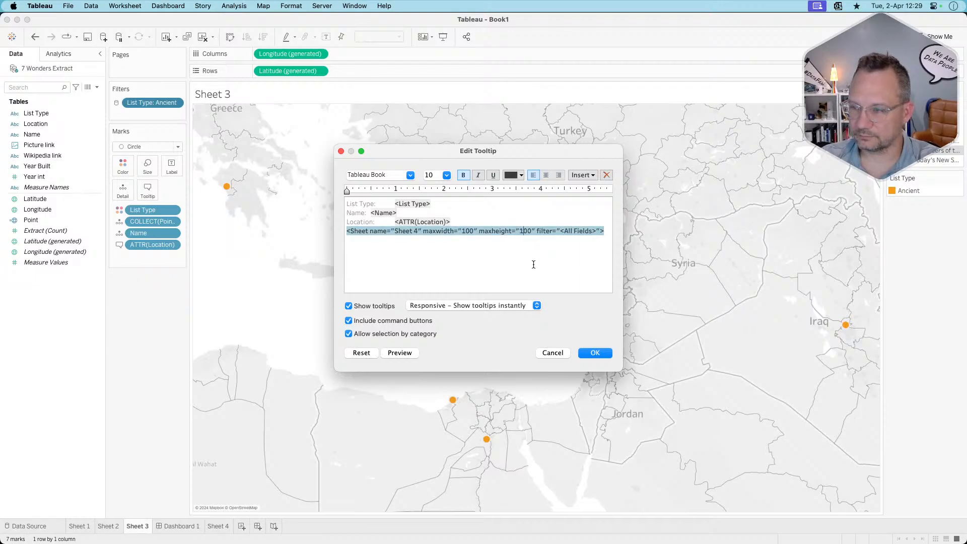
click(595, 354)
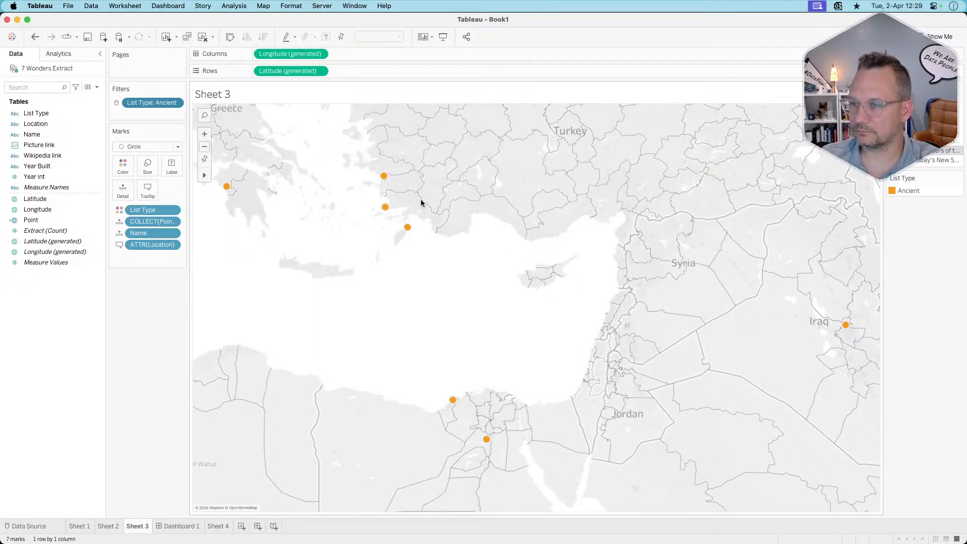
mouse_move(409, 229)
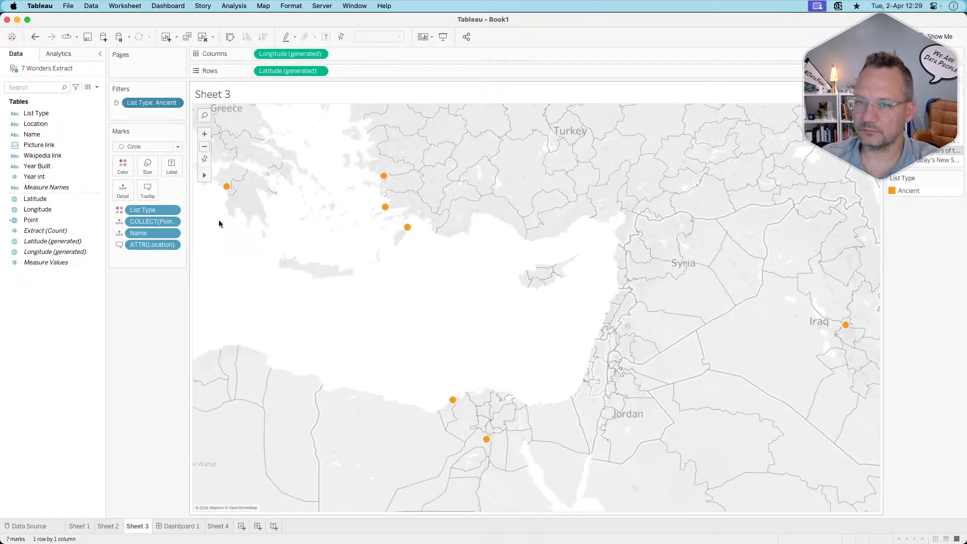
Set the embedded Sheet 4's maximum width and maximum height to 200 in the Sheet 3 tooltip
click(148, 191)
triple_click(467, 229)
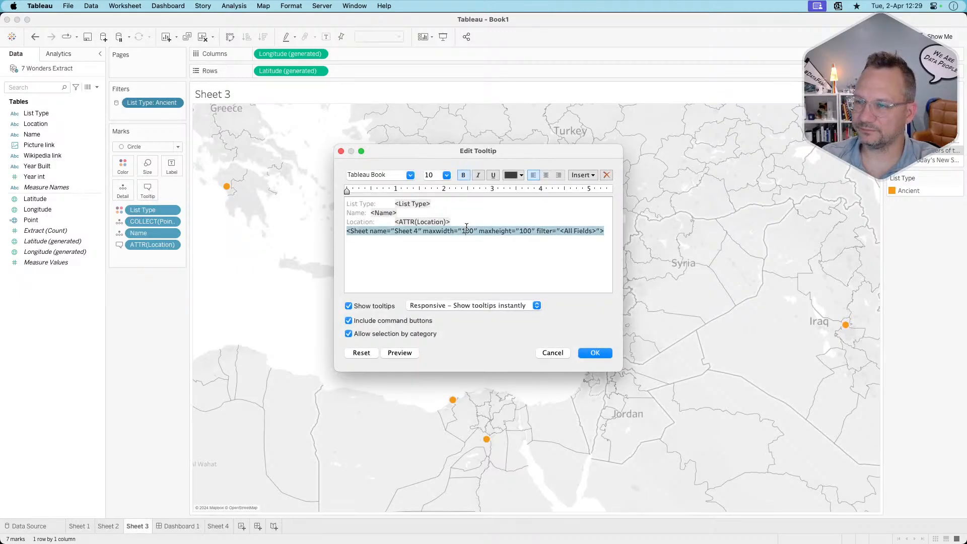
key(BackSpace)
text(2)
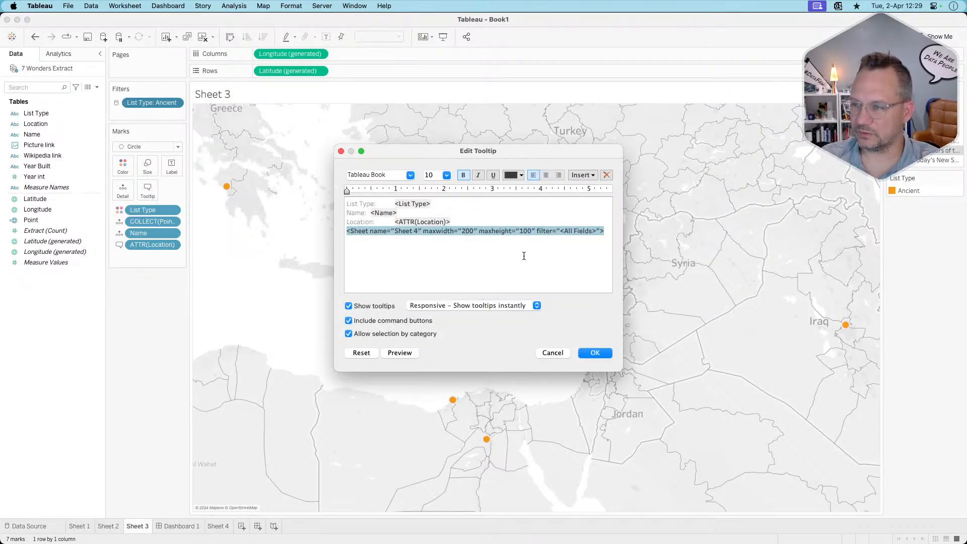
click(526, 232)
key(BackSpace)
text(2)
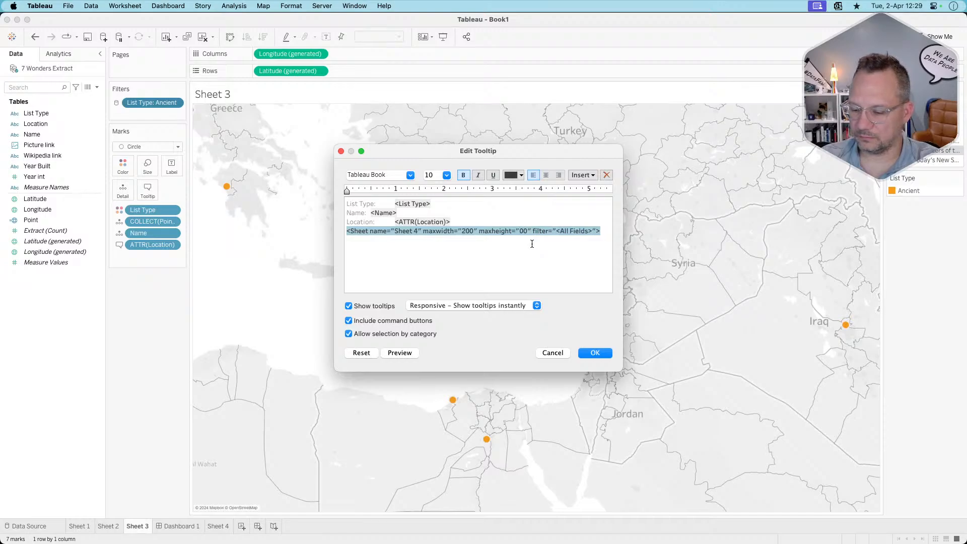
click(592, 353)
Check the resized picture tooltips of the Ancient points across Greece, Egypt and Iraq
mouse_move(407, 228)
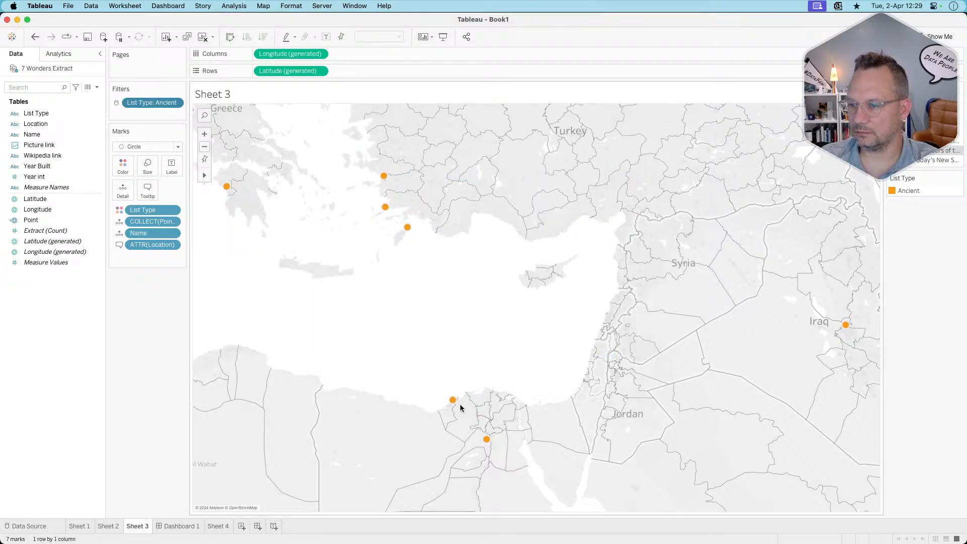
mouse_move(455, 403)
mouse_move(486, 446)
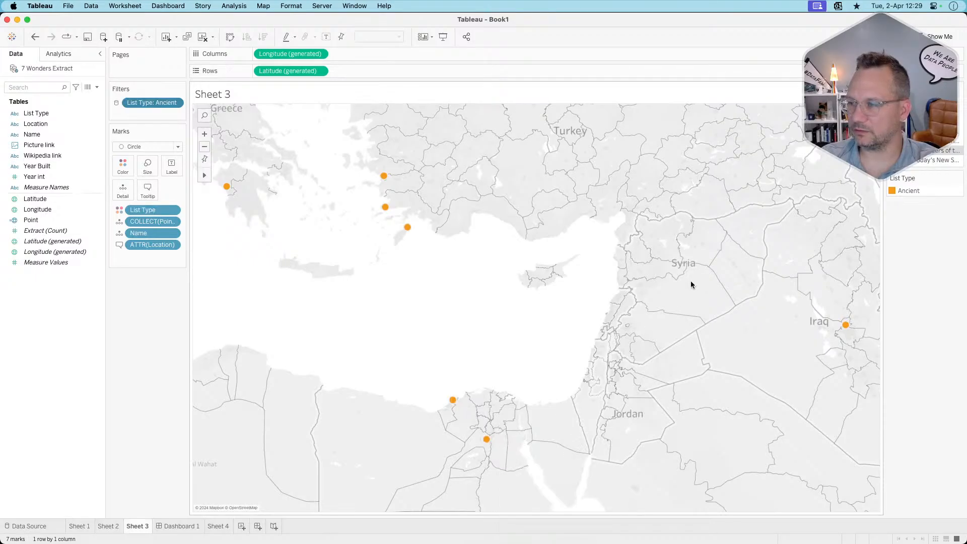
mouse_move(839, 325)
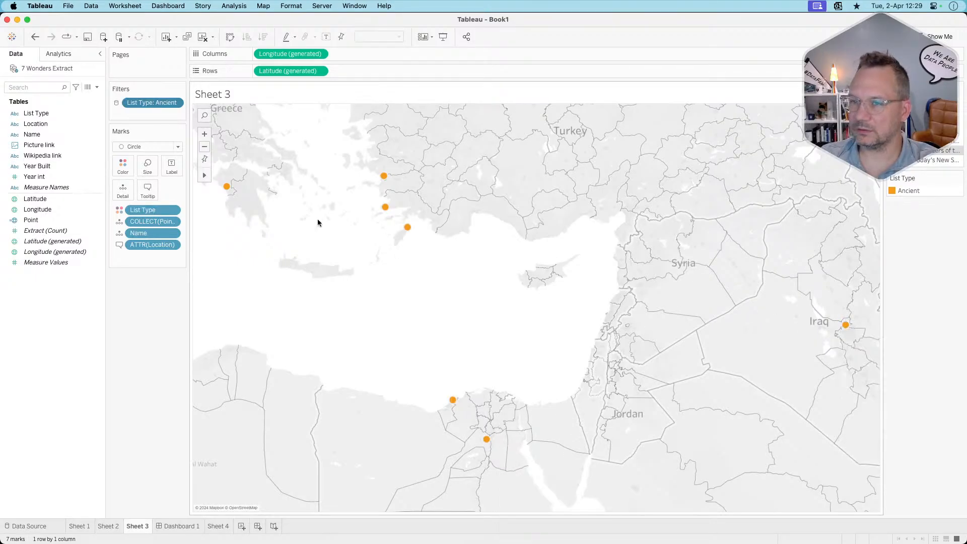
mouse_move(227, 187)
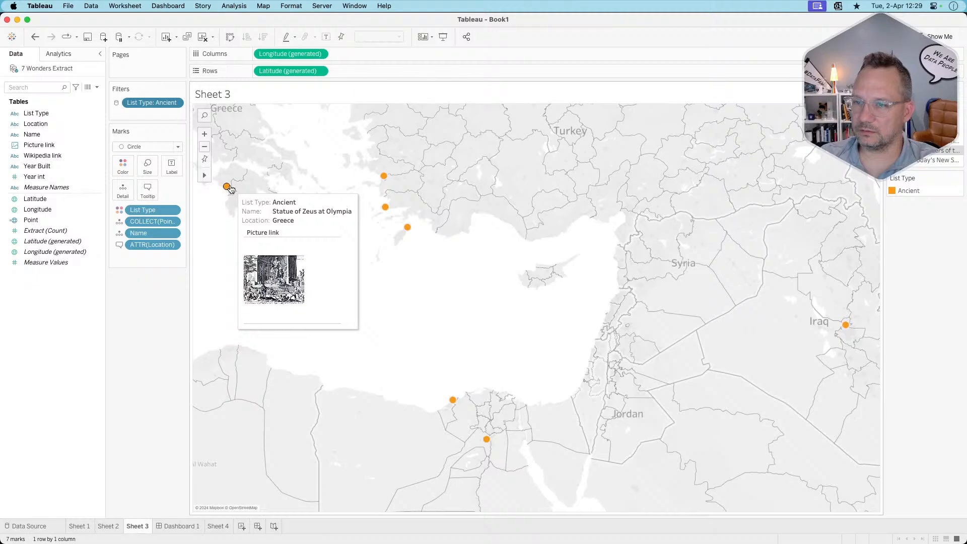
Create a string parameter named Picture Link that allows all values
mouse_move(384, 179)
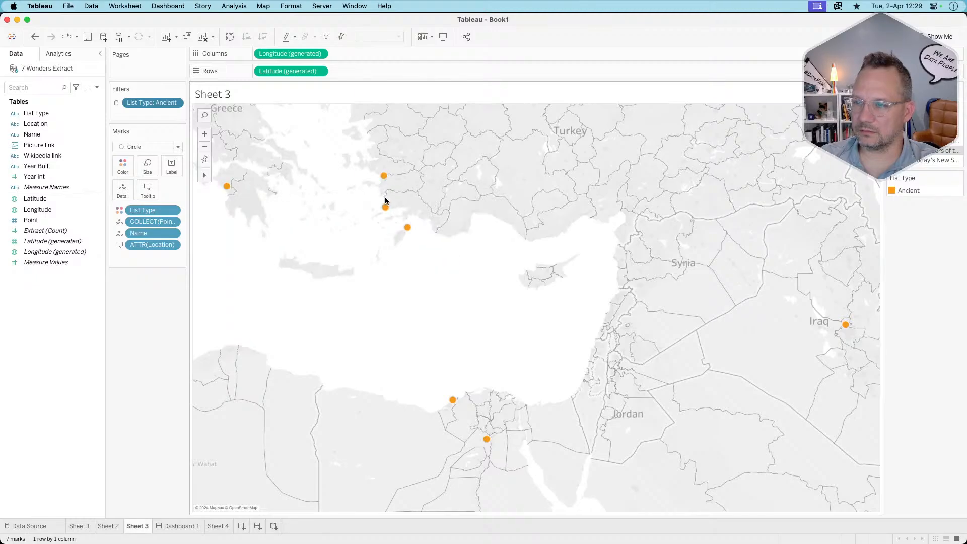
mouse_move(386, 211)
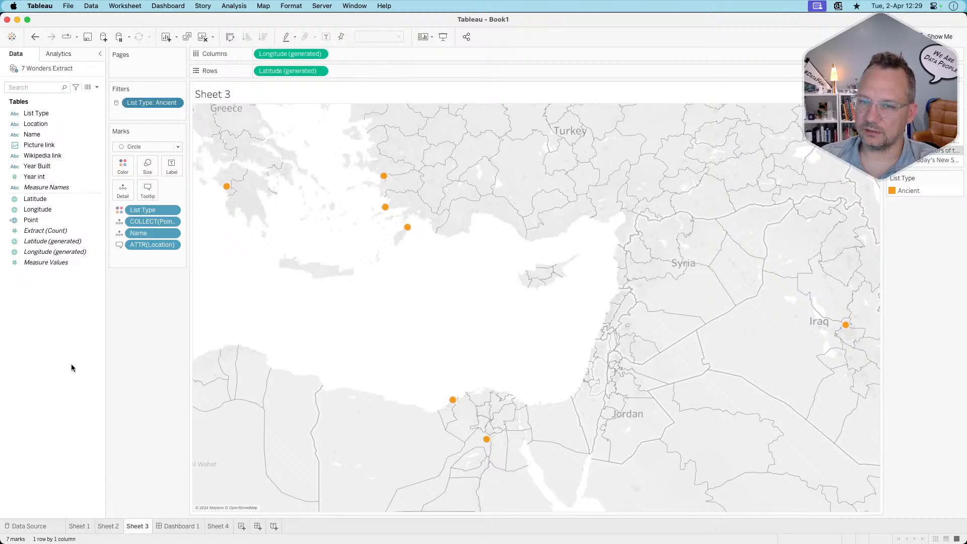
right_click(71, 318)
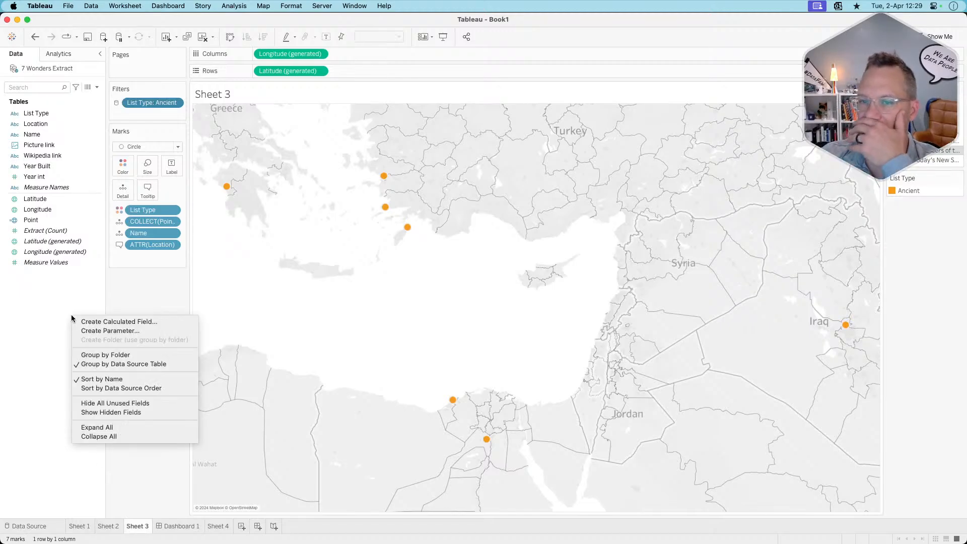
click(92, 332)
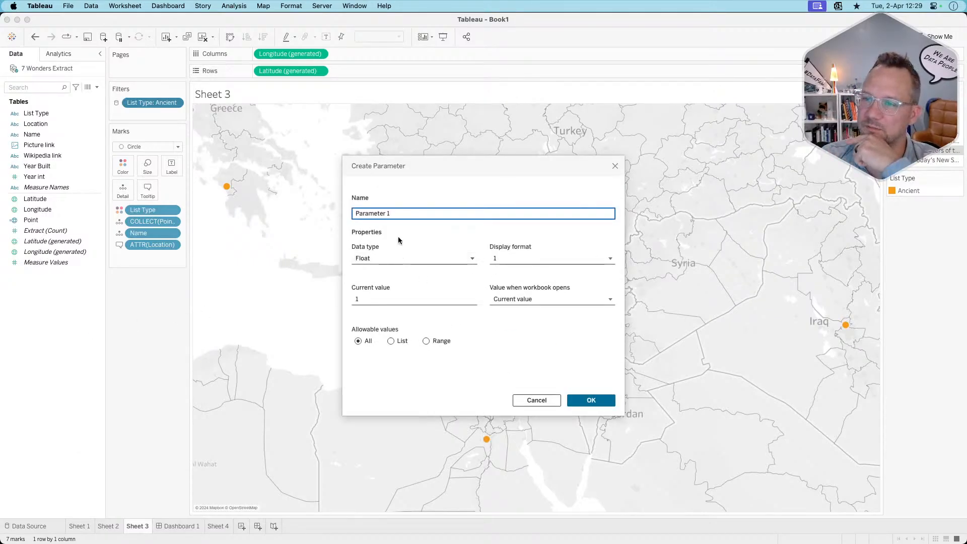
triple_click(398, 213)
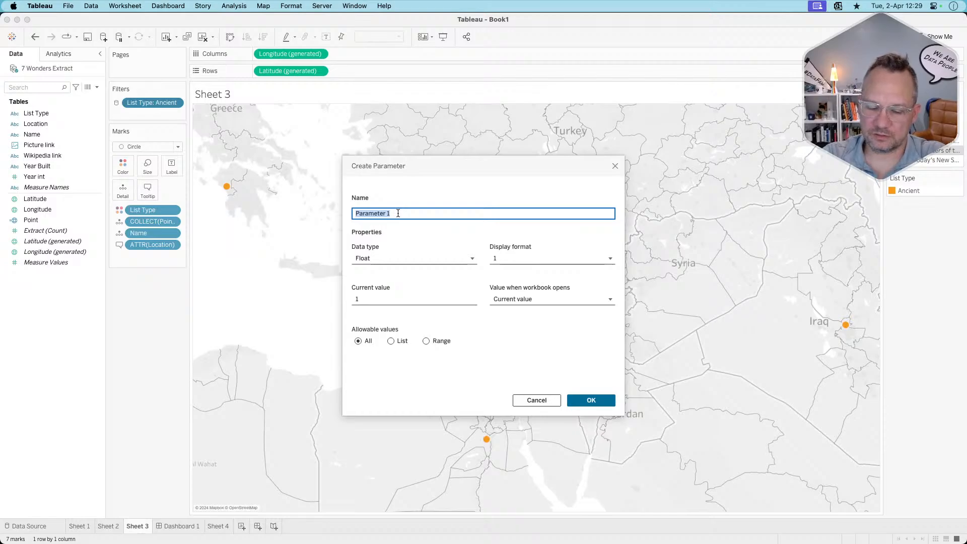
text(Picture Link)
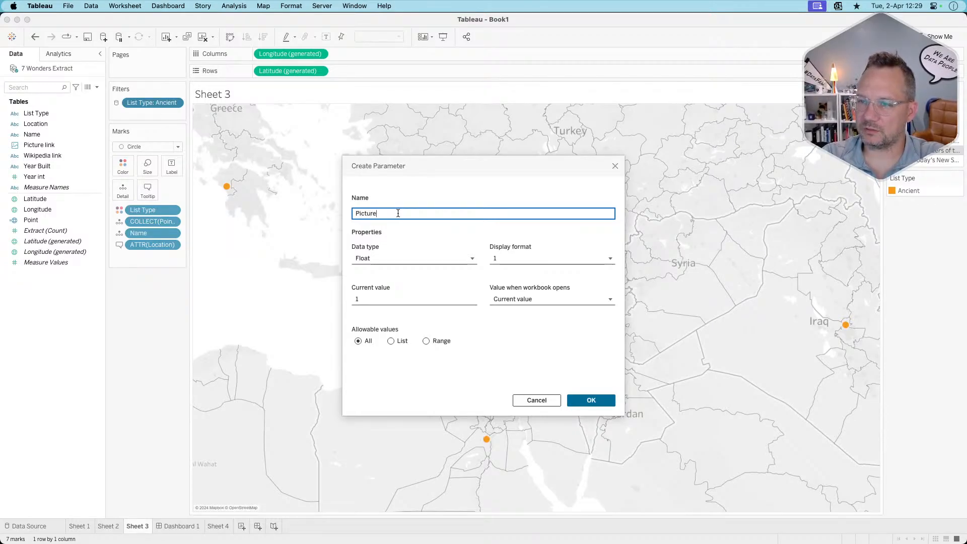
click(380, 259)
click(375, 297)
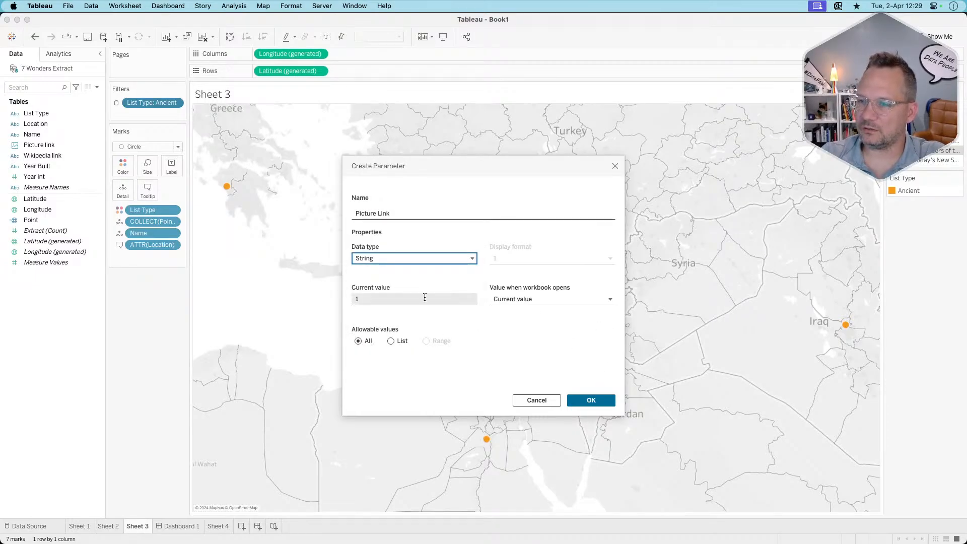
click(591, 401)
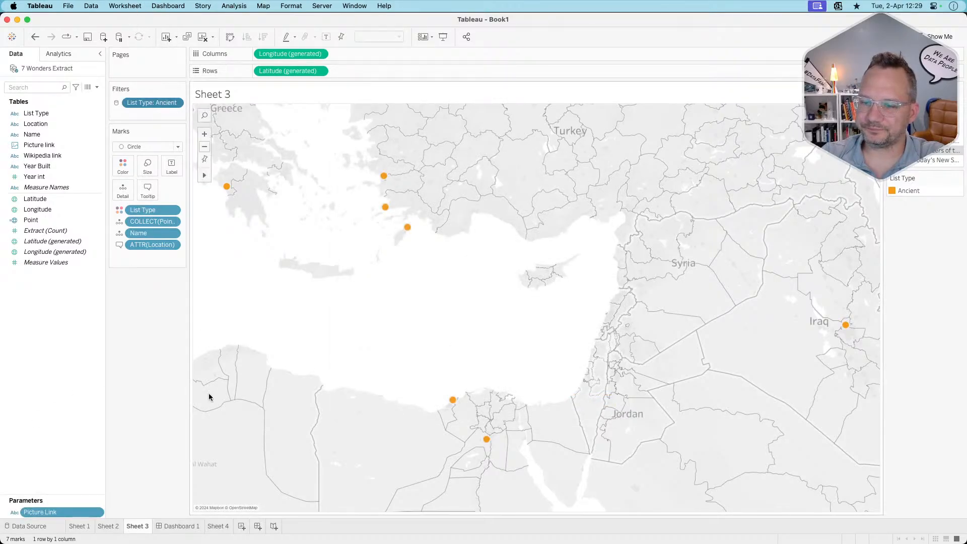
Add Sheet 3 to Dashboard 1 and place a web page object beneath the map, using the Picture Link parameter as its URL
click(186, 527)
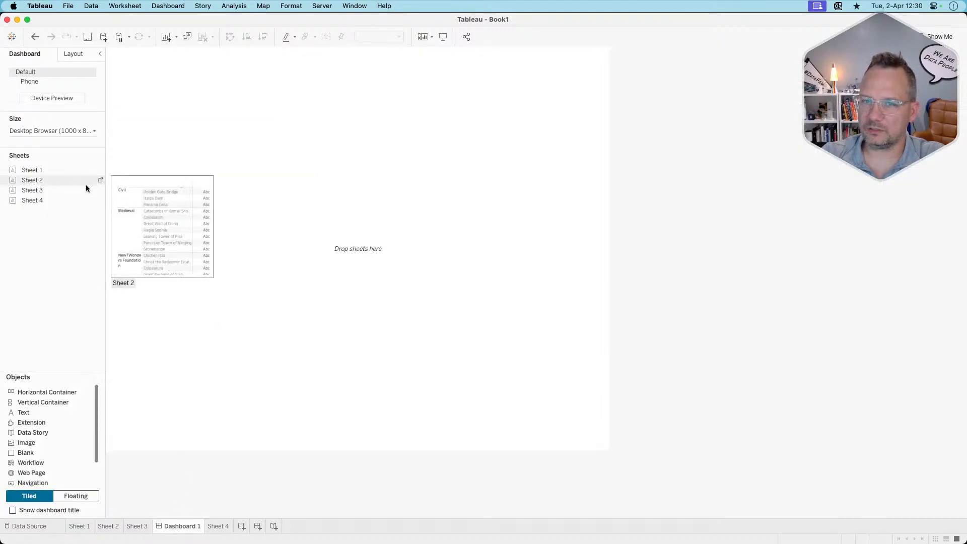
double_click(55, 192)
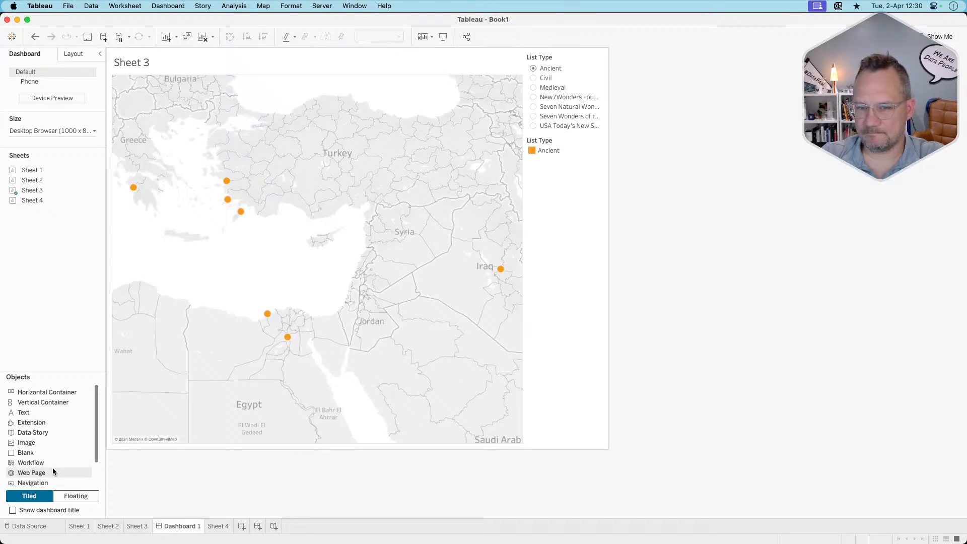
mouse_move(53, 469)
mouse_down()
mouse_move(453, 261)
mouse_move(544, 279)
mouse_move(387, 255)
mouse_move(320, 292)
mouse_move(291, 288)
mouse_up()
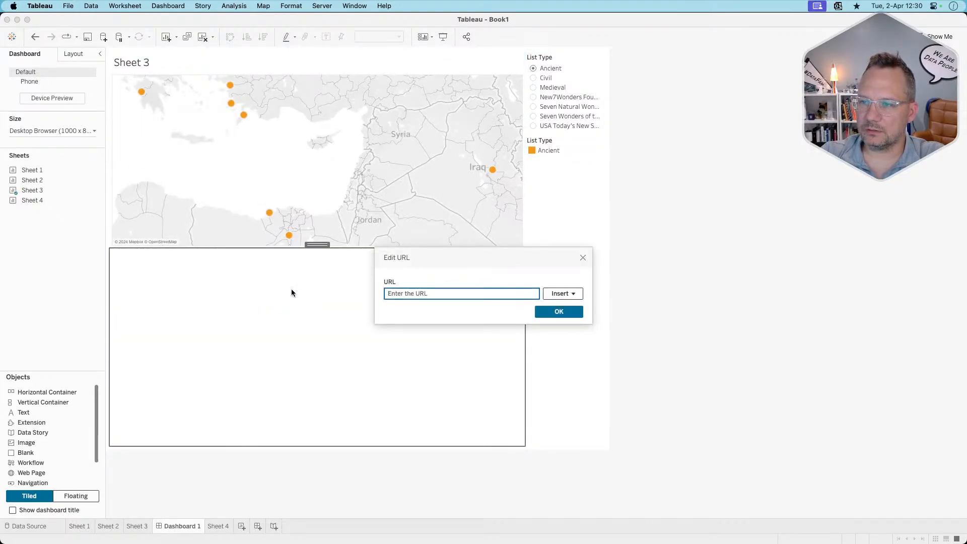
click(578, 294)
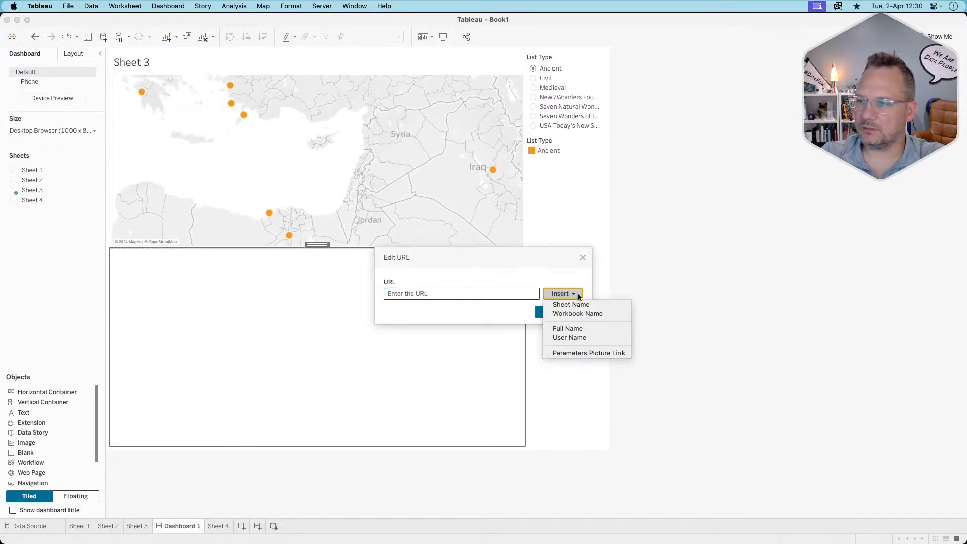
click(584, 353)
click(559, 312)
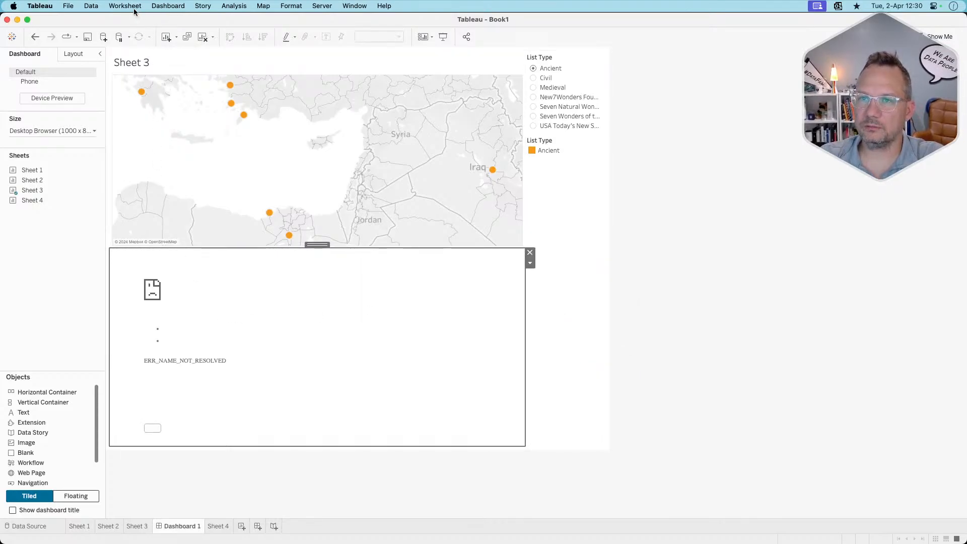
Add a change-parameter action to Dashboard 1 that runs on hover from Sheet 3 and targets the Picture Link parameter
click(172, 6)
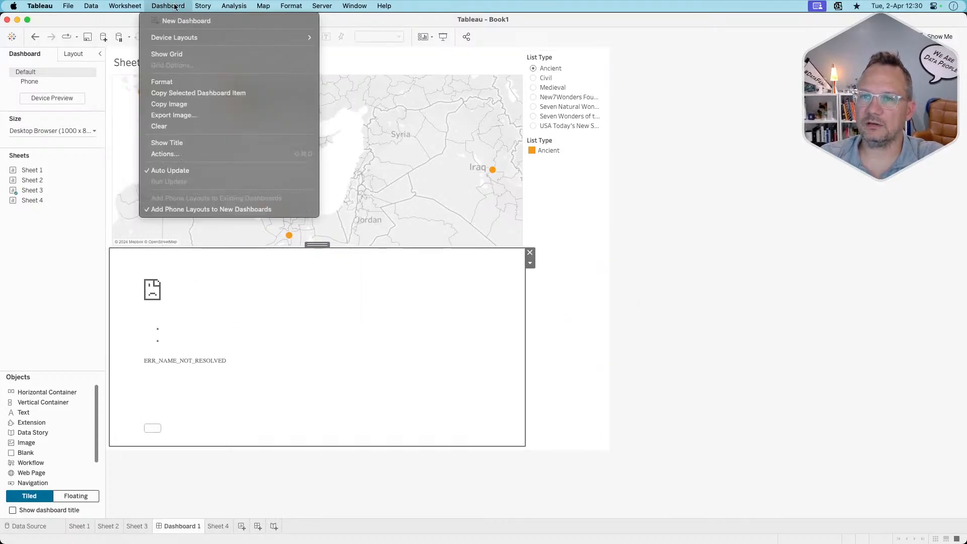
click(179, 153)
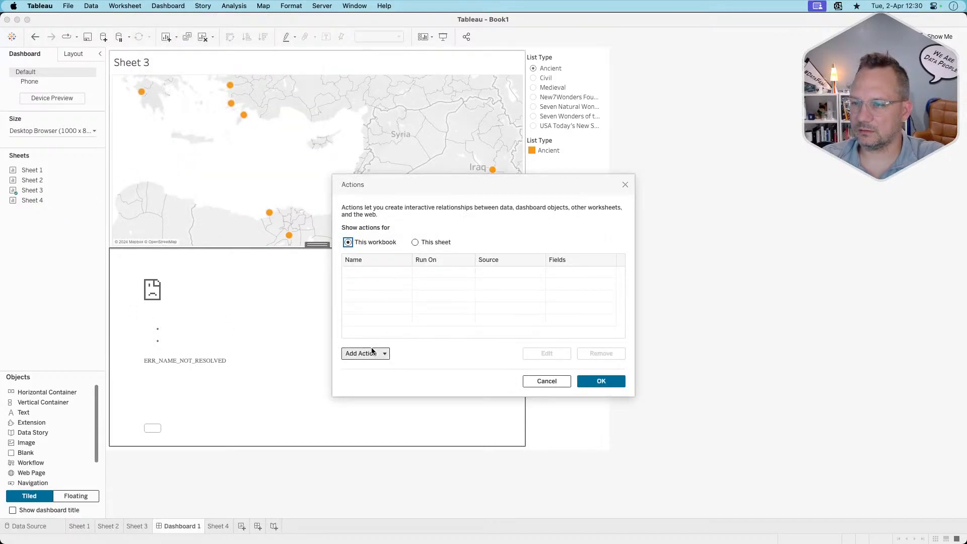
click(370, 355)
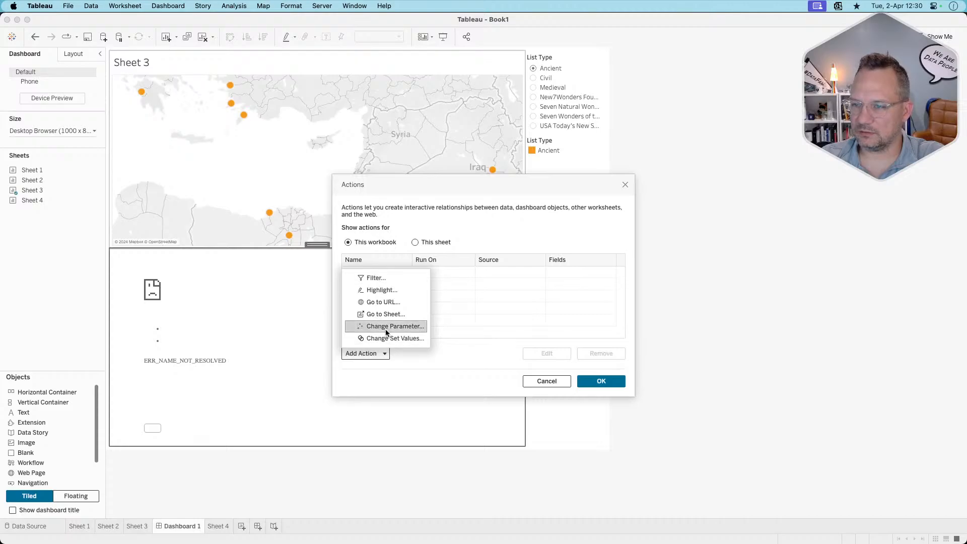
click(385, 328)
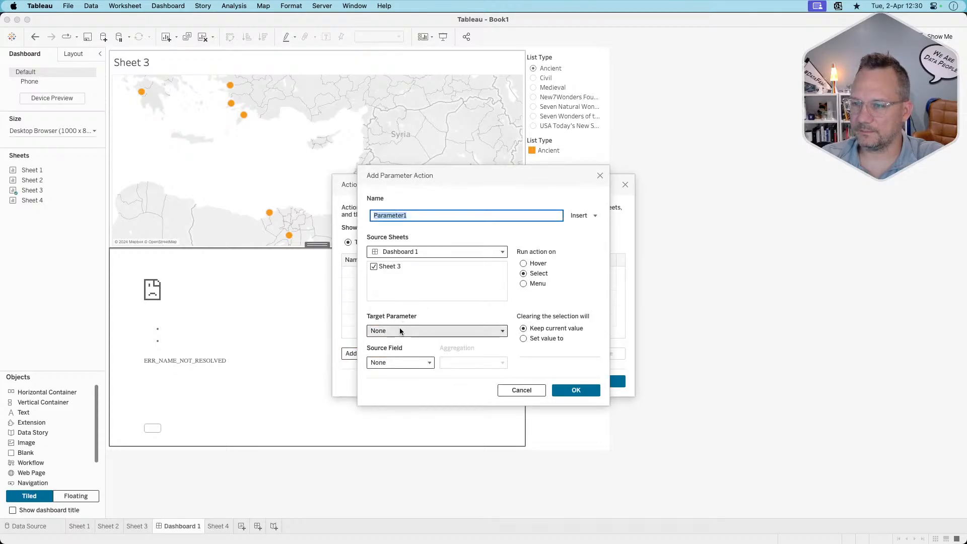
click(400, 331)
click(410, 357)
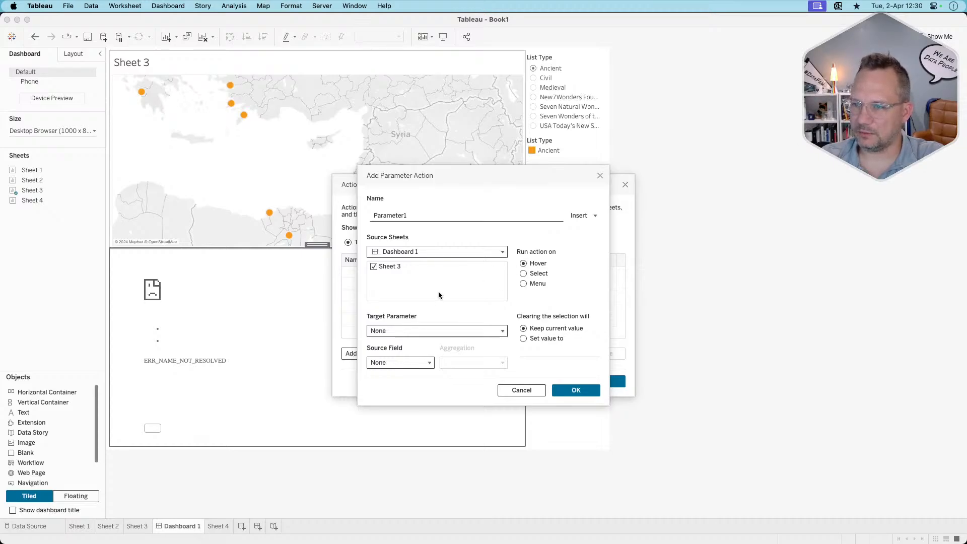
click(395, 330)
click(404, 358)
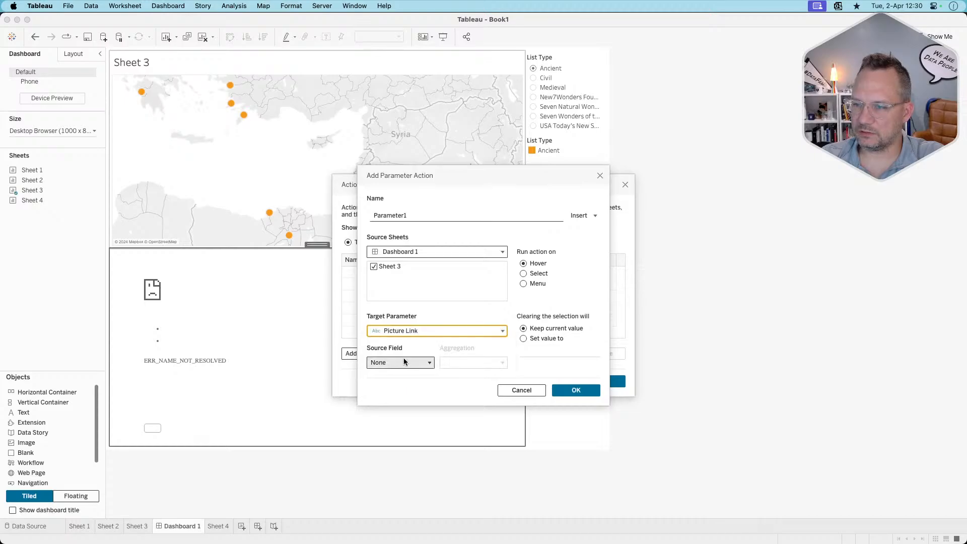
click(401, 362)
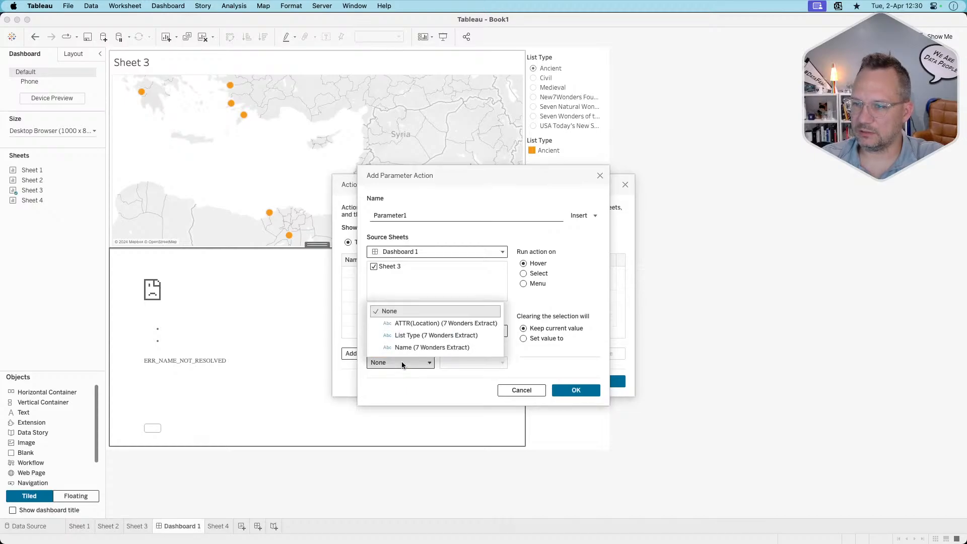
click(431, 376)
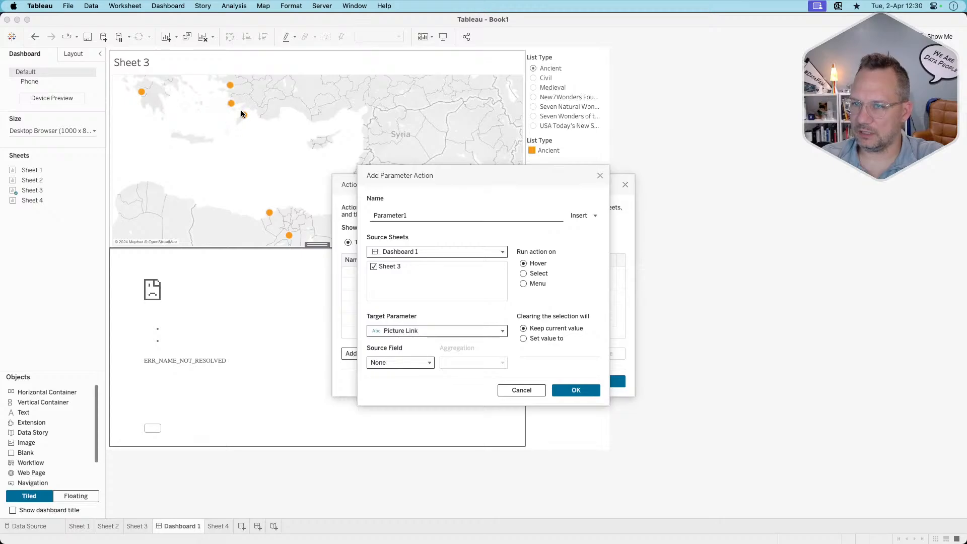
click(532, 389)
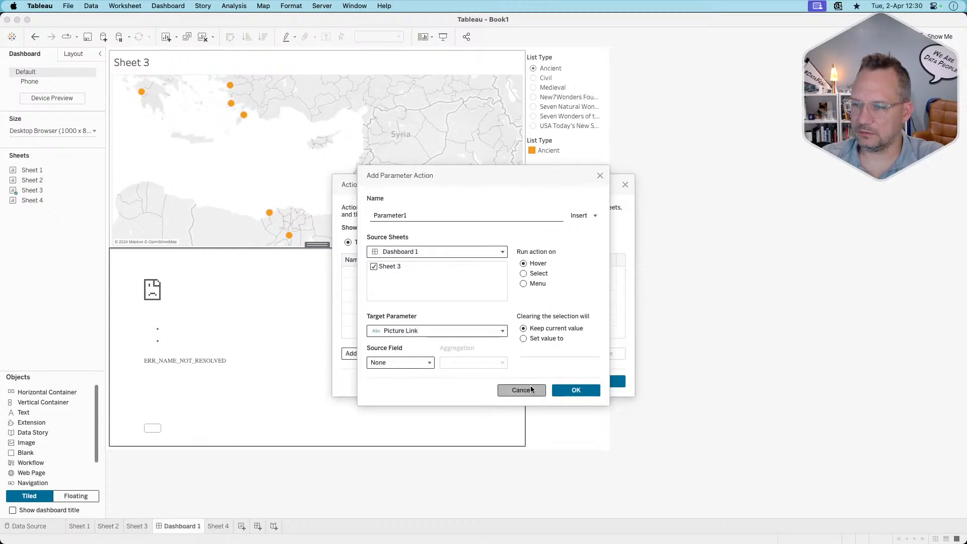
click(578, 392)
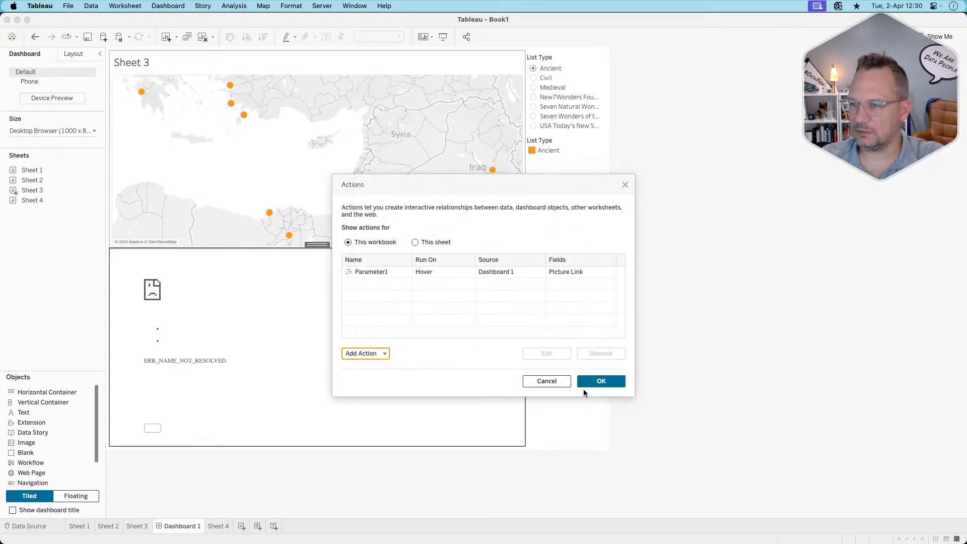
click(605, 382)
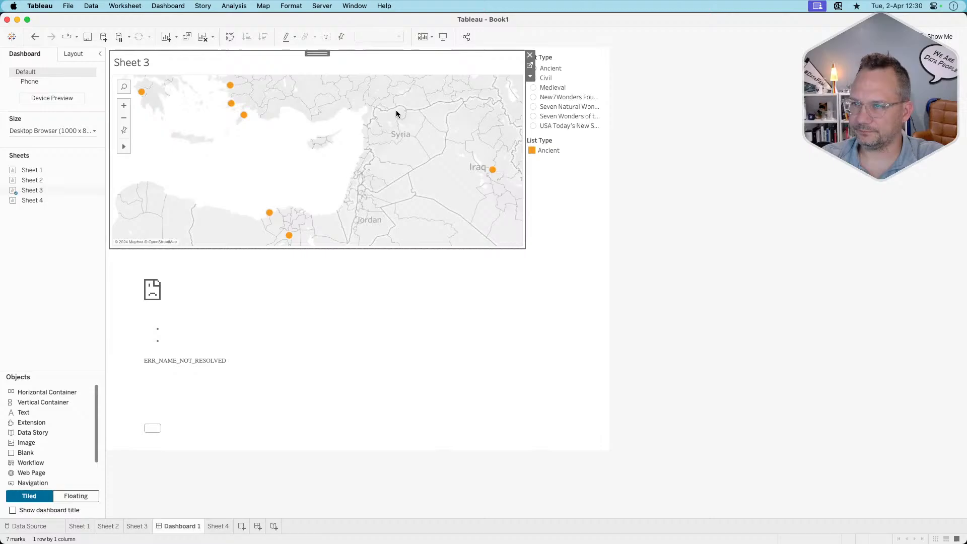
Go to Sheet 3 from the dashboard and add the Picture link field to the map marks' detail
click(531, 65)
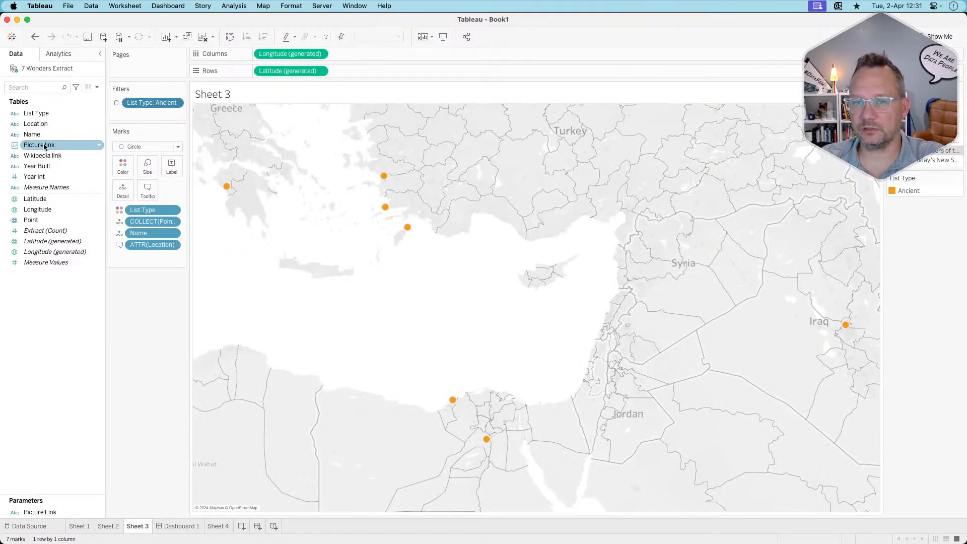
drag(54, 146, 120, 189)
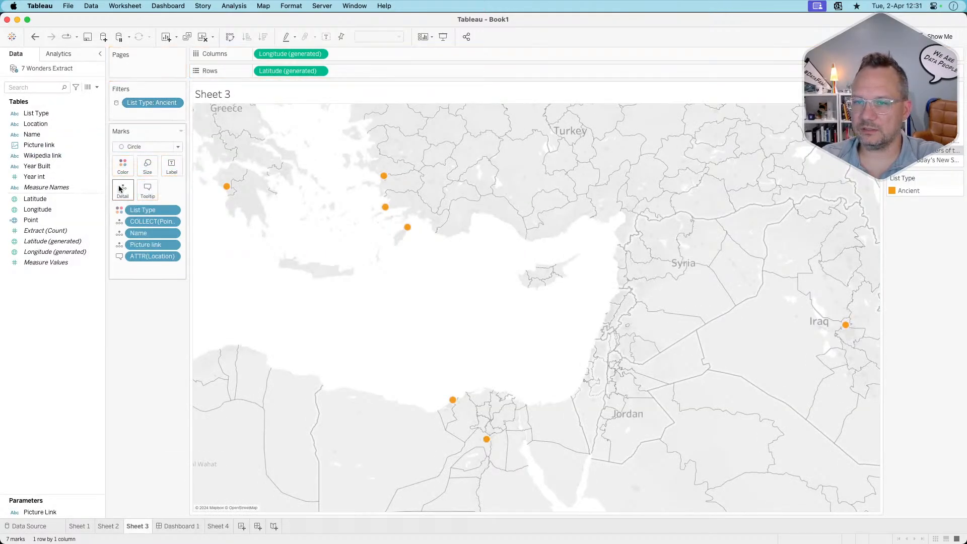
click(172, 245)
click(171, 322)
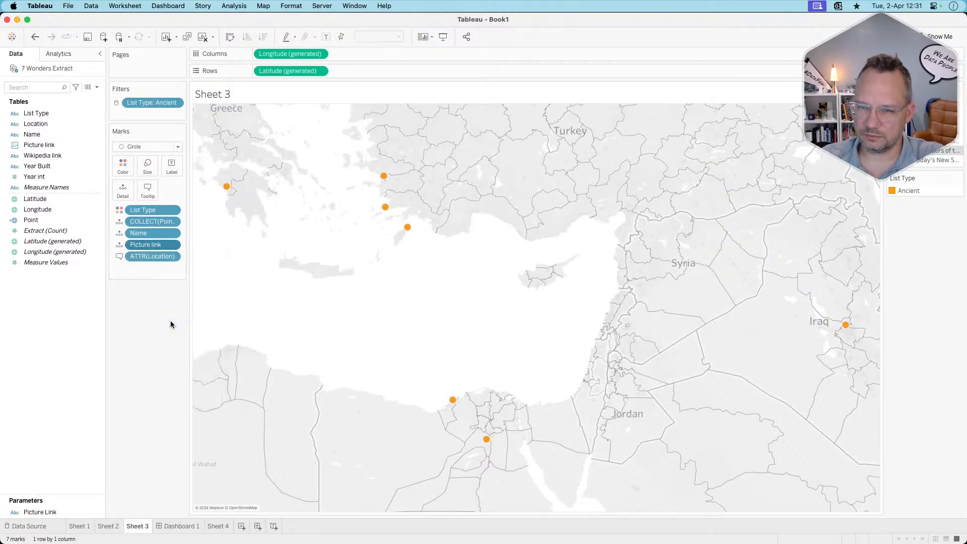
Delete everything after the Location line from the map's tooltip and apply the change
click(148, 189)
click(448, 222)
drag(450, 222, 732, 244)
key(BackSpace)
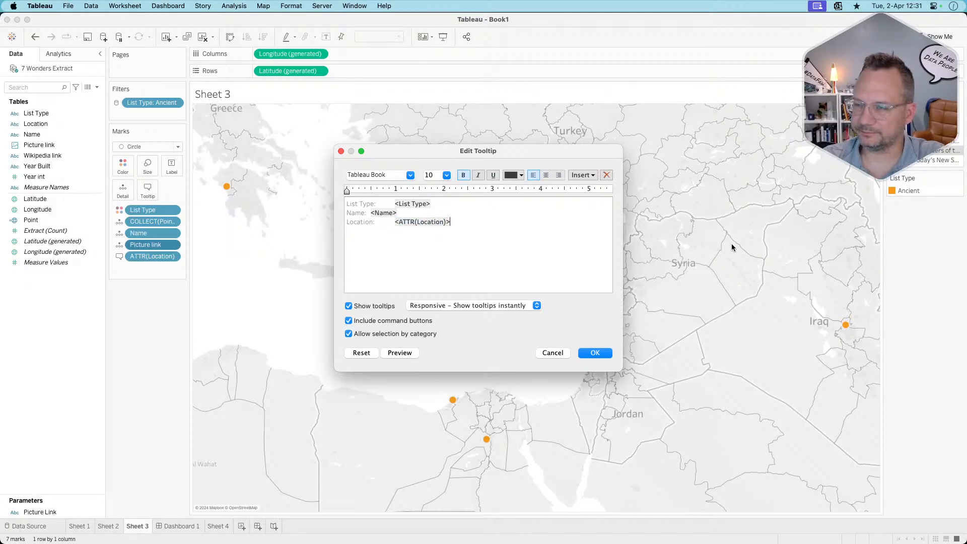
click(595, 353)
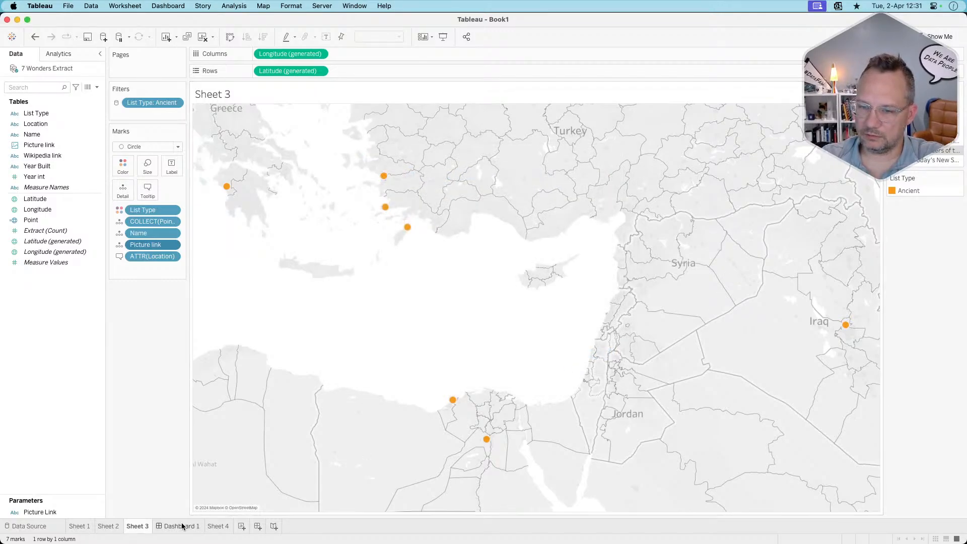
Edit Dashboard 1's parameter action so that it uses the Picture link field as its source field
click(183, 527)
click(234, 6)
mouse_move(168, 4)
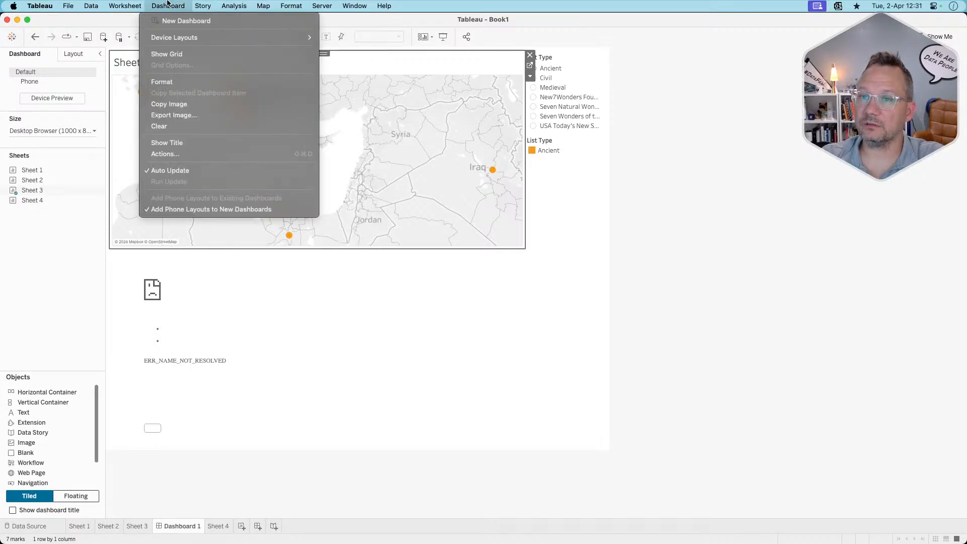
click(177, 151)
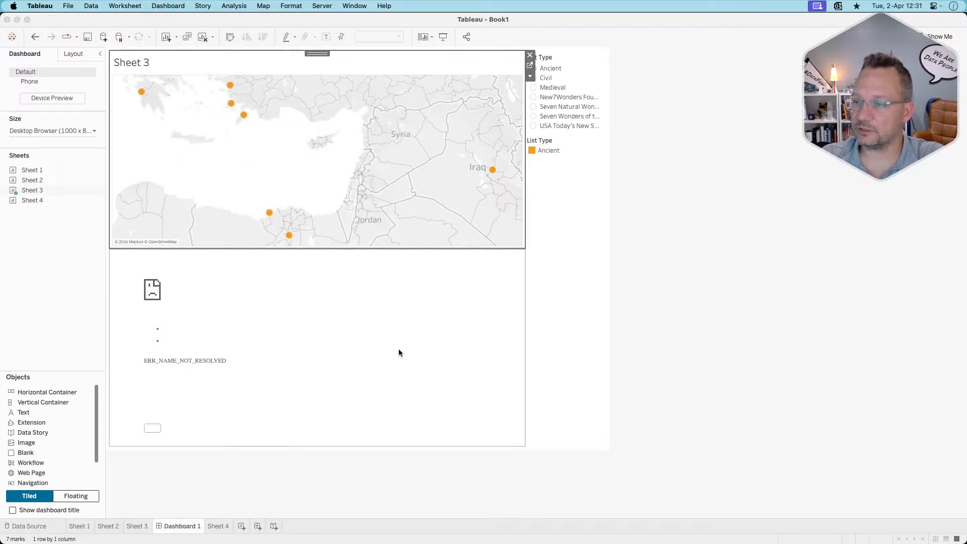
click(385, 272)
double_click(384, 272)
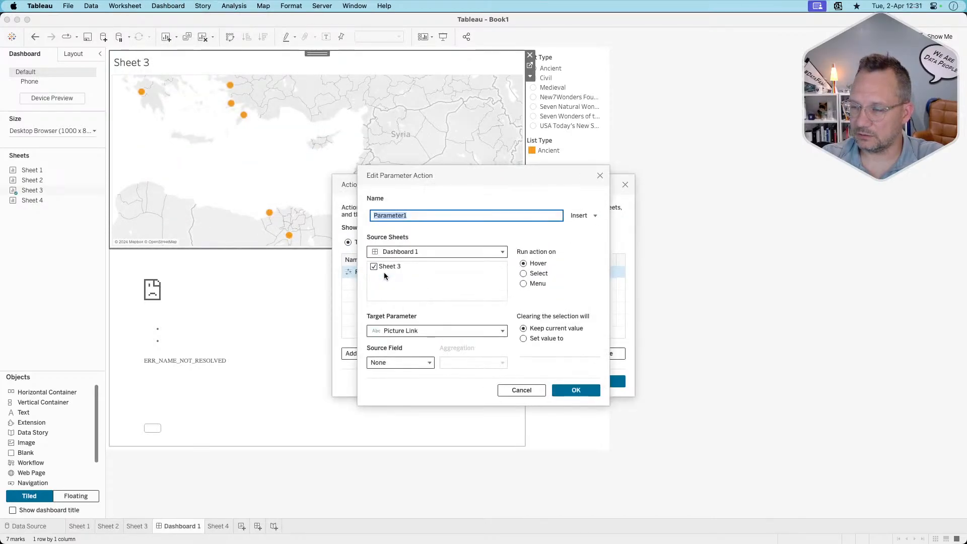
click(391, 358)
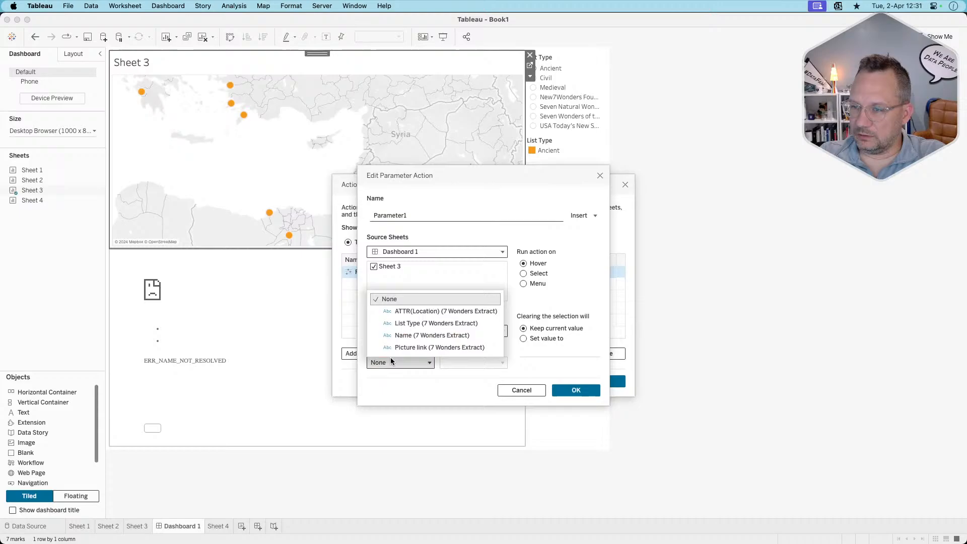
click(471, 346)
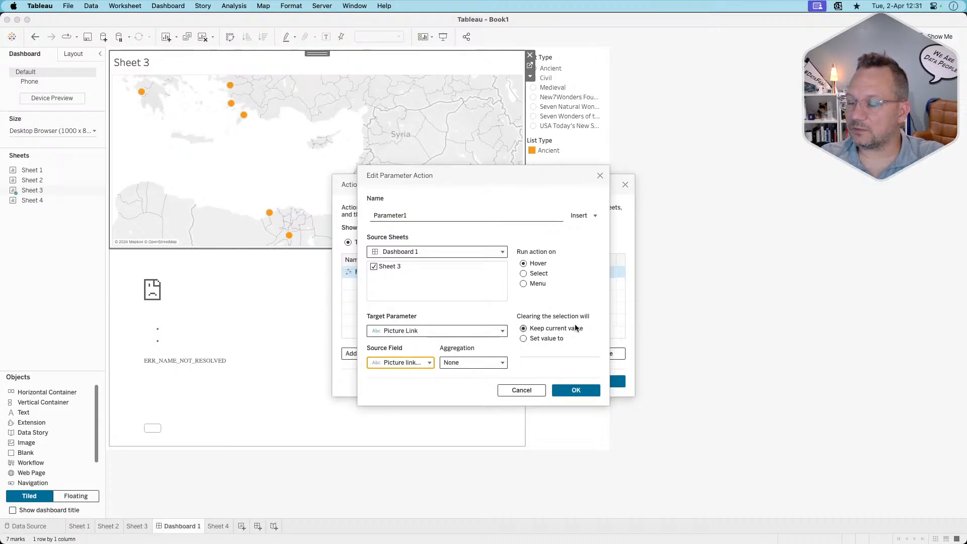
Rename Dashboard 1's parameter action to Change picture and apply the change
double_click(414, 214)
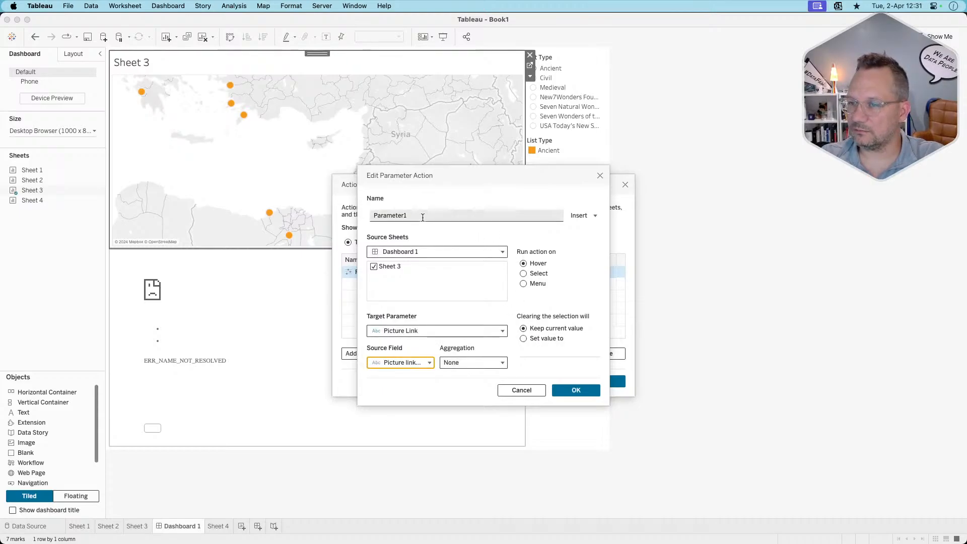
text(CHange)
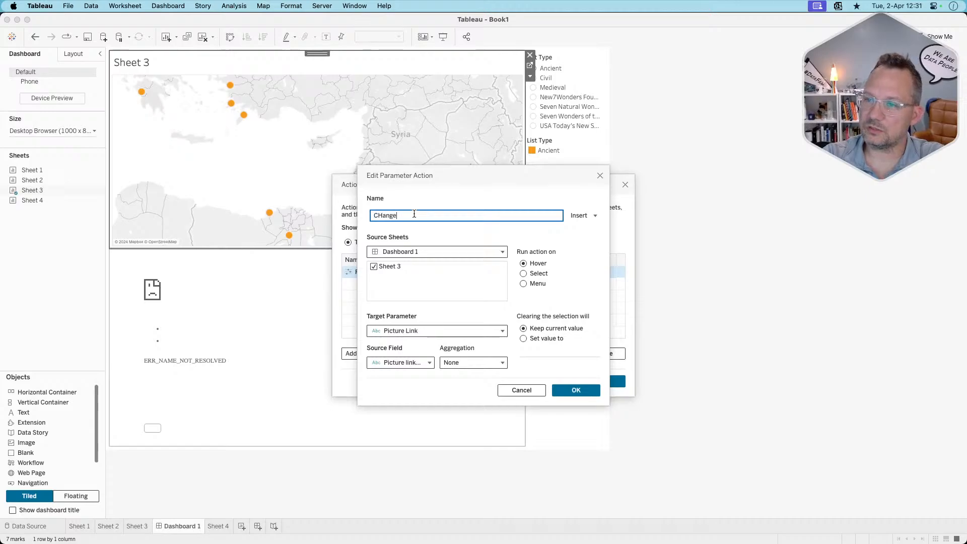
key(BackSpace)
key(BackSpace)
key(BackSpace)
key(BackSpace)
text(h)
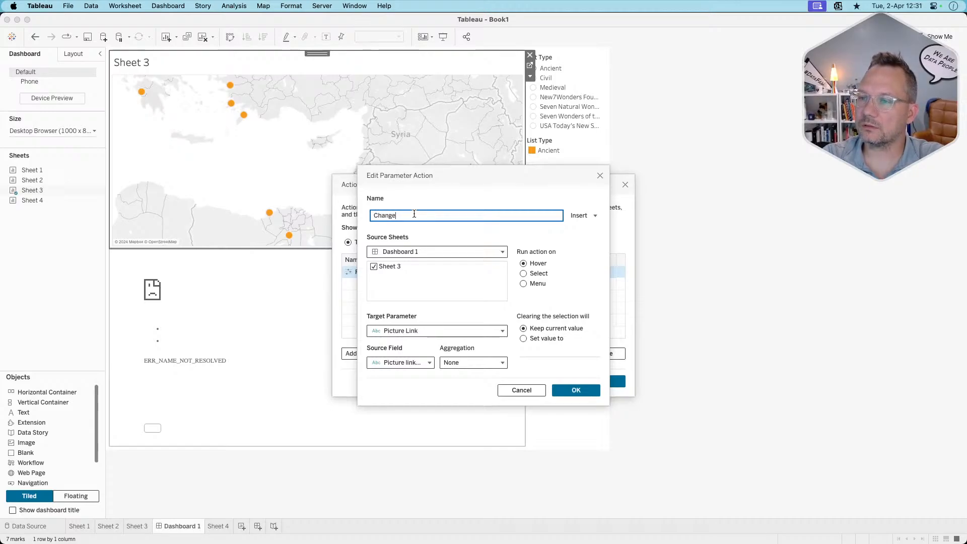
text(ange pictur)
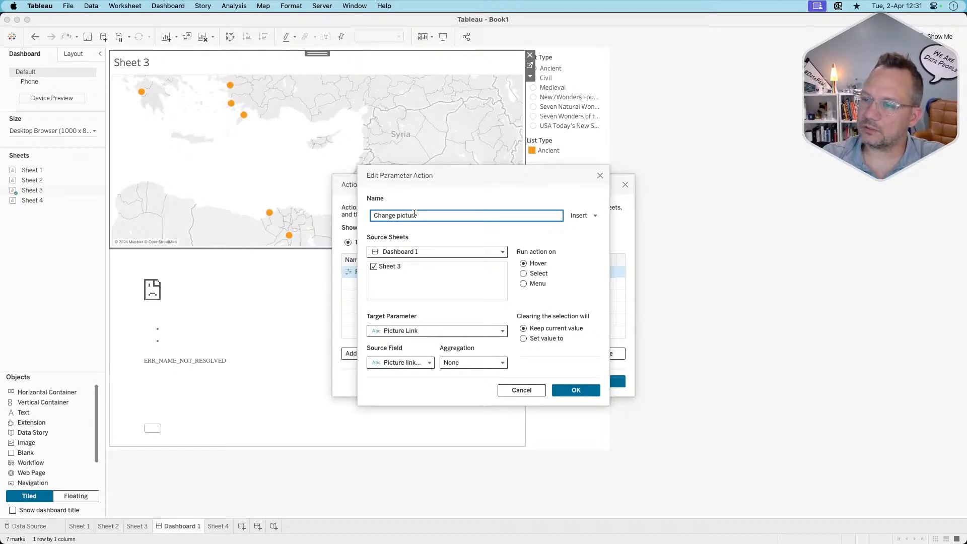
text(e)
click(574, 391)
click(599, 381)
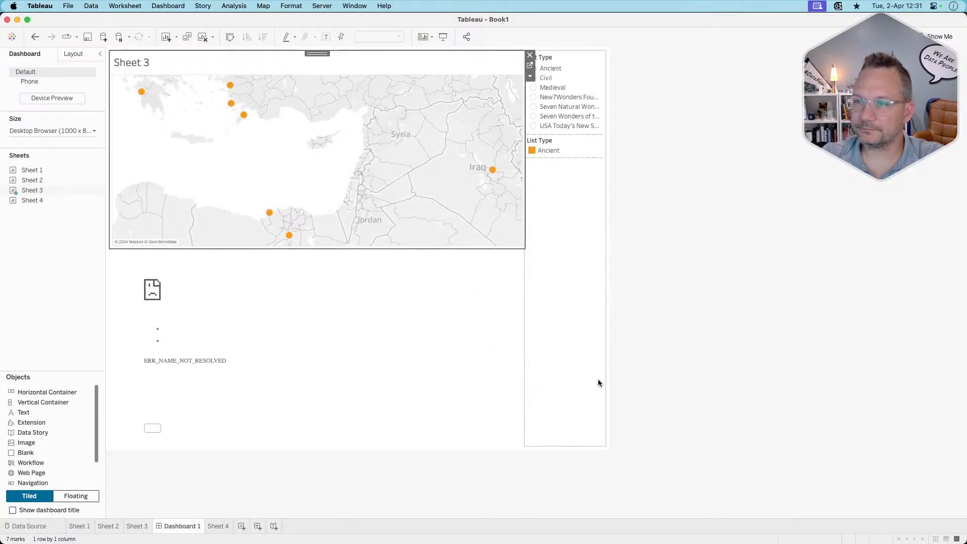
Test the picture change on the map's Ancient wonders, including the Lighthouse of Alexandria, and view the dashboard in presentation mode
mouse_move(493, 171)
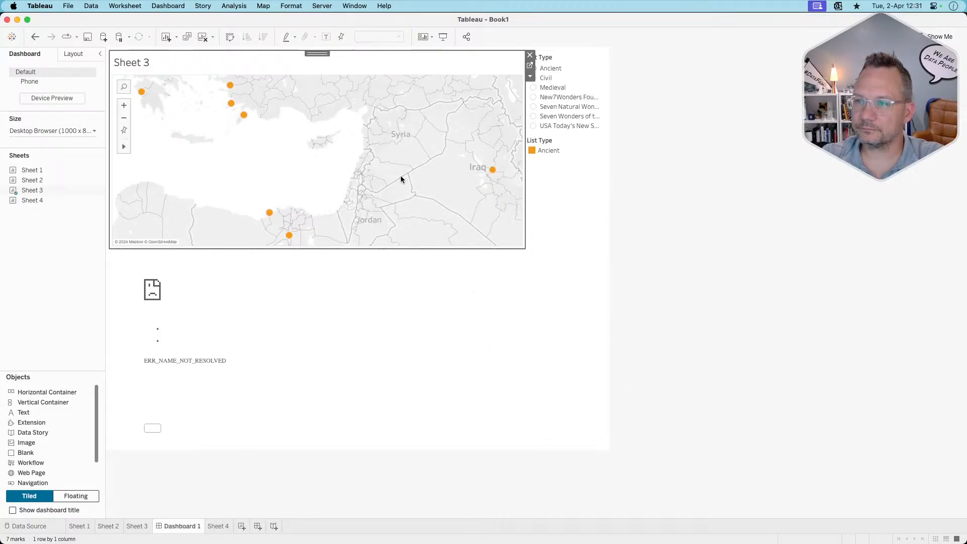
click(269, 213)
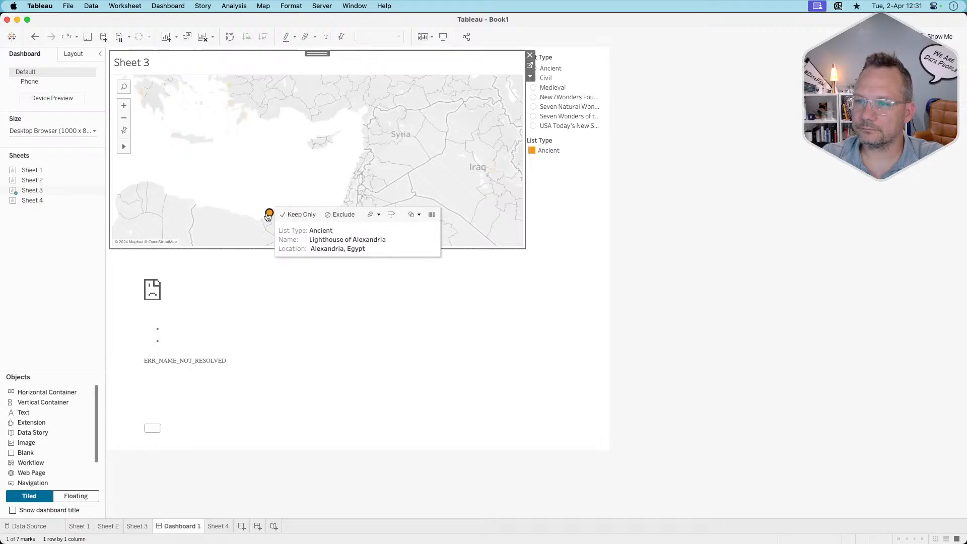
click(268, 213)
click(269, 286)
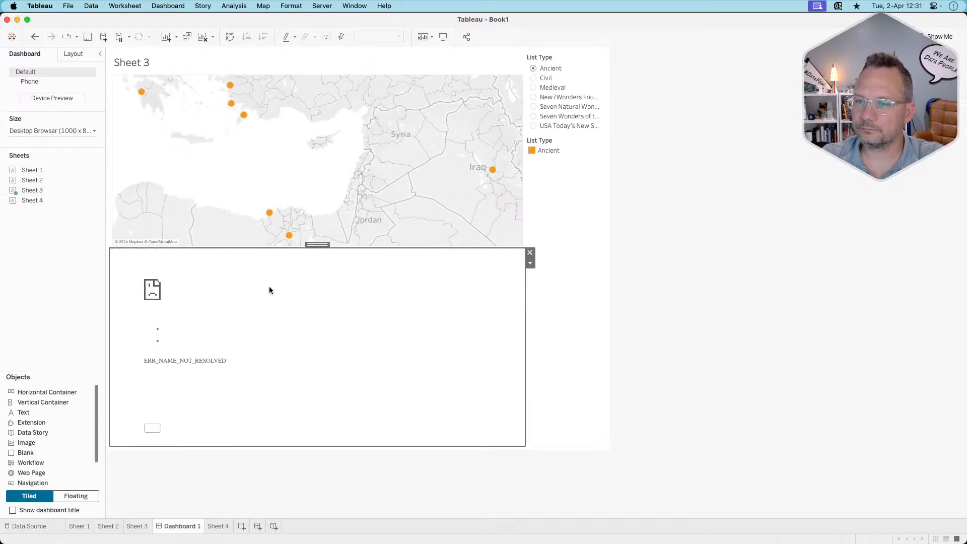
click(466, 36)
click(510, 265)
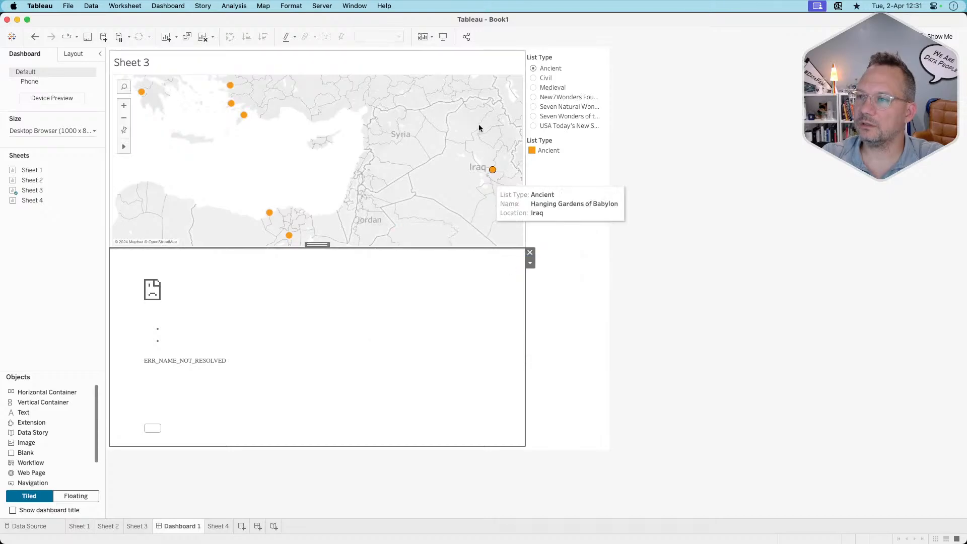
click(443, 36)
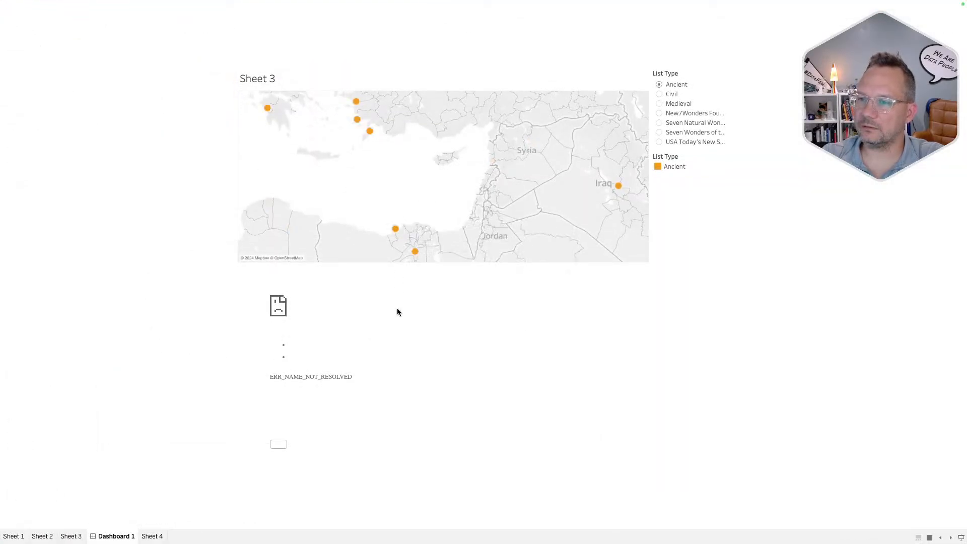
key(Escape)
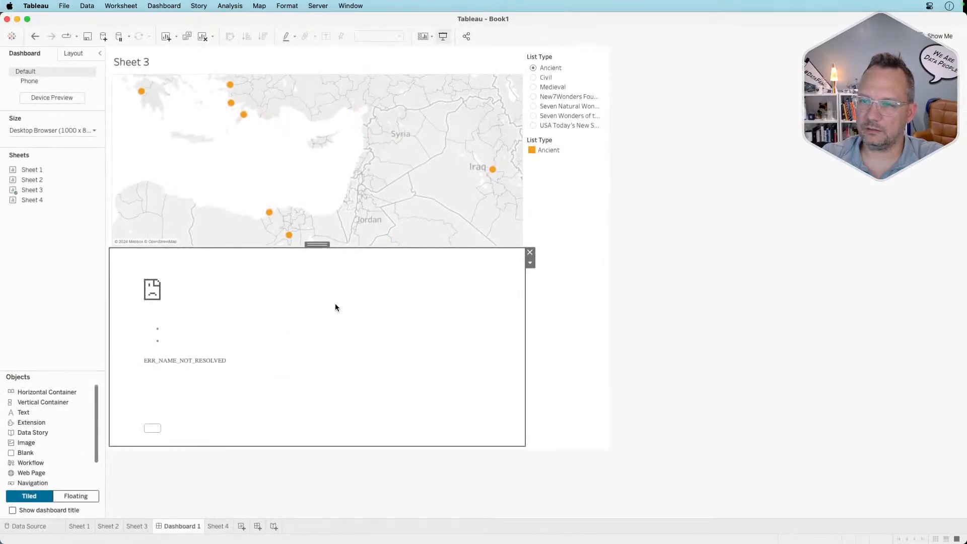
Check which URL is set for the dashboard's web page object
click(530, 263)
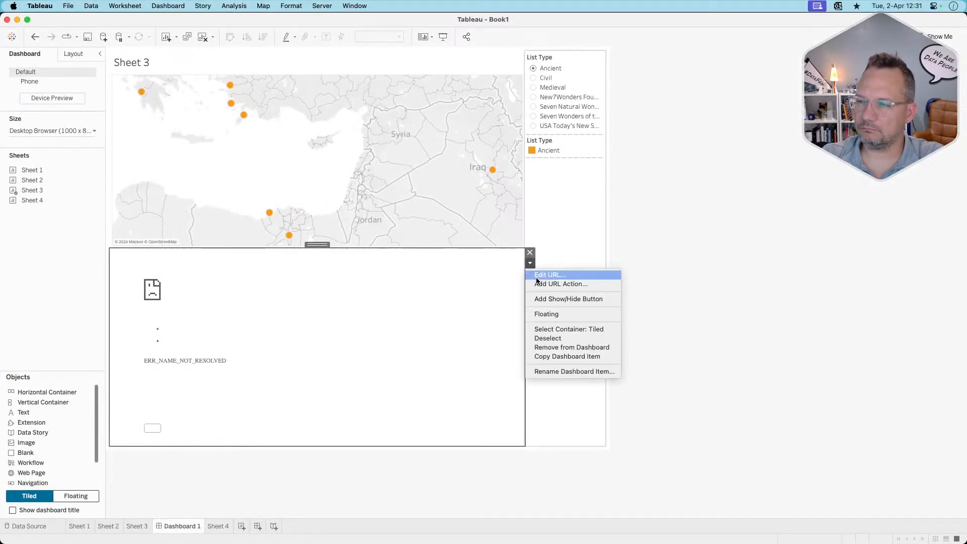
click(564, 276)
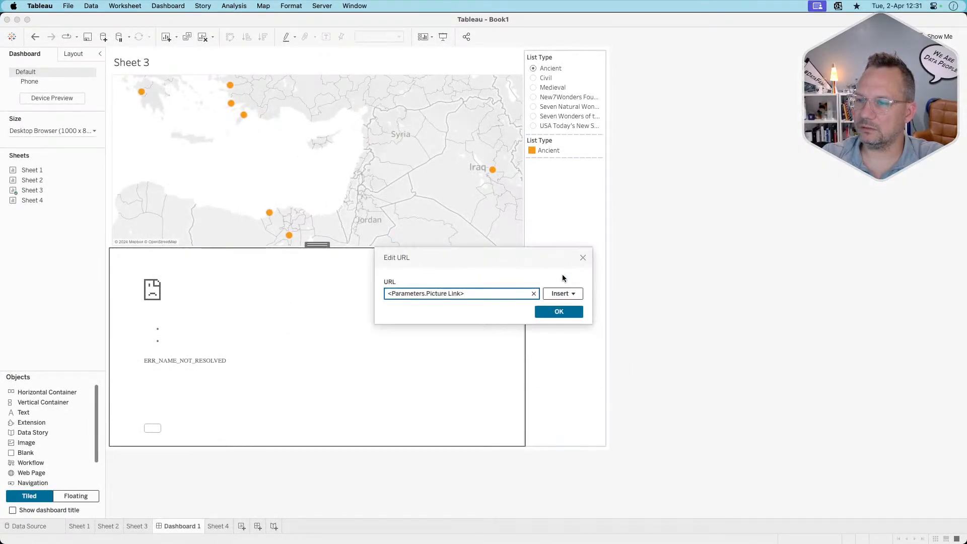
click(556, 312)
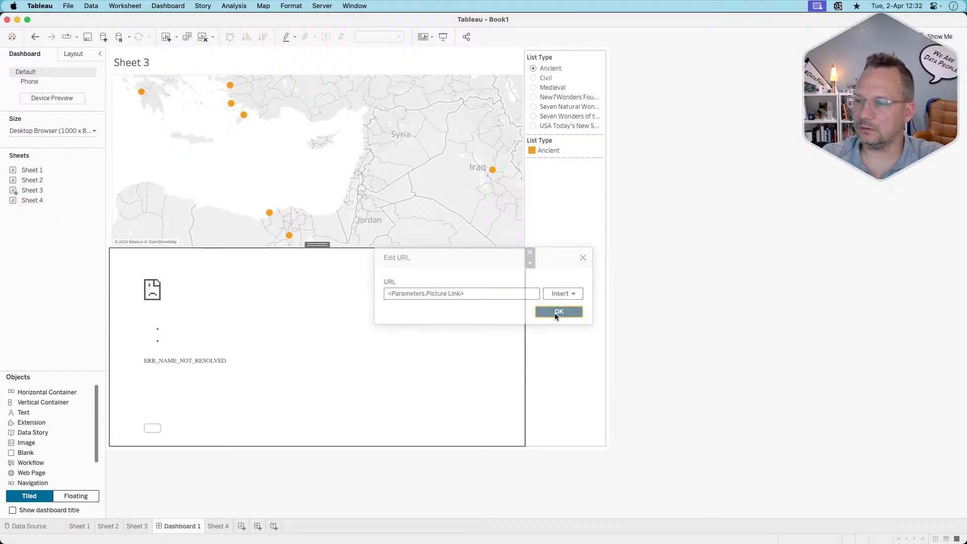
click(531, 264)
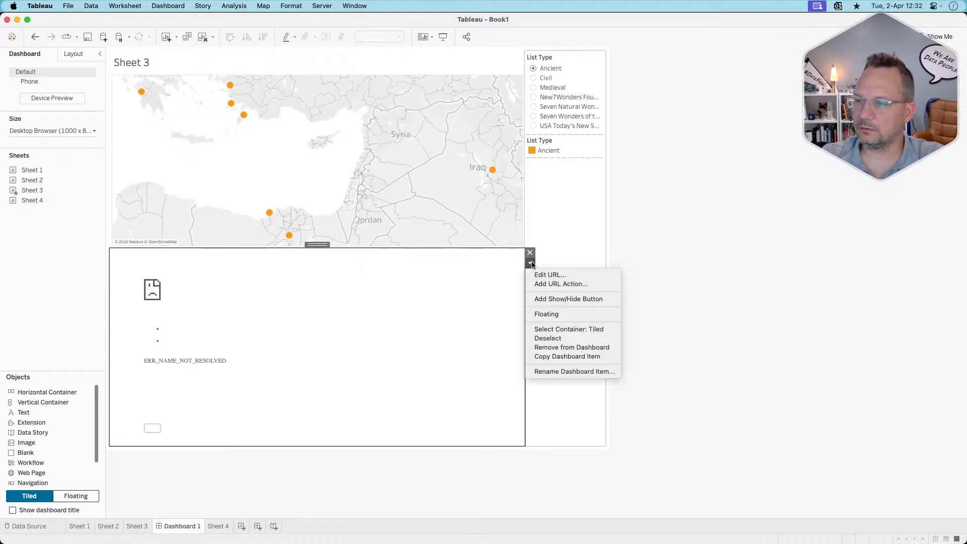
click(556, 285)
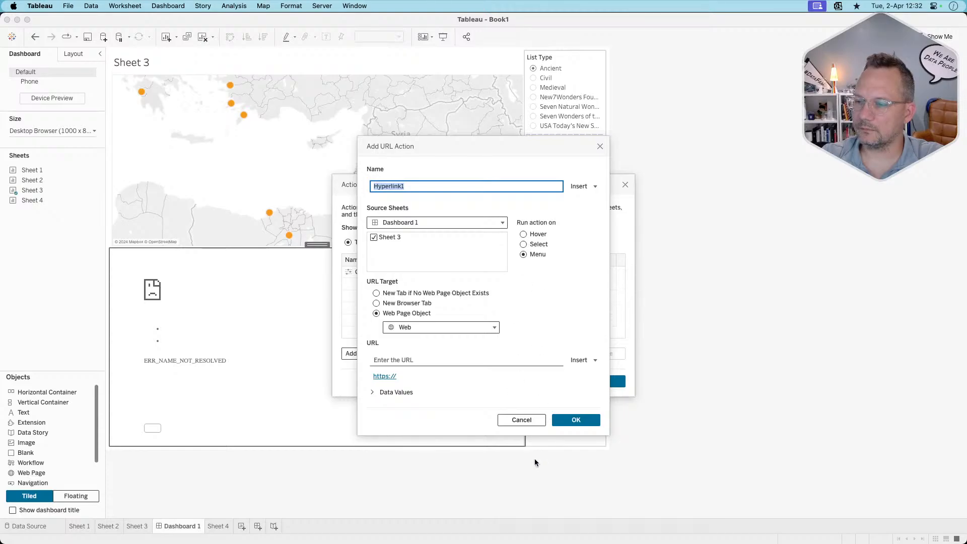
click(517, 420)
click(540, 381)
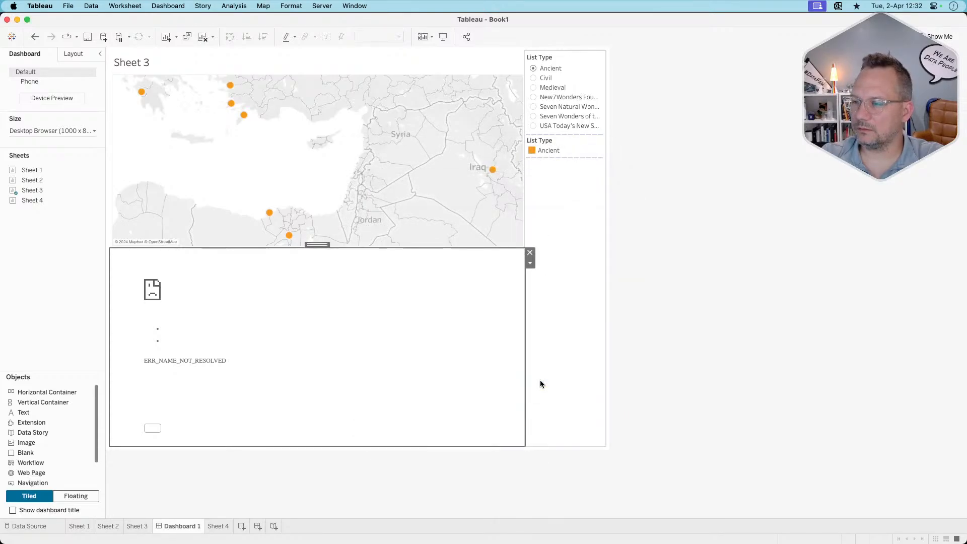
click(662, 252)
Clear the web page object's URL, insert the Picture Link parameter again as its only content, and apply it
mouse_move(290, 236)
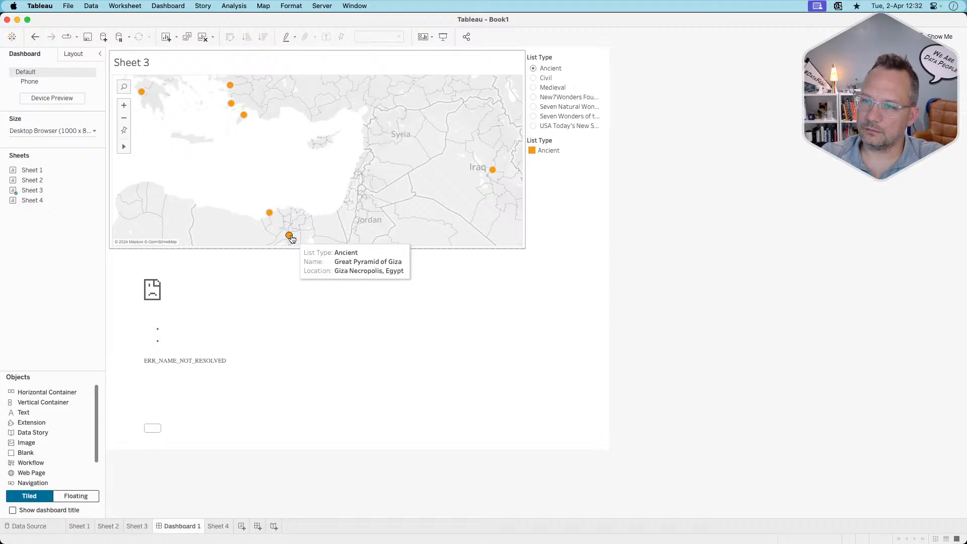
click(222, 300)
click(530, 263)
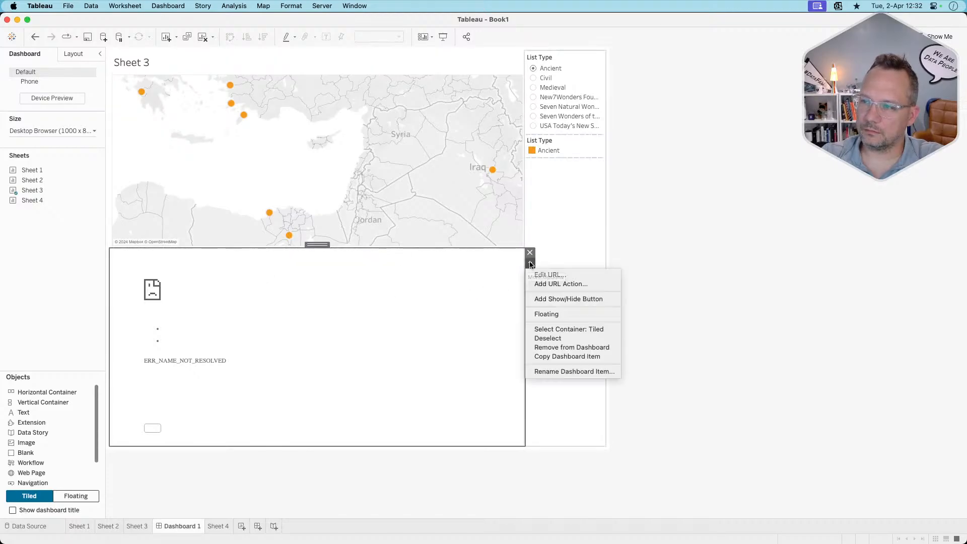
click(540, 276)
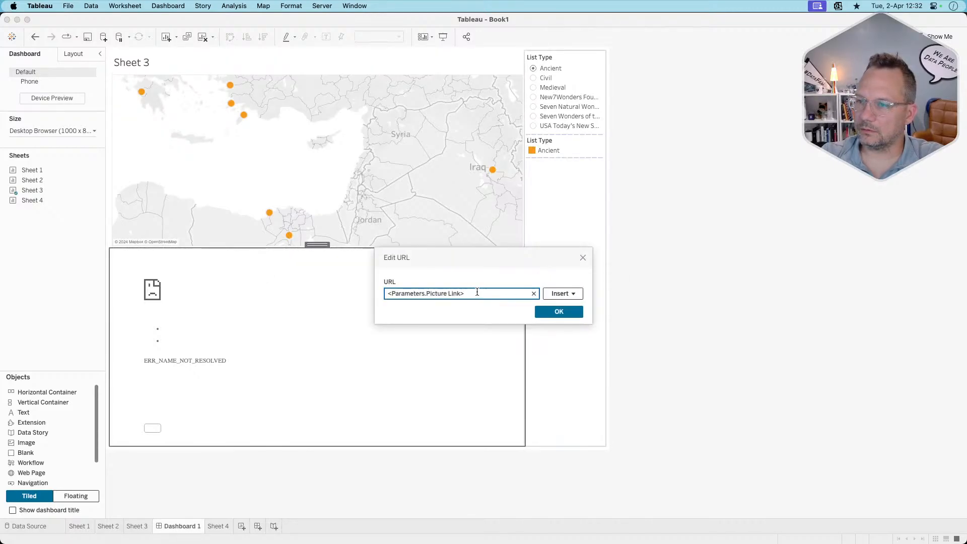
triple_click(472, 292)
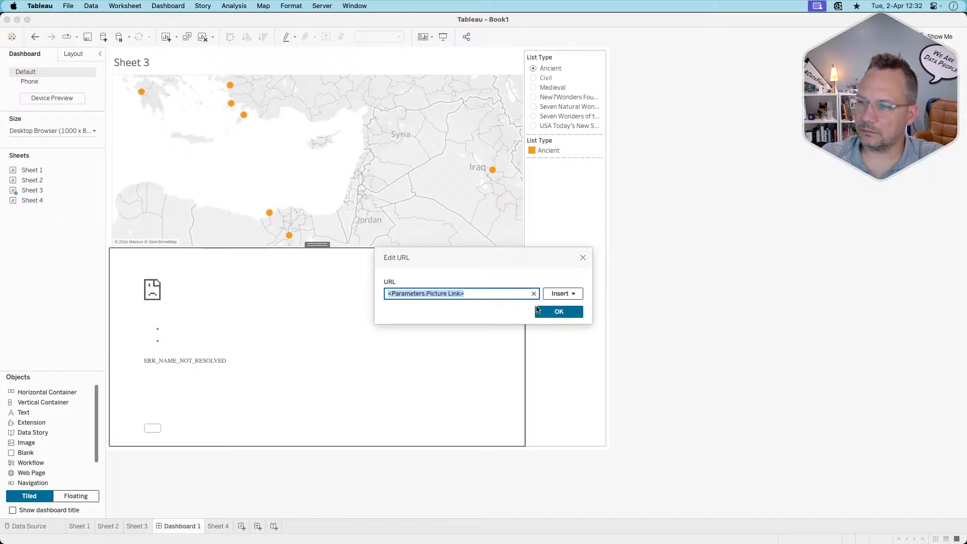
click(562, 293)
click(573, 353)
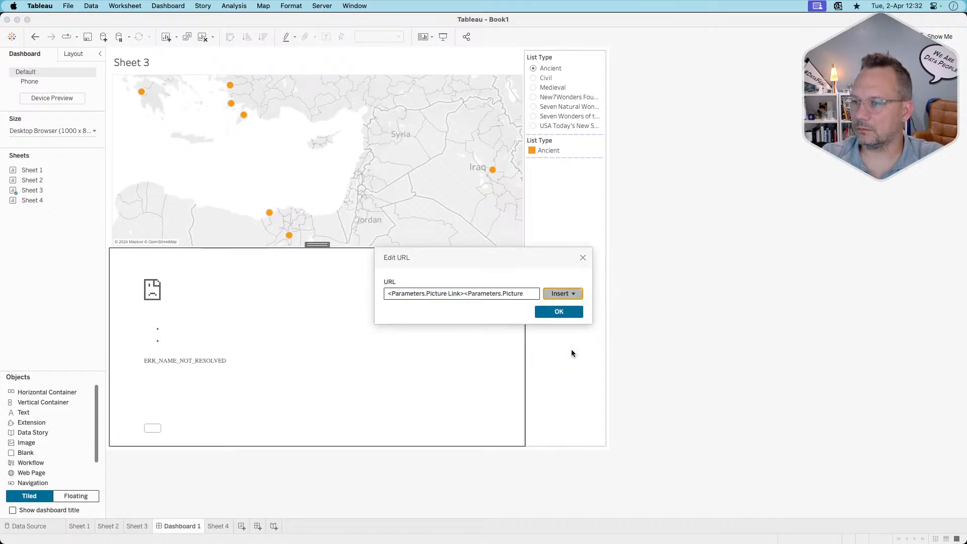
click(465, 293)
key(super+a)
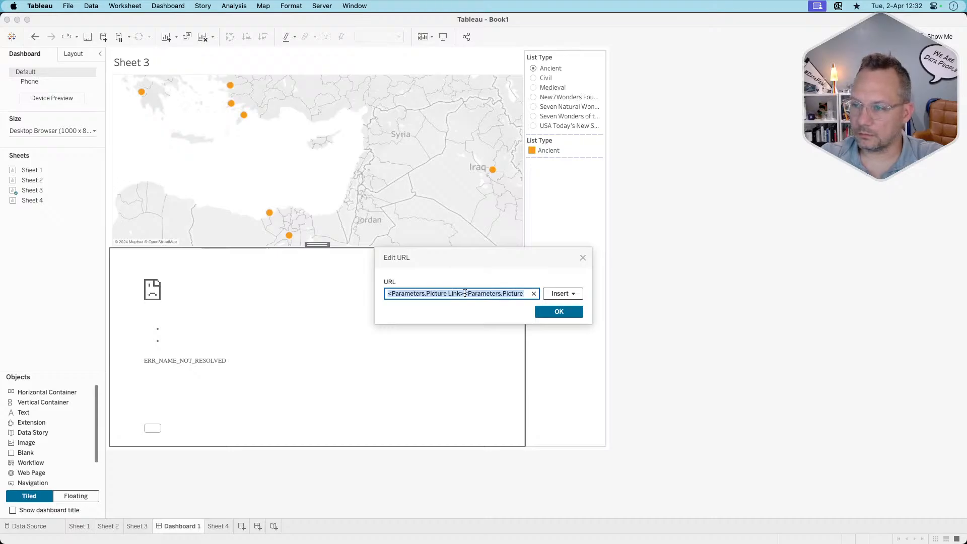
key(BackSpace)
click(564, 297)
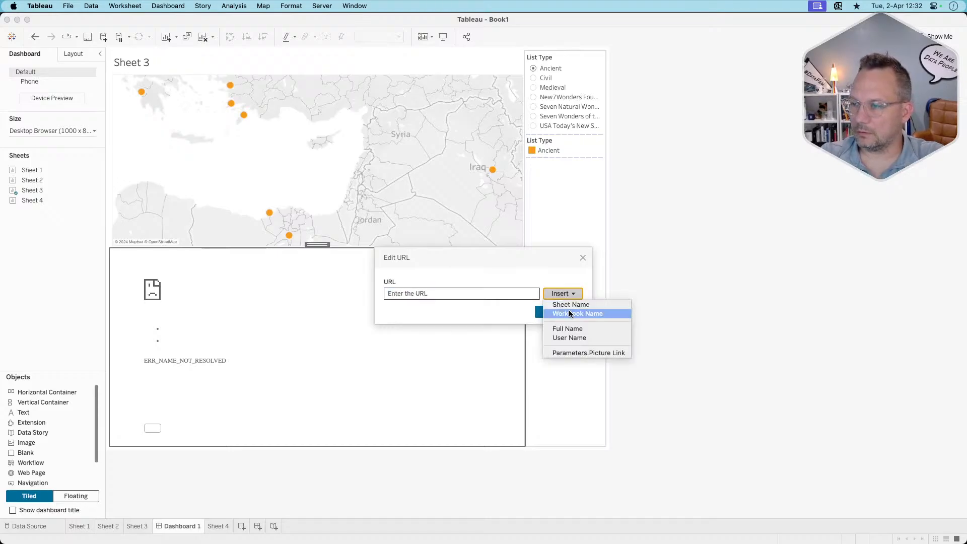
click(576, 353)
click(559, 313)
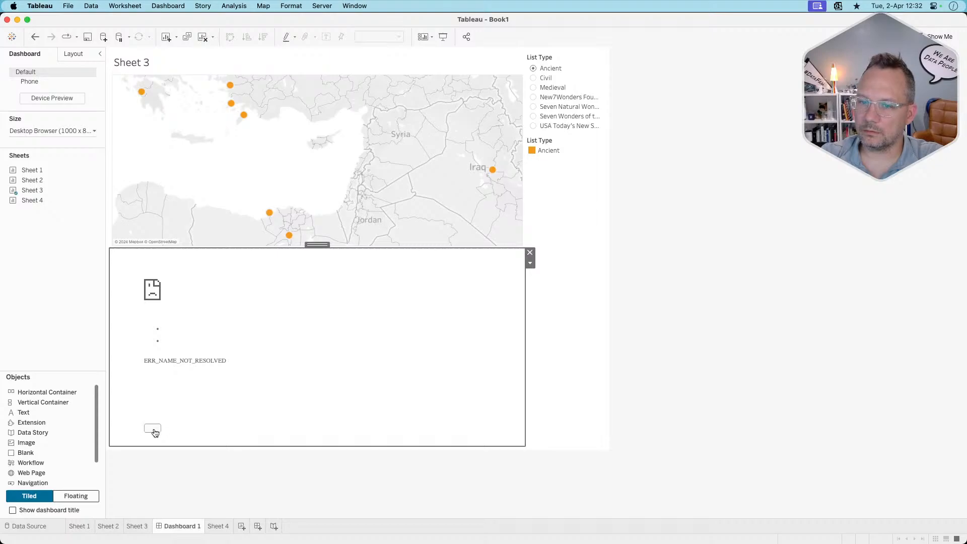
Show the Picture Link parameter control on the dashboard through Sheet 3
mouse_move(290, 237)
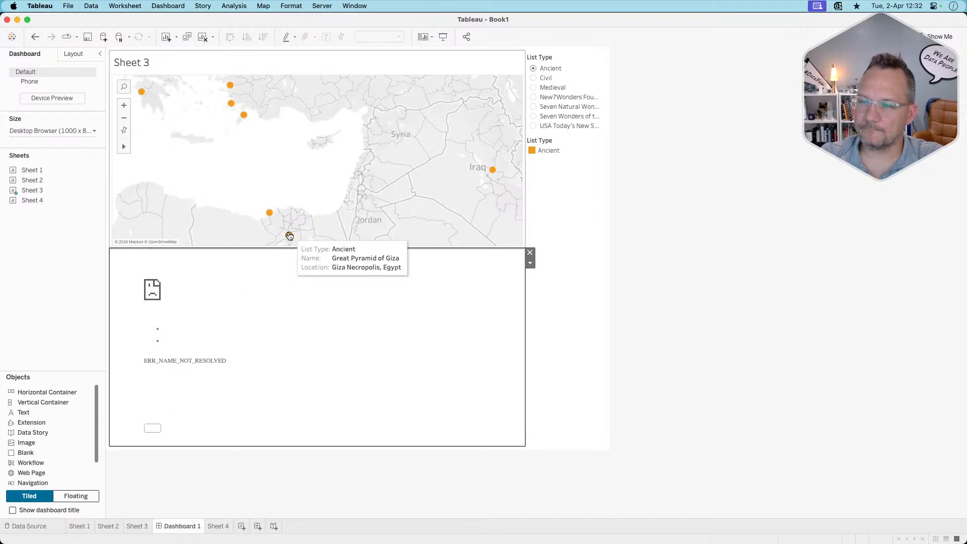
click(373, 216)
click(168, 5)
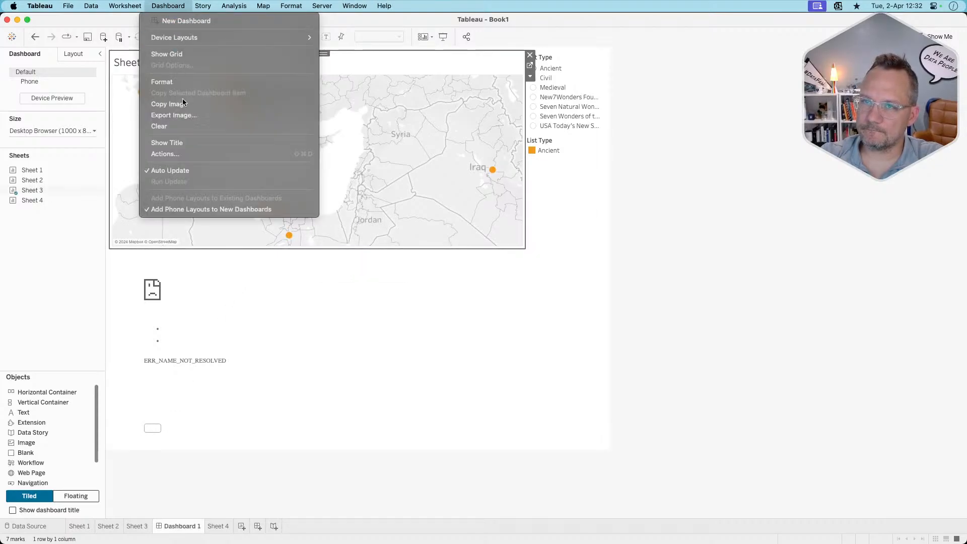
click(475, 175)
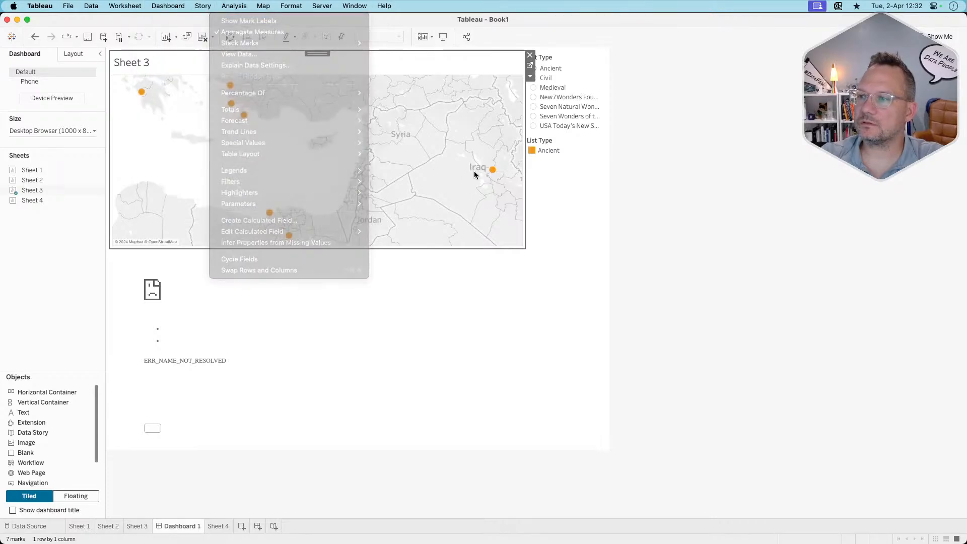
click(530, 76)
mouse_move(562, 168)
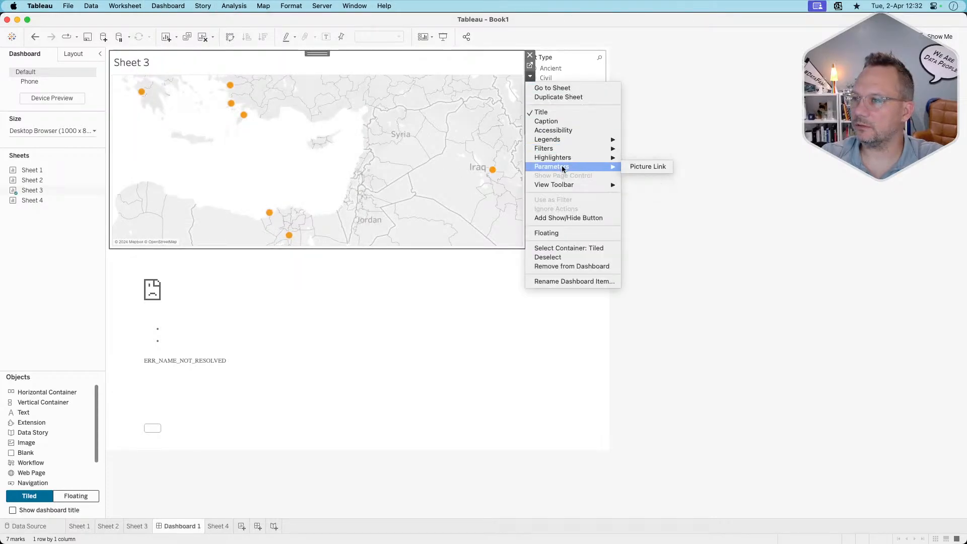
click(654, 166)
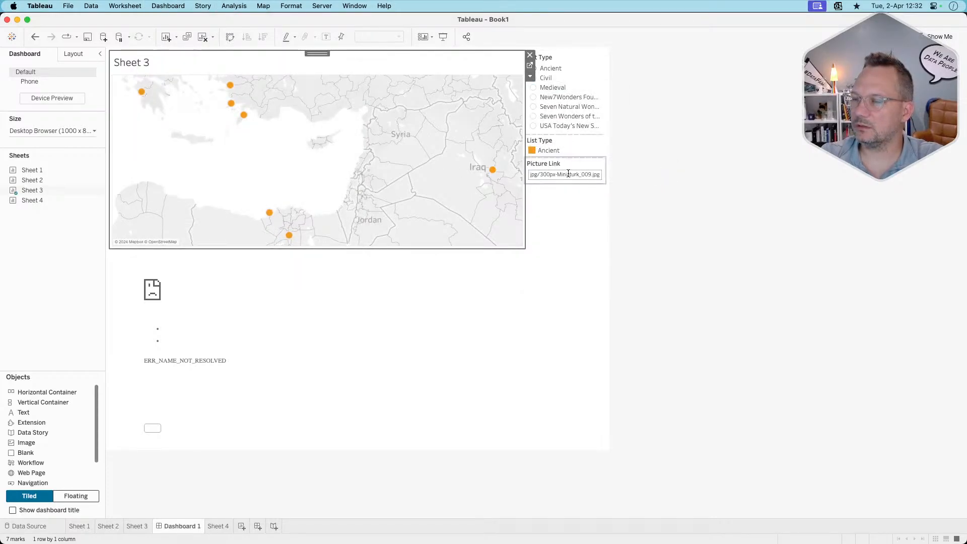
Add a Go to URL action that runs on hover from Dashboard 1's Sheet 3 and targets the Web page object
click(262, 312)
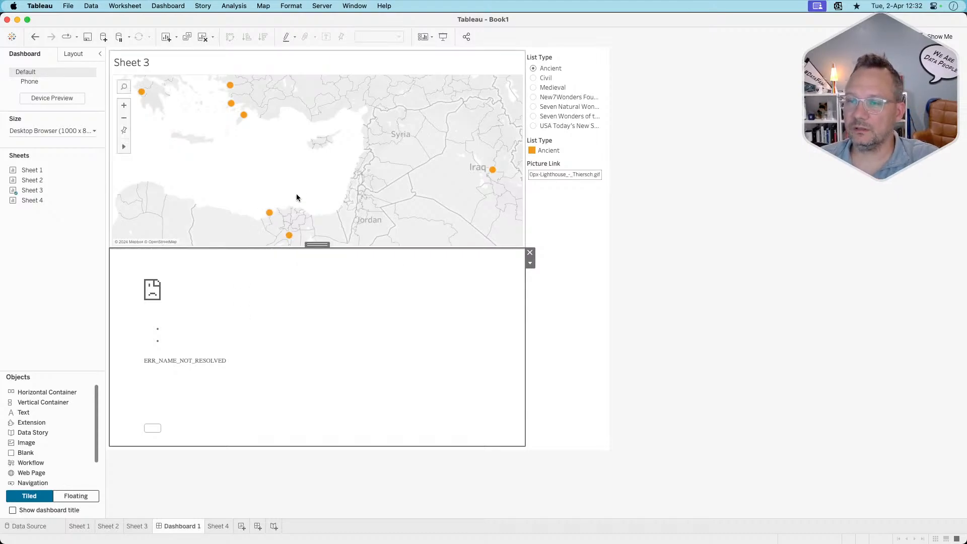
click(310, 194)
click(172, 6)
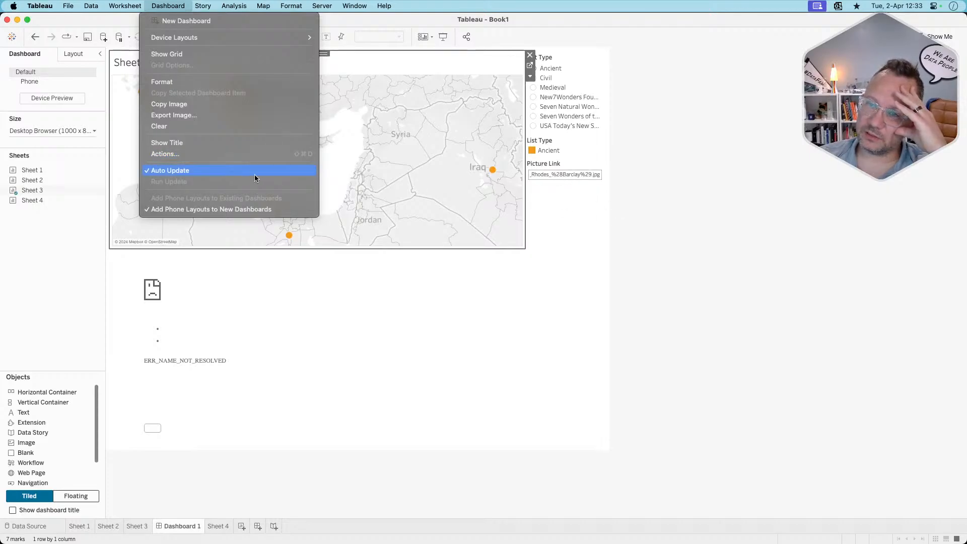
click(231, 158)
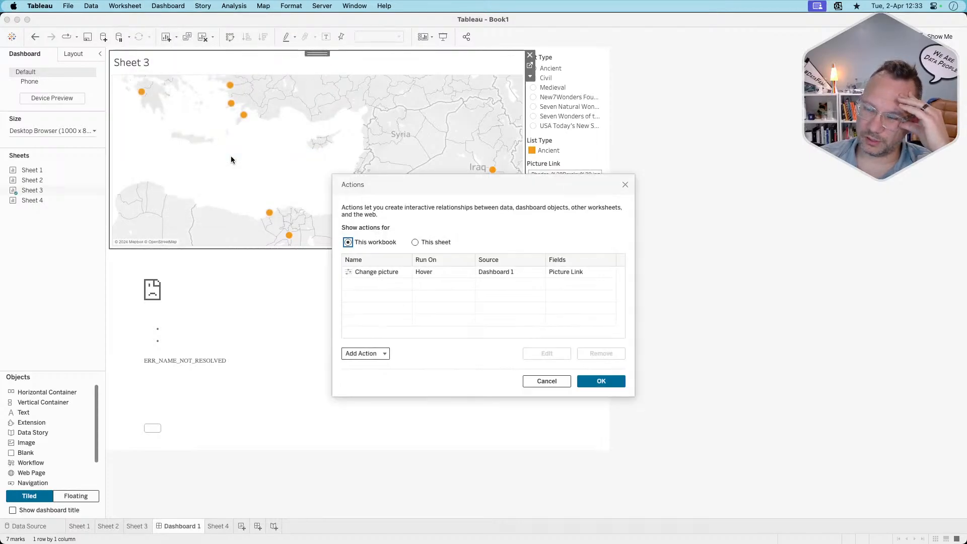
click(361, 353)
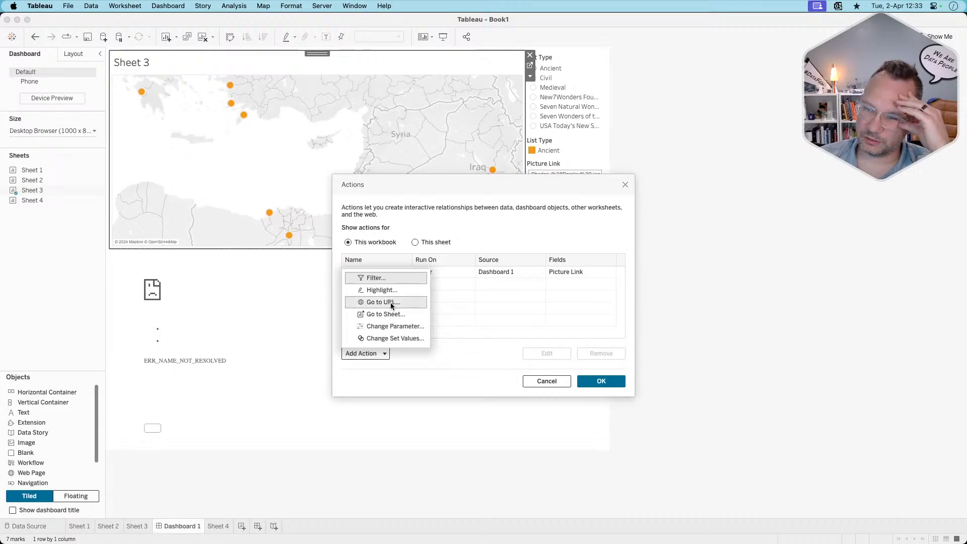
click(391, 303)
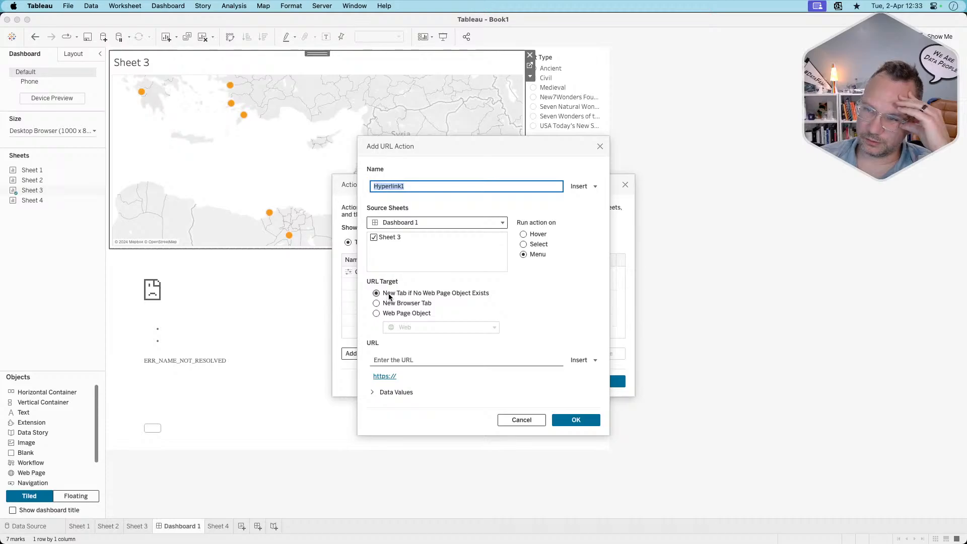
click(411, 313)
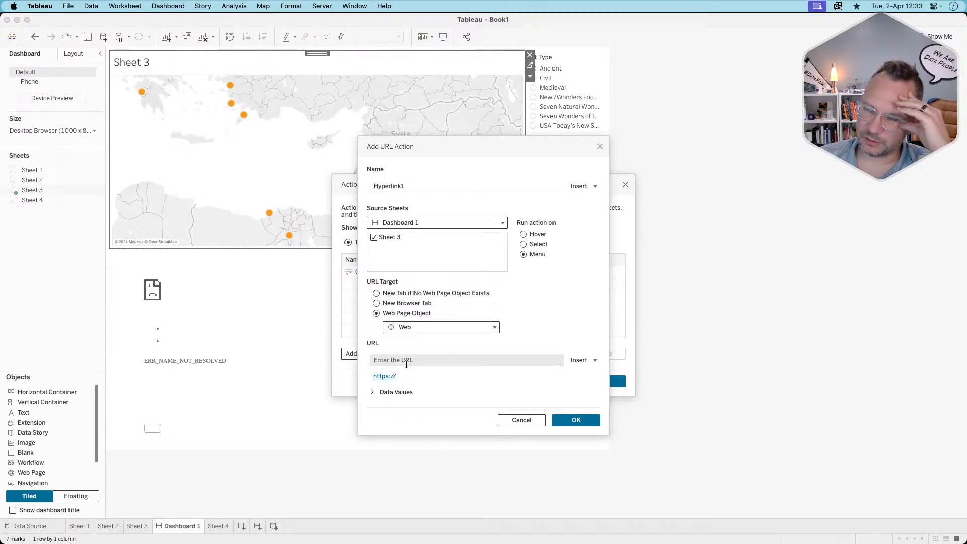
click(536, 236)
Insert the Picture Link parameter as the URL of the new action and save the dashboard's actions
click(441, 358)
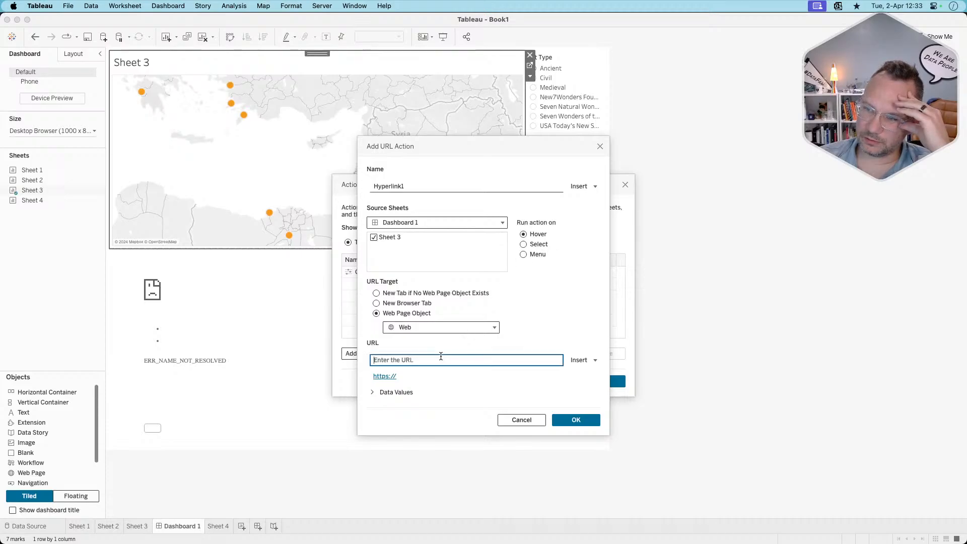
click(584, 360)
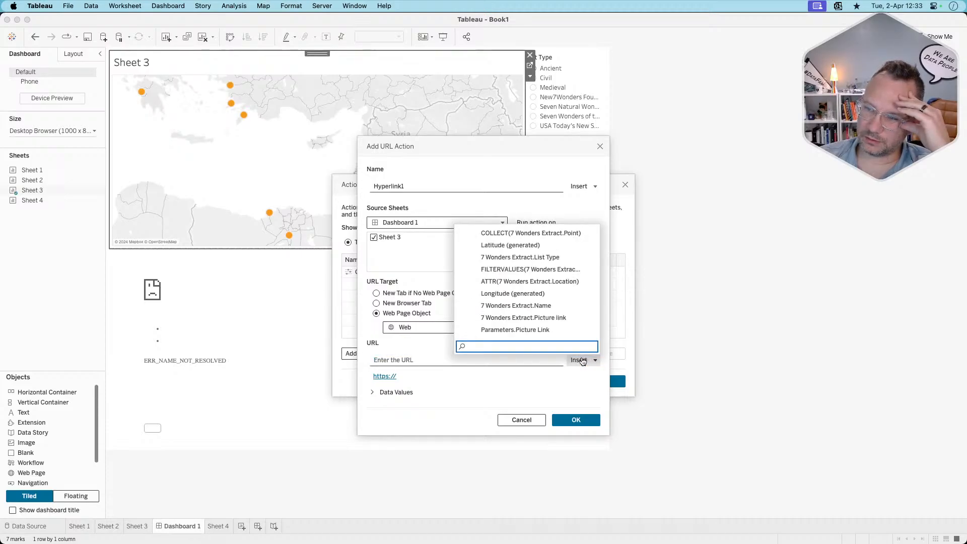
click(540, 328)
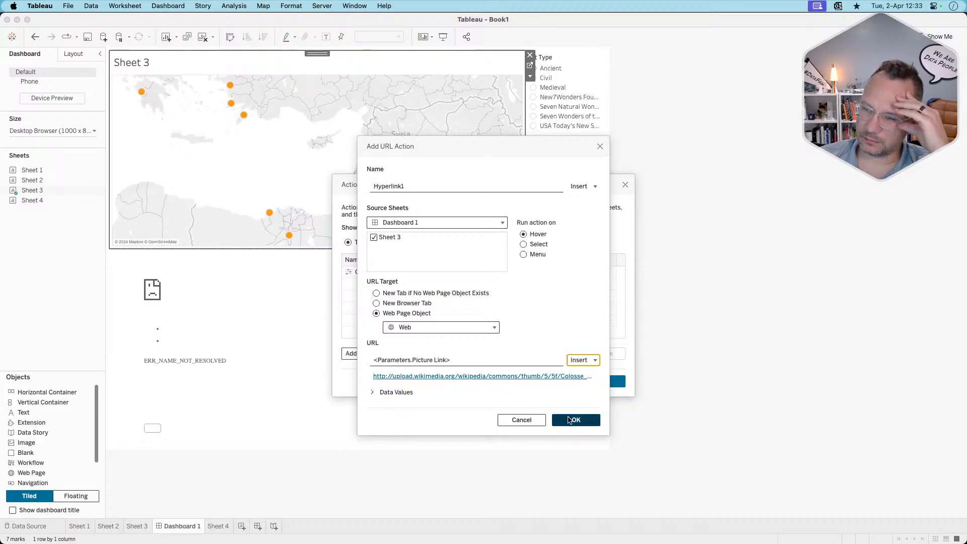
click(572, 421)
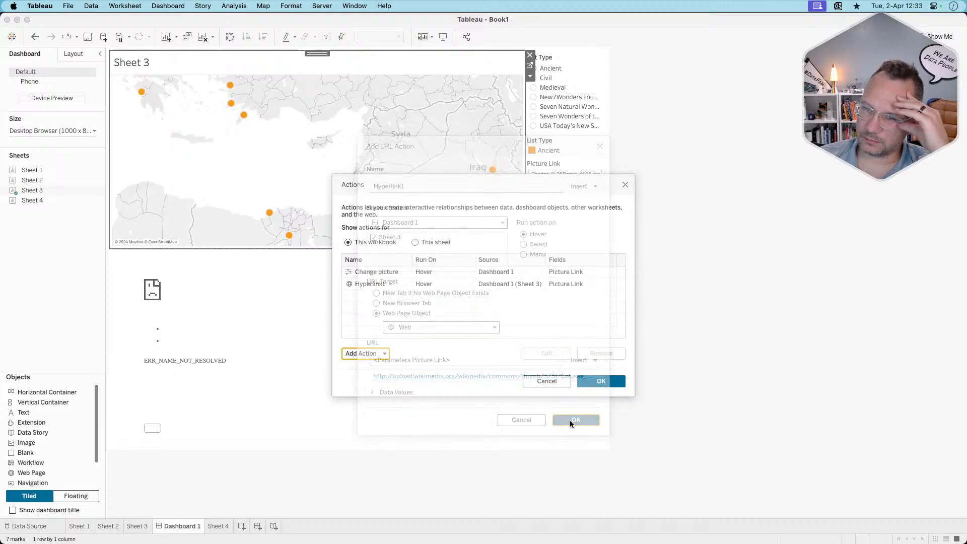
click(598, 382)
Test the picture change on the map's Ancient wonders, including the Great Pyramid of Giza and the Lighthouse of Alexandria
mouse_move(495, 173)
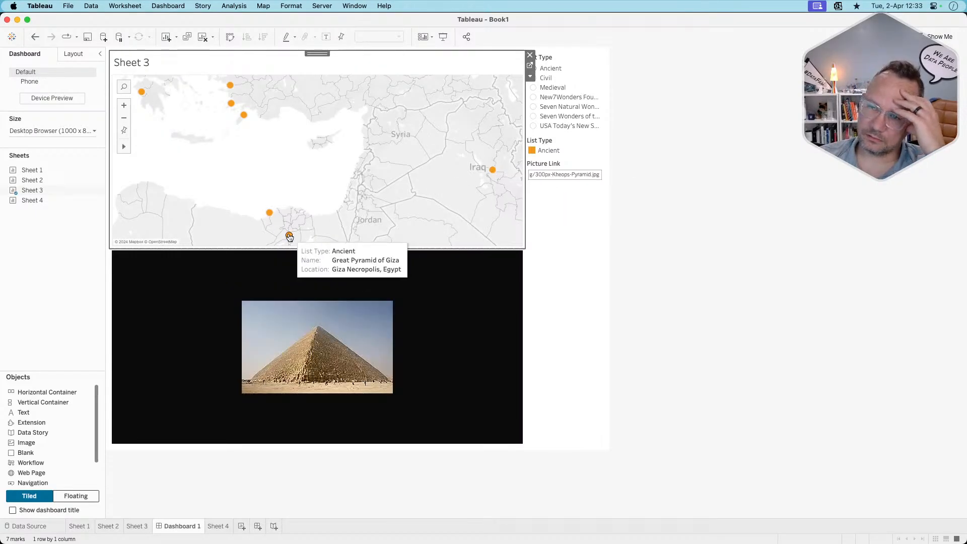
mouse_move(270, 216)
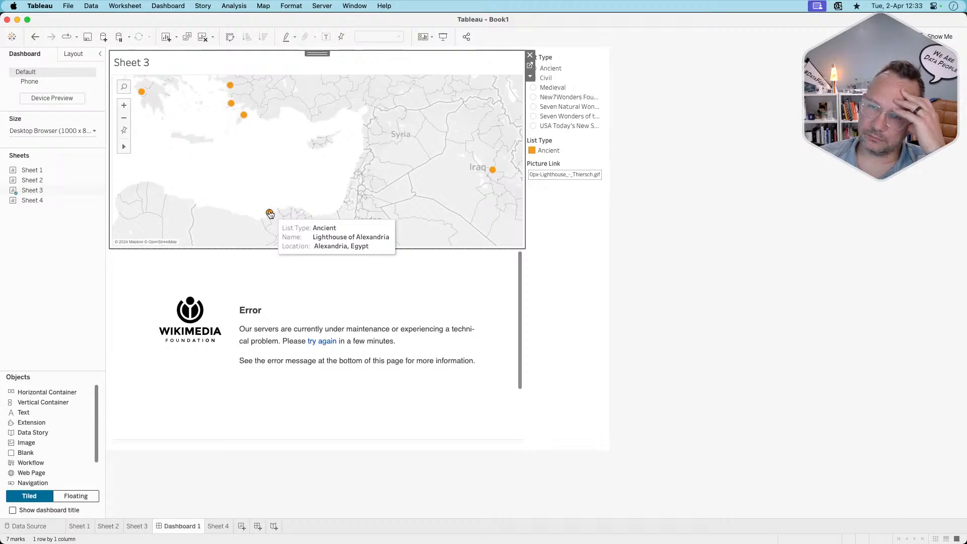
mouse_move(247, 120)
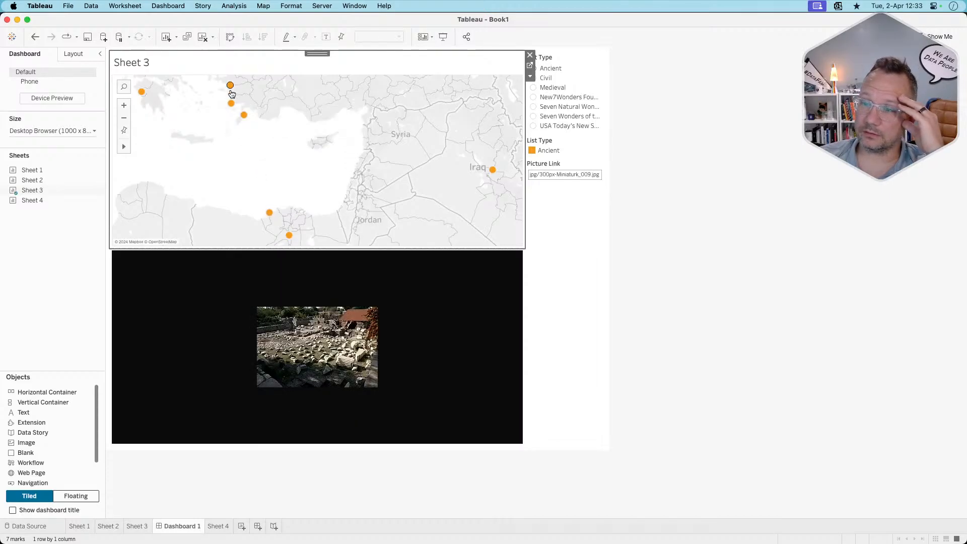
mouse_move(231, 85)
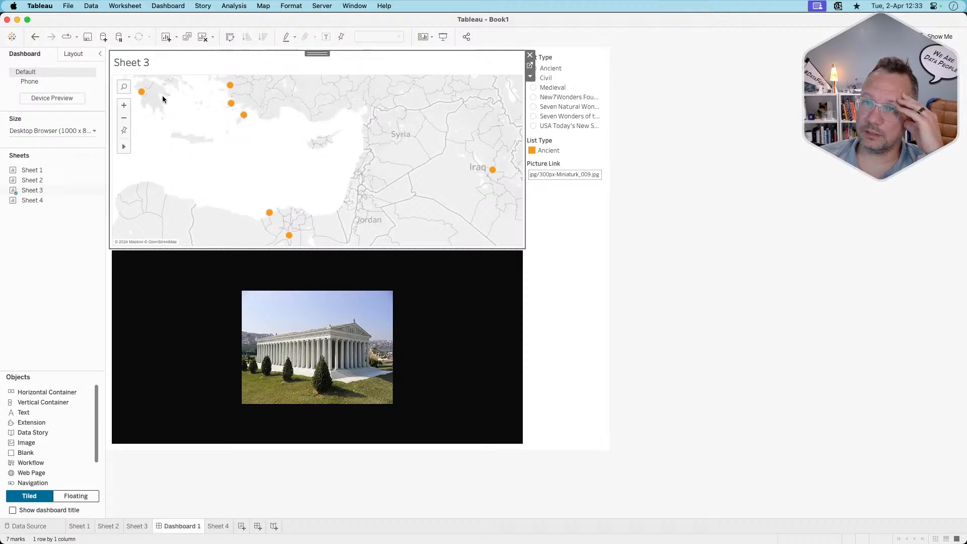
mouse_move(143, 92)
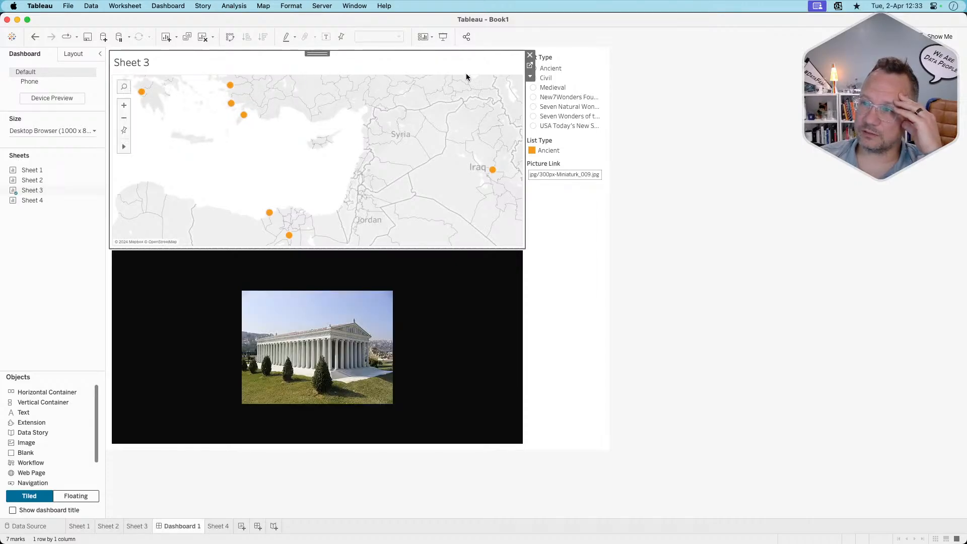
Filter the map to the Civil list type and test the picture change on its wonders, such as the CN Tower and Panama Canal
click(542, 79)
click(533, 79)
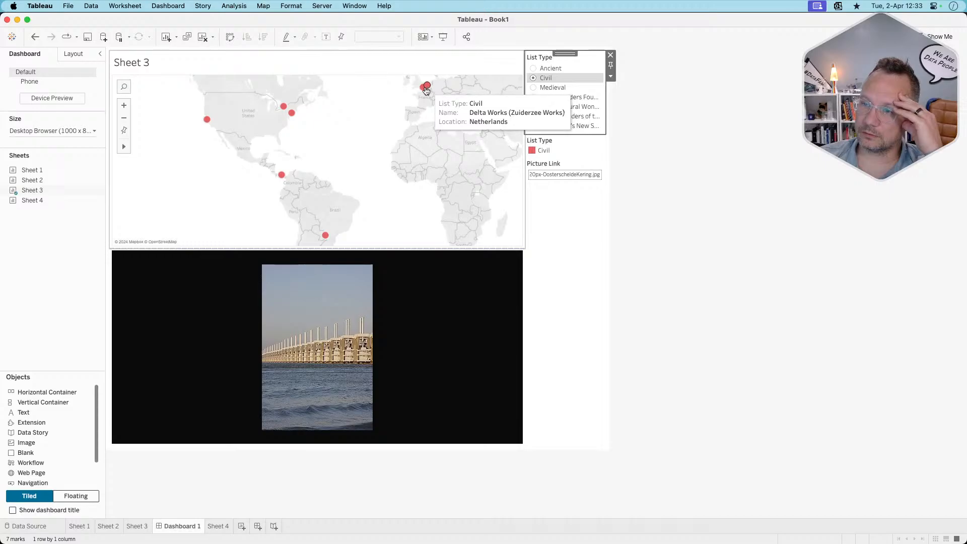
mouse_move(423, 93)
mouse_move(278, 109)
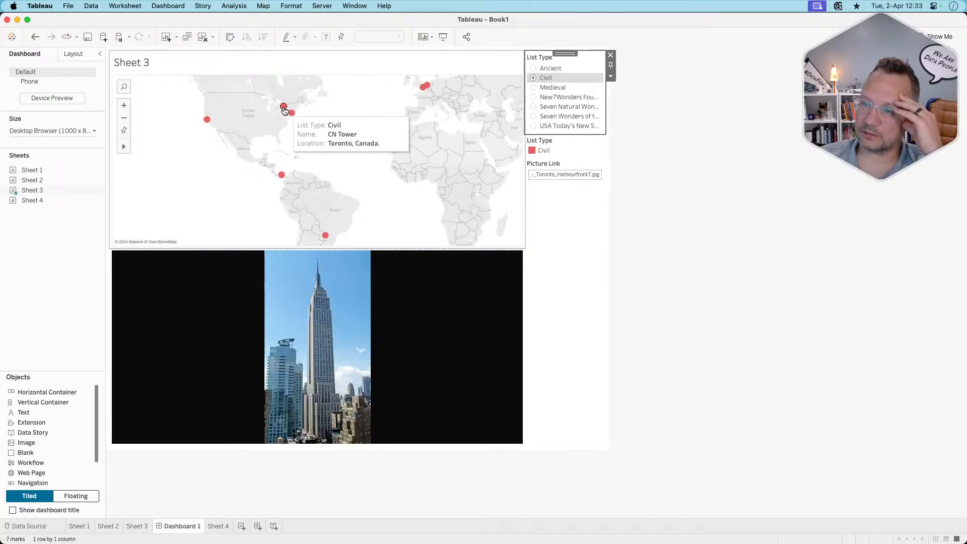
mouse_move(281, 176)
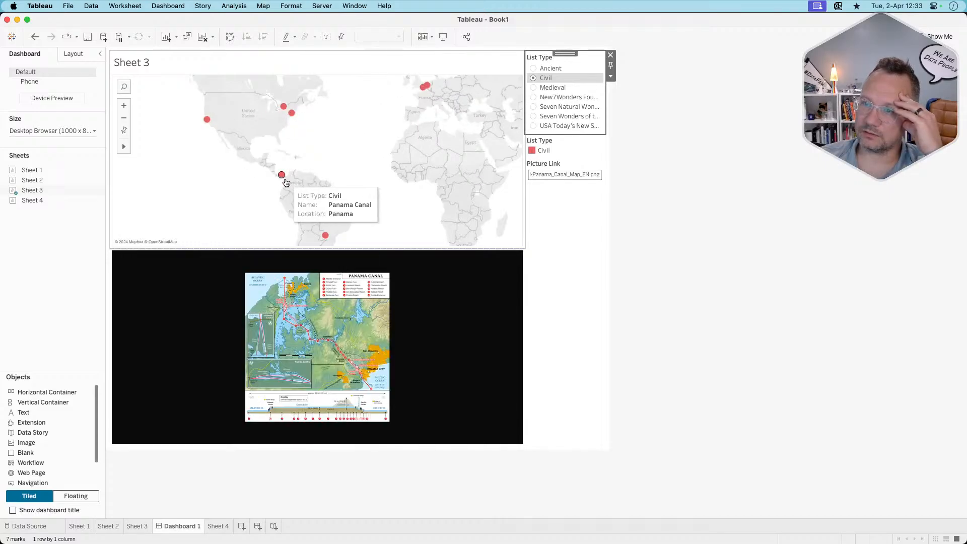
mouse_move(326, 235)
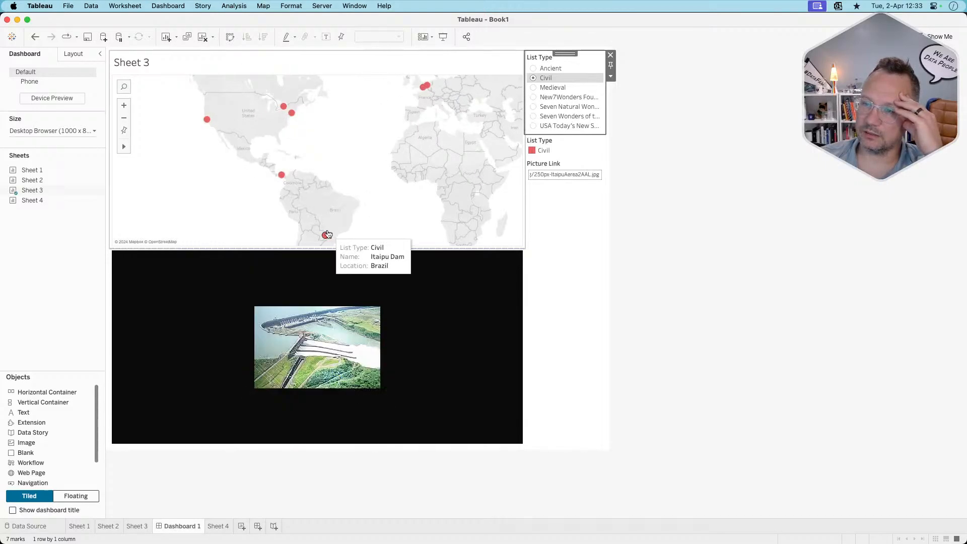
click(445, 166)
mouse_move(207, 119)
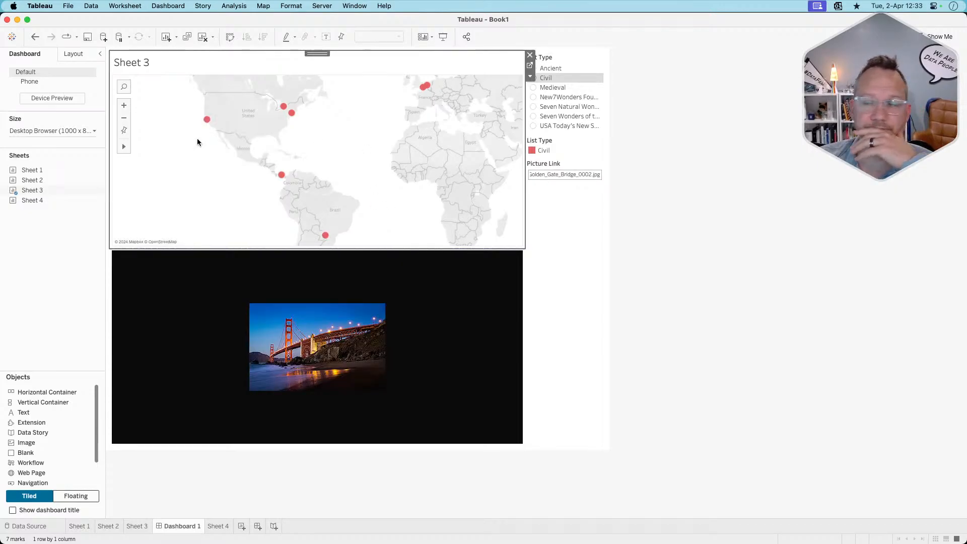
mouse_move(284, 106)
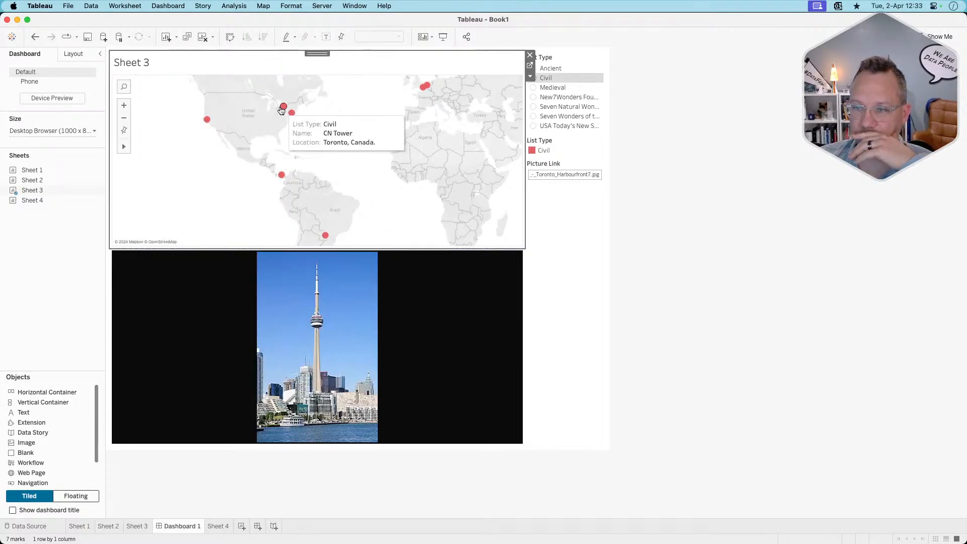
mouse_move(281, 175)
Remove the Picture Link parameter control and the List Type colour legend from the dashboard
click(567, 168)
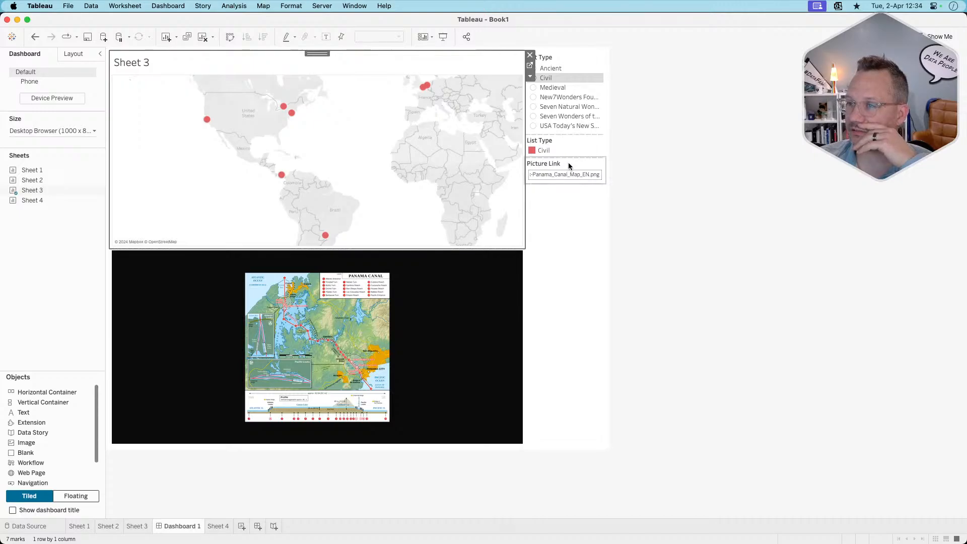
click(611, 162)
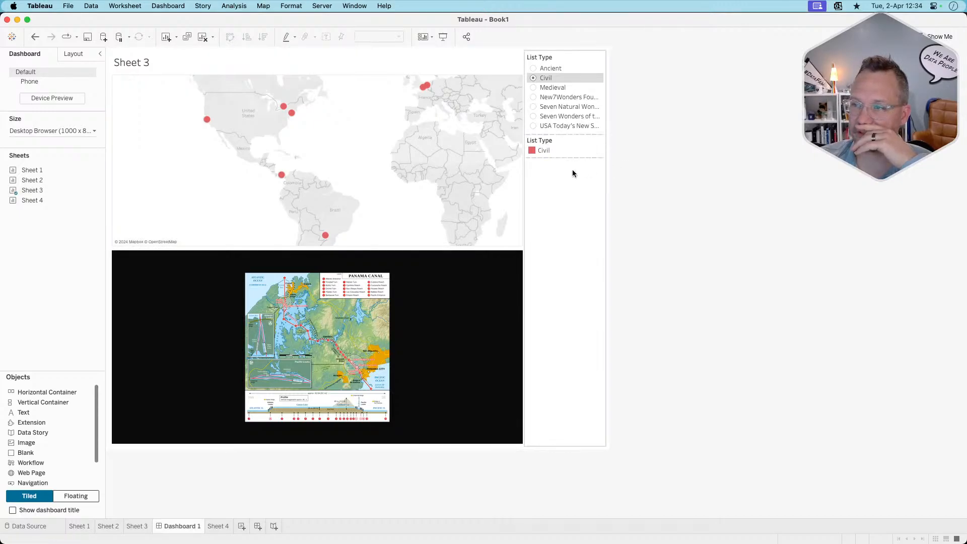
click(577, 146)
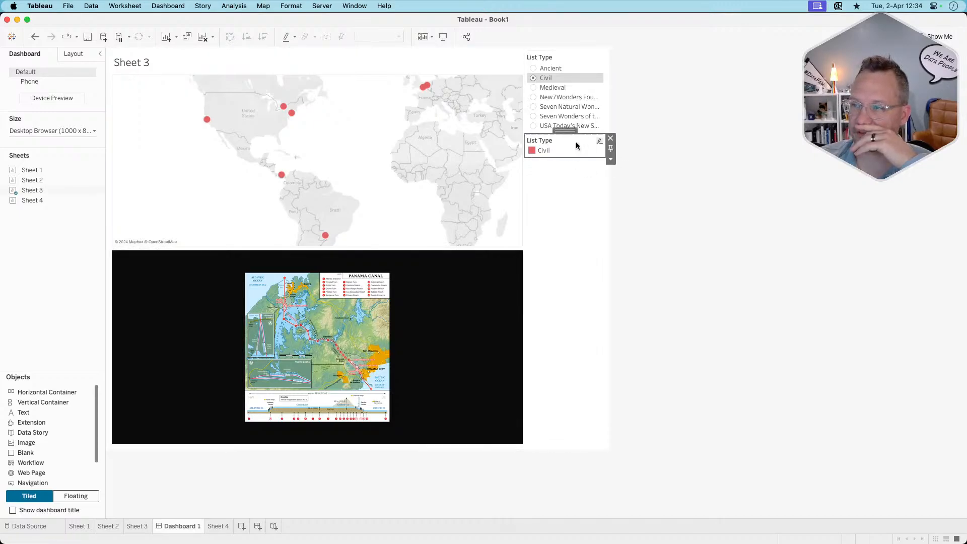
click(611, 139)
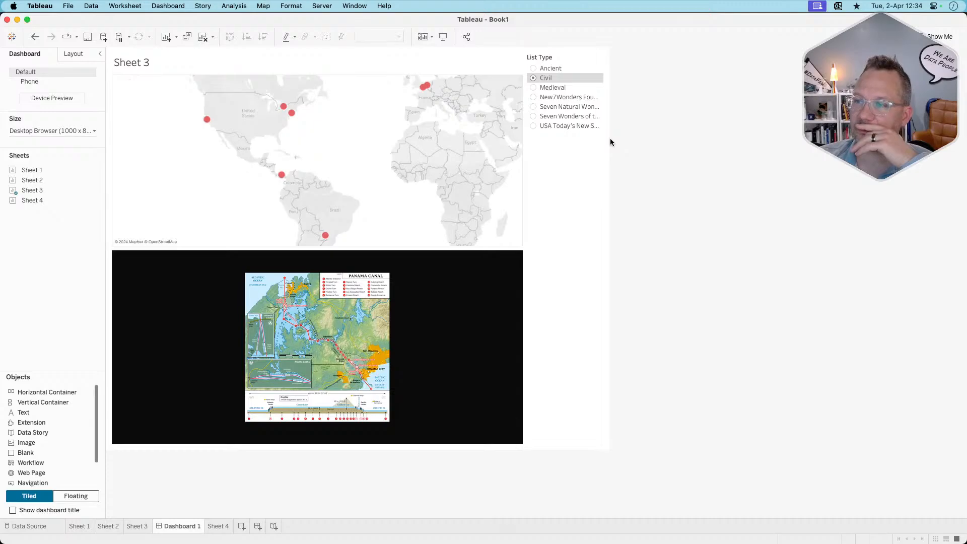
click(460, 212)
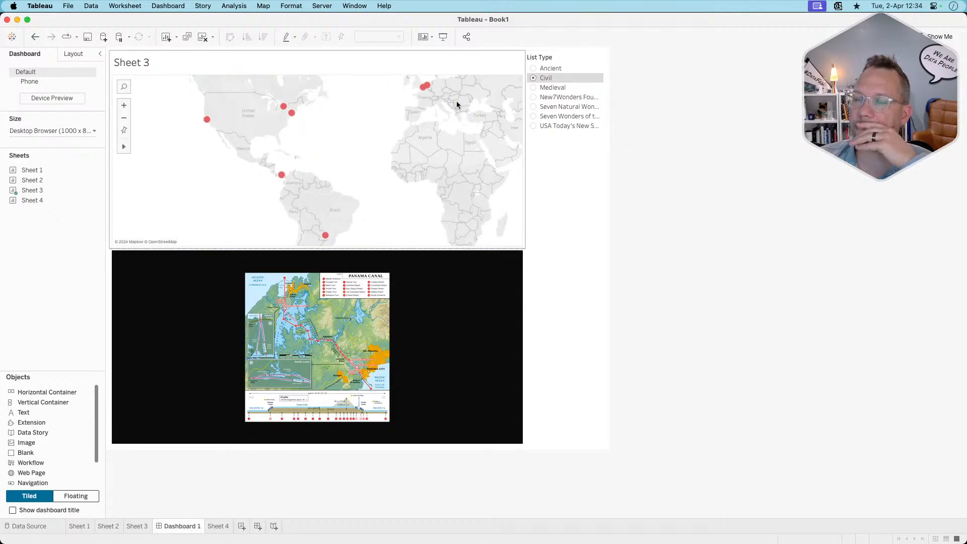
click(444, 132)
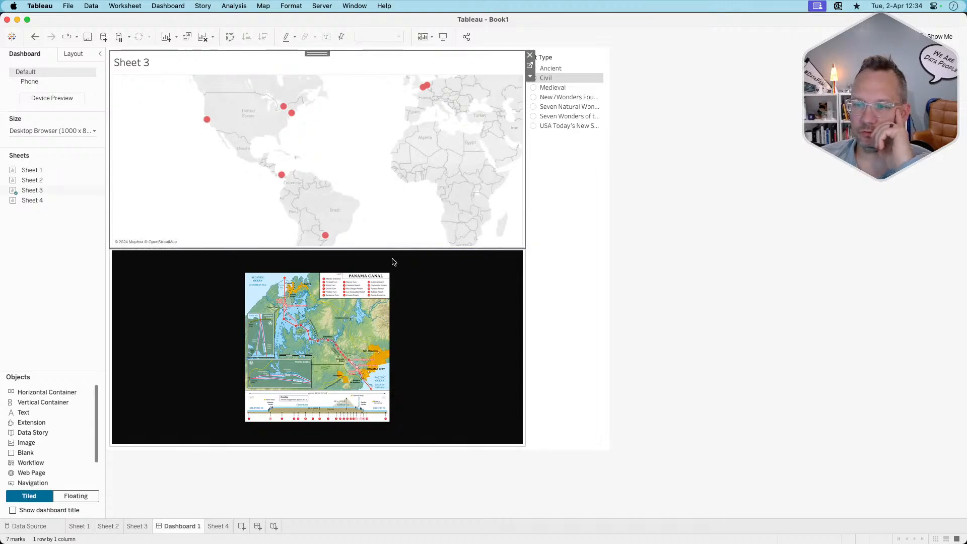
Make the web page object floating over the map and shrink it to fit the Itaipu Dam picture
click(383, 282)
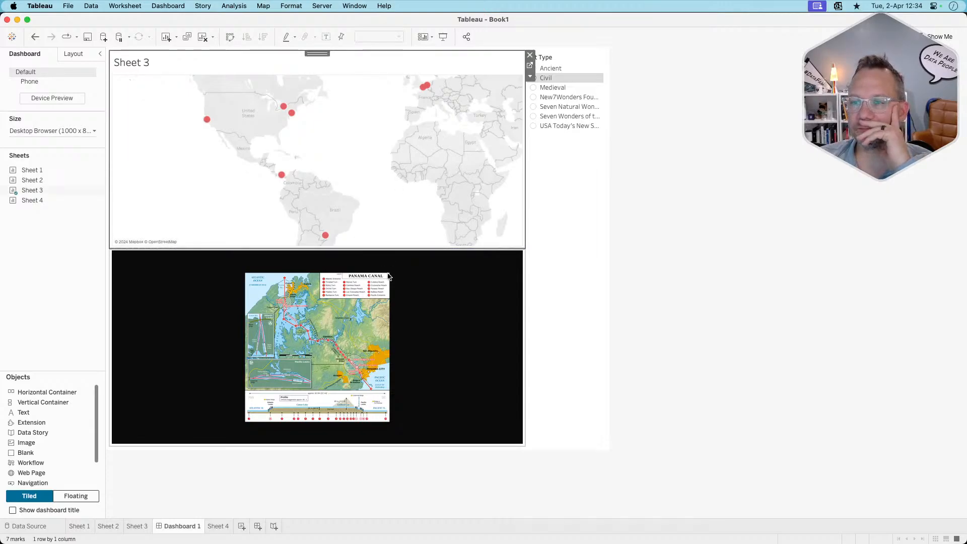
click(530, 265)
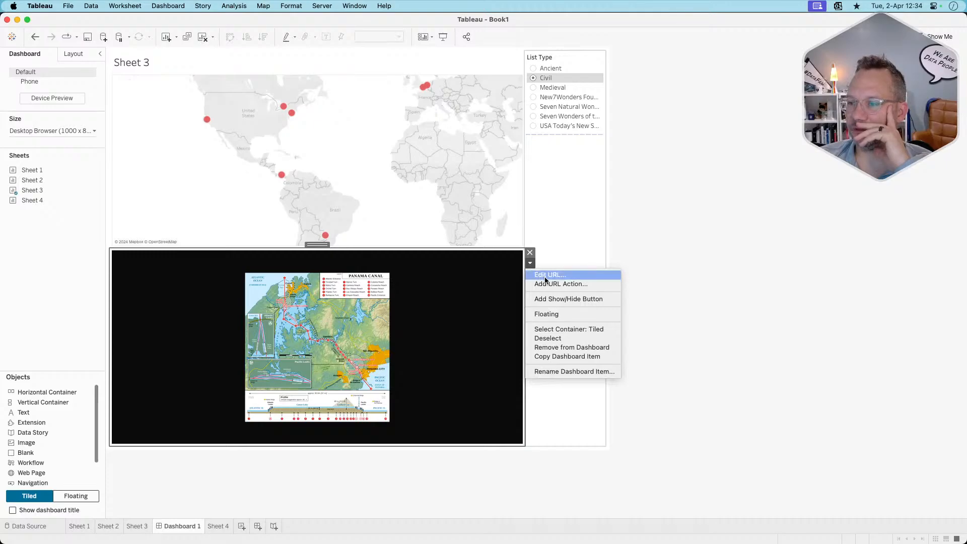
click(564, 314)
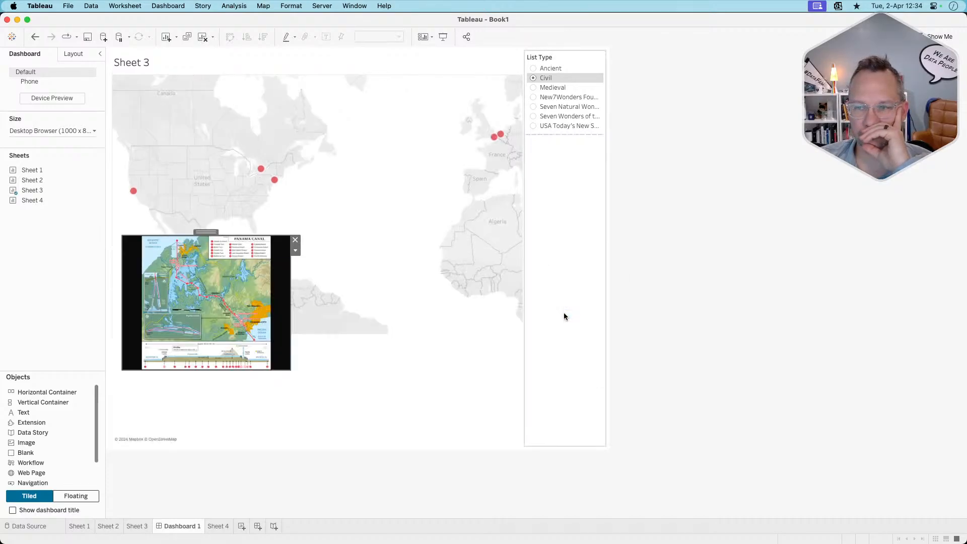
mouse_move(330, 383)
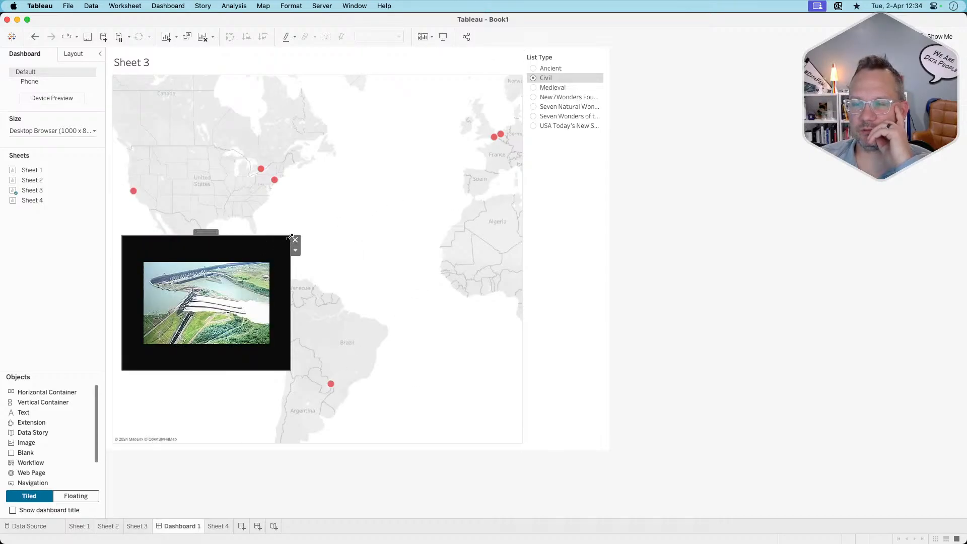
drag(290, 237, 246, 288)
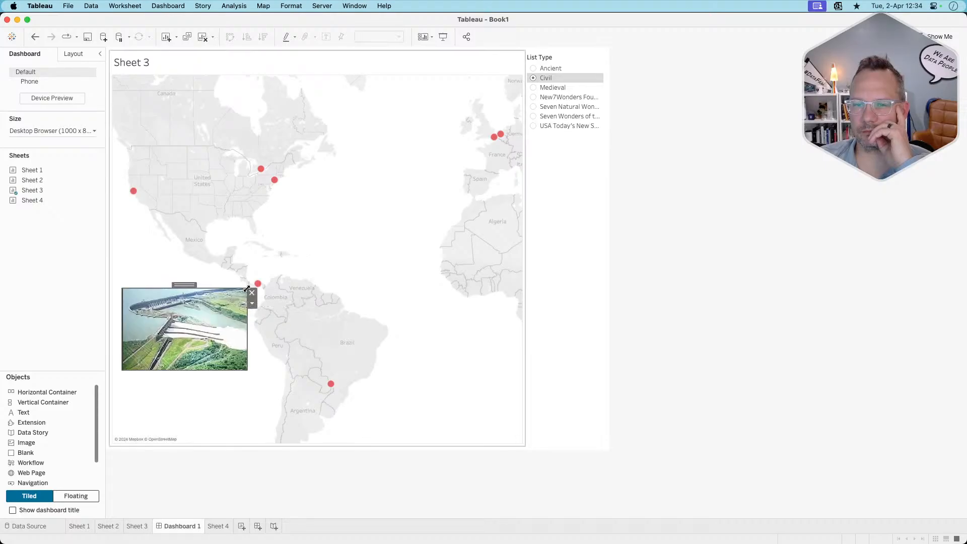
Test the floating picture on the map's Panama Canal and Golden Gate Bridge marks
click(321, 361)
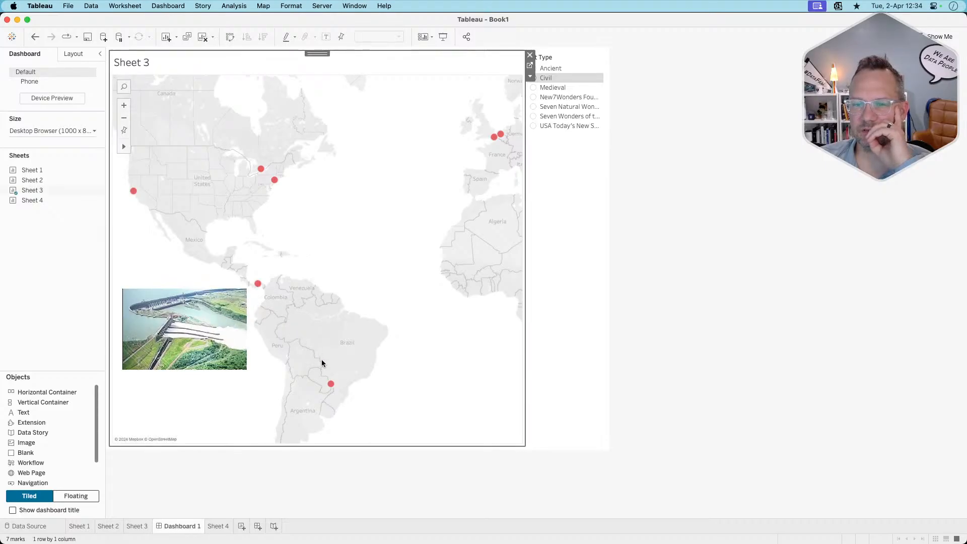
mouse_move(258, 285)
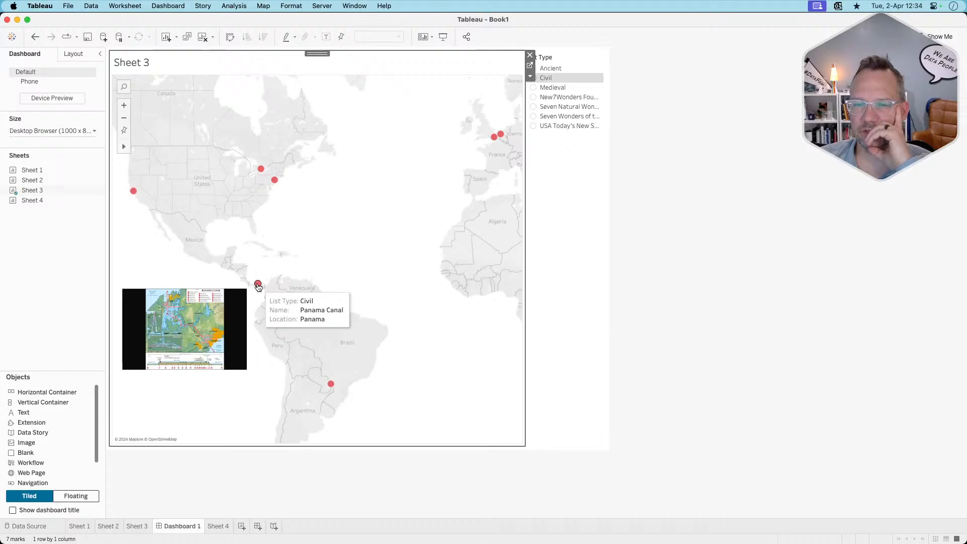
mouse_move(135, 195)
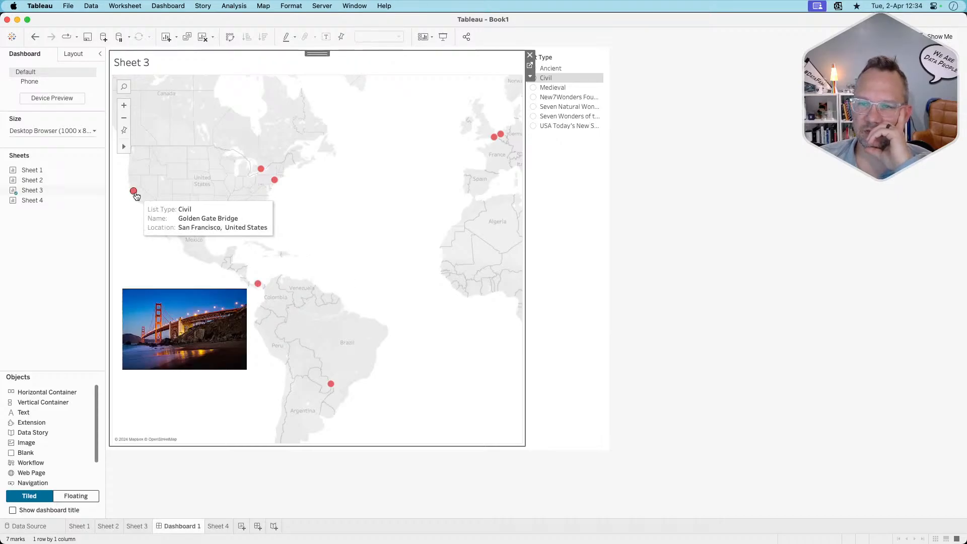
Set the picture web page object's background to None and check the effect on the map's Civil marks, such as Delta Works
mouse_move(260, 168)
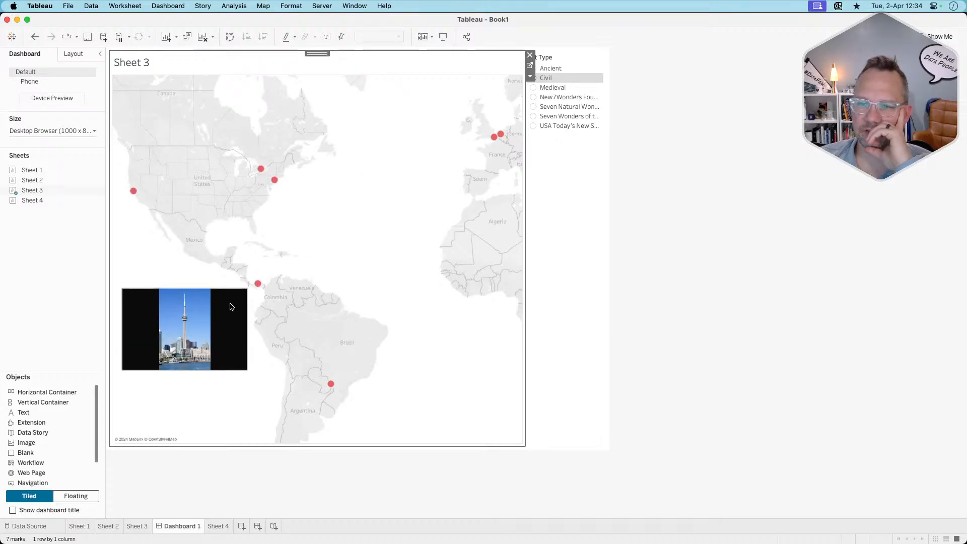
click(233, 339)
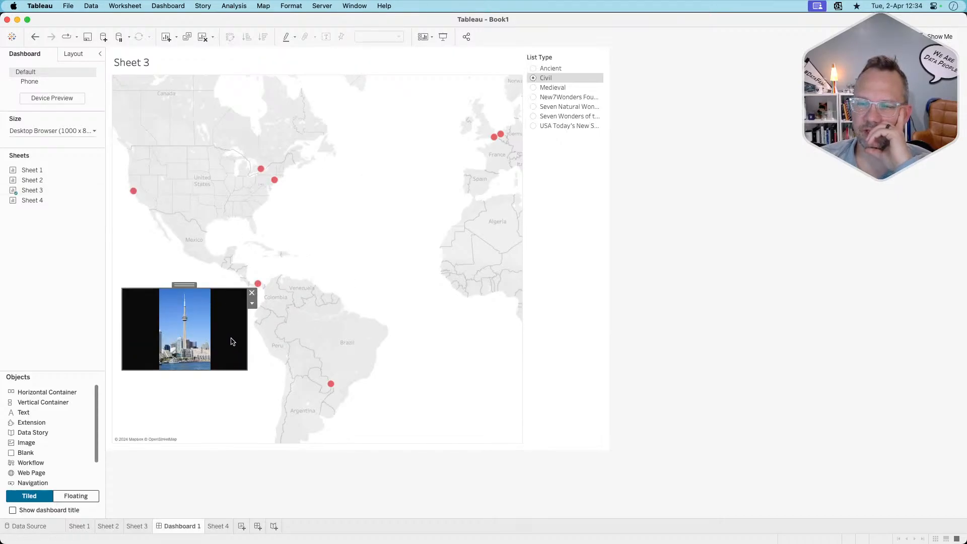
click(71, 55)
click(38, 249)
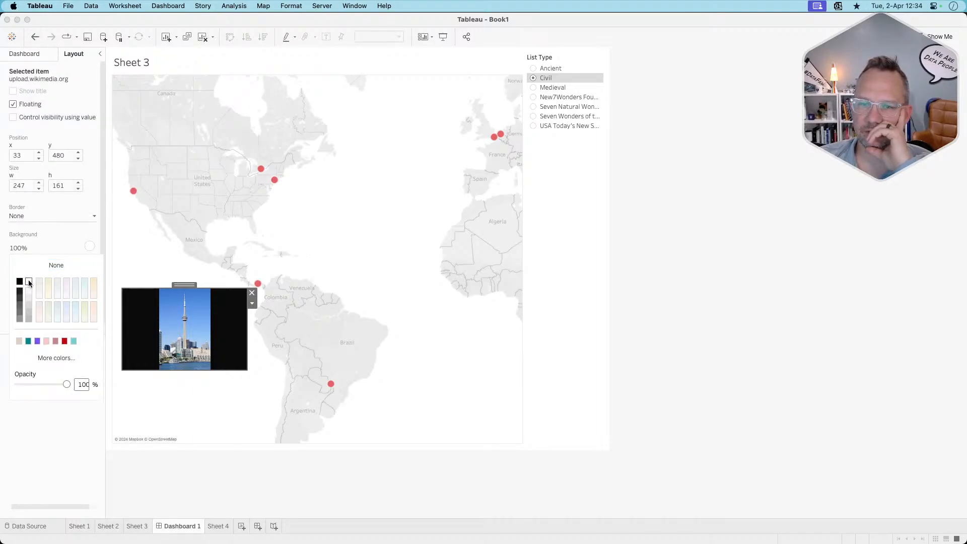
click(56, 265)
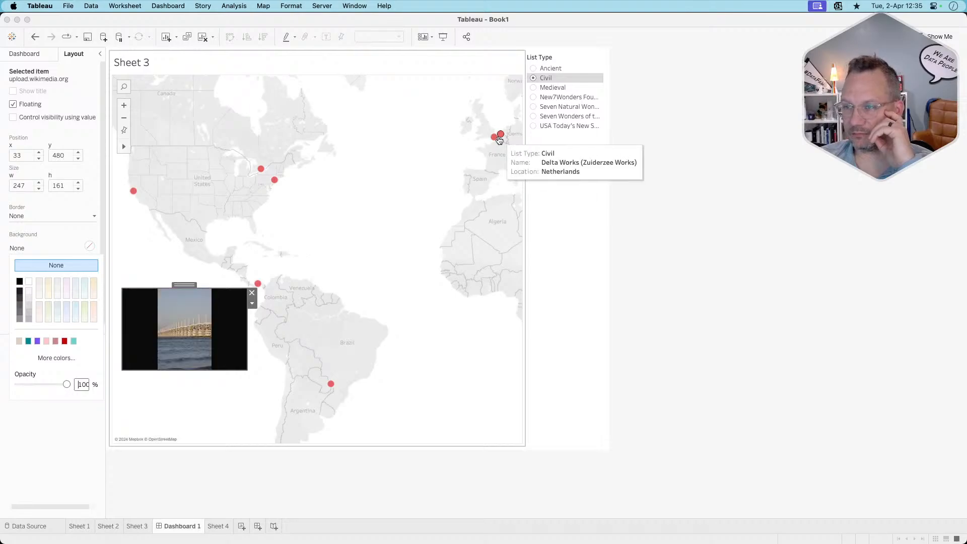
mouse_move(494, 138)
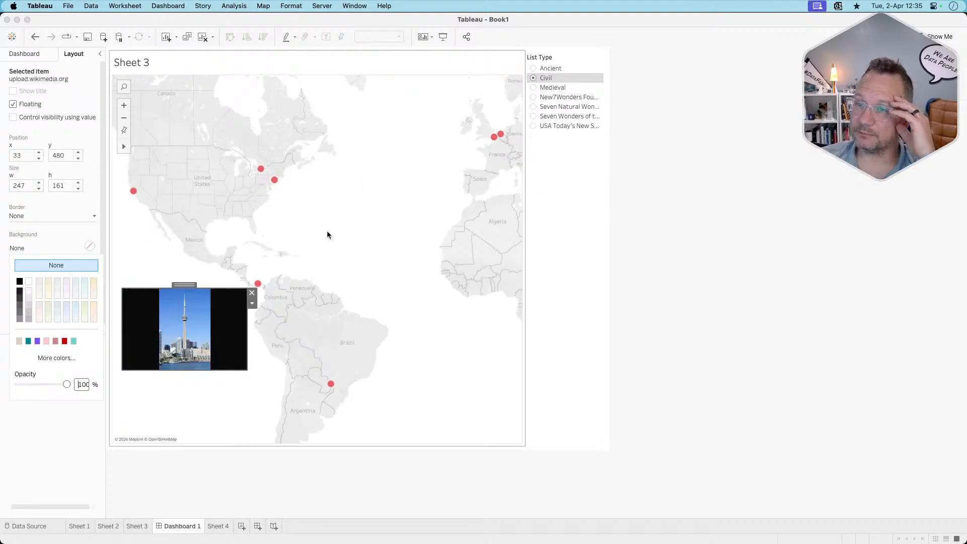
Move the floating picture to the map's lower-right corner and enlarge it to about 305 by 355 pixels
drag(178, 285, 506, 345)
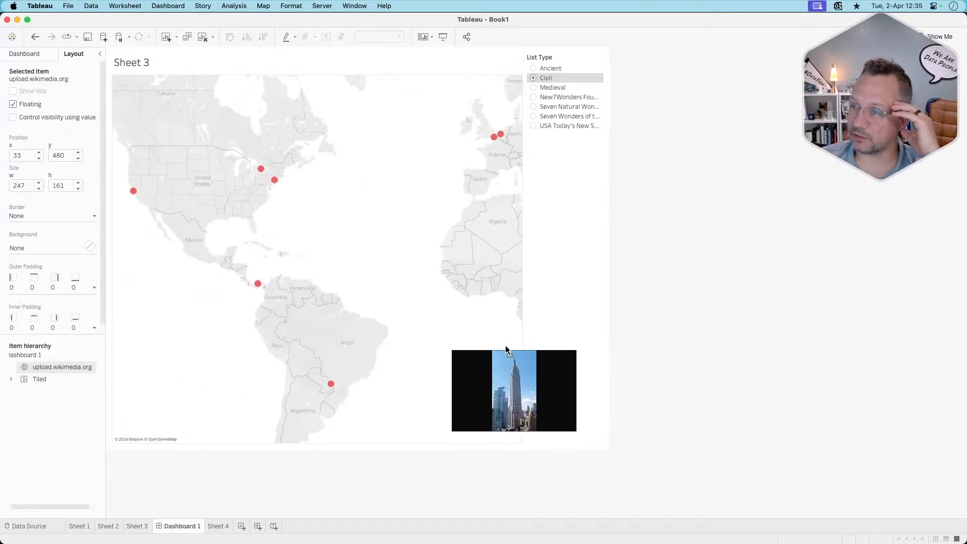
click(569, 201)
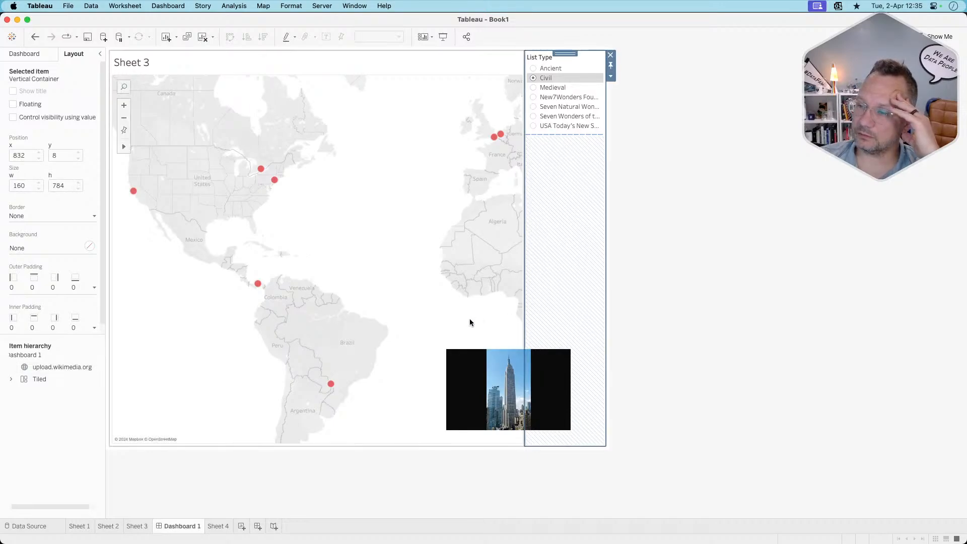
click(674, 261)
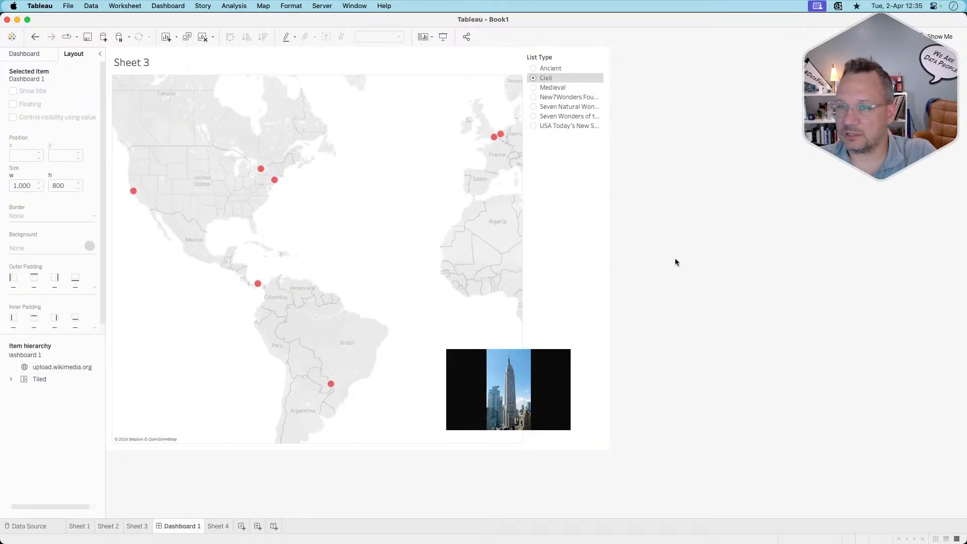
mouse_move(278, 190)
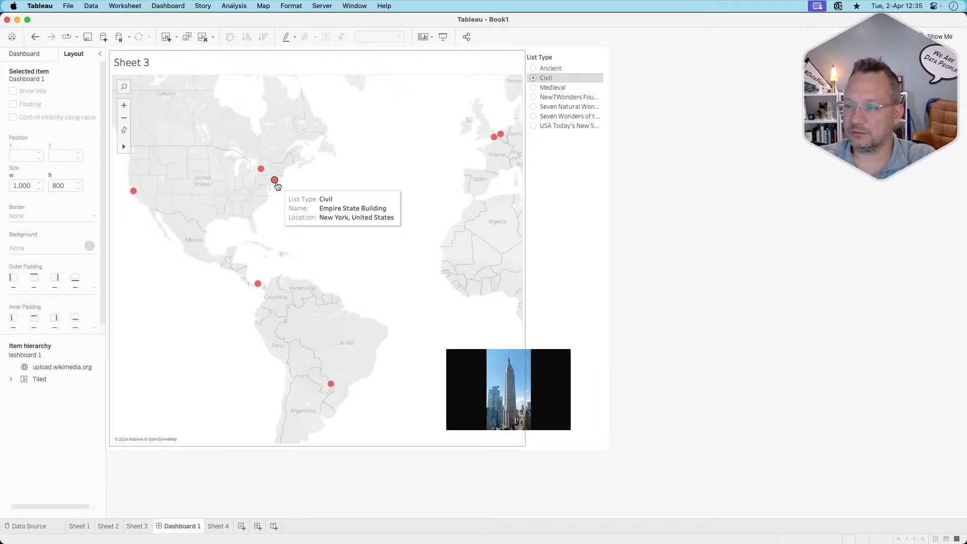
mouse_move(256, 170)
click(465, 363)
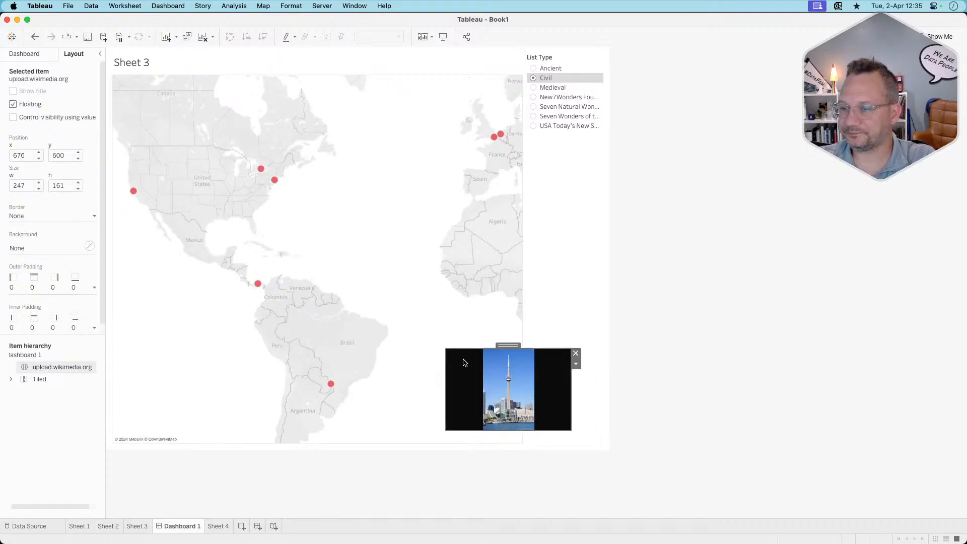
drag(445, 348, 418, 252)
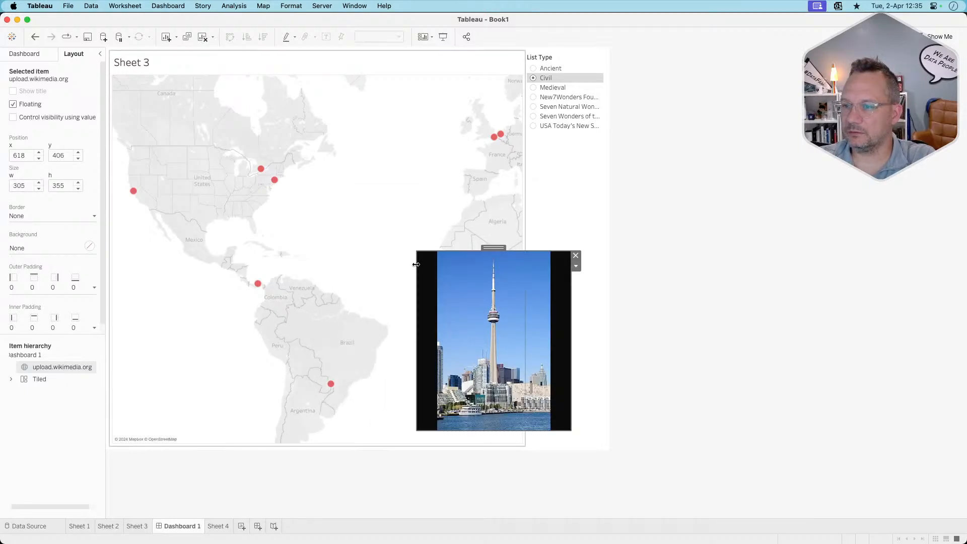
Test the enlarged picture on other Civil marks, such as the Golden Gate Bridge, Itaipu Dam and Delta Works
mouse_move(257, 283)
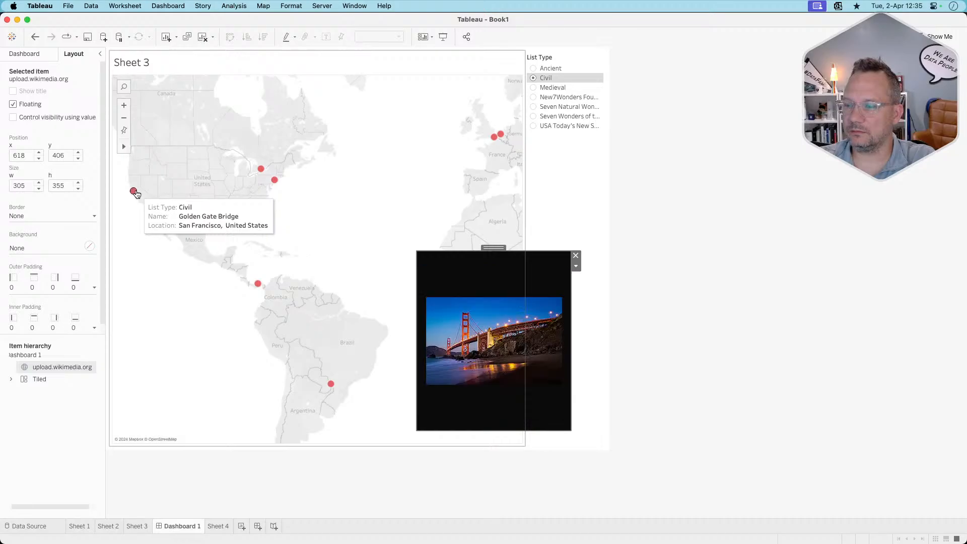
mouse_move(332, 386)
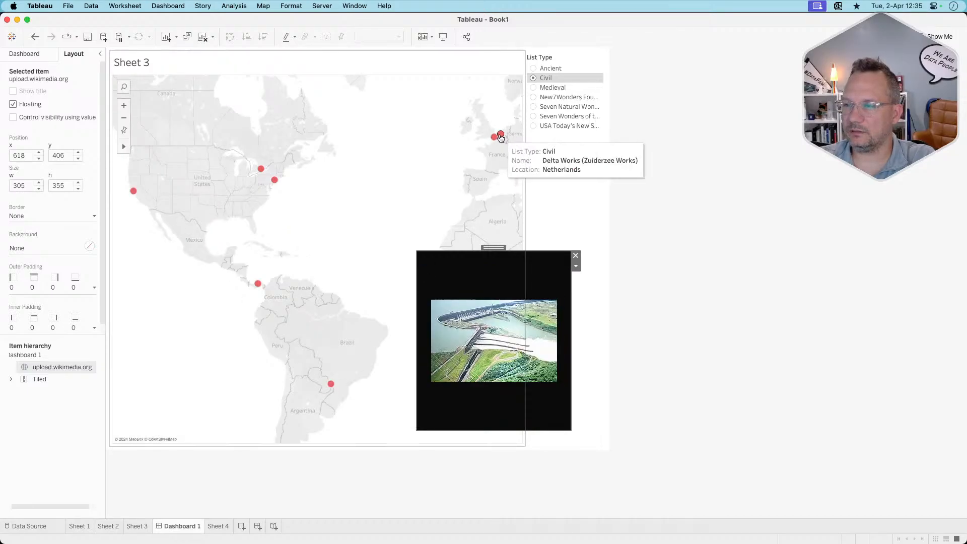
mouse_move(494, 139)
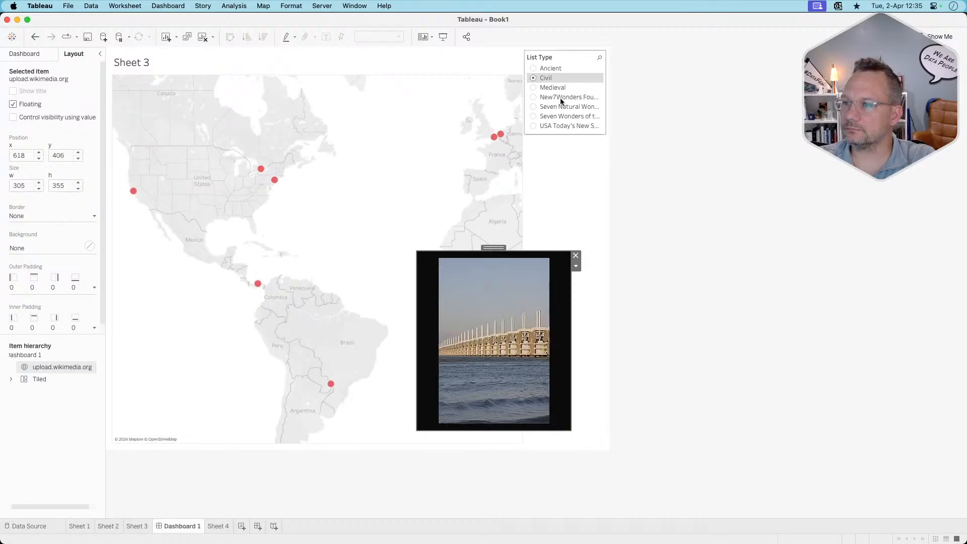
Filter the map to the Medieval list type and shift the floating picture west, off the marks in eastern China
click(534, 89)
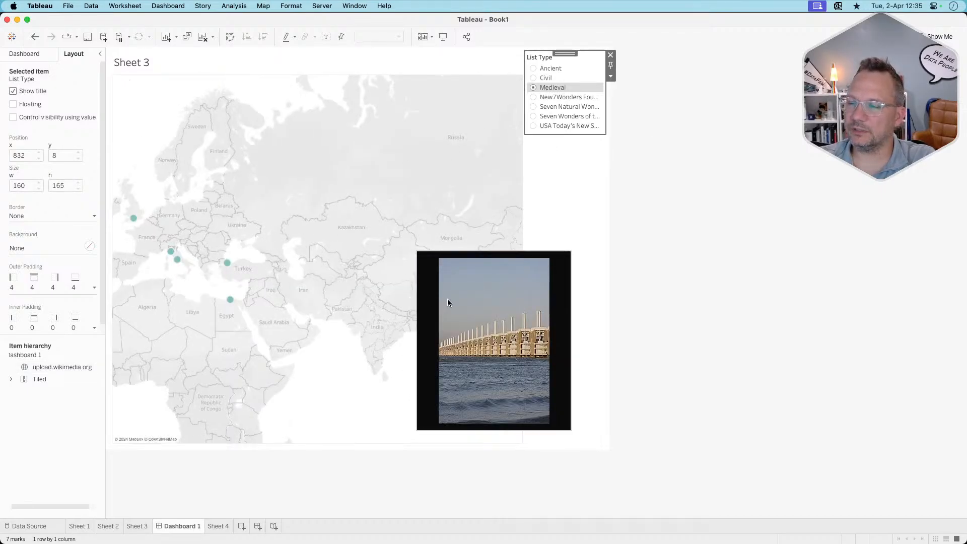
click(483, 273)
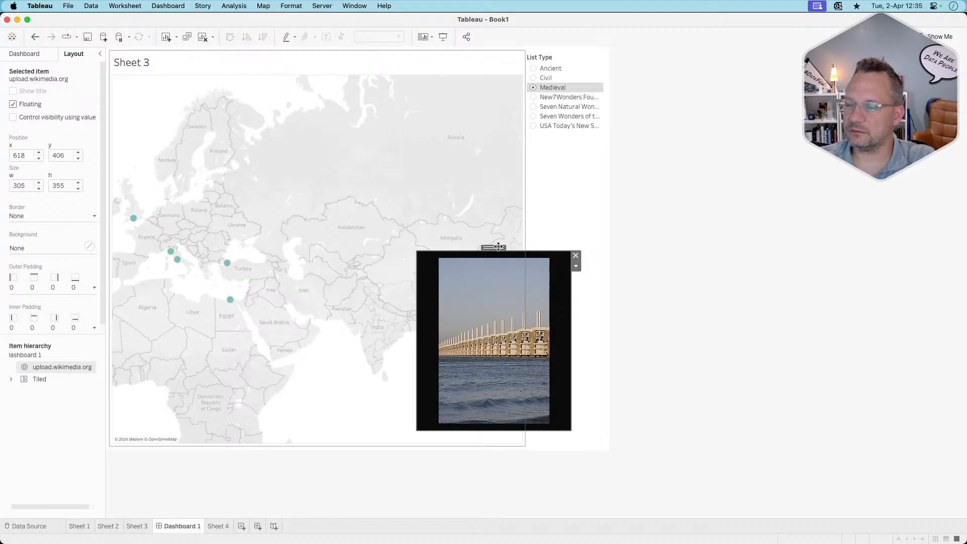
drag(498, 247, 404, 261)
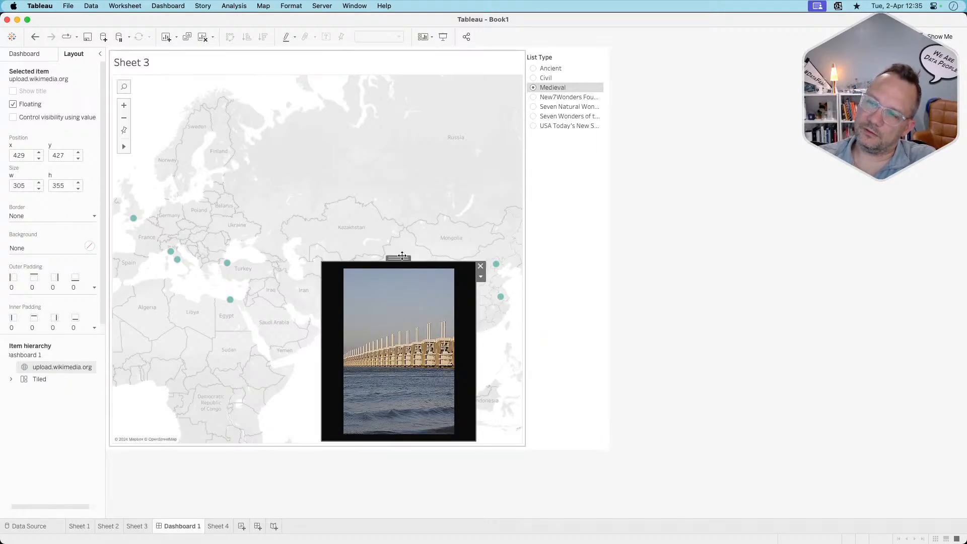
Add a horizontal container below the map, dock the picture in it, and place a web page object without a URL to its left
click(24, 54)
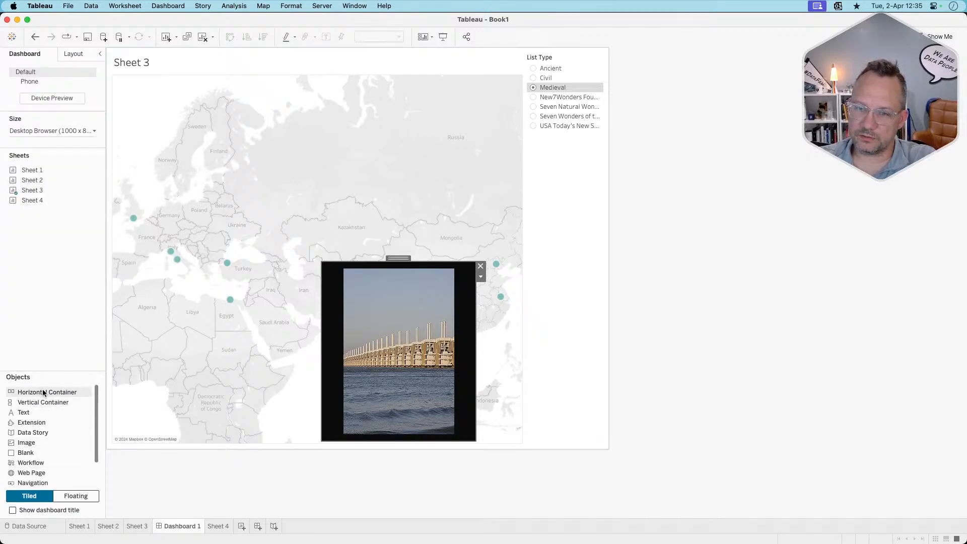
mouse_move(36, 392)
mouse_down()
mouse_move(187, 401)
mouse_move(194, 403)
mouse_move(187, 428)
mouse_up()
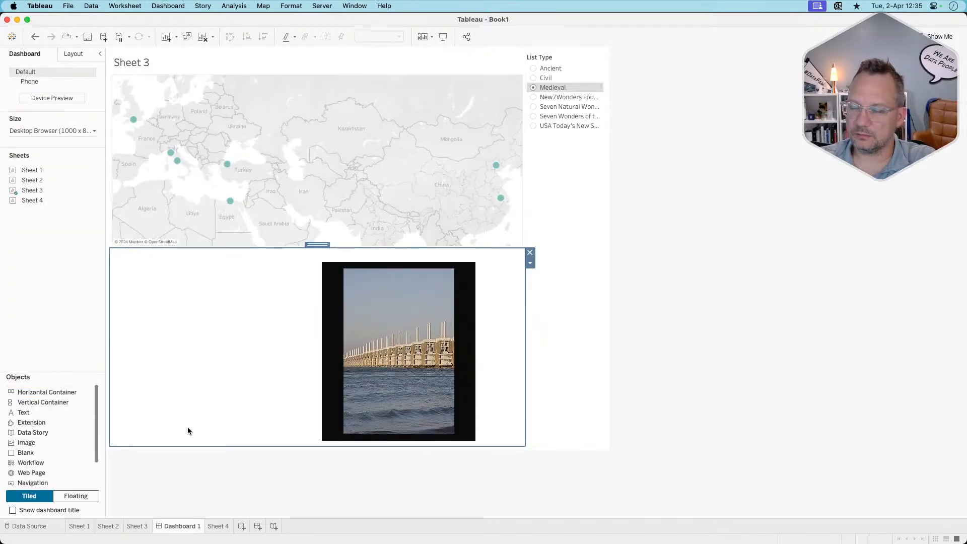
click(350, 273)
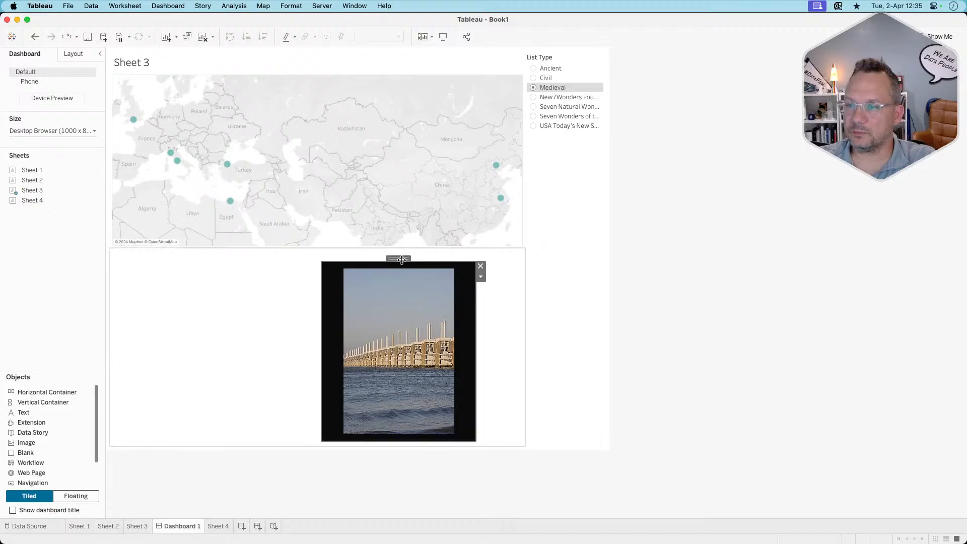
drag(405, 264, 269, 285)
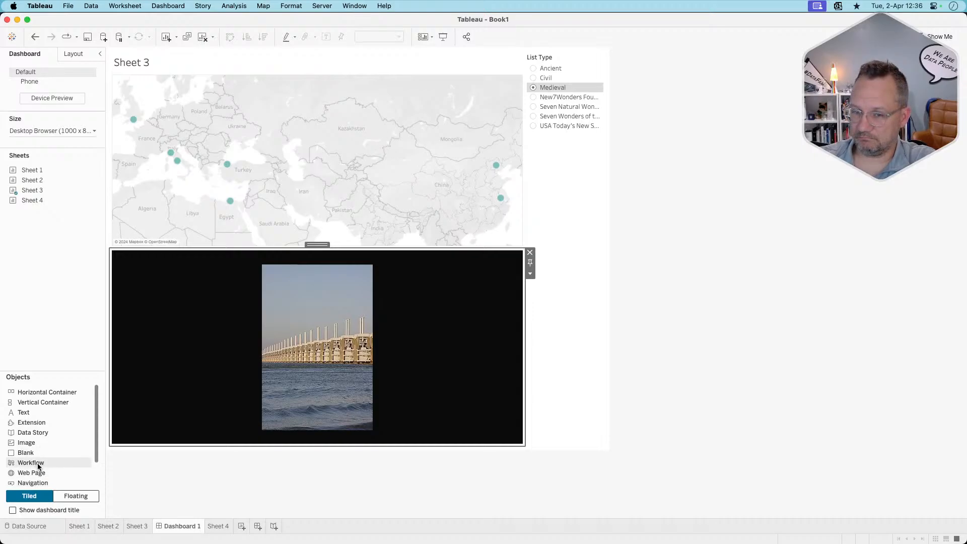
drag(39, 472, 177, 359)
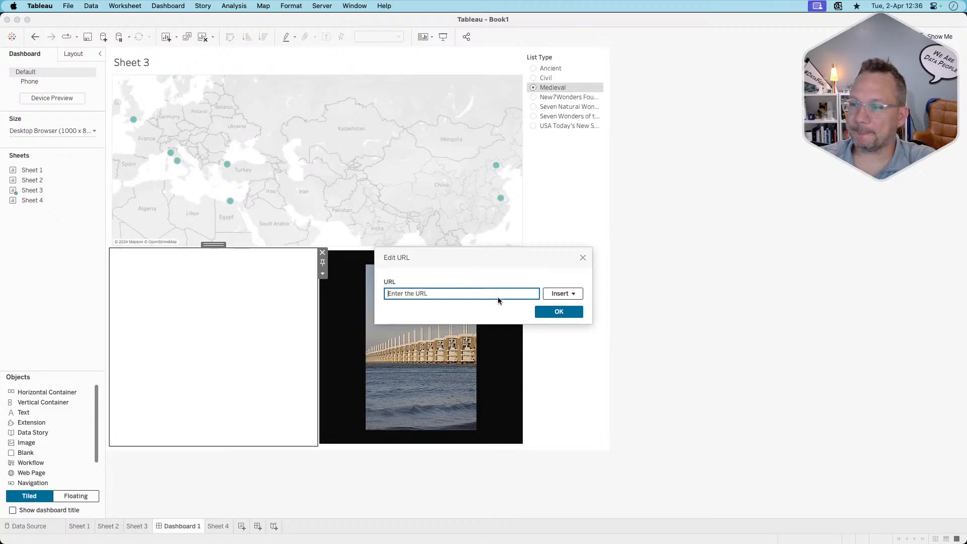
click(556, 314)
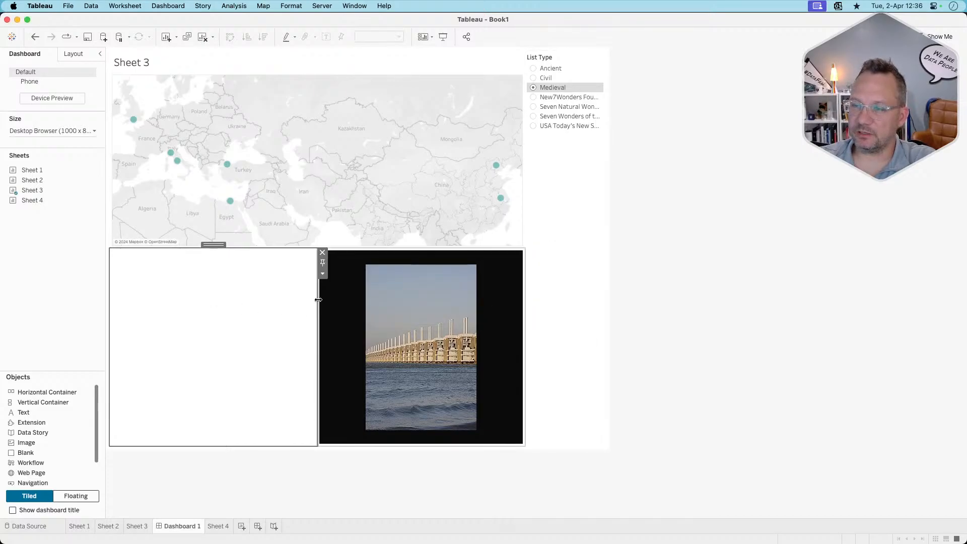
Remove the outer padding around the picture and the empty web page object beside it
click(338, 291)
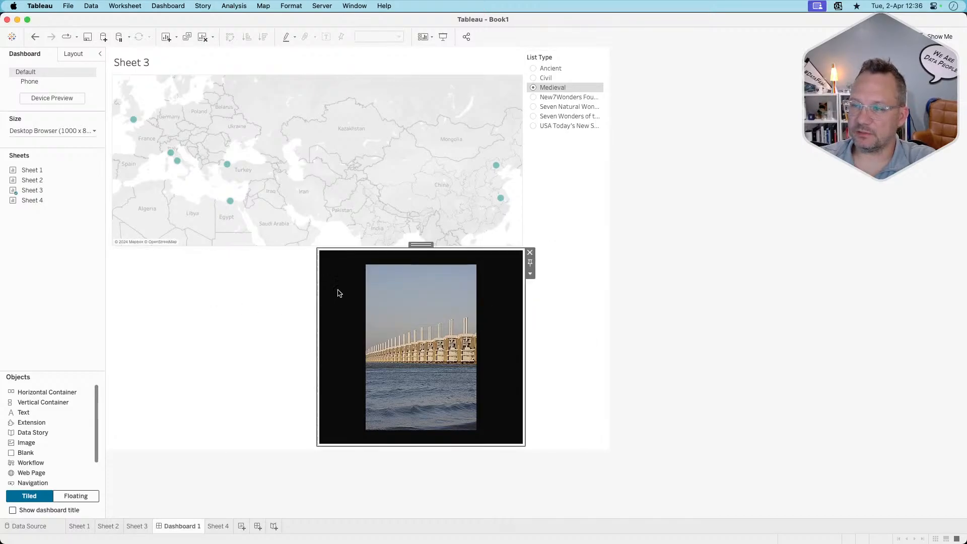
click(74, 54)
click(28, 292)
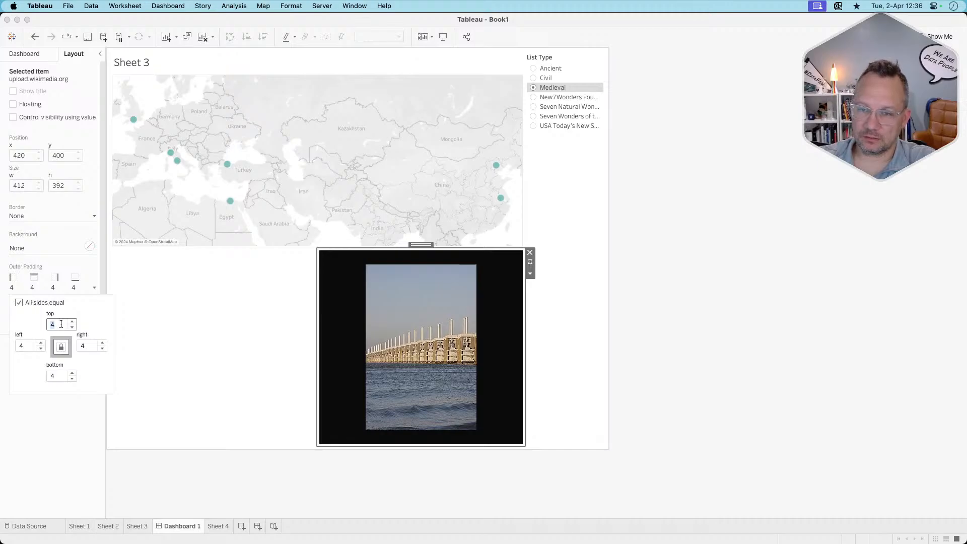
click(277, 323)
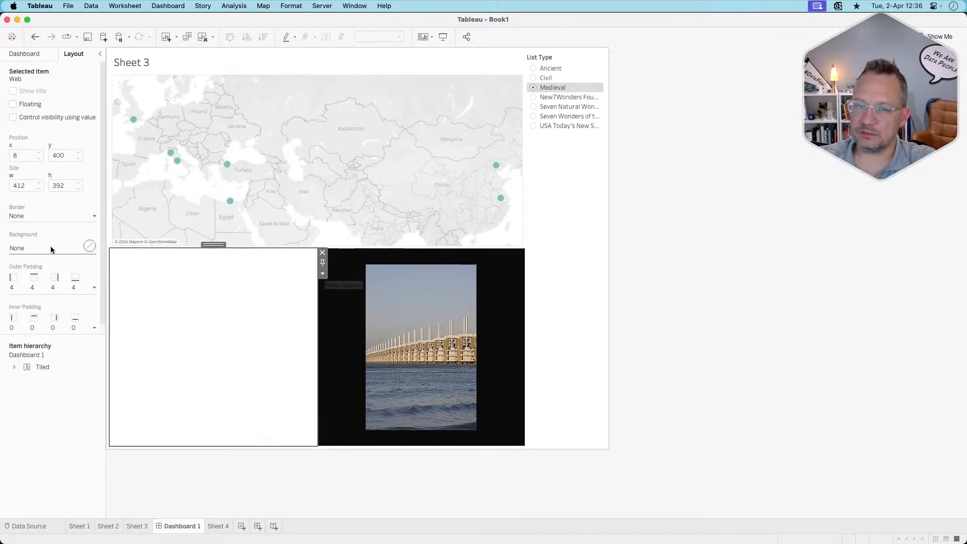
click(31, 287)
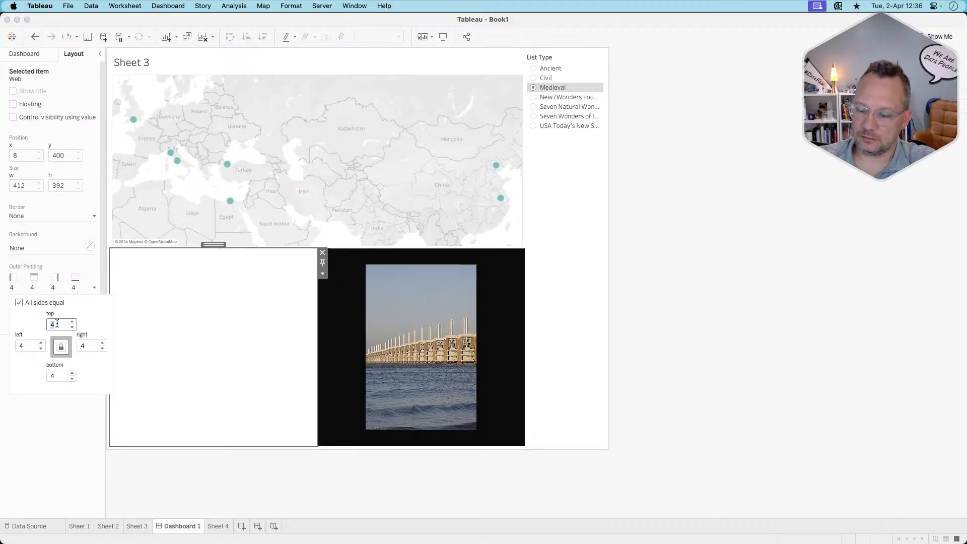
click(583, 284)
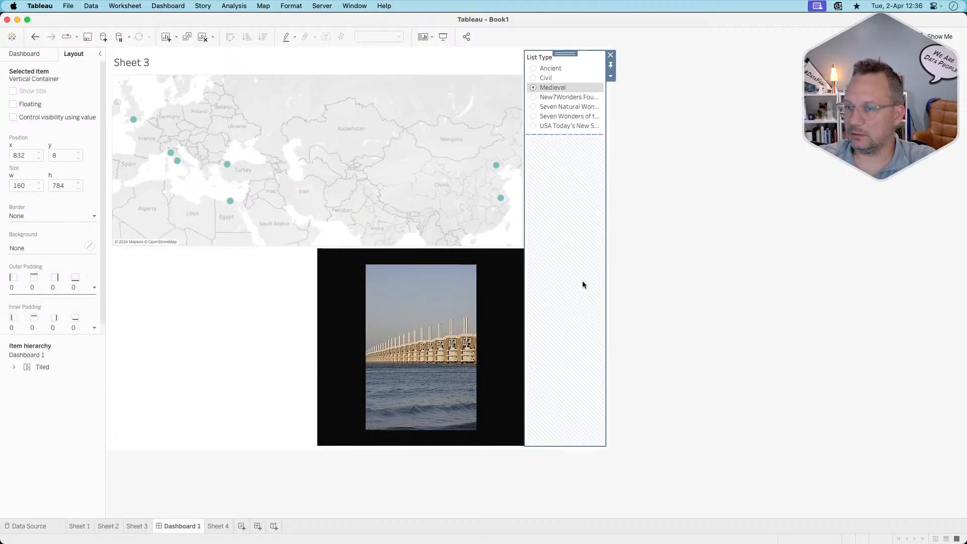
Add the Wikipedia link field to the map's detail on Sheet 3 and return to Dashboard 1
click(341, 177)
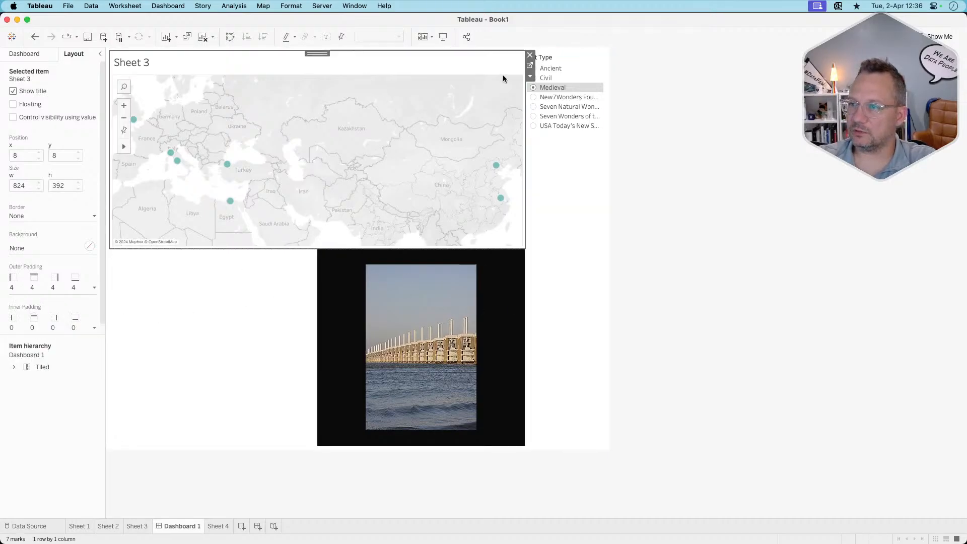
click(530, 69)
drag(43, 156, 124, 192)
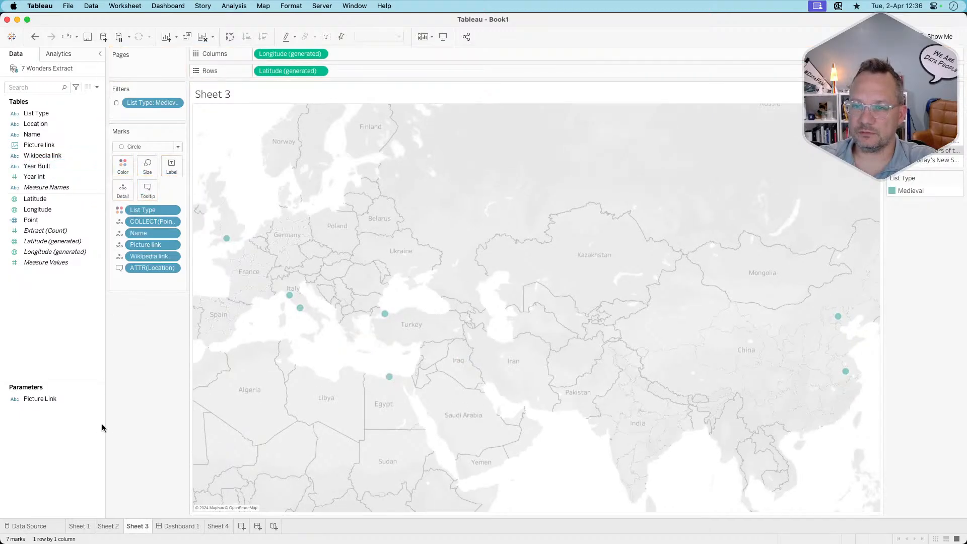
click(181, 527)
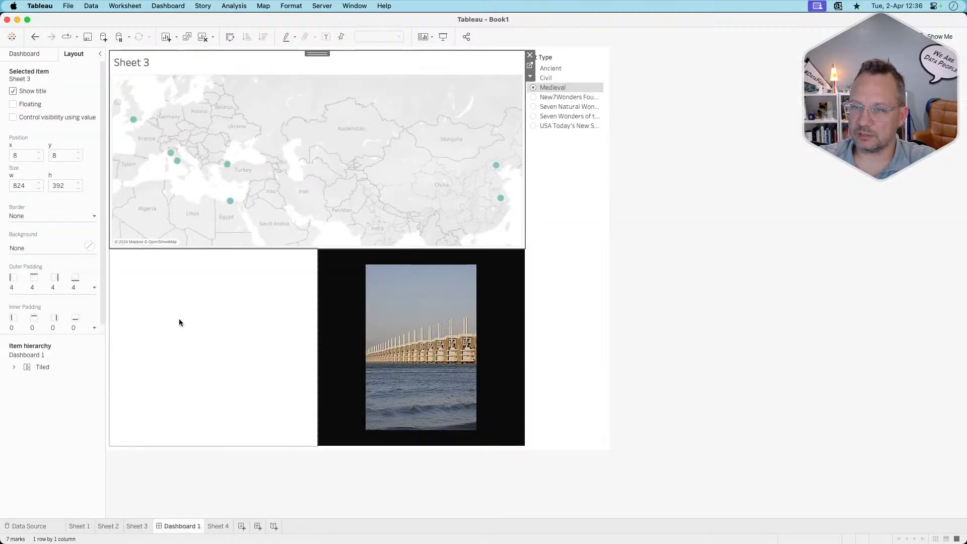
Add a Go to URL dashboard action from Sheet 3 that runs on hover and targets the empty Web page object
click(171, 6)
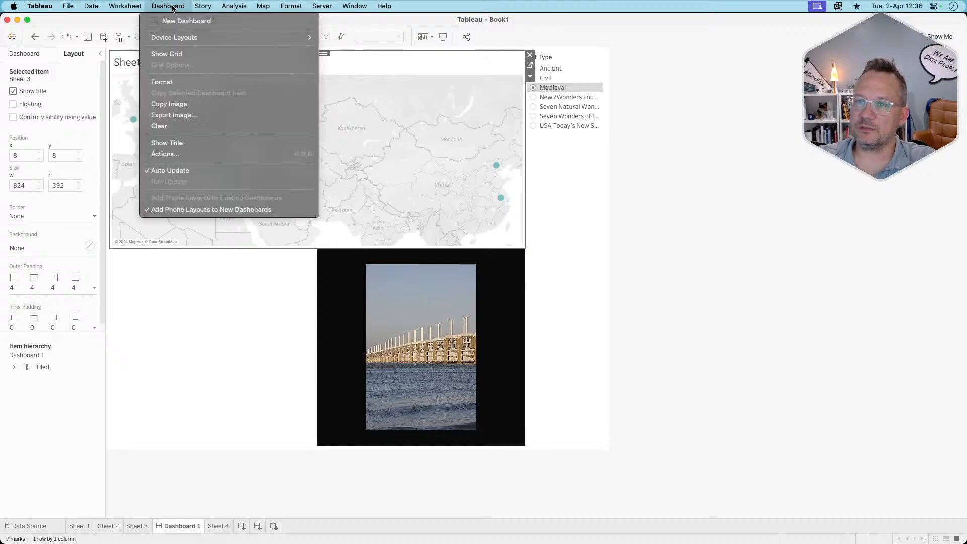
click(170, 154)
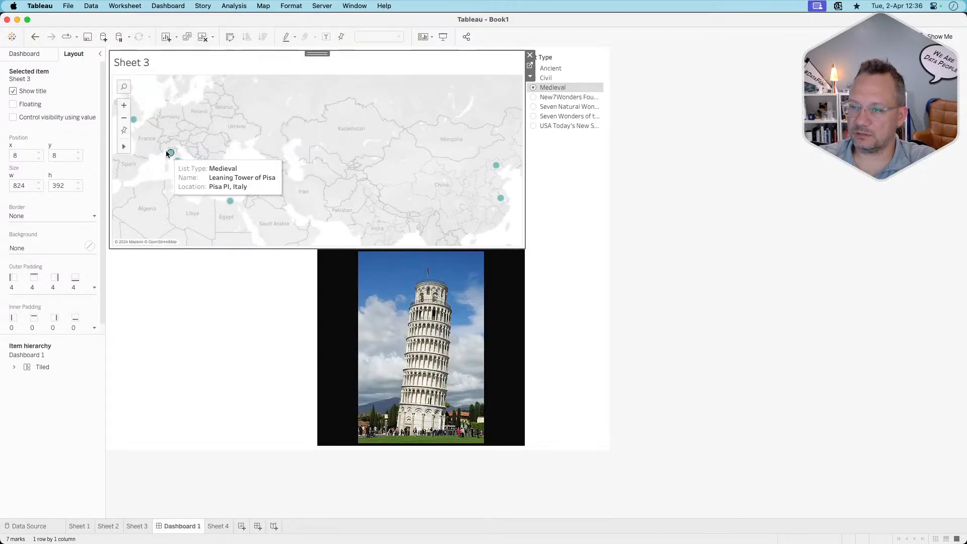
click(361, 353)
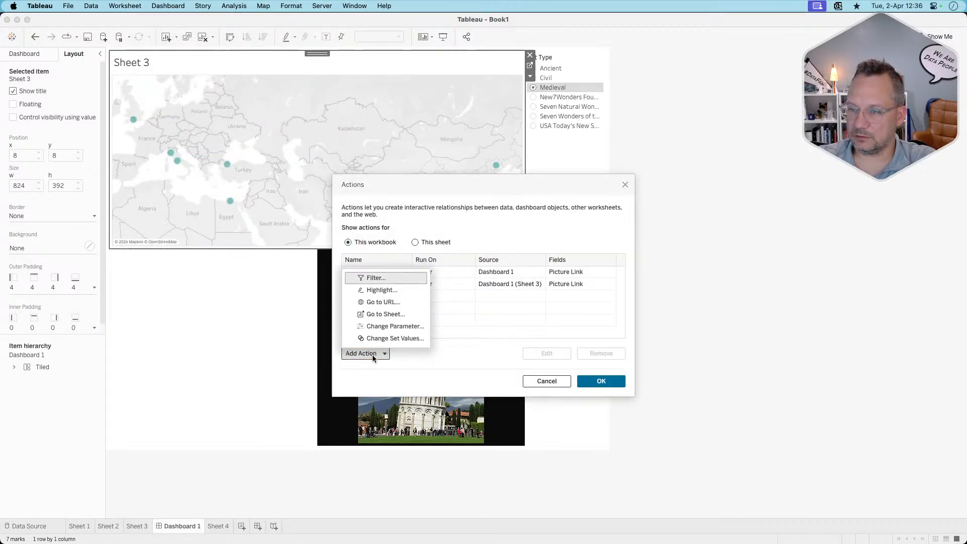
click(390, 304)
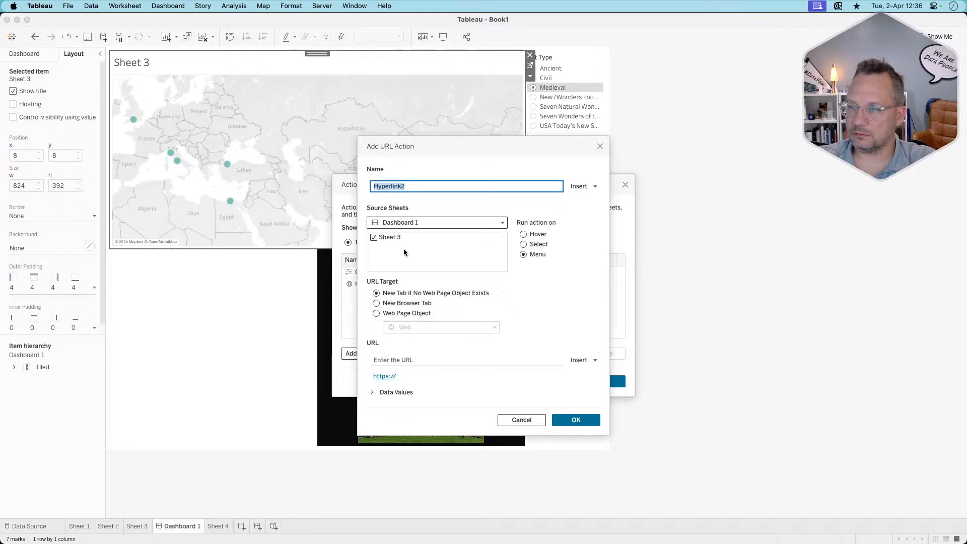
click(401, 313)
click(400, 328)
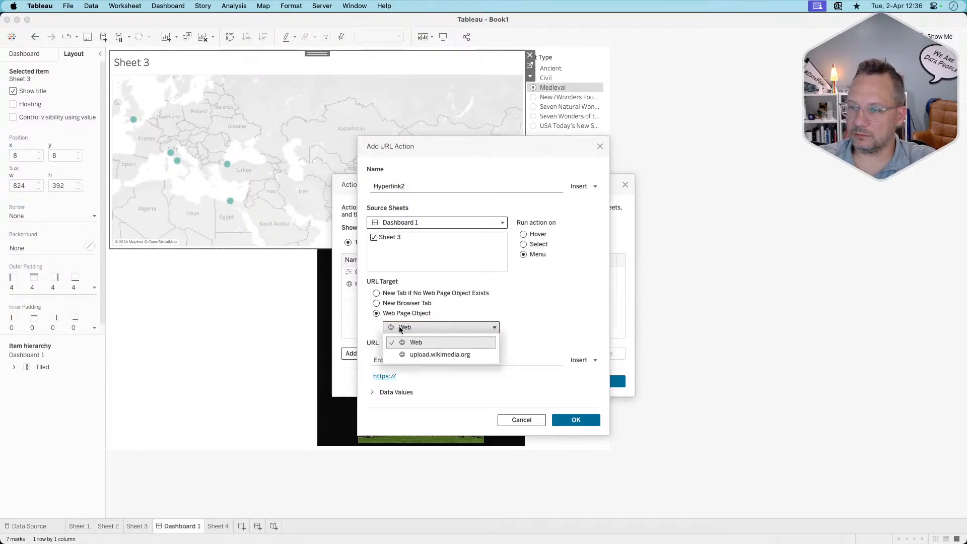
click(429, 342)
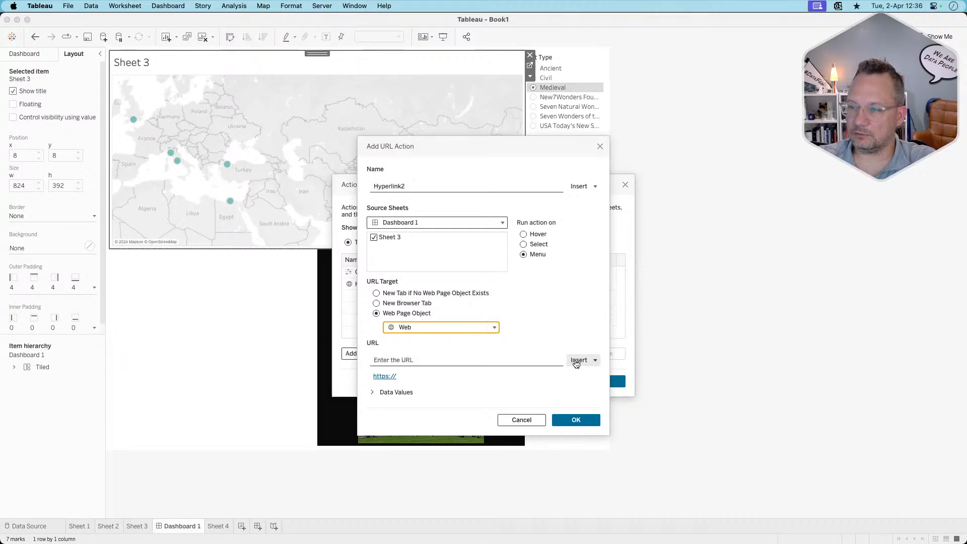
click(523, 234)
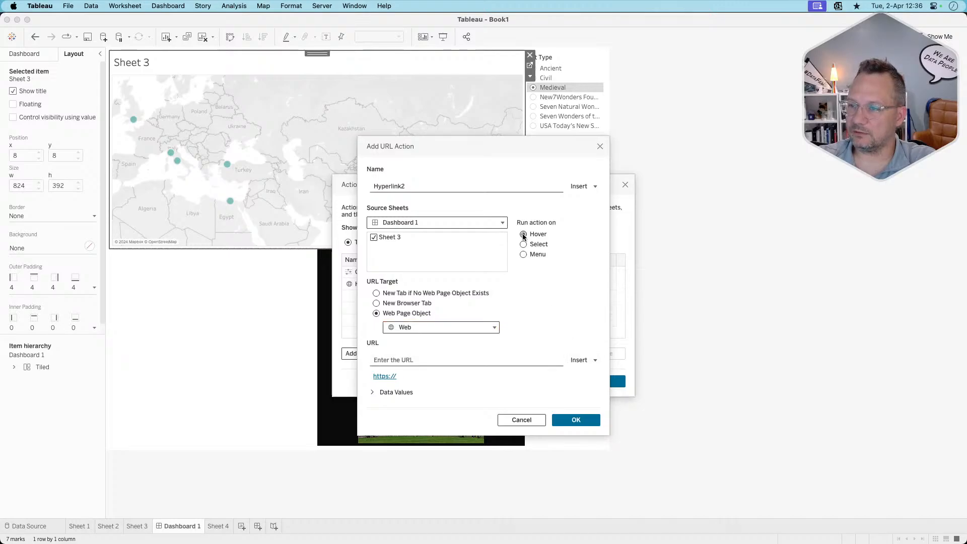
Insert the 7 Wonders Extract.Wikipedia link field as the action's URL and save the dashboard actions
click(580, 360)
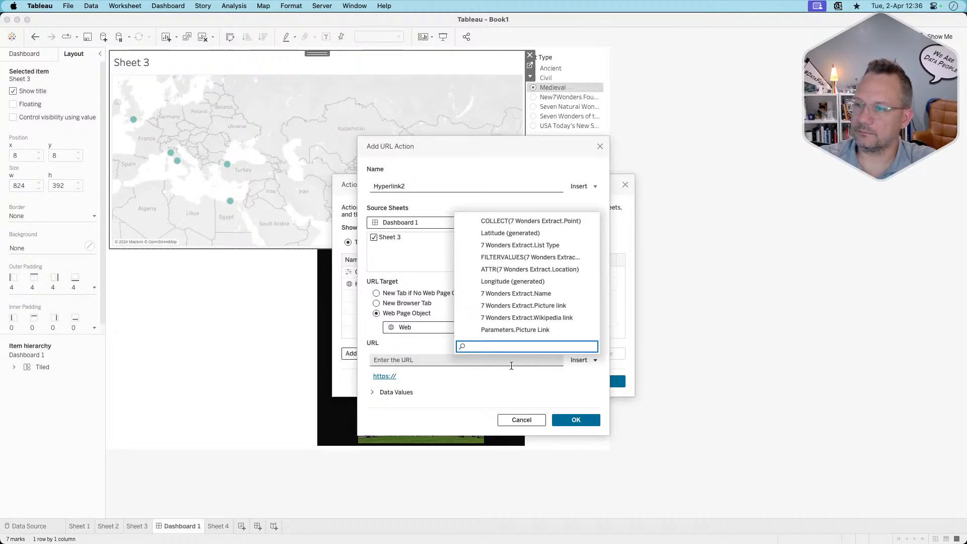
text(wiki)
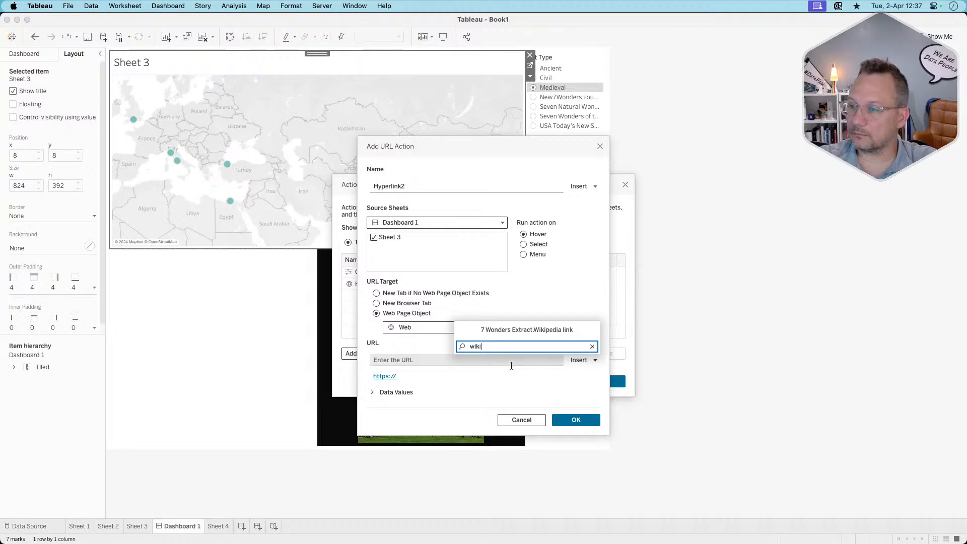
click(512, 330)
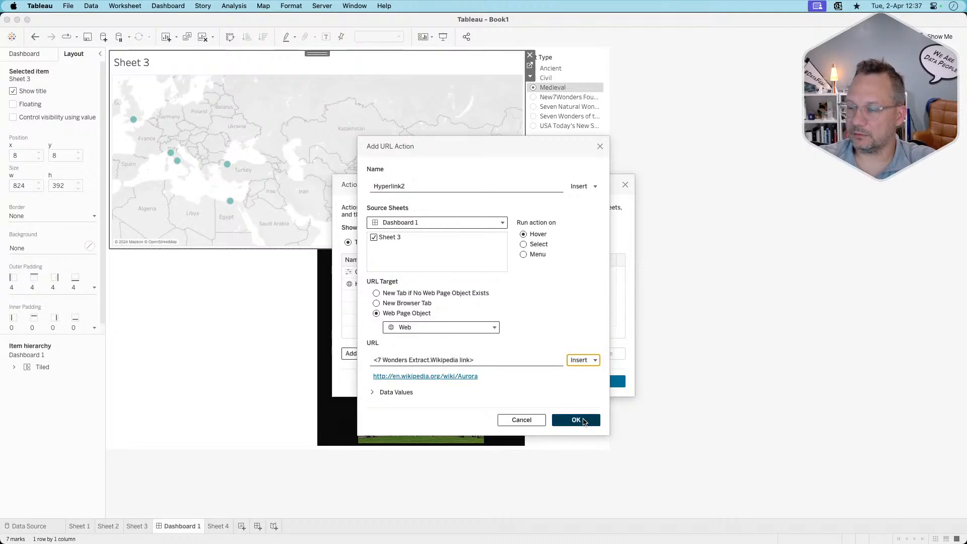
click(576, 420)
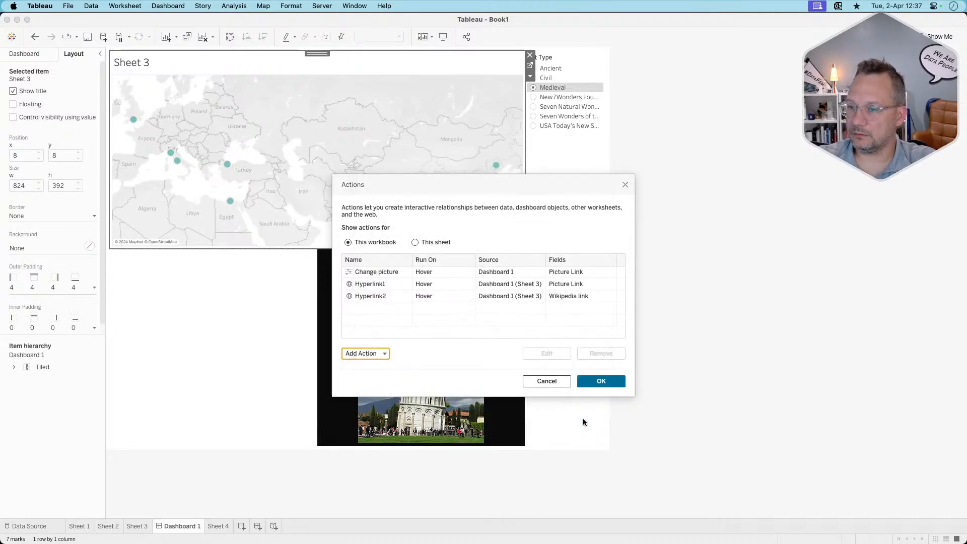
click(607, 382)
Test the new action on the Great Wall of China mark and look through its Wikipedia page in the dashboard
mouse_move(497, 165)
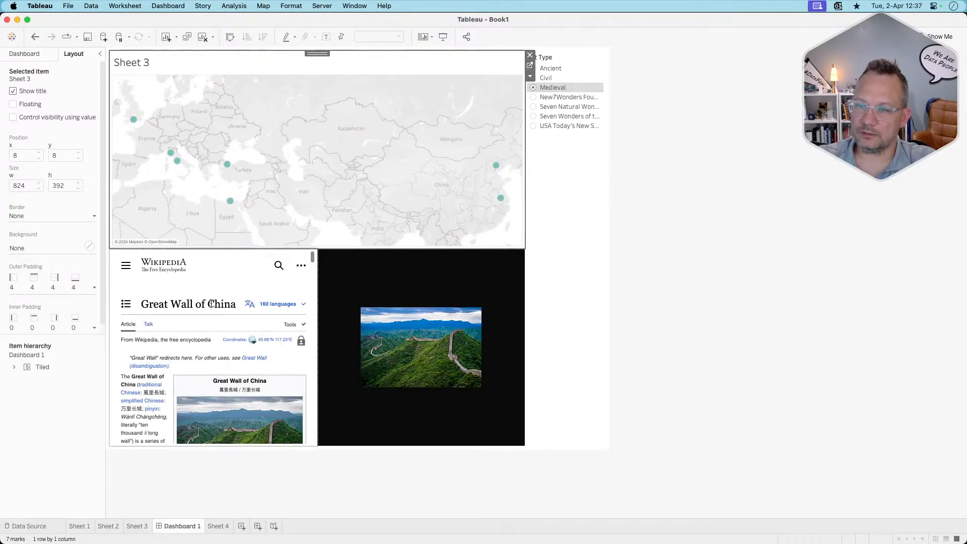
scroll(202, 311, down, 5)
scroll(203, 310, down, 10)
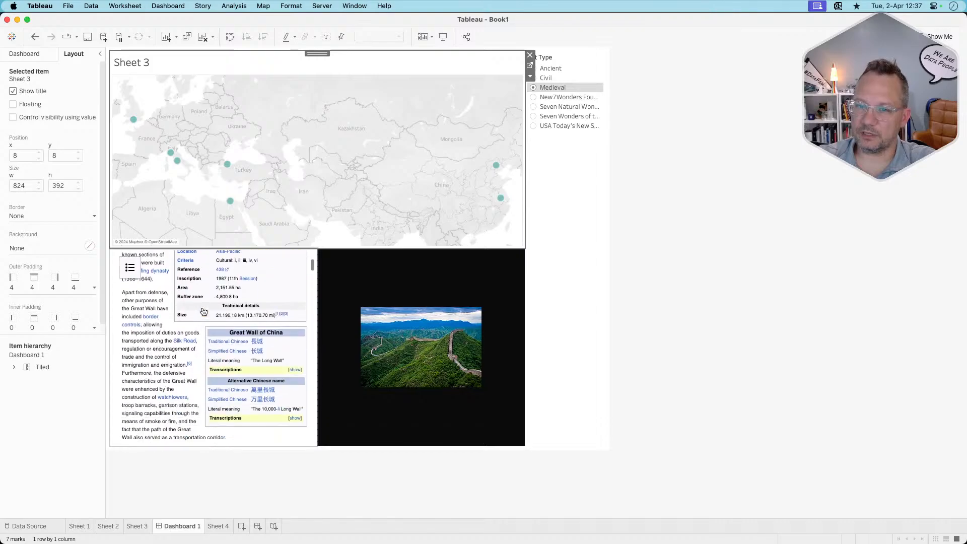
scroll(184, 370, down, 10)
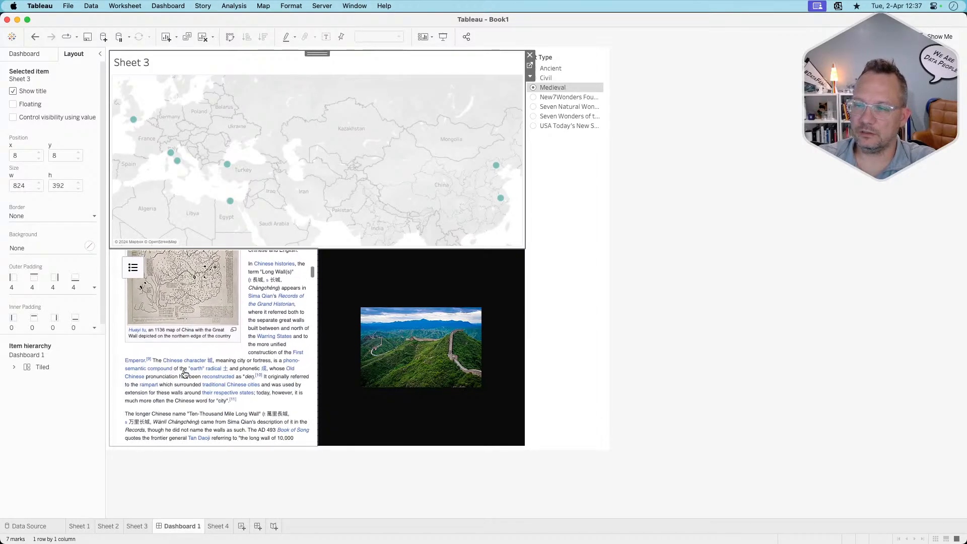
scroll(182, 378, down, 5)
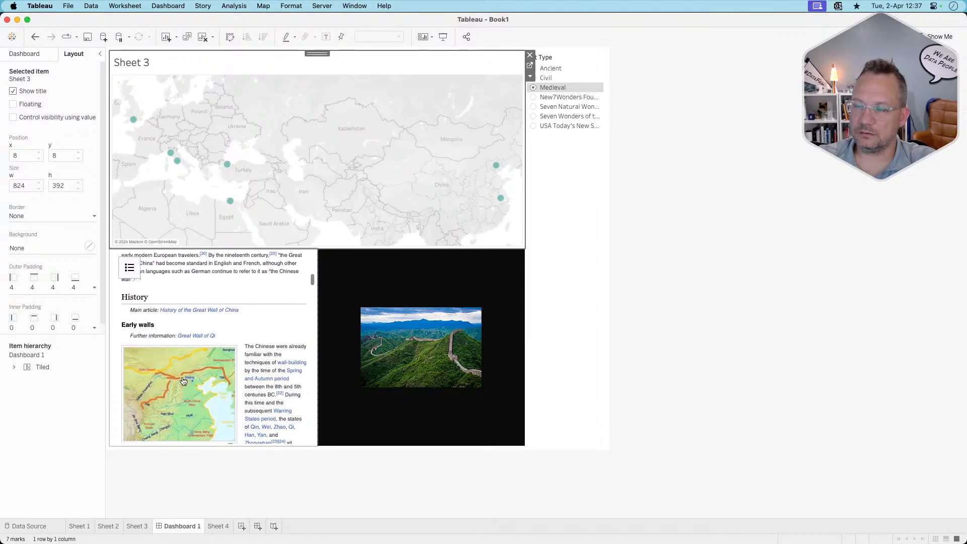
scroll(183, 379, up, 20)
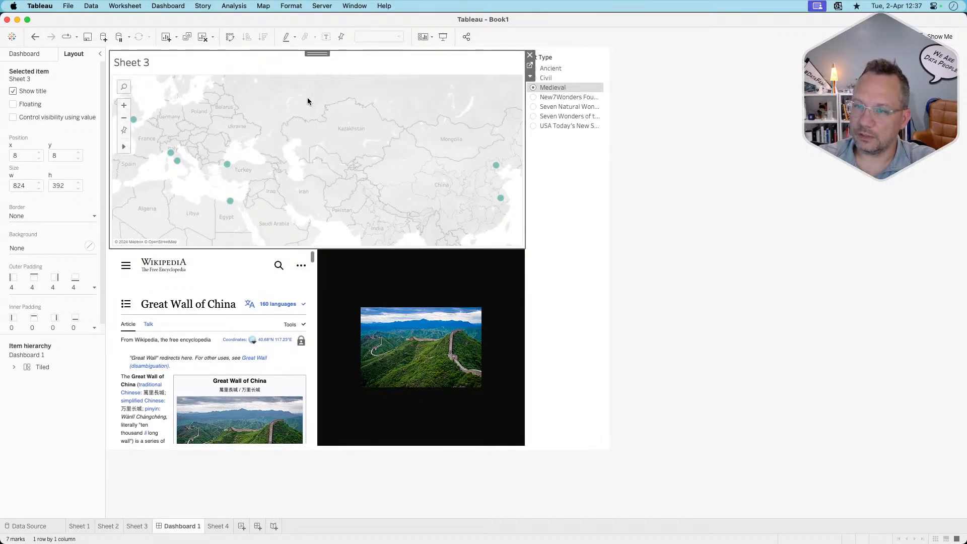
Hide the map's title and add a tiled horizontal container above the map
right_click(147, 63)
click(172, 89)
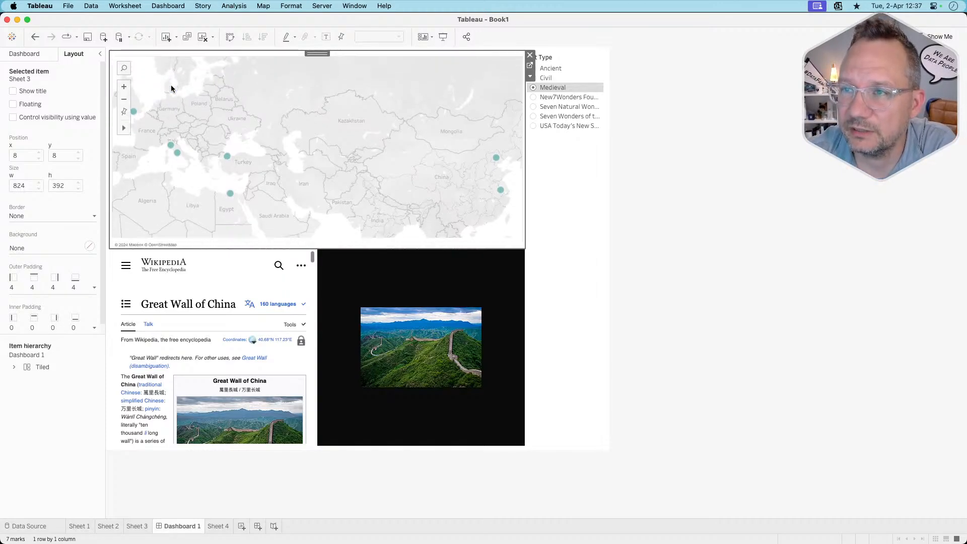
click(33, 59)
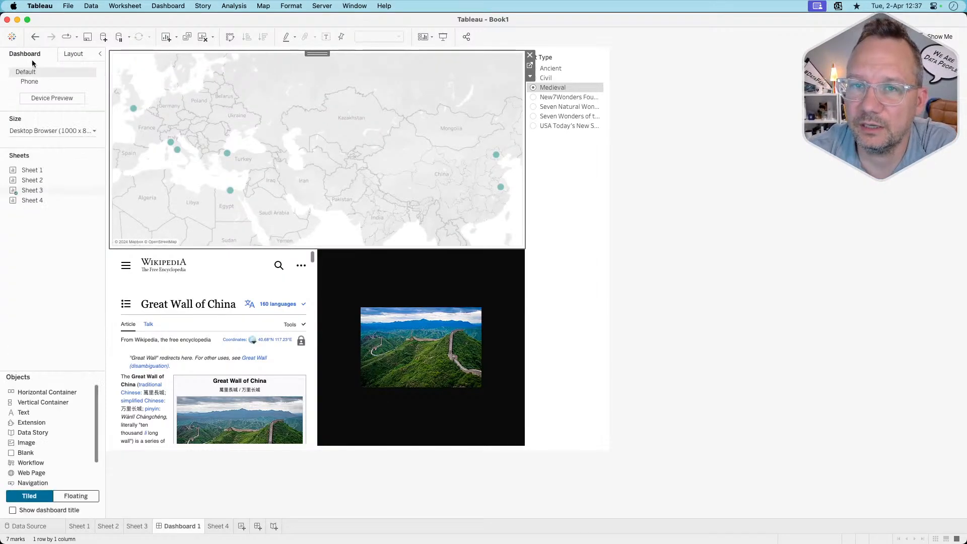
drag(43, 393, 298, 128)
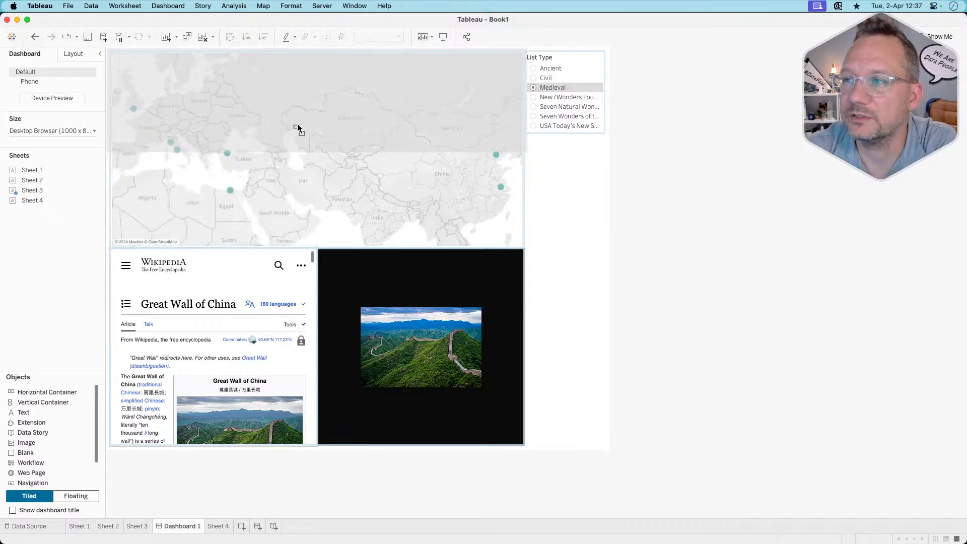
drag(316, 73, 312, 64)
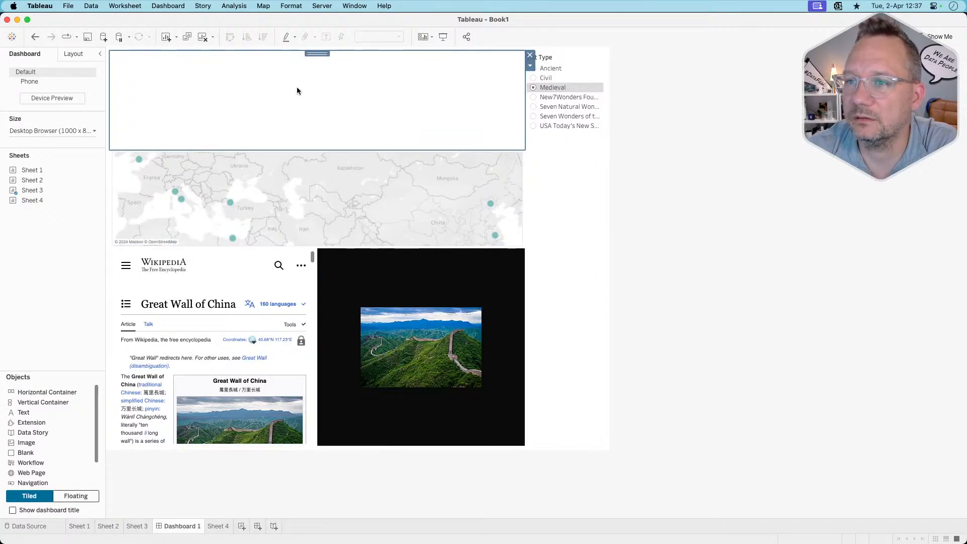
Filter the map to the Civil list type and check the picture and Wikipedia page of the Itaipu Dam mark
click(534, 78)
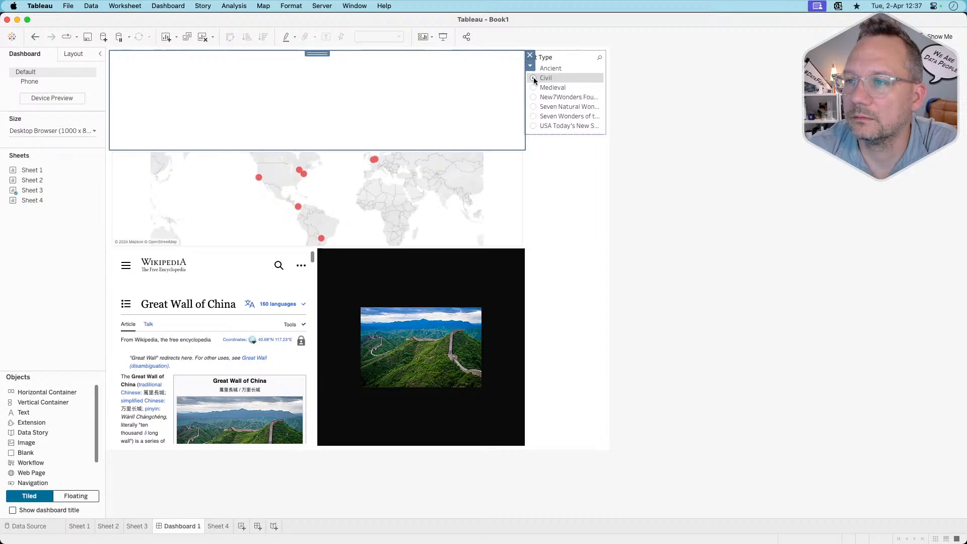
click(413, 188)
mouse_move(378, 162)
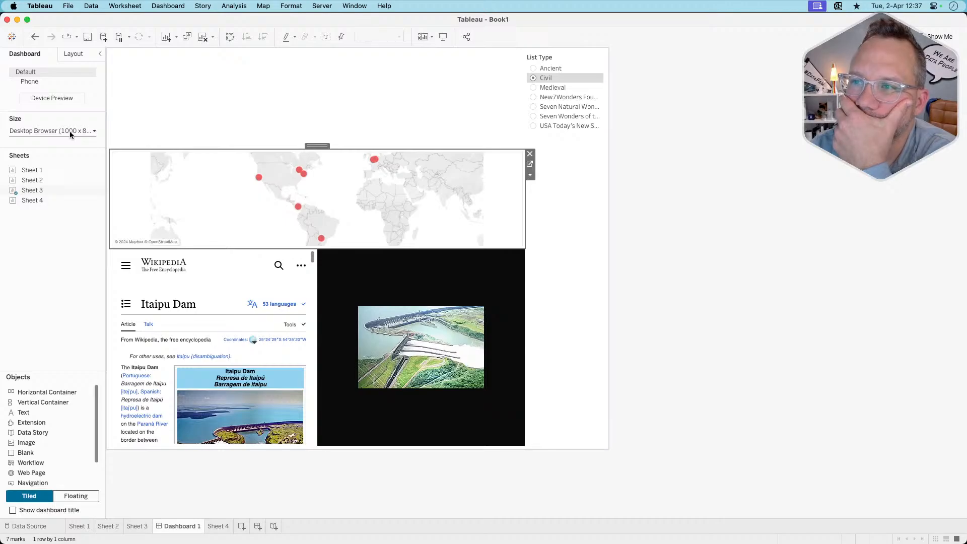
Move the List Type filter into the container above the map and place the Sheet 1 timeline beside it
click(555, 53)
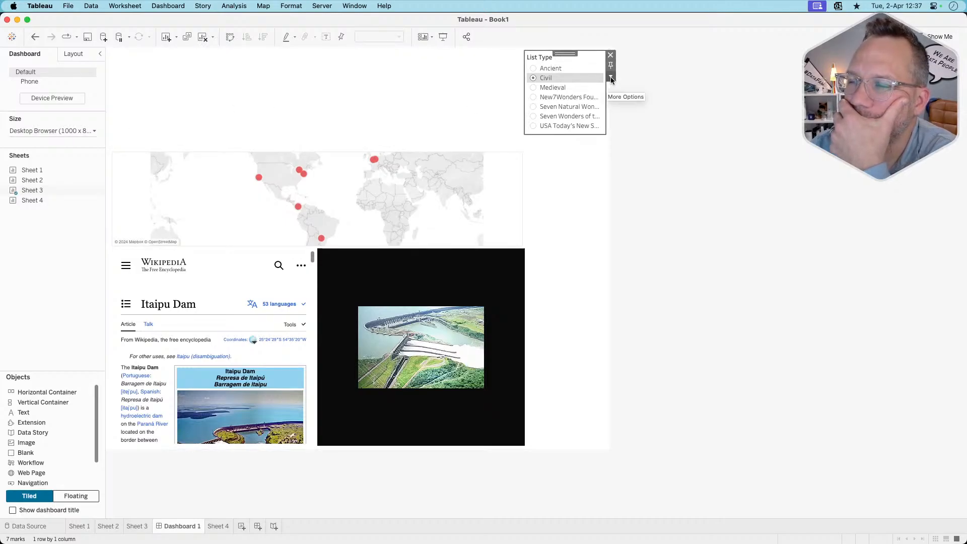
drag(566, 54, 285, 85)
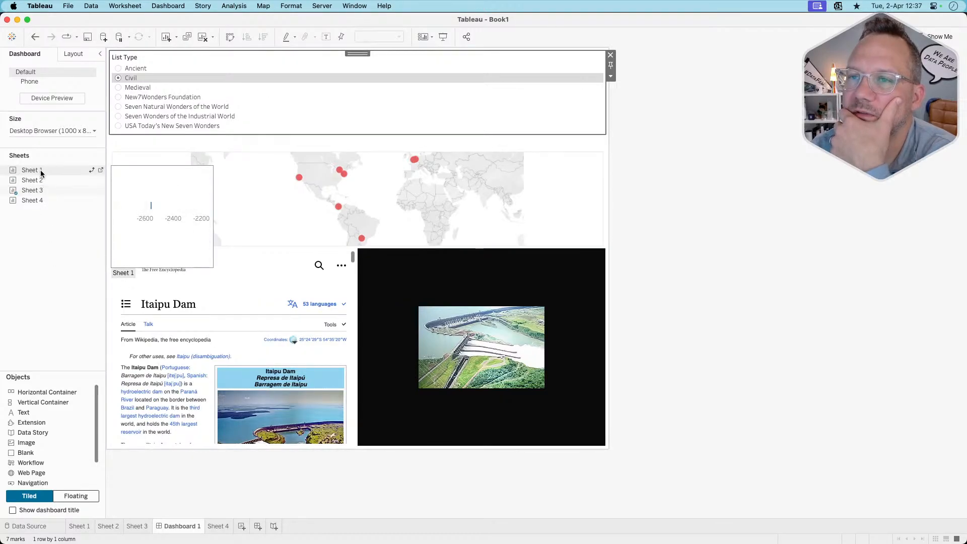
drag(41, 170, 588, 115)
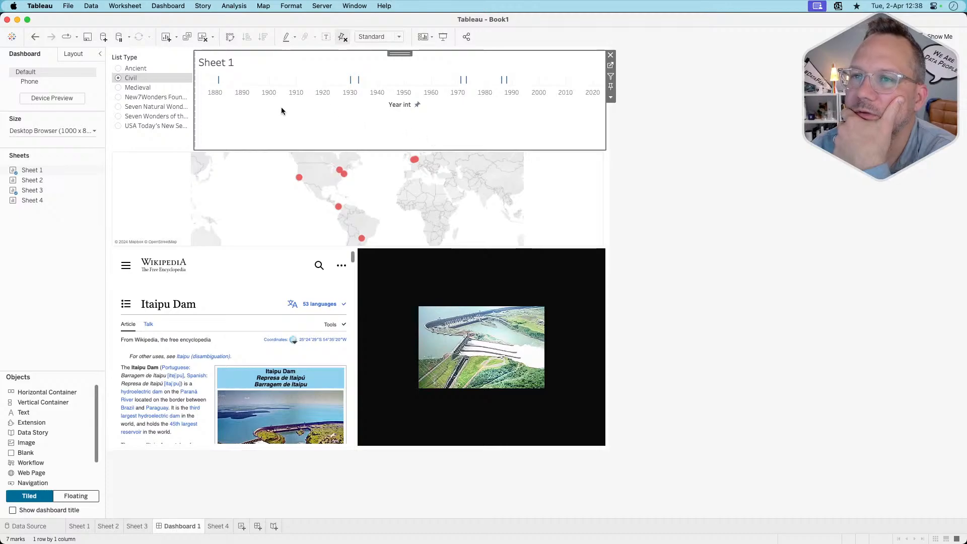
Filter the dashboard to the Medieval list type and test the Catacombs of Kom el Shoqafa mark on the map
click(116, 88)
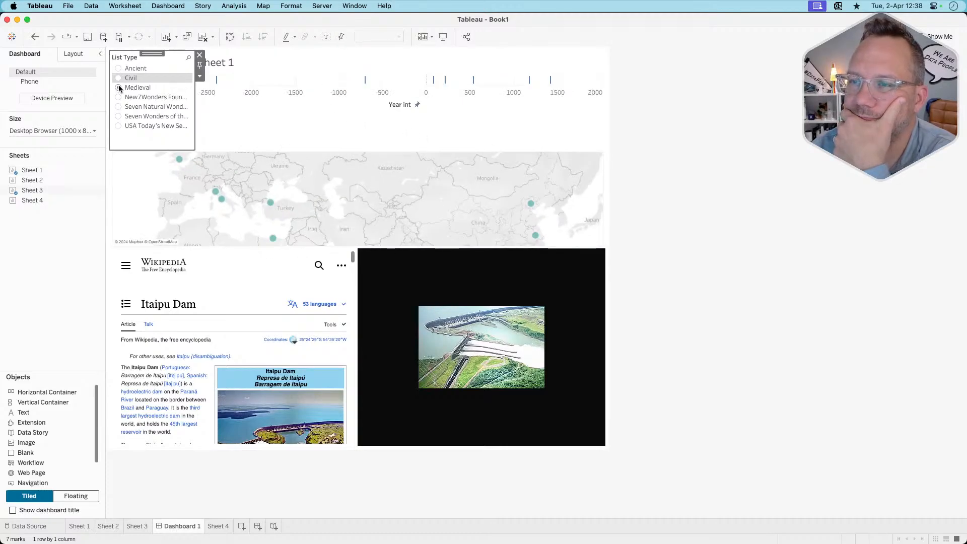
click(313, 57)
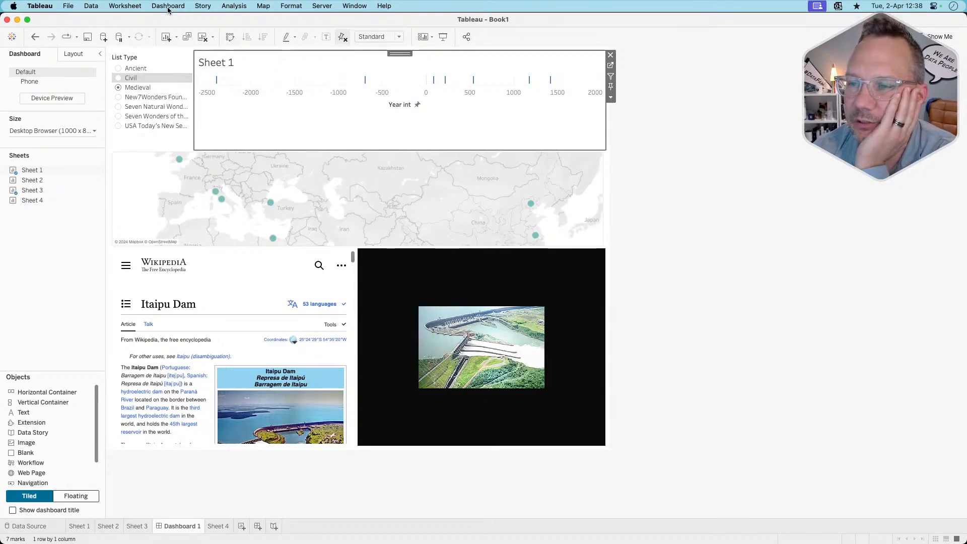
mouse_move(272, 238)
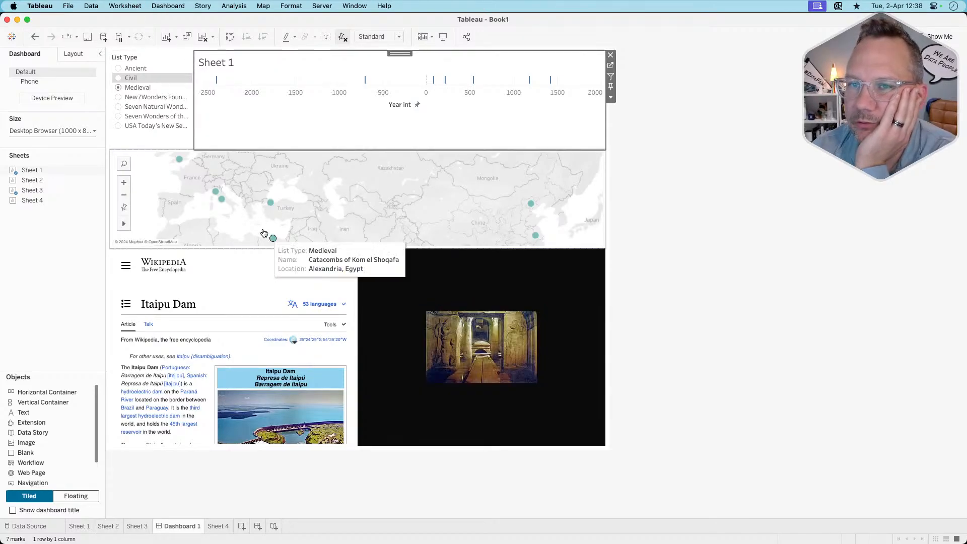
Set the dashboard's fixed size to 1200 px wide and 1000 px high
click(49, 132)
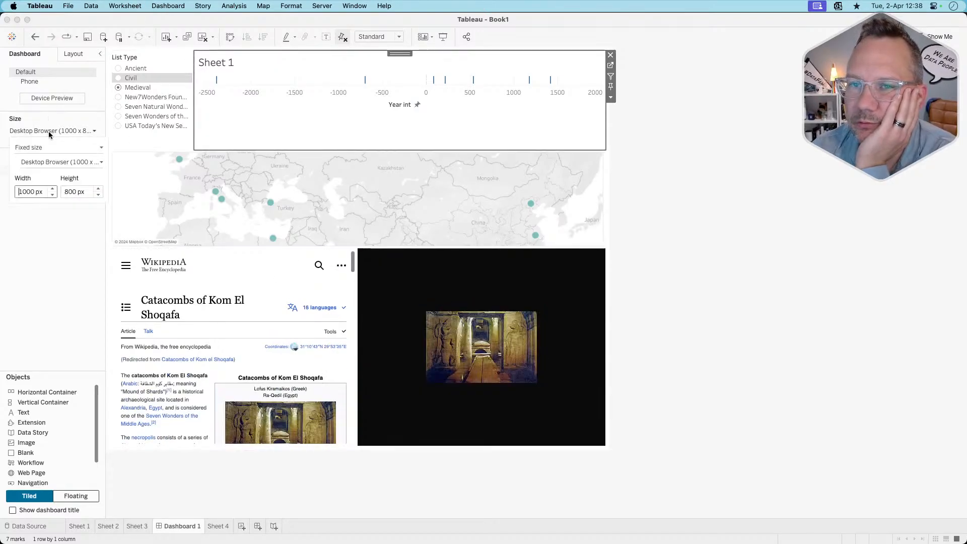
click(53, 189)
click(52, 188)
click(98, 189)
click(98, 188)
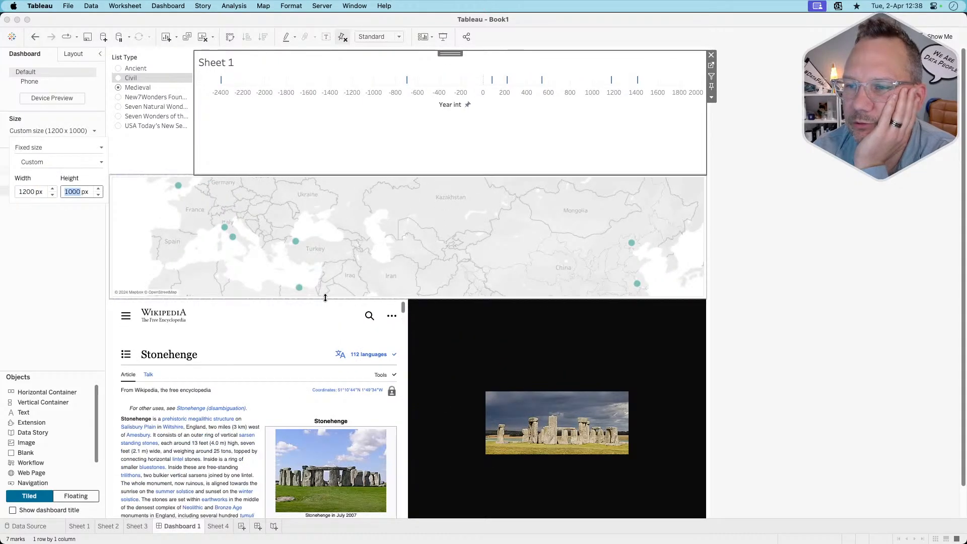
Shorten the filter and timeline row to fit the List Type options and extend the map further down the dashboard
click(325, 299)
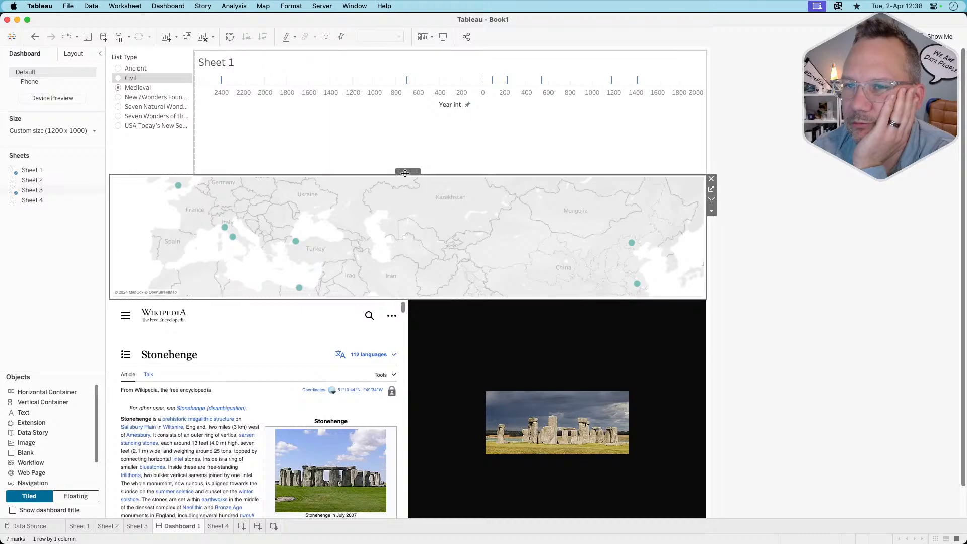
drag(369, 147, 369, 138)
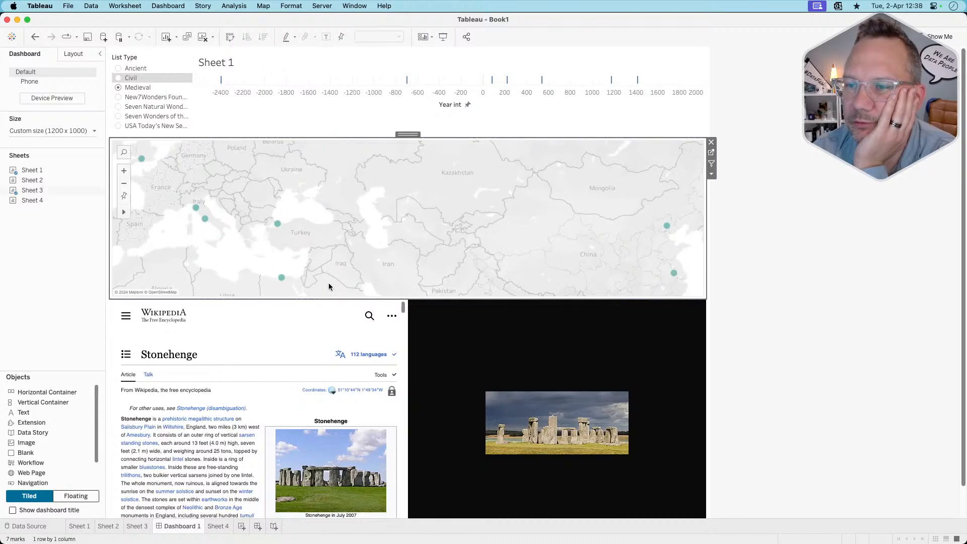
drag(324, 298, 323, 364)
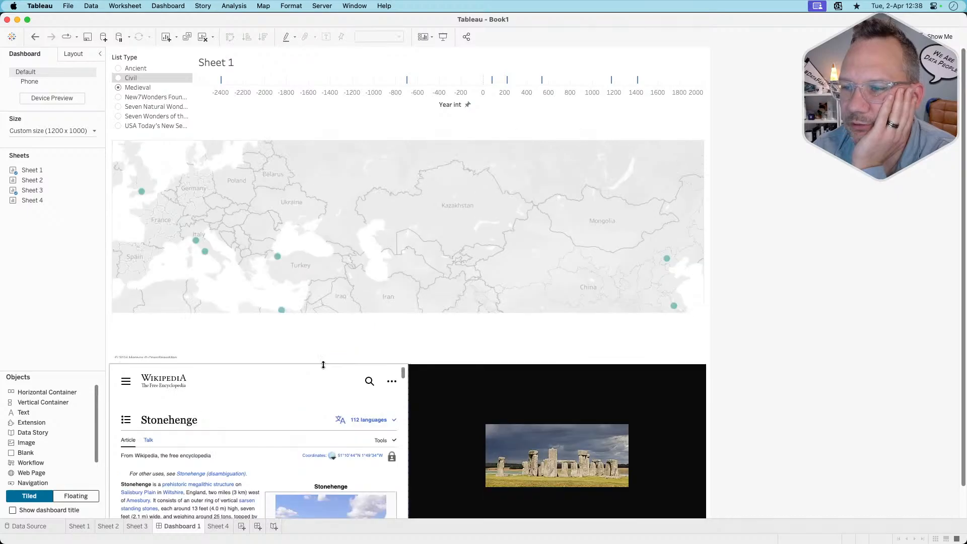
scroll(754, 358, down, 2)
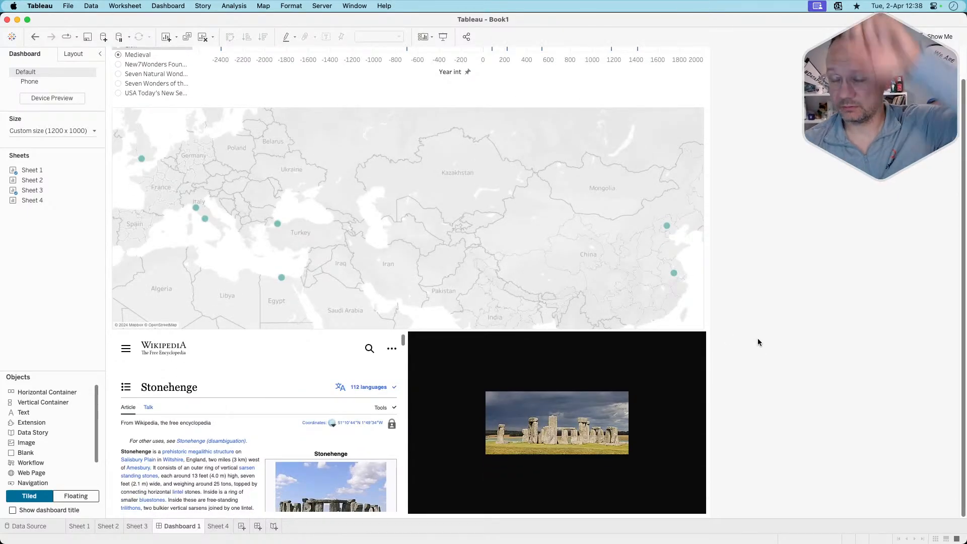
Move the Wikipedia web page from below the map to its right side
click(242, 362)
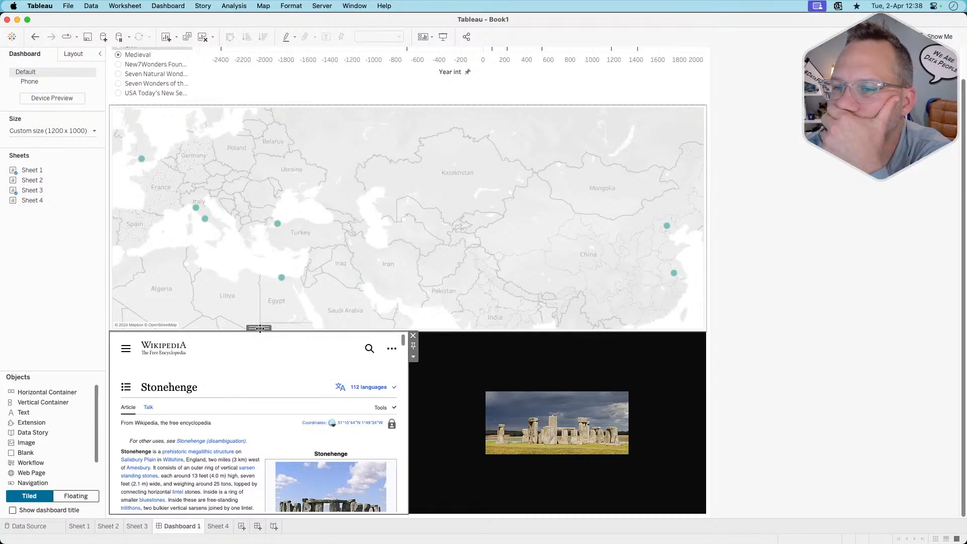
drag(260, 329, 539, 240)
click(413, 376)
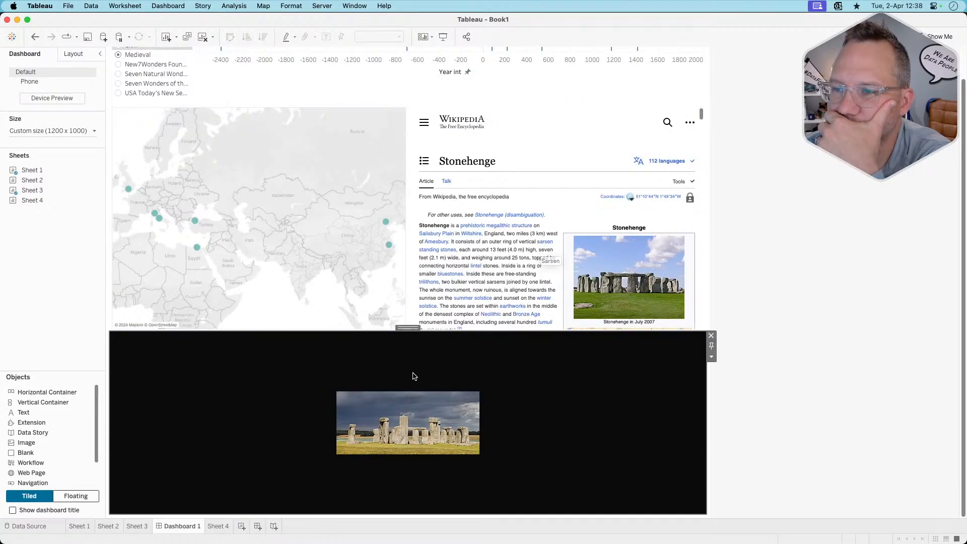
Place the picture web page beneath the Wikipedia page, reduce its height, and try to adjust its placement
drag(408, 328, 521, 272)
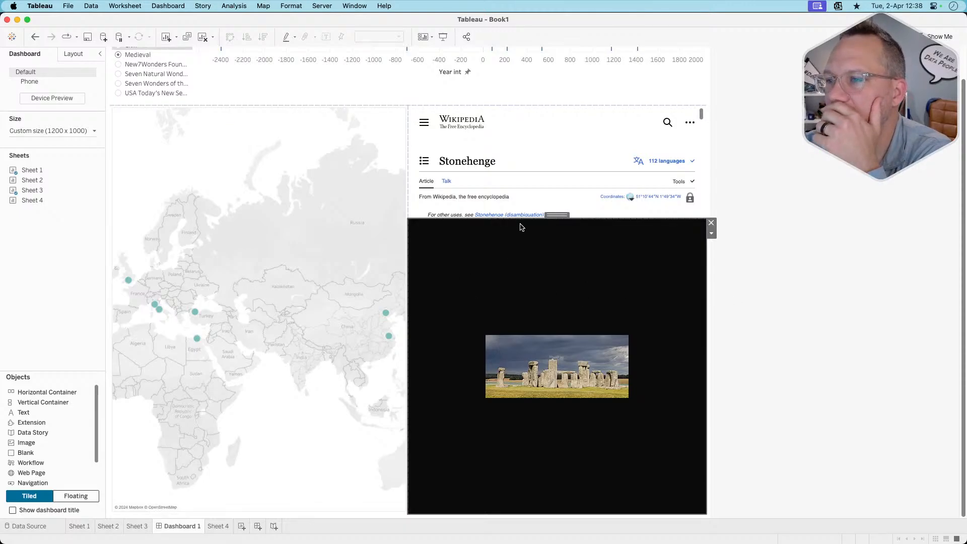
drag(521, 219, 525, 271)
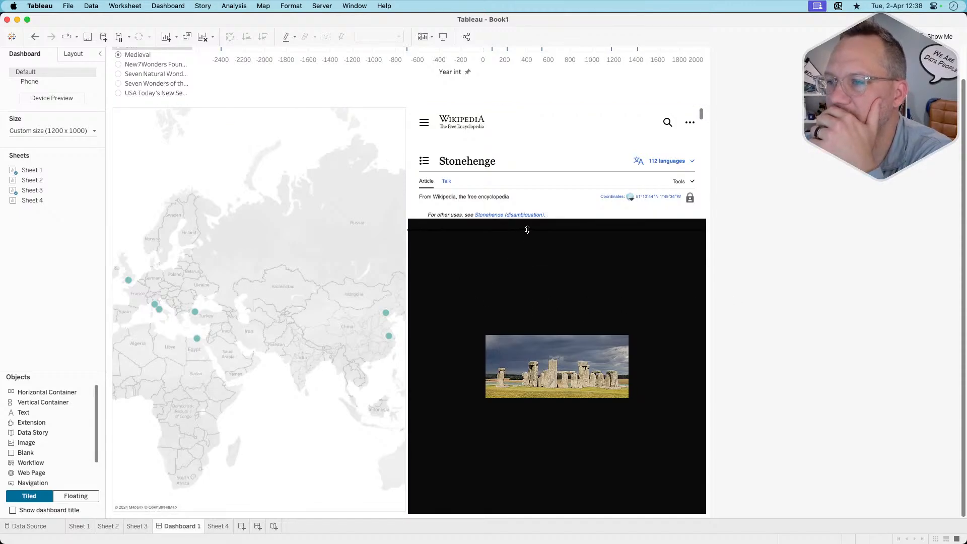
drag(524, 412, 523, 413)
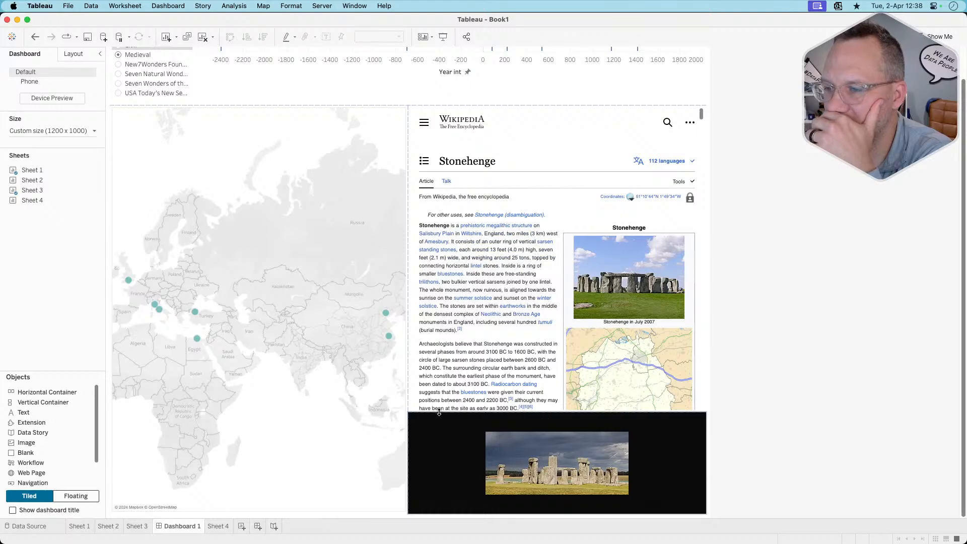
click(503, 426)
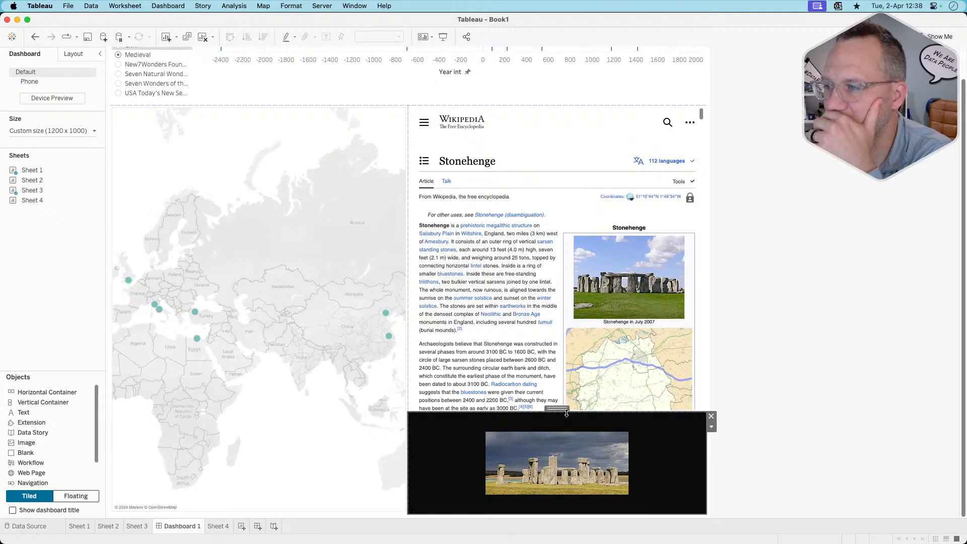
drag(557, 410, 519, 464)
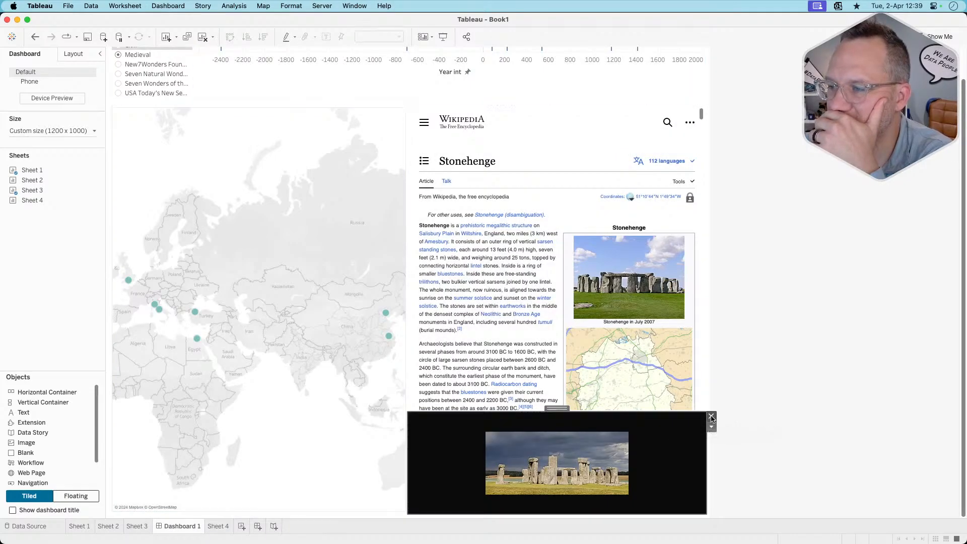
Remove the picture web page from the dashboard and make the map slightly narrower to widen the Wikipedia page
click(711, 416)
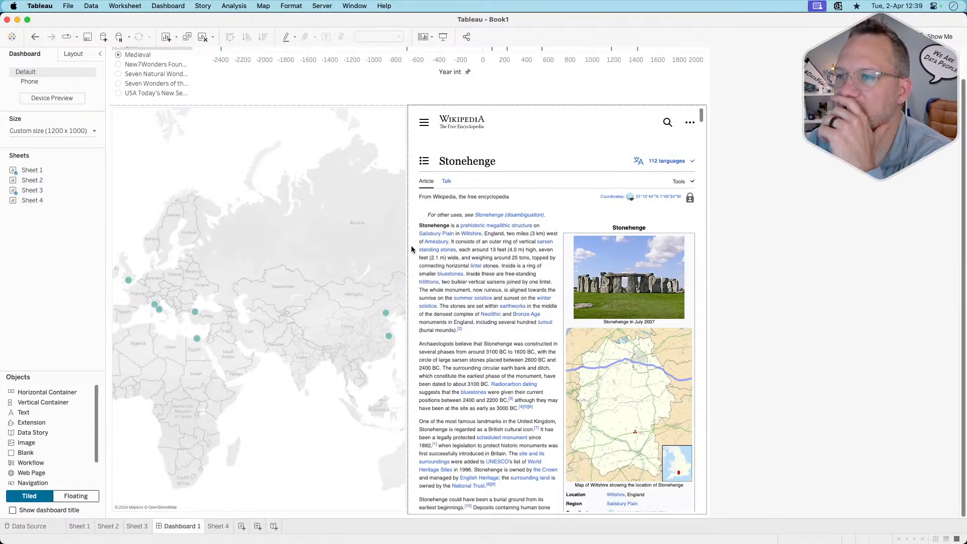
mouse_move(408, 250)
mouse_down()
mouse_move(447, 251)
mouse_move(398, 257)
mouse_up()
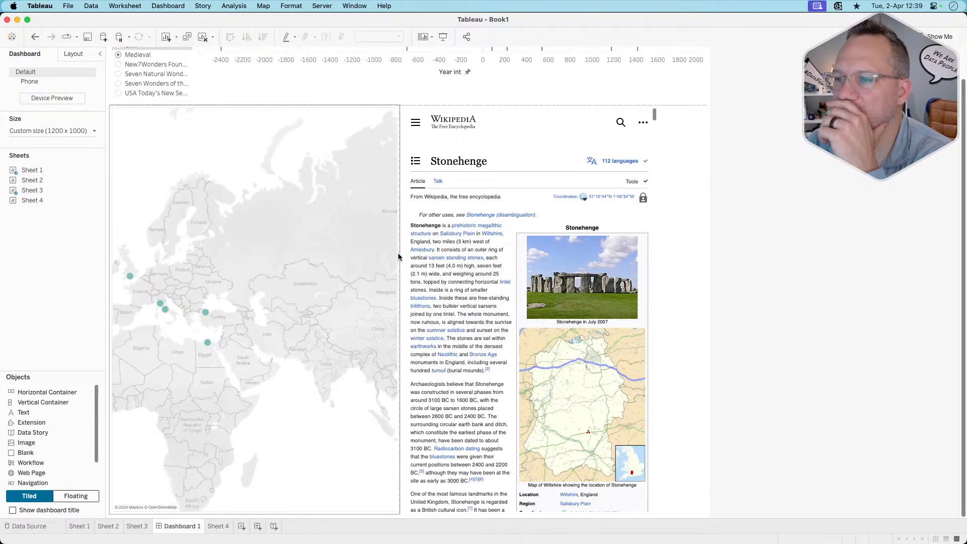
scroll(738, 223, up, 2)
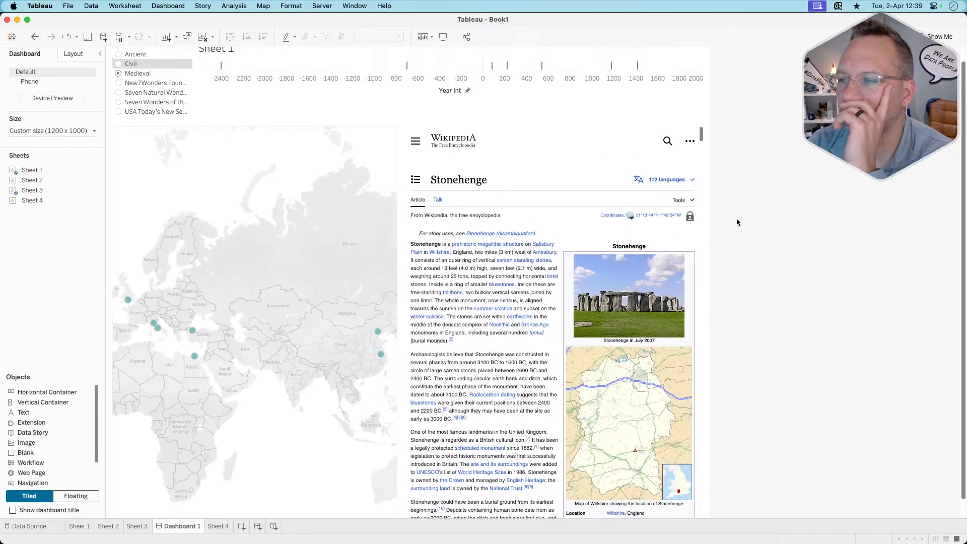
scroll(737, 223, up, 1)
Scroll through the embedded Stonehenge article, test the Hagia Sophia mark on the map, and return from the browser to Tableau
scroll(550, 242, down, 10)
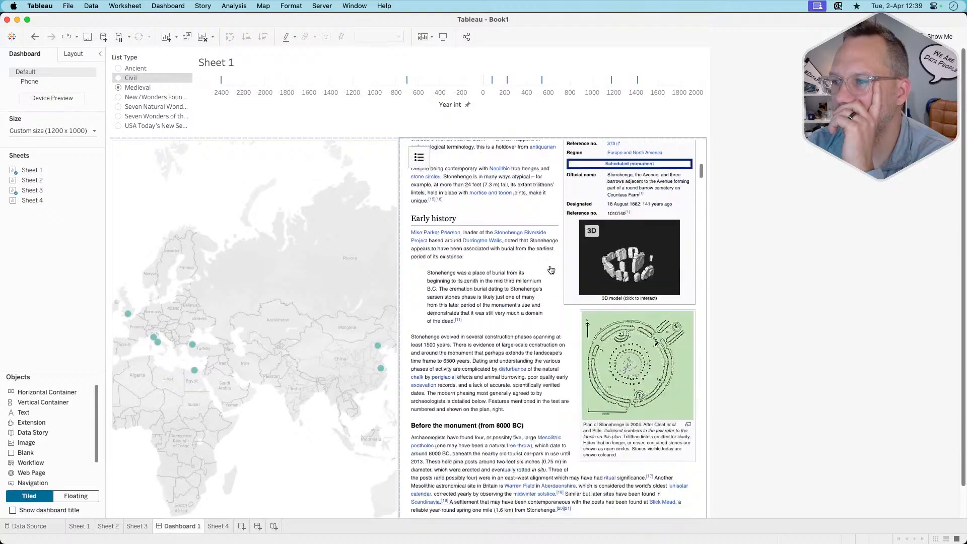
scroll(551, 270, up, 15)
scroll(551, 265, down, 5)
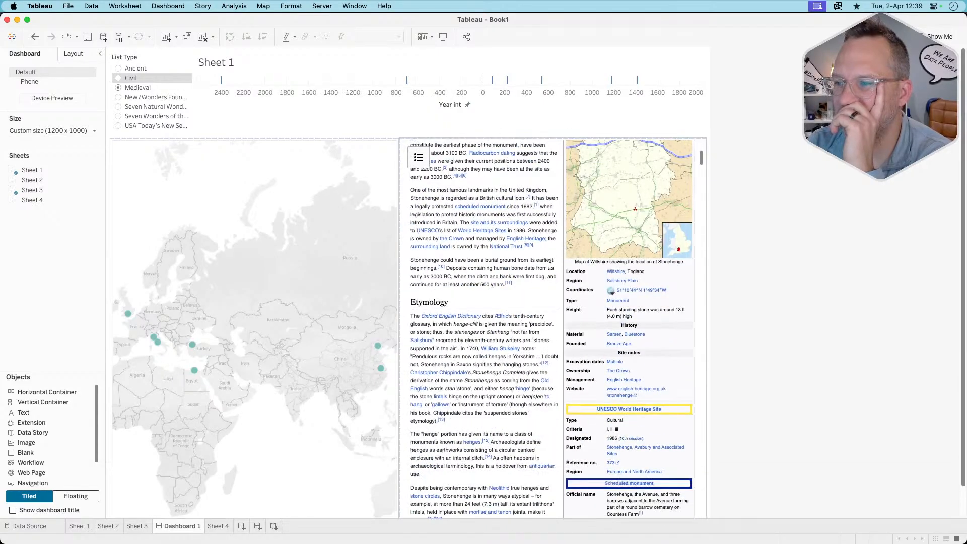
click(192, 356)
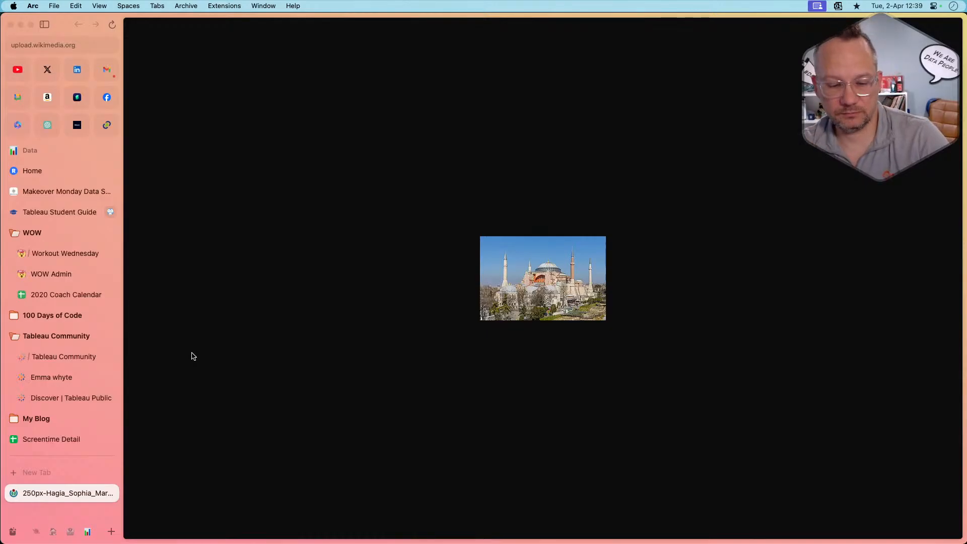
key(super+Tab)
key(super+Tab)
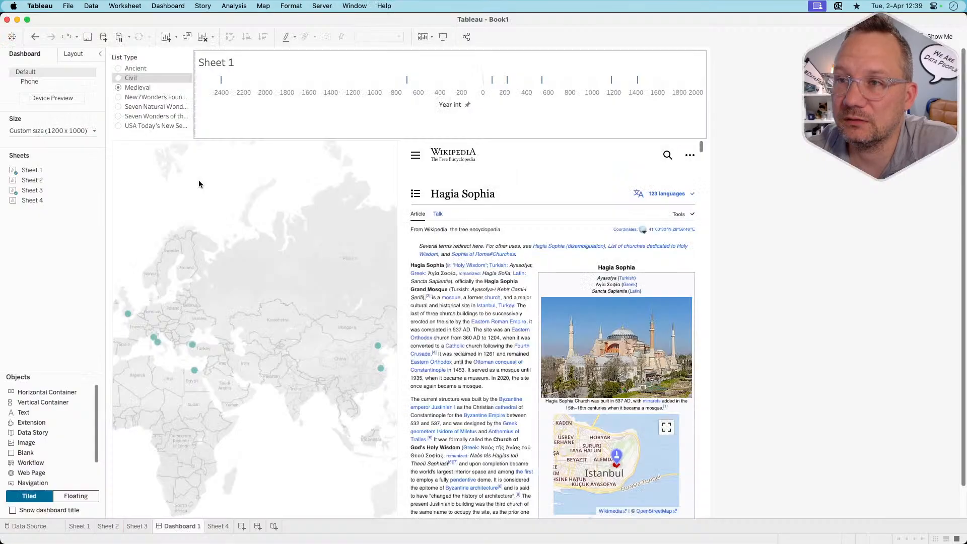
Show the dashboard title and remove the Hyperlink1 action that uses Picture Link from the dashboard actions
click(163, 6)
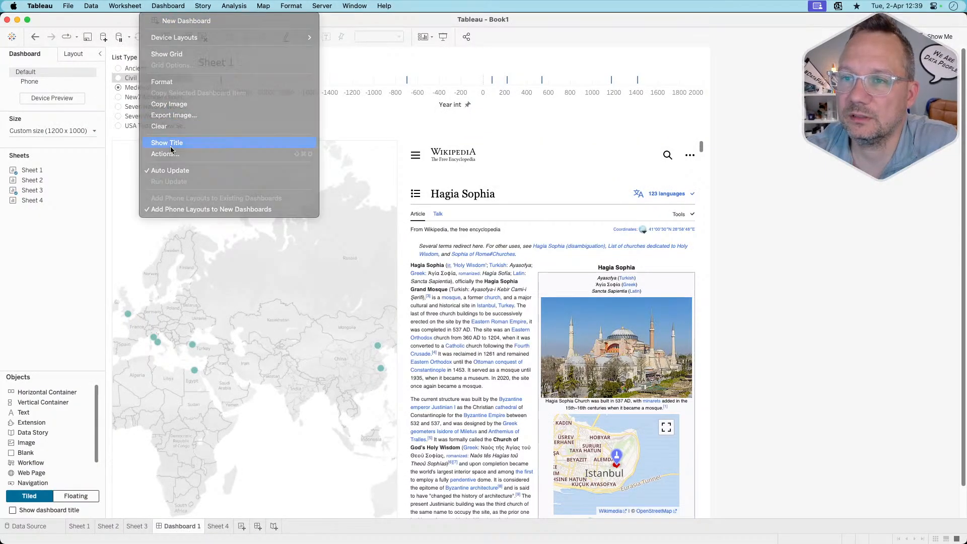
click(170, 146)
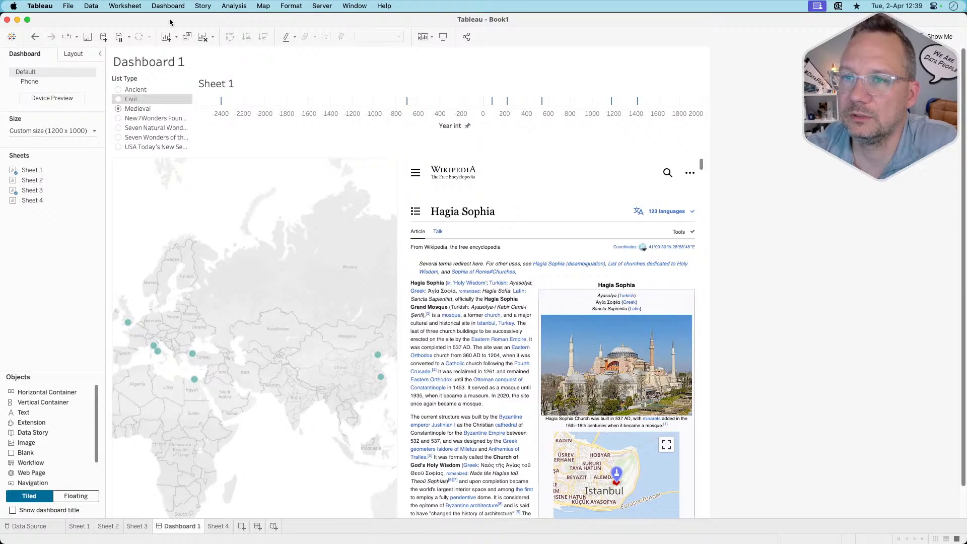
click(171, 6)
click(172, 151)
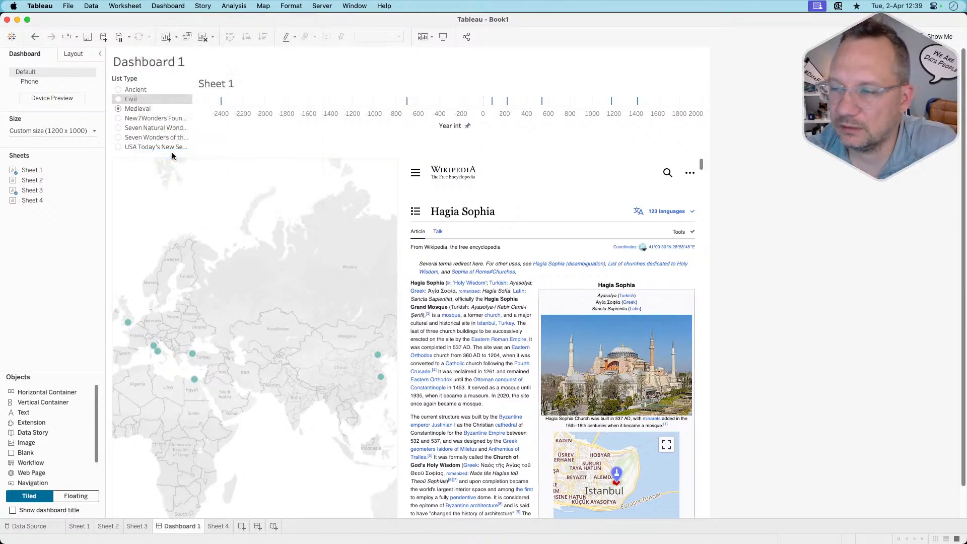
click(386, 287)
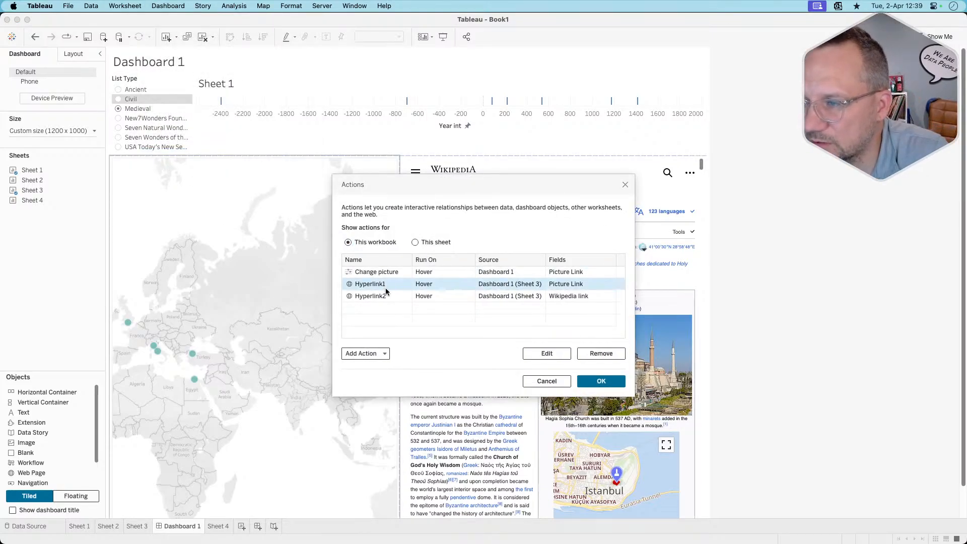
click(600, 353)
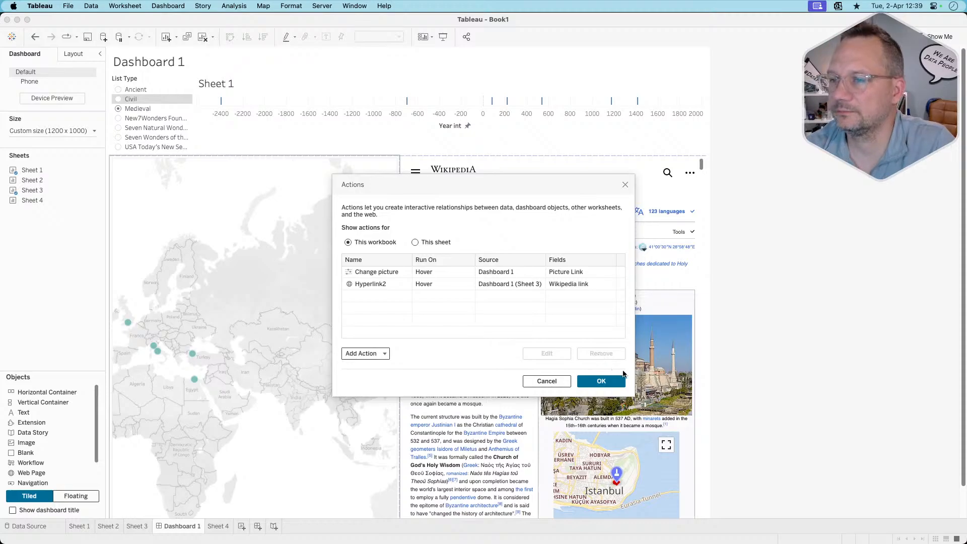
click(612, 381)
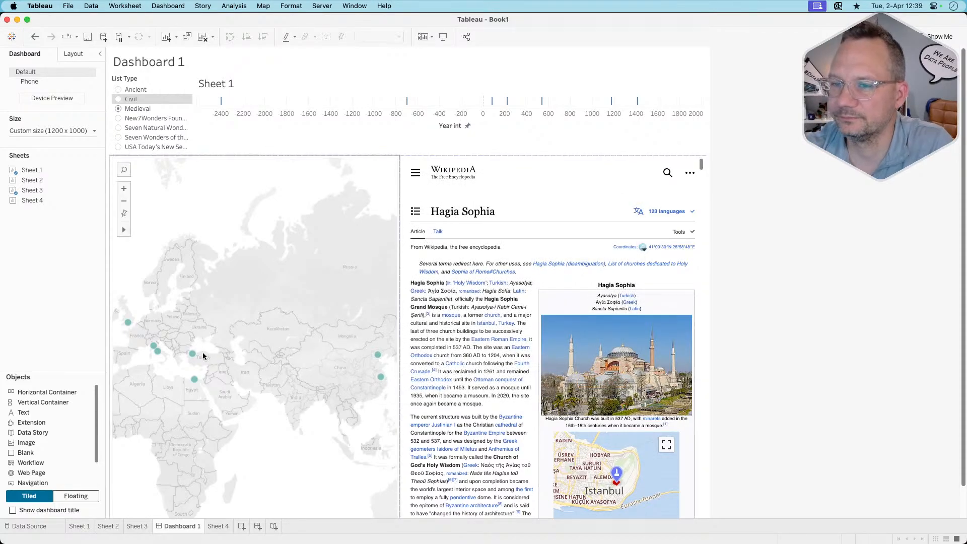
Check the Wikipedia pages for the Colosseum, Stonehenge, Great Wall of China and Porcelain Tower of Nanjing marks on the map
mouse_move(158, 352)
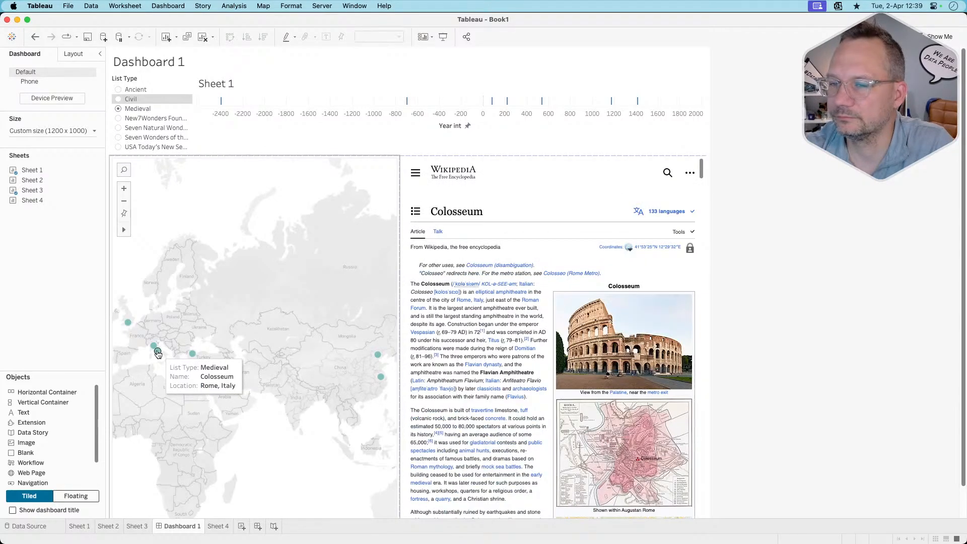
mouse_move(129, 324)
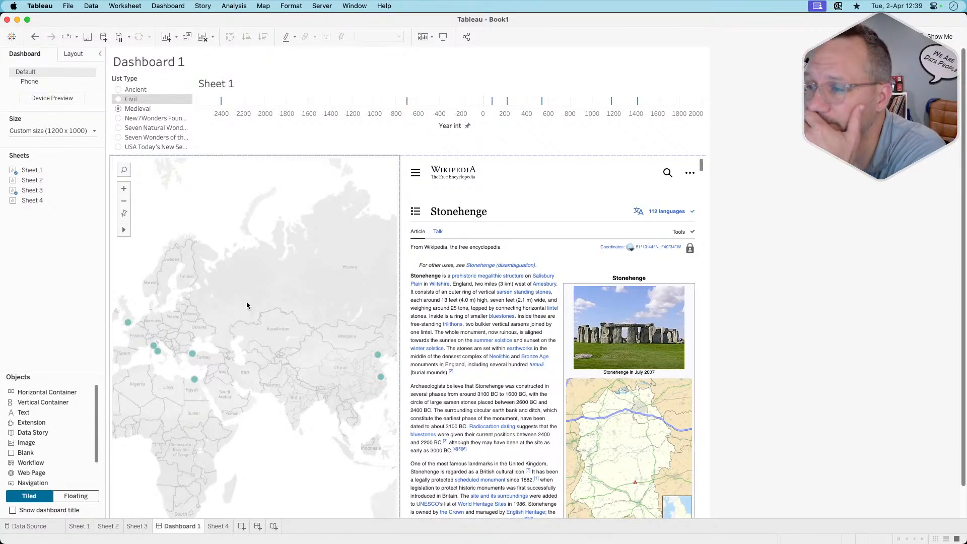
mouse_move(378, 355)
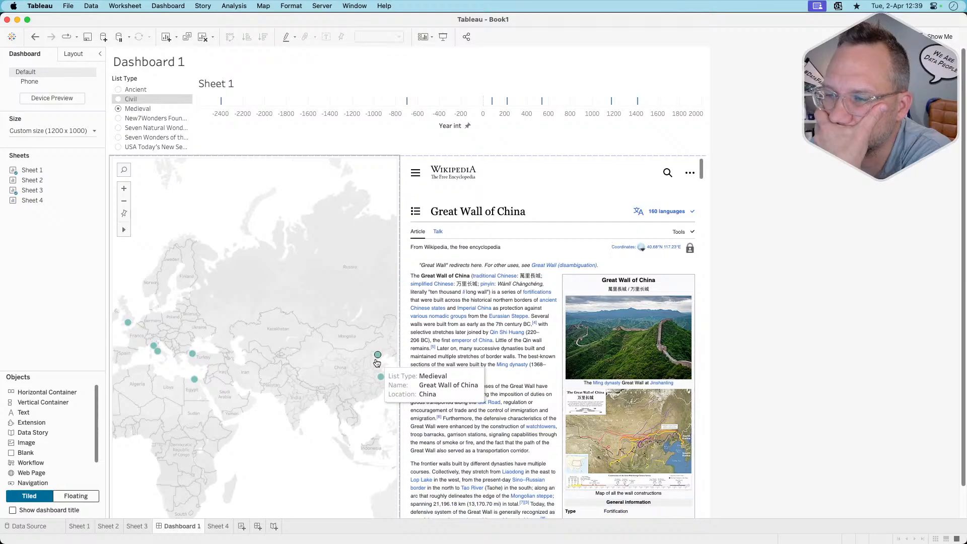
mouse_move(380, 377)
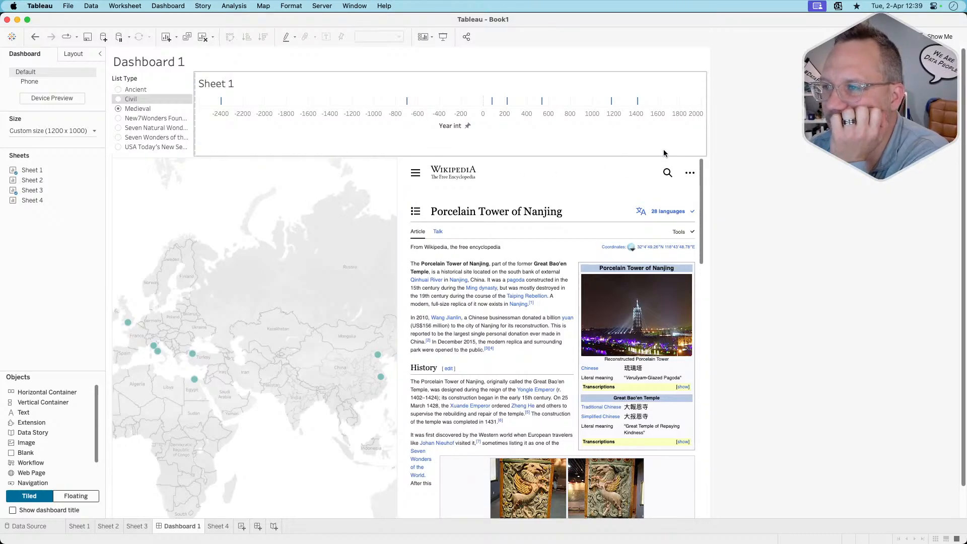
Hide the Sheet 1 timeline's title and set its fit to Entire View
click(419, 140)
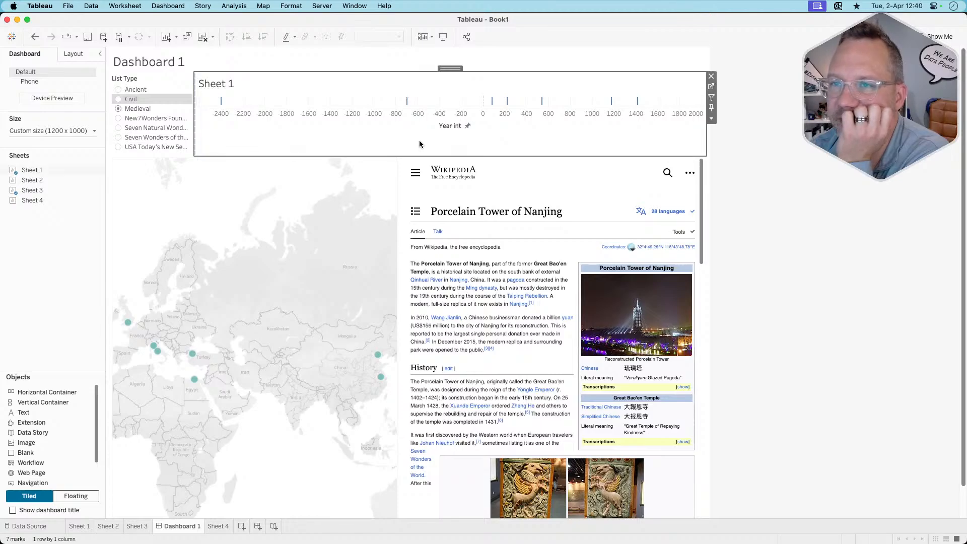
right_click(232, 86)
click(257, 107)
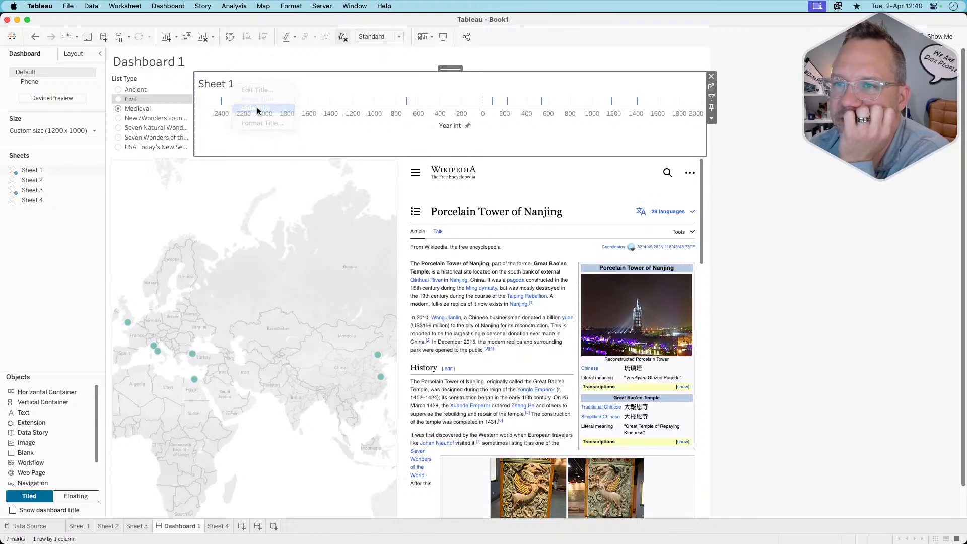
click(382, 38)
click(375, 70)
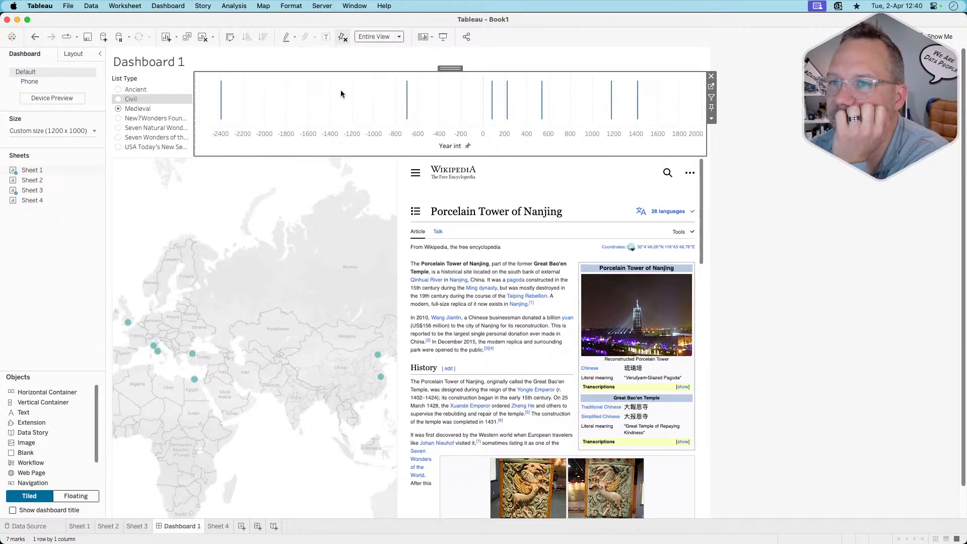
Change the List Type filter to Single Value (dropdown) and select the horizontal container that holds it
click(164, 80)
click(199, 97)
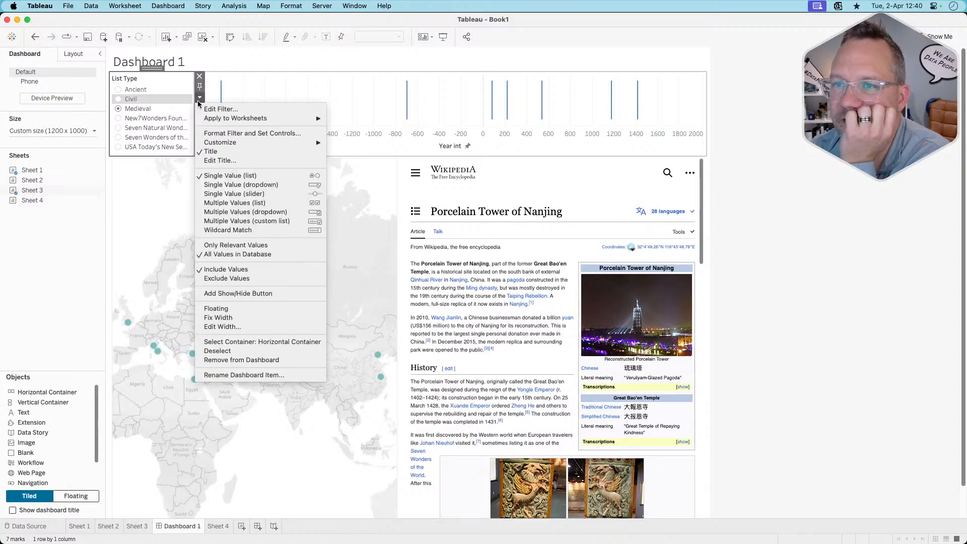
mouse_move(242, 145)
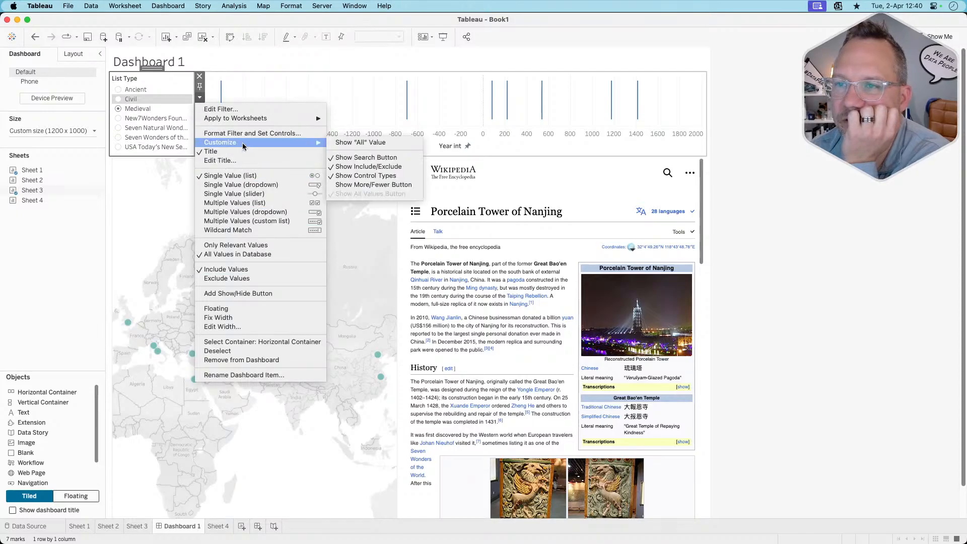
click(251, 186)
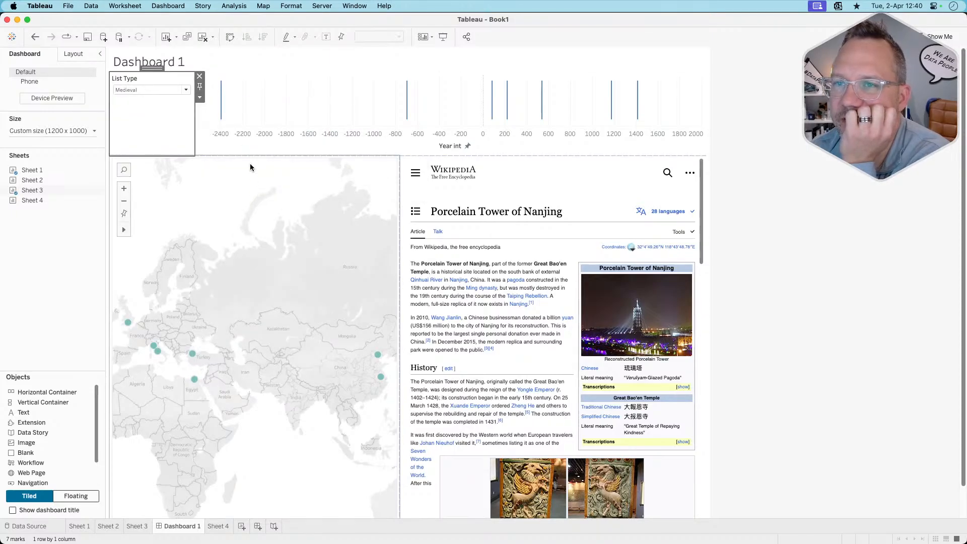
double_click(152, 68)
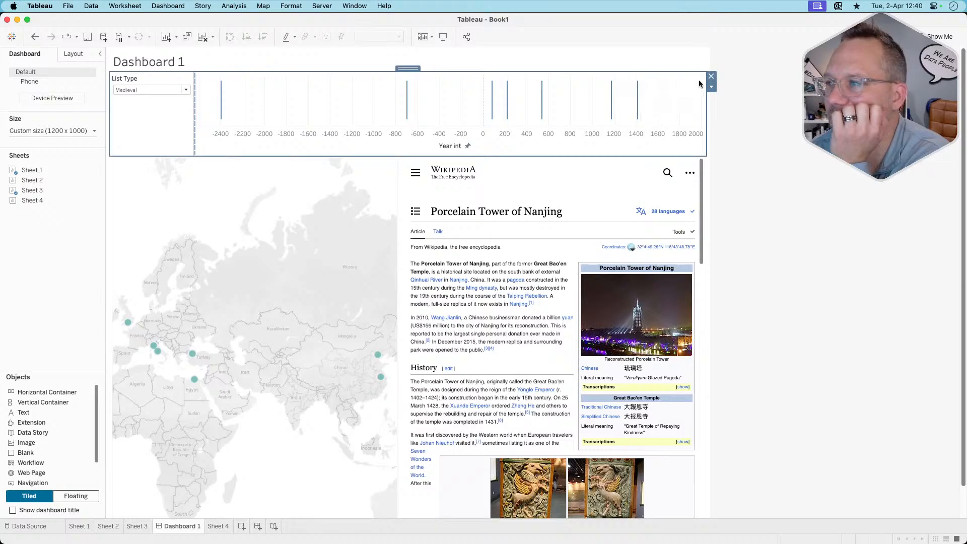
Reduce the height of the container holding the List Type filter and timeline, and open the timeline's Sheet 1 from the dashboard
drag(385, 157, 384, 118)
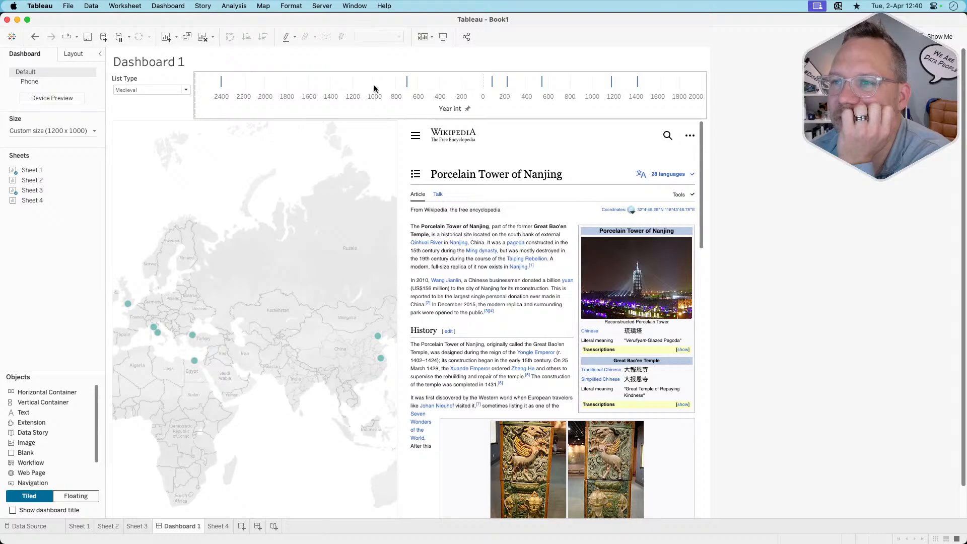
click(354, 111)
right_click(490, 105)
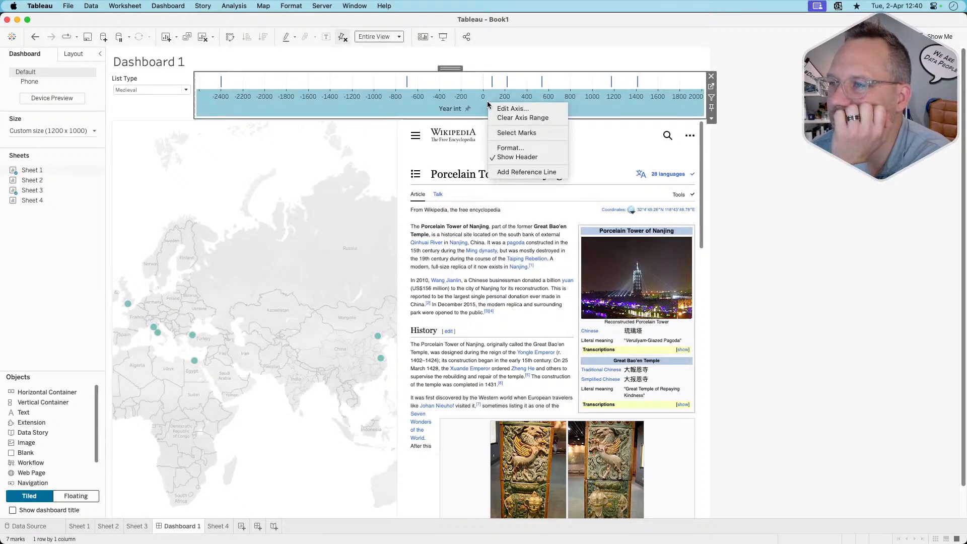
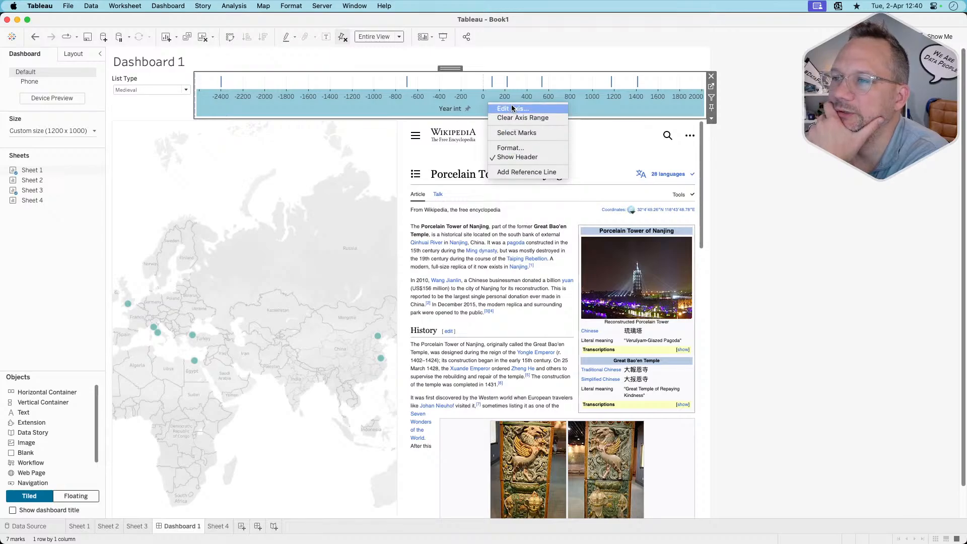
click(711, 87)
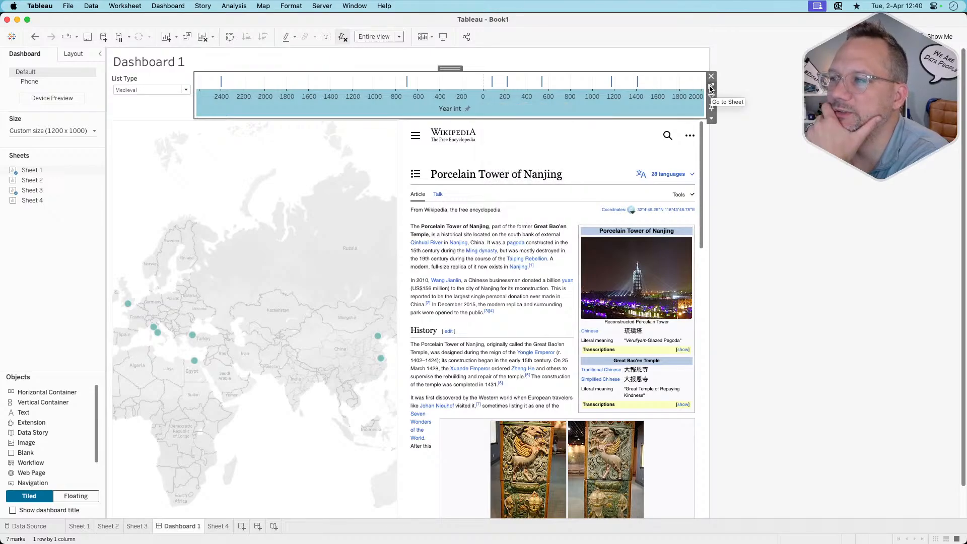
click(711, 86)
Change the Sheet 1 timeline's mark type to Shape and use the filled X shape for its marks
click(136, 146)
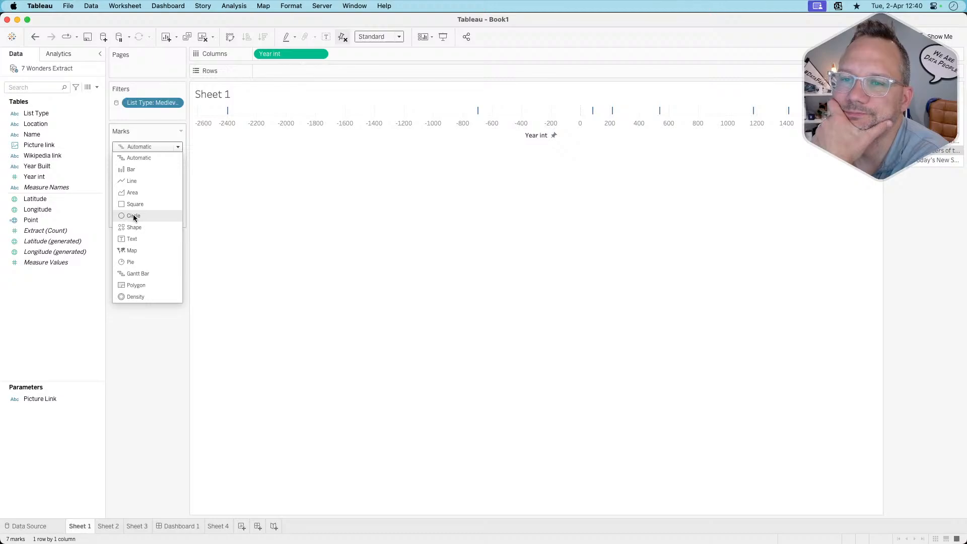
click(134, 227)
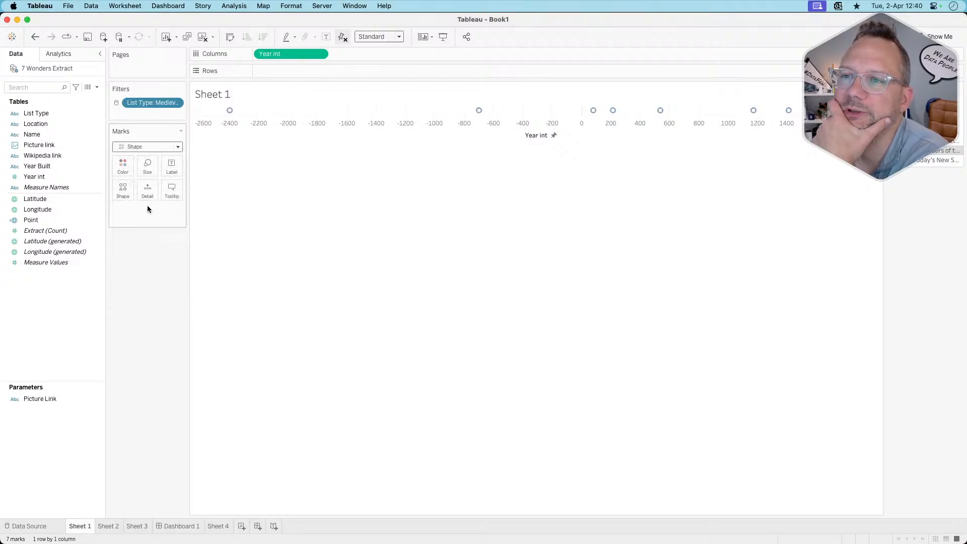
click(173, 189)
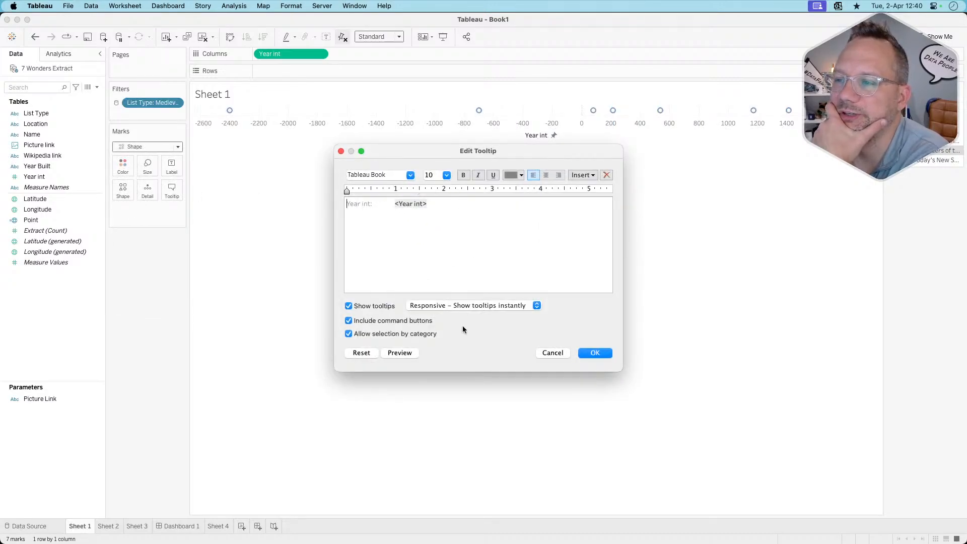
click(552, 353)
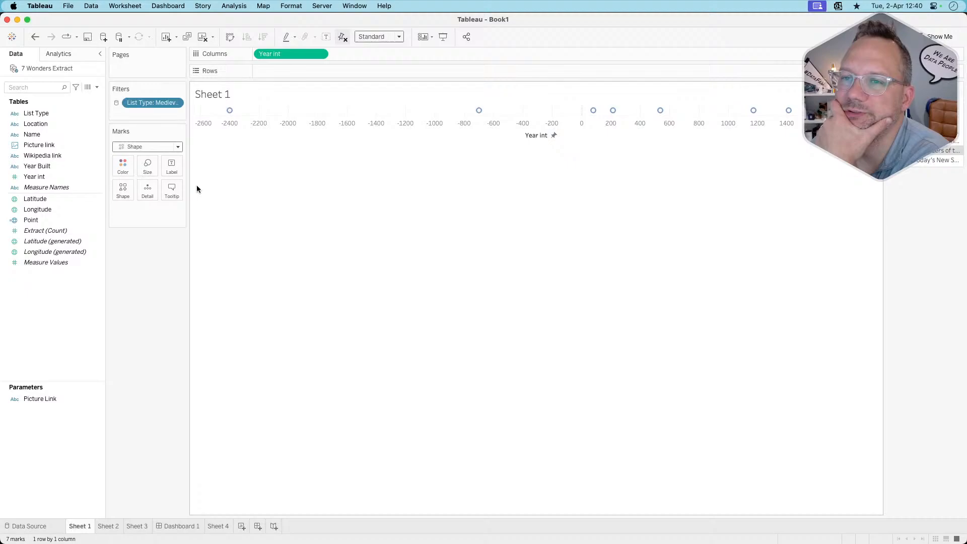
click(172, 166)
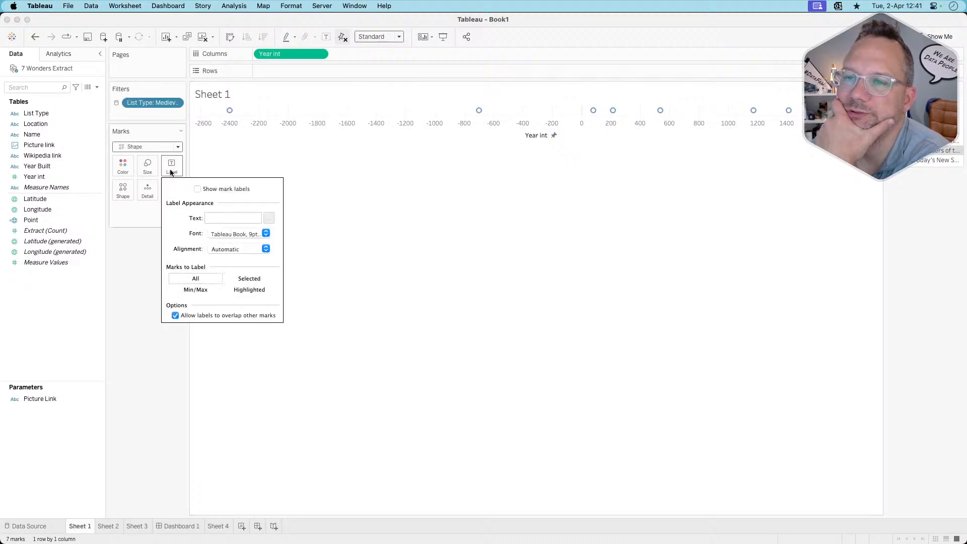
click(122, 190)
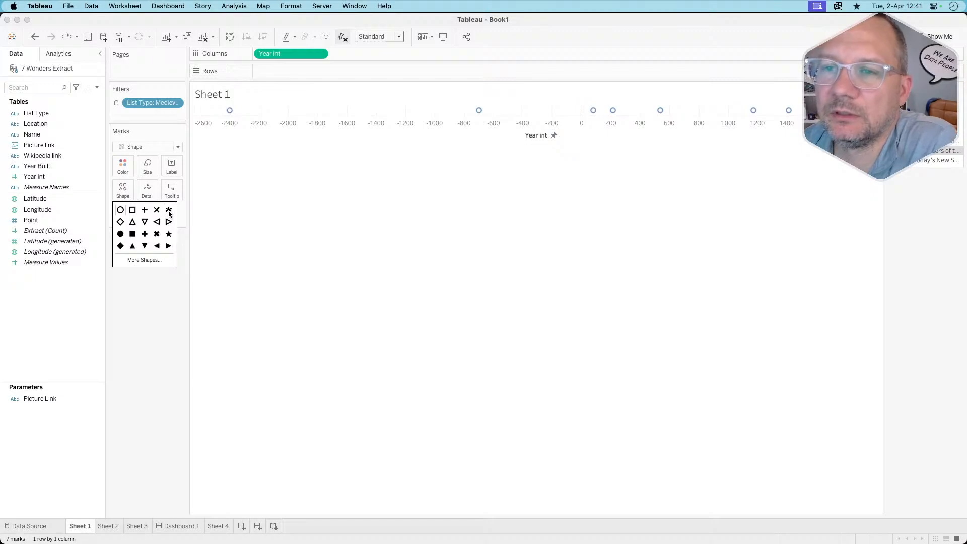
click(157, 234)
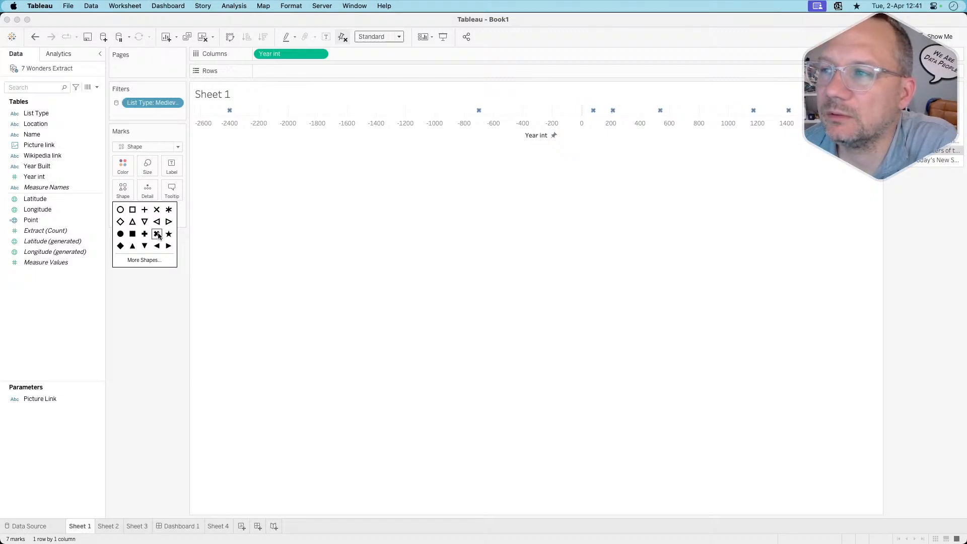
Color the timeline's X marks black and increase their size
click(144, 147)
click(144, 148)
click(147, 146)
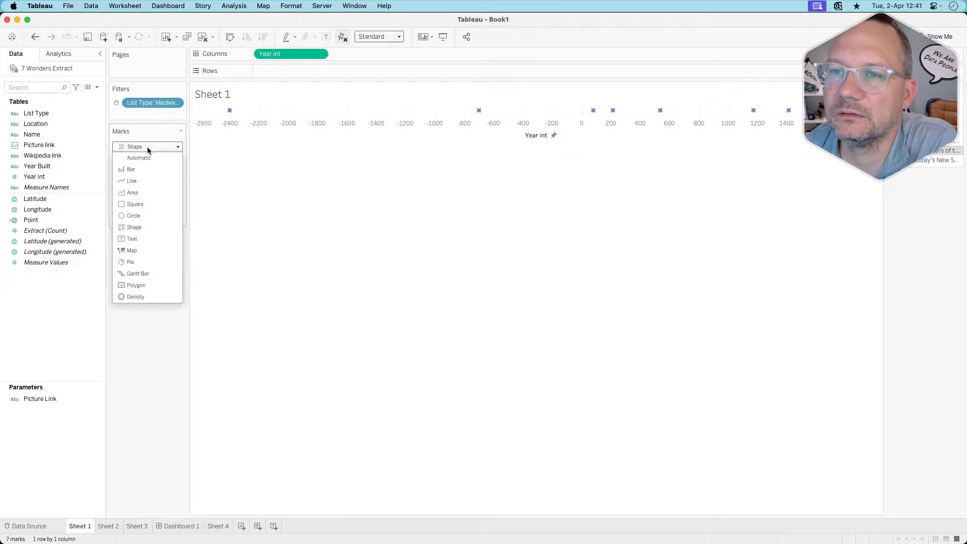
click(133, 147)
click(123, 169)
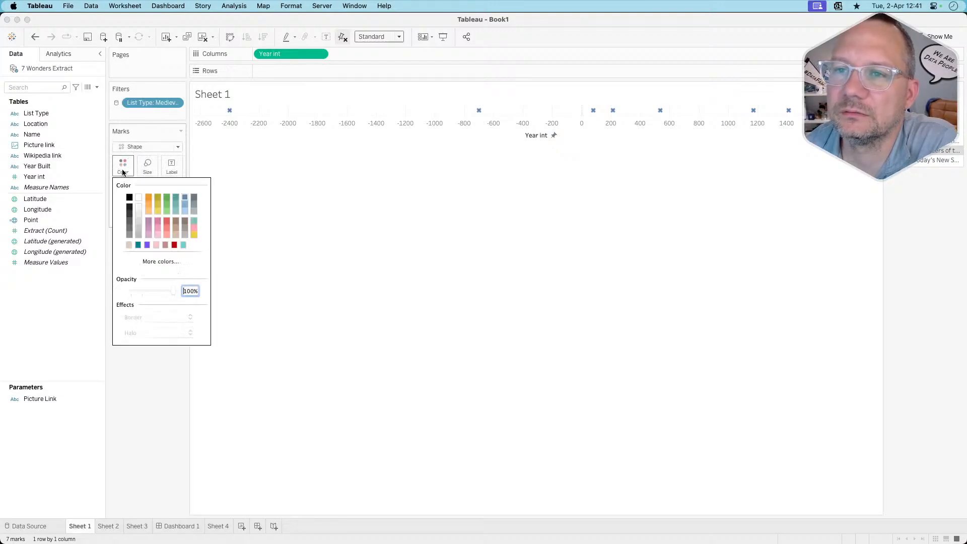
click(130, 197)
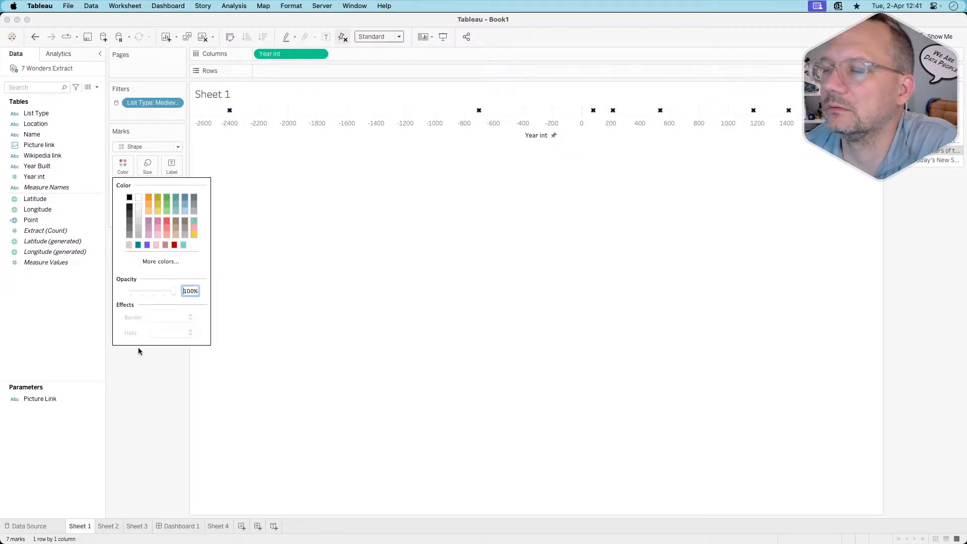
click(147, 166)
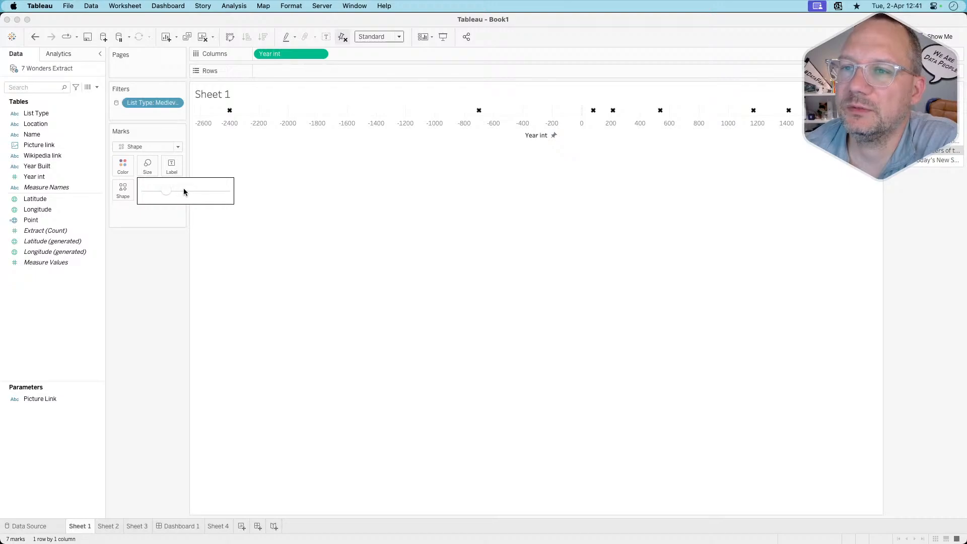
click(185, 191)
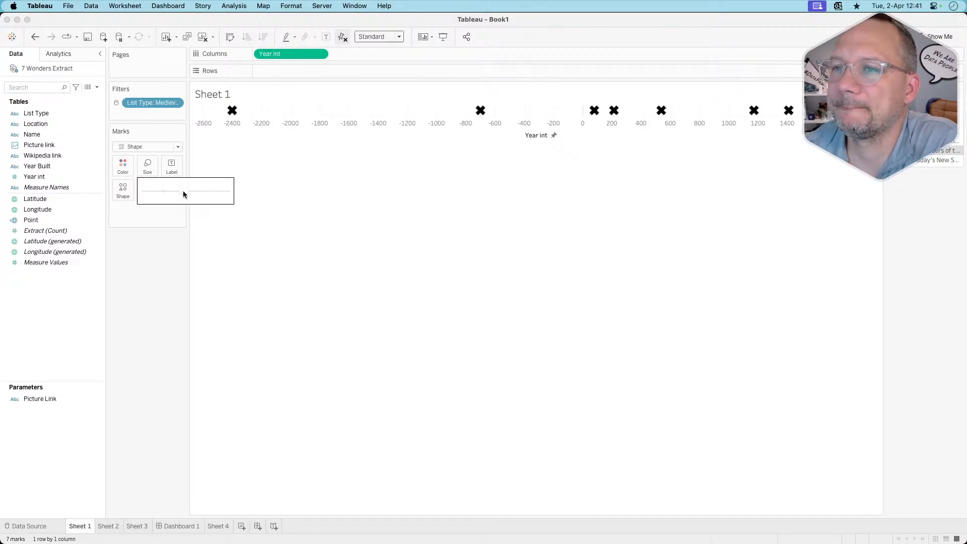
click(184, 192)
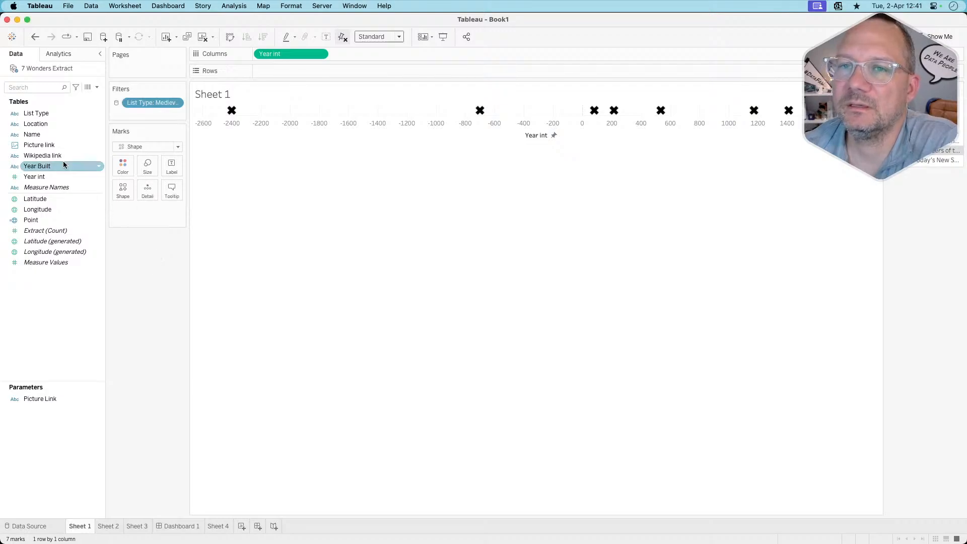
Add the Name and Year Built fields to the timeline marks' tooltip
drag(34, 134, 170, 189)
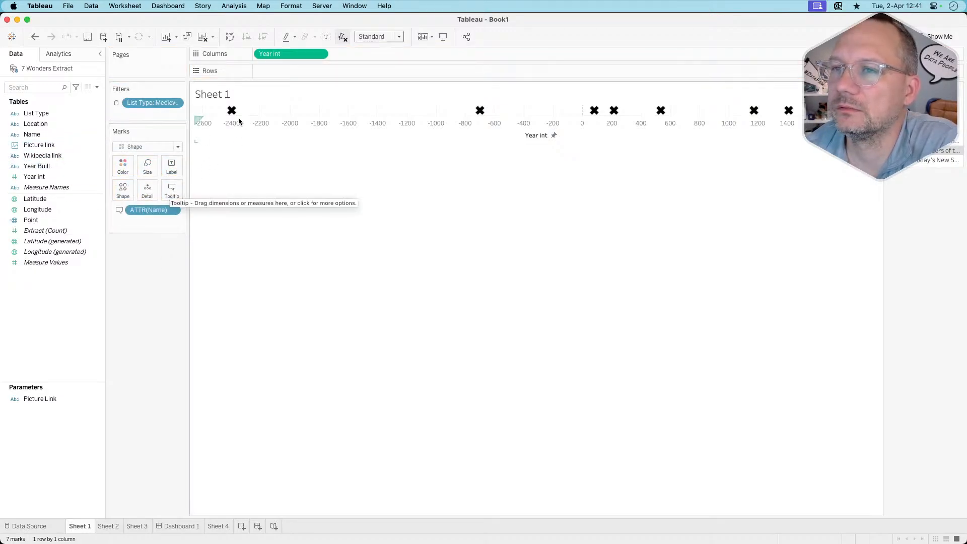
mouse_move(231, 114)
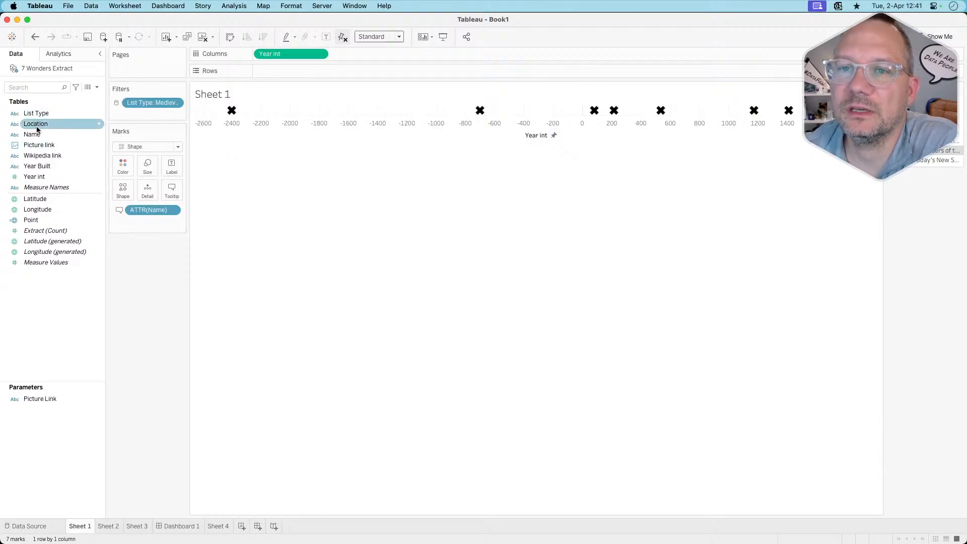
drag(37, 166, 172, 192)
mouse_move(233, 114)
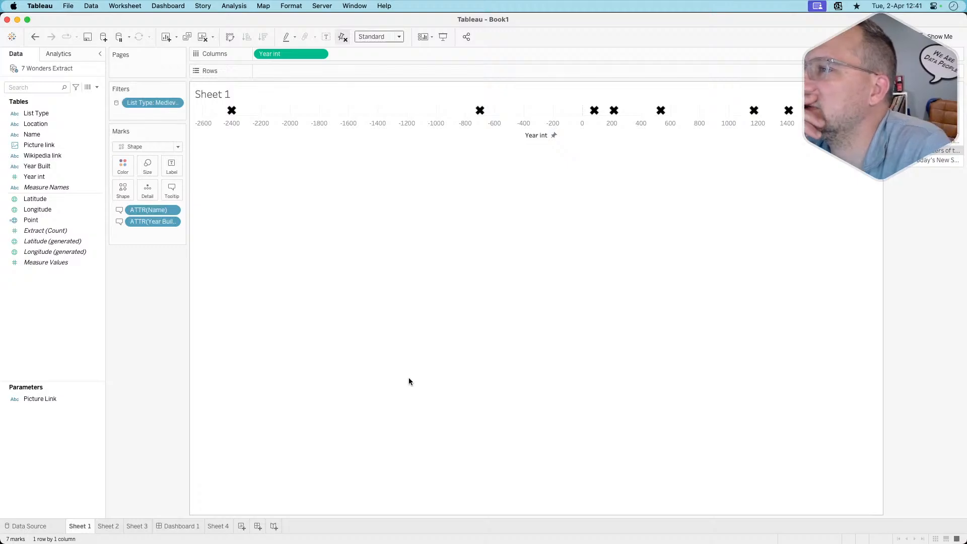
Set the custom title of the timeline's Year int axis to Year Built
right_click(522, 135)
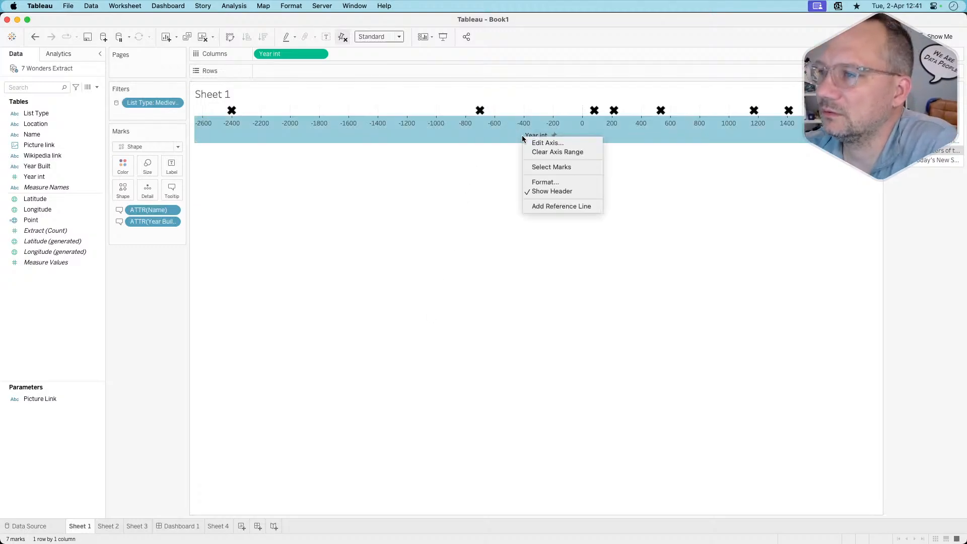
double_click(537, 141)
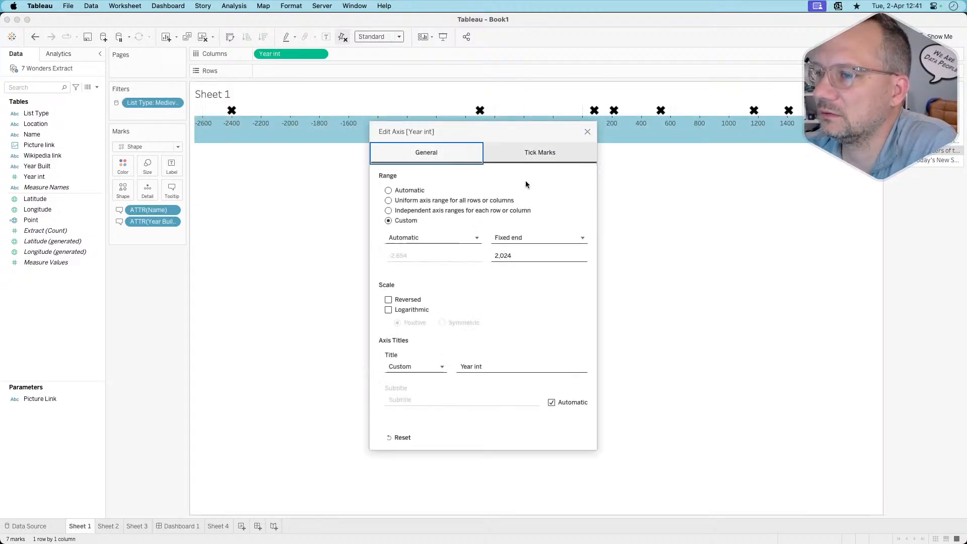
double_click(489, 364)
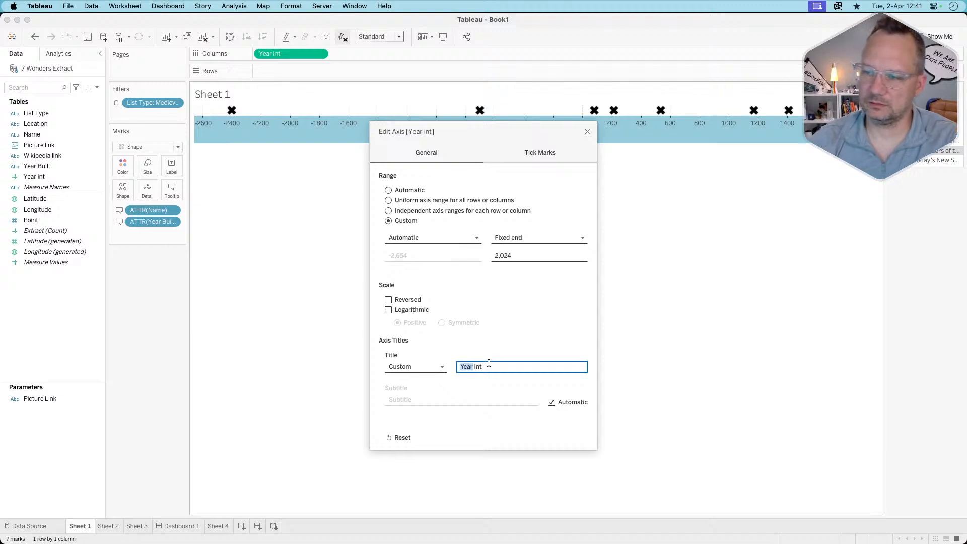
key(super+a)
text(Year Buil)
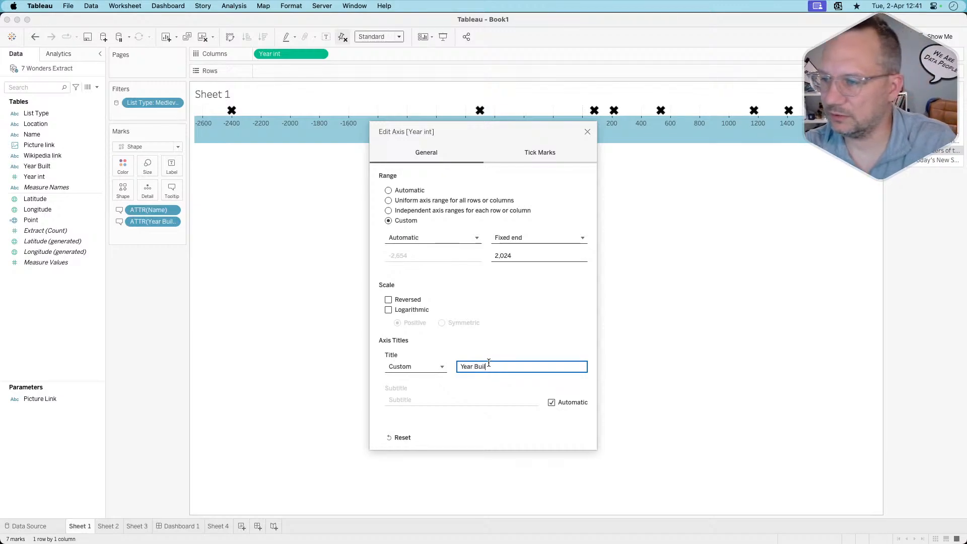
click(588, 132)
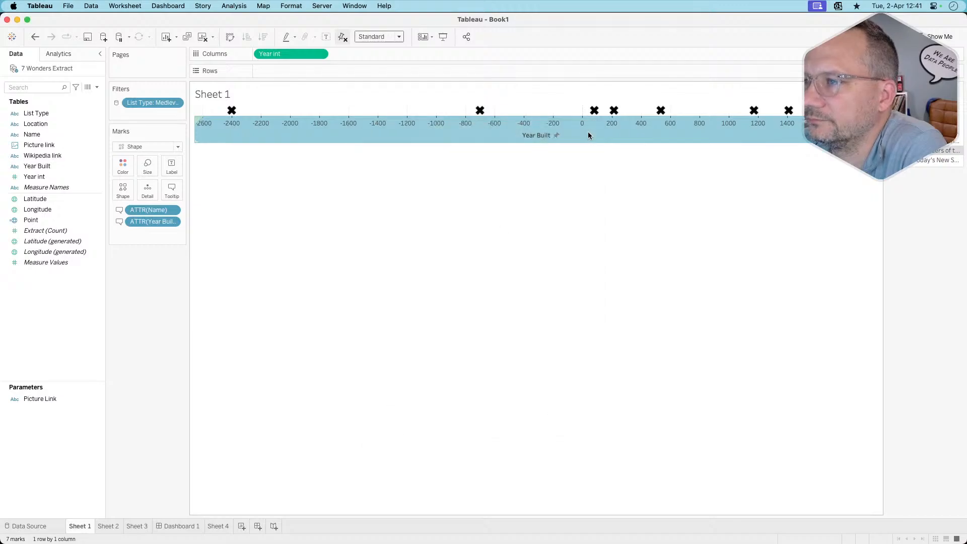
click(541, 204)
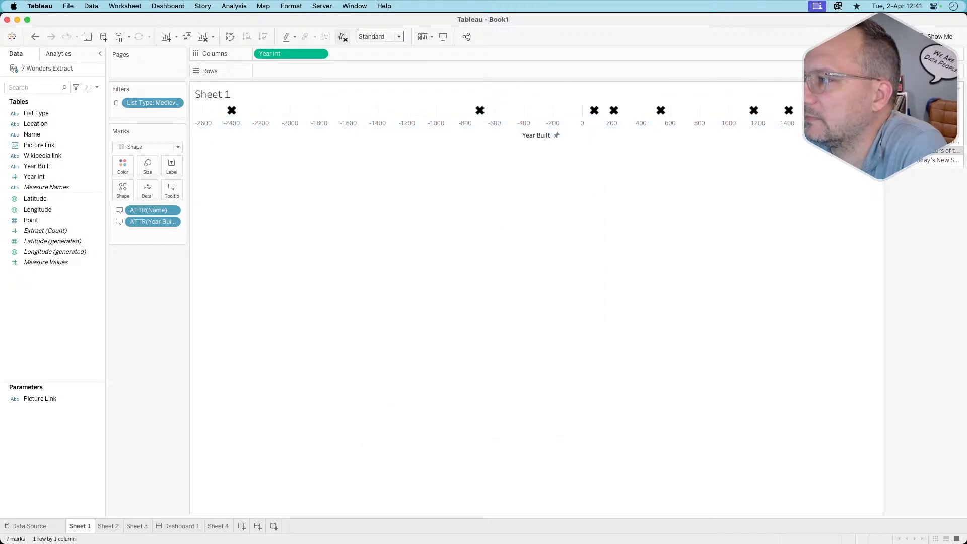
Filter the timeline to the Seven Natural Wonders list type and create a calculated field named Timeline Title
click(907, 151)
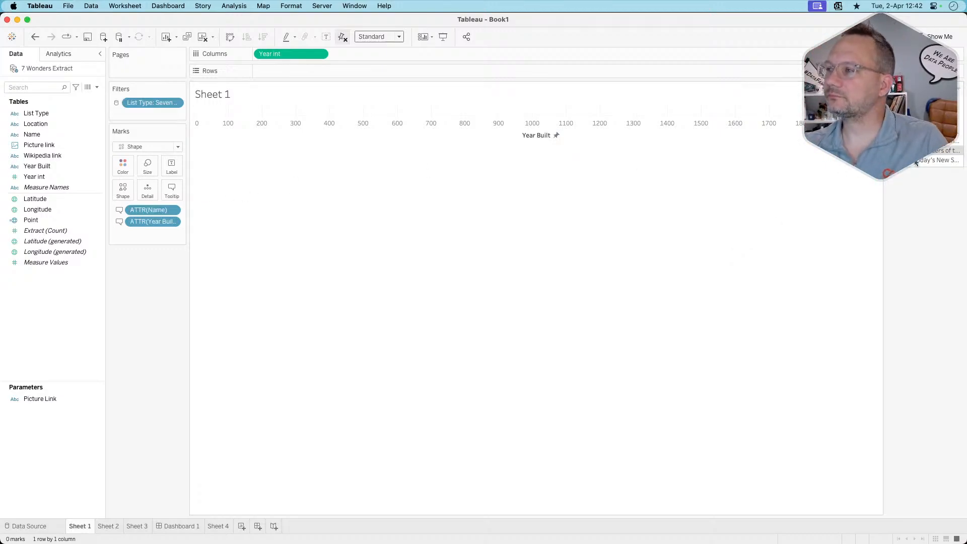
right_click(28, 301)
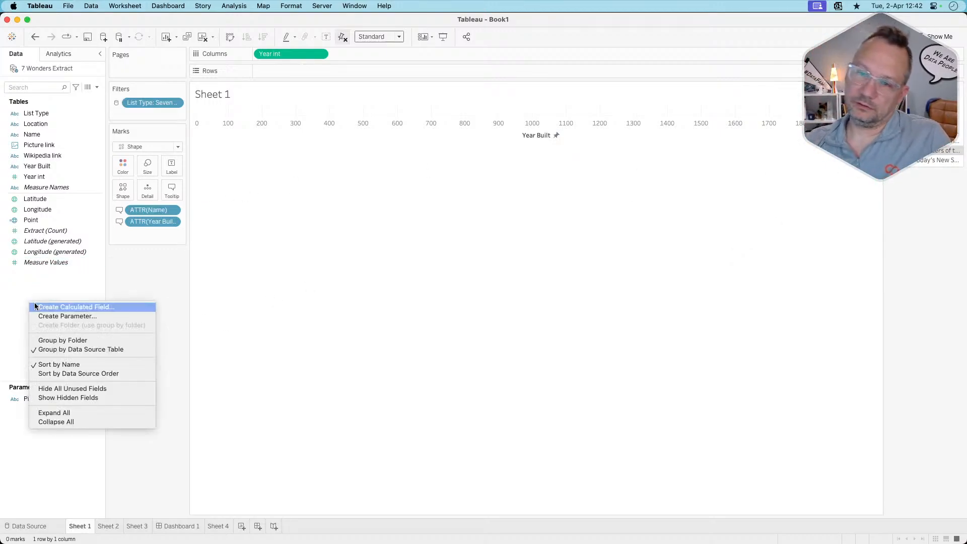
click(64, 310)
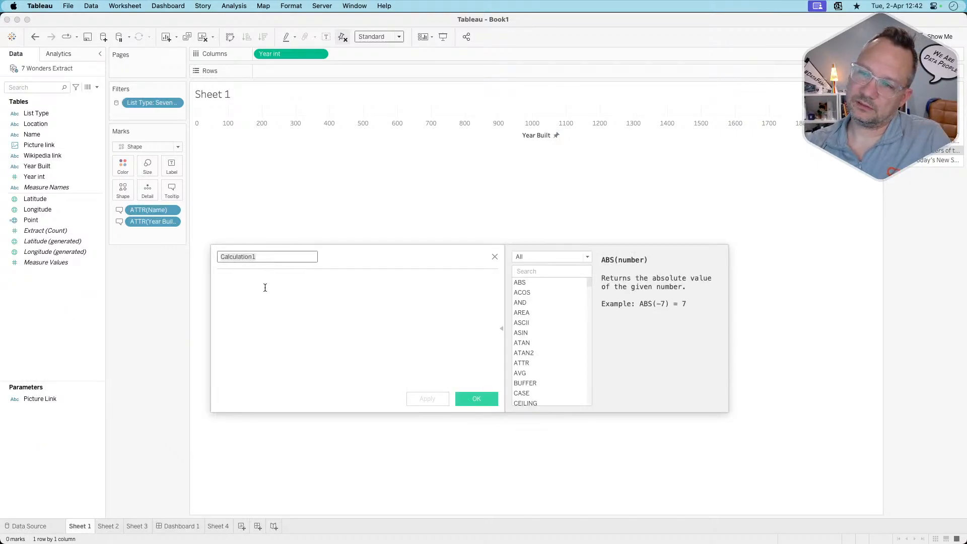
click(270, 257)
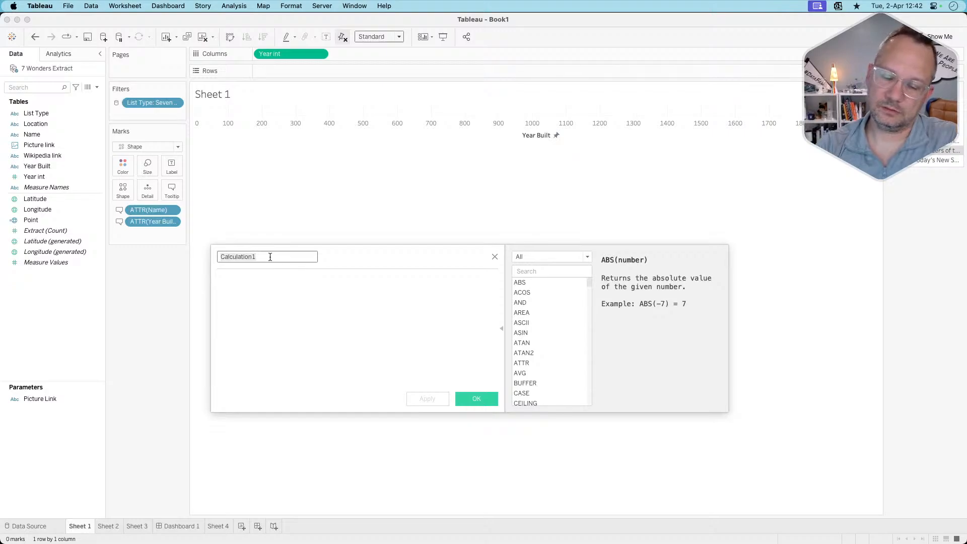
text(Timeline Title)
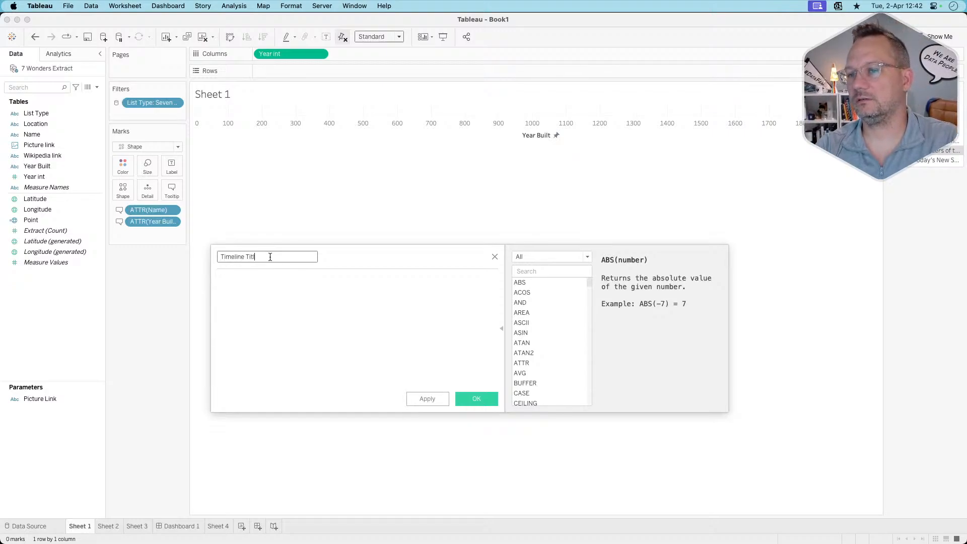
key(Tab)
Begin the Timeline Title formula with the condition if [List Type]="Seven Natural Wonders of the World"
text(if )
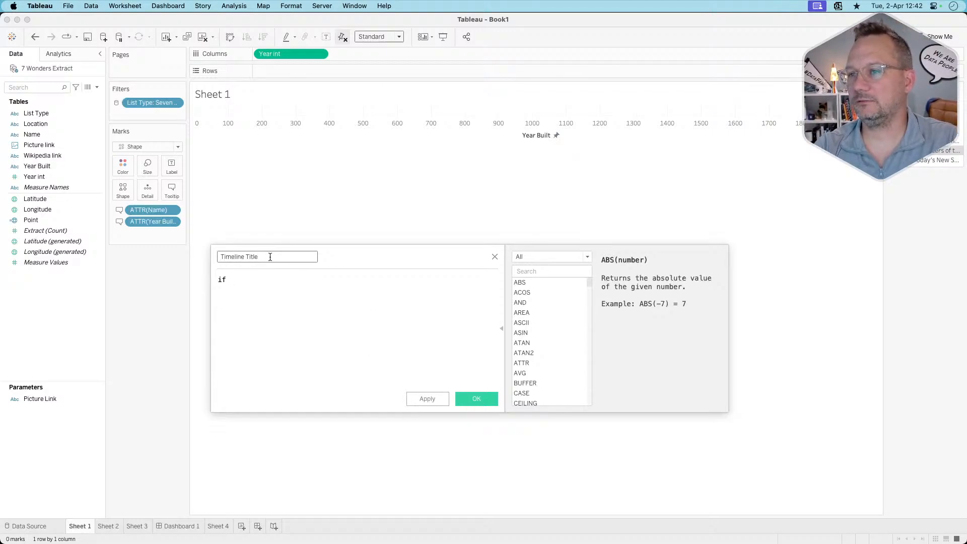
text([List Type])
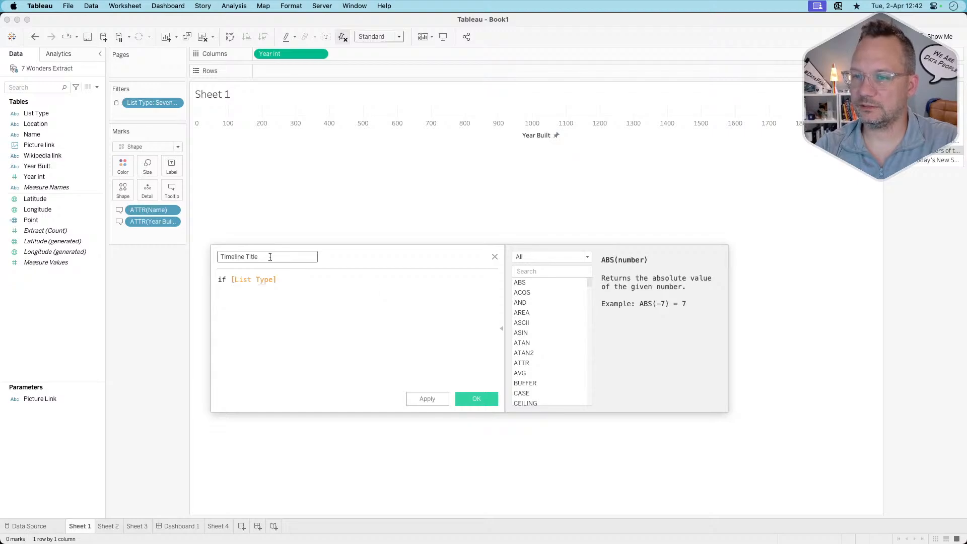
text(=)
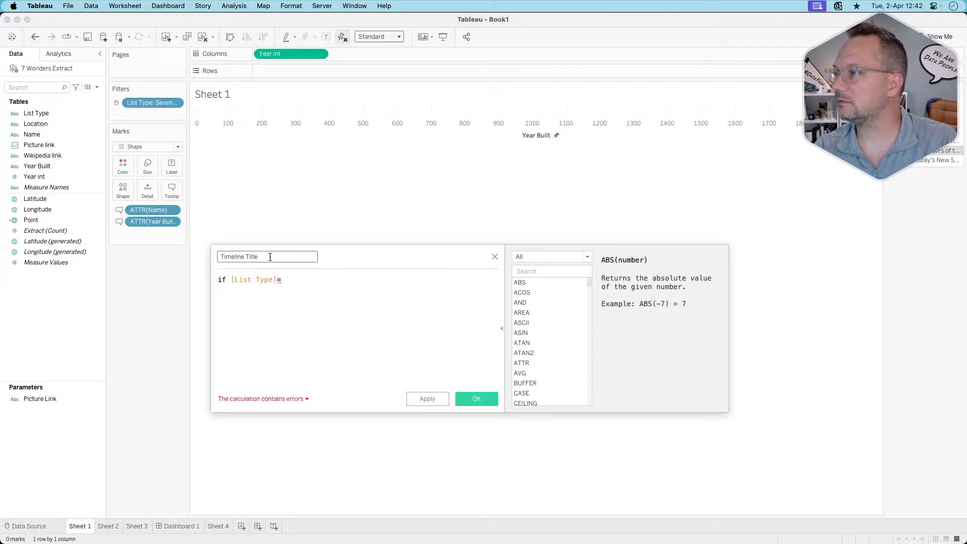
text("Seven N)
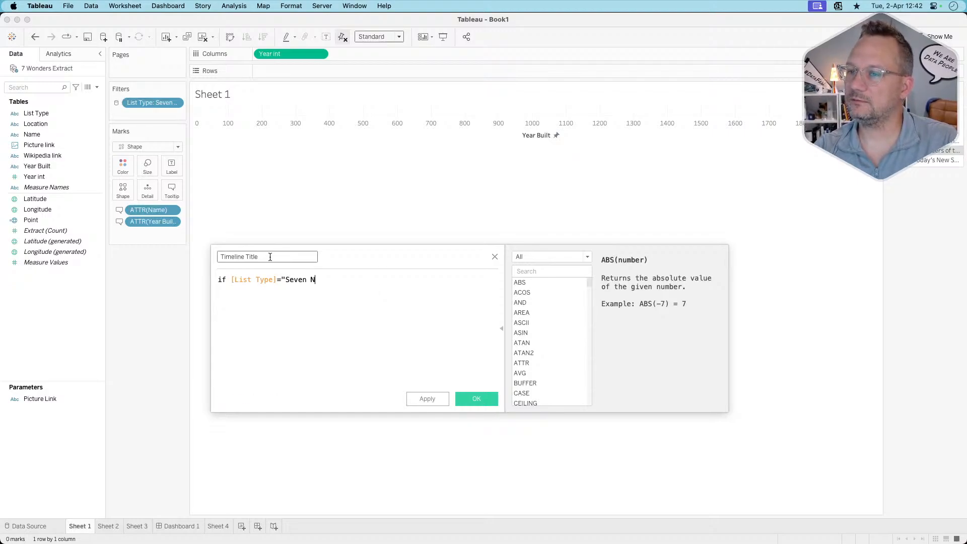
text(atural Wonders)
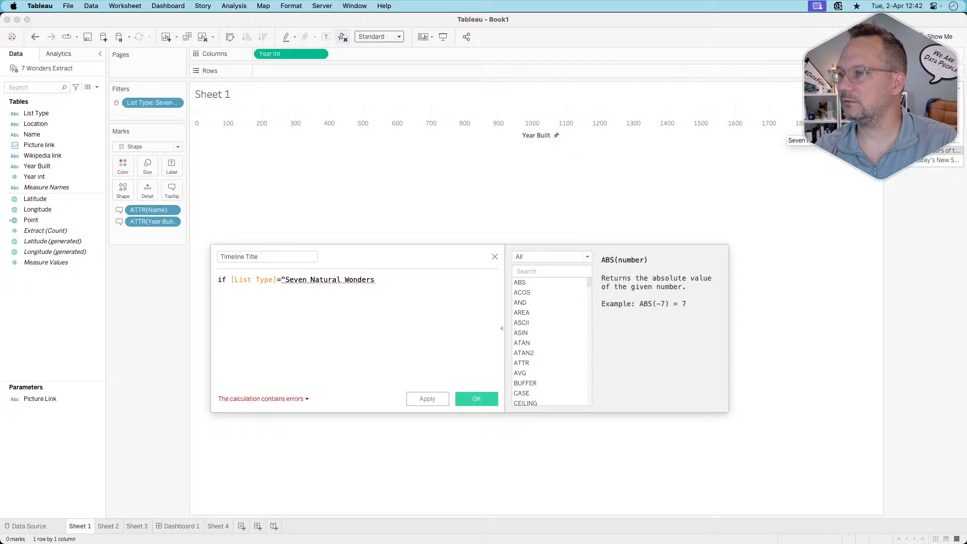
text(of th)
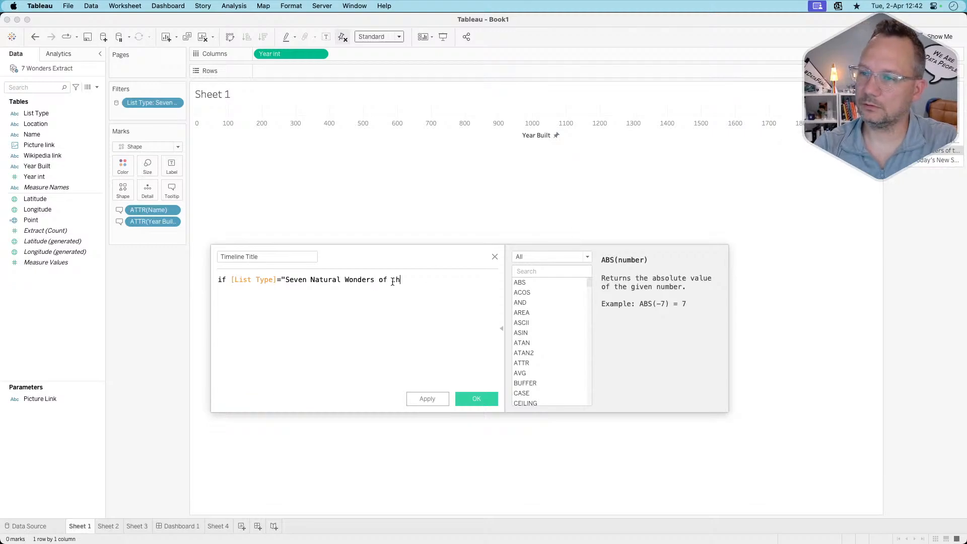
text(e World)
key(BackSpace)
key(BackSpace)
key(BackSpace)
key(BackSpace)
text(orl)
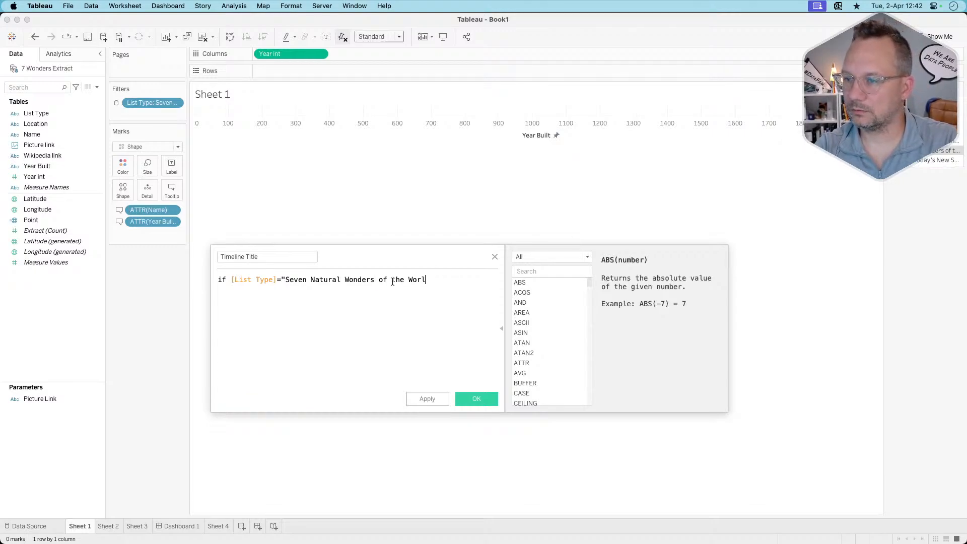
text(d")
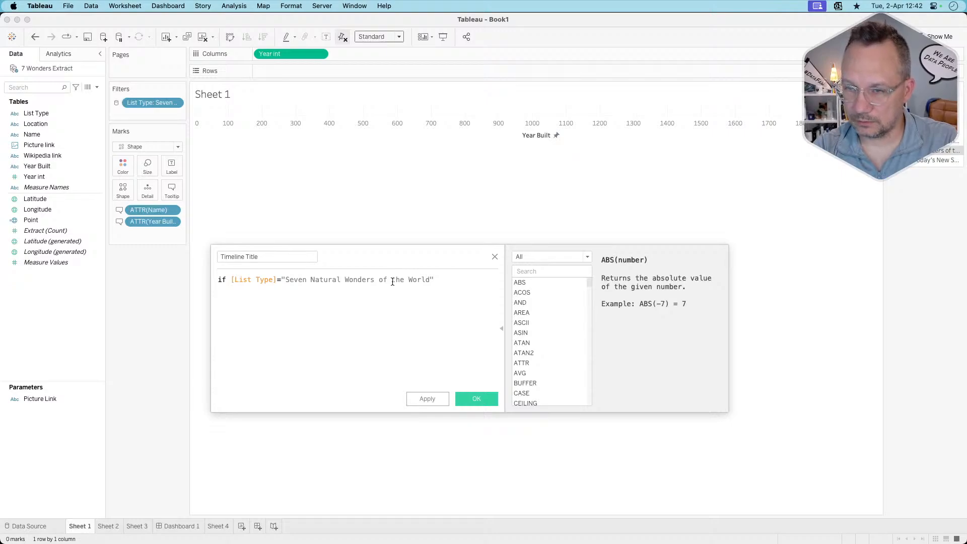
Add a then line to the formula returning "These are naturally occuring and therefore have no date associated"
key(Return)
text(then )
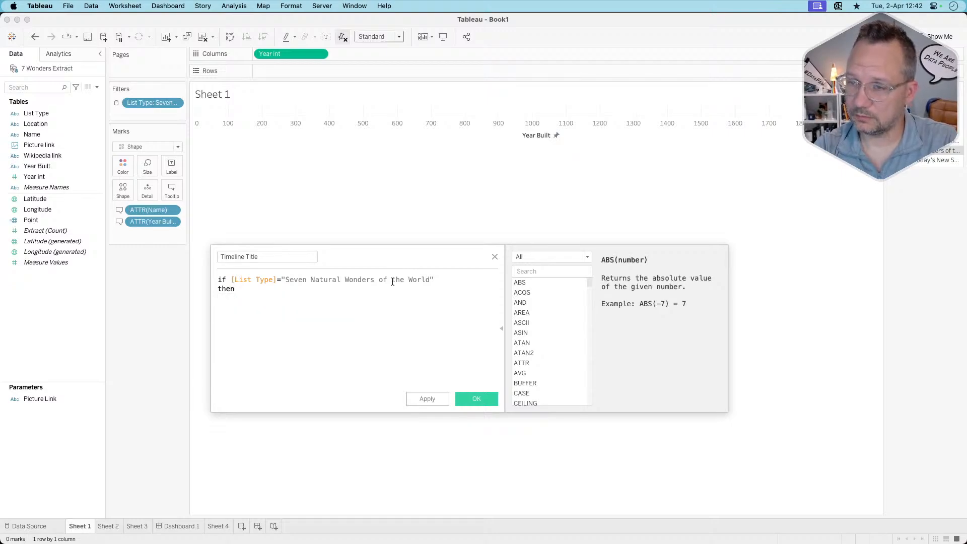
text(")
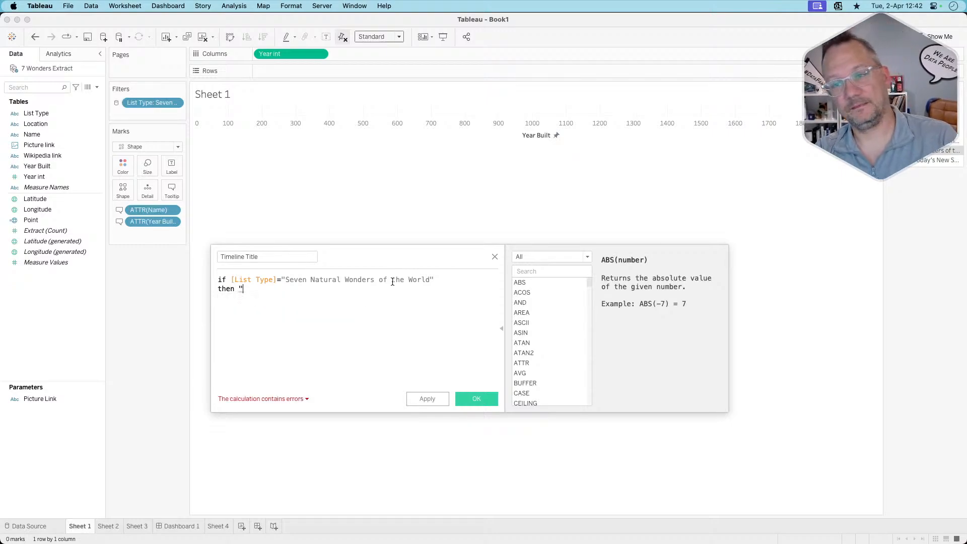
text(These are nat)
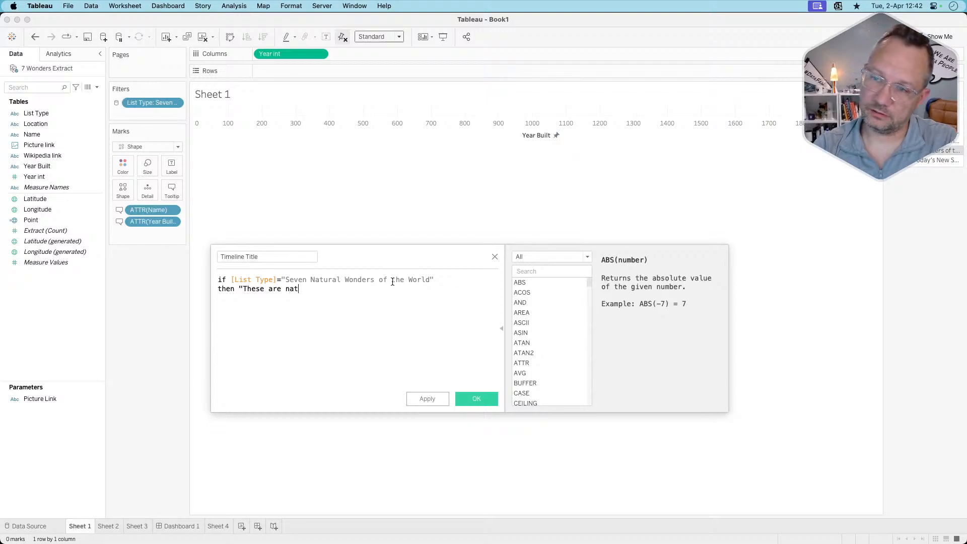
text(urally occu)
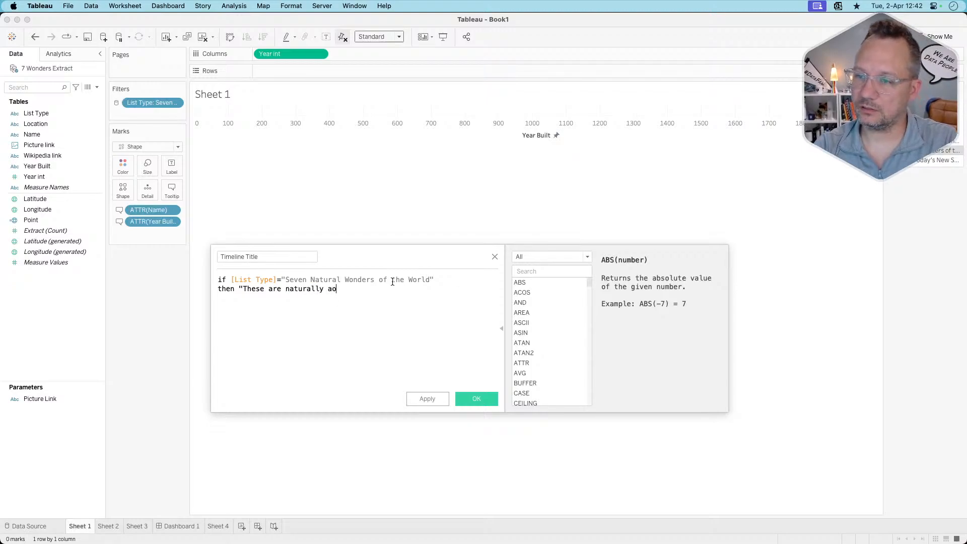
text(ring)
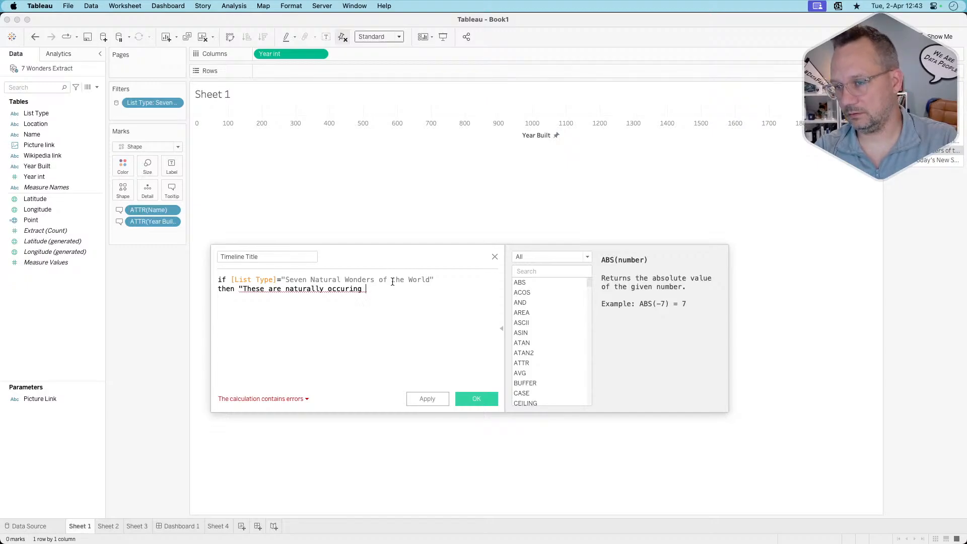
text( j)
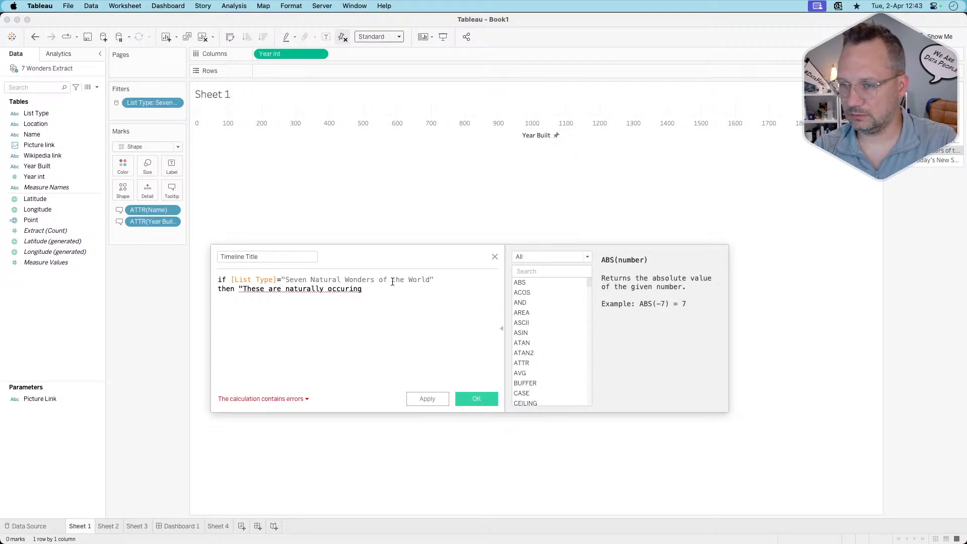
text( and therefore)
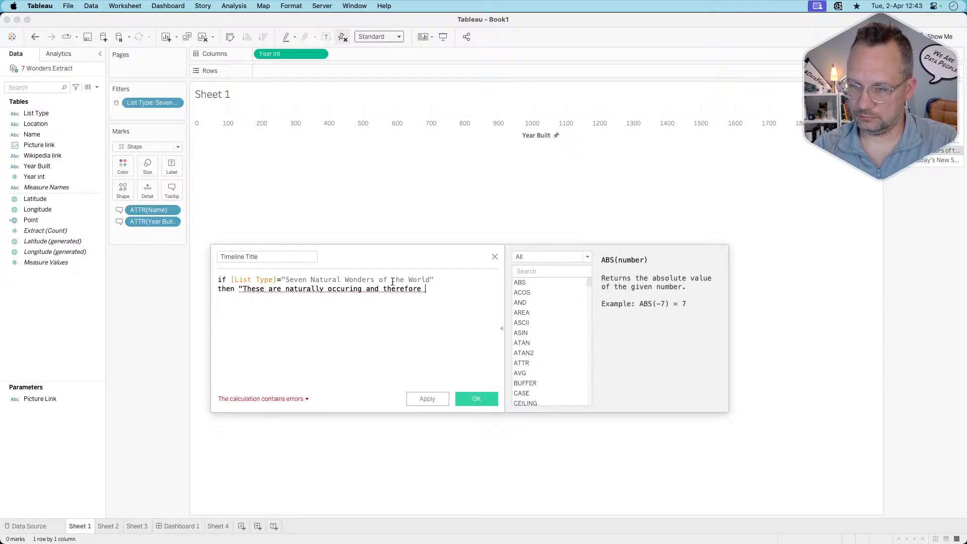
text( have no date)
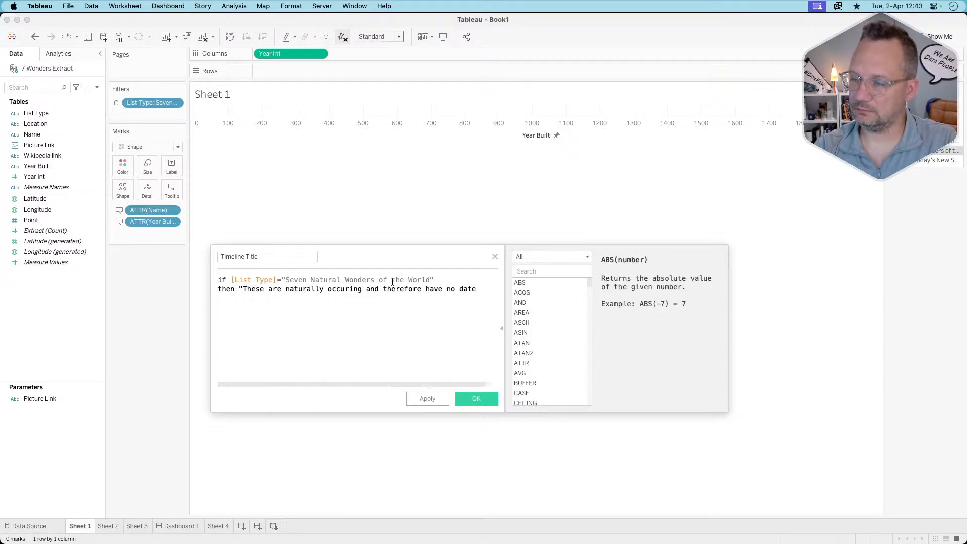
text( associated)
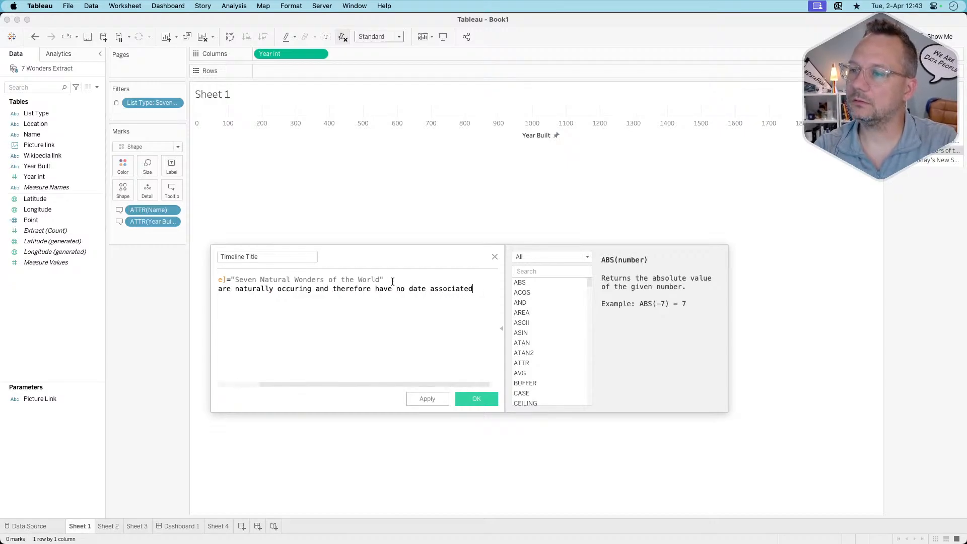
text(")
key(Return)
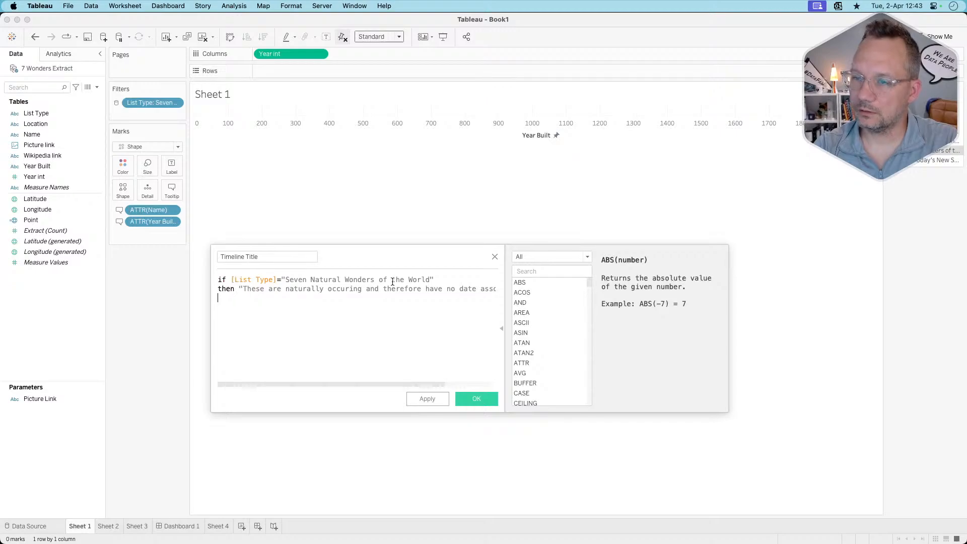
Start the else branch of the Timeline Title formula with the string "This shows the timeline of"
text(else)
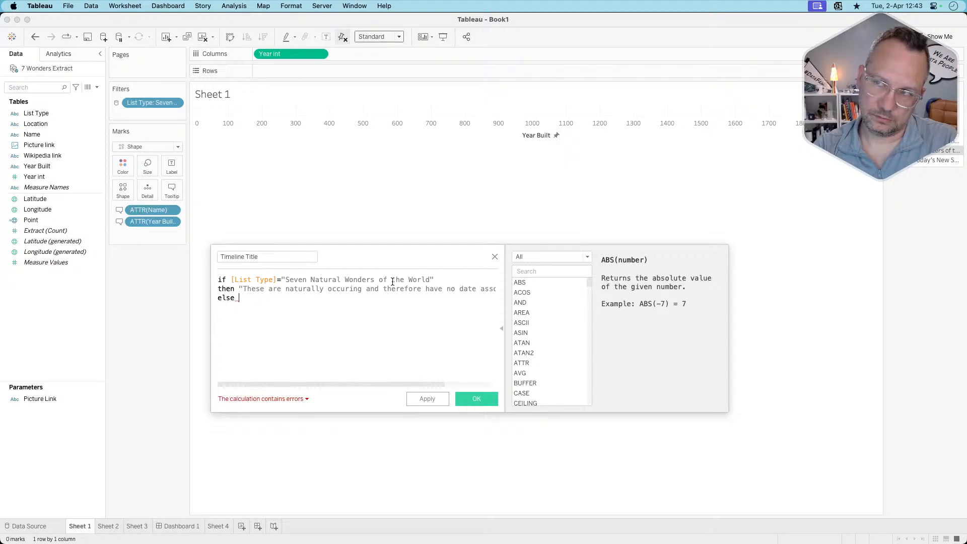
text( Th)
key(BackSpace)
key(BackSpace)
text("Theplot)
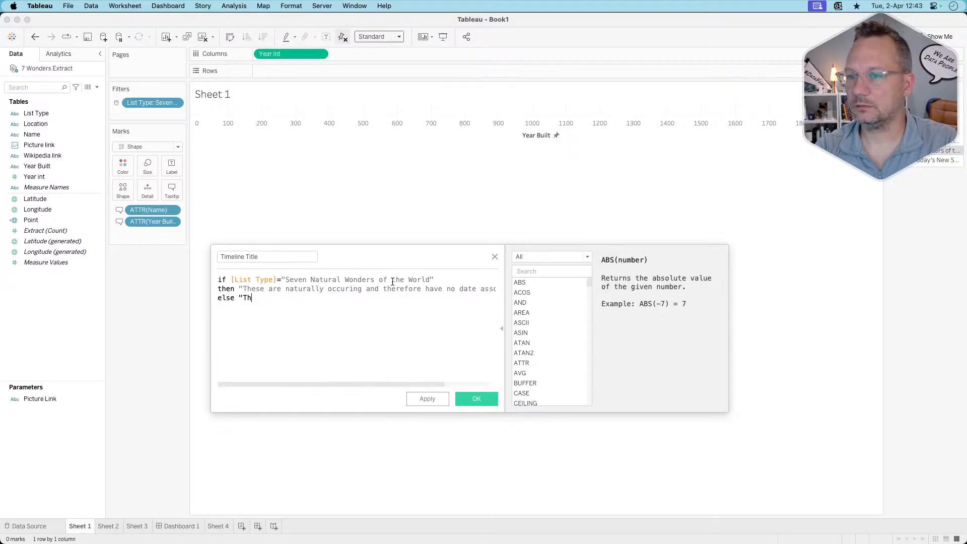
key(BackSpace)
key(BackSpace)
key(BackSpace)
key(BackSpace)
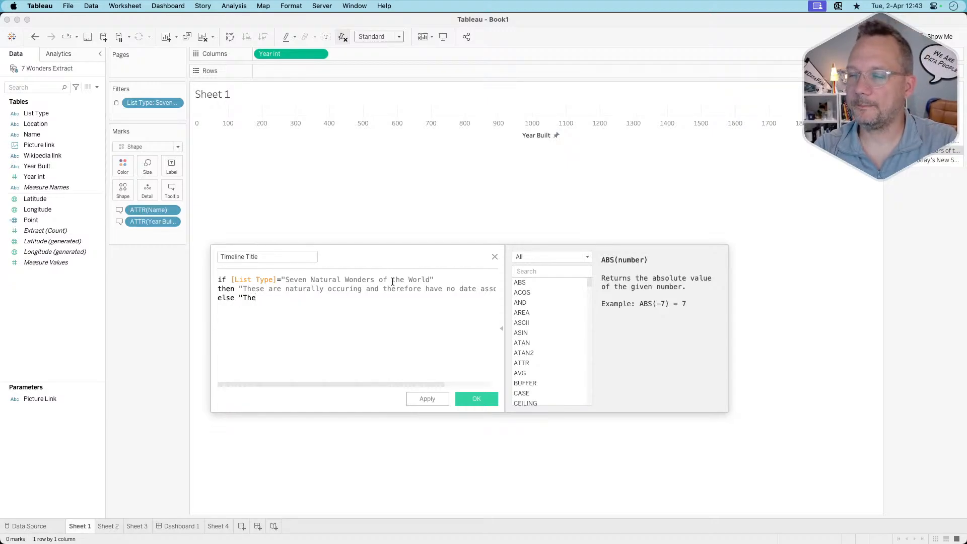
text(Plot)
key(BackSpace)
key(BackSpace)
key(BackSpace)
key(BackSpace)
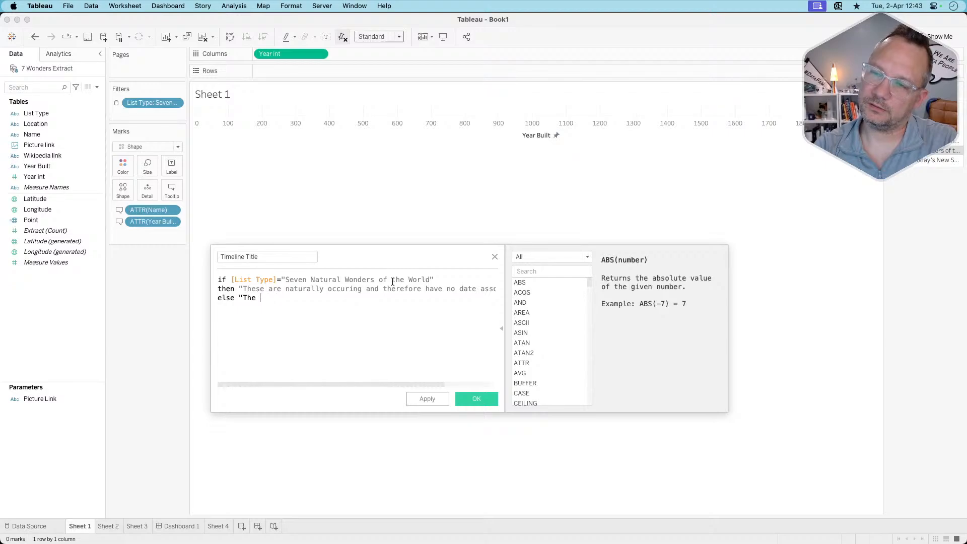
text(plos)
key(BackSpace)
key(BackSpace)
key(BackSpace)
key(BackSpace)
key(BackSpace)
key(BackSpace)
text(is show)
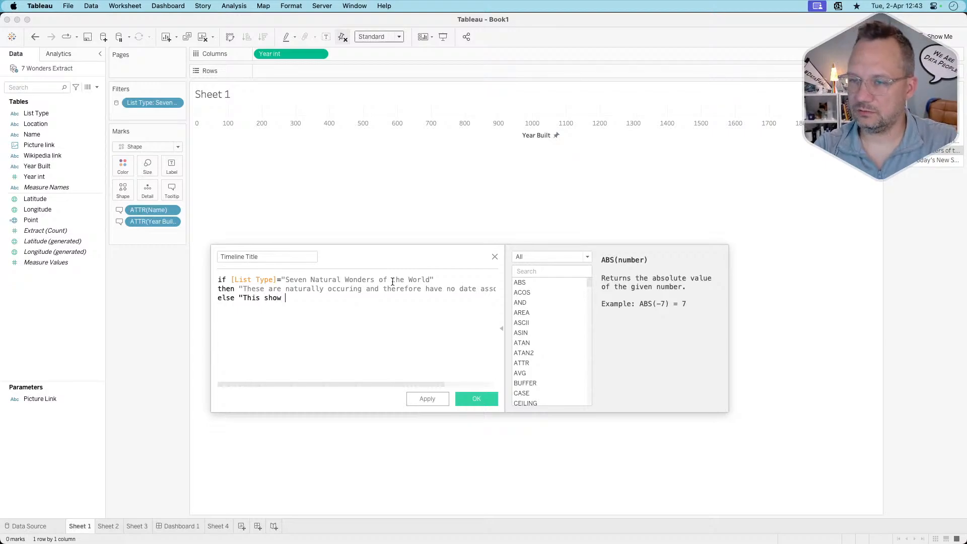
key(BackSpace)
text(s the)
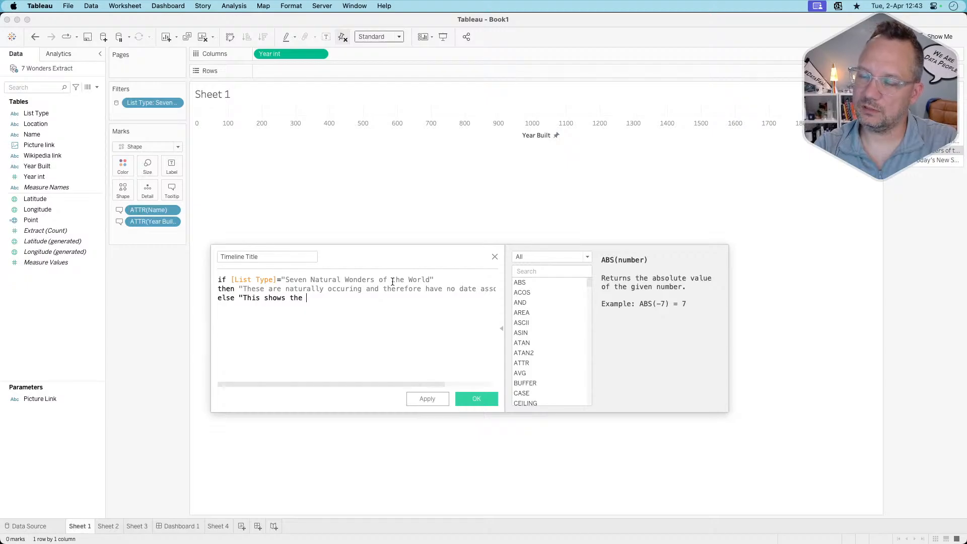
text( timeline of )
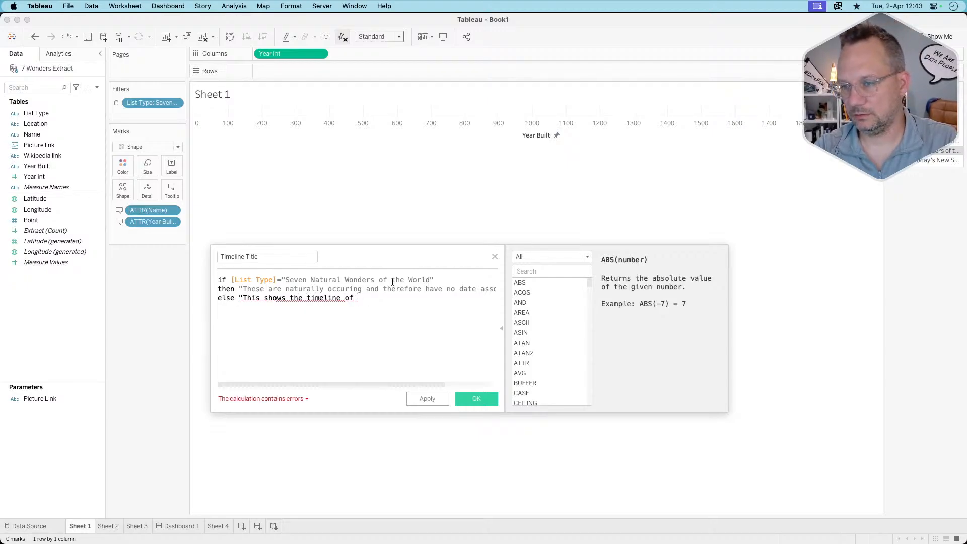
Continue the else string with "when structures were built", leaving the quotation open
text(when )
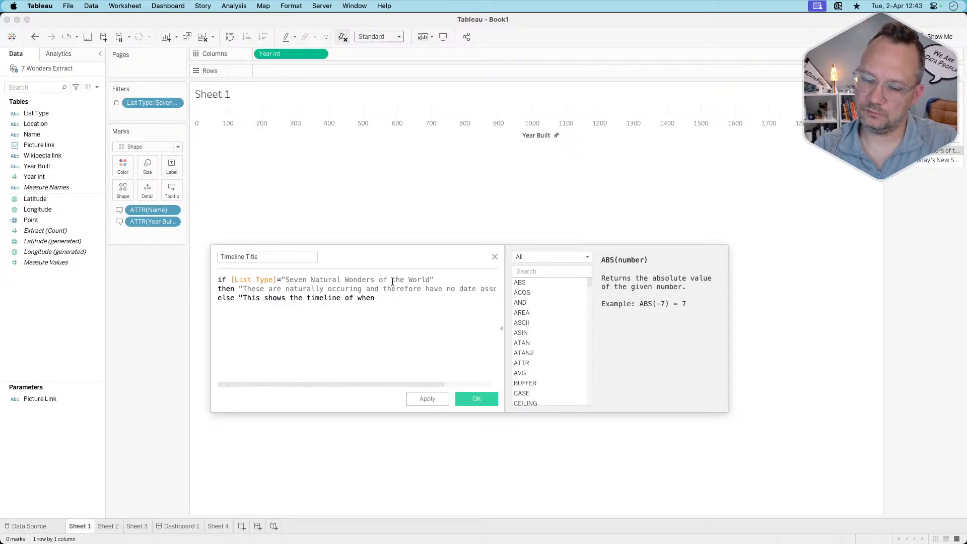
text(strucutre)
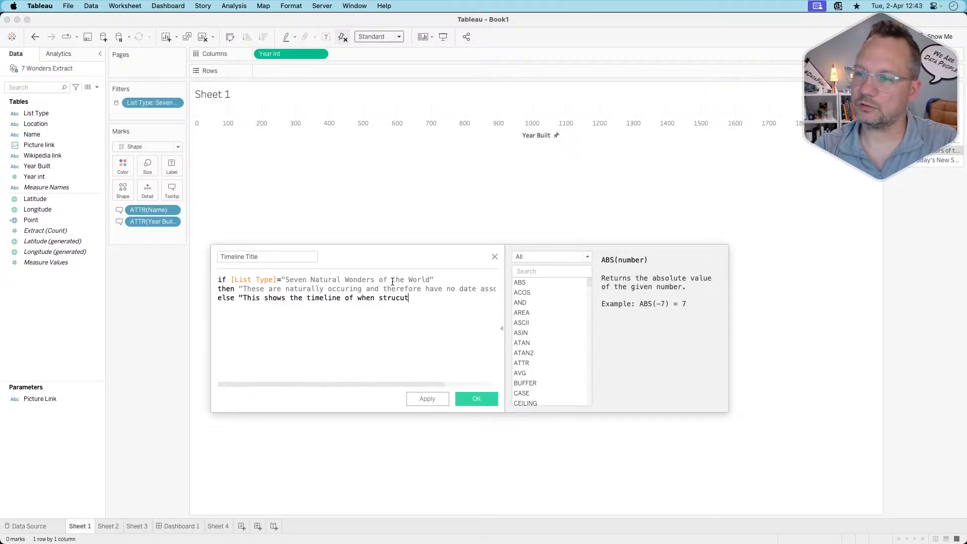
key(BackSpace)
key(BackSpace)
key(BackSpace)
key(BackSpace)
text(tures)
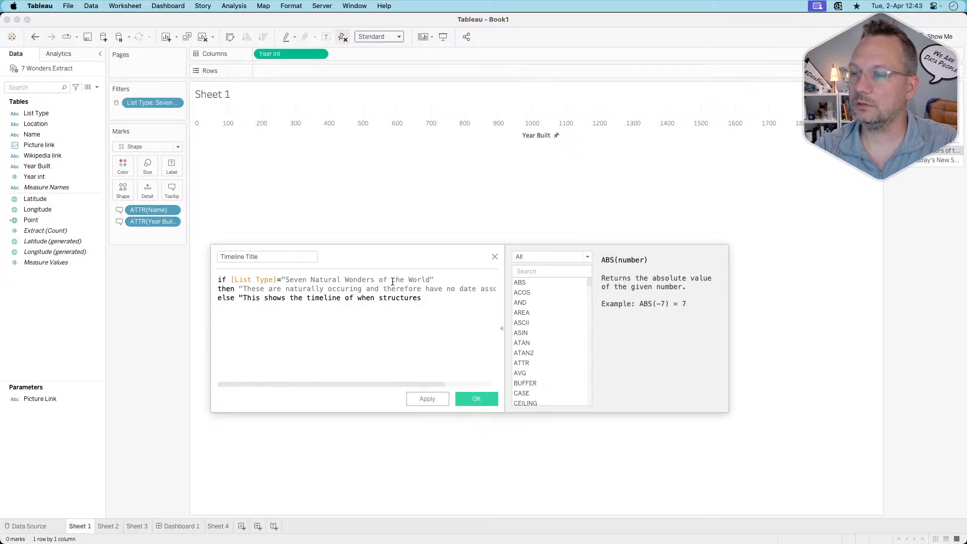
text( were built)
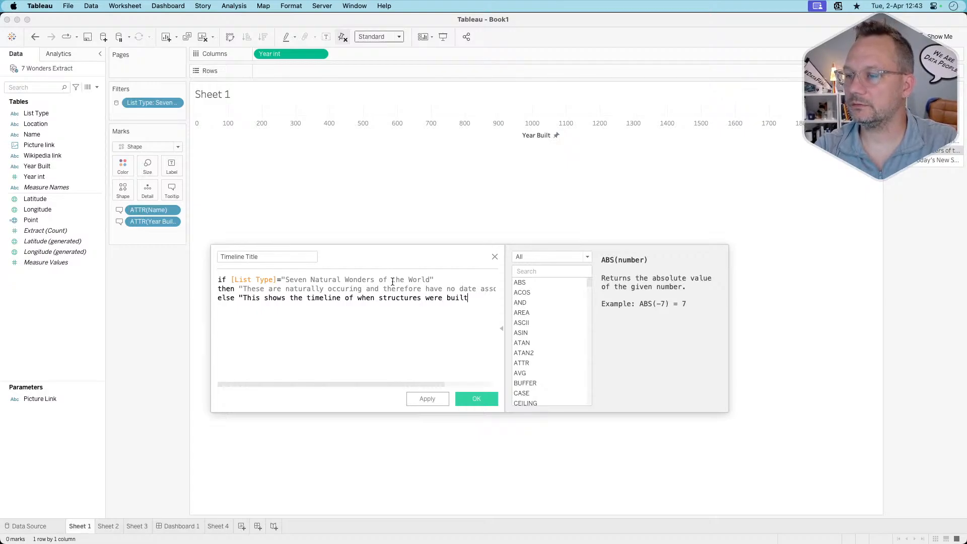
text(")
key(BackSpace)
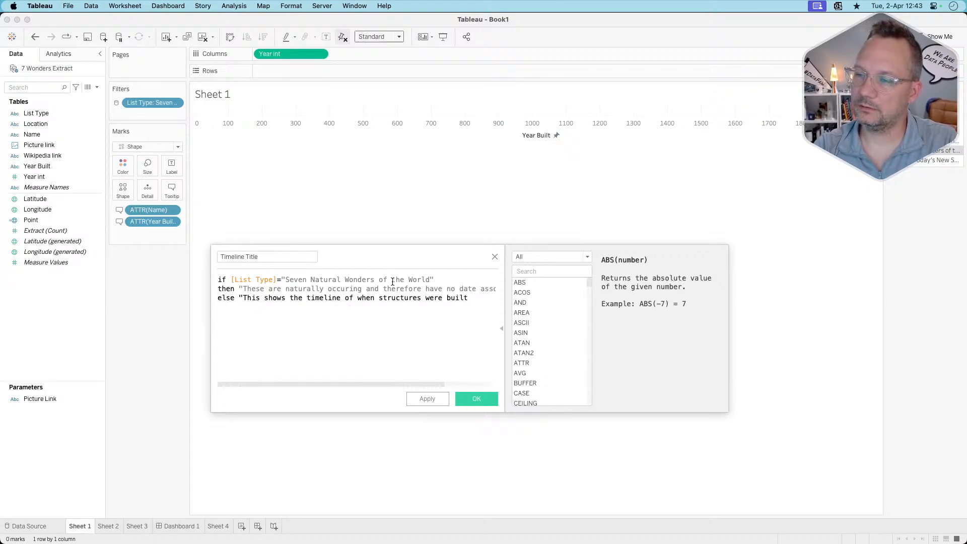
text(")
key(BackSpace)
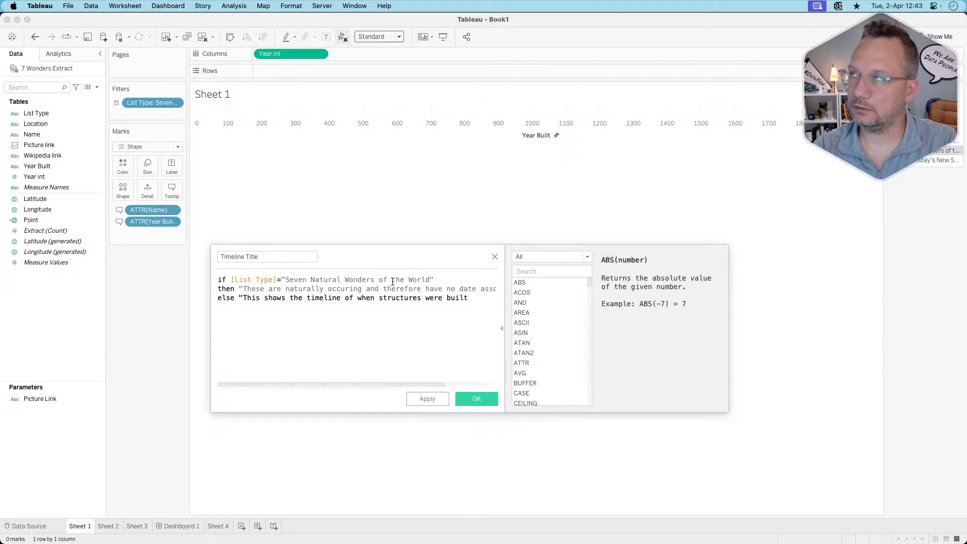
Add a second line "Hover on mark for additional details" to the else string, close the quotation, and finish the formula with END
key(Return)
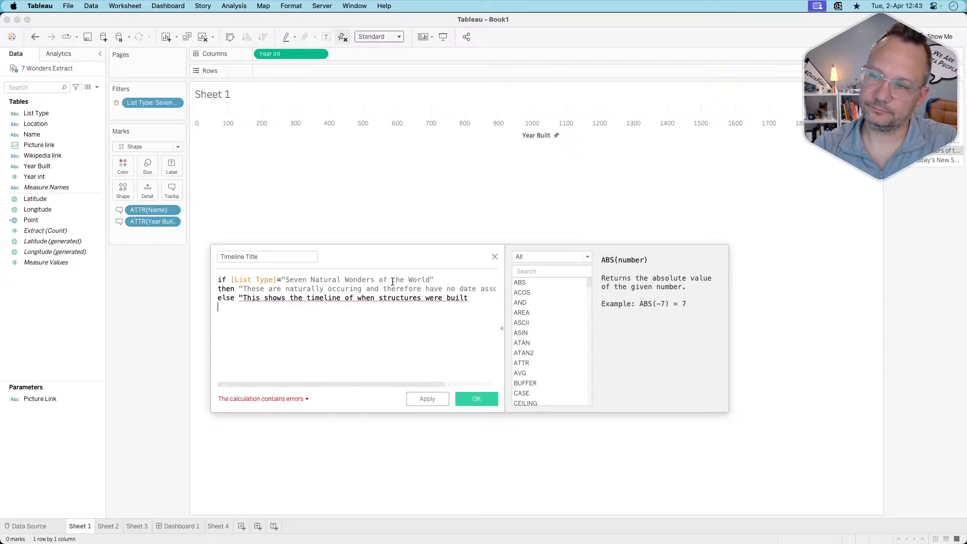
text(Howe)
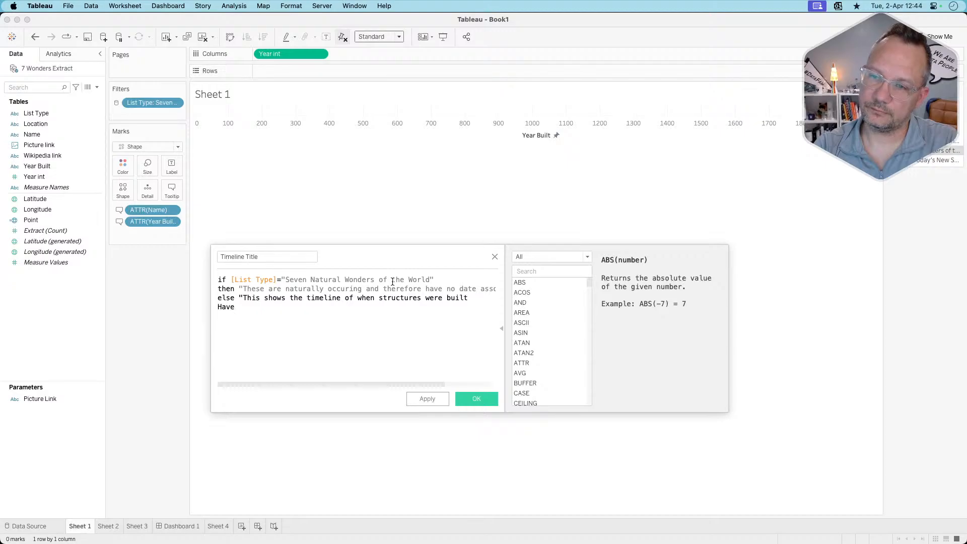
key(BackSpace)
key(BackSpace)
key(BackSpace)
text(over )
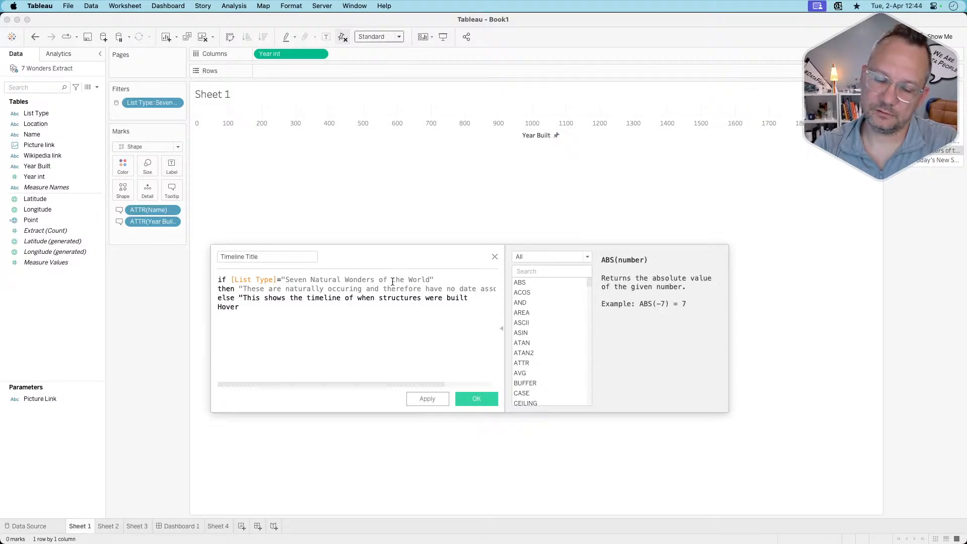
text(on)
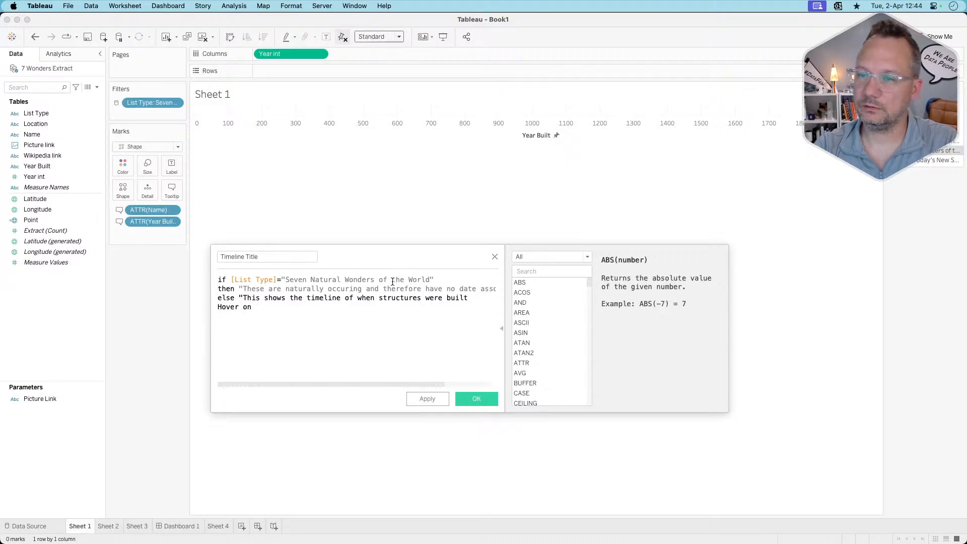
text( mark )
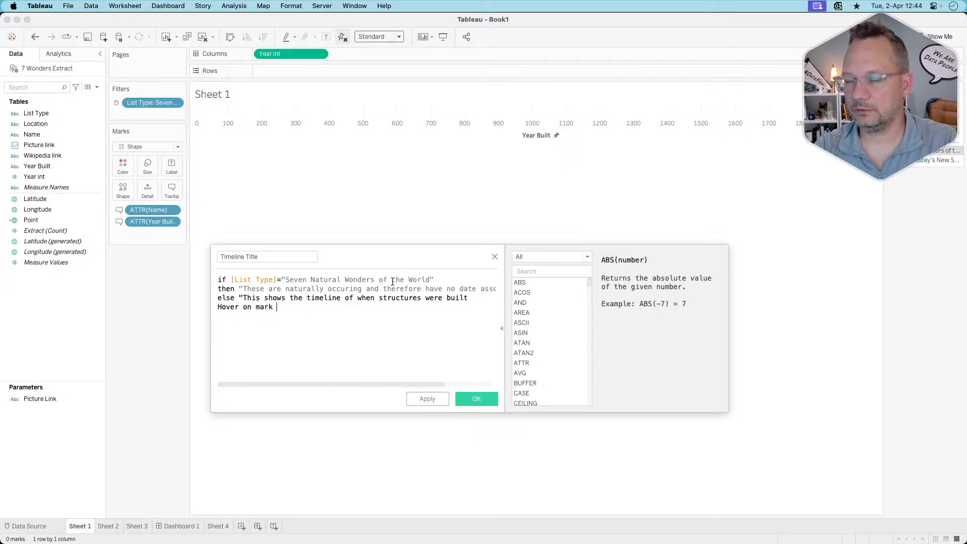
text(for additional )
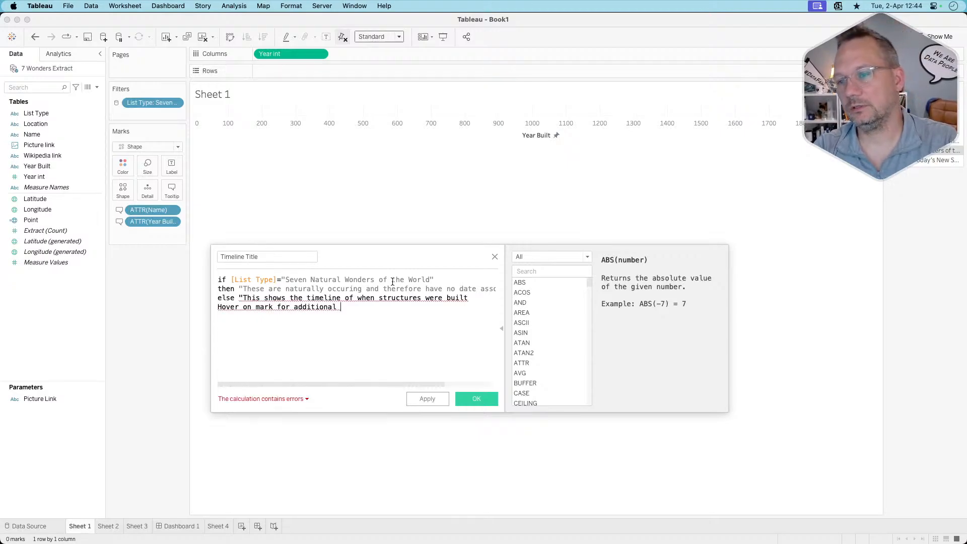
text(details)
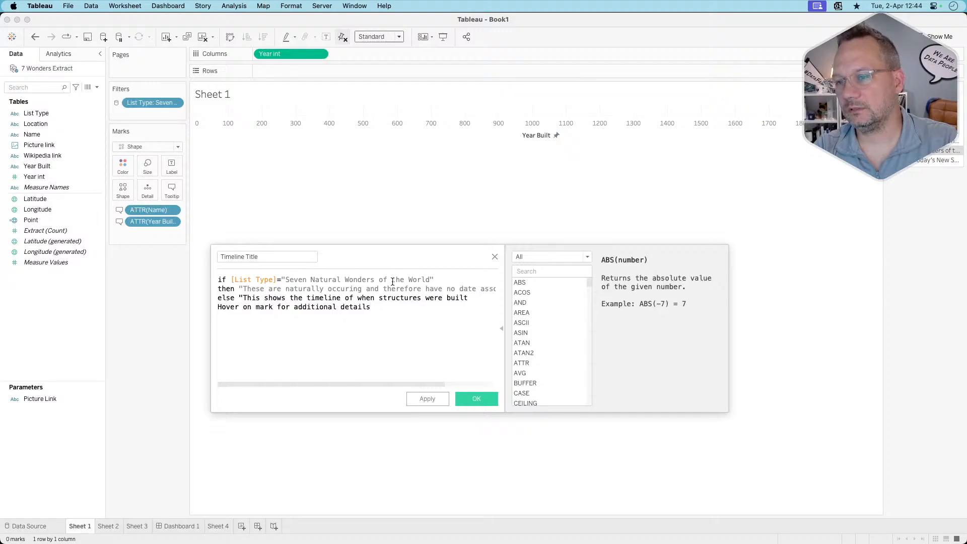
text(" )
text(END)
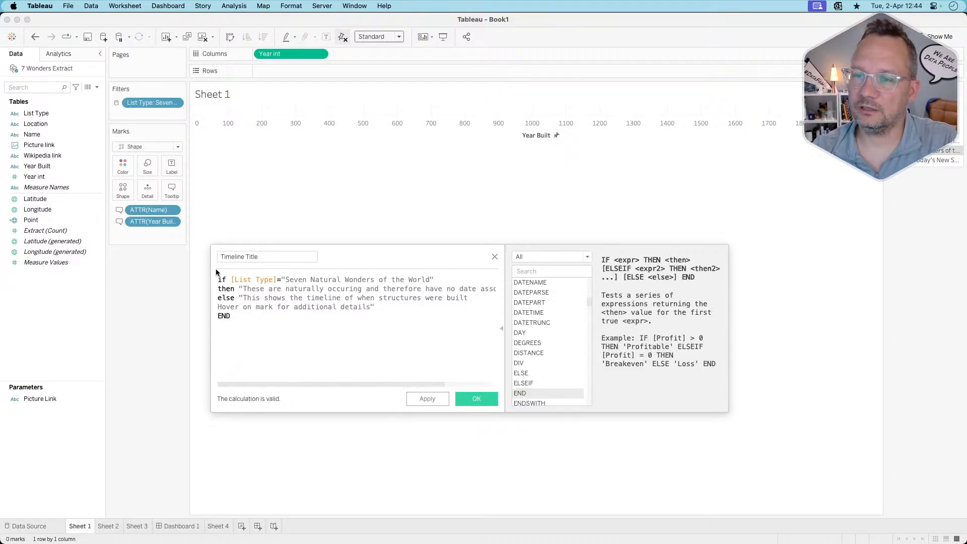
Widen the calculation editor, review the else text, and save the Timeline Title calculated field
drag(214, 269, 192, 268)
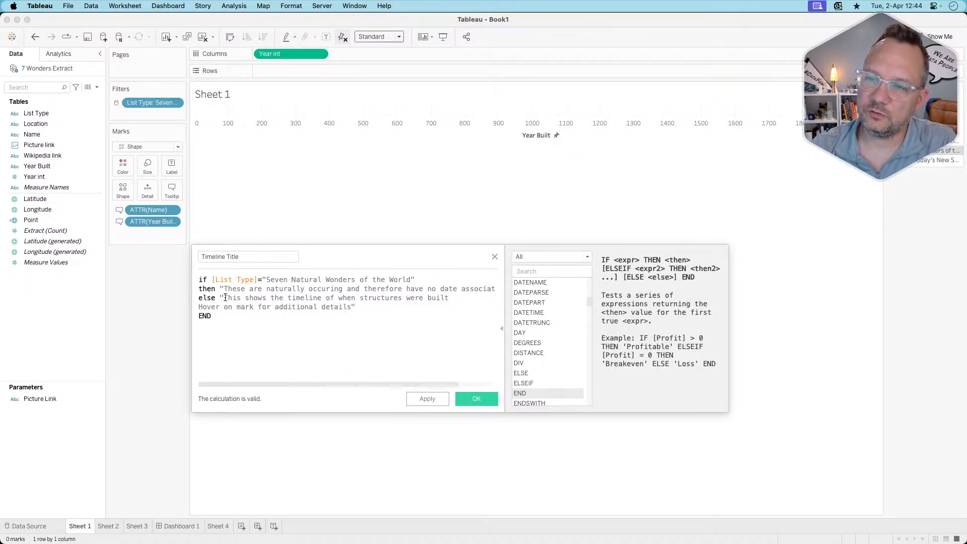
drag(224, 297, 287, 298)
click(388, 298)
click(459, 298)
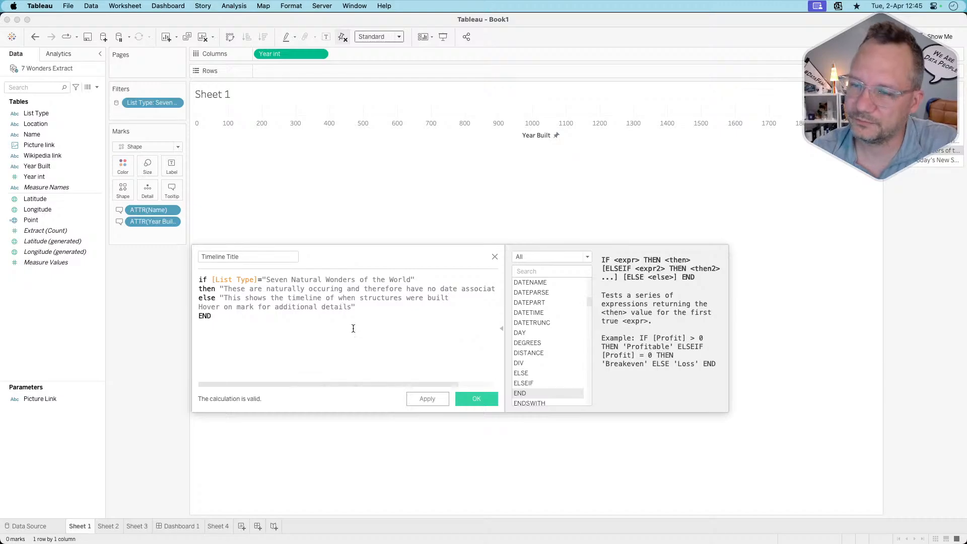
click(469, 399)
Add Timeline Title to the marks as detail and replace the sheet name in the title with the Timeline Title field
drag(39, 156, 147, 191)
double_click(244, 91)
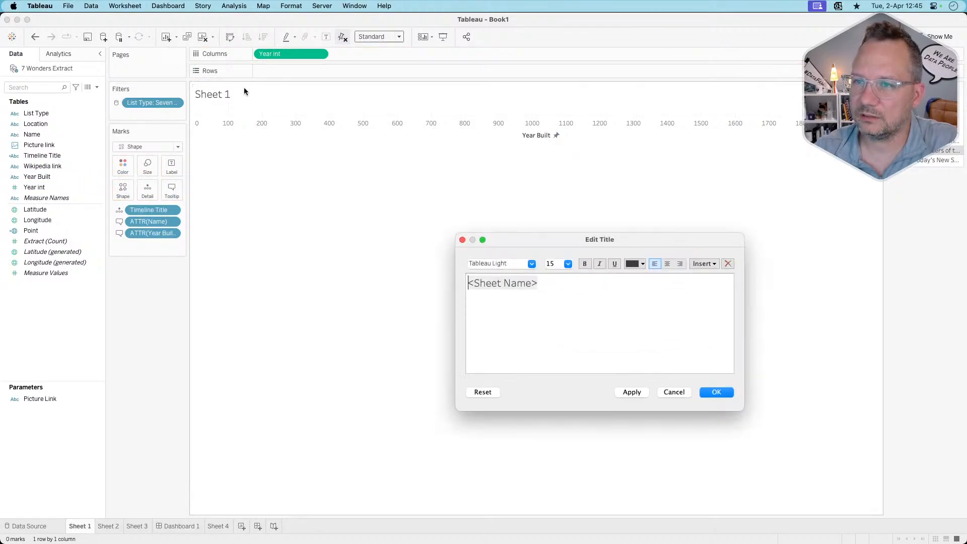
key(super+a)
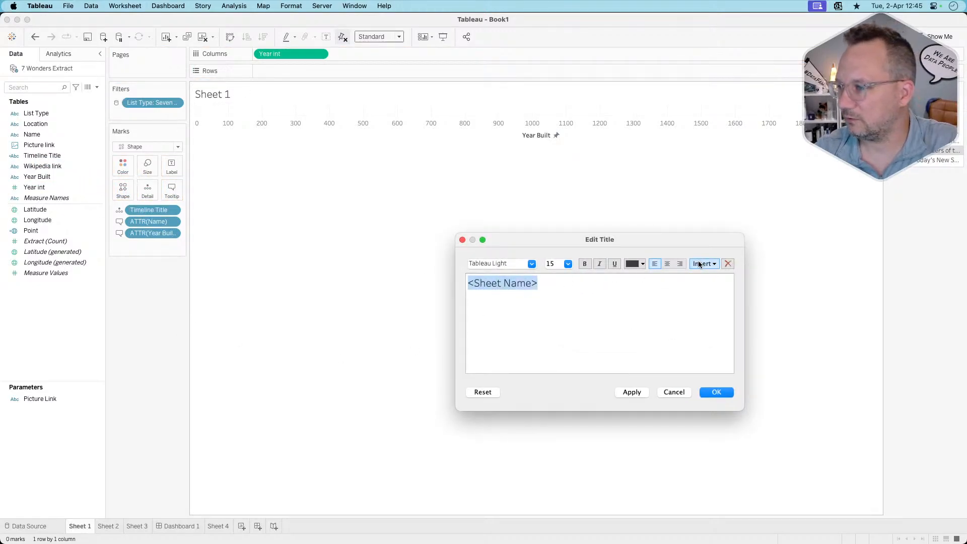
click(699, 265)
click(719, 440)
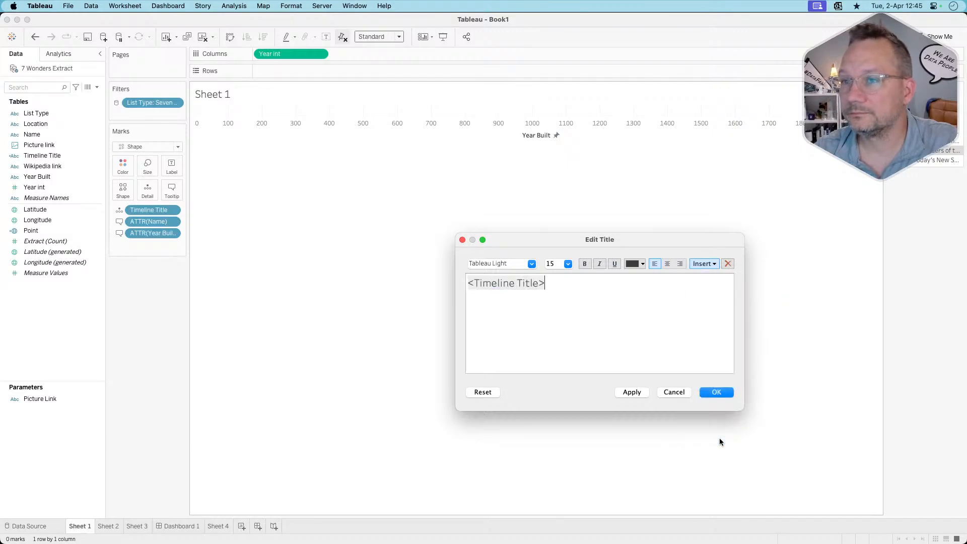
click(717, 392)
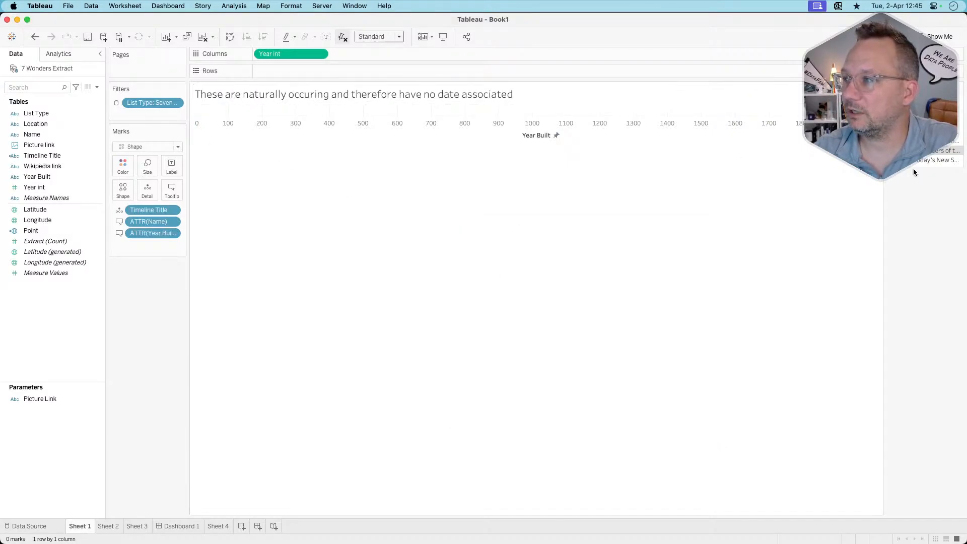
Switch the list type filter to a list of built structures and add a full stop after "were built" in the Timeline Title formula
click(894, 151)
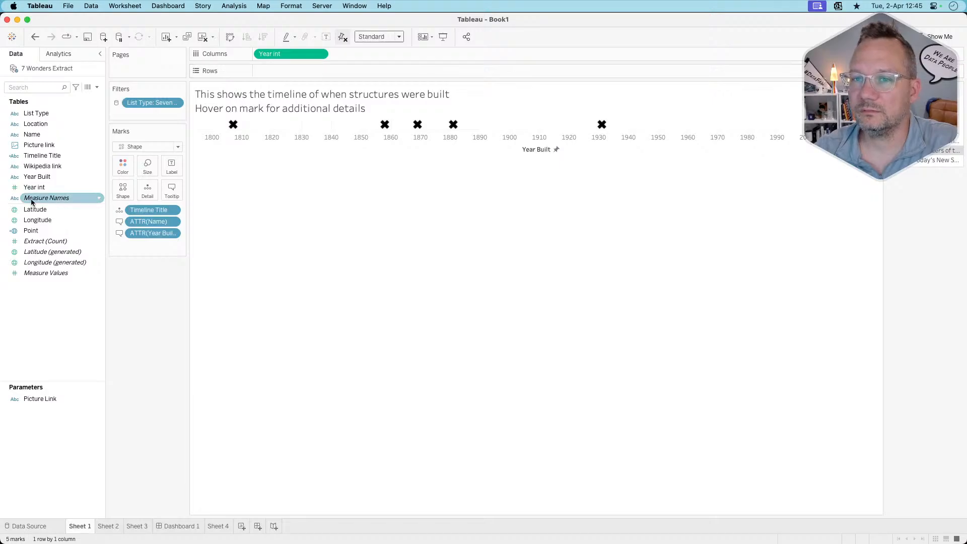
right_click(52, 157)
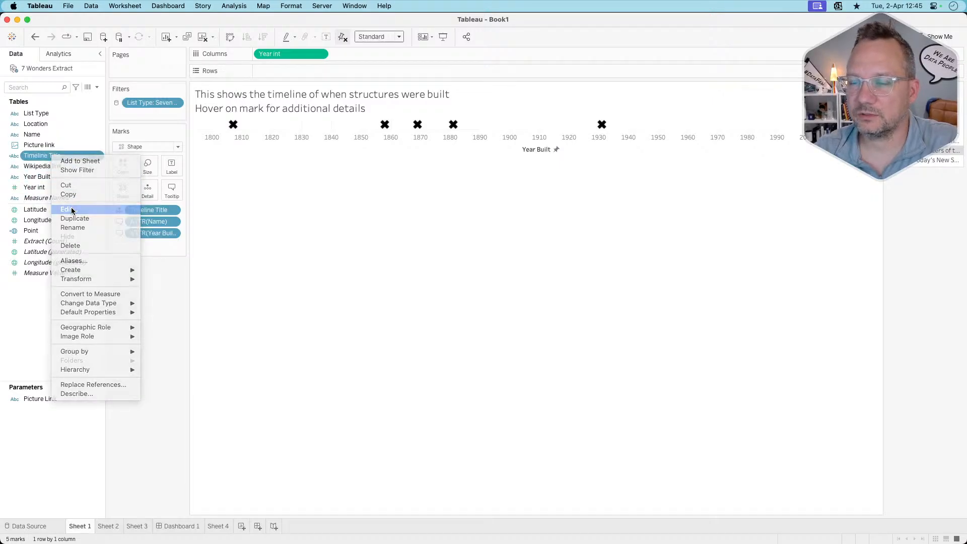
click(69, 209)
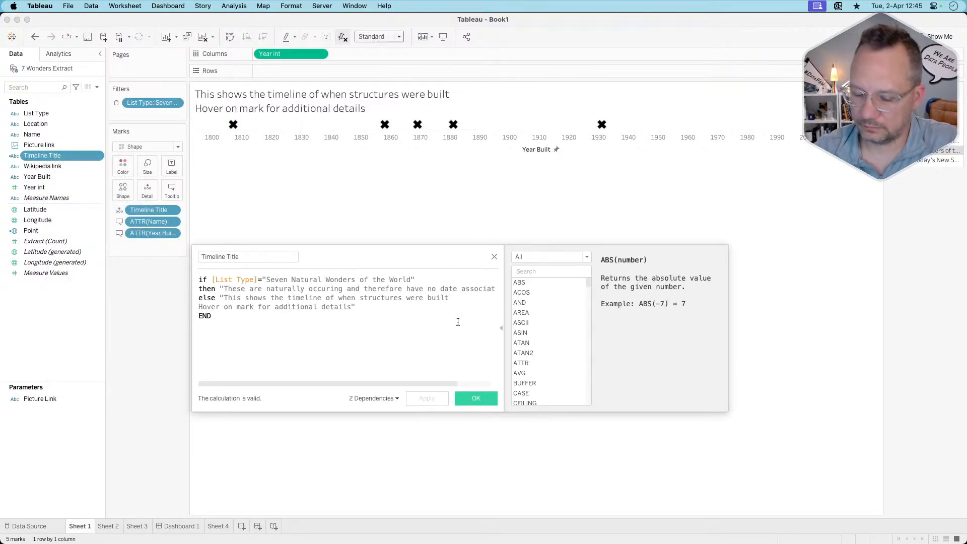
text(.)
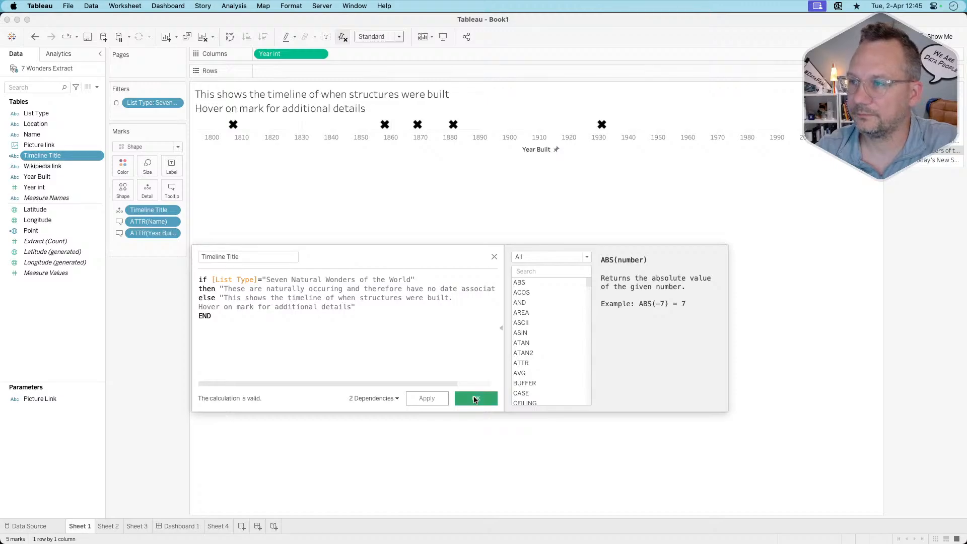
click(473, 399)
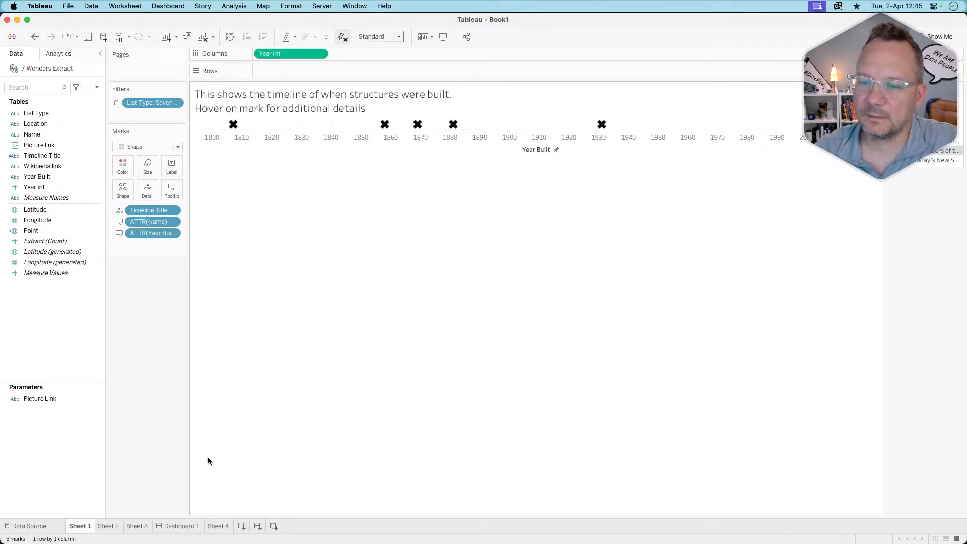
Format the Timeline Title field in the timeline sheet's title as 10 pt, black and bold, and apply it
mouse_move(176, 532)
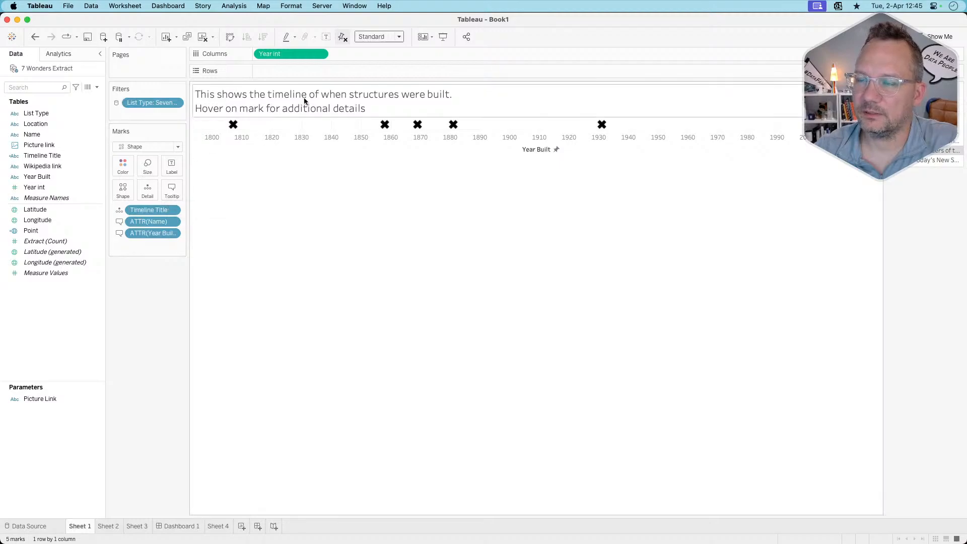
double_click(242, 99)
triple_click(507, 278)
click(568, 264)
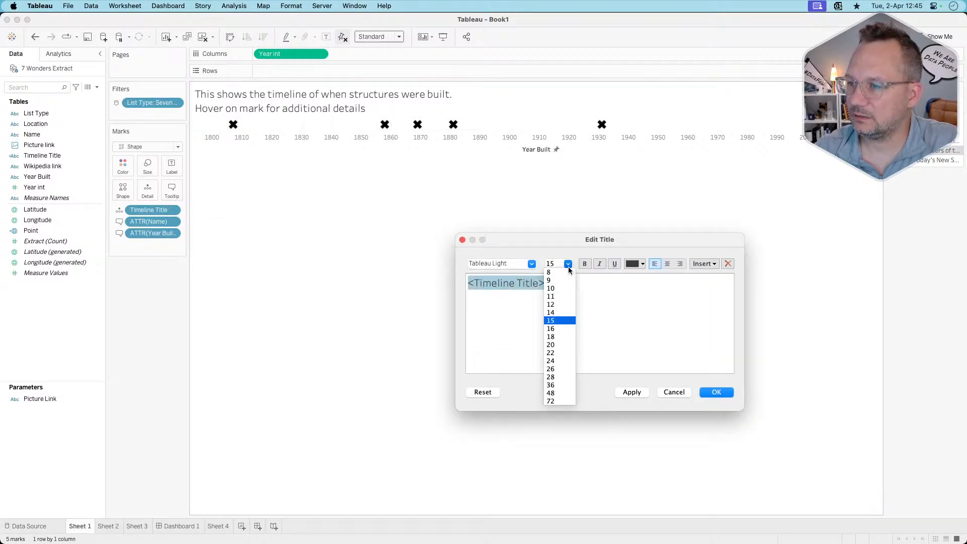
click(564, 286)
click(634, 263)
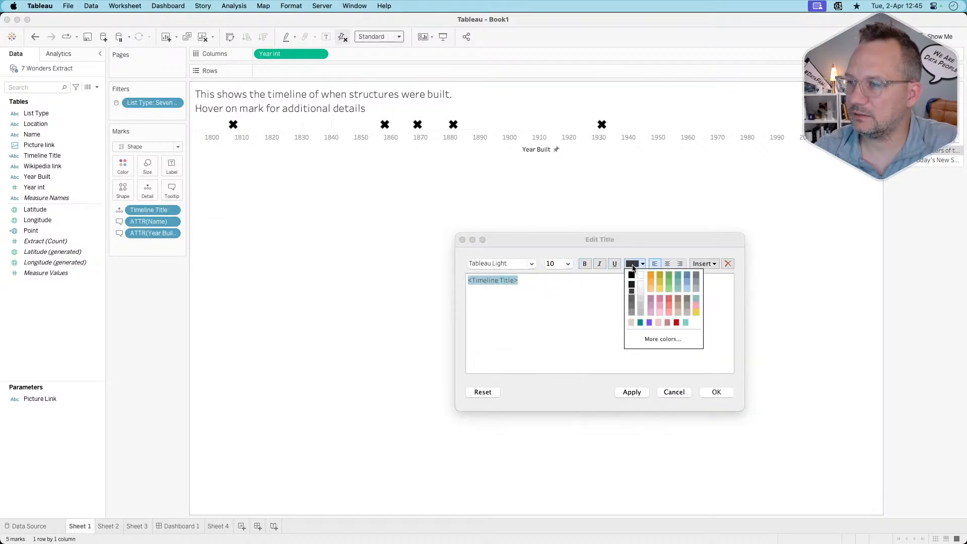
click(631, 274)
click(586, 264)
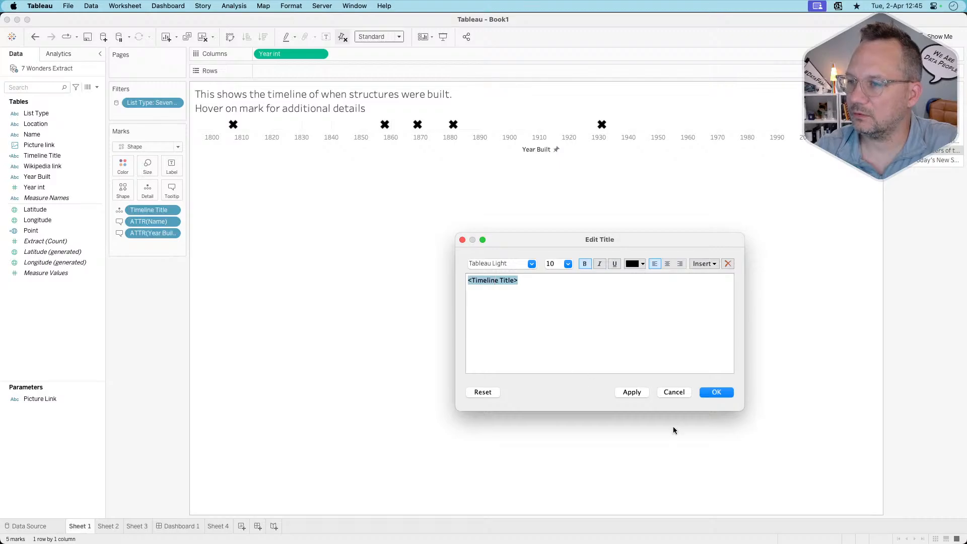
click(628, 393)
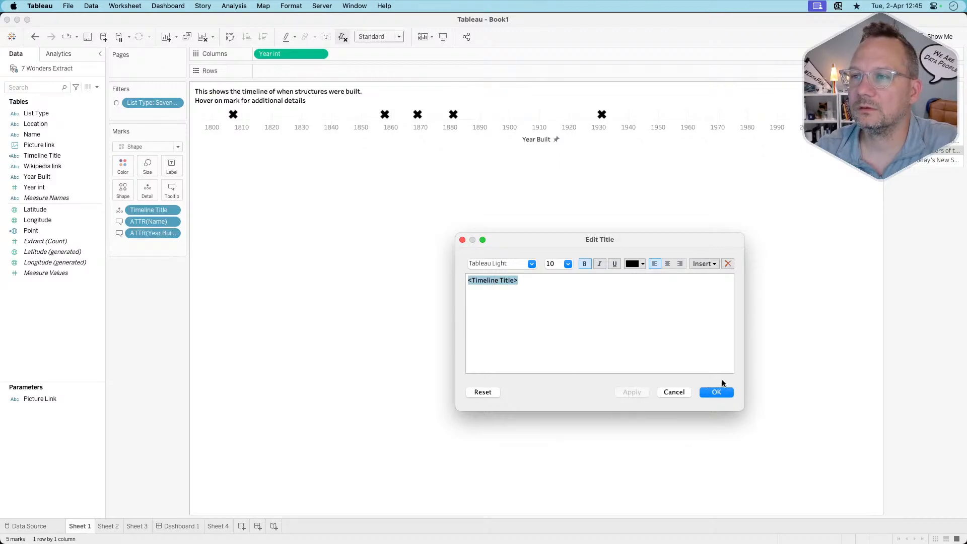
Set the timeline sheet's title font size to 11 and accept the title formatting
click(568, 264)
click(564, 291)
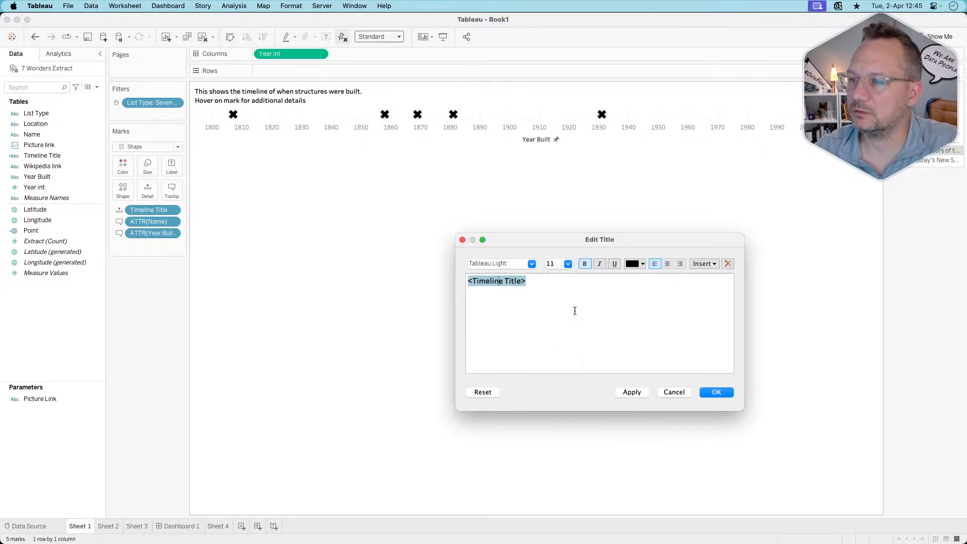
click(627, 392)
click(717, 393)
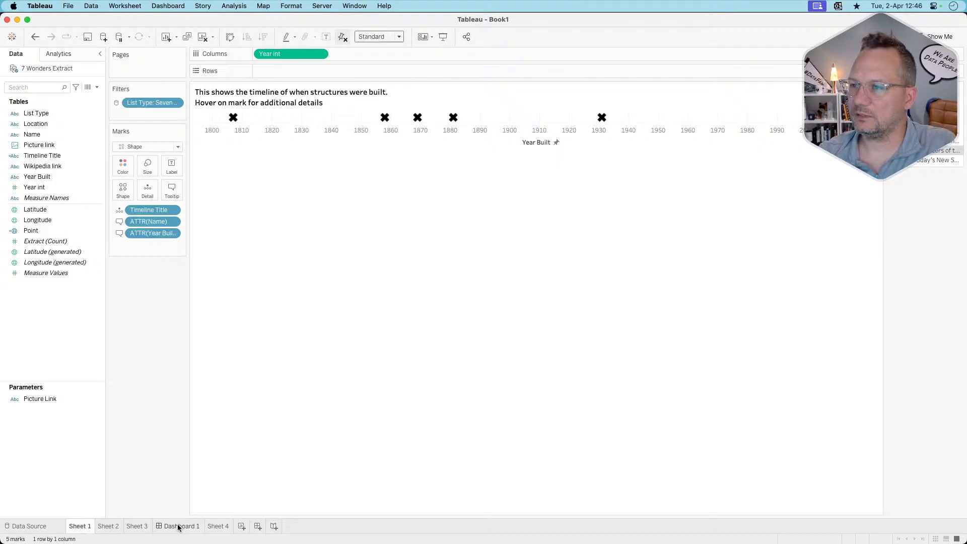
Open Dashboard 1 and show the title of the timeline sheet there
mouse_move(179, 527)
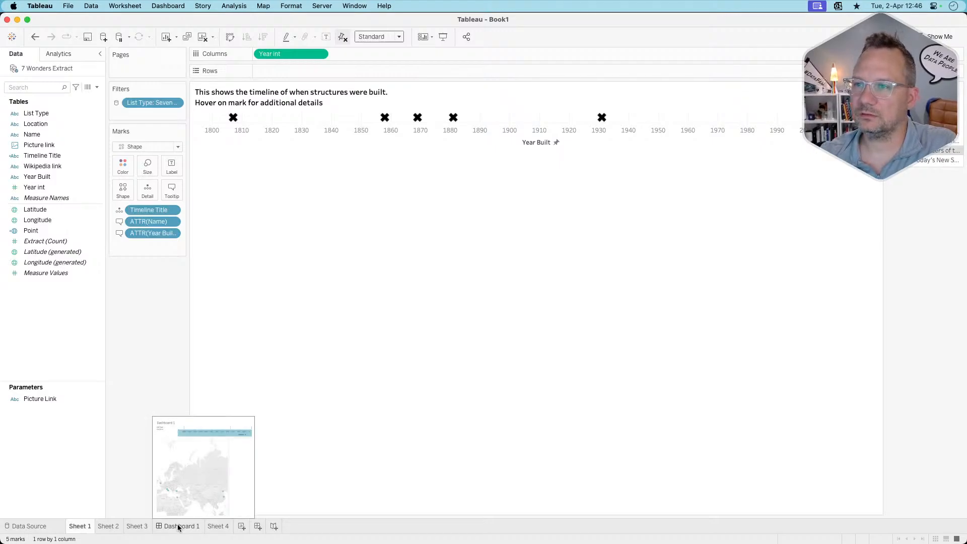
click(179, 527)
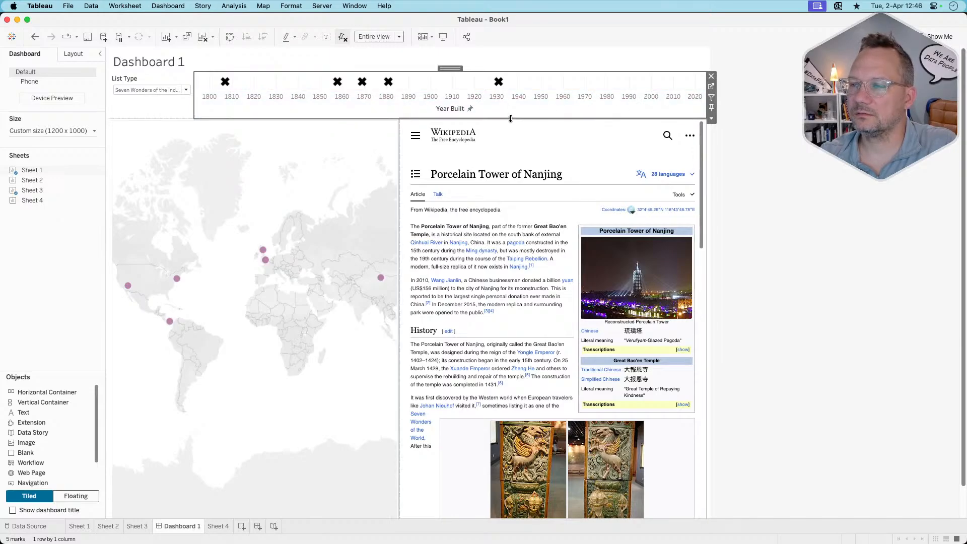
drag(451, 68, 595, 126)
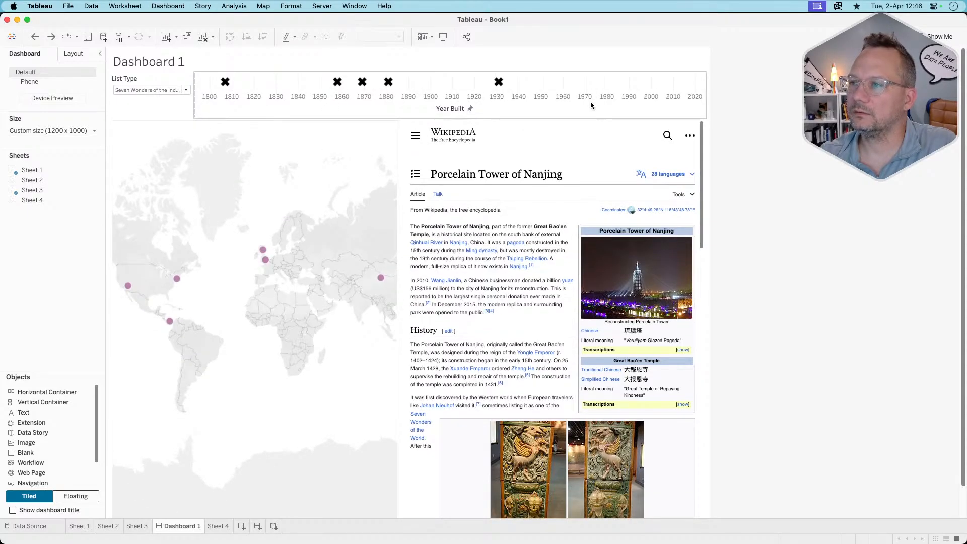
click(588, 110)
click(711, 119)
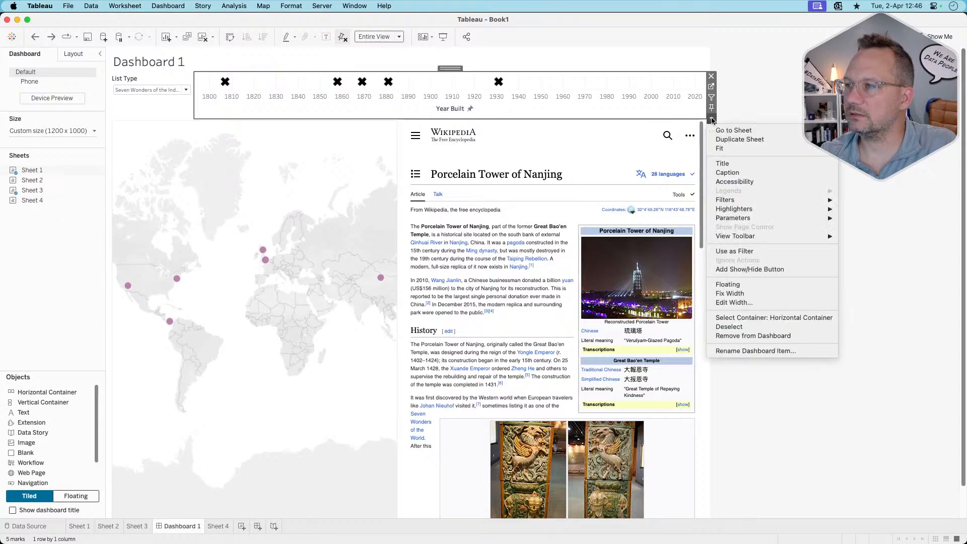
click(727, 164)
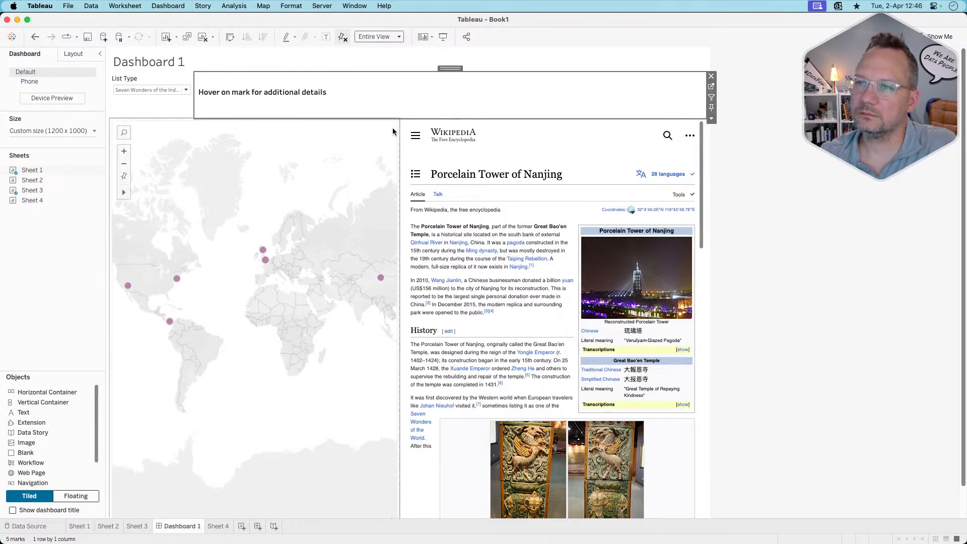
Enlarge the horizontal container holding the list type filter and the timeline to a height of about 146 px
click(74, 54)
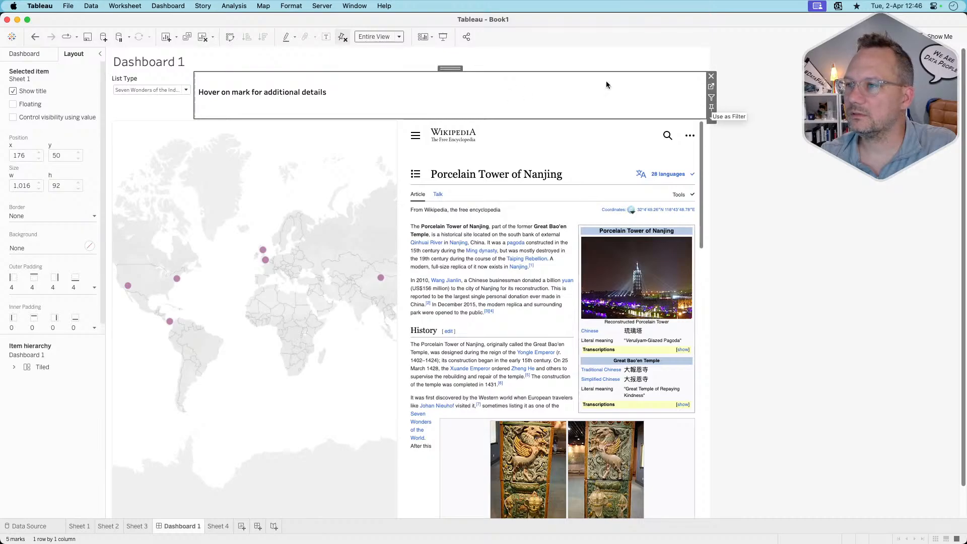
double_click(451, 69)
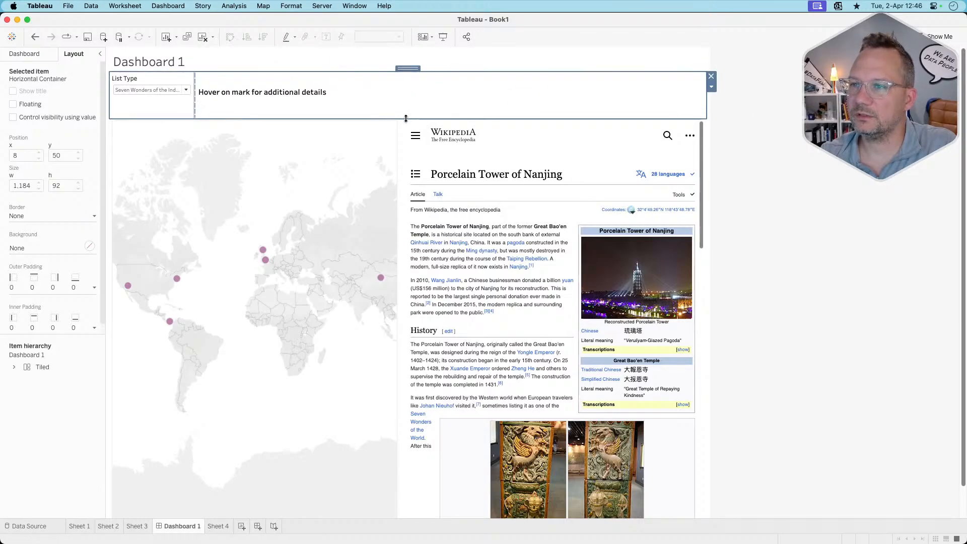
drag(406, 118, 406, 145)
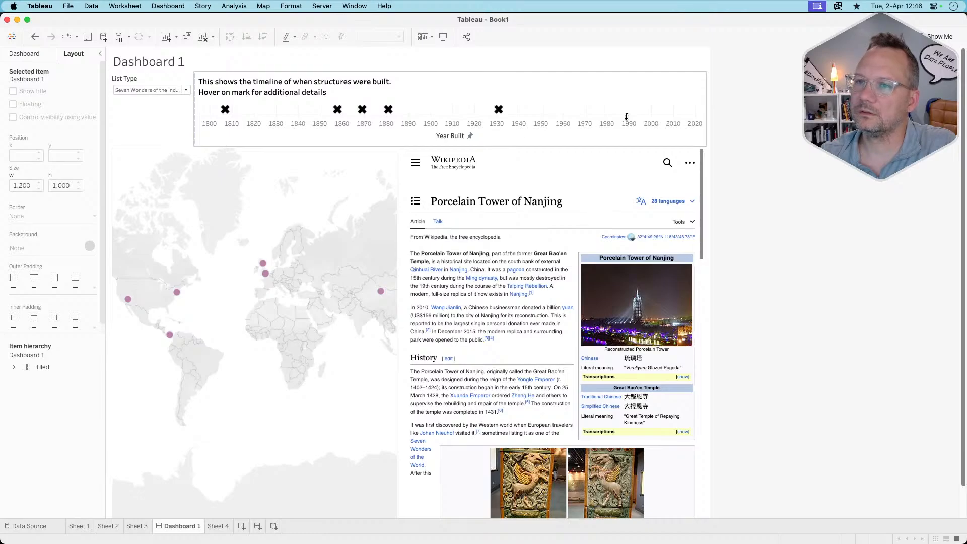
Change the colour of the timeline's title text to grey
double_click(262, 89)
triple_click(513, 281)
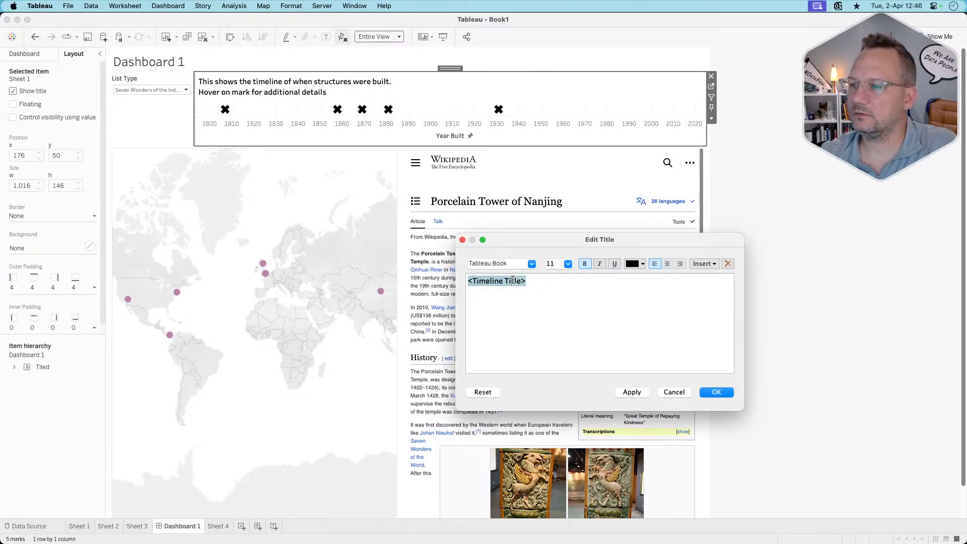
click(631, 264)
click(634, 305)
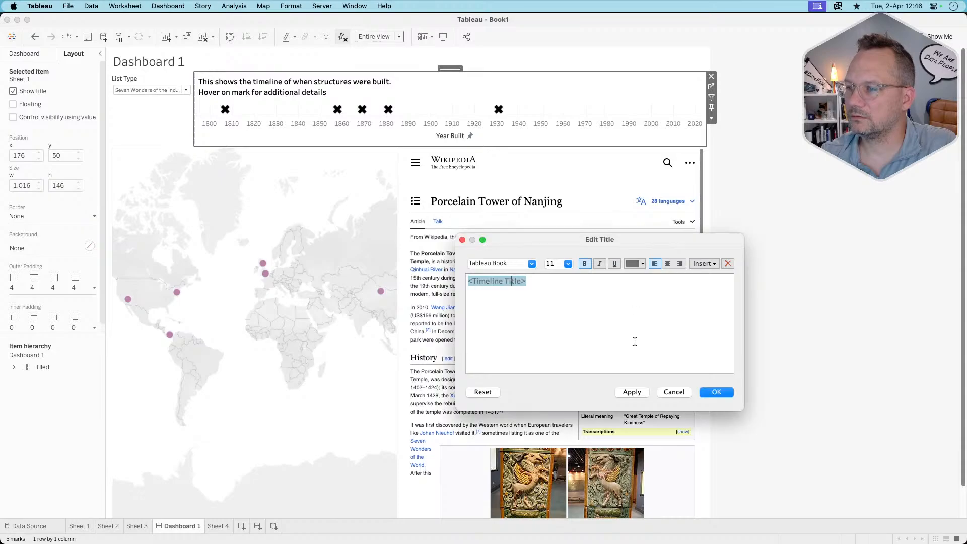
click(631, 393)
click(715, 392)
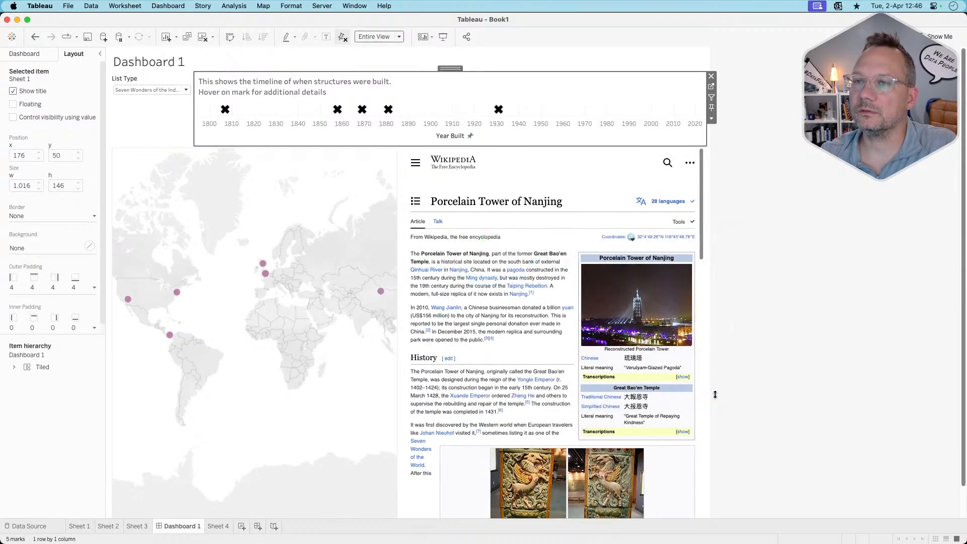
click(800, 258)
Display the List Type filter as a single value list and enlarge its container to about 174 px high
click(169, 127)
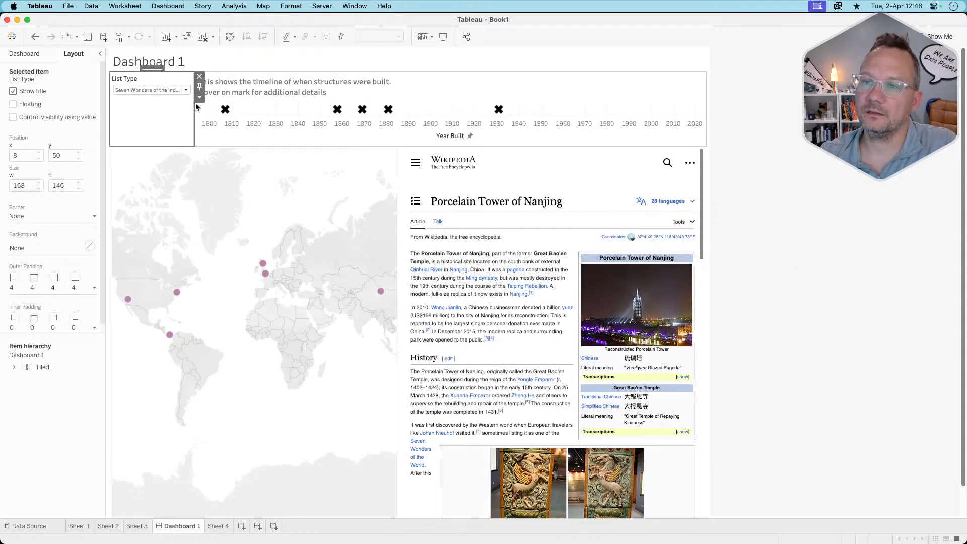
click(199, 98)
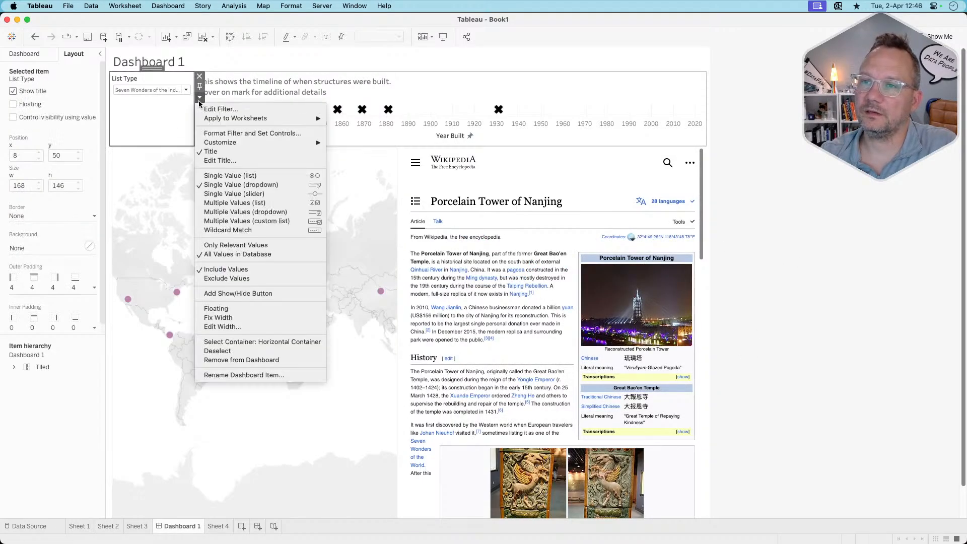
click(247, 177)
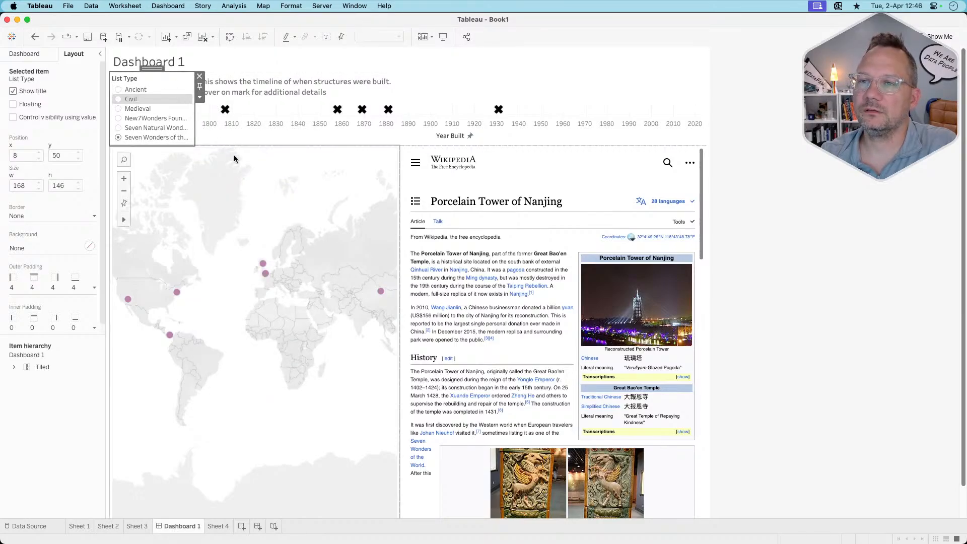
drag(235, 148, 236, 161)
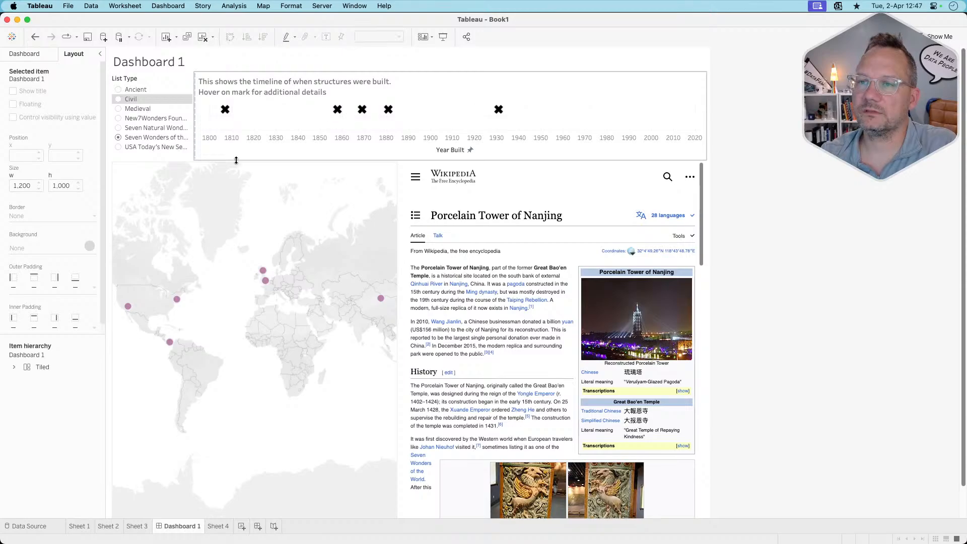
Add a reference line to the timeline's Year Built axis with a constant value of 2024
click(394, 156)
click(392, 152)
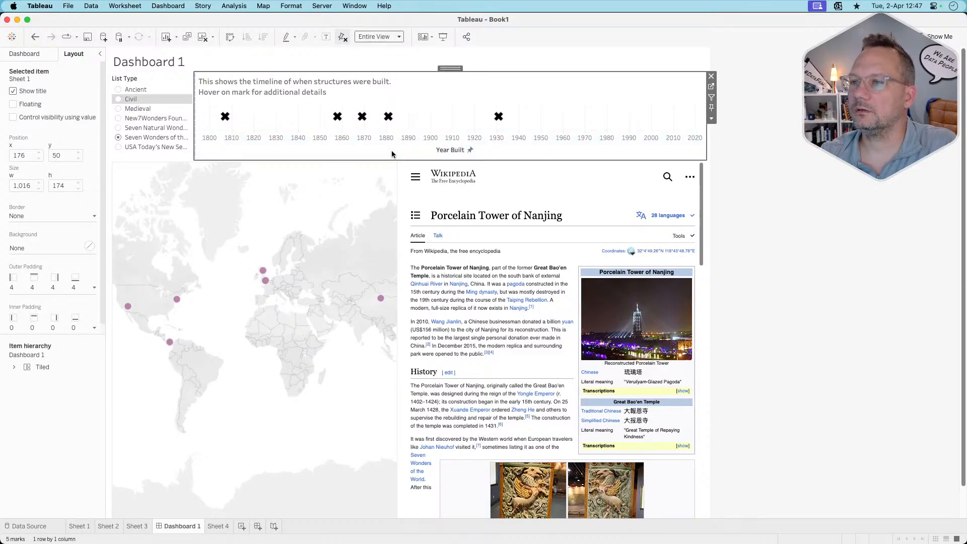
right_click(695, 141)
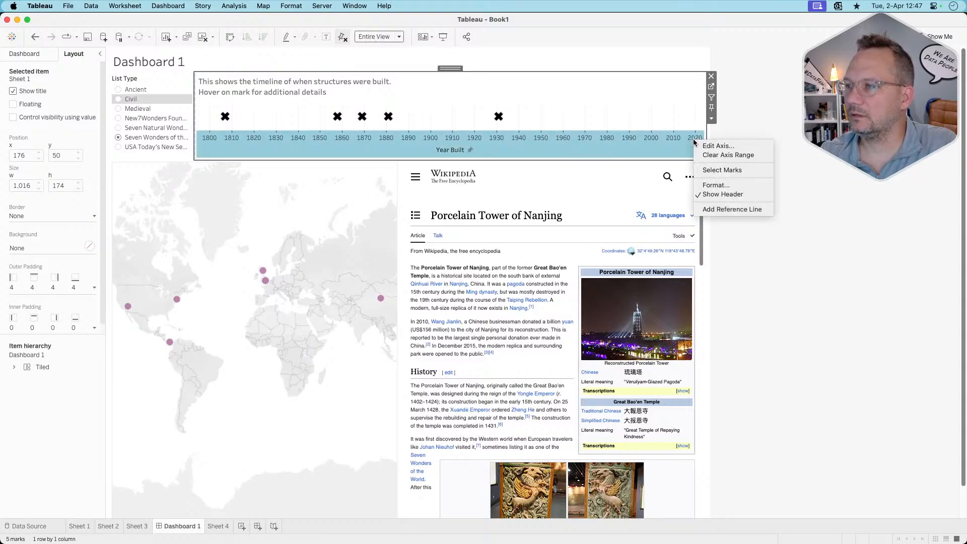
click(720, 210)
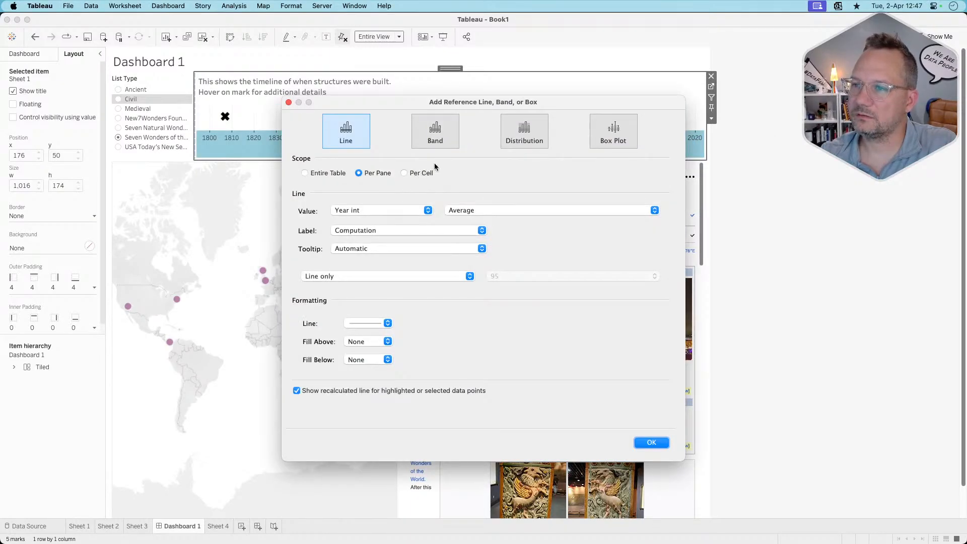
click(391, 211)
click(391, 212)
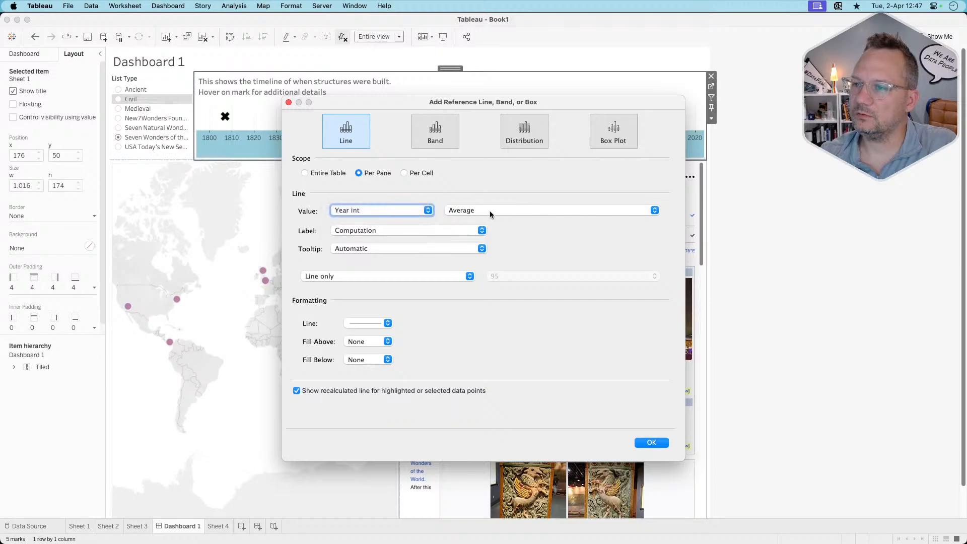
click(492, 211)
click(464, 182)
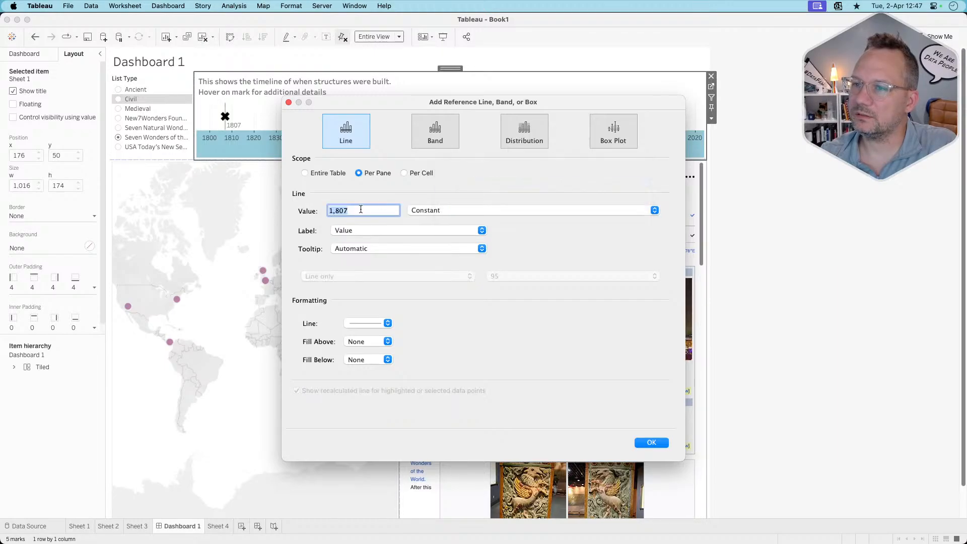
text(202)
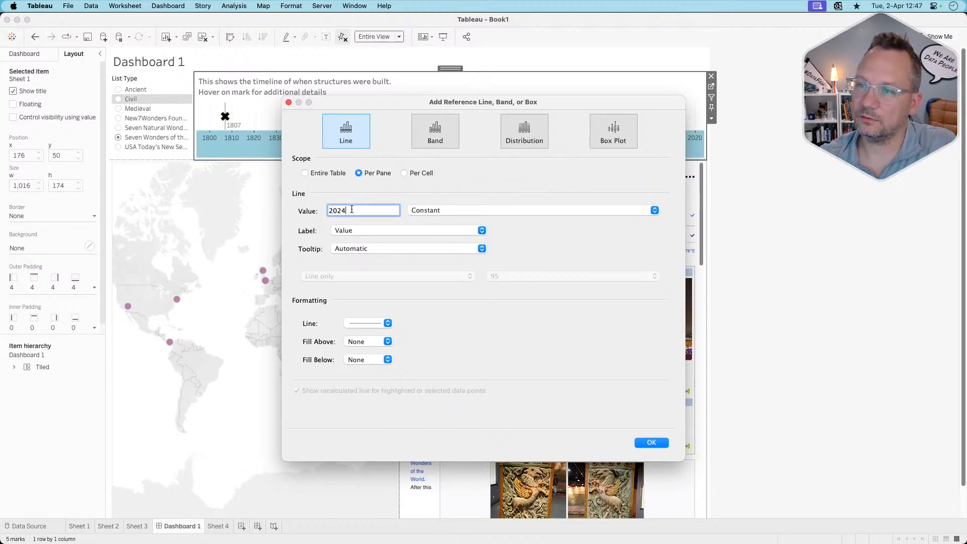
text(4)
Give the reference line the custom label "Today" and set its tooltip to None
click(361, 231)
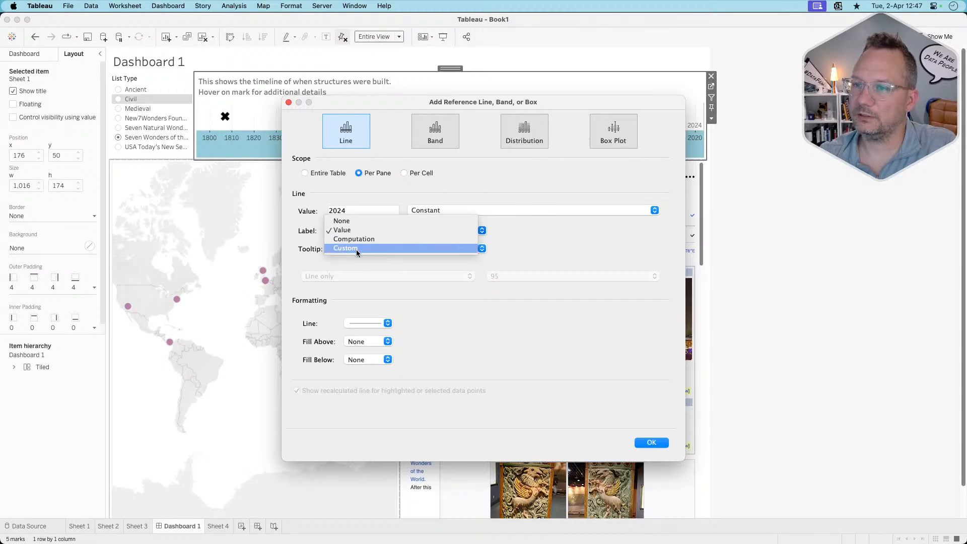
click(358, 248)
click(535, 233)
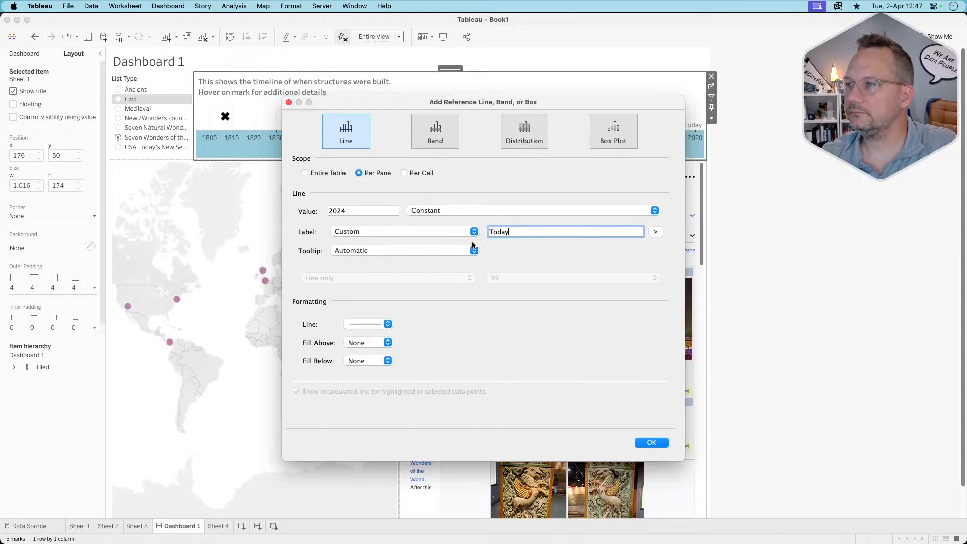
click(383, 247)
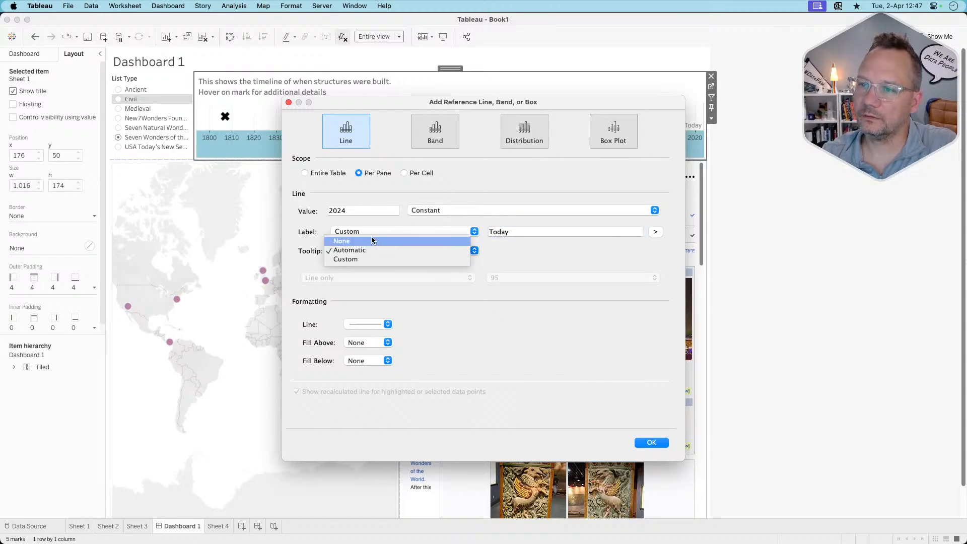
click(371, 239)
Set the reference line's opacity to 87% and confirm the reference line
click(370, 321)
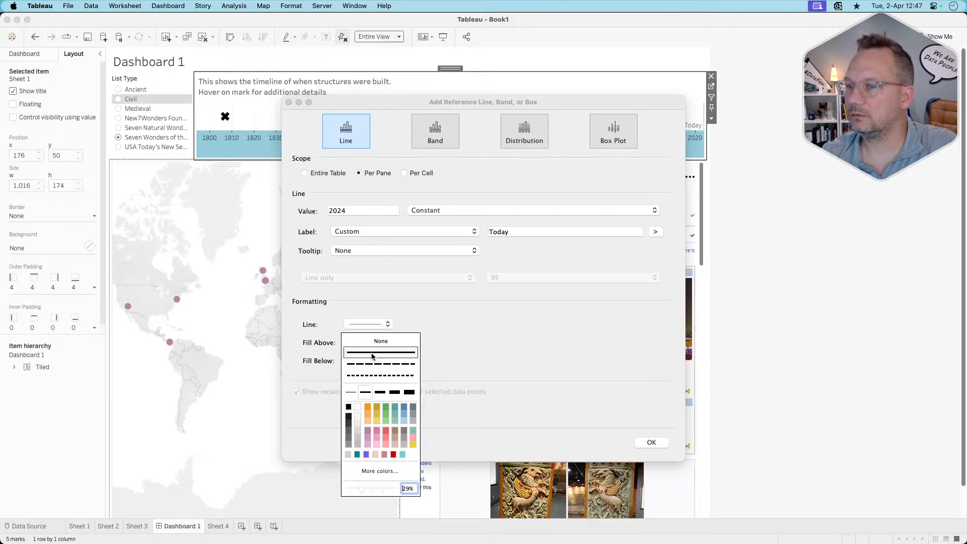
click(385, 488)
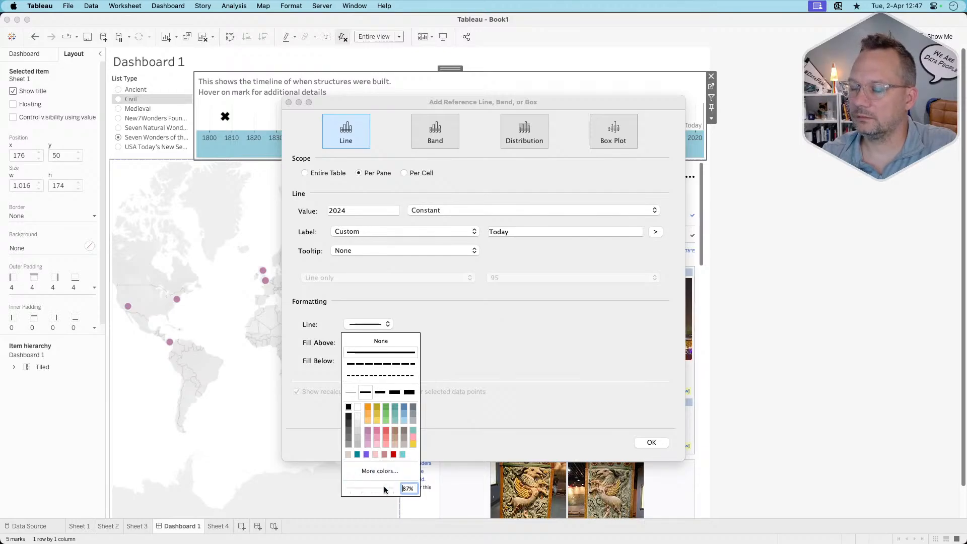
click(469, 355)
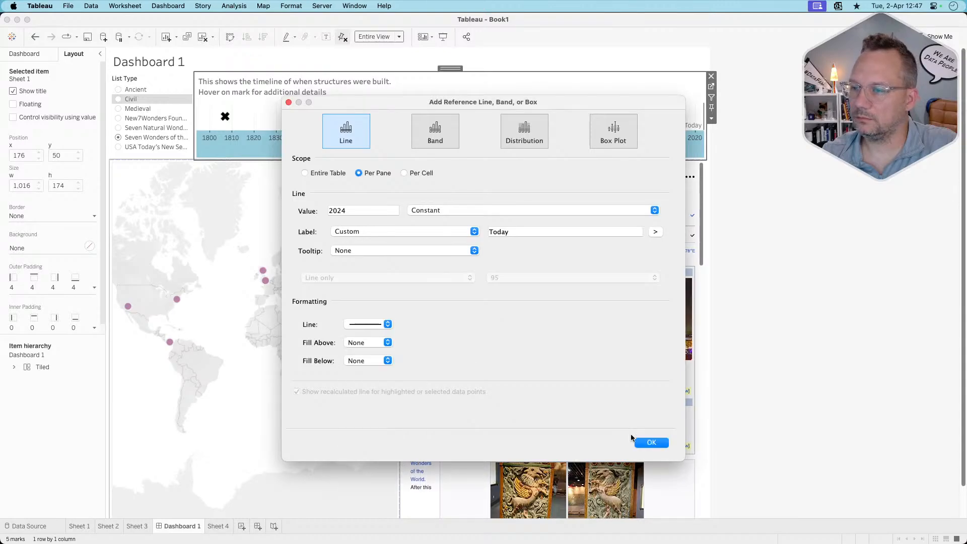
click(651, 443)
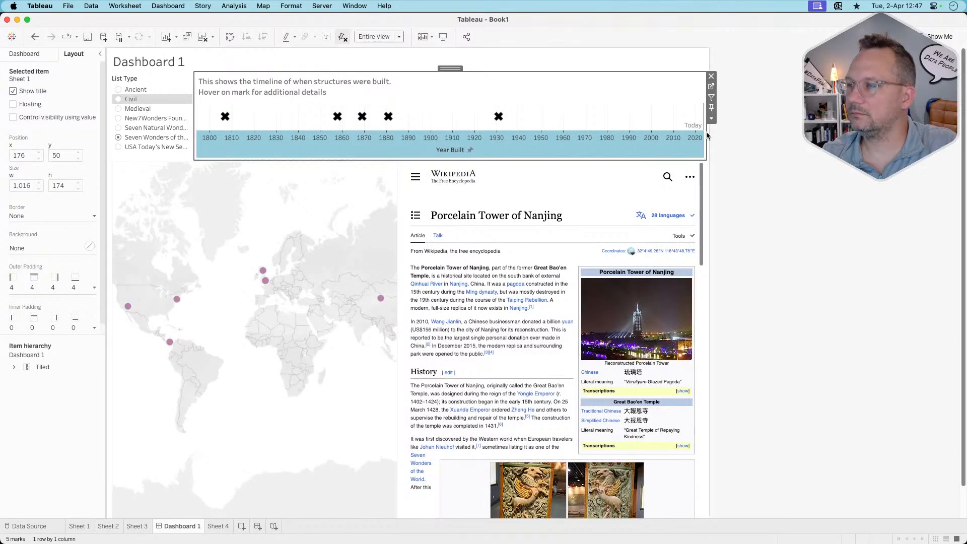
Set the fixed end of the timeline's Year Built axis to 2030
right_click(682, 141)
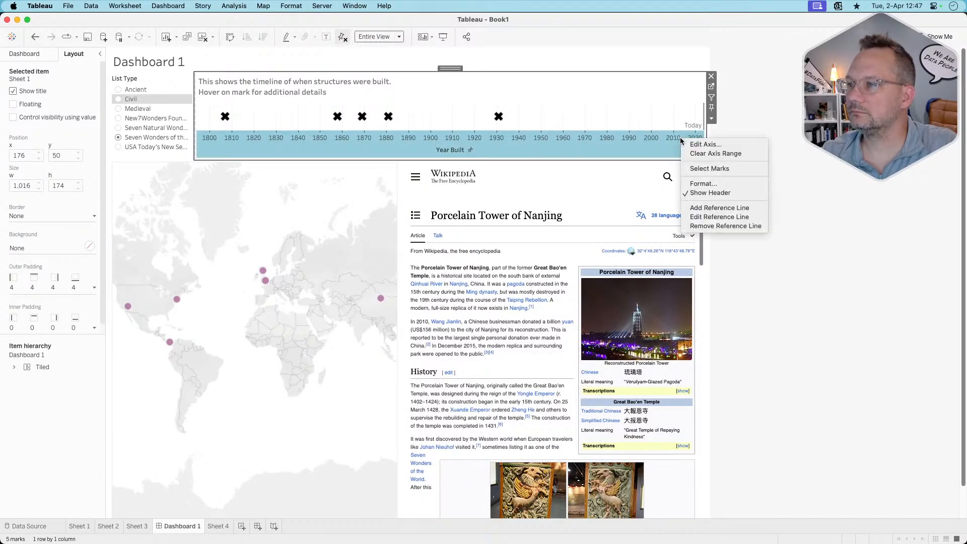
click(705, 145)
click(525, 254)
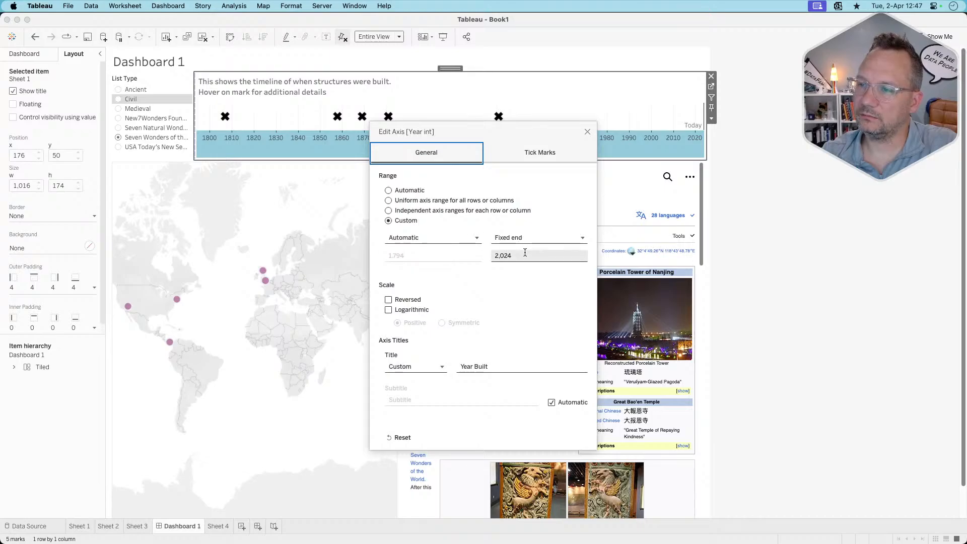
text(2030)
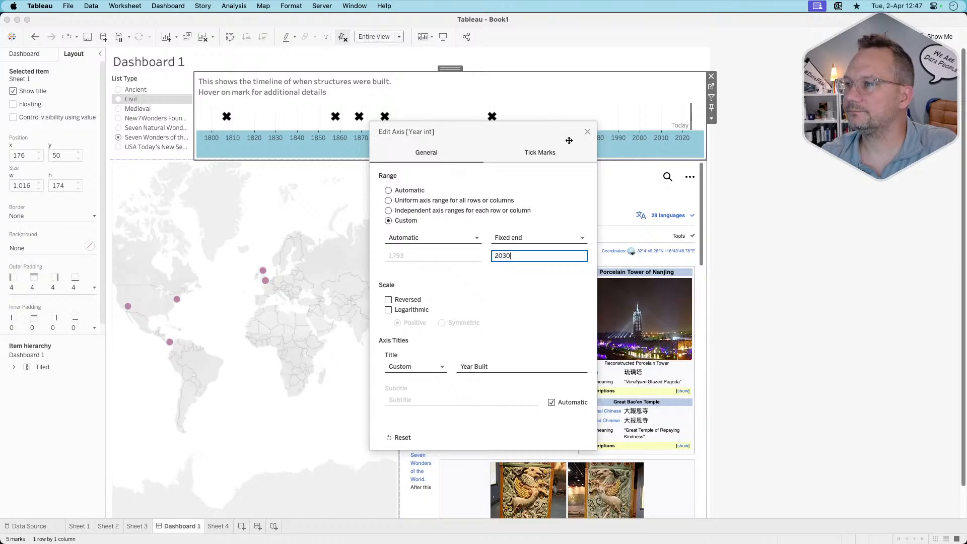
click(587, 132)
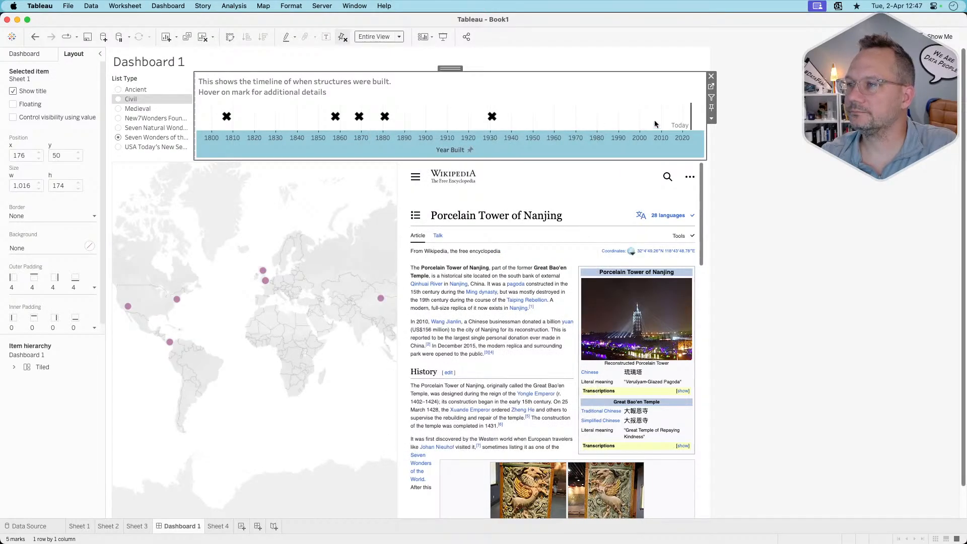
click(798, 139)
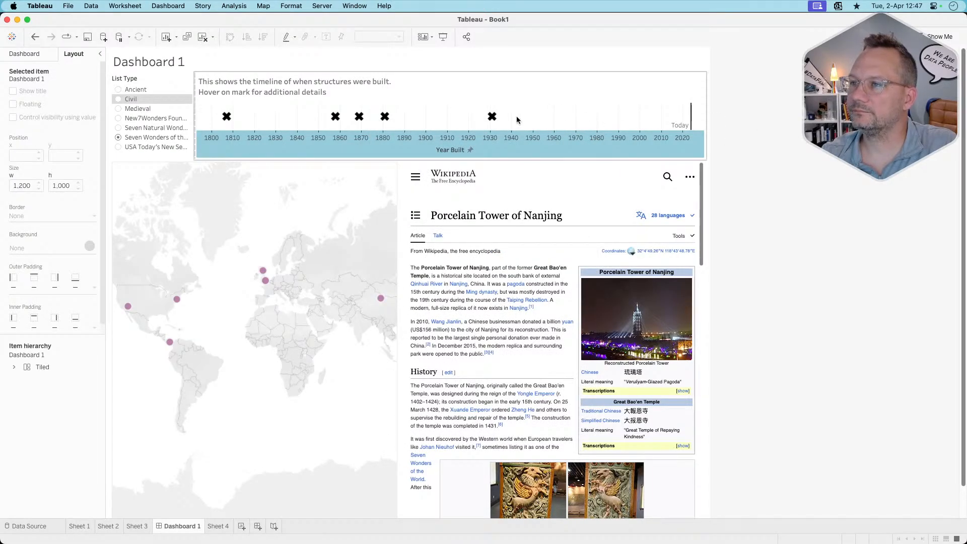
Exclude the Timeline Title field from the tooltips of the timeline sheet and check a mark's tooltip on Dashboard 1
mouse_move(493, 119)
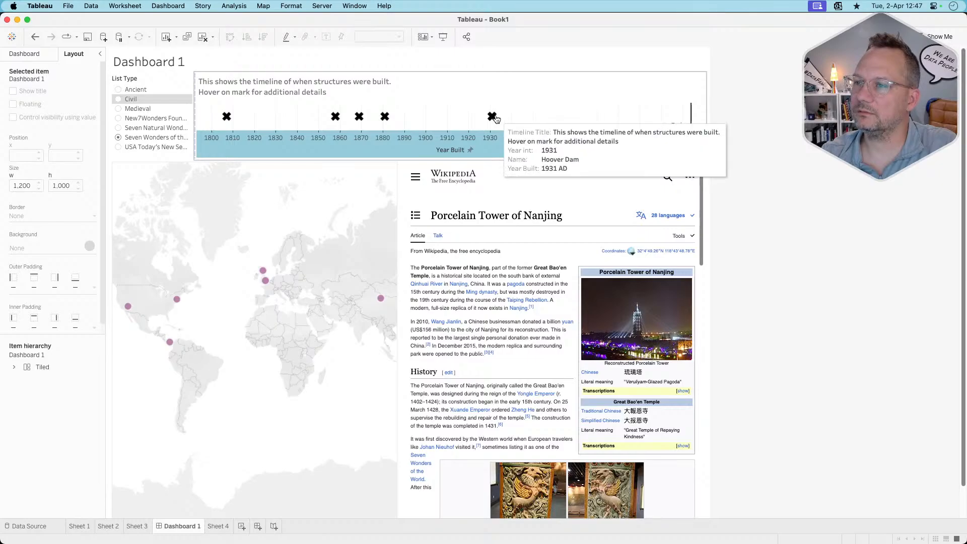
click(406, 93)
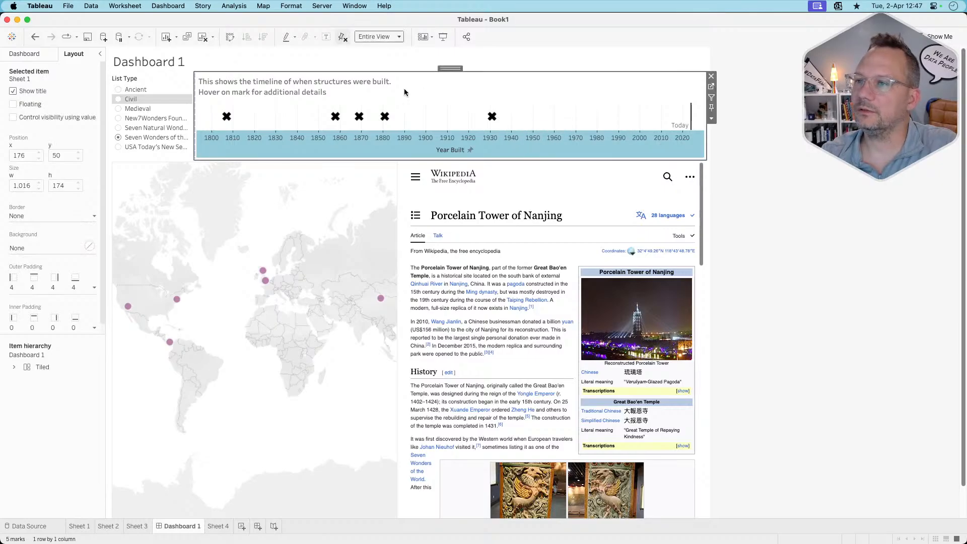
click(711, 87)
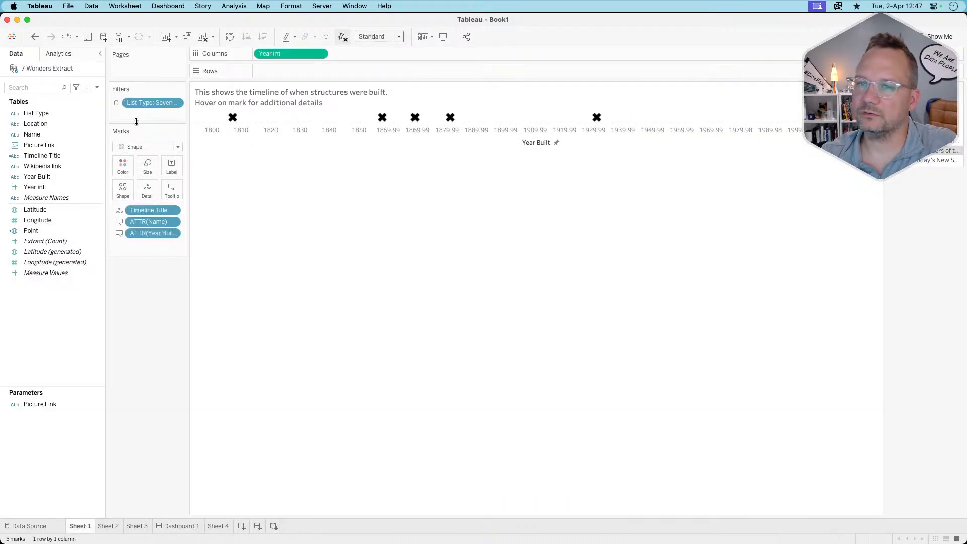
click(172, 210)
click(168, 288)
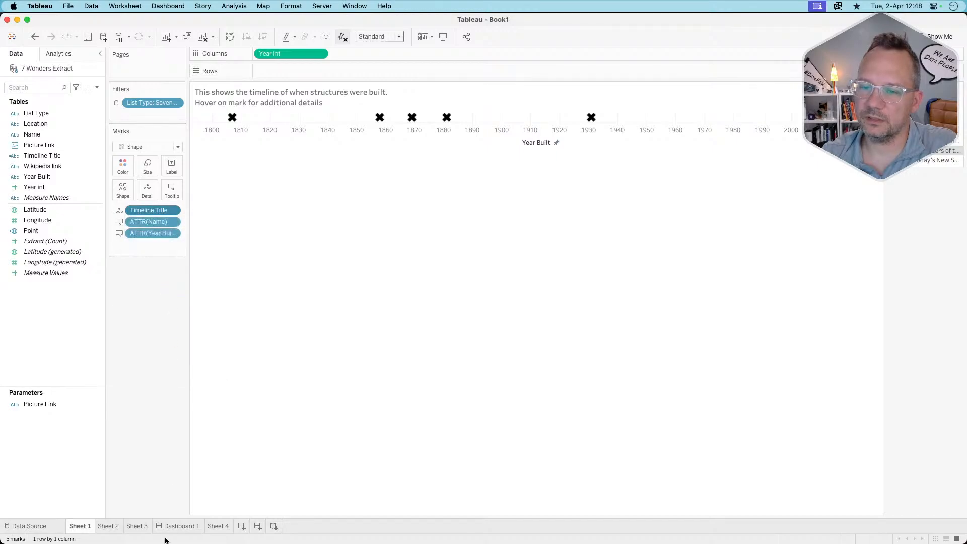
click(177, 526)
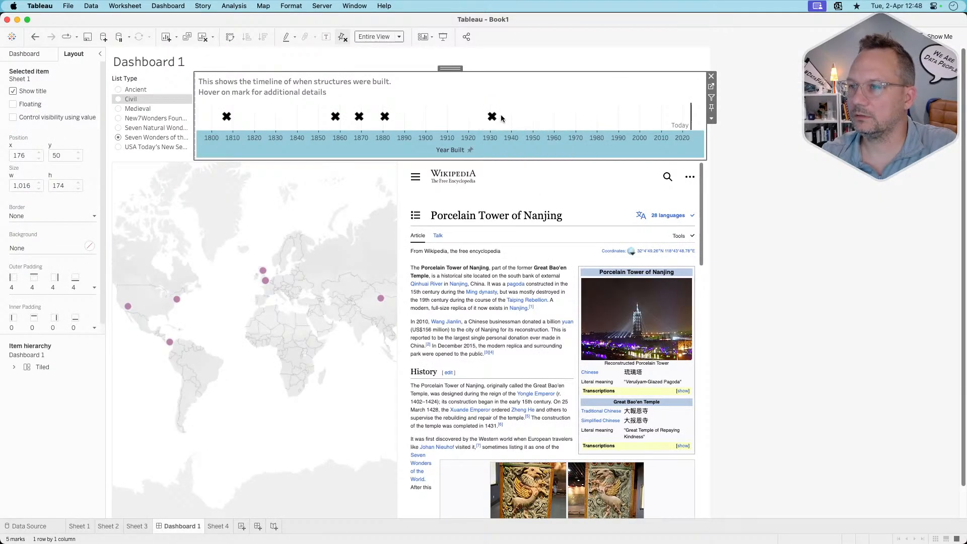
mouse_move(497, 119)
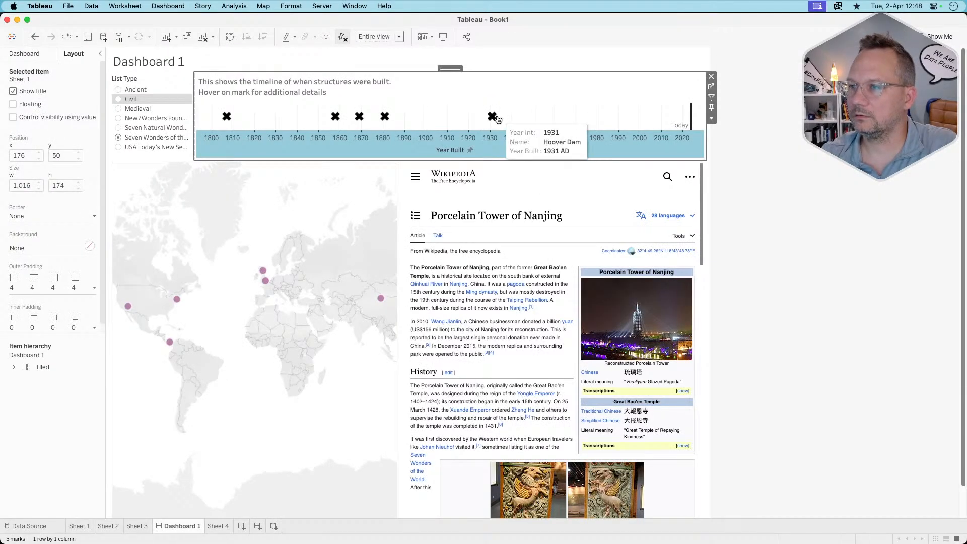
Exclude the Year int field from the timeline sheet's tooltips and return to Dashboard 1
click(711, 87)
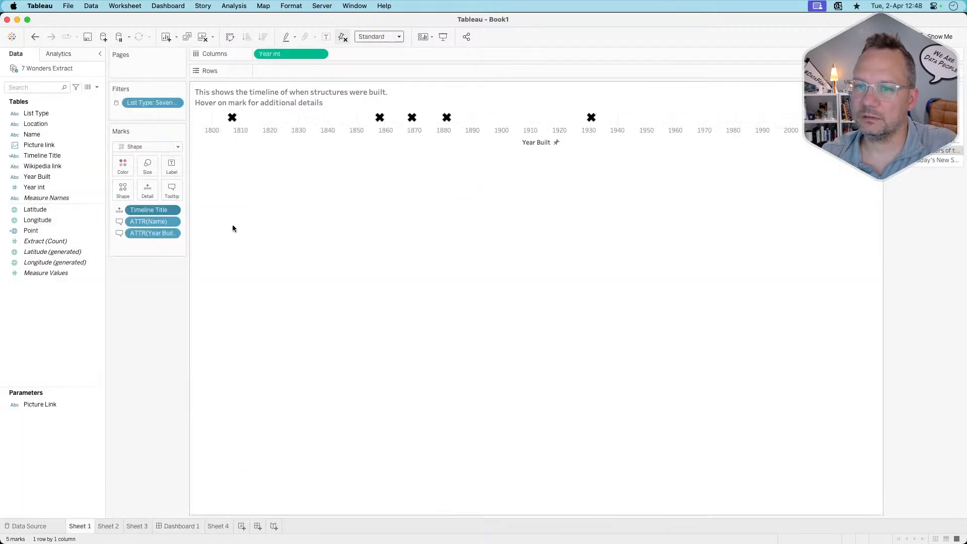
click(322, 54)
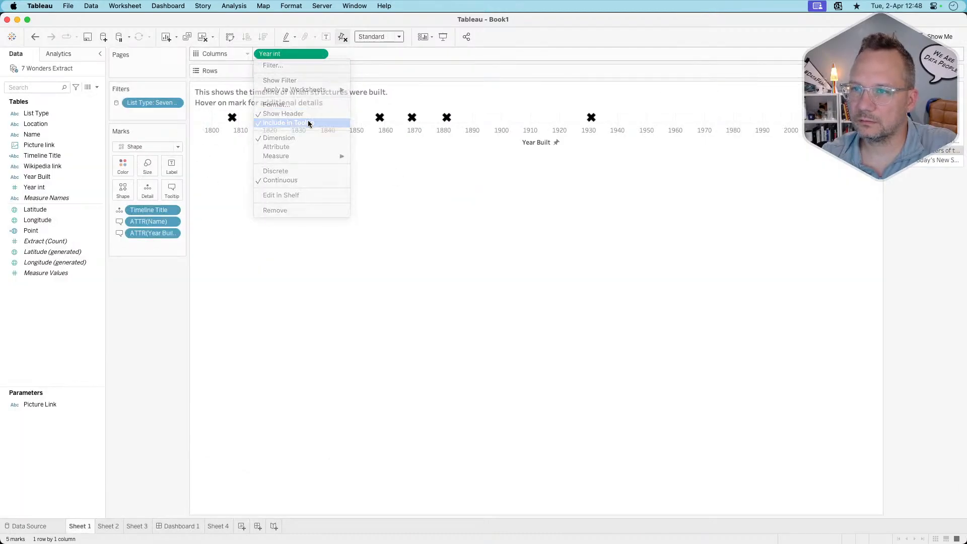
click(309, 124)
click(176, 527)
mouse_move(490, 126)
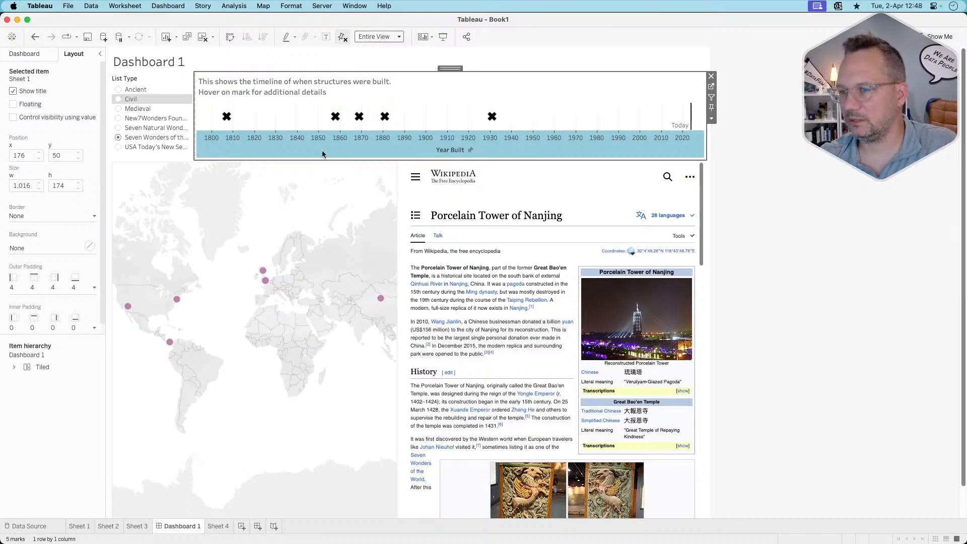
Add a highlight action on Dashboard 1 with Sheet 1 and Sheet 3 as sources and targets, highlighting only the selected field ATTR(Name)
mouse_move(263, 274)
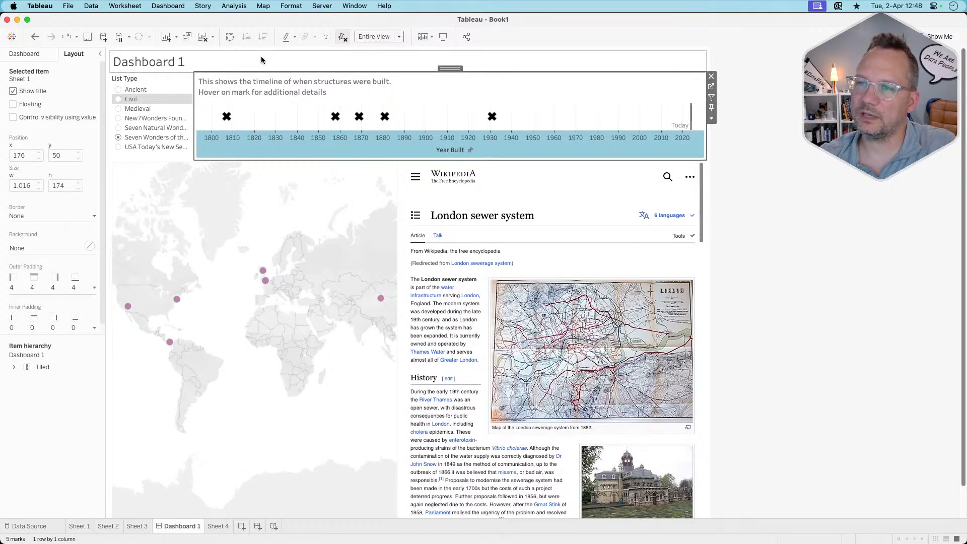
click(179, 10)
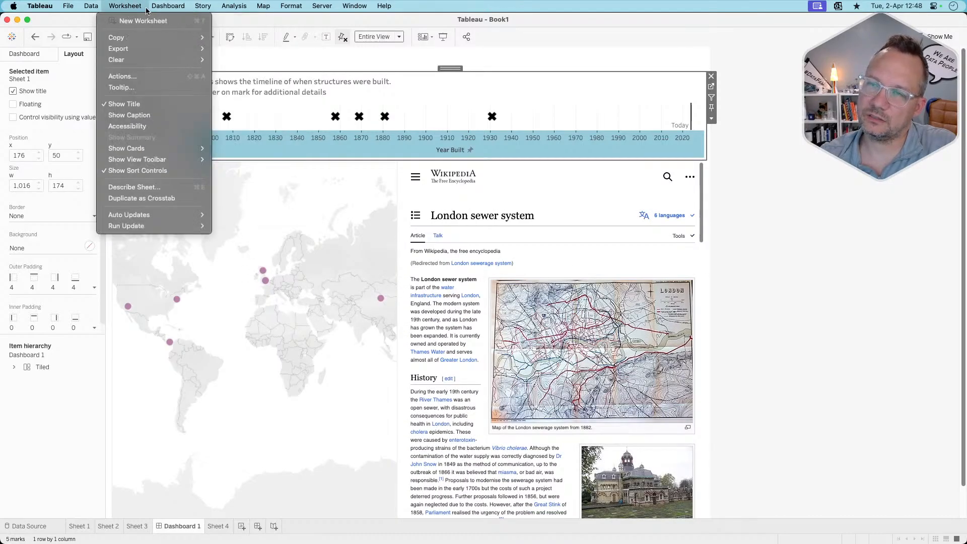
click(177, 154)
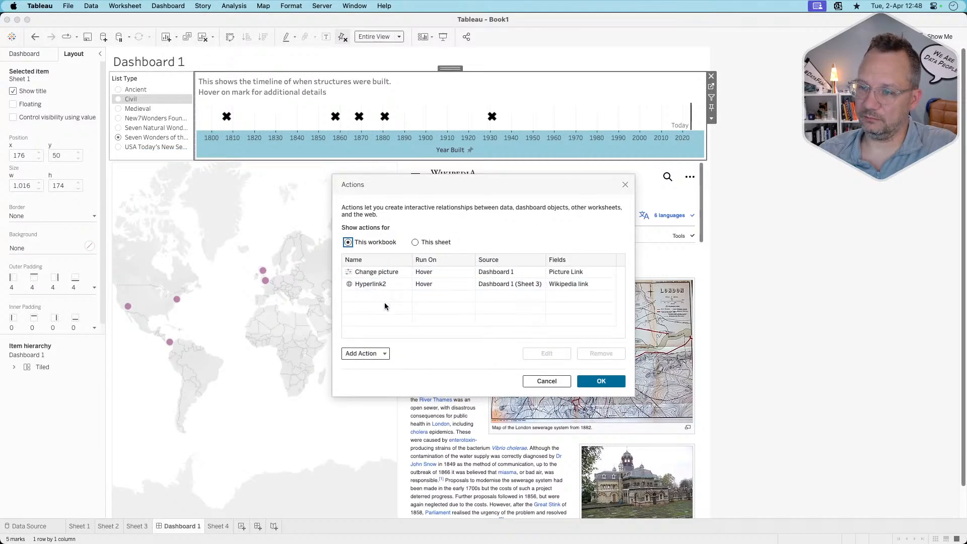
click(370, 355)
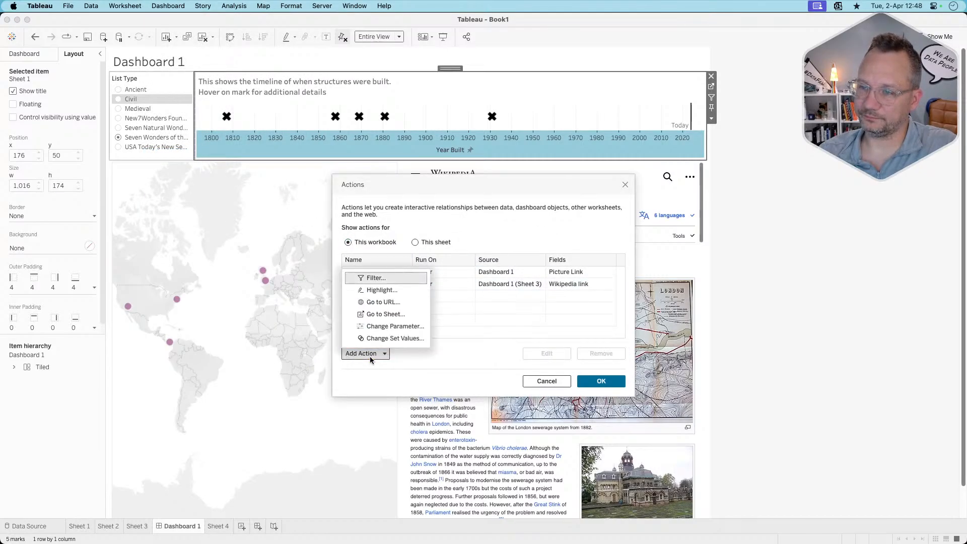
click(402, 289)
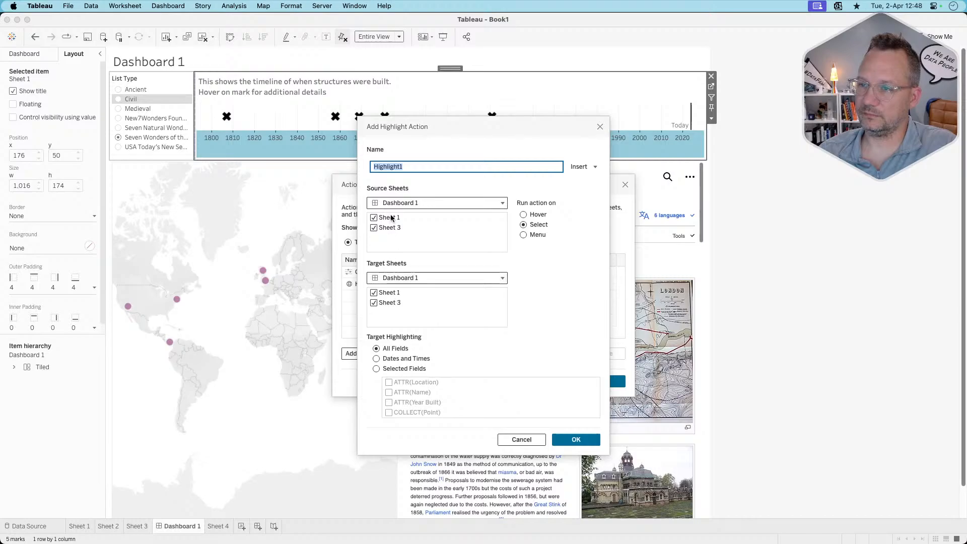
click(377, 369)
click(389, 392)
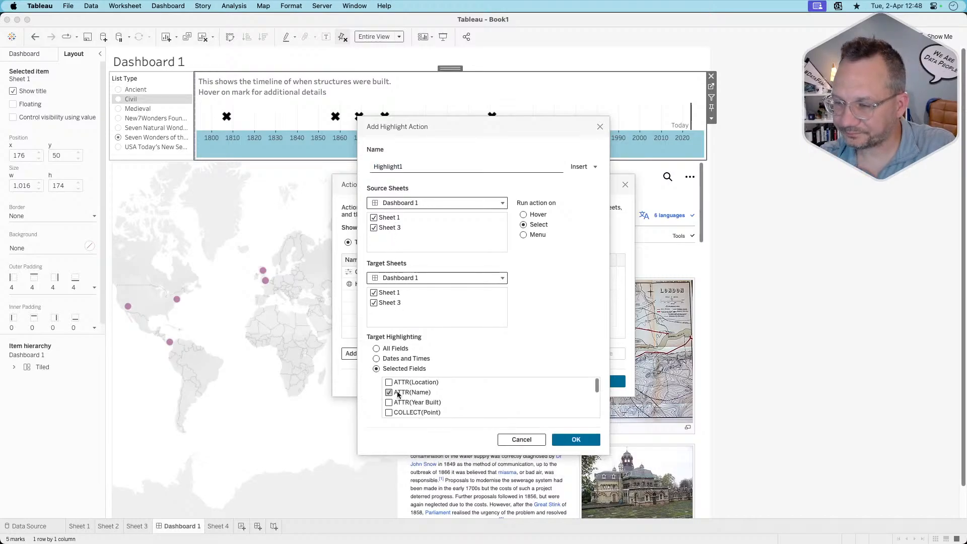
click(571, 440)
click(602, 381)
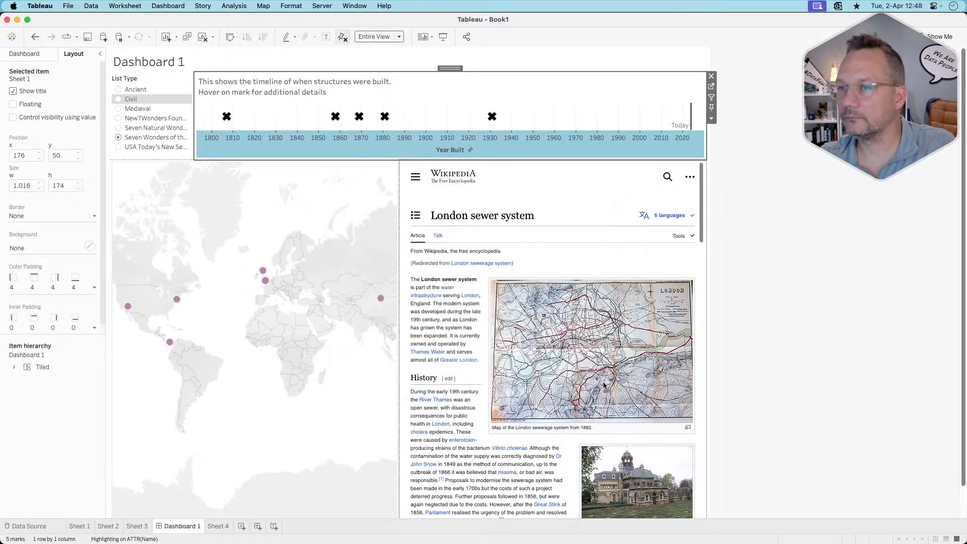
mouse_move(228, 123)
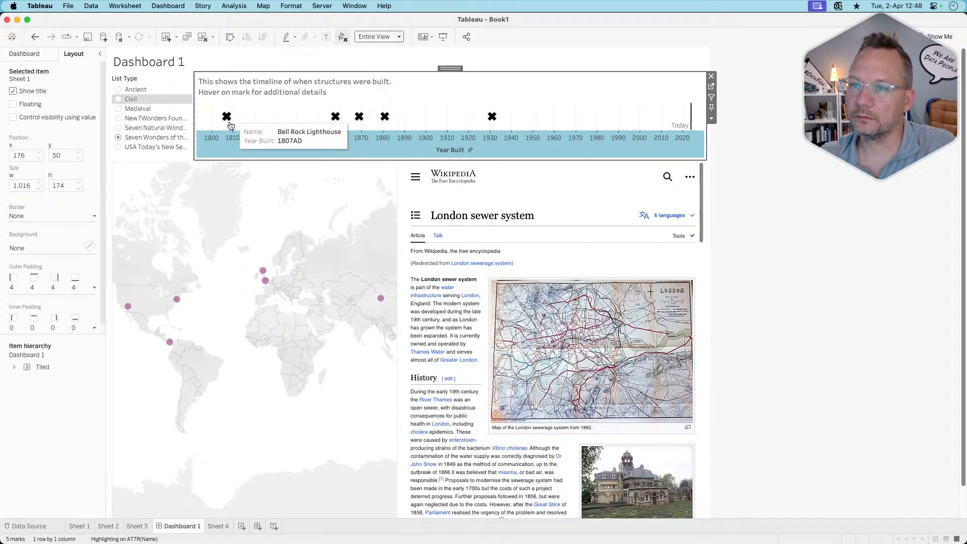
mouse_move(263, 273)
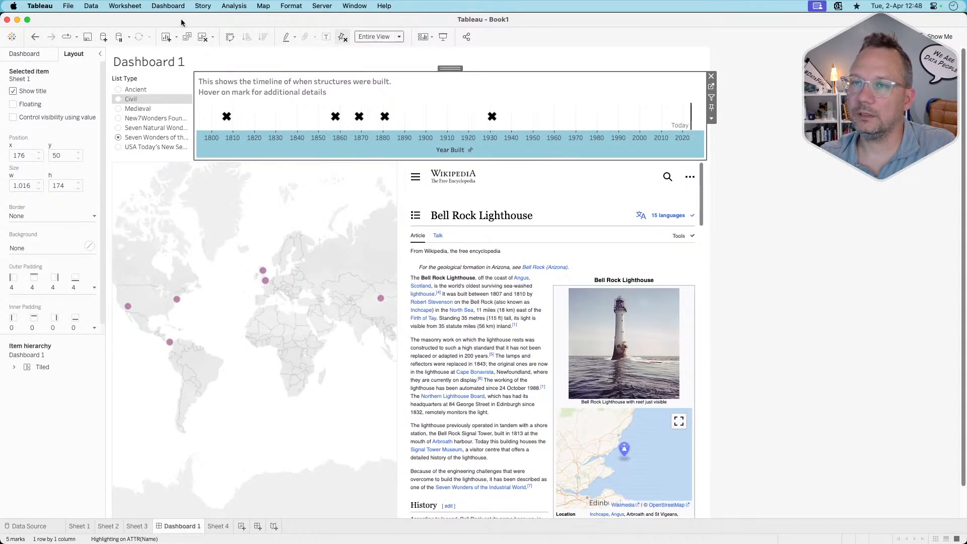
Change the Highlight1 dashboard action to run on Hover and test it on the map and timeline marks
click(167, 7)
click(166, 154)
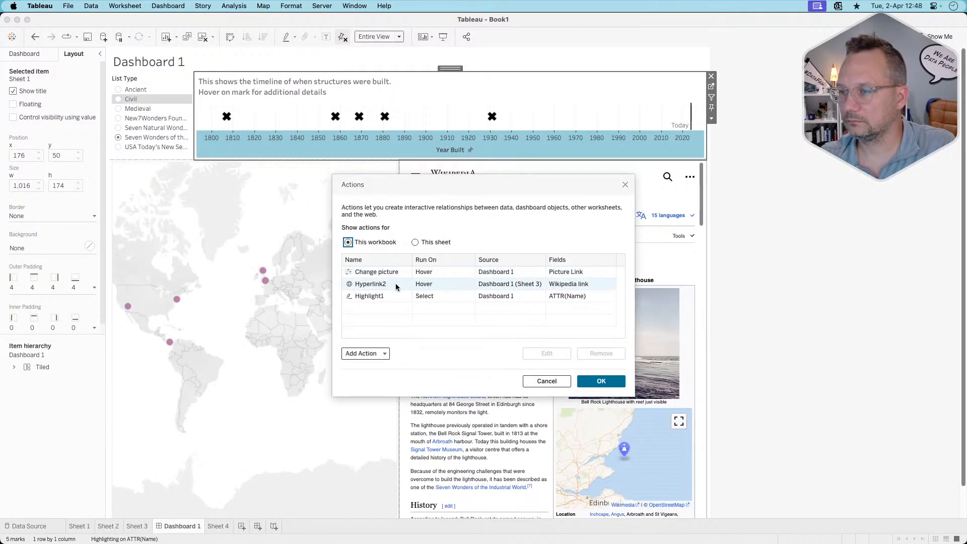
double_click(374, 298)
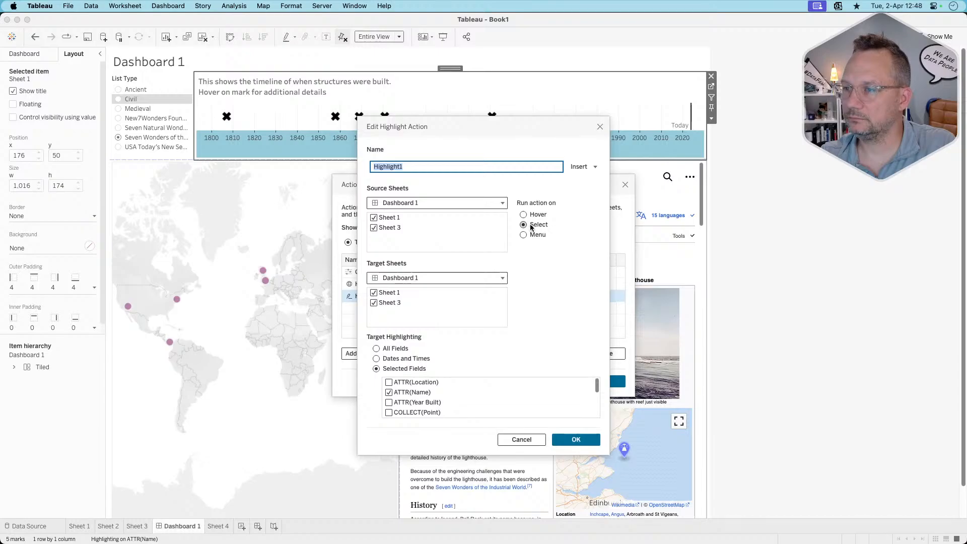
click(524, 215)
click(576, 439)
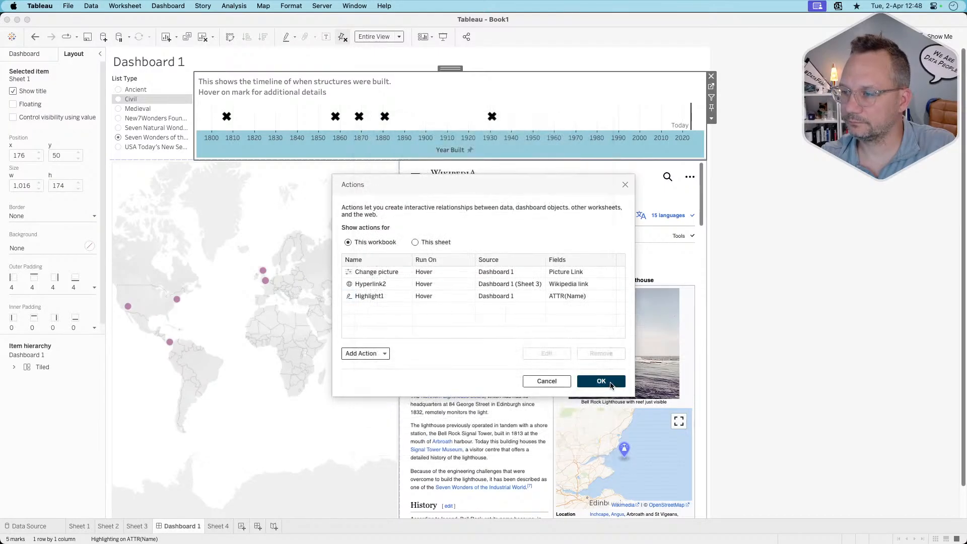
click(601, 381)
mouse_move(261, 275)
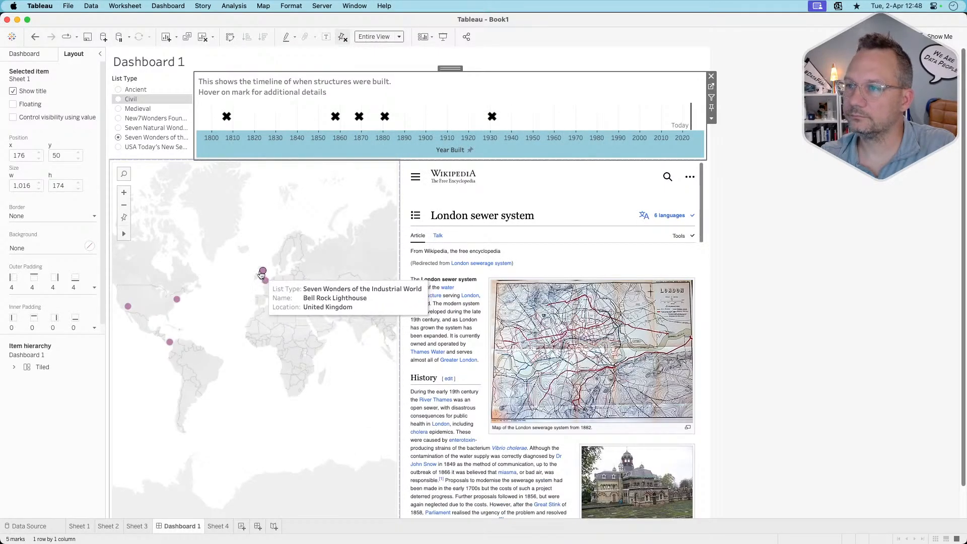
mouse_move(170, 301)
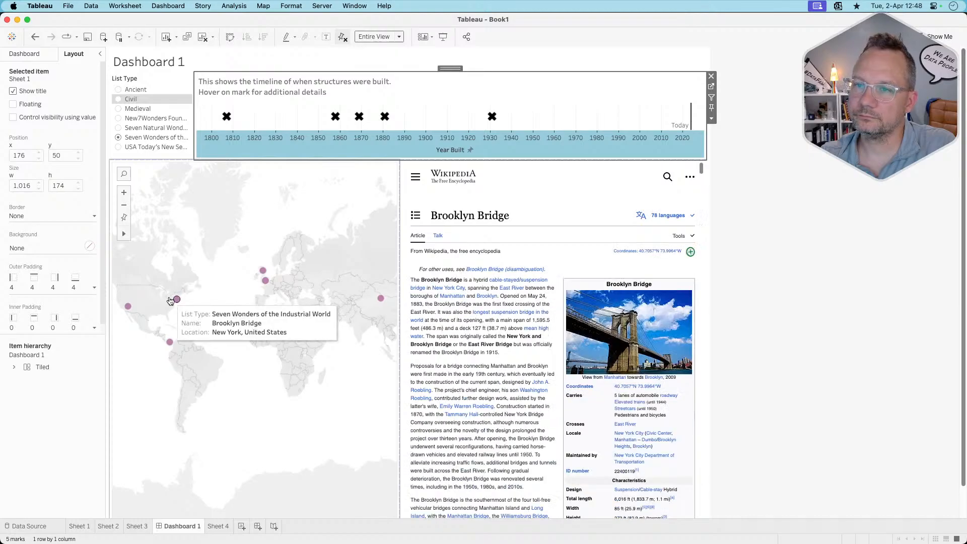
mouse_move(339, 120)
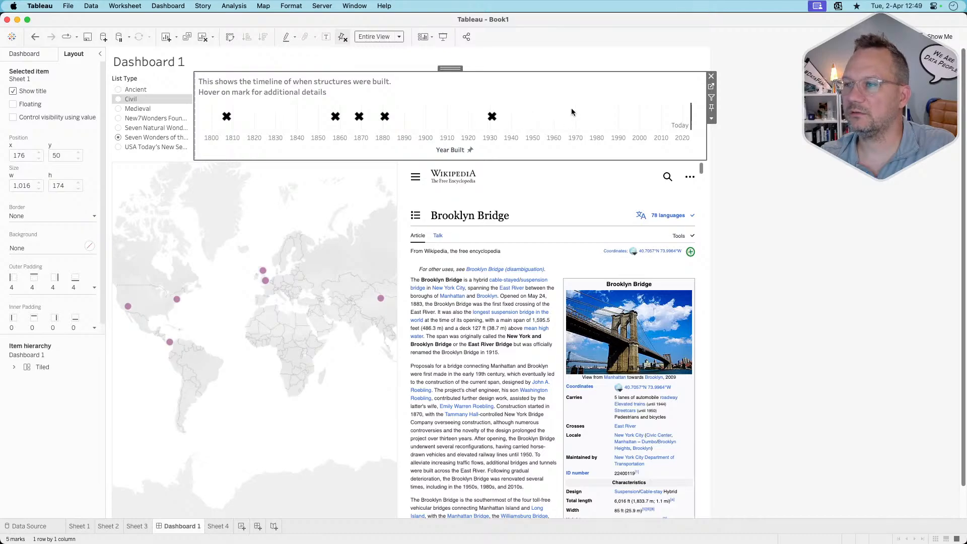
Remove the ATTR(Name) tooltip field from the marks of the timeline sheet
click(711, 86)
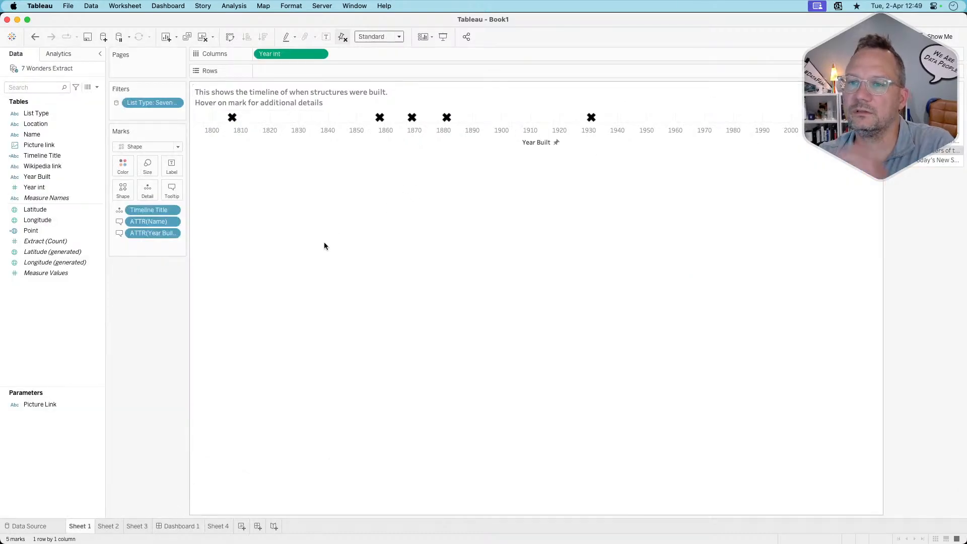
drag(150, 222, 150, 311)
drag(32, 135, 118, 189)
click(477, 279)
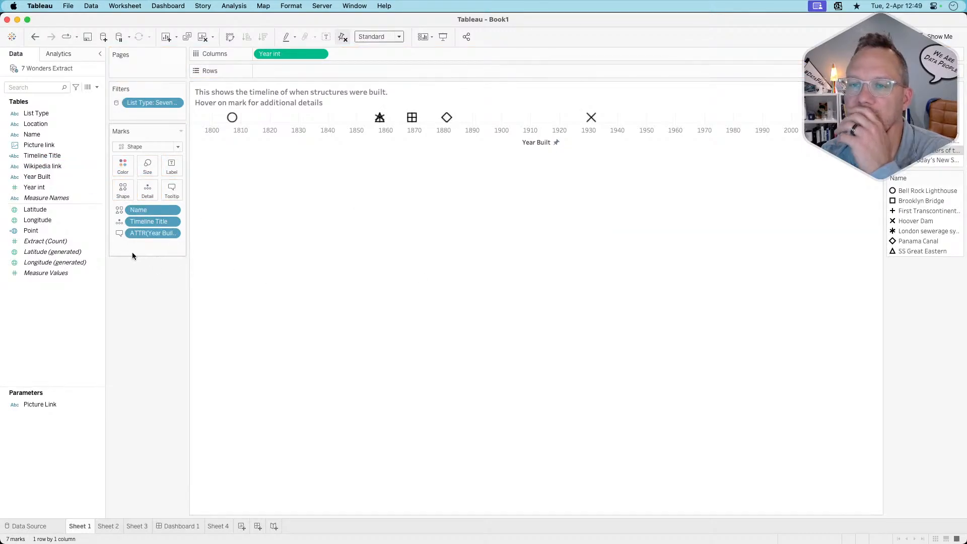
key(super+z)
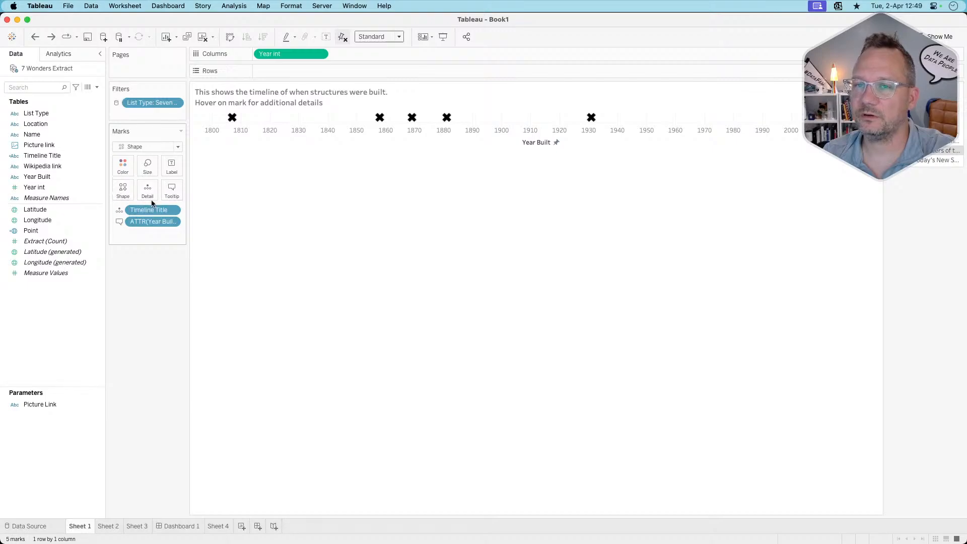
Add the Name field as Detail to the timeline sheet's marks and check the timeline on Dashboard 1
drag(31, 134, 149, 189)
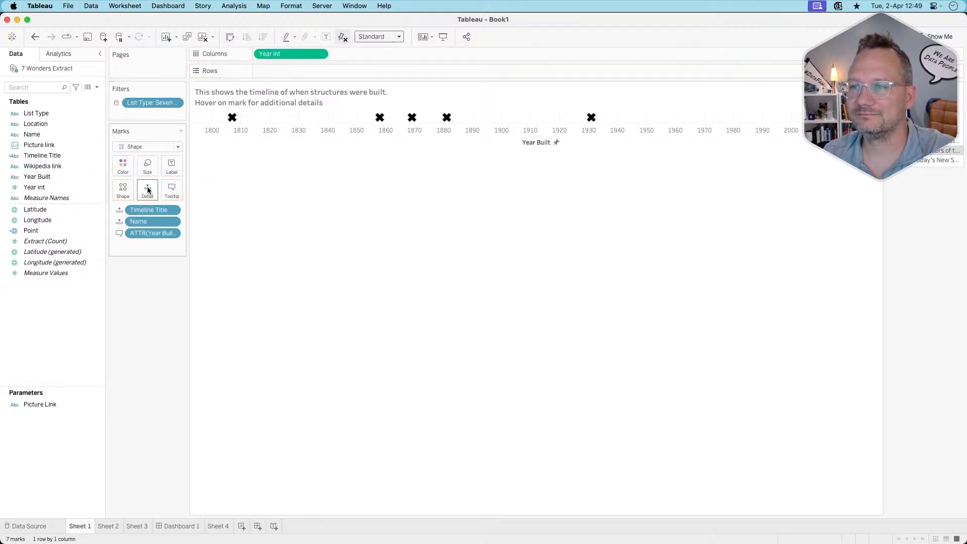
click(179, 526)
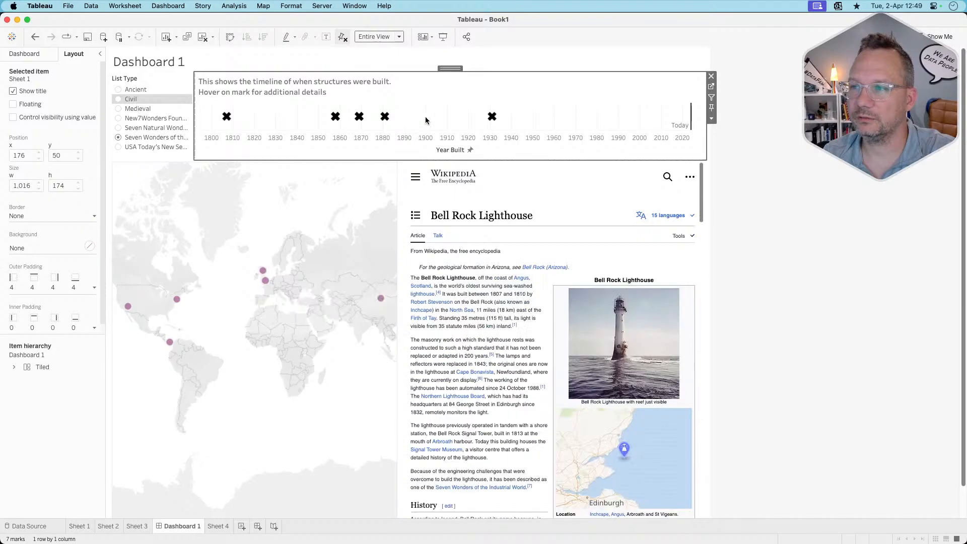
mouse_move(494, 117)
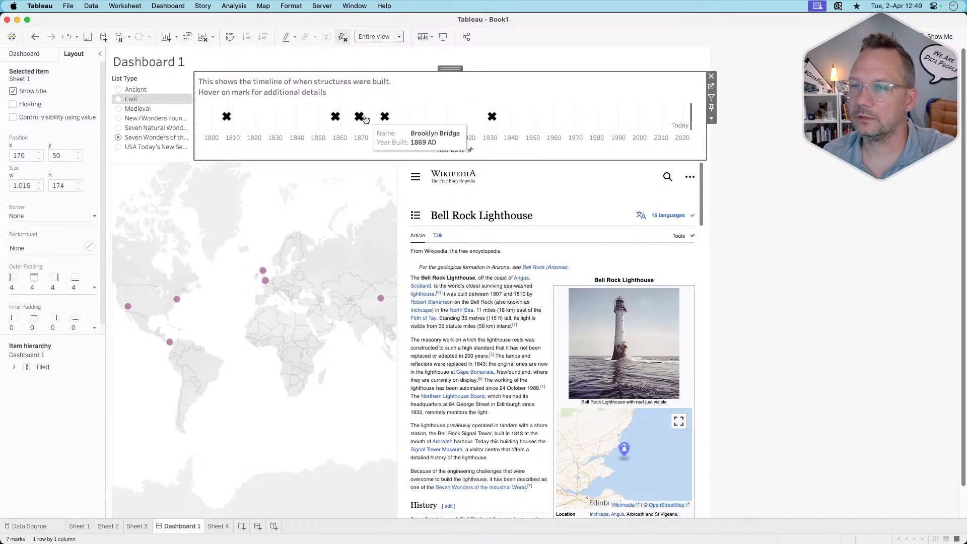
Edit the Highlight1 dashboard action so its target highlighting uses only the Name field, and save the actions
click(170, 6)
click(177, 153)
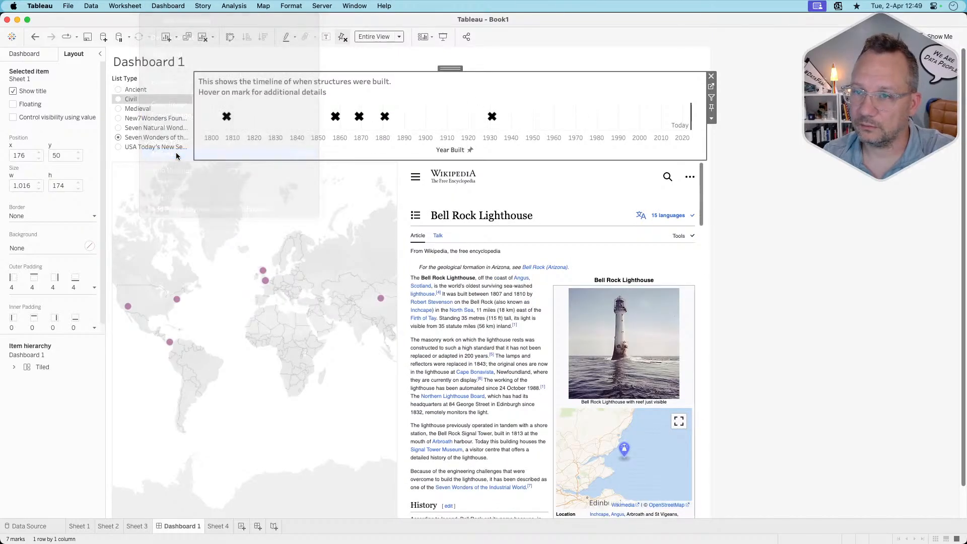
double_click(383, 285)
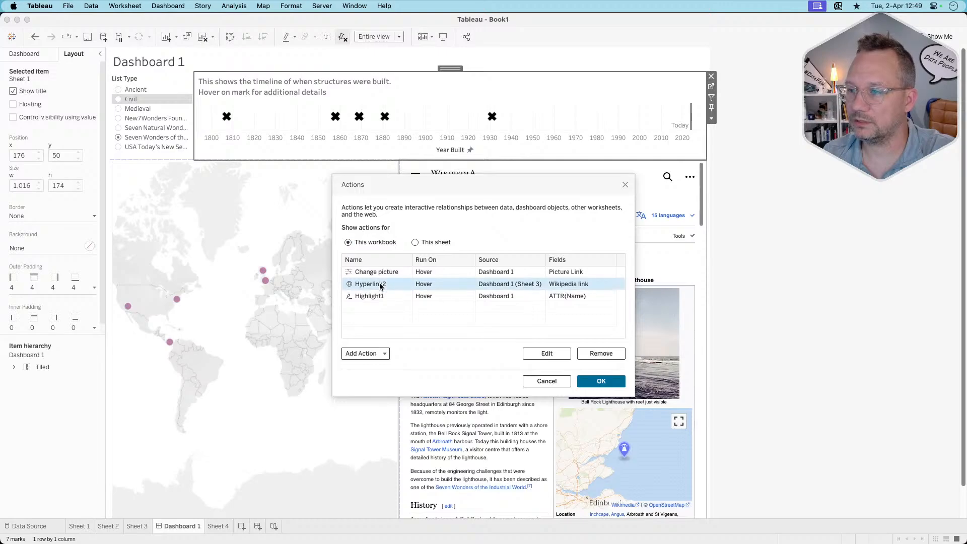
click(521, 421)
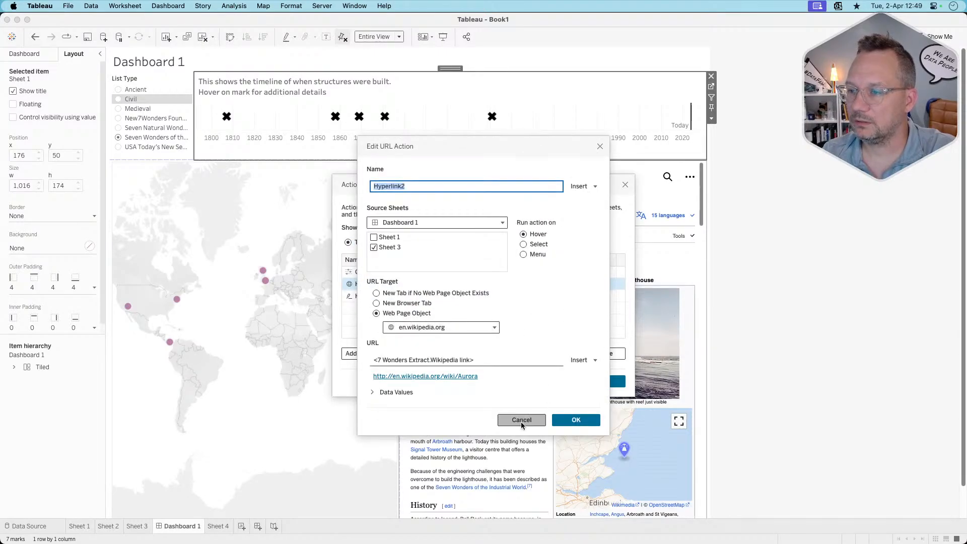
click(385, 297)
double_click(385, 297)
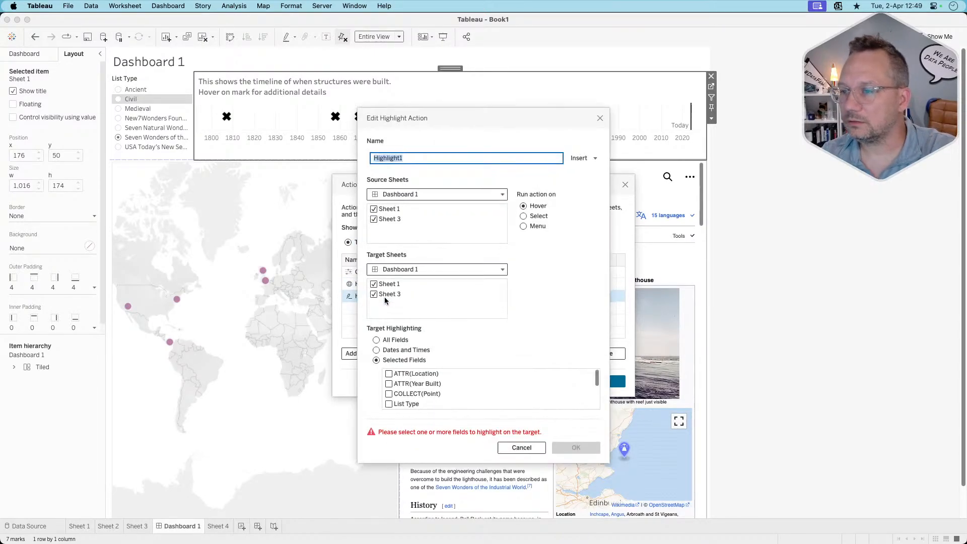
scroll(390, 400, down, 5)
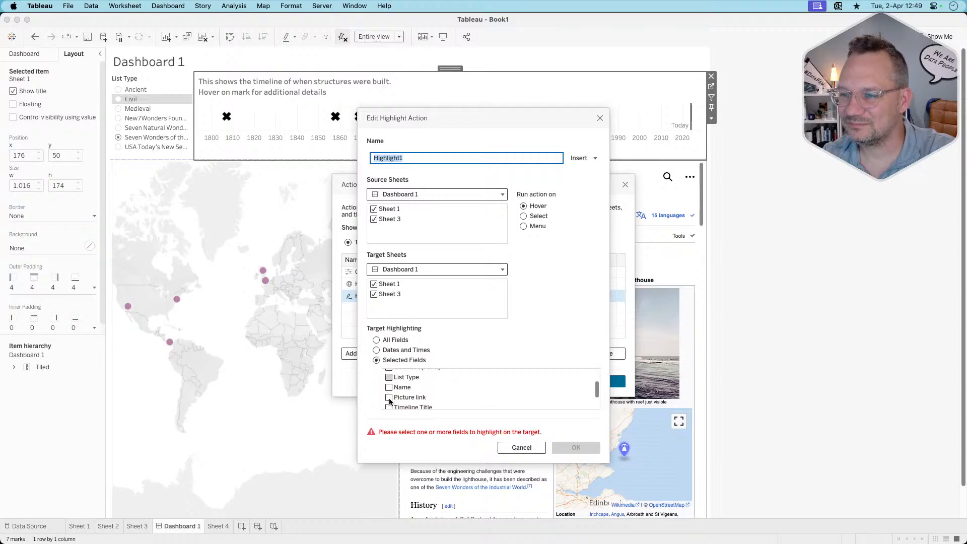
scroll(390, 400, up, 3)
click(388, 393)
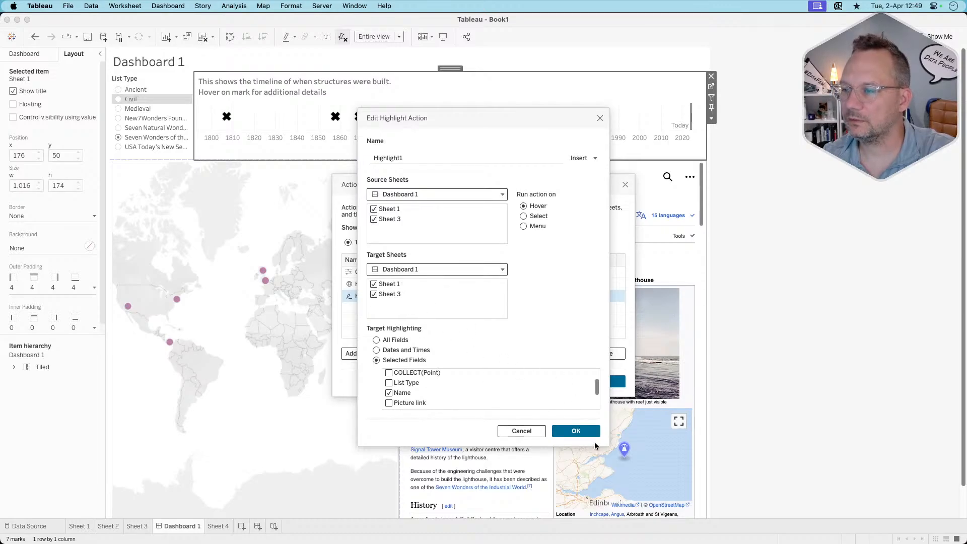
click(593, 433)
click(600, 384)
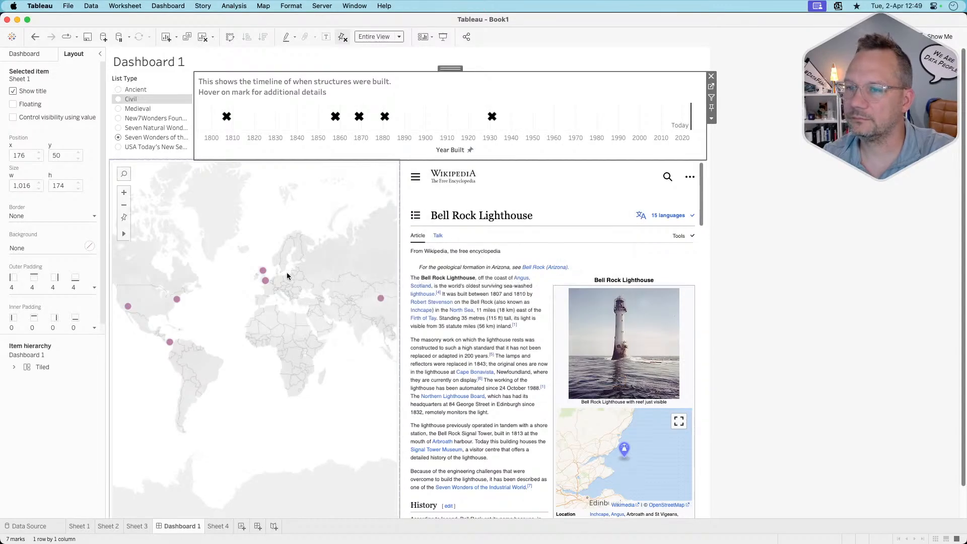
Test the hover highlight from several map marks on Dashboard 1, including London, Hoover Dam and First Transcontinental Railroad
mouse_move(264, 272)
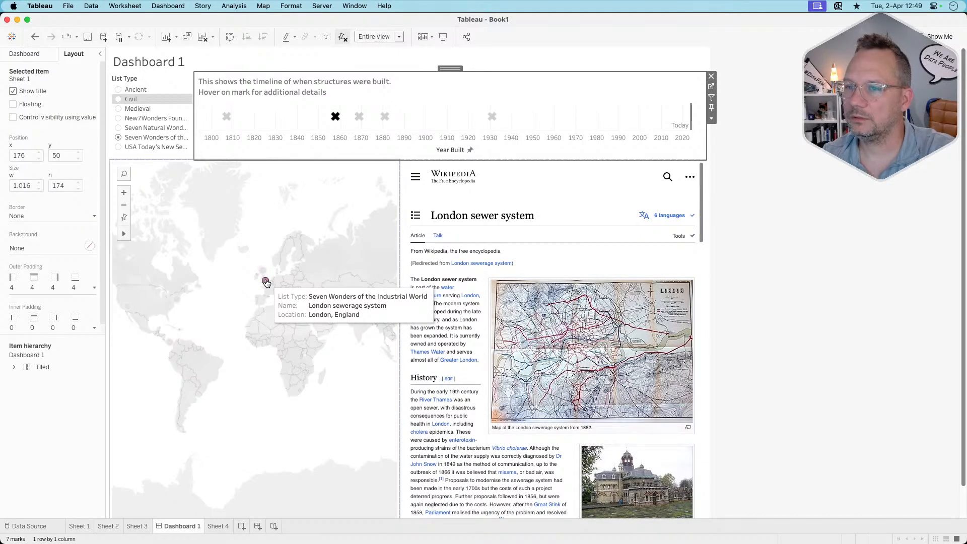
mouse_move(129, 309)
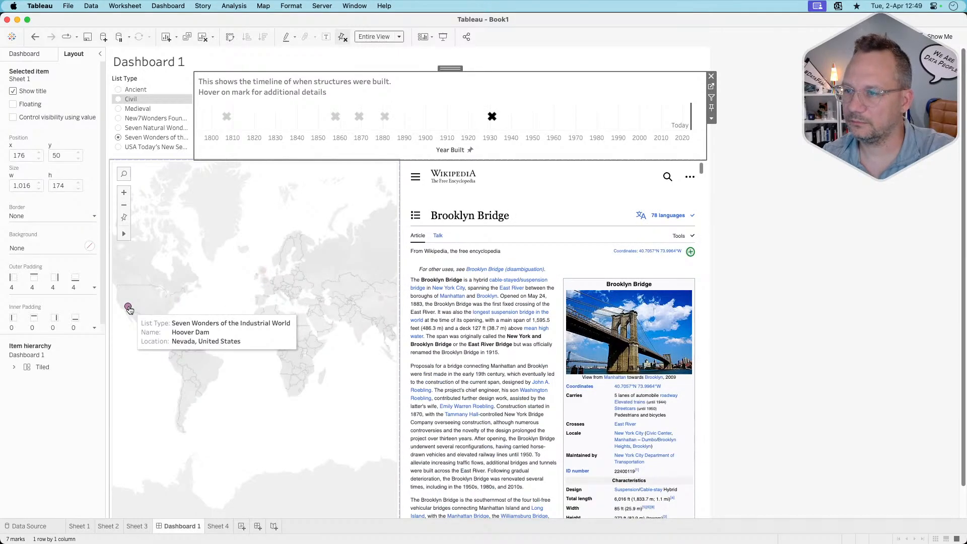
mouse_move(164, 343)
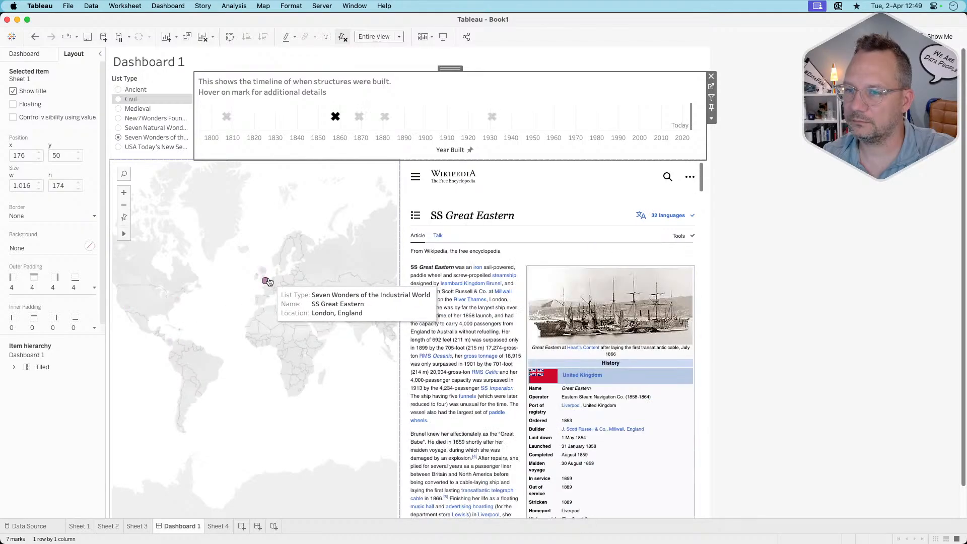
mouse_move(382, 299)
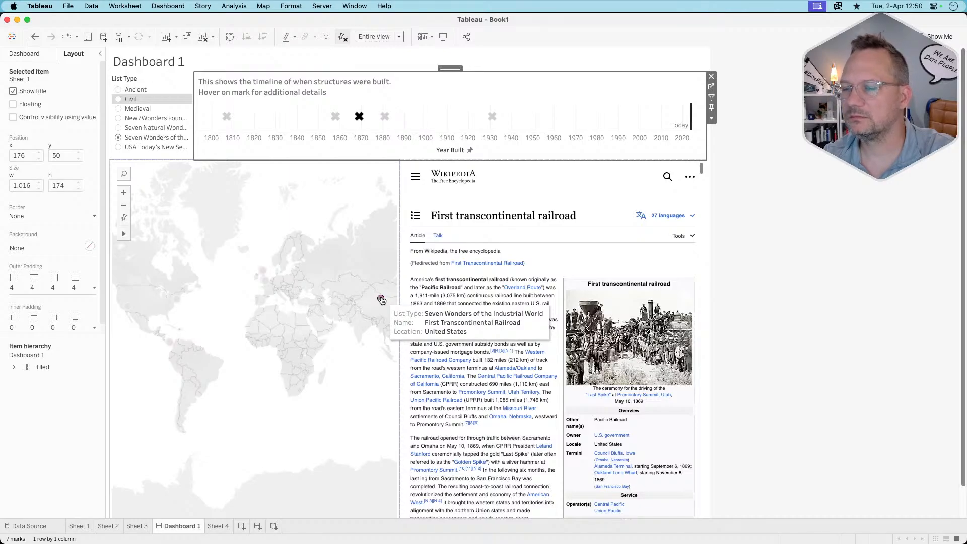
click(381, 300)
click(382, 301)
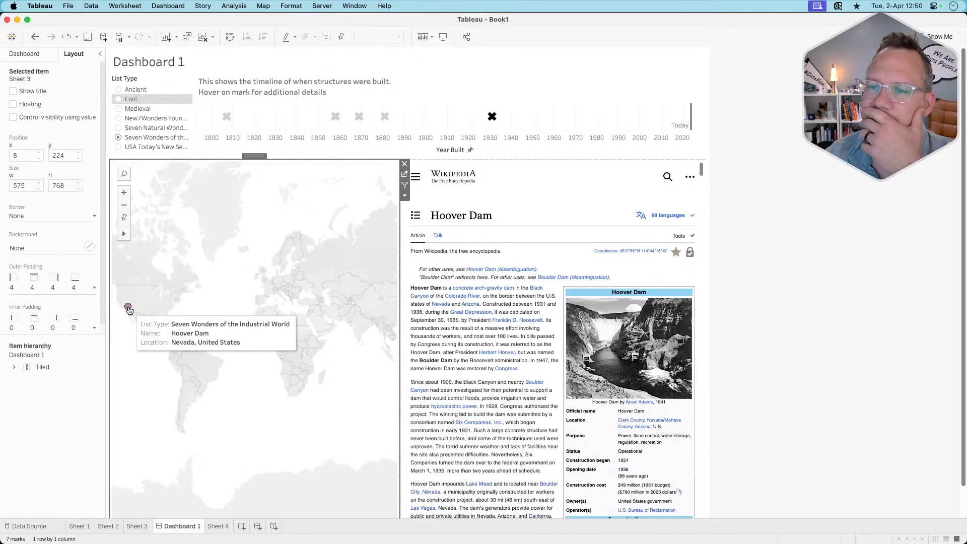
mouse_move(176, 301)
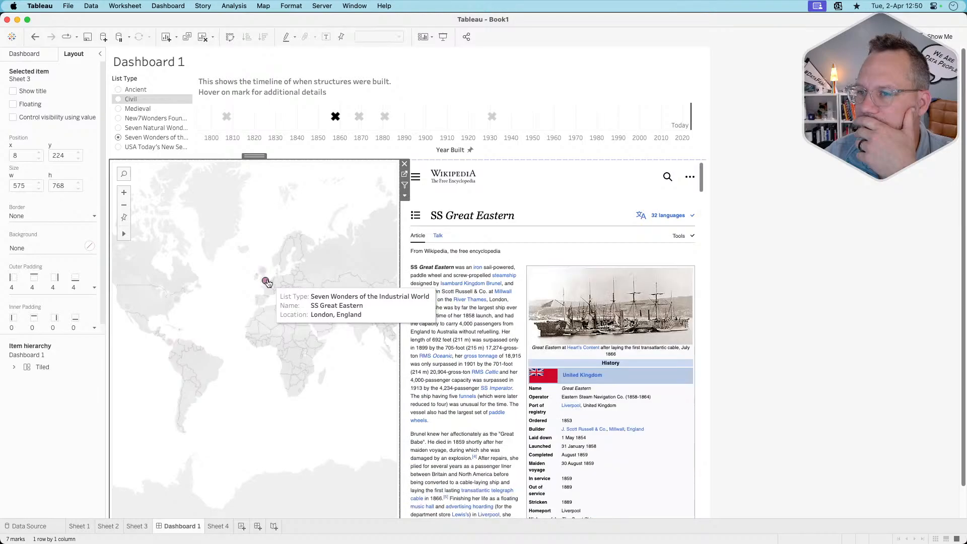
mouse_move(379, 299)
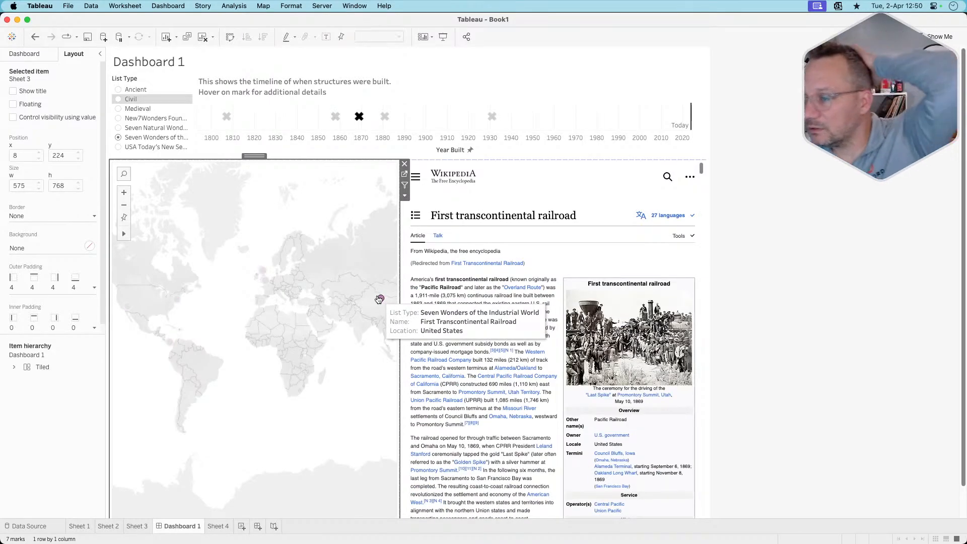
Go to Sheet 3 and view the underlying data of the First Transcontinental Railroad mark, checking its latitude and longitude
click(404, 176)
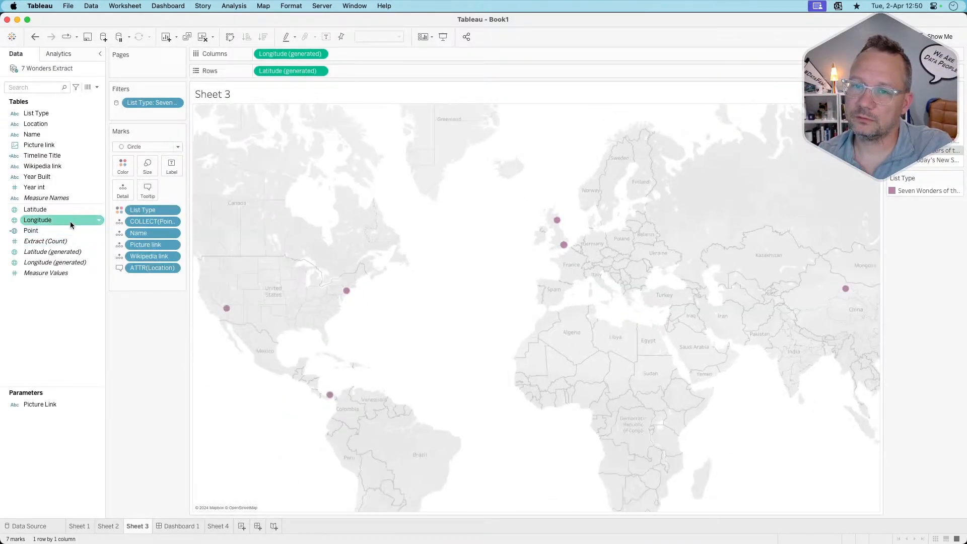
mouse_move(847, 289)
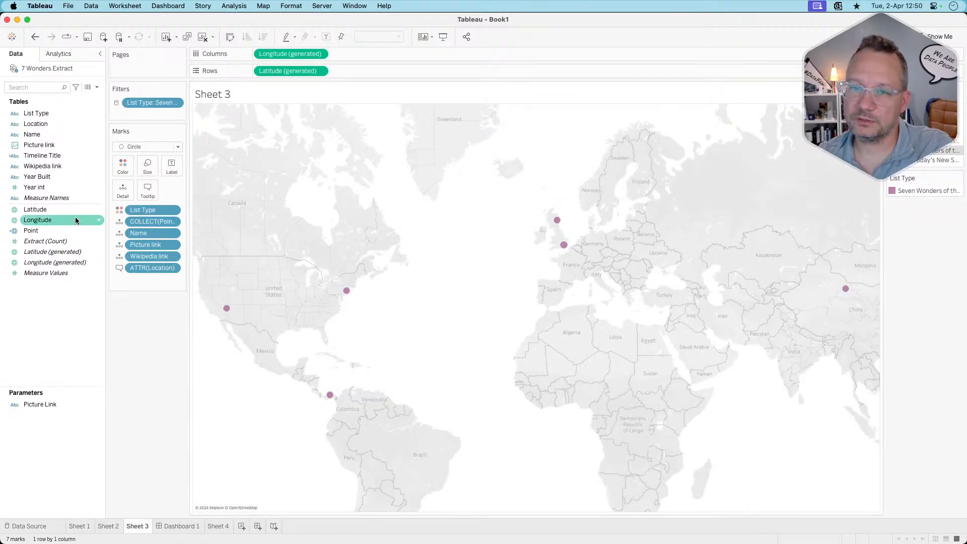
click(64, 220)
click(846, 289)
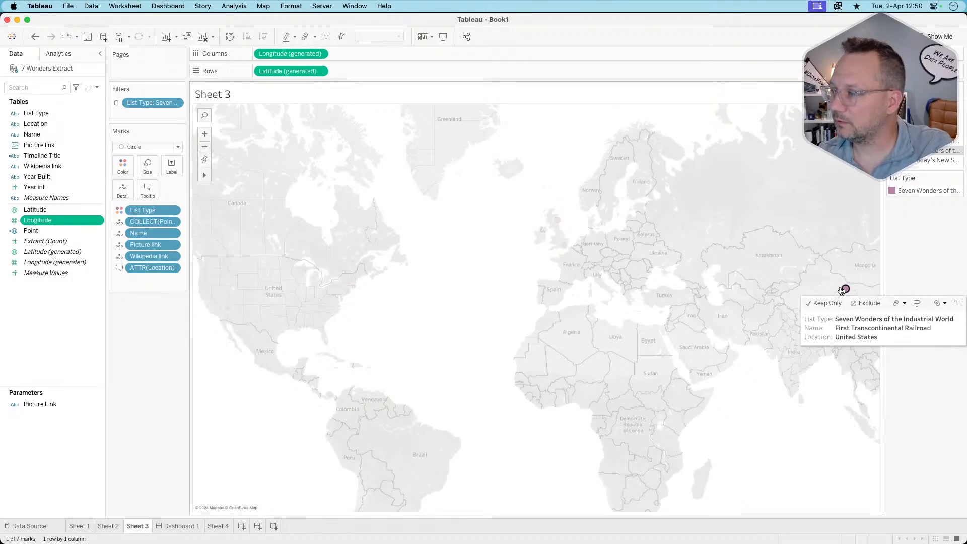
click(958, 303)
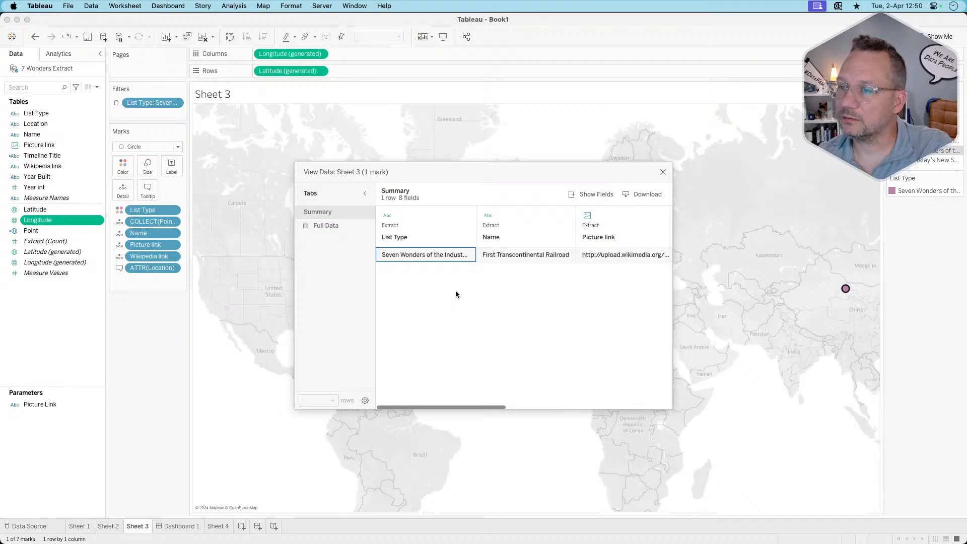
scroll(512, 261, right, 10)
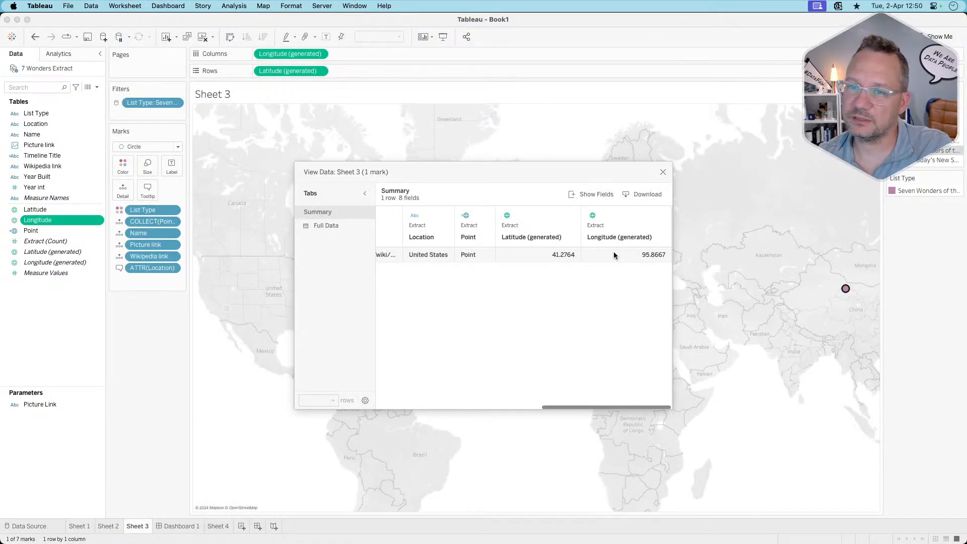
Switch to the Arc browser and open wonders_of_world.csv from the 2024/Week 7 - Build a Symbol Map dataset on data.world
key(super+Tab)
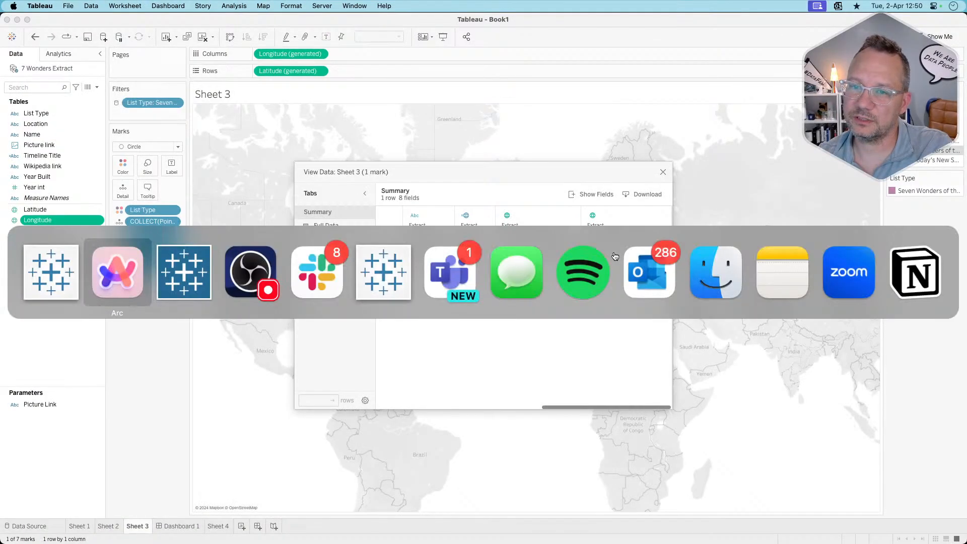
click(60, 213)
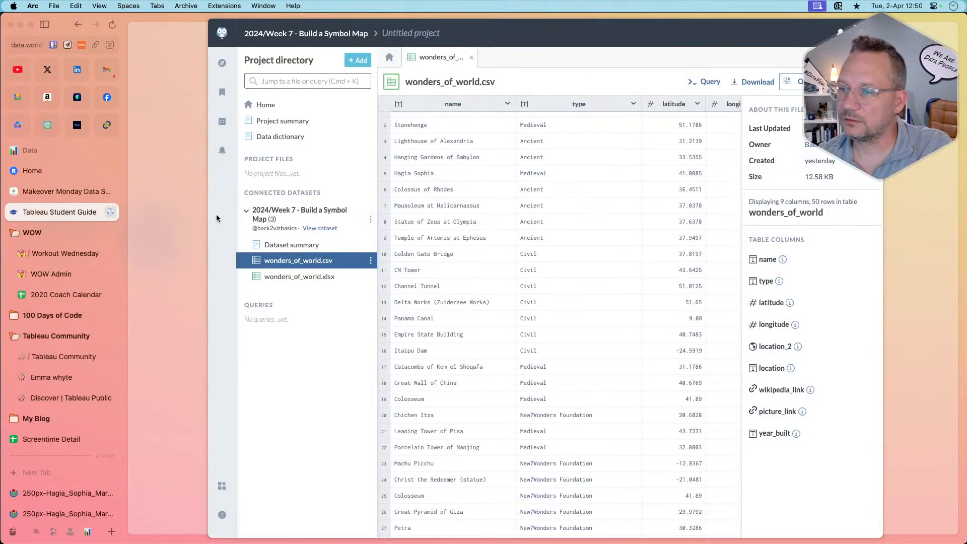
scroll(503, 239, left, 3)
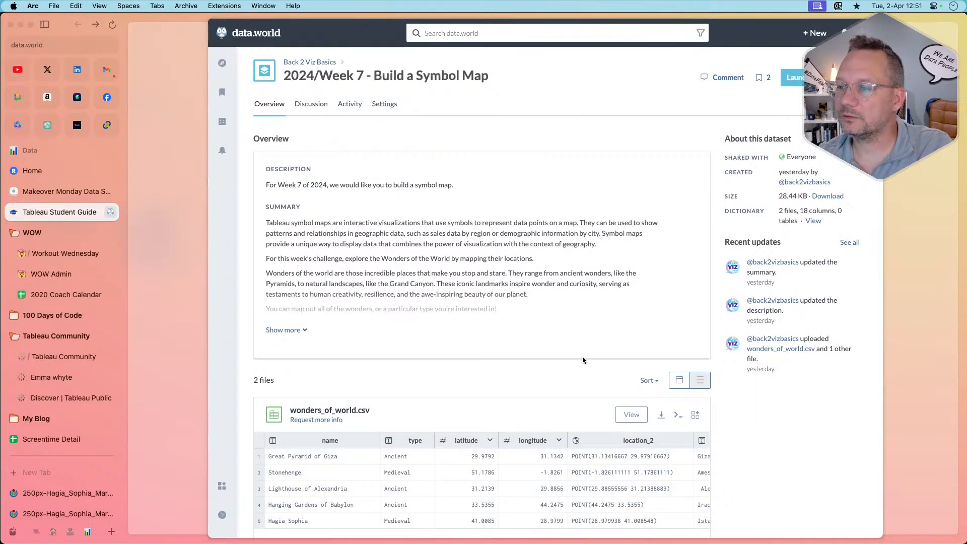
scroll(583, 359, down, 3)
click(391, 417)
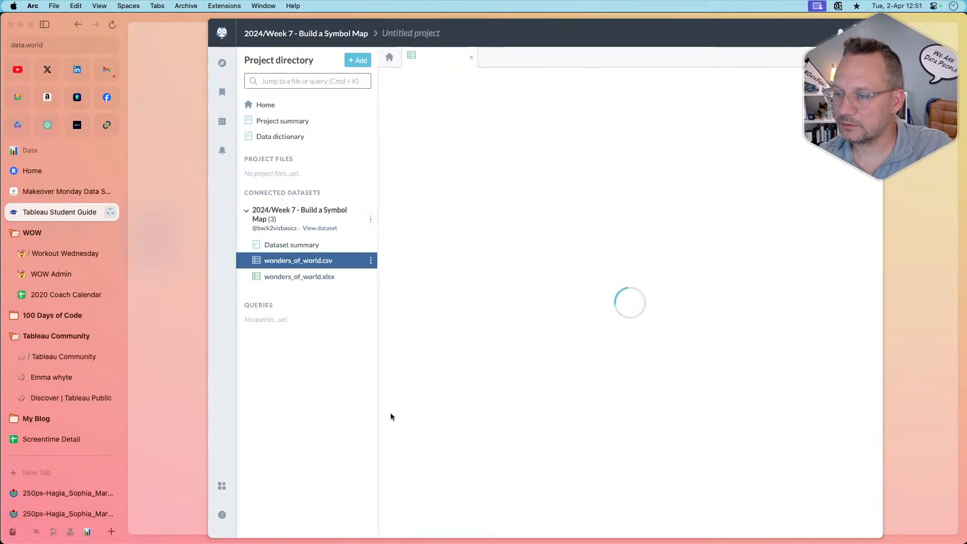
Find the First Transcontinental Railroad row in wonders_of_world.csv and examine its coordinates, location and link columns
scroll(504, 325, right, 3)
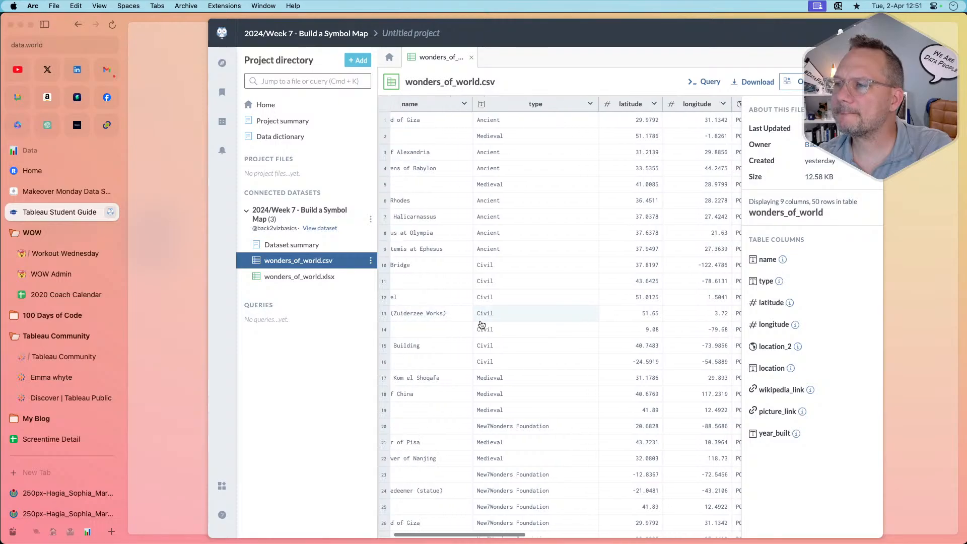
scroll(483, 325, left, 3)
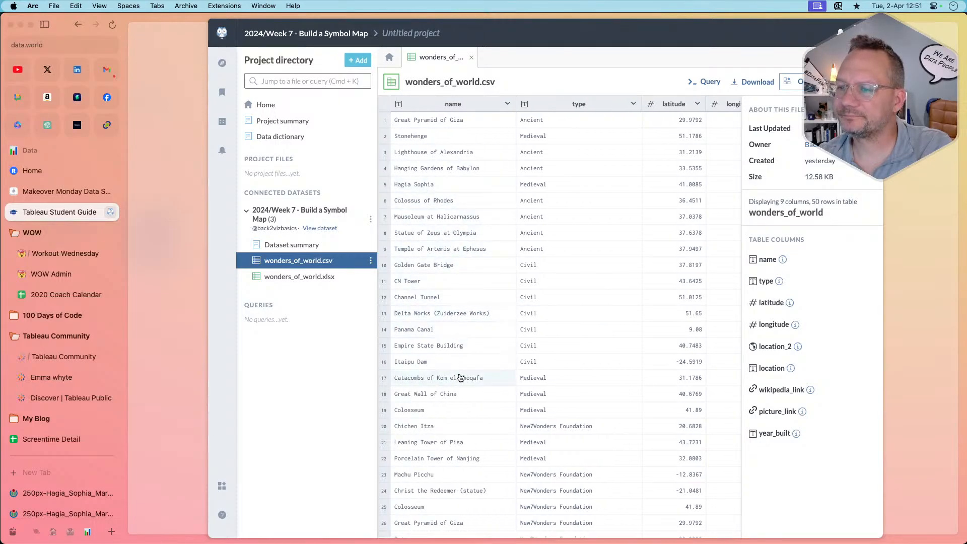
scroll(457, 489, down, 5)
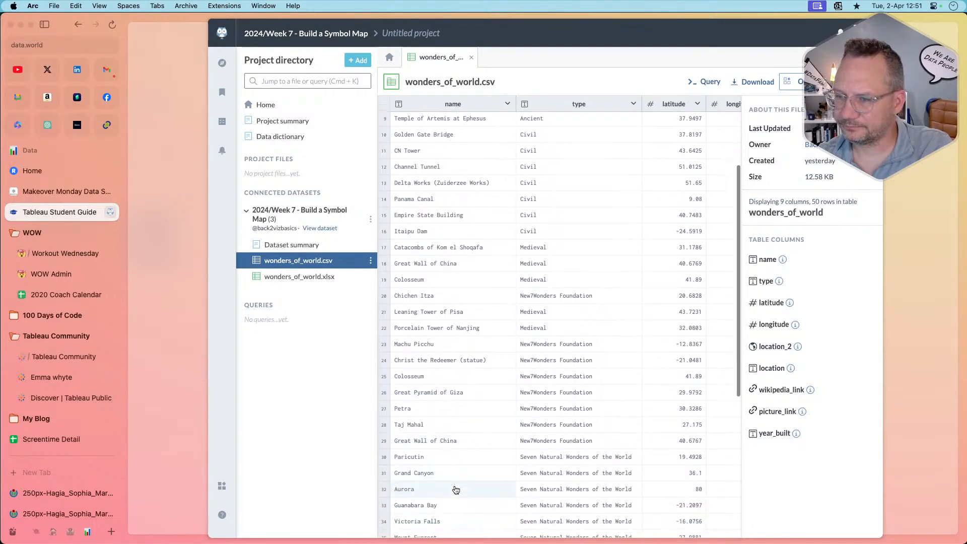
scroll(456, 489, down, 9)
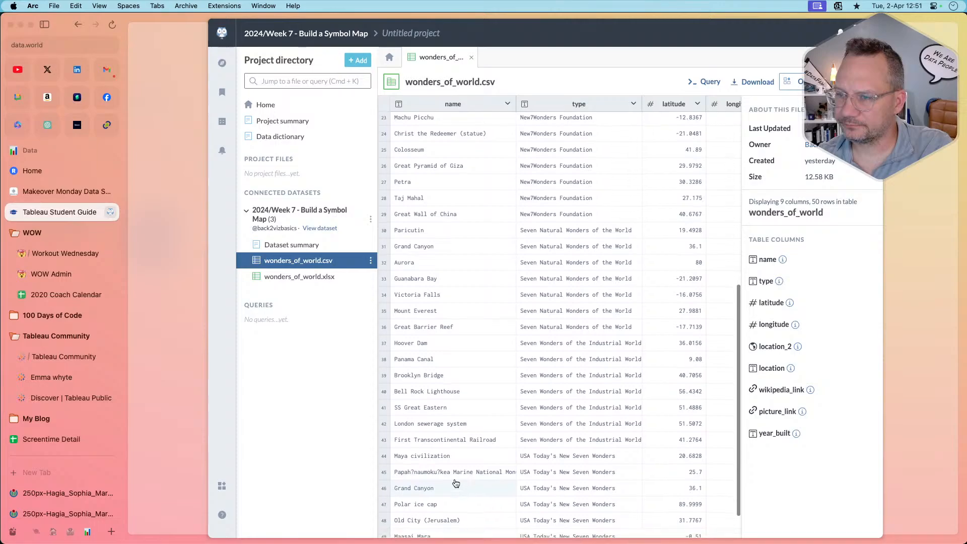
click(457, 442)
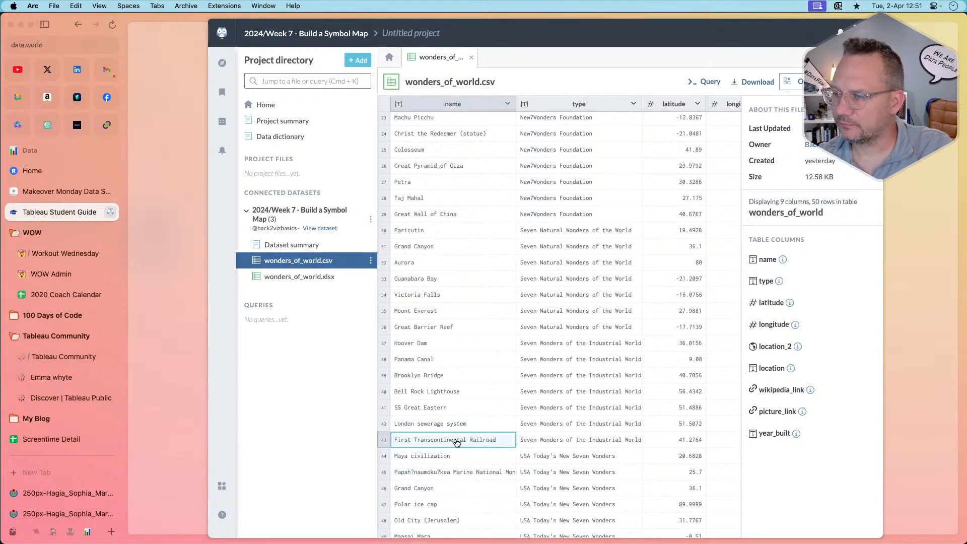
click(383, 442)
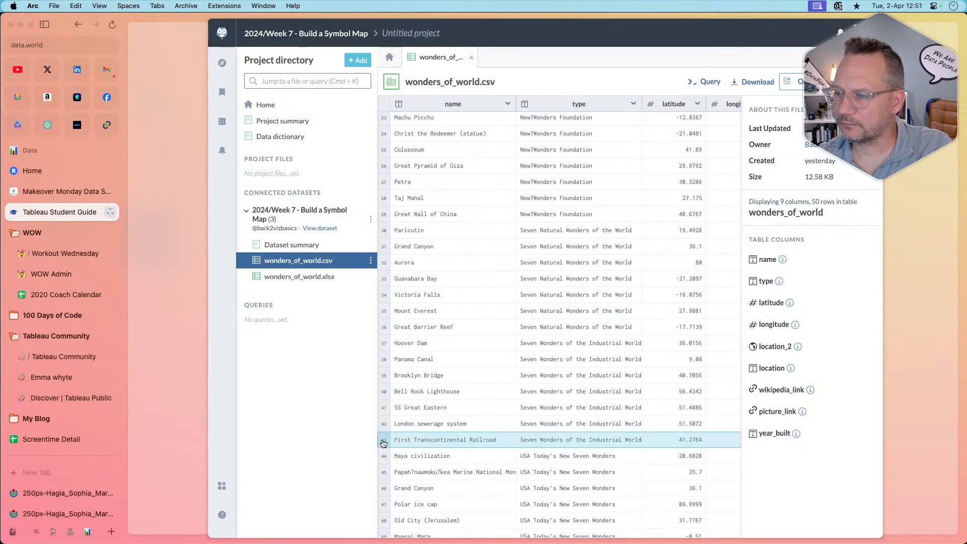
scroll(563, 448, right, 5)
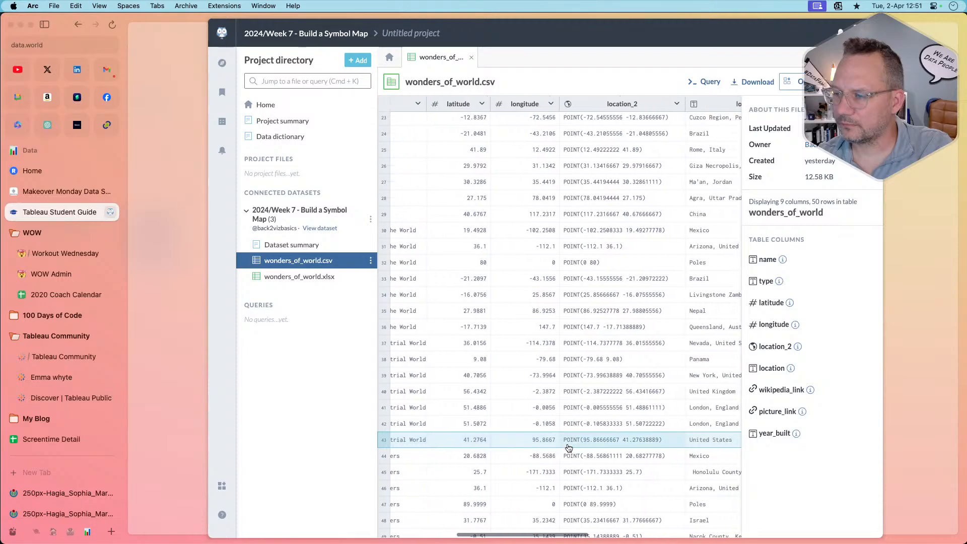
scroll(644, 442, right, 10)
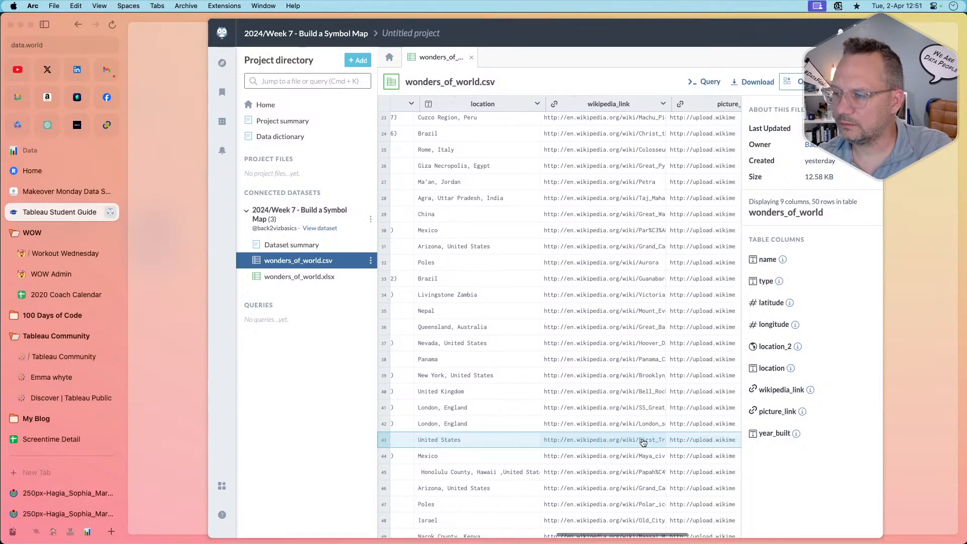
scroll(644, 442, left, 10)
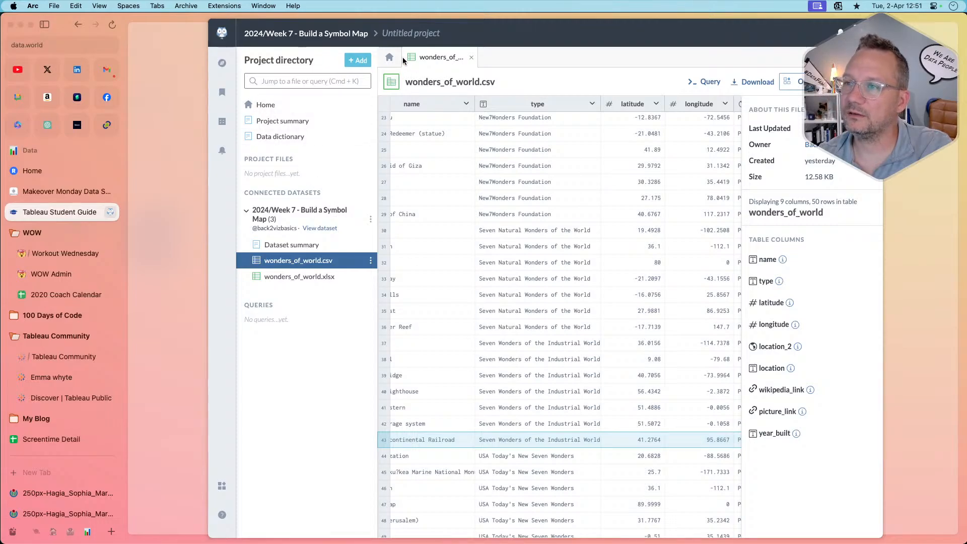
Look for dataset documentation in the project summary, dismissing the project creation form, and open the data dictionary
click(391, 58)
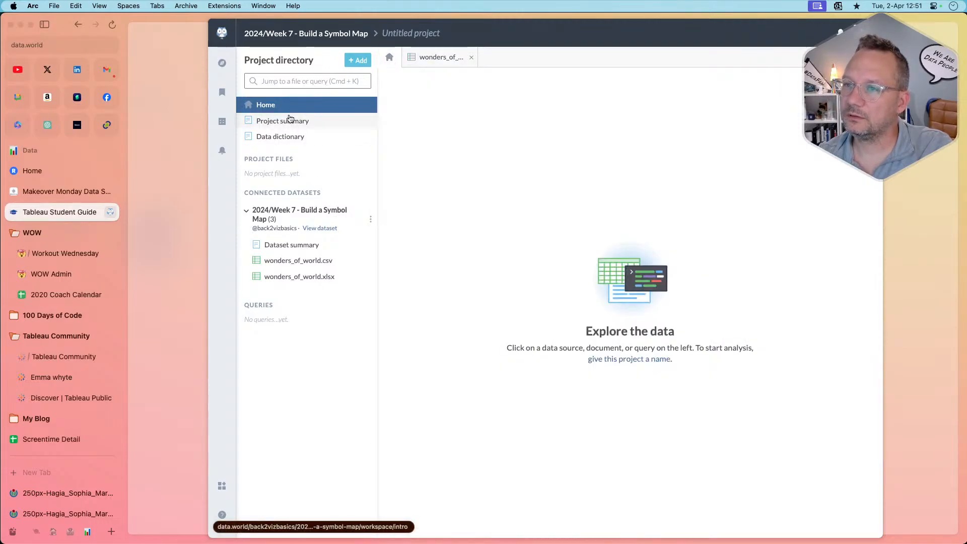
click(287, 121)
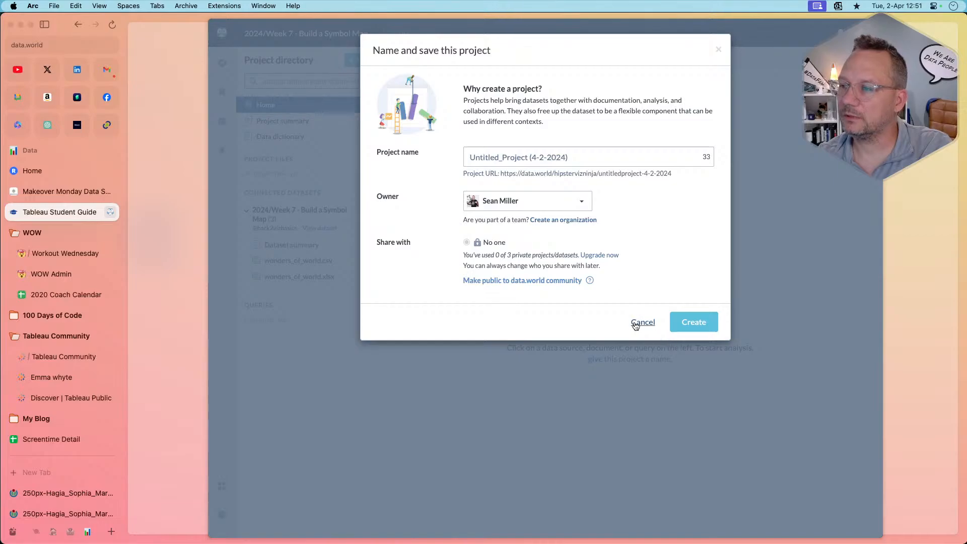
click(636, 325)
click(280, 137)
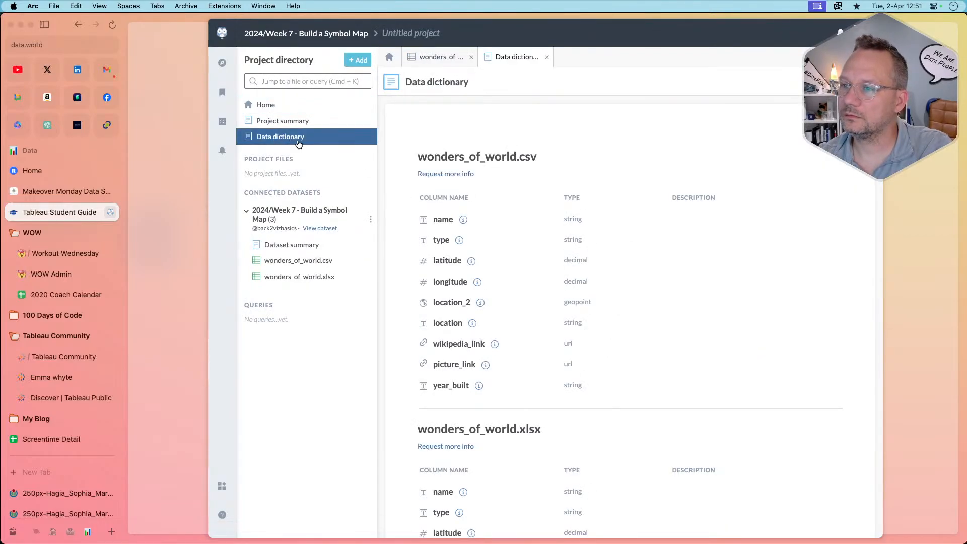
Return to the 2024/Week 7 - Build a Symbol Map dataset overview, expand its summary and open the Kaggle data source link
scroll(469, 376, down, 3)
scroll(478, 385, up, 3)
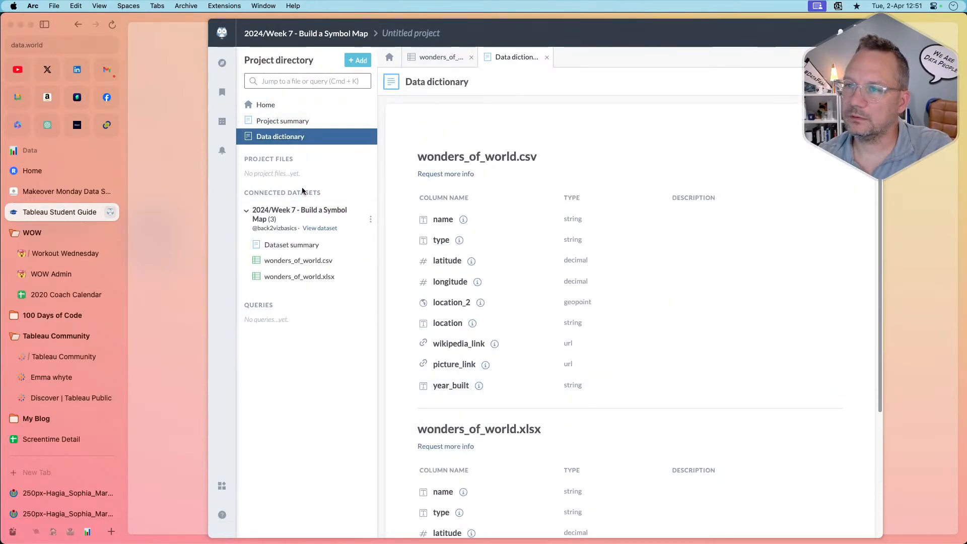
click(391, 57)
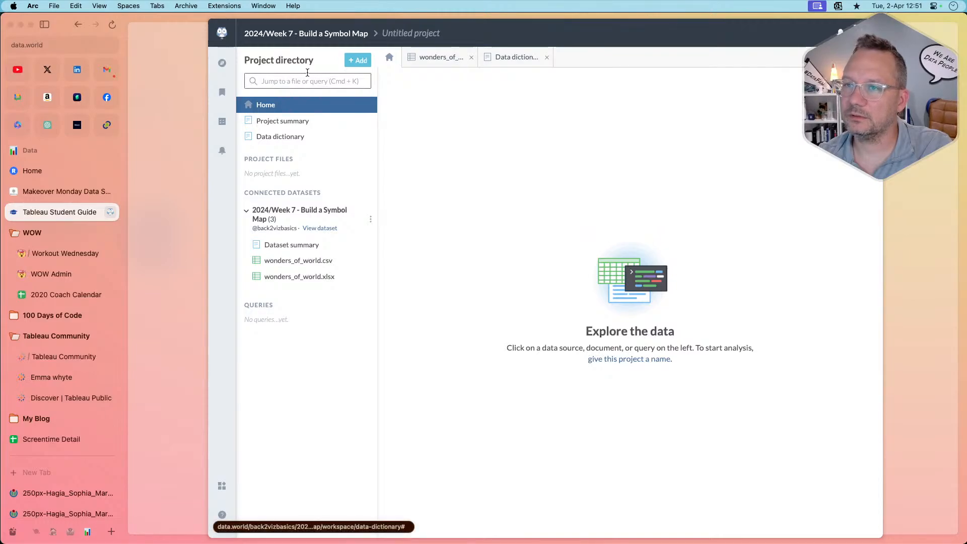
scroll(320, 314, left, 5)
scroll(320, 314, left, 5)
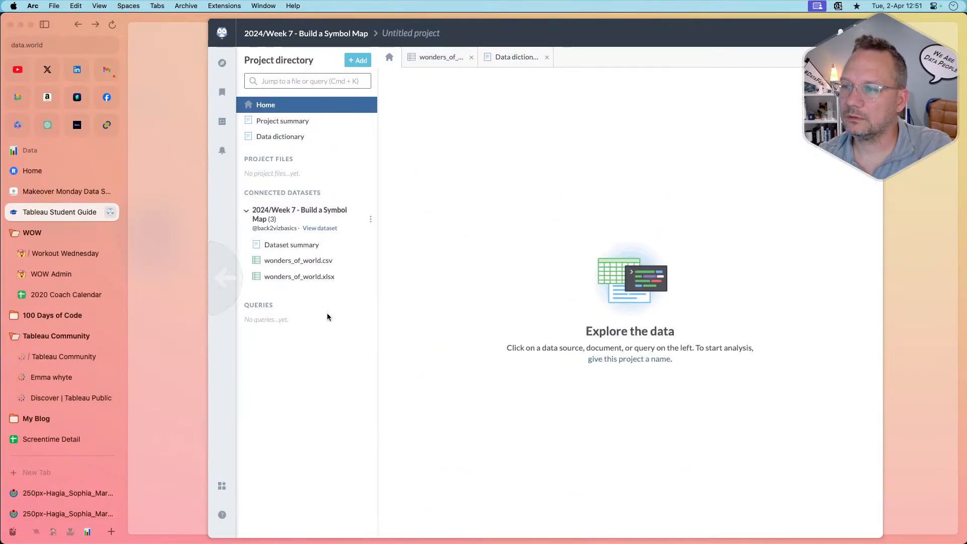
scroll(327, 316, left, 5)
scroll(328, 316, left, 5)
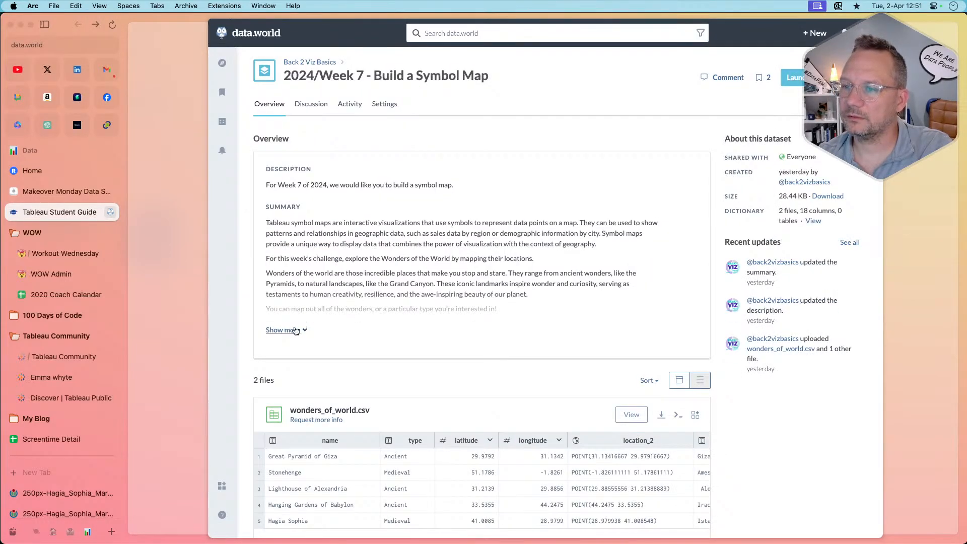
scroll(386, 308, down, 3)
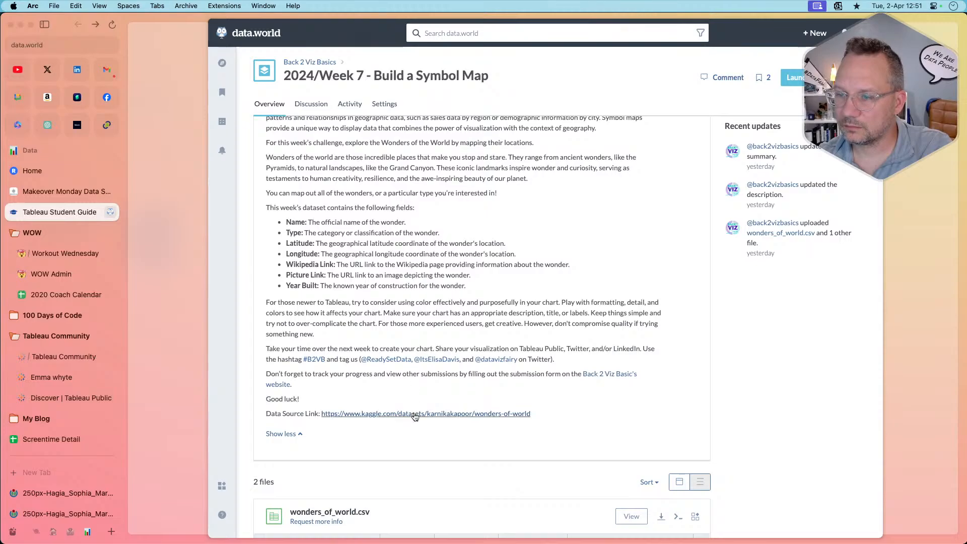
click(440, 415)
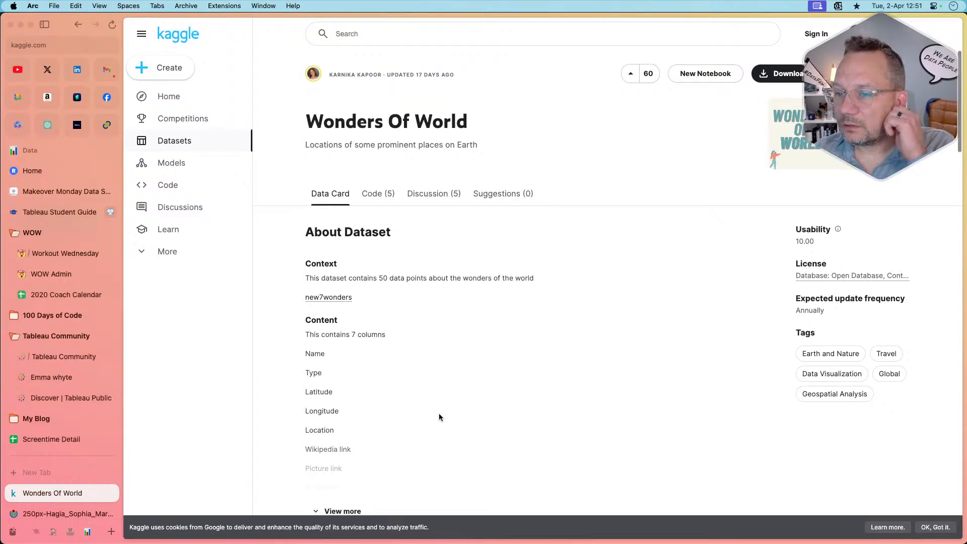
Examine the Kaggle Wonders Of World page, including the WondersOfWorld_24.csv preview, the metadata sections and the related notebooks
scroll(439, 417, down, 10)
scroll(439, 414, down, 3)
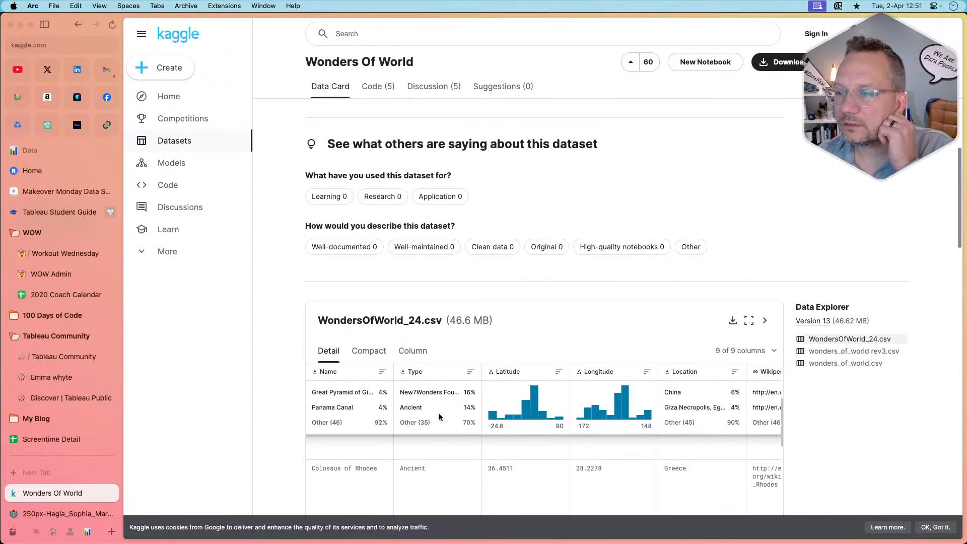
scroll(290, 407, down, 1)
scroll(289, 407, down, 15)
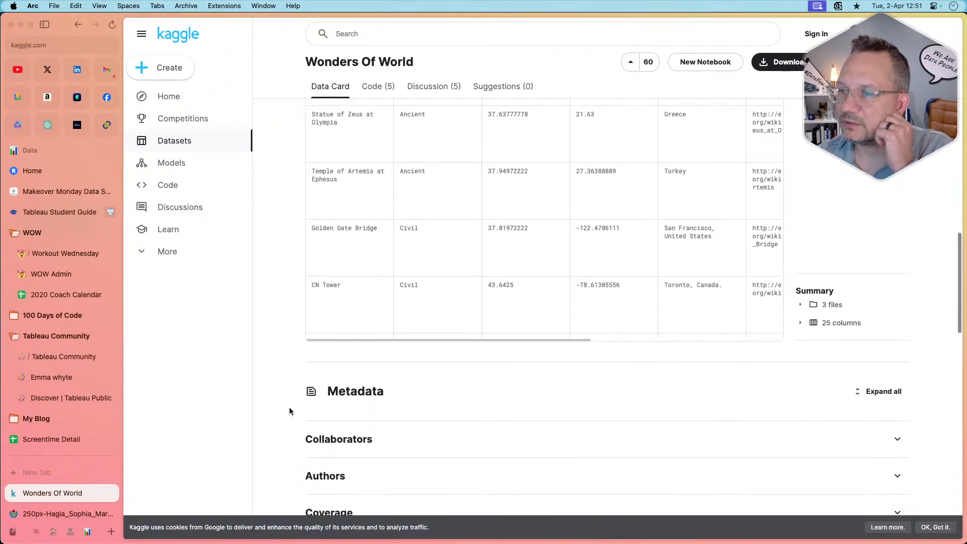
scroll(290, 410, down, 12)
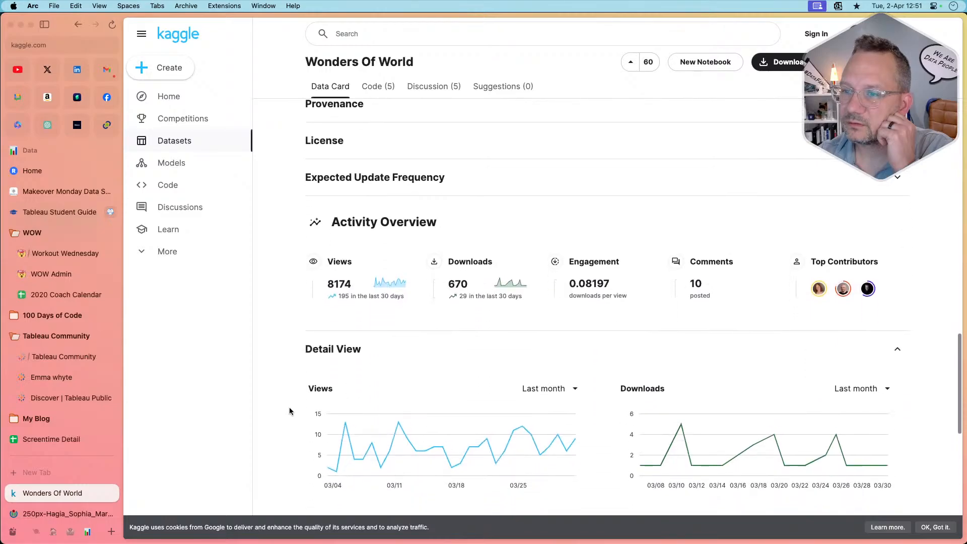
scroll(289, 411, down, 3)
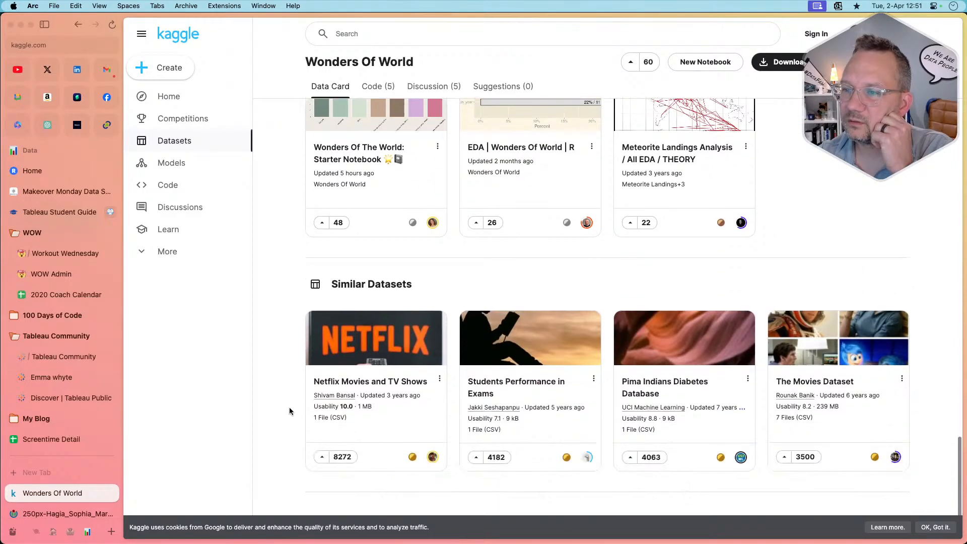
scroll(290, 411, up, 6)
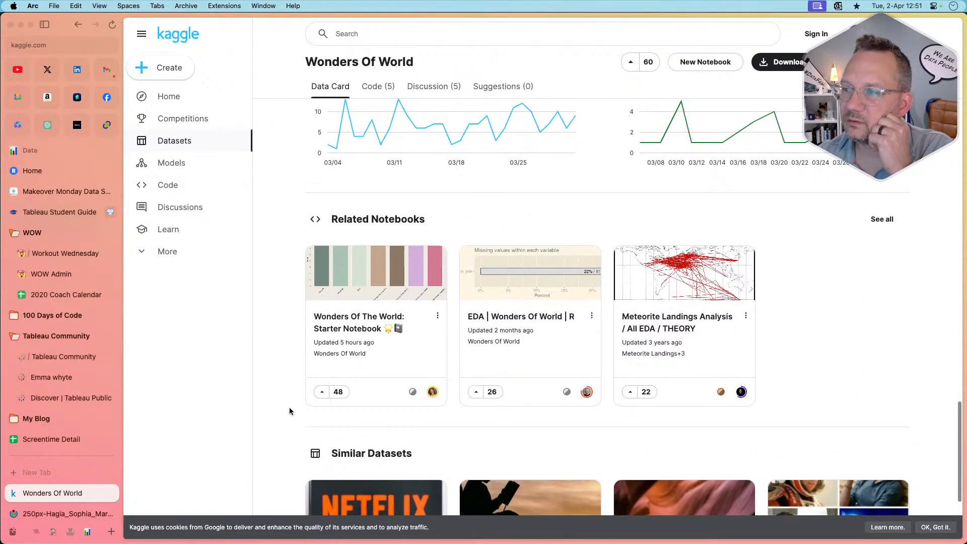
scroll(290, 411, down, 4)
scroll(290, 411, up, 15)
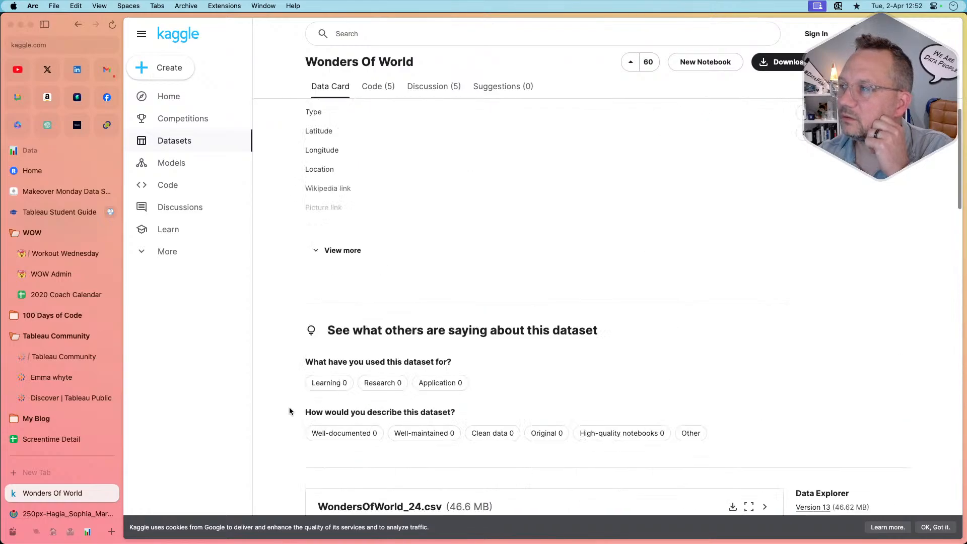
scroll(290, 411, up, 5)
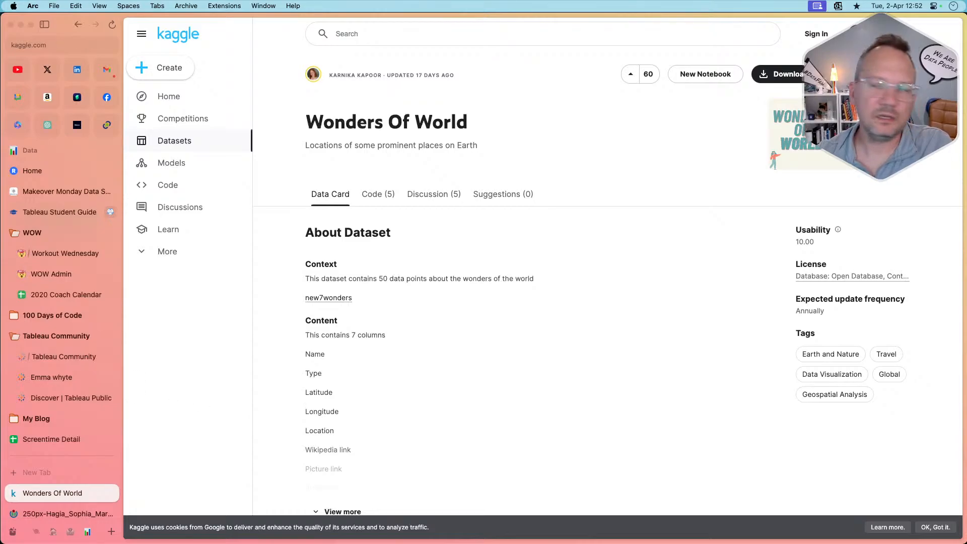
Switch to Tableau Prep Builder, open the Clean 1 step and look through its field profiles up to Year Built-1
key(super+Tab)
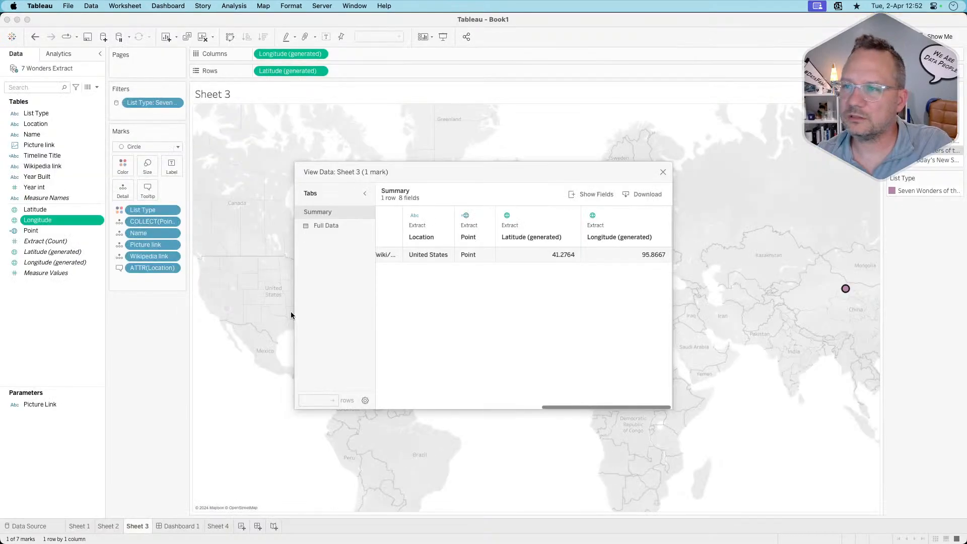
key(super+Tab)
key(super+Tab)
key(super+Tab)
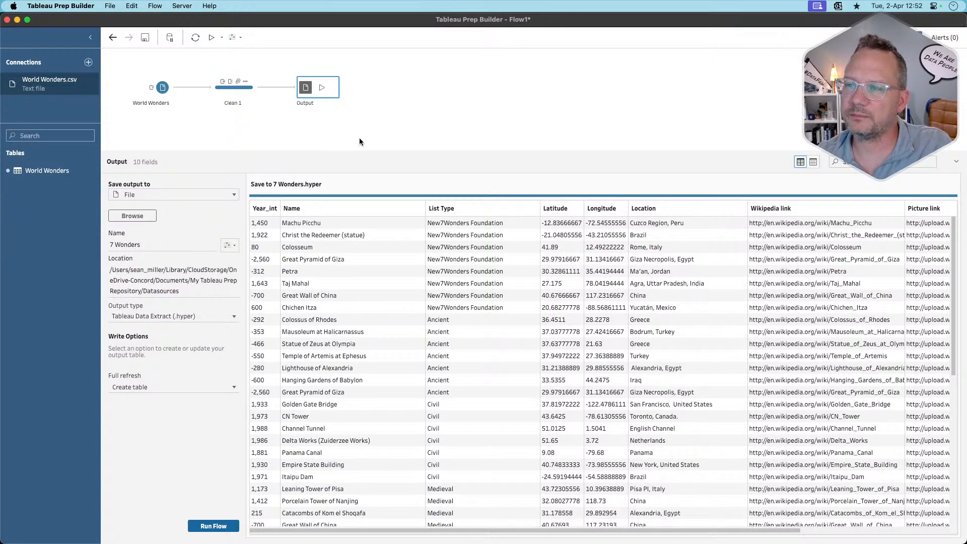
click(237, 92)
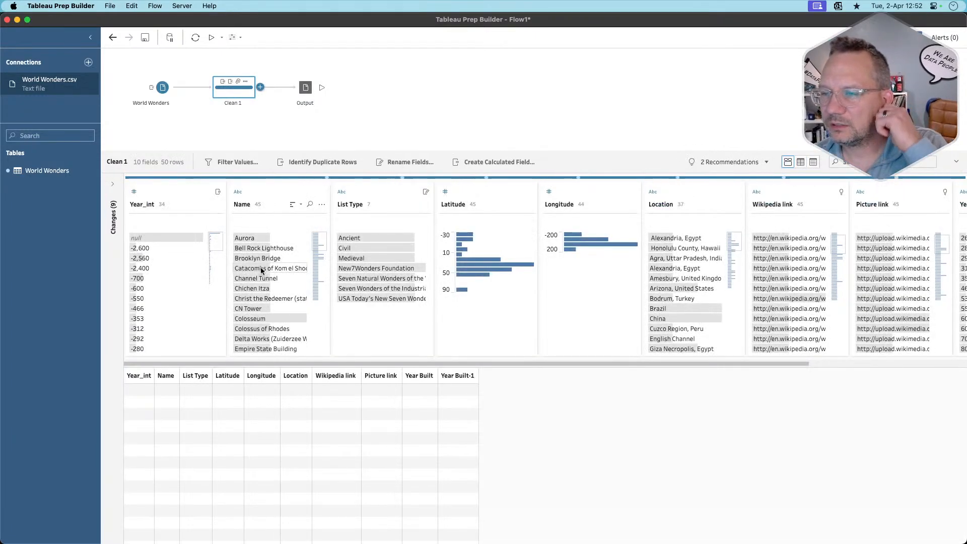
scroll(544, 324, right, 5)
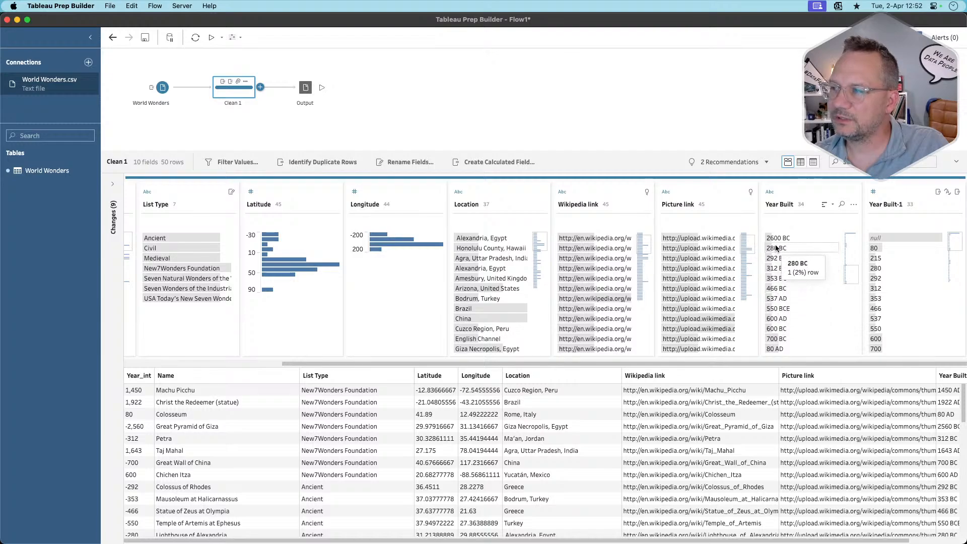
Expand the Clean 1 changes list and review the Year_int calculation's AD condition and negative-year branch, closing the editor without changes
click(113, 184)
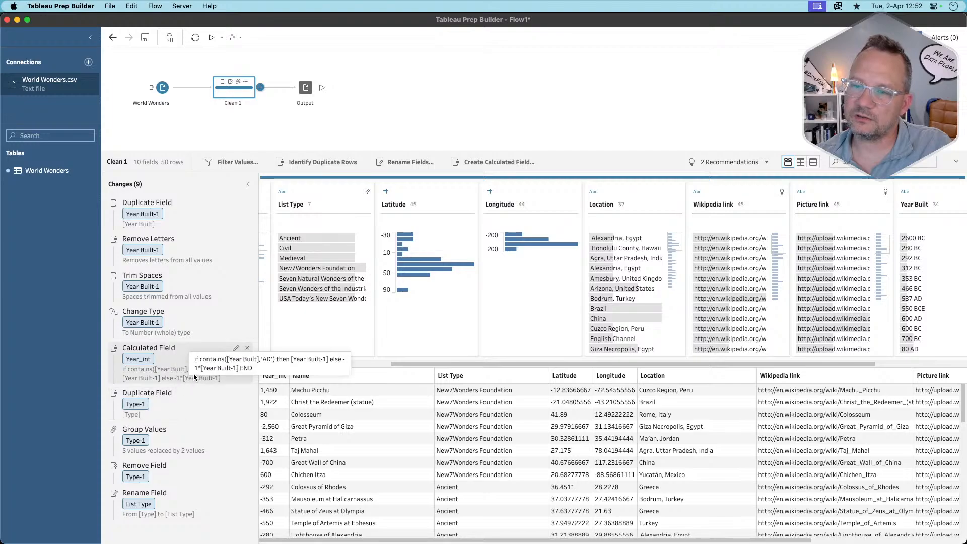
click(236, 349)
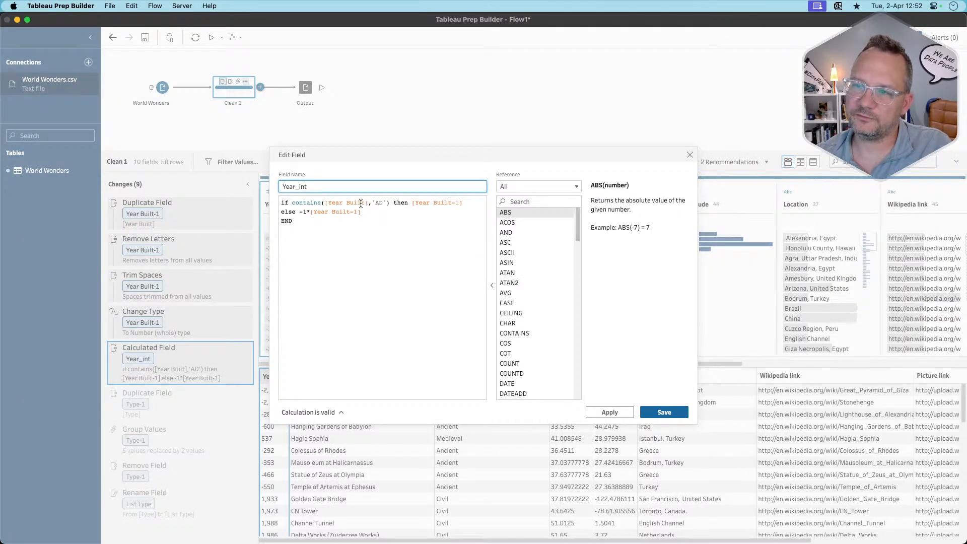
drag(365, 204, 330, 204)
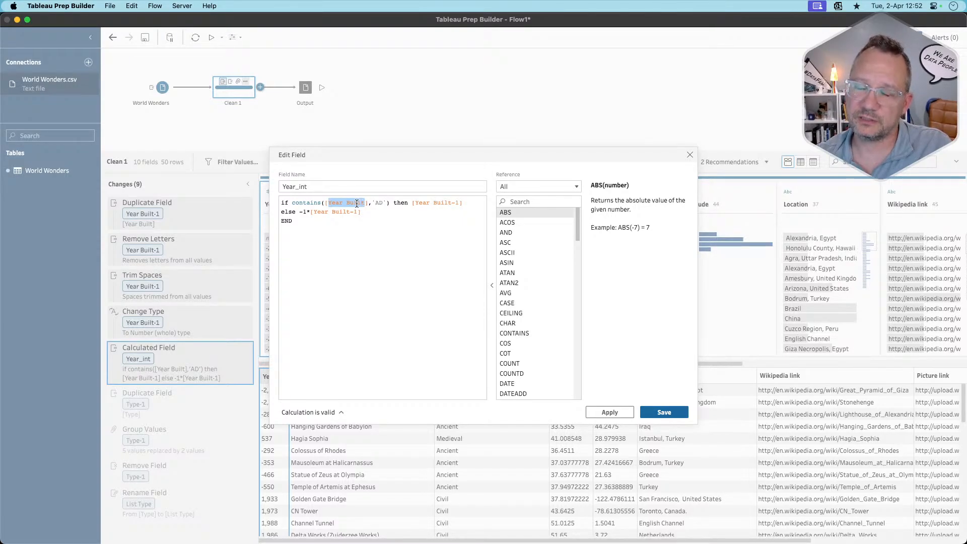
click(376, 202)
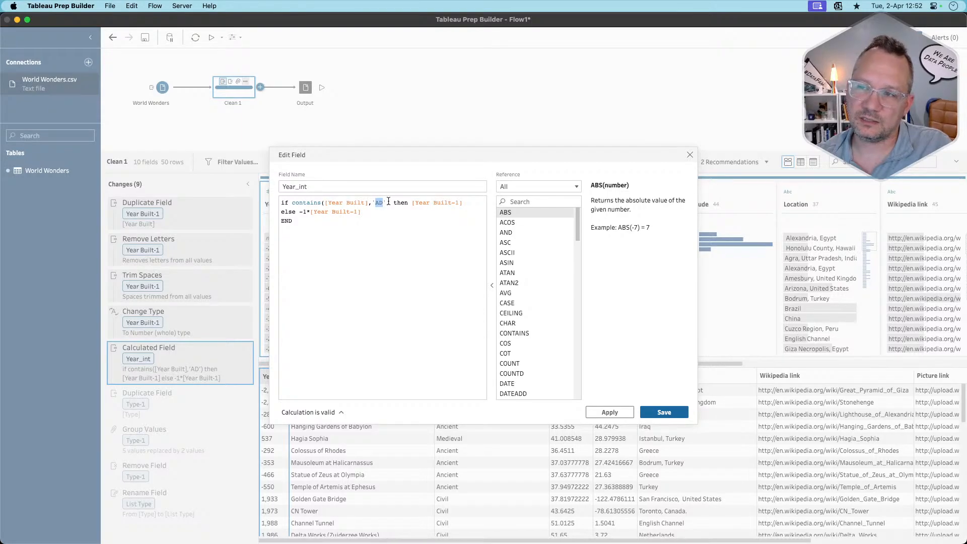
drag(417, 202, 456, 203)
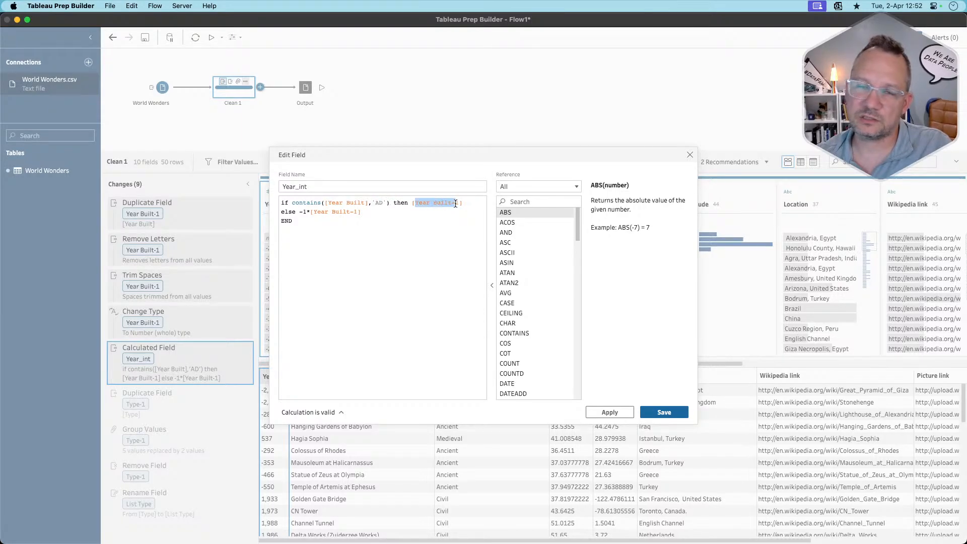
click(289, 212)
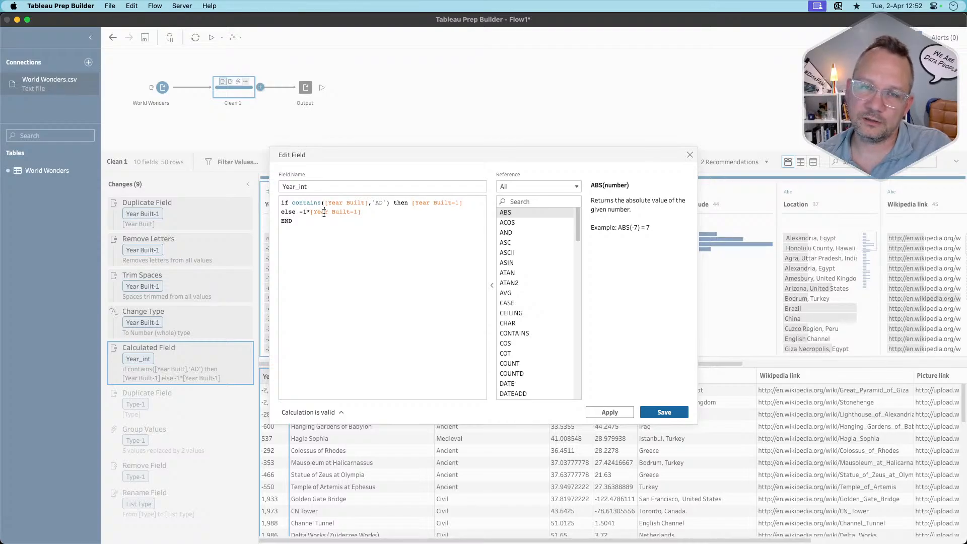
drag(324, 212, 347, 213)
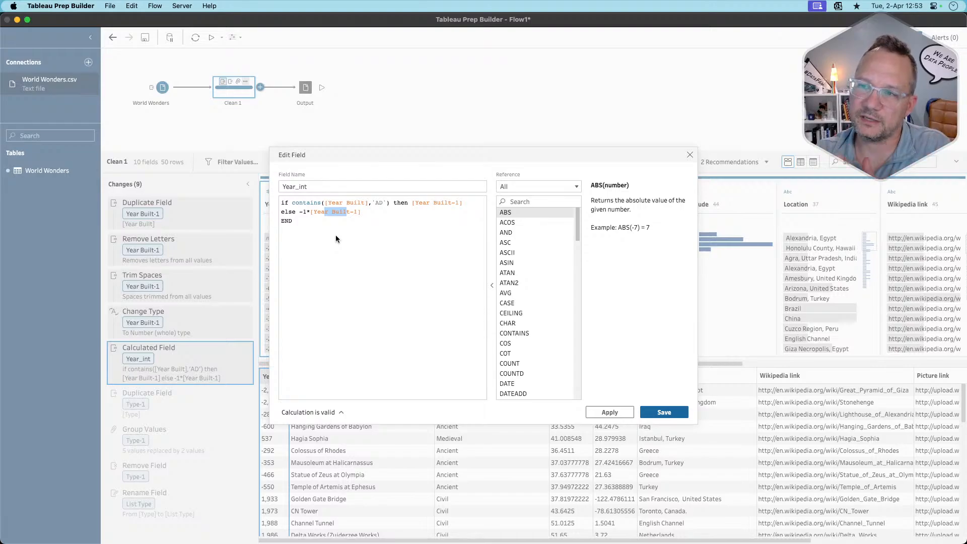
click(690, 156)
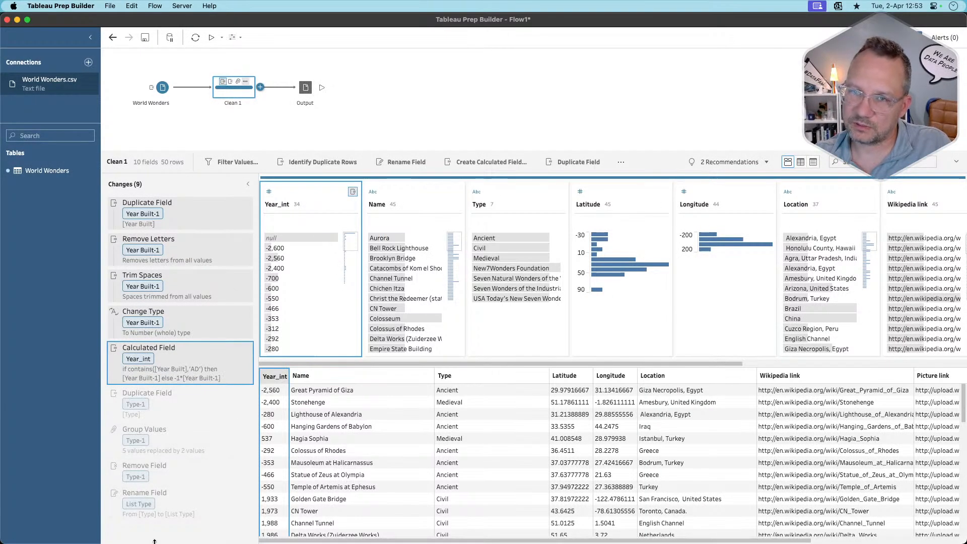
Switch to Tableau to recheck the railroad mark's generated latitude and longitude, and return to Tableau Prep Builder
key(super+Tab)
key(super+Tab)
key(super+Tab)
key(super+Tab)
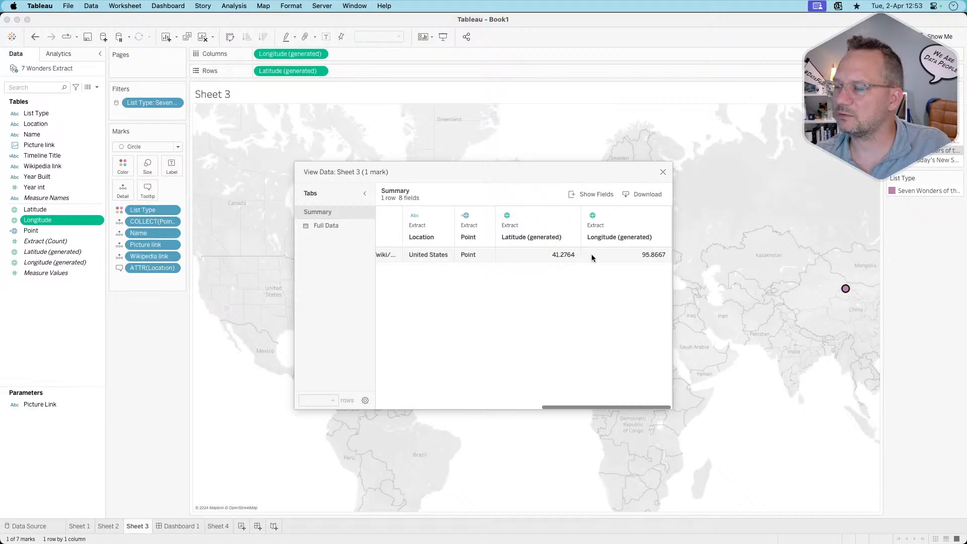
key(super+Tab)
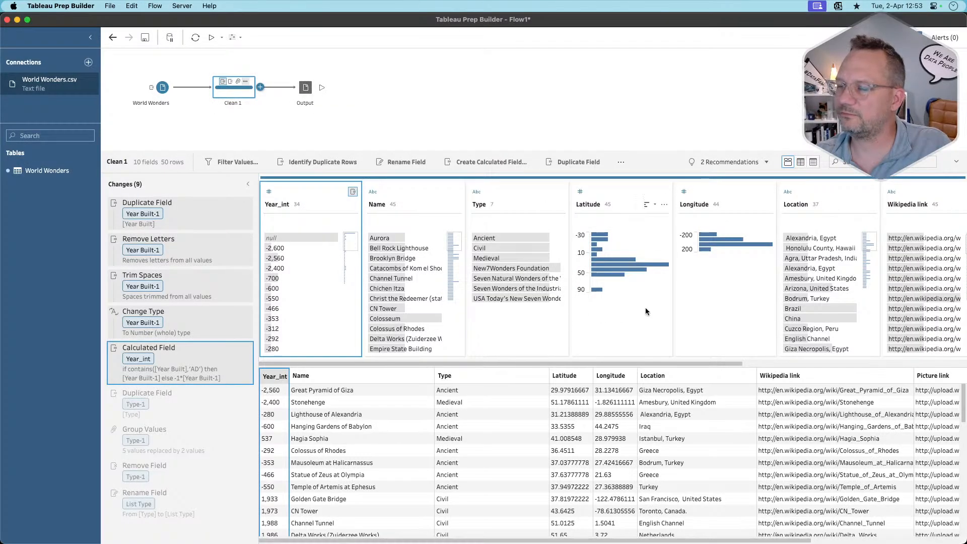
Find the First Transcontinental Railroad value in the Name field profile of the Clean 1 step
scroll(648, 309, right, 5)
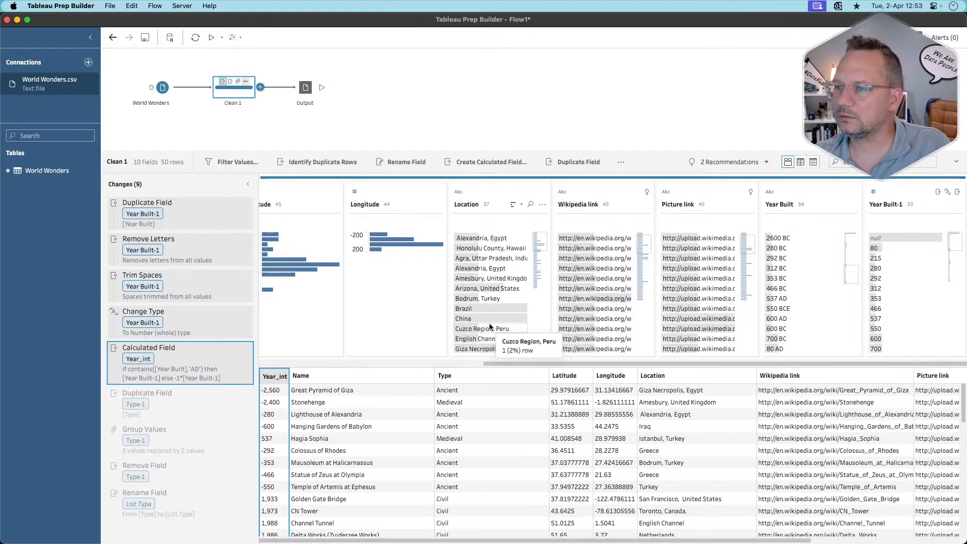
scroll(418, 305, left, 5)
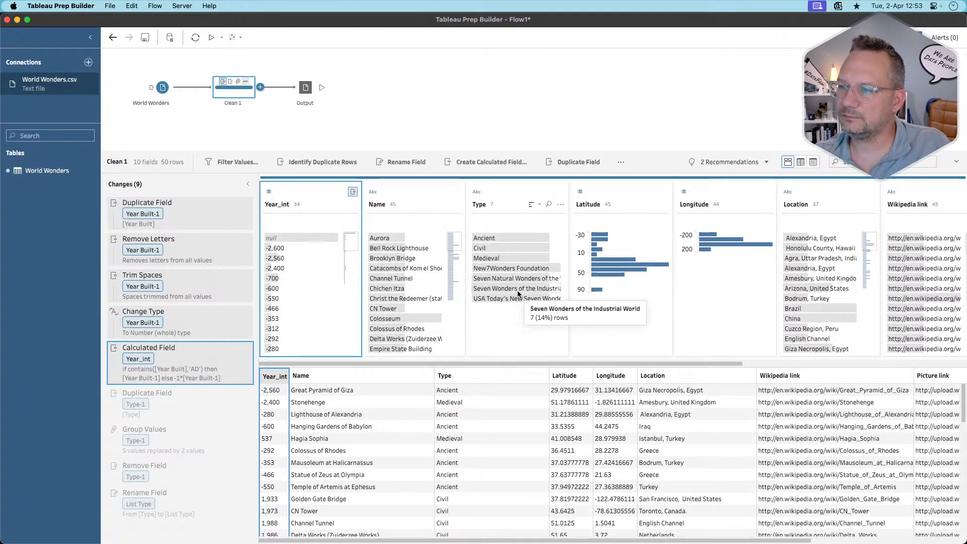
scroll(407, 330, down, 3)
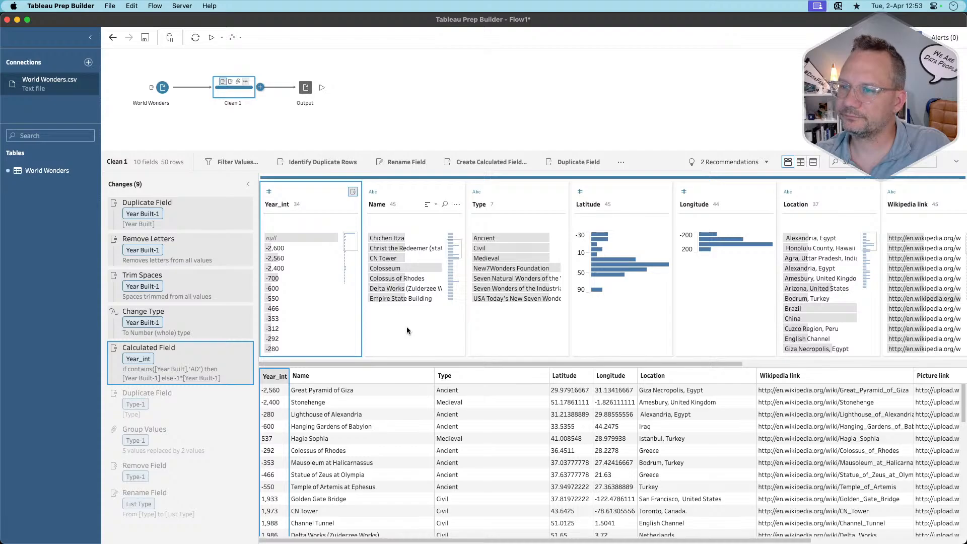
scroll(406, 328, down, 3)
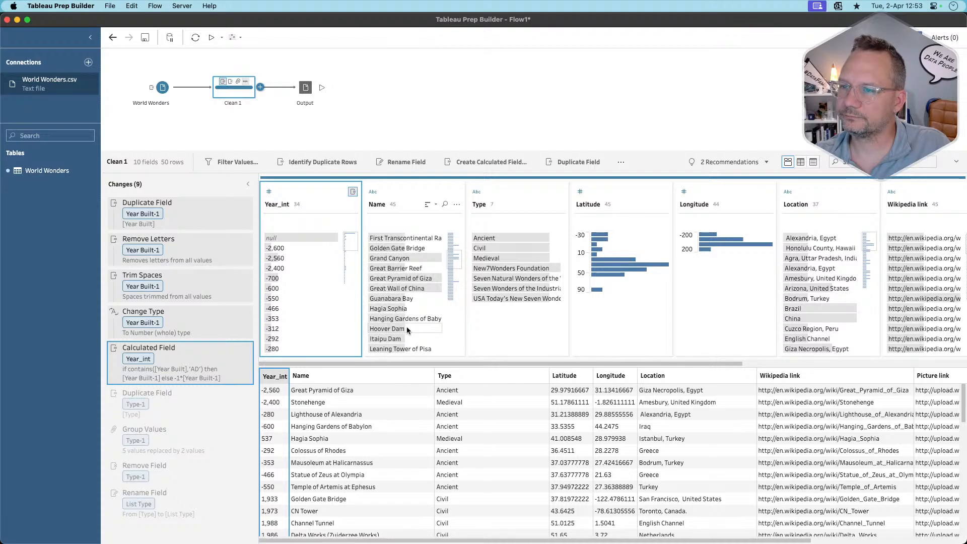
scroll(407, 328, down, 4)
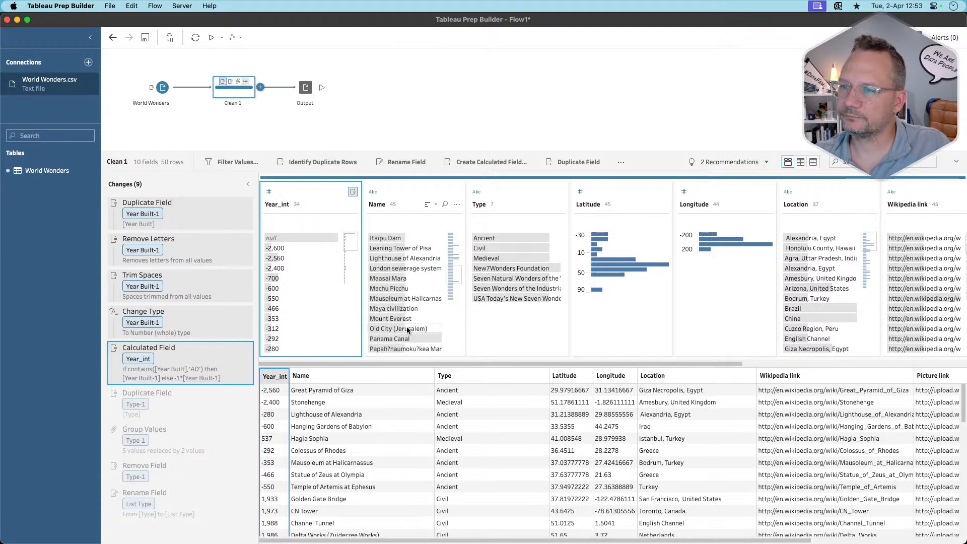
scroll(407, 328, up, 3)
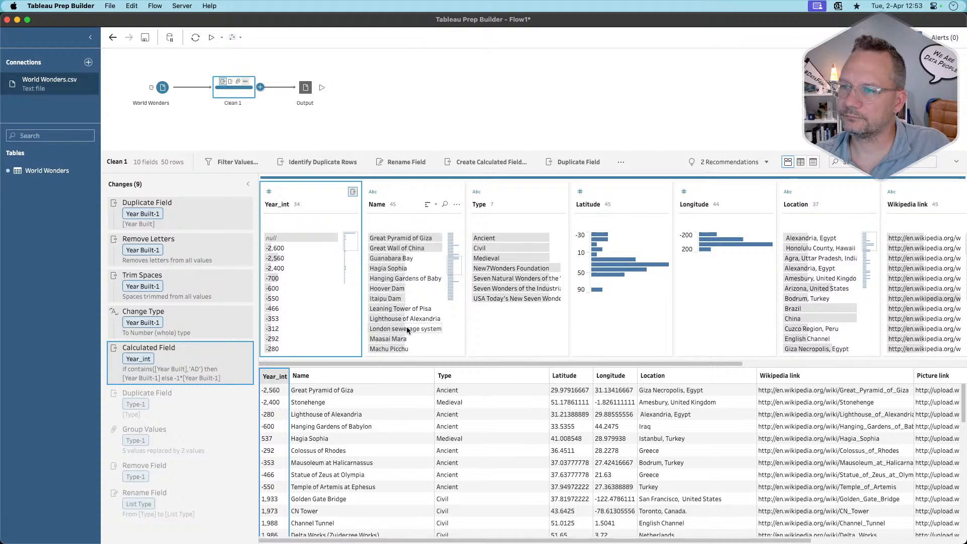
scroll(407, 330, up, 3)
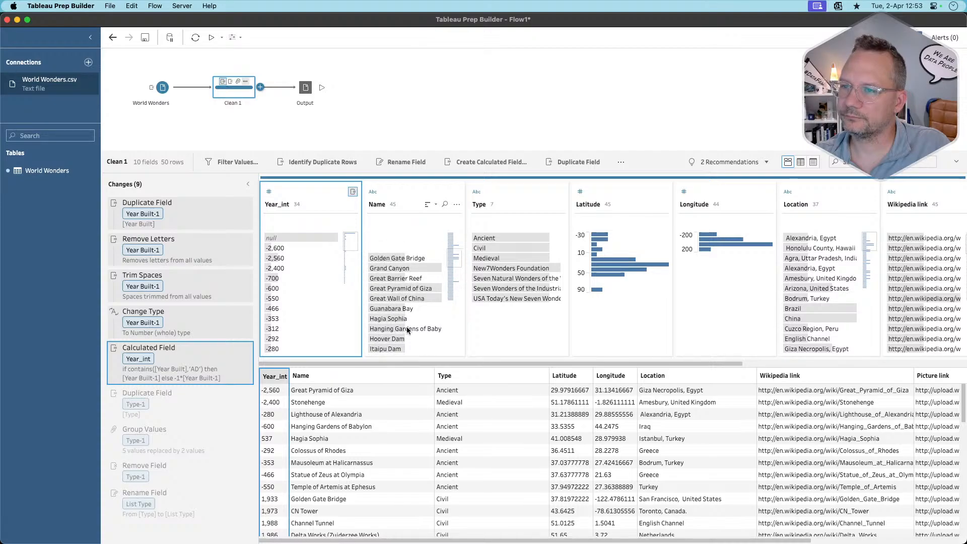
scroll(407, 331, up, 1)
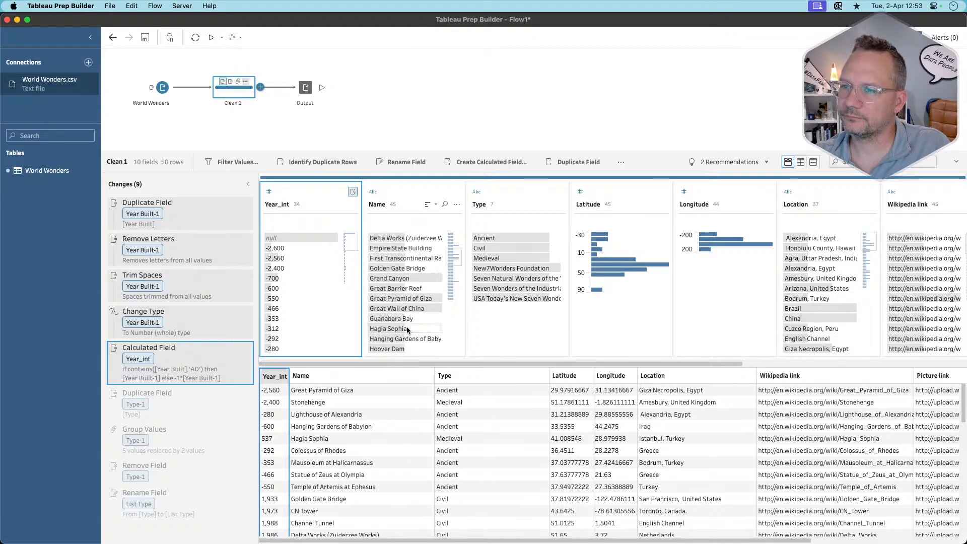
Isolate the First Transcontinental Railroad row in Clean 1, compare its coordinates with the mark's data in Tableau, and close the data window
click(405, 258)
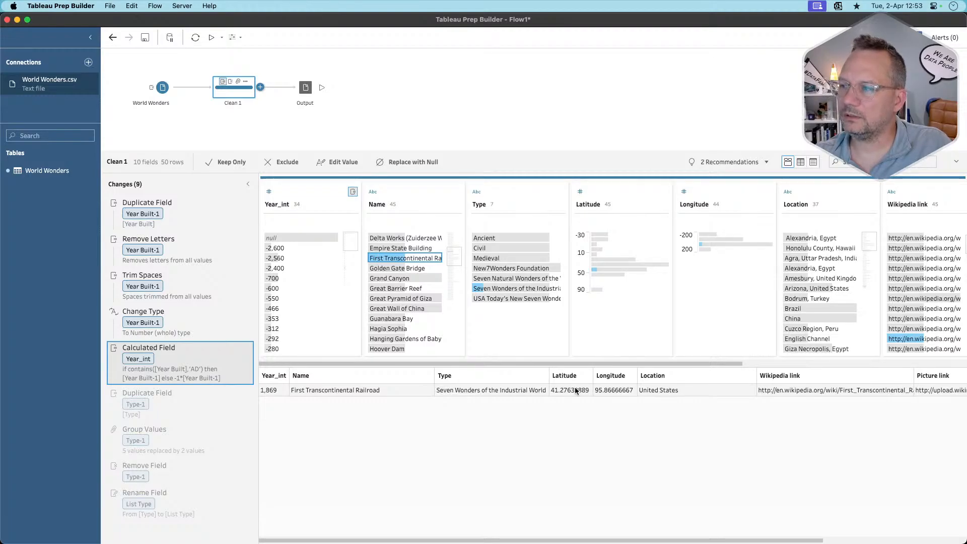
key(super+Tab)
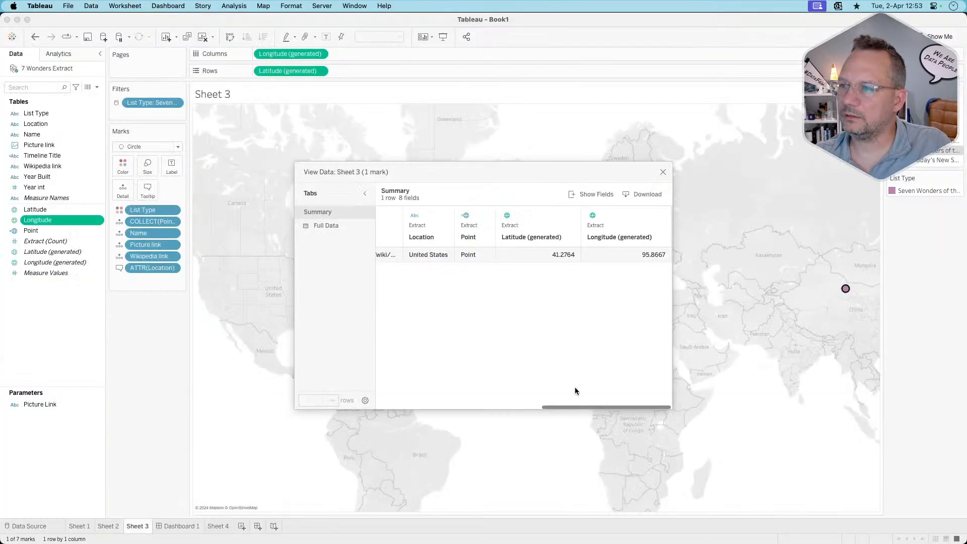
click(664, 174)
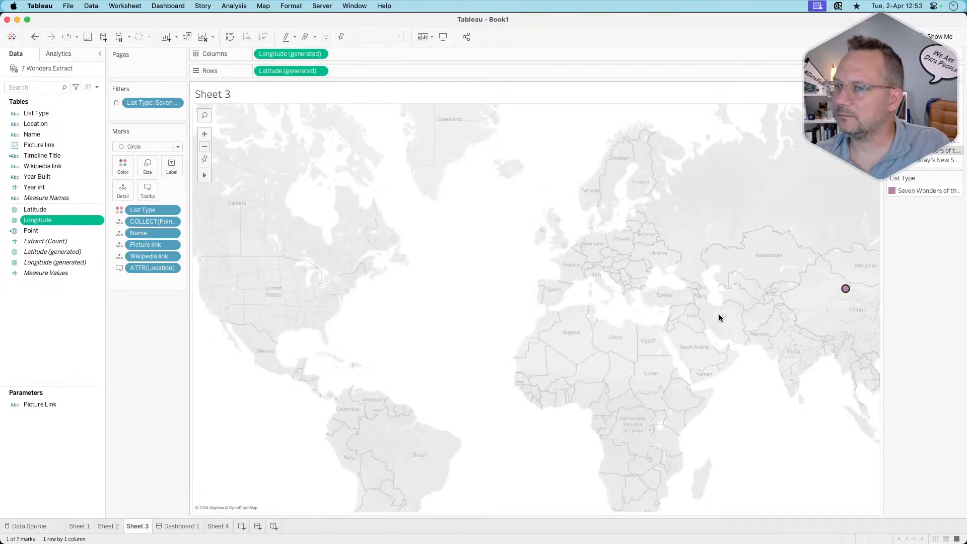
View the full data of the Hoover Dam mark on the Sheet 3 map to check its latitude and longitude, and close it
mouse_move(227, 309)
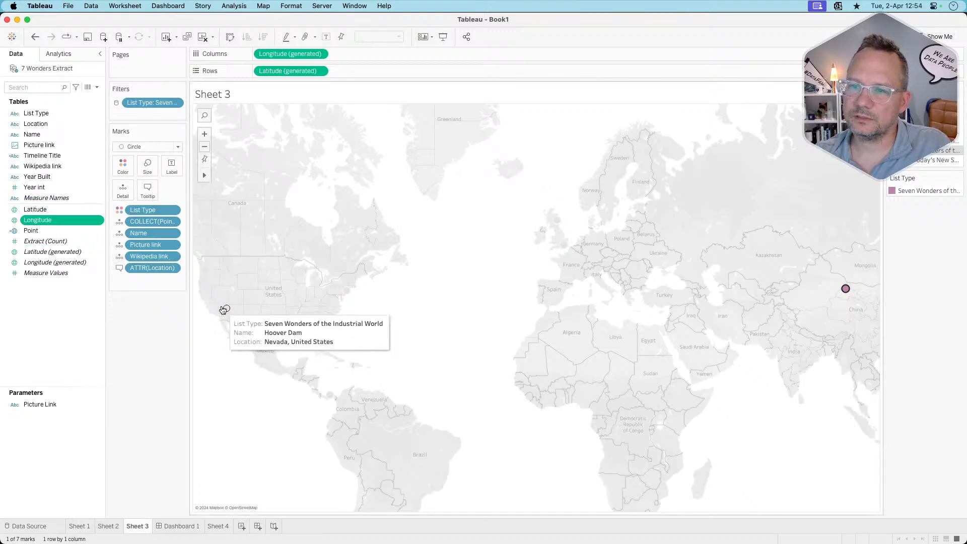
click(388, 313)
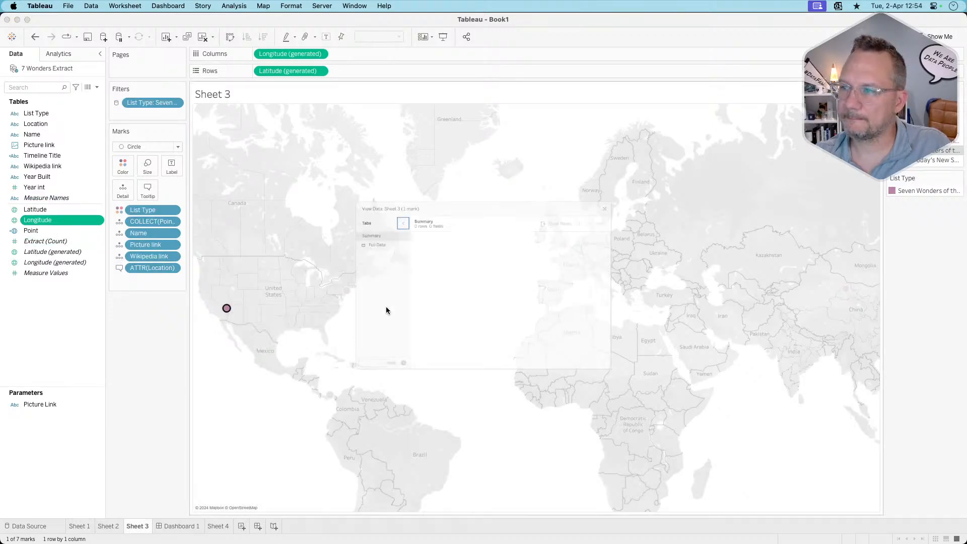
click(326, 225)
scroll(500, 318, right, 5)
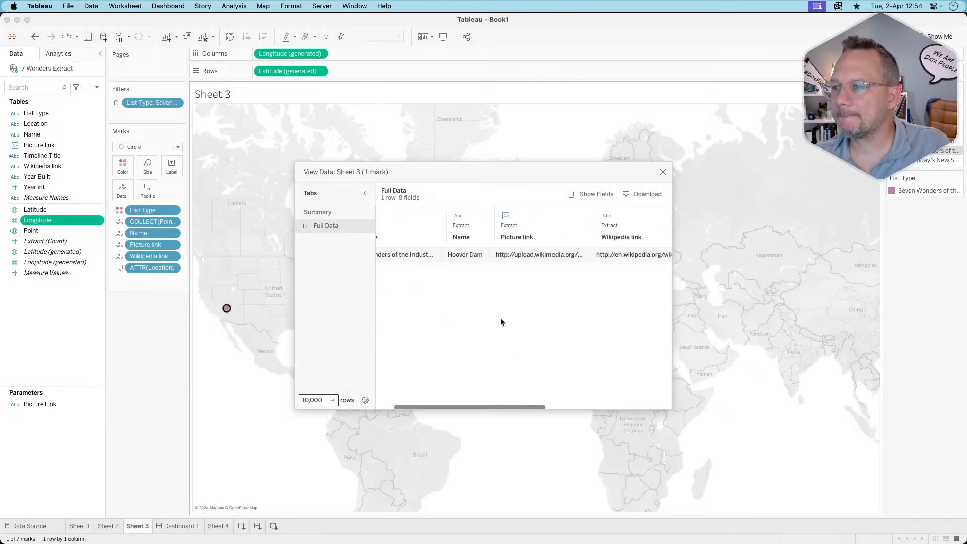
scroll(501, 322, right, 3)
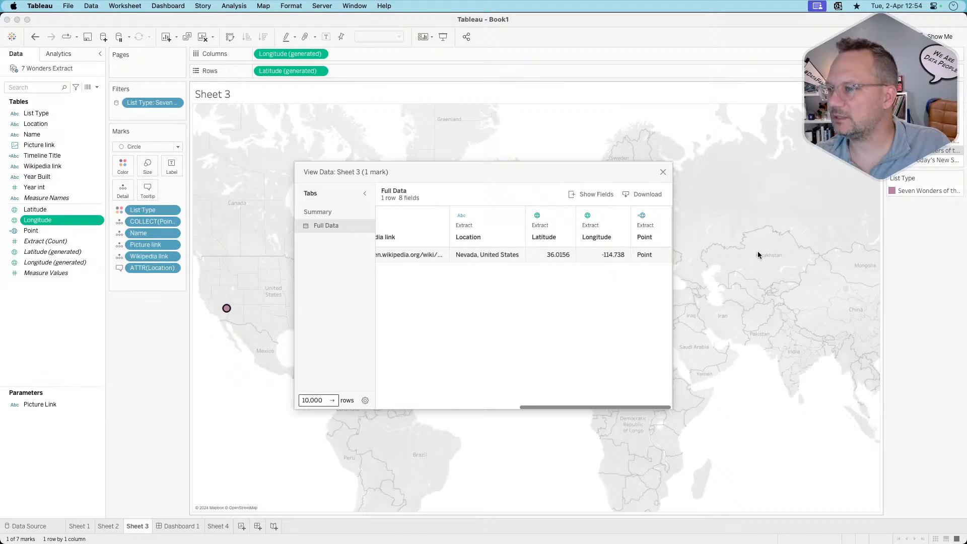
click(663, 172)
Recheck the First Transcontinental Railroad mark's generated longitude in its summary data, close the data window and clear the mark selection
mouse_move(846, 289)
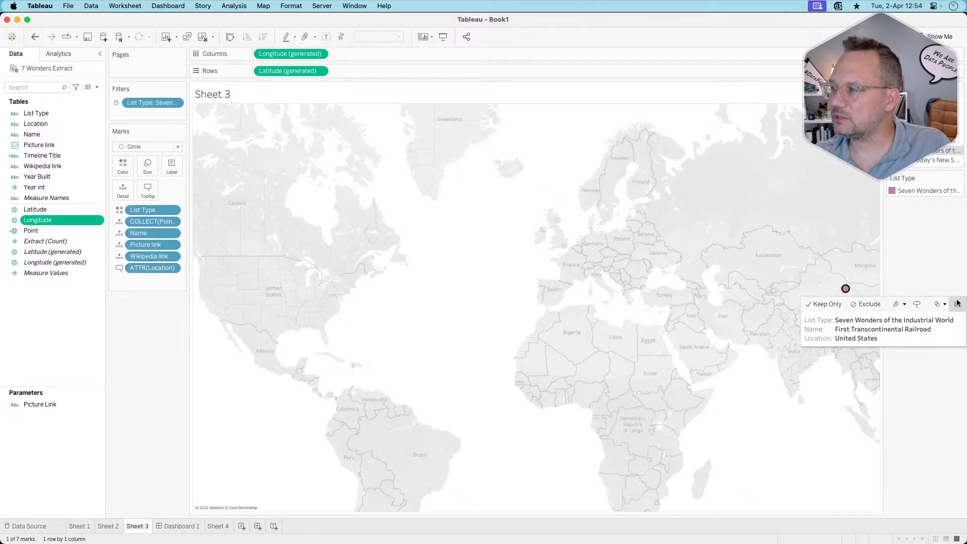
click(957, 304)
click(595, 195)
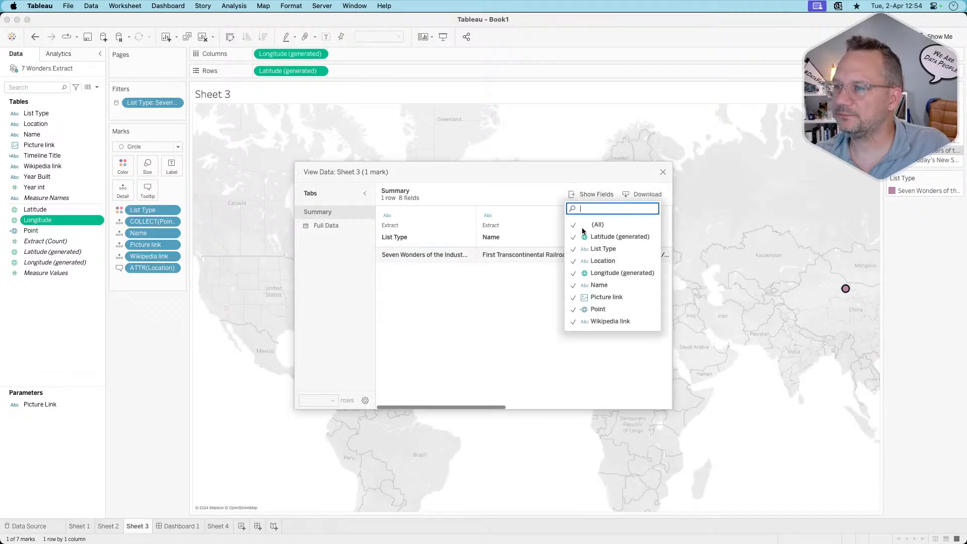
click(546, 279)
scroll(546, 278, right, 5)
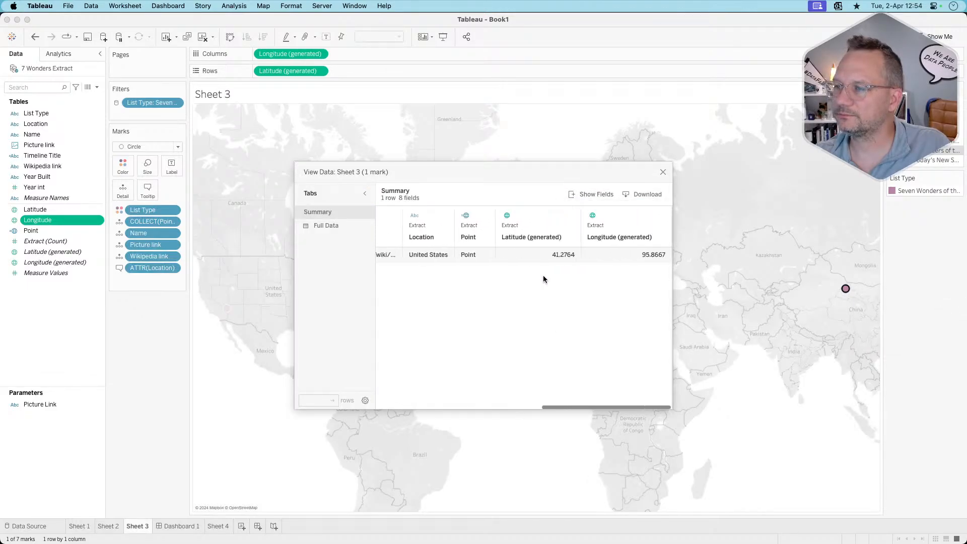
click(643, 254)
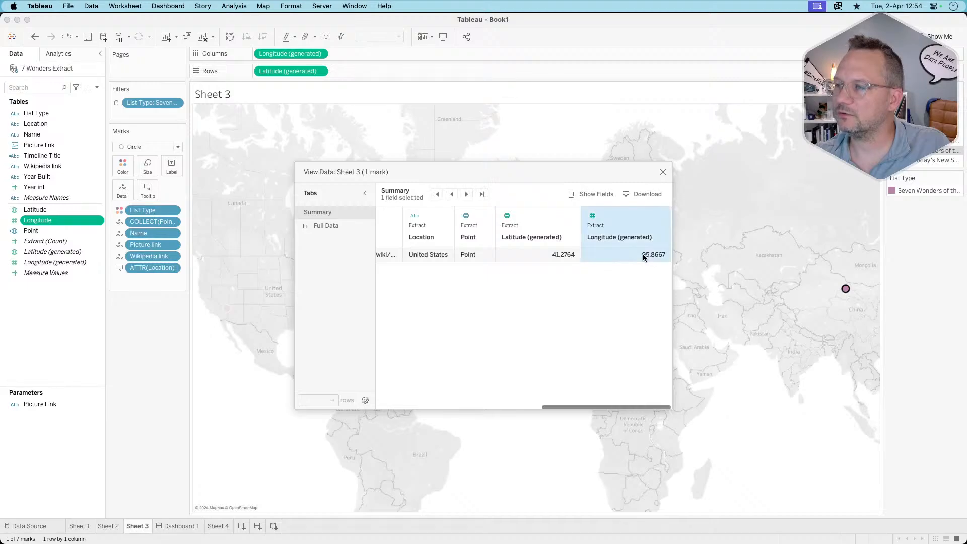
click(662, 172)
click(199, 307)
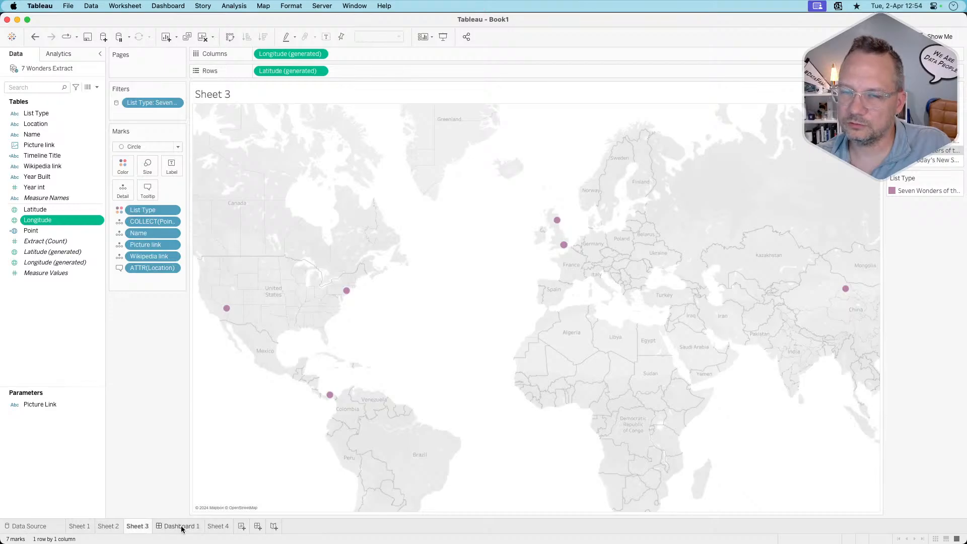
Switch to Tableau Prep Builder and set the Longitude field profile in Clean 1 to the Detail view
key(super+Tab)
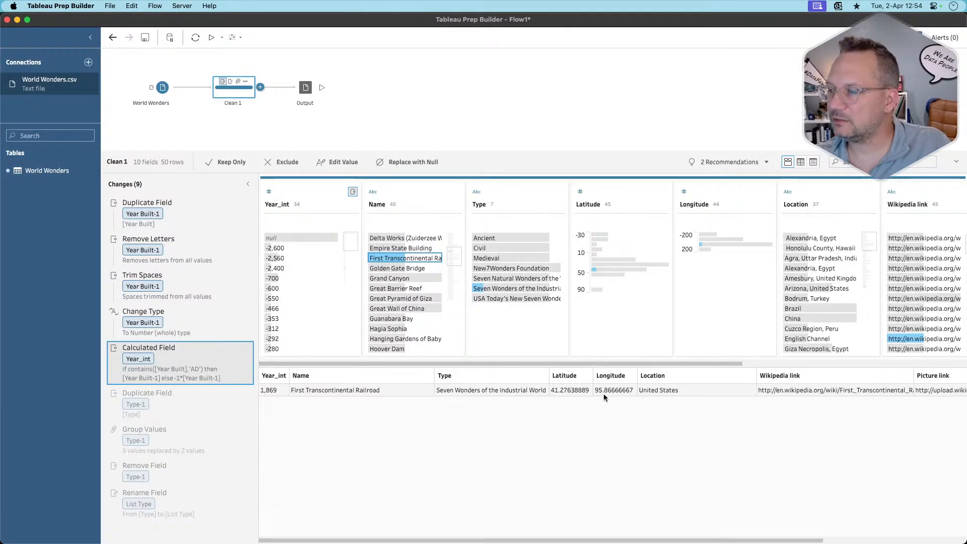
scroll(687, 310, right, 10)
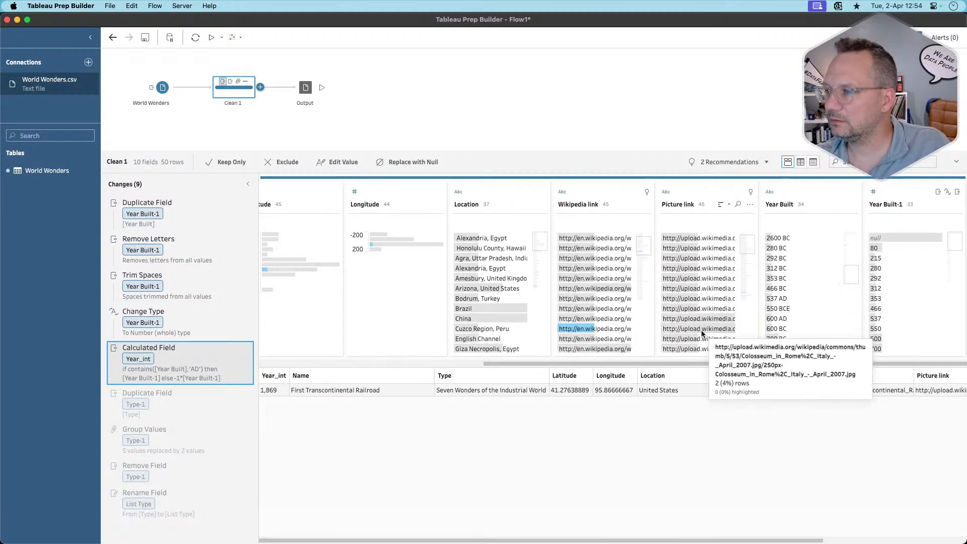
scroll(526, 312, left, 5)
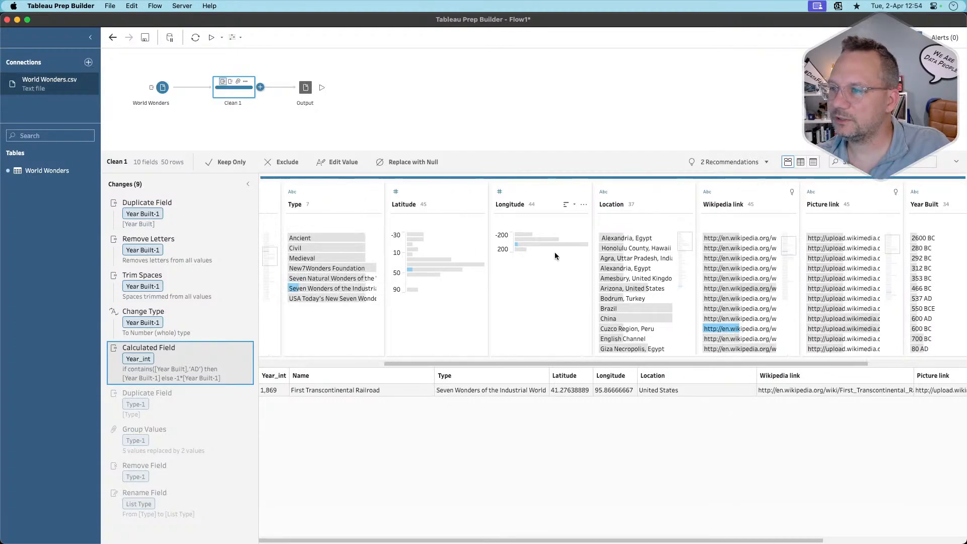
click(583, 205)
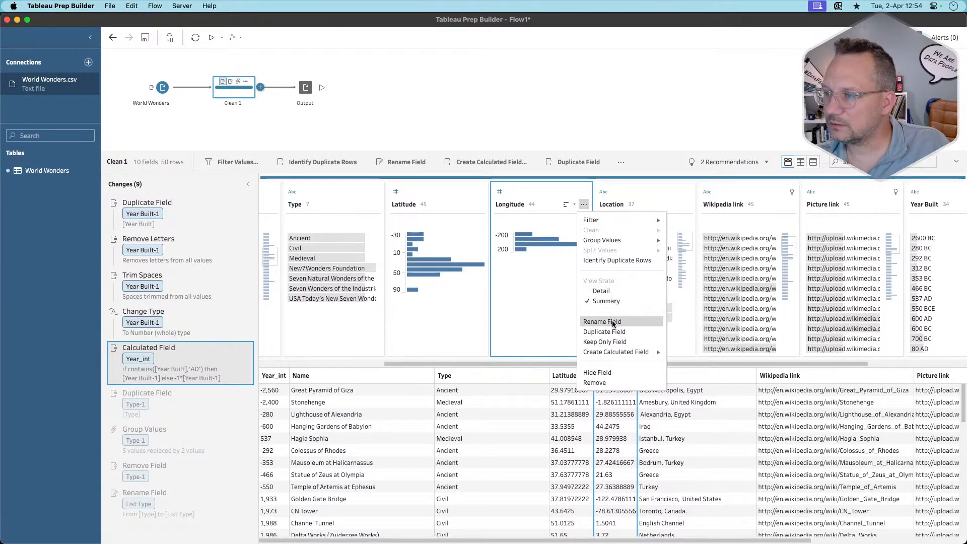
click(613, 292)
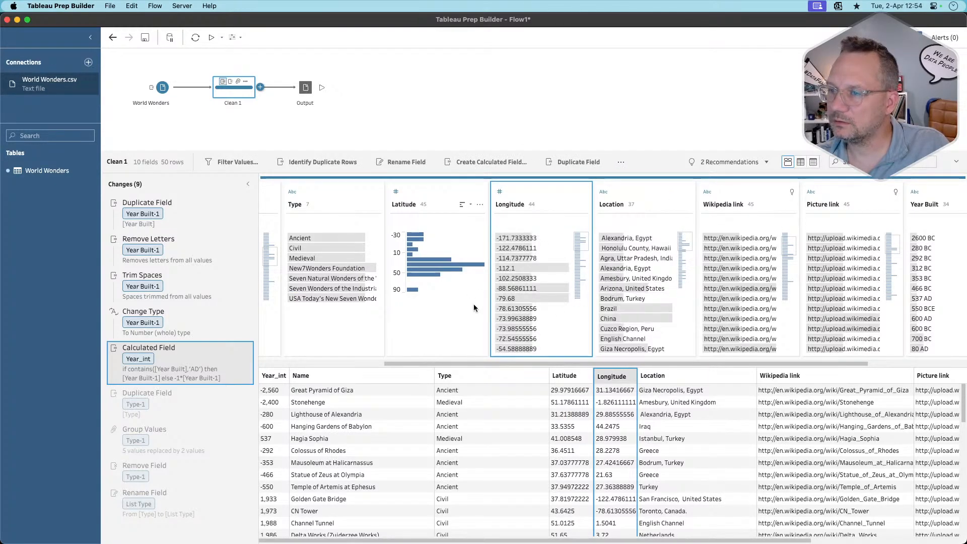
Isolate the First Transcontinental Railroad row in Clean 1 and edit its Longitude value to -95.86666667
scroll(428, 318, left, 5)
scroll(428, 318, up, 1)
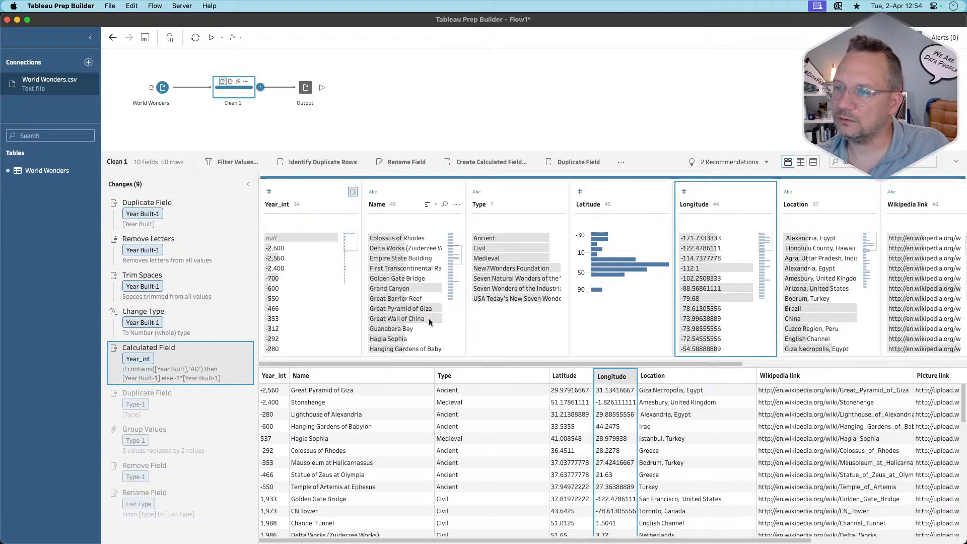
click(421, 269)
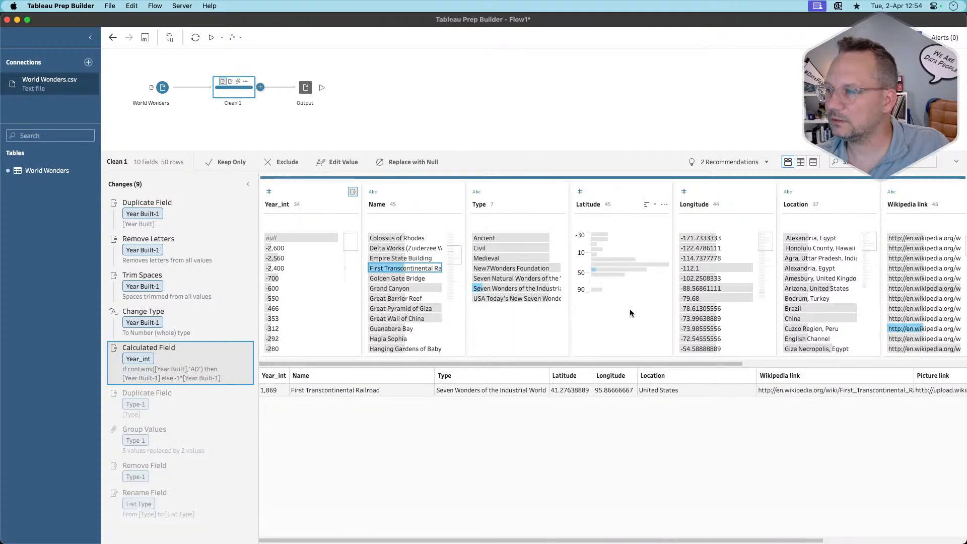
scroll(715, 312, down, 5)
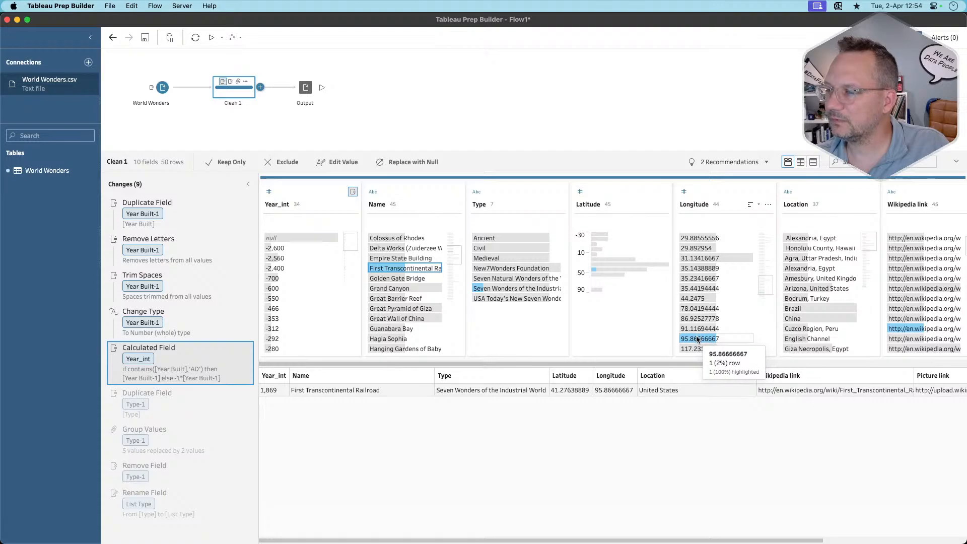
right_click(699, 337)
click(712, 373)
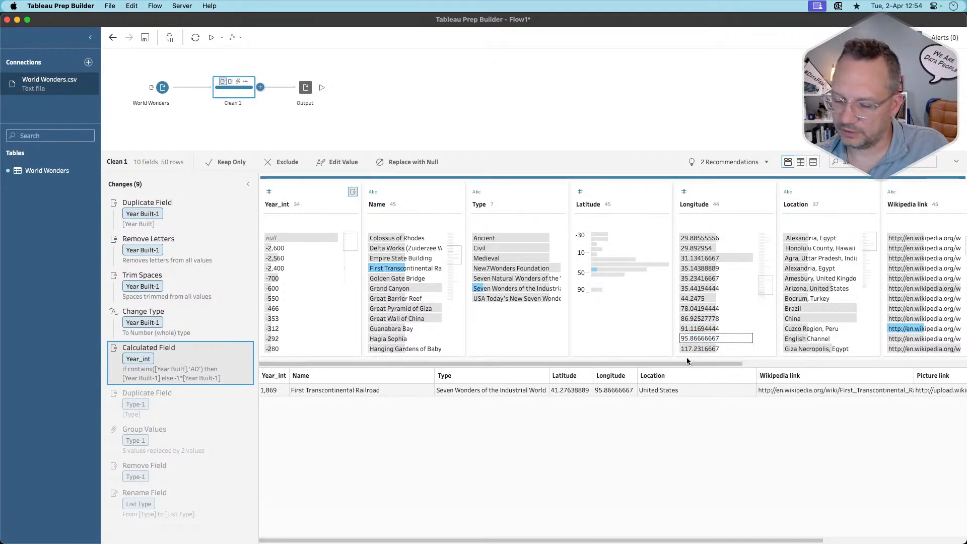
text(-)
key(Return)
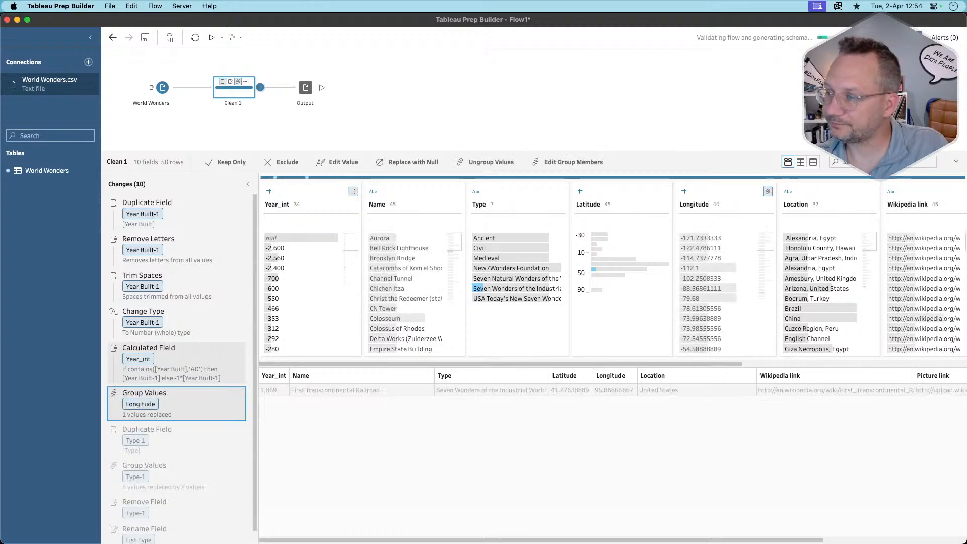
Run the flow's Output step and replace the existing 7 Wonders.hyper file
click(386, 113)
click(322, 89)
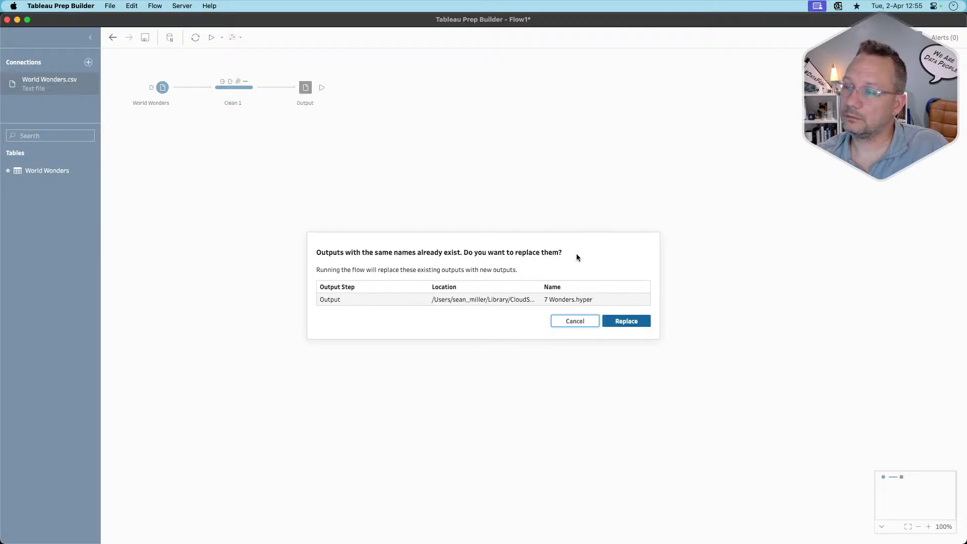
click(627, 321)
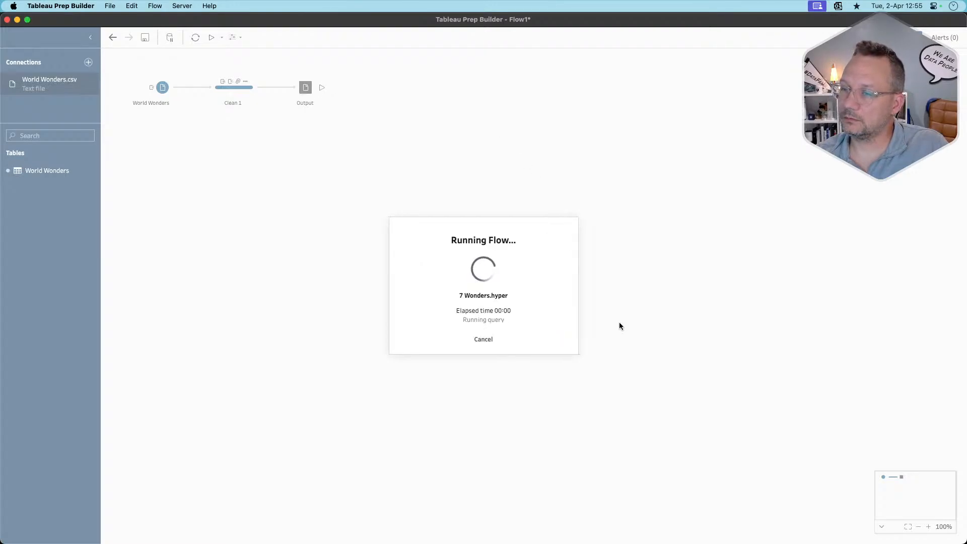
Switch to Tableau, fully refresh the 7 Wonders Extract, and check the First Transcontinental Railroad mark's position on the Sheet 3 map
key(super+Tab)
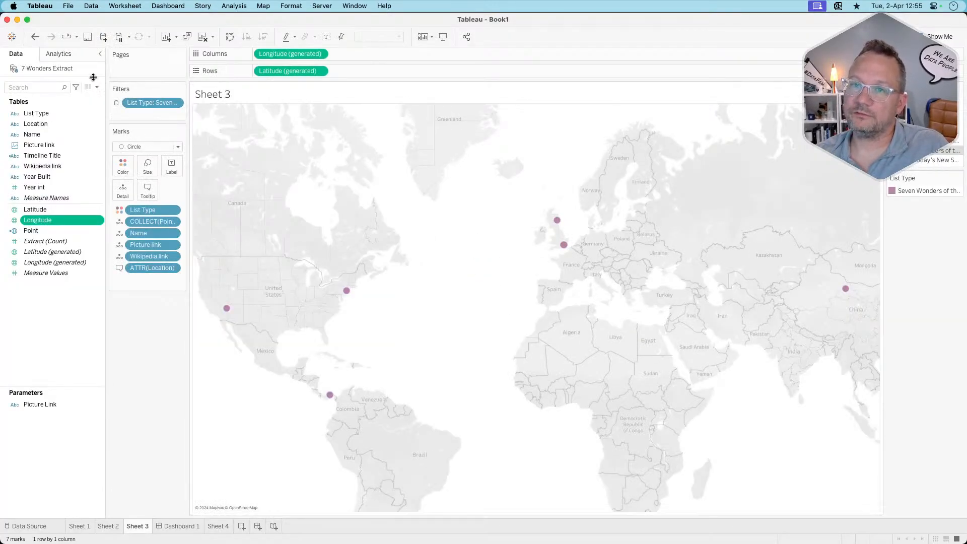
right_click(65, 69)
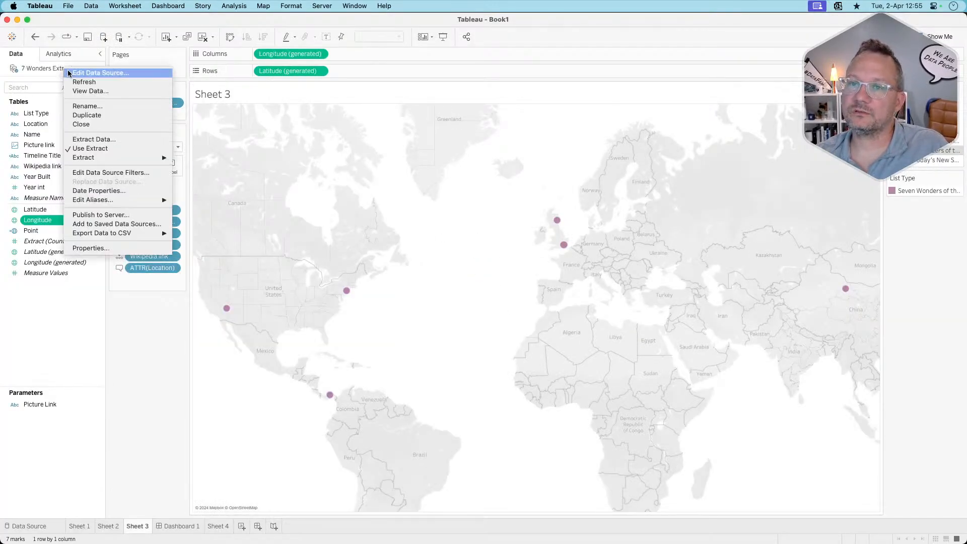
click(99, 82)
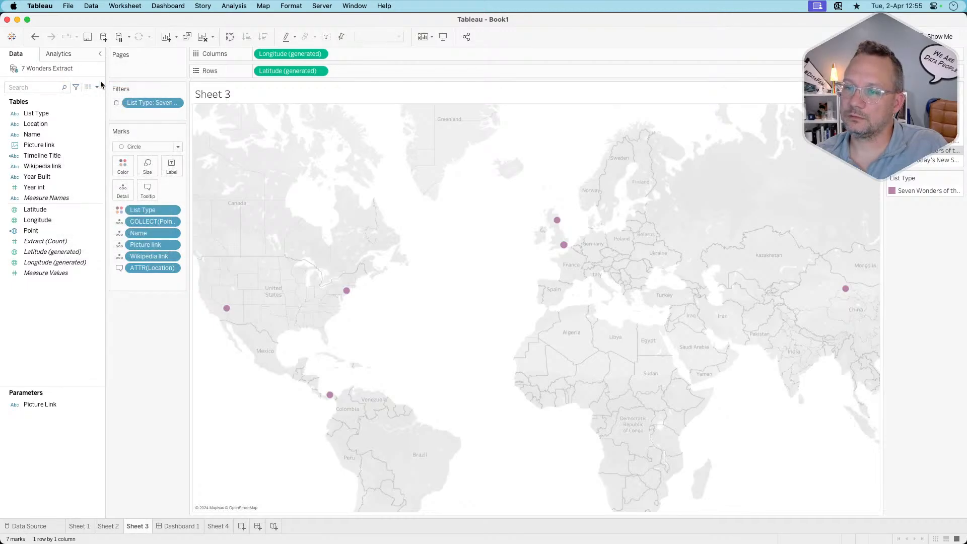
right_click(69, 73)
mouse_move(95, 162)
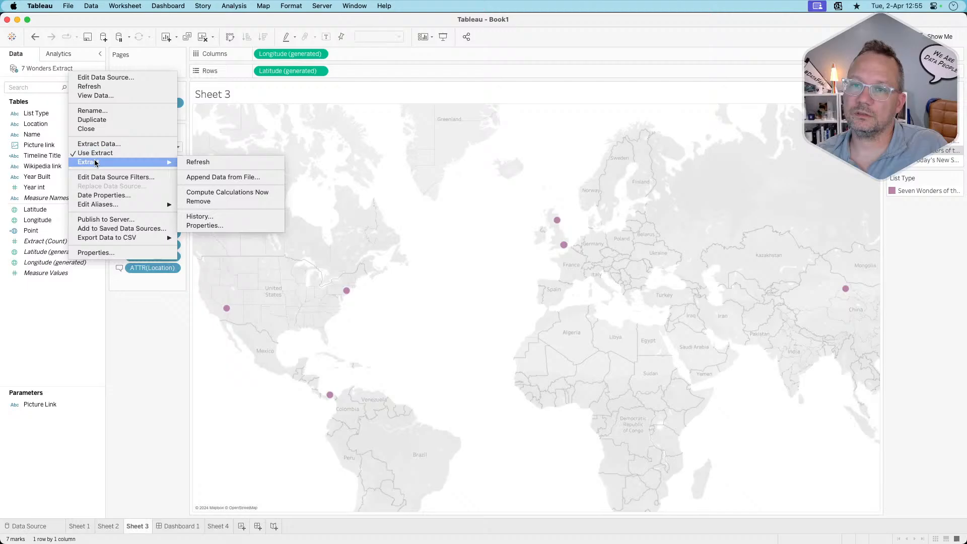
click(215, 164)
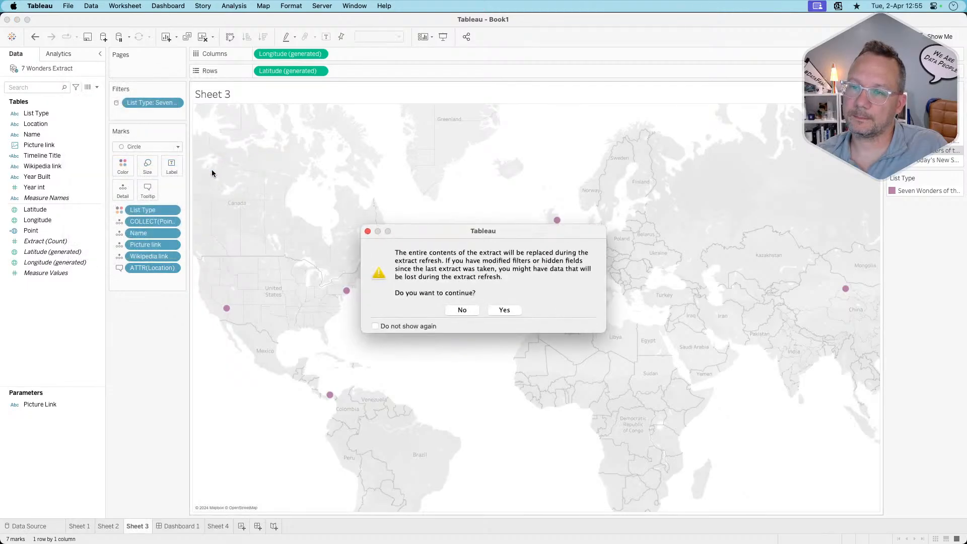
click(504, 310)
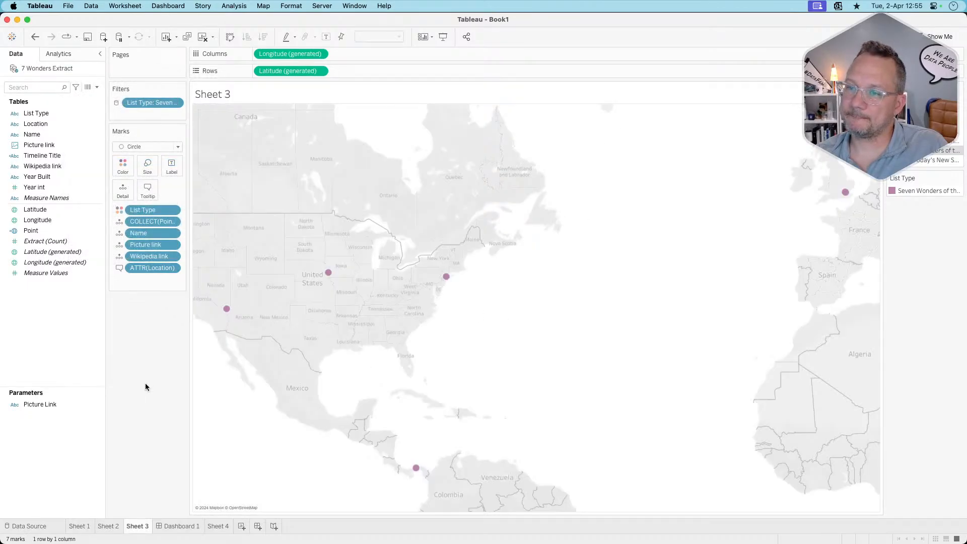
mouse_move(328, 274)
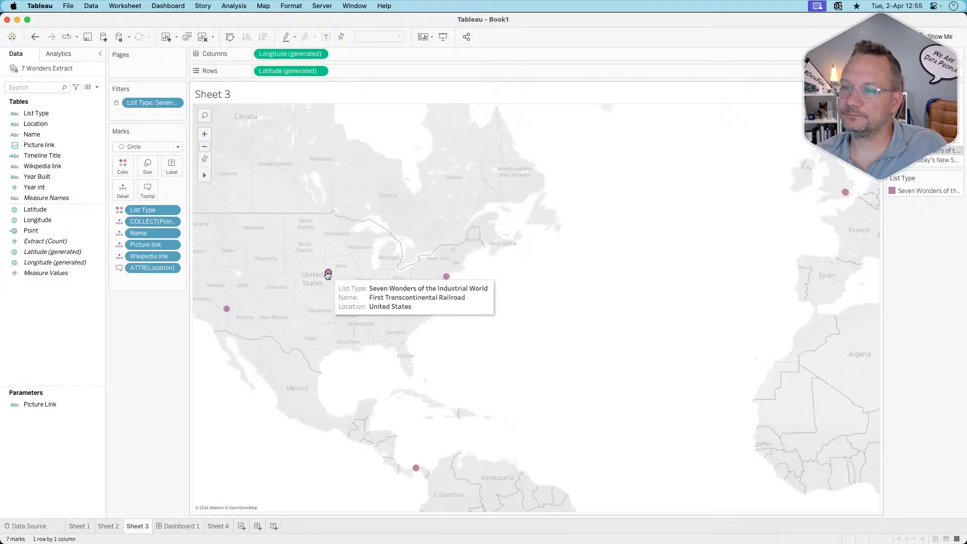
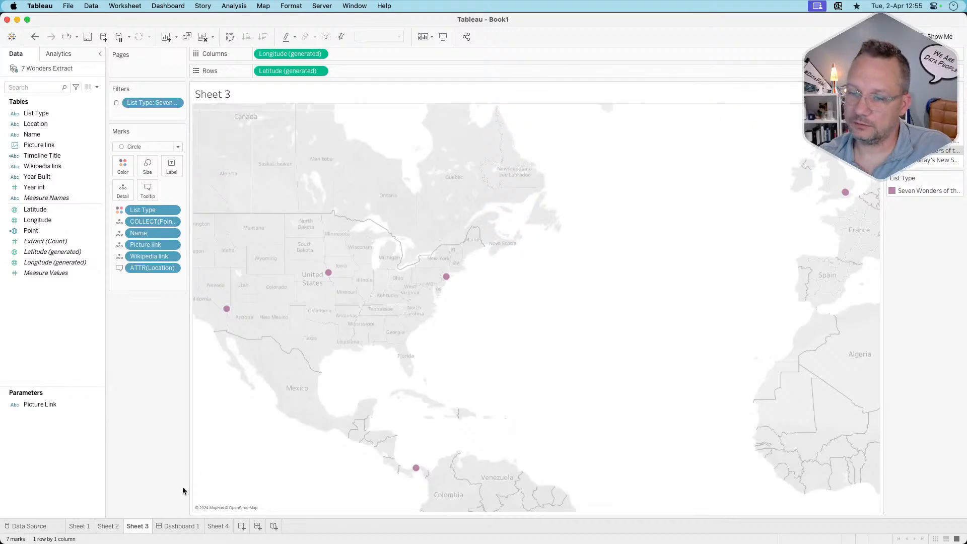
Widen the List Type filter on Dashboard 1 to fit its full option names, leaving the timeline beside it about 925 px wide
click(188, 527)
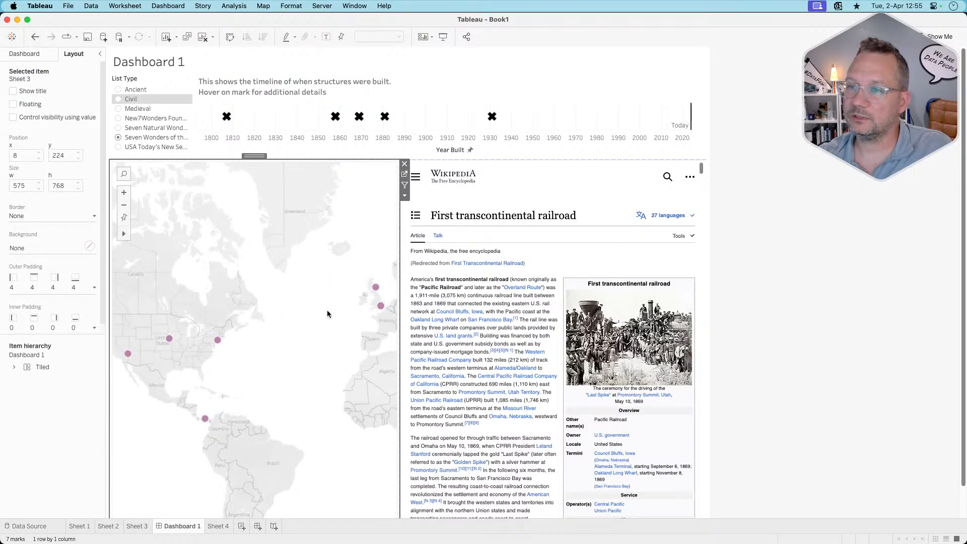
drag(197, 138, 239, 141)
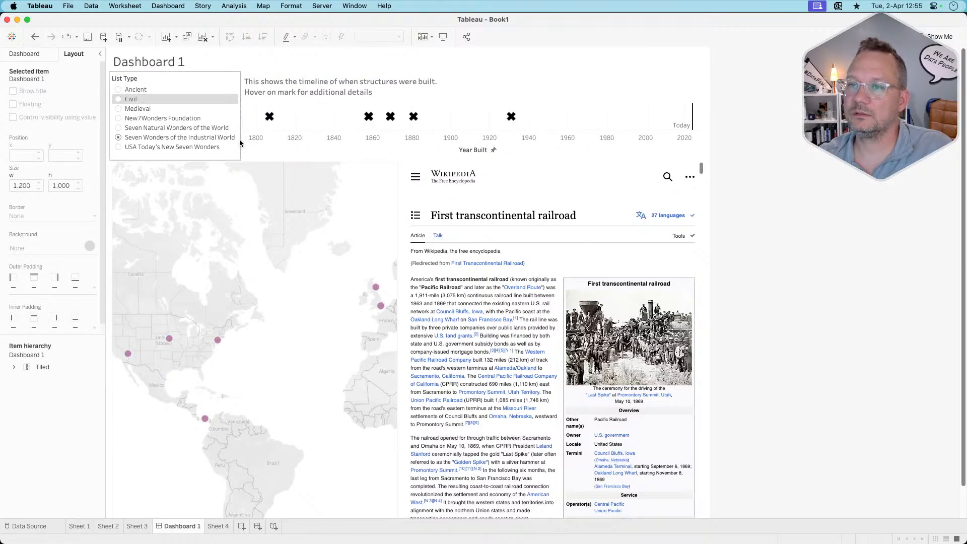
click(242, 144)
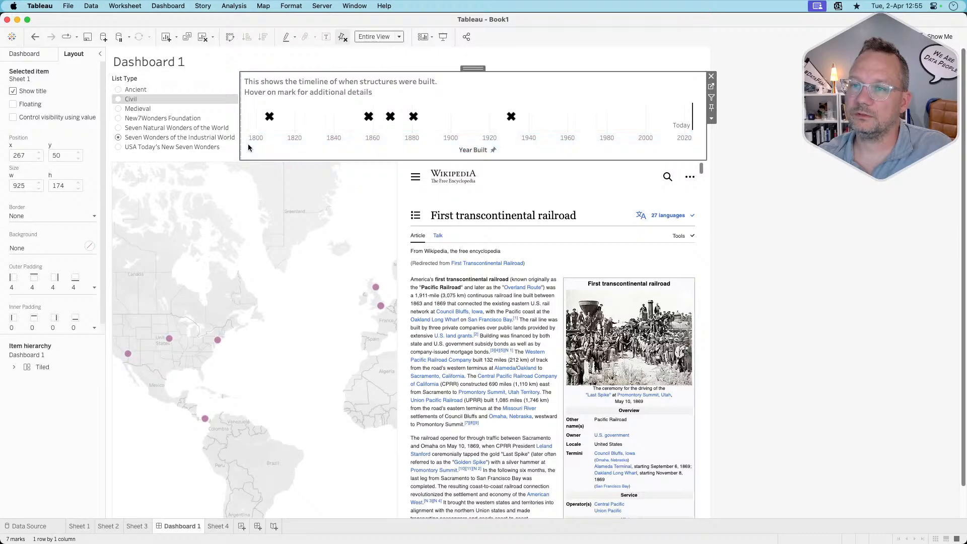
Widen the List Type filter to about 280 px and try its Civil and Ancient options, leaving Ancient selected
drag(240, 146, 252, 142)
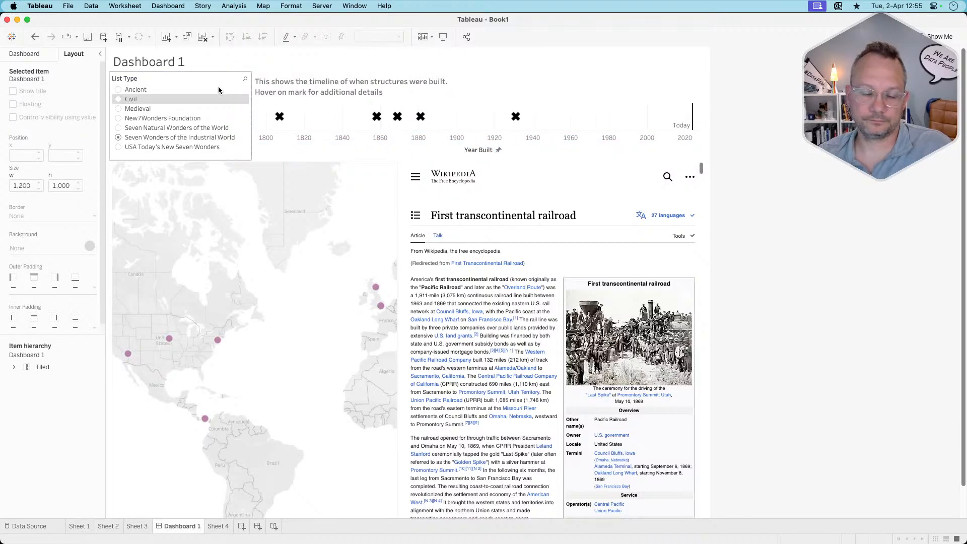
click(196, 84)
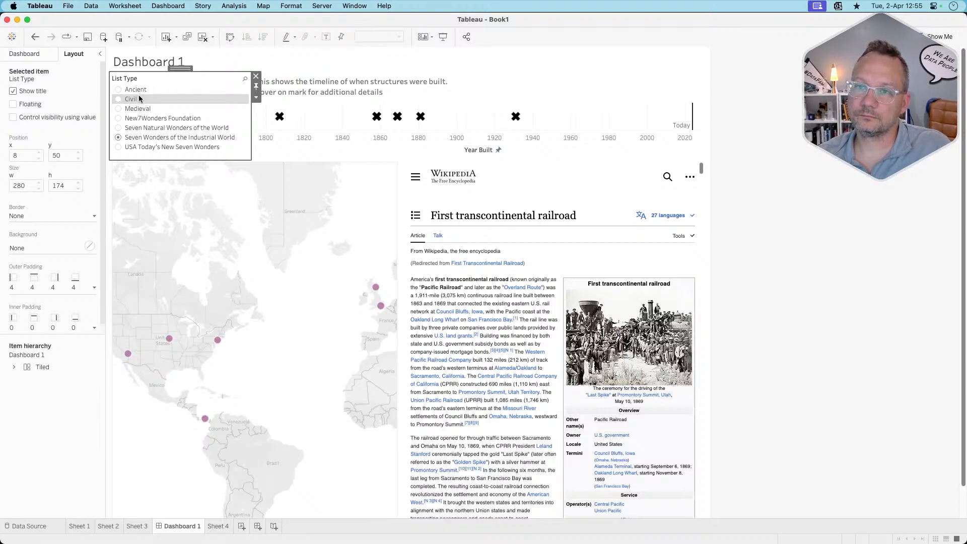
click(118, 99)
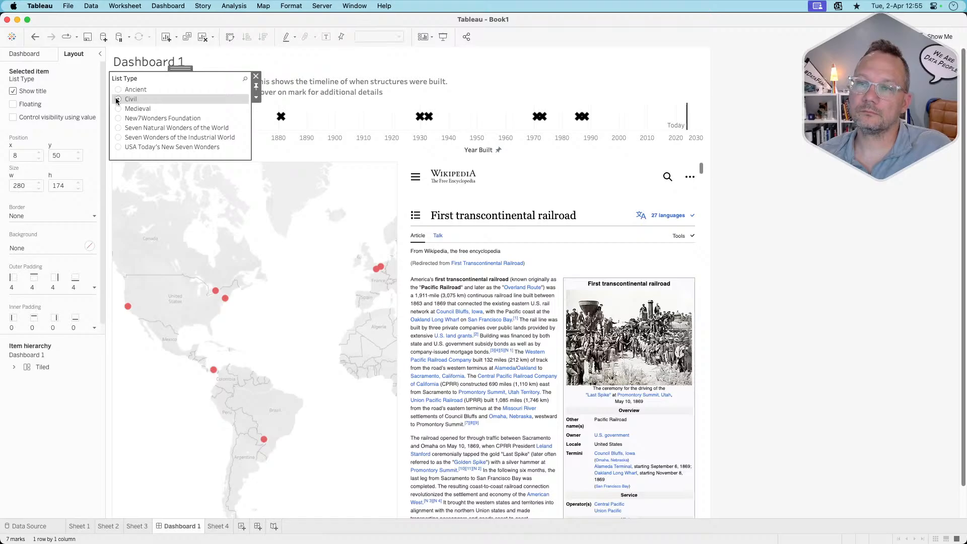
click(256, 97)
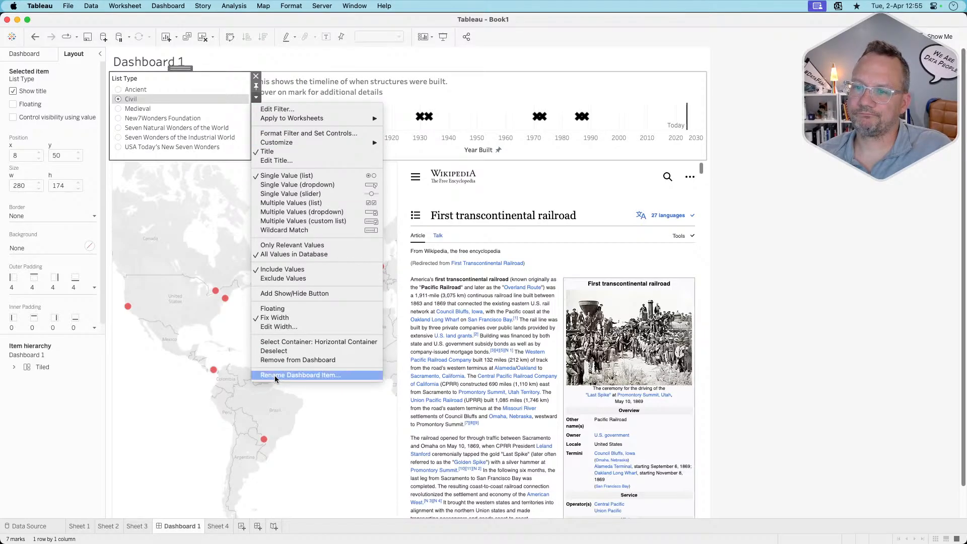
click(275, 352)
click(142, 98)
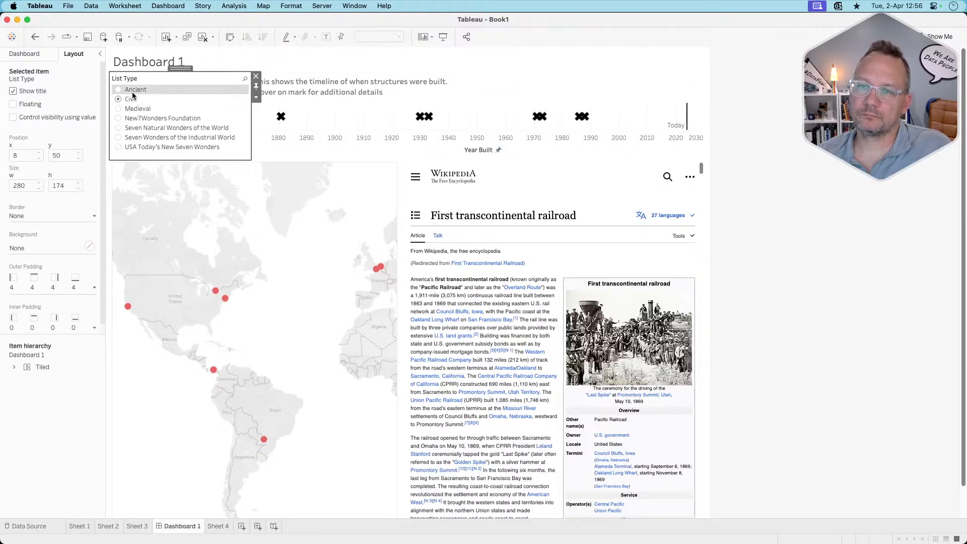
click(119, 90)
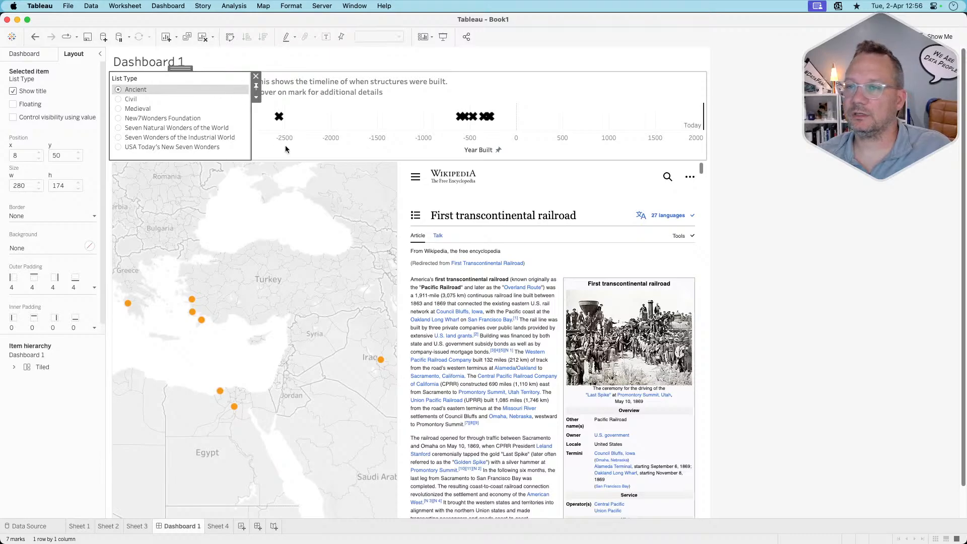
click(763, 161)
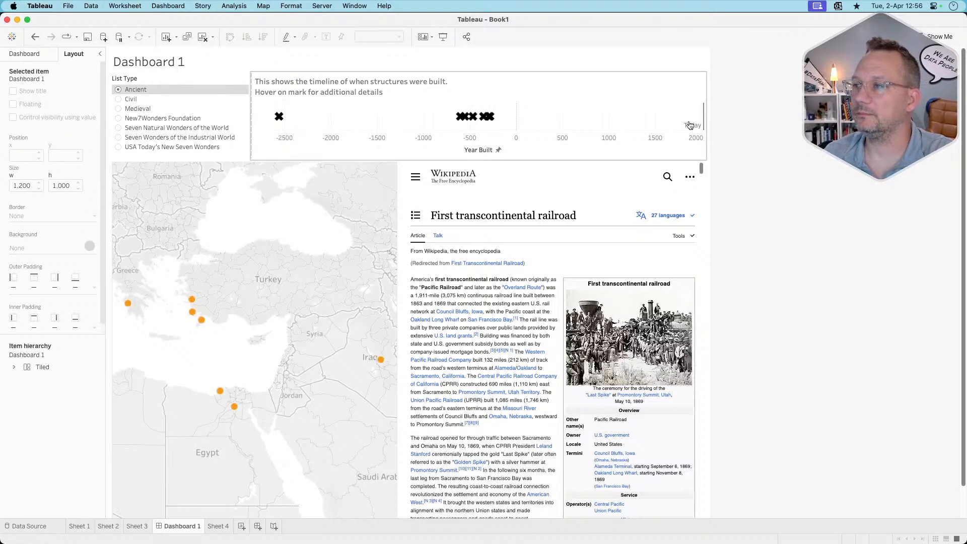
mouse_move(485, 117)
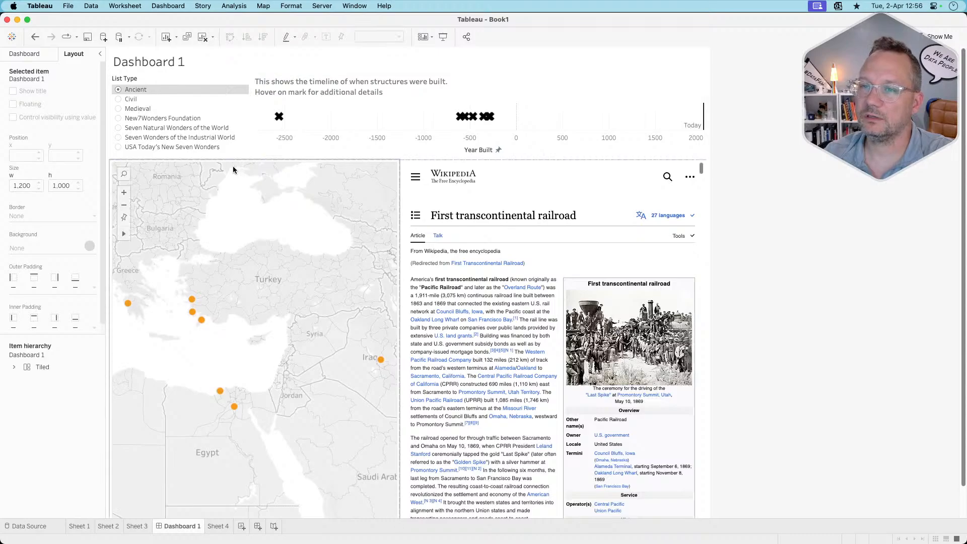
Show the title of the Sheet 3 map on Dashboard 1
click(211, 168)
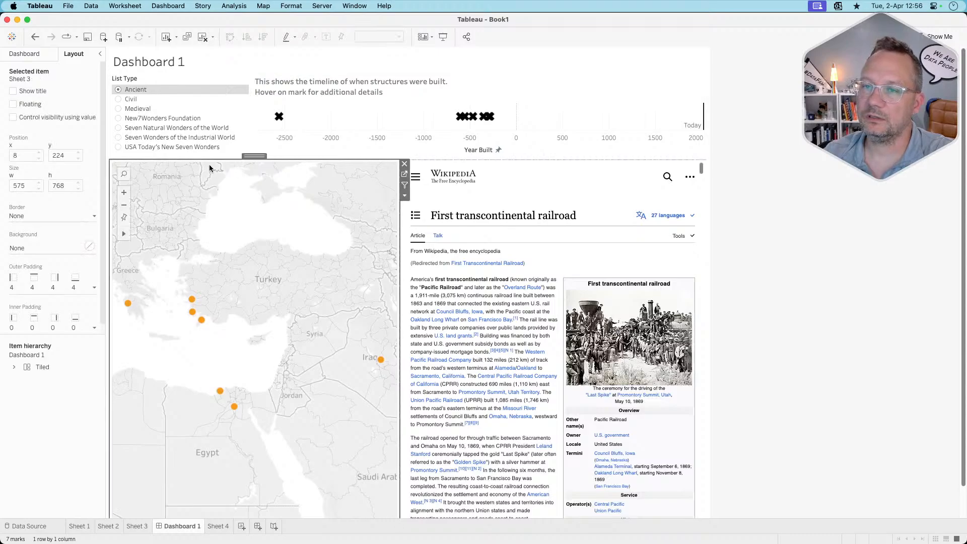
click(404, 198)
click(425, 231)
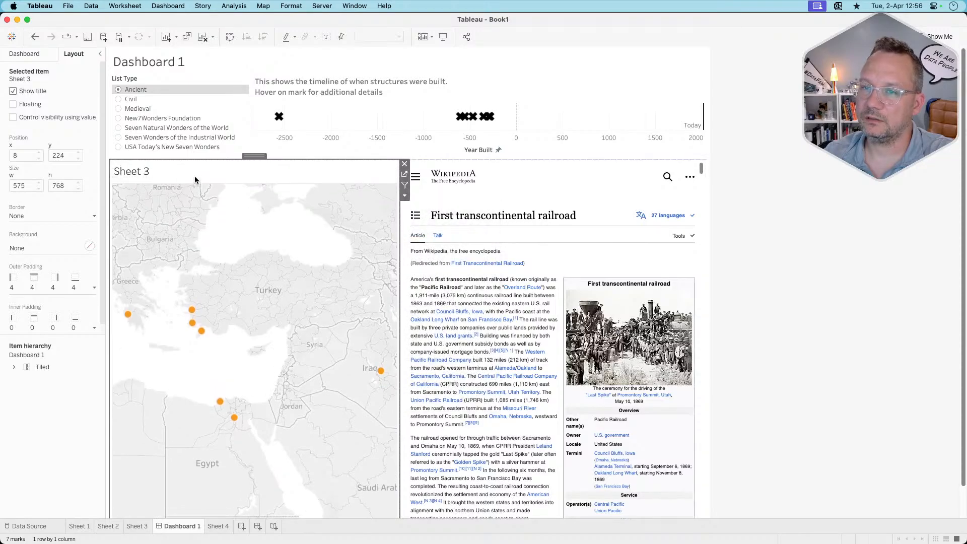
Replace the map's title with "Hover on a mark on the map to read more on Wikipedia...without leaving this dashboard!" and apply it
double_click(143, 172)
triple_click(500, 283)
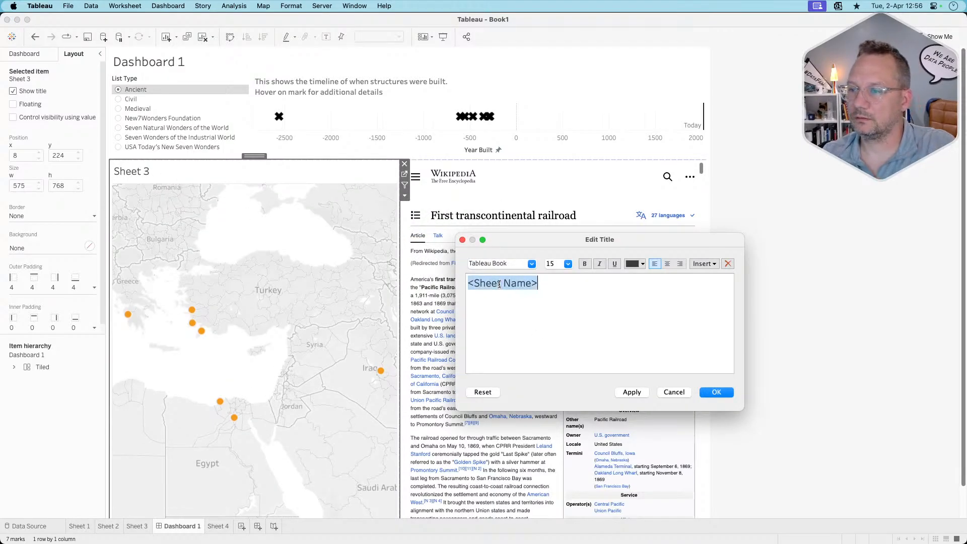
text(Hover on a )
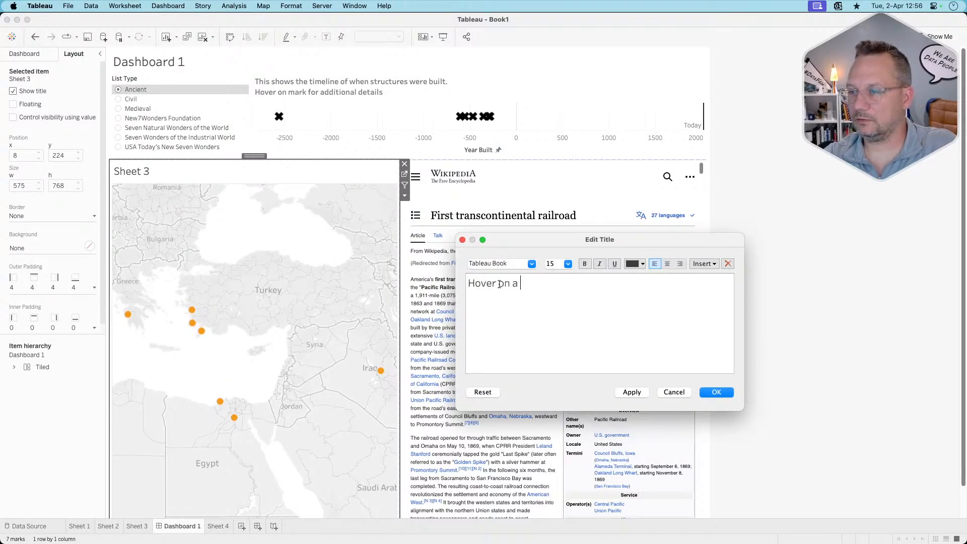
text(mark on the map)
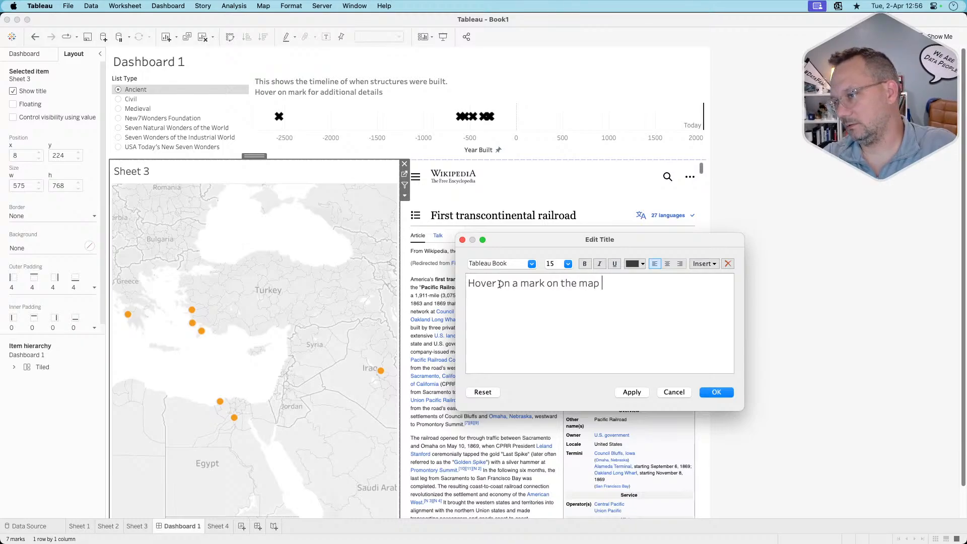
text( to read about the)
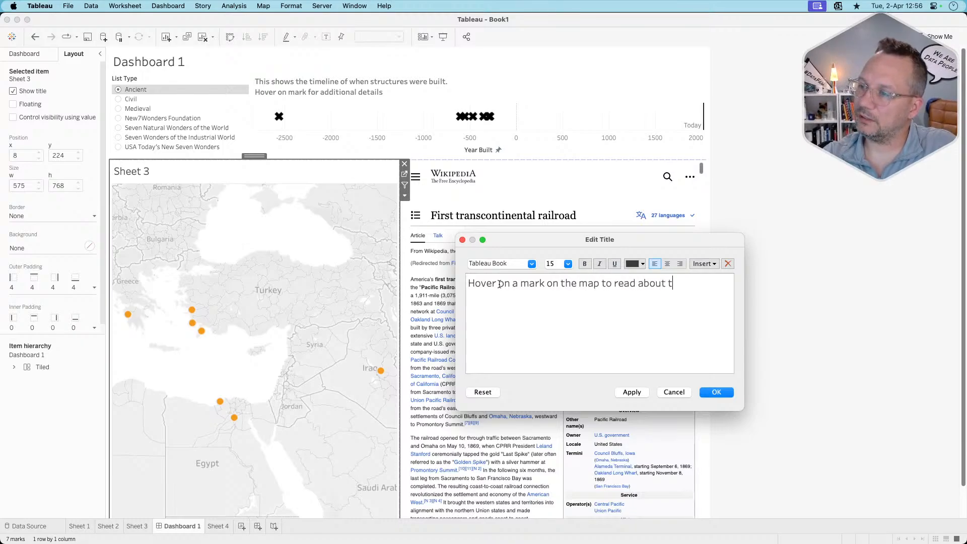
key(BackSpace)
key(BackSpace)
key(BackSpace)
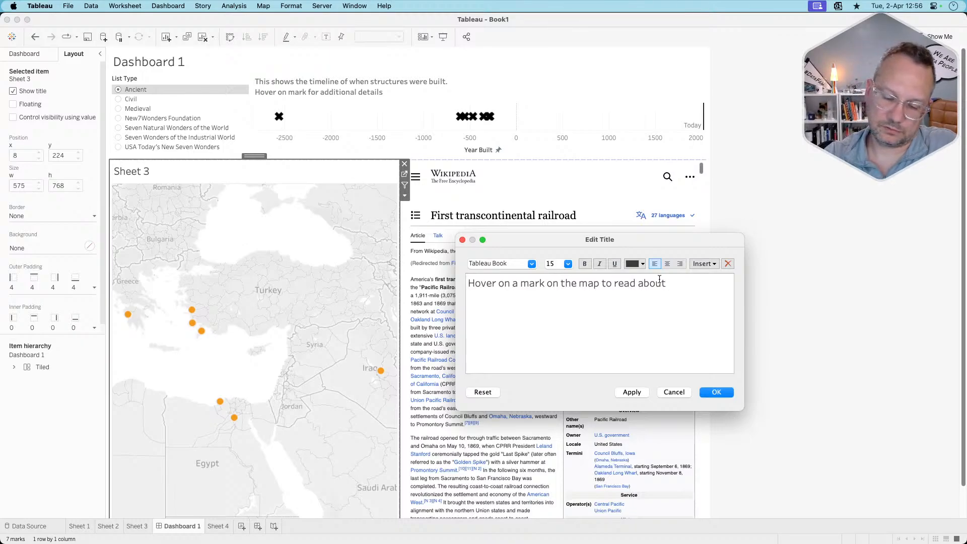
key(BackSpace)
key(BackSpace)
key(BackSpace)
key(BackSpace)
key(BackSpace)
key(BackSpace)
text(more)
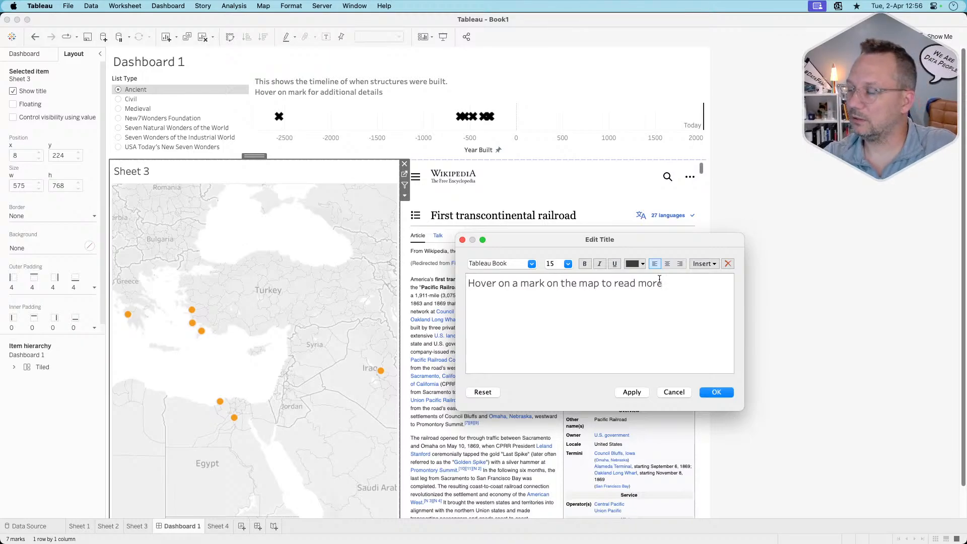
text( on Wikipedi)
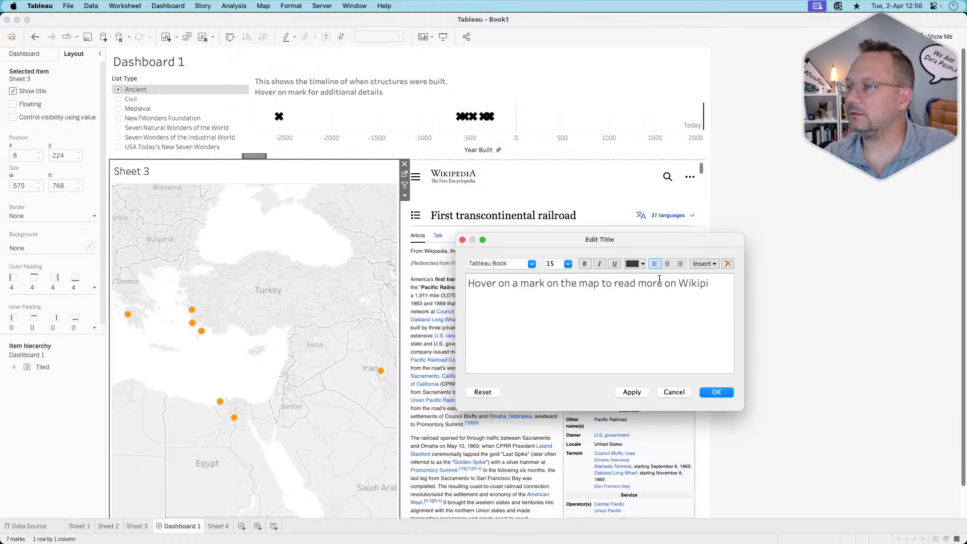
key(BackSpace)
text(edia)
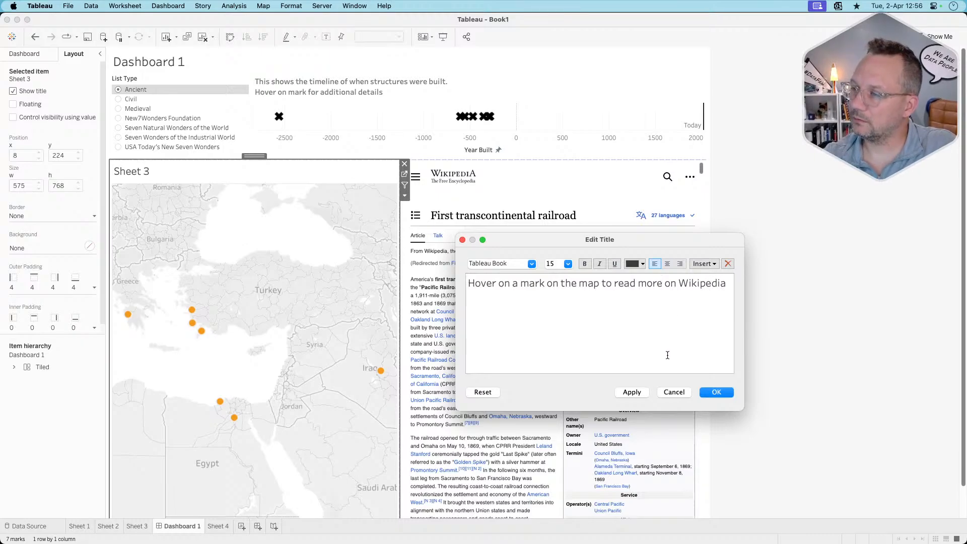
text(...)
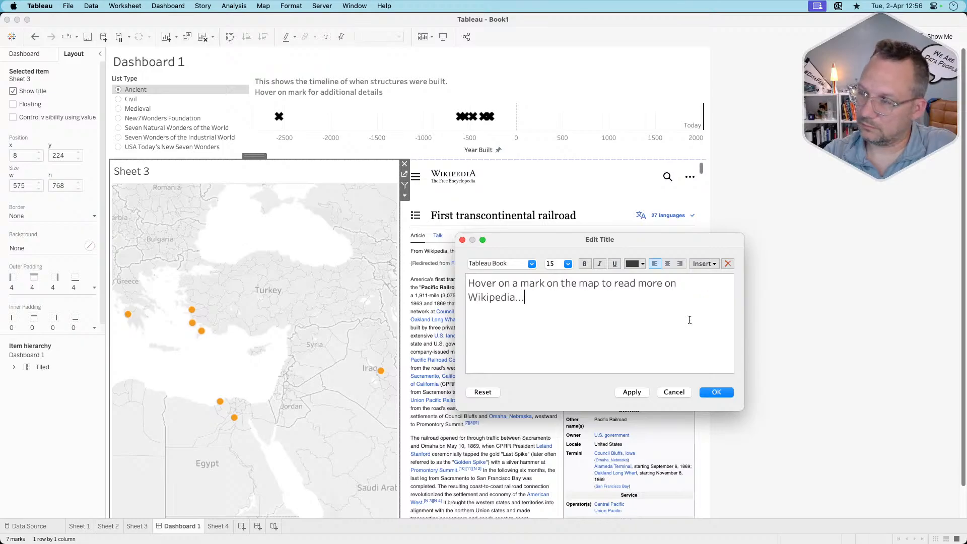
text(without)
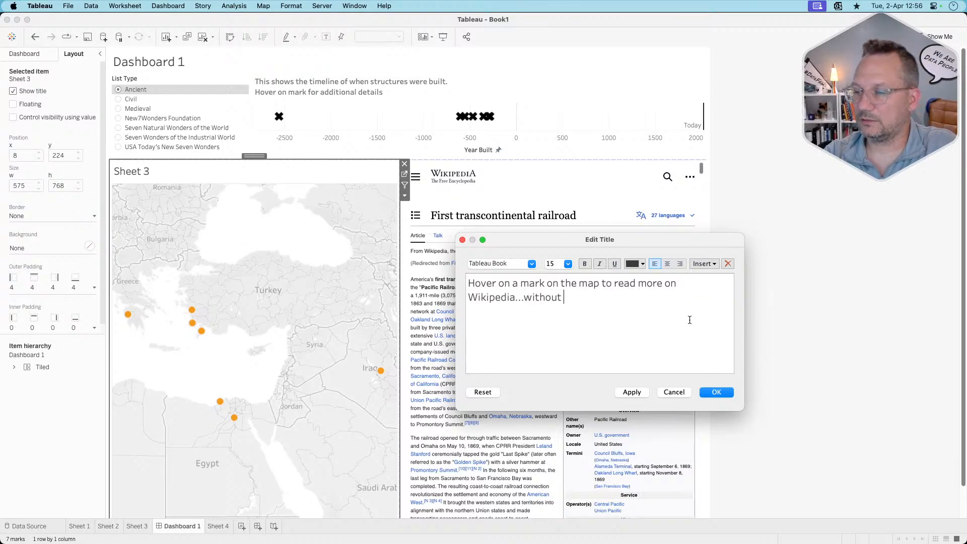
text( leaving this da)
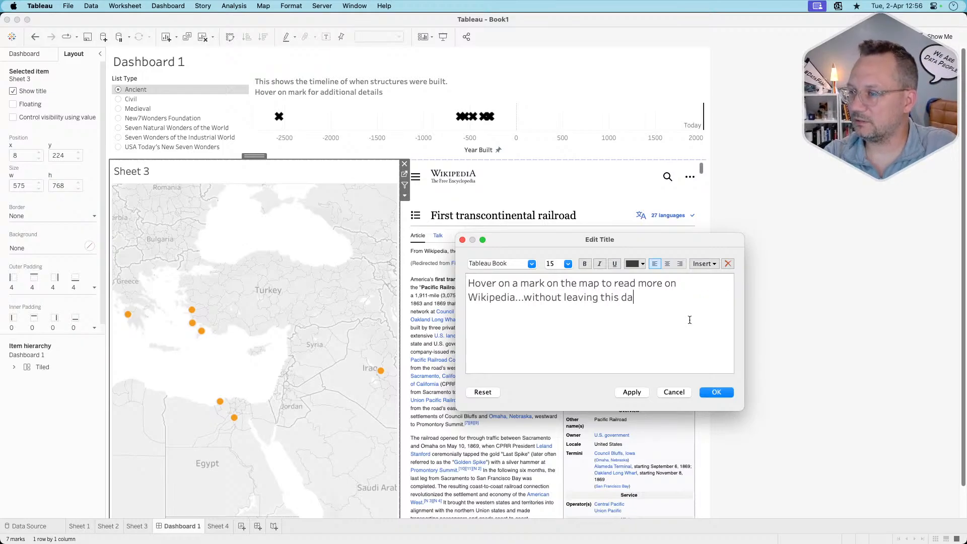
text(shboard!)
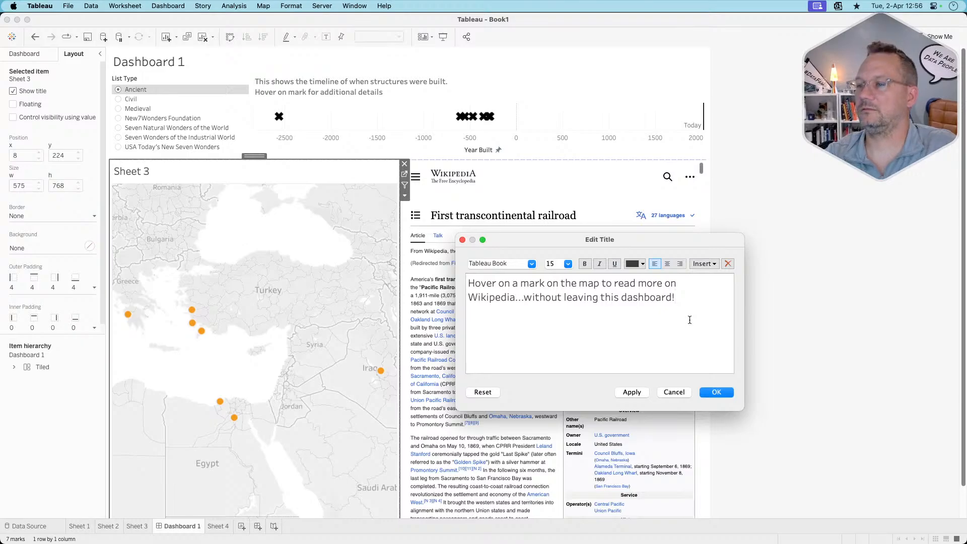
click(630, 392)
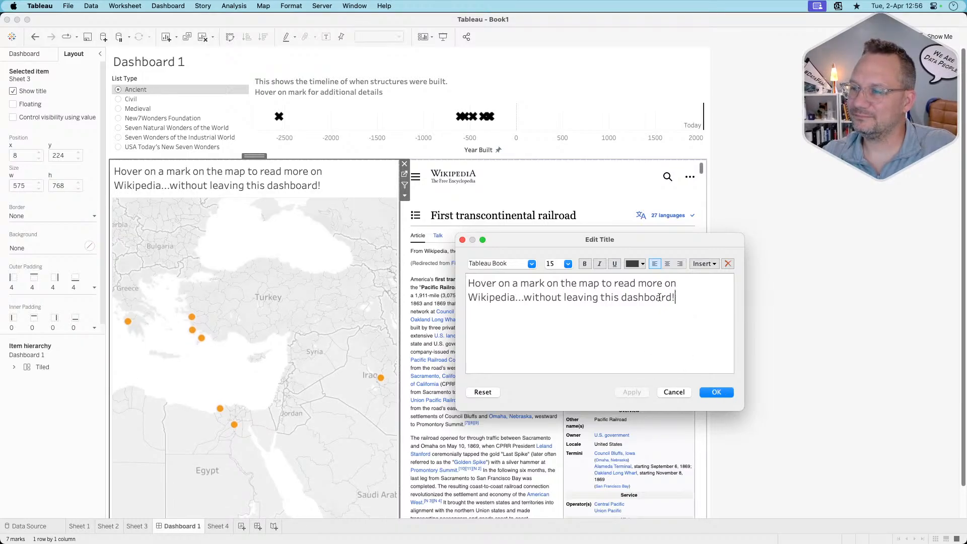
Make the word "without" in the map's title bold and underlined, and accept the title changes
drag(561, 298, 527, 297)
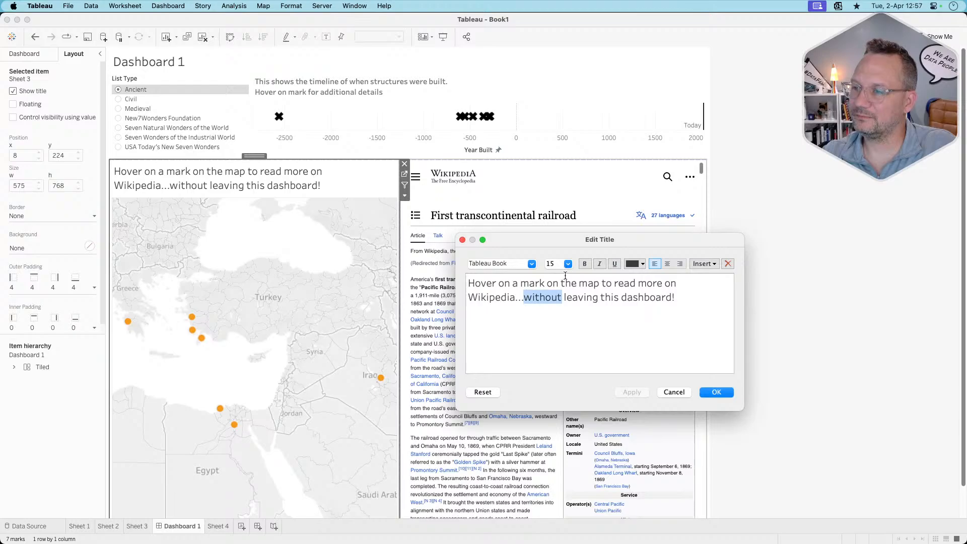
click(585, 263)
click(615, 264)
click(670, 334)
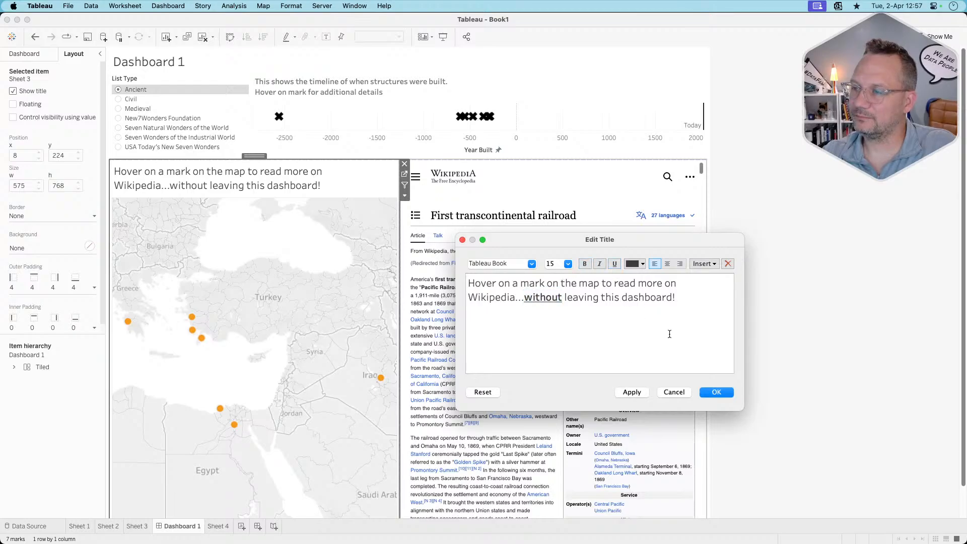
click(639, 392)
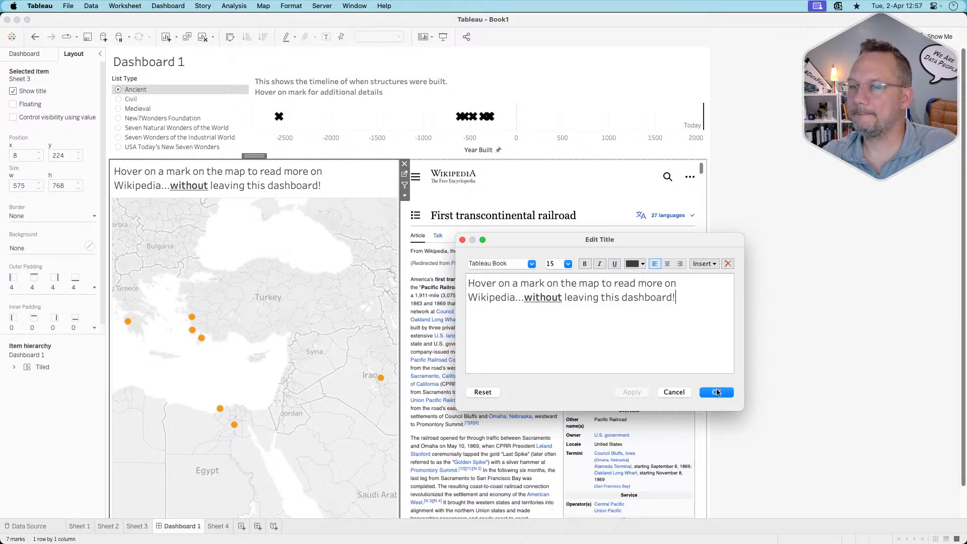
click(718, 396)
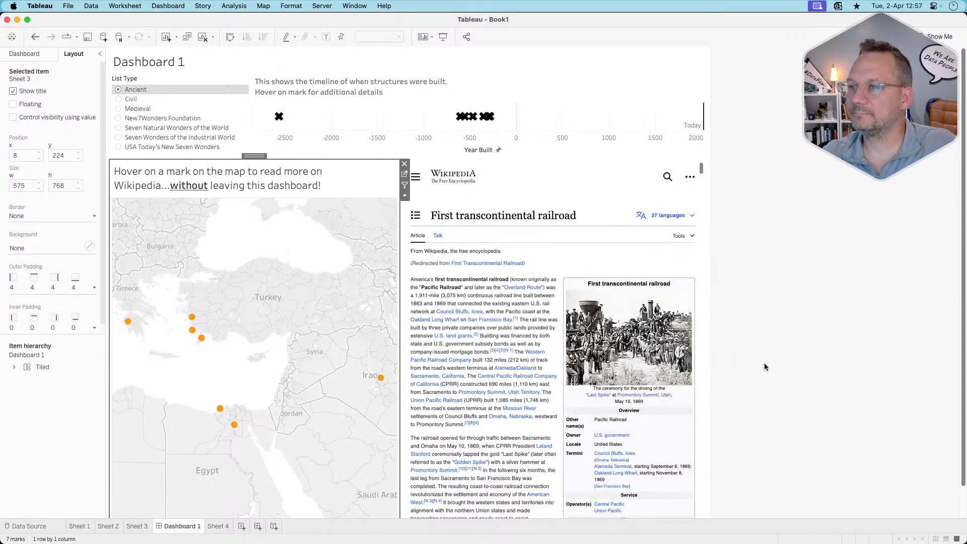
click(765, 355)
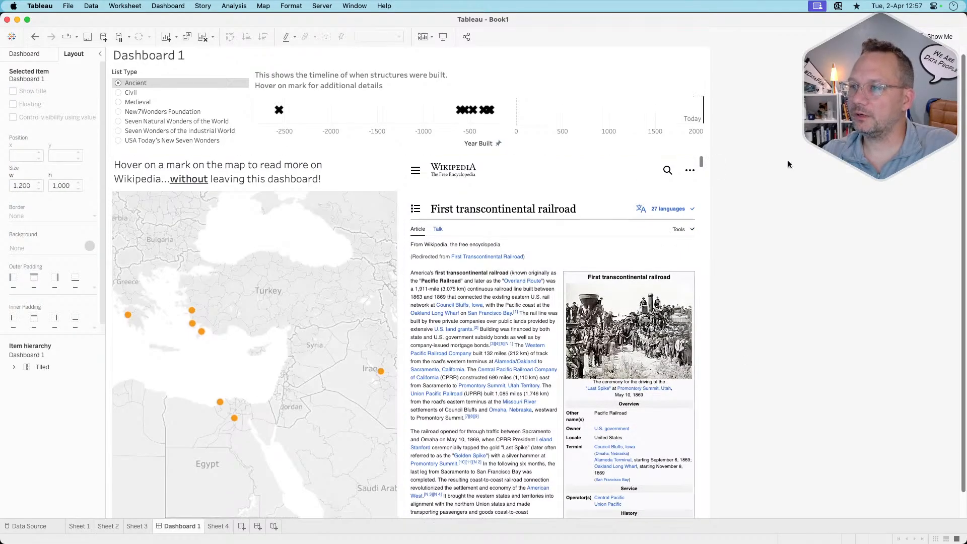
scroll(788, 160, down, 2)
scroll(785, 159, up, 2)
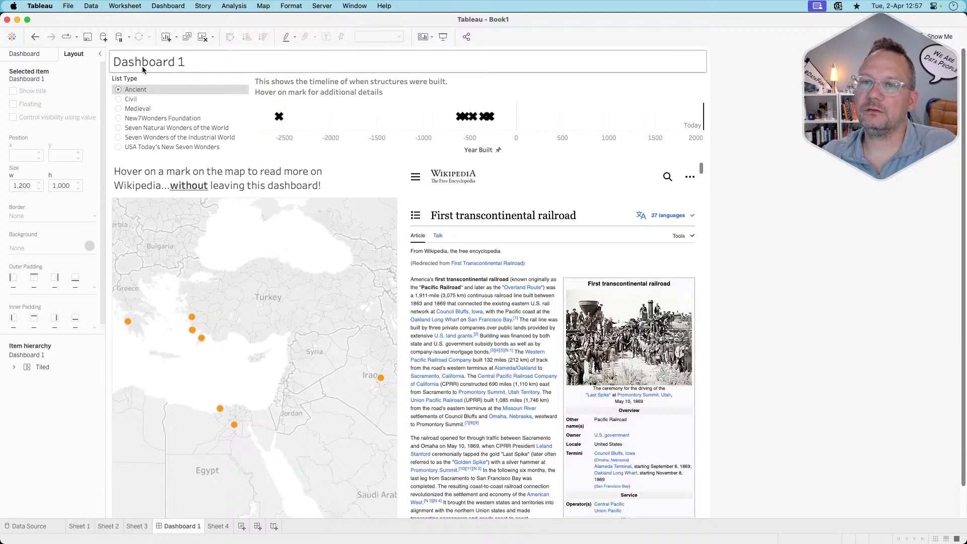
Replace the List Type filter's title on the dashboard with "Wonder List" and accept the change
click(128, 80)
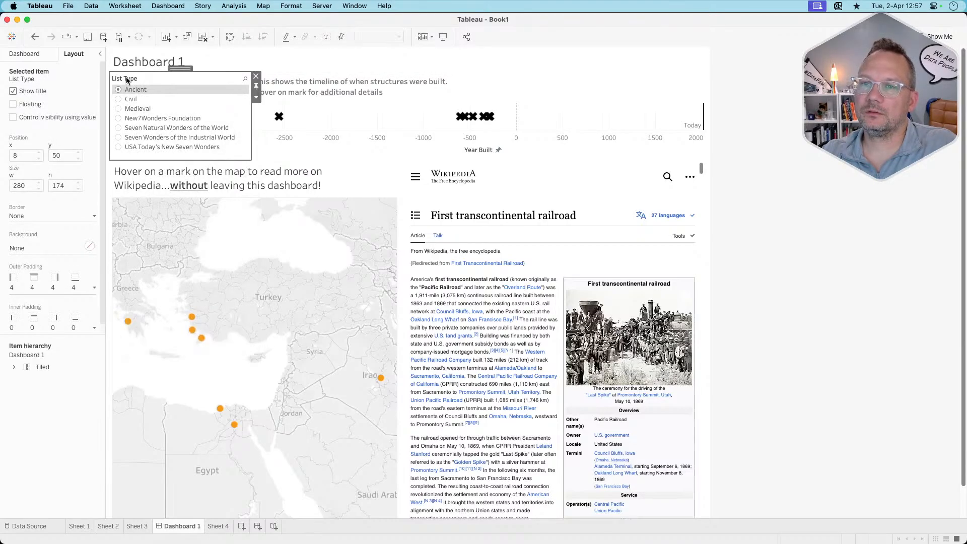
right_click(127, 80)
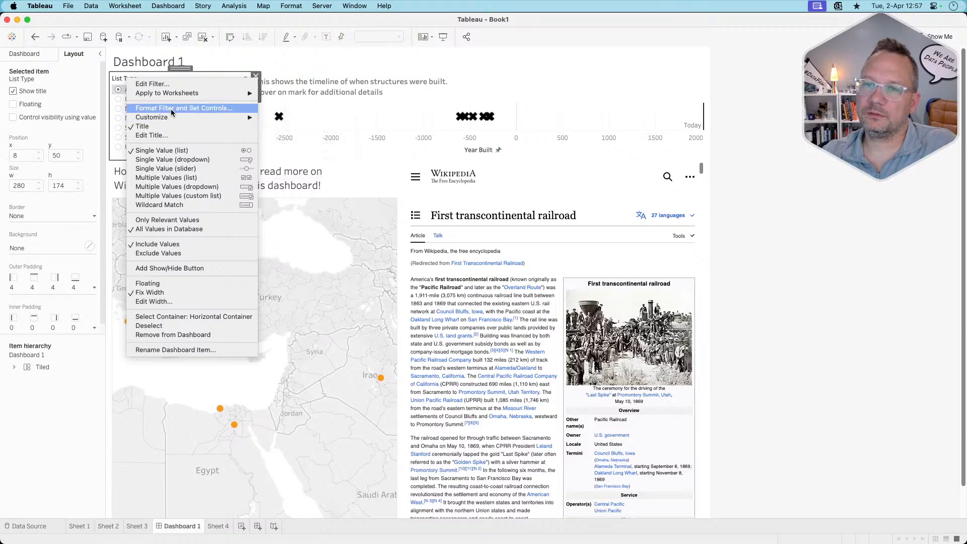
click(158, 127)
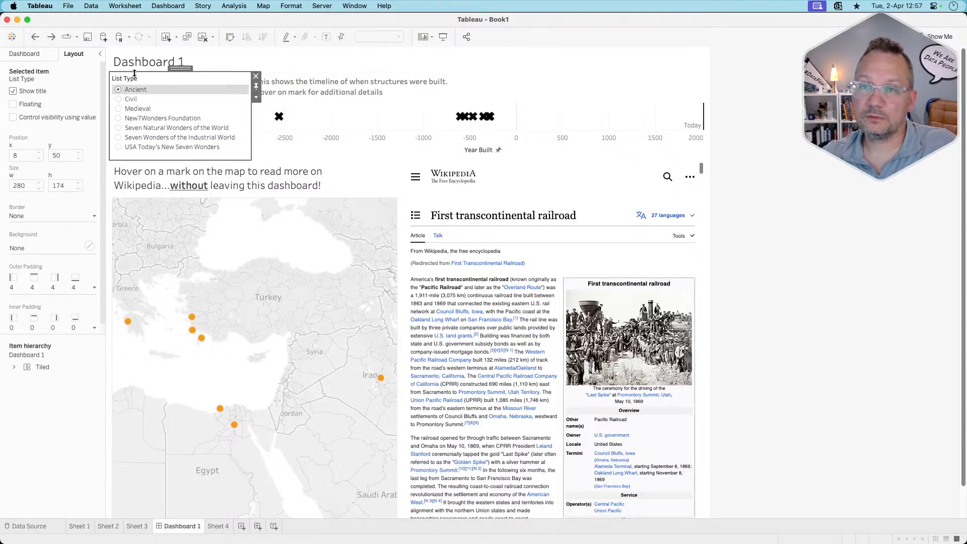
right_click(128, 77)
click(145, 133)
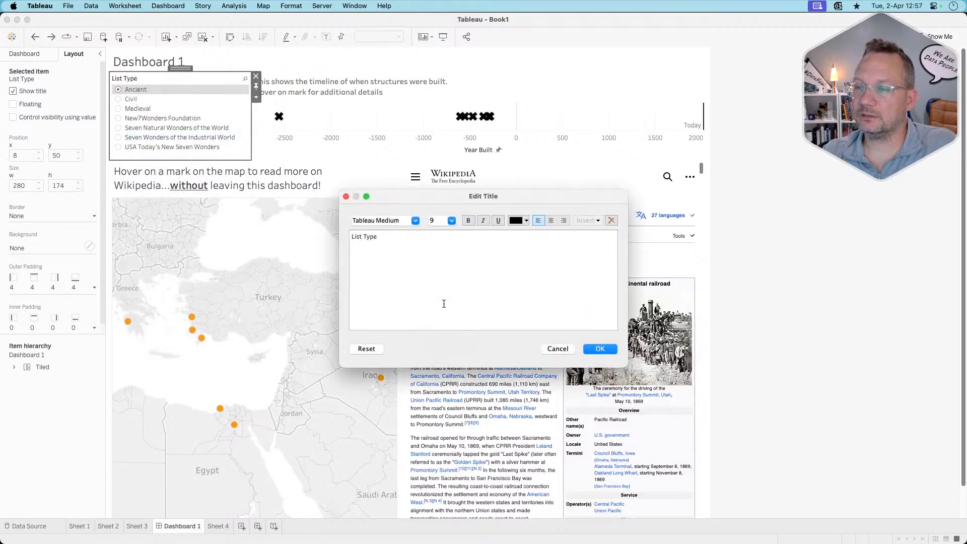
drag(382, 238, 282, 235)
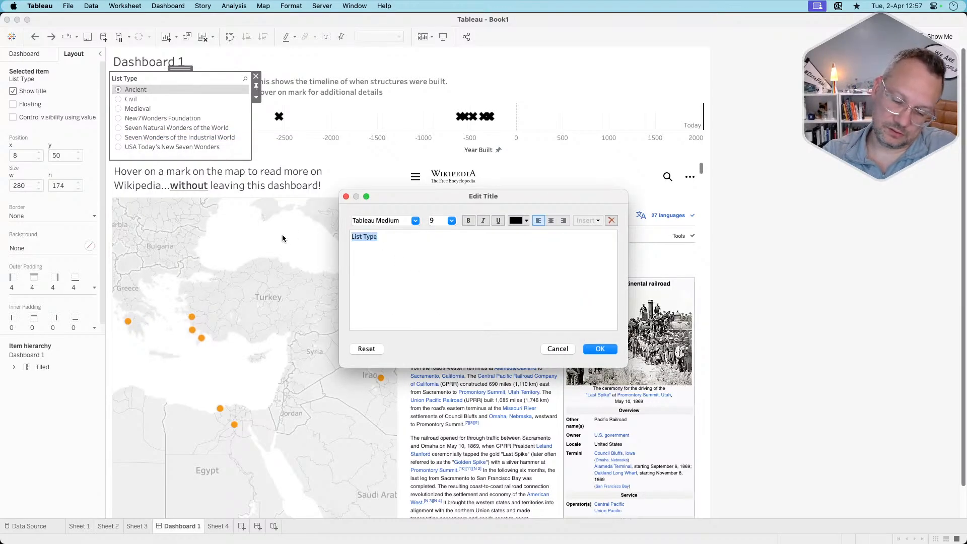
text(Wond)
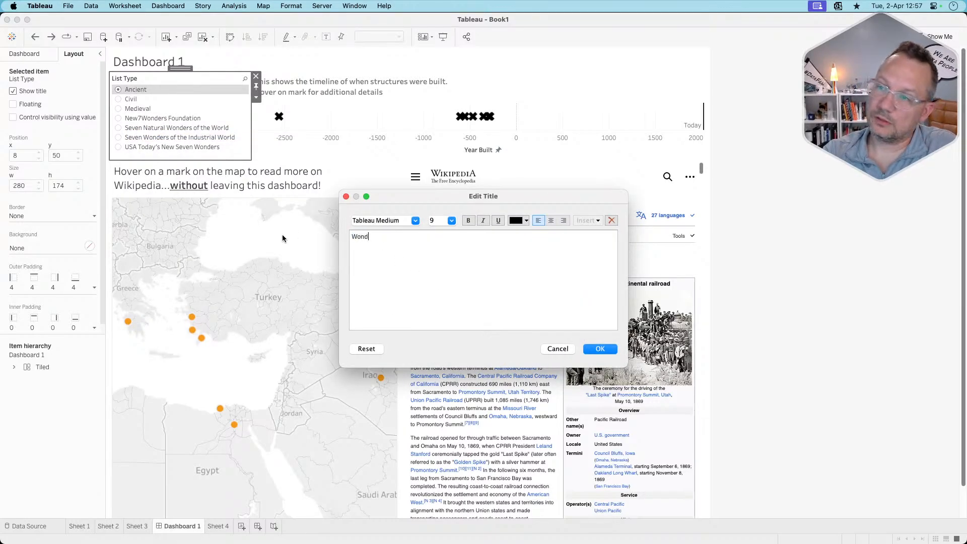
text(er list)
key(BackSpace)
key(BackSpace)
key(BackSpace)
key(BackSpace)
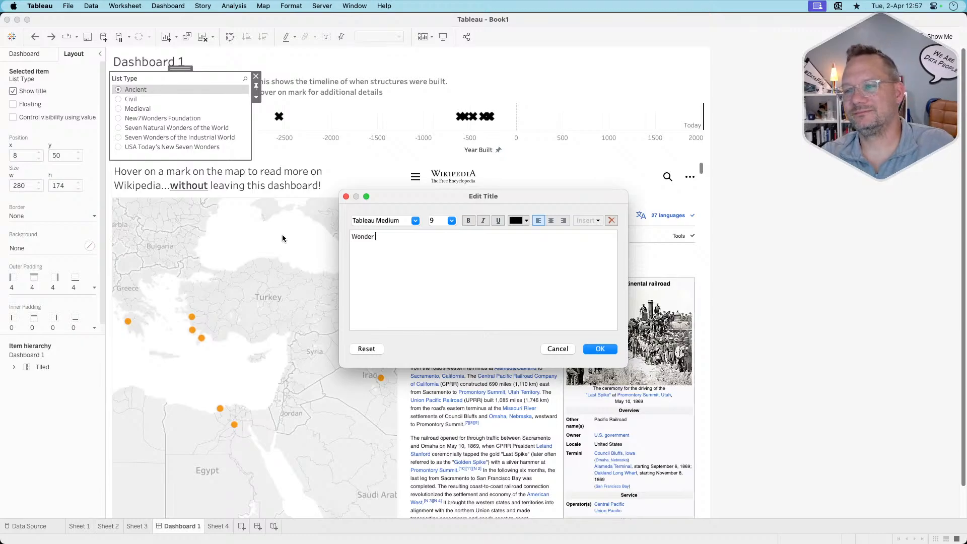
text(List)
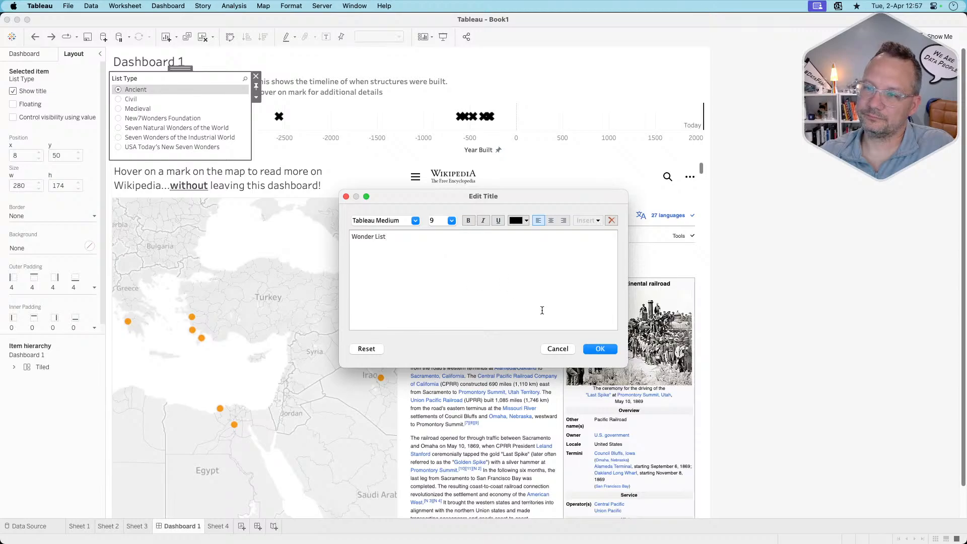
click(604, 351)
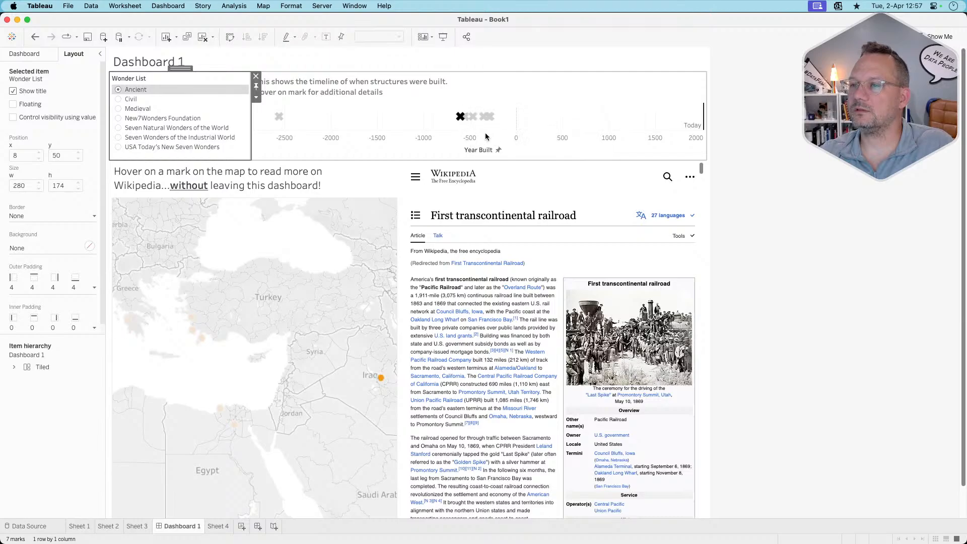
Go to the timeline's source worksheet, Sheet 1, and open the axis number format options of the Year int field
right_click(518, 143)
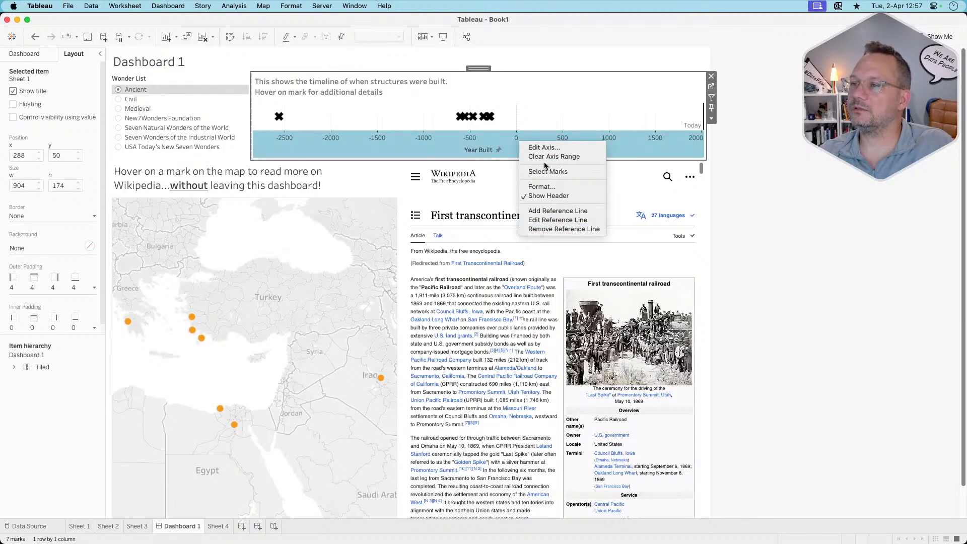
click(657, 144)
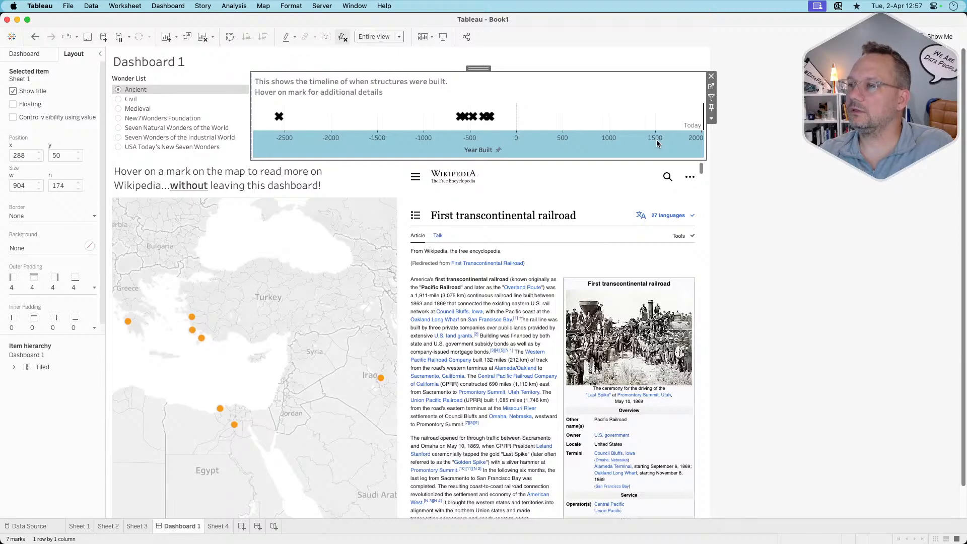
click(711, 86)
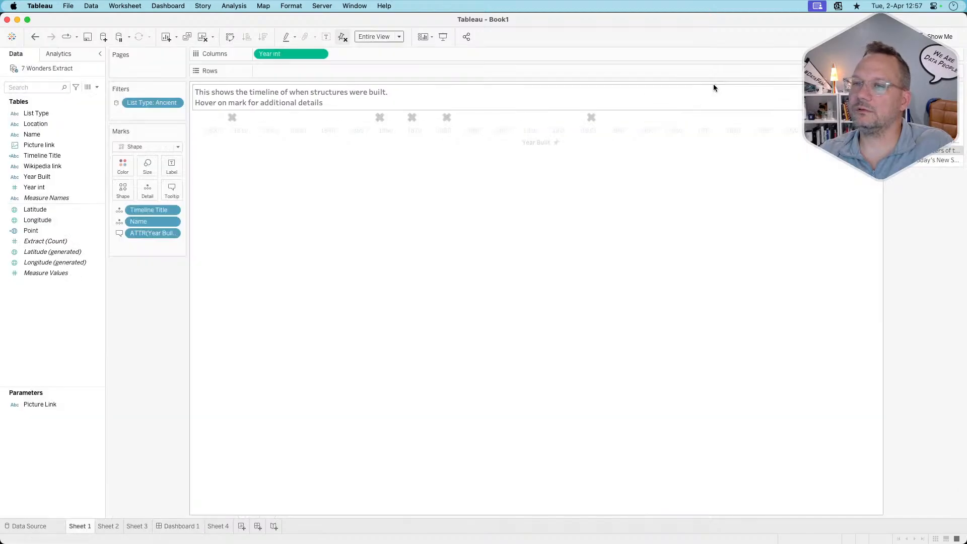
click(323, 53)
click(287, 105)
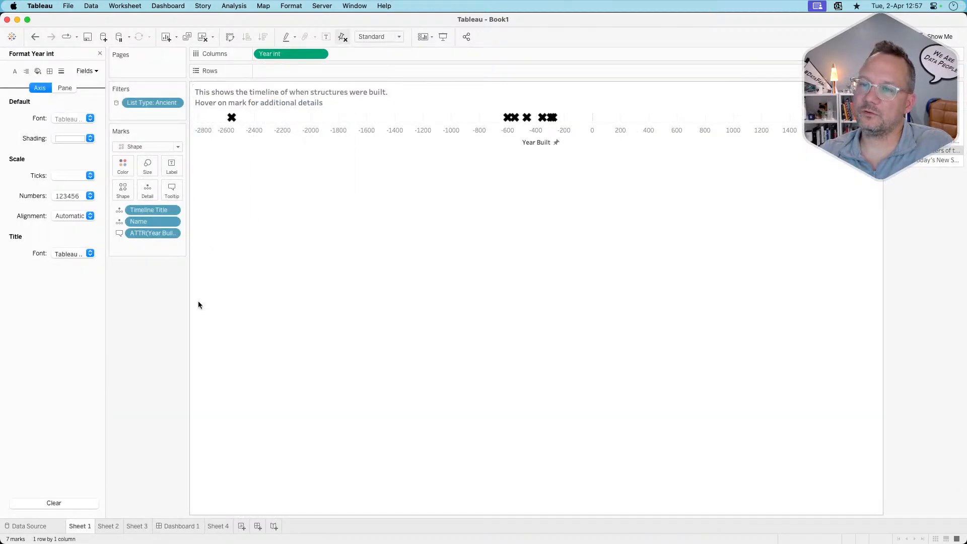
click(69, 197)
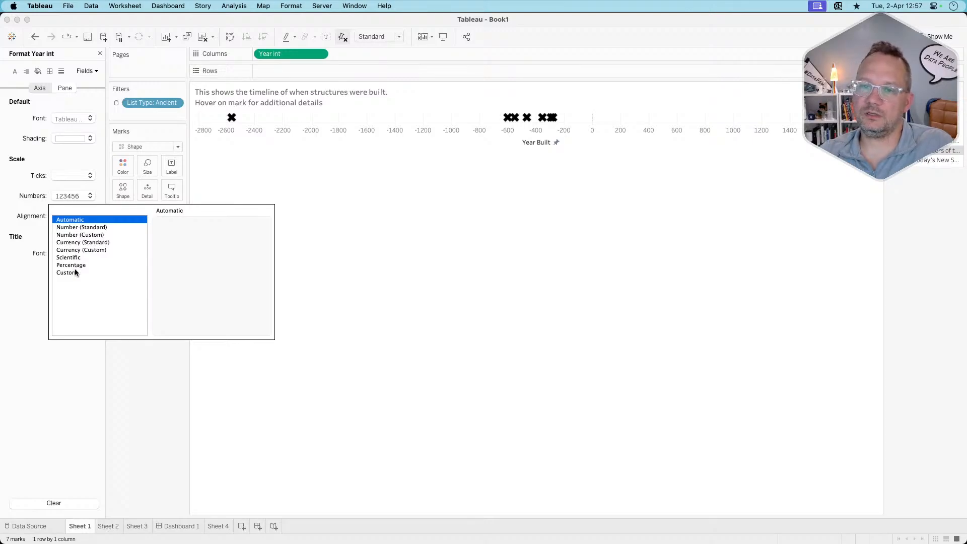
Try the custom number format "#,##0.00;#,##0.00" on the Year int axis, dropping the minus sign for negative years
click(81, 236)
click(194, 261)
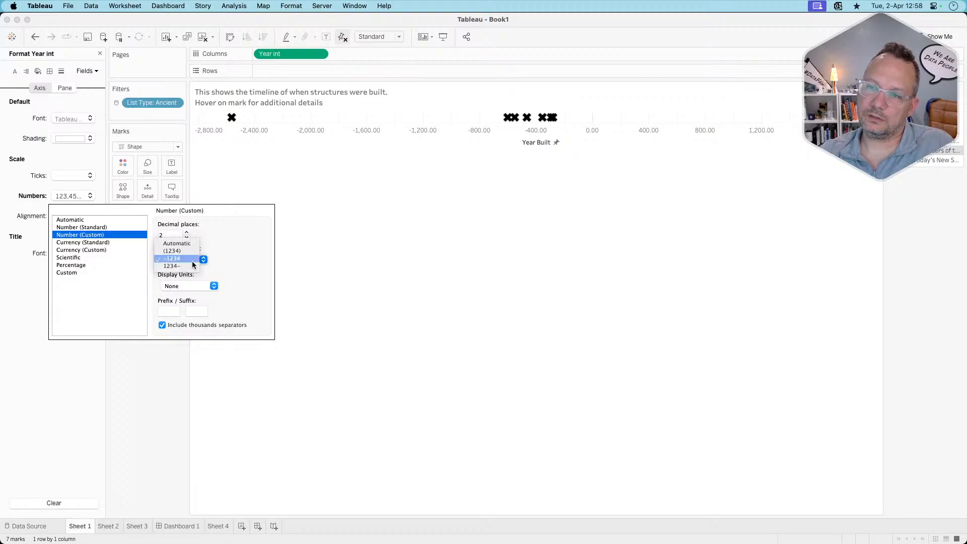
click(121, 320)
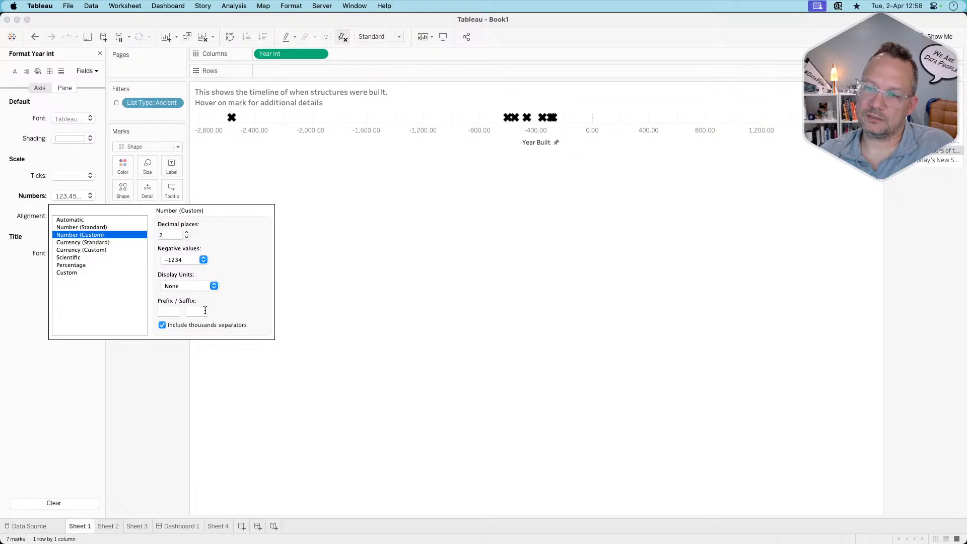
click(205, 310)
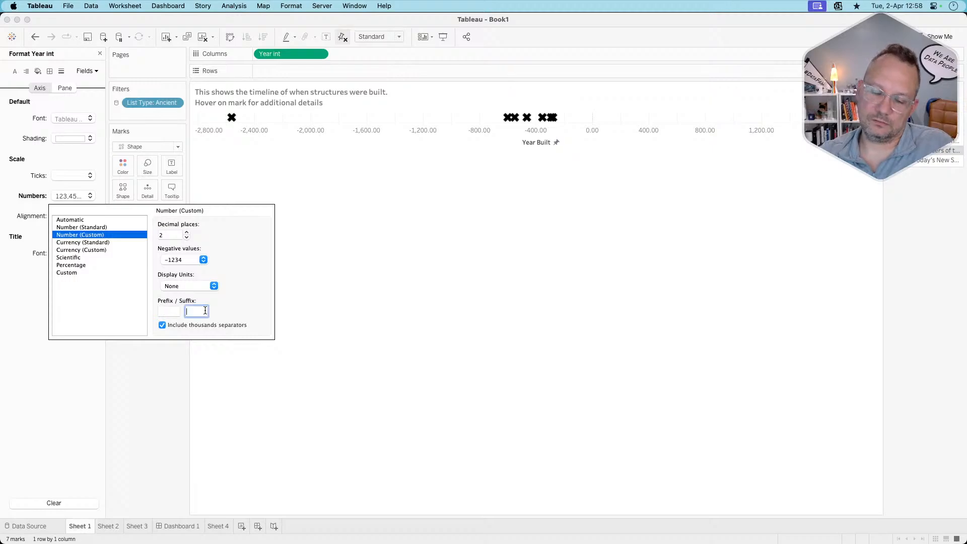
click(84, 272)
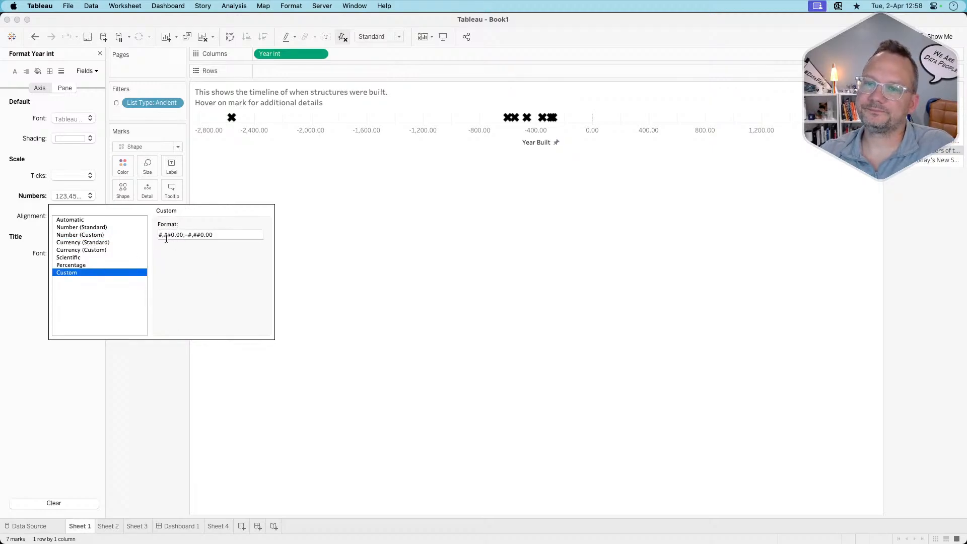
click(187, 234)
key(BackSpace)
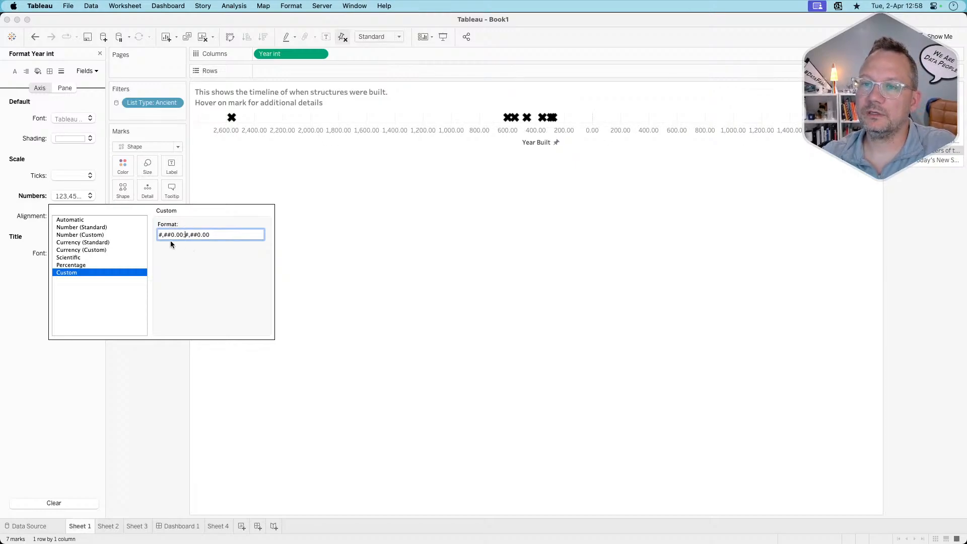
Set the Year int axis to Number (Custom) with 0 decimal places and no thousands separators
click(94, 235)
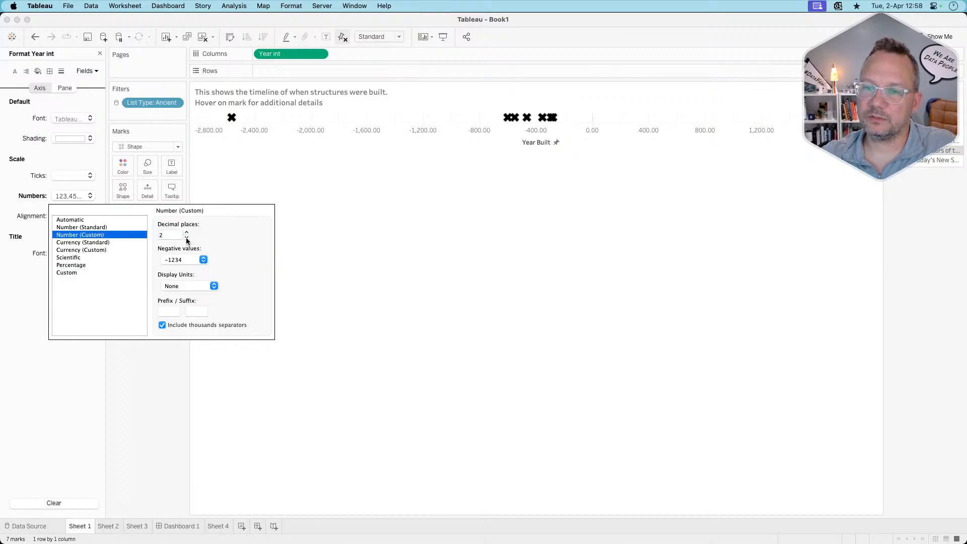
click(186, 239)
click(187, 239)
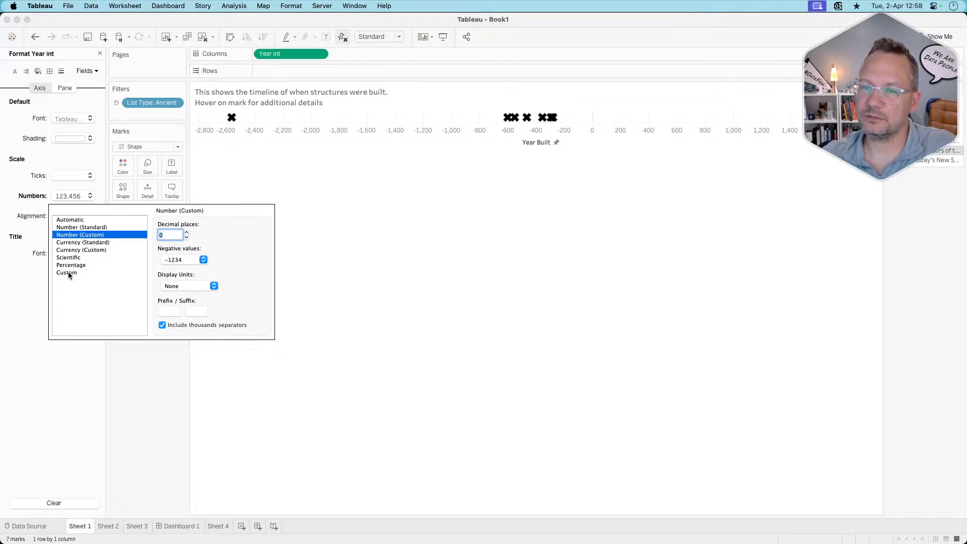
click(162, 325)
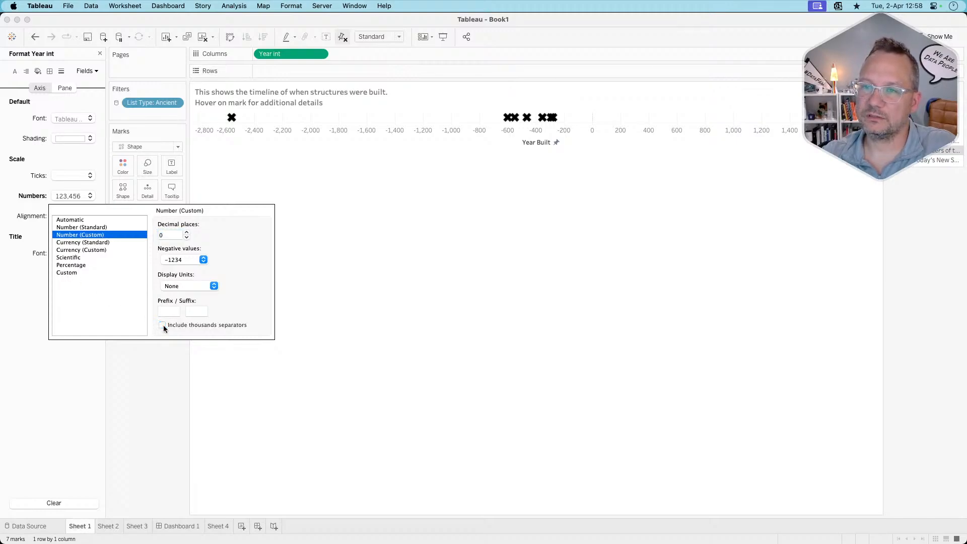
Give the Year int axis the custom number format "0 AD;0 BCE" so positive and negative years carry era suffixes
click(69, 272)
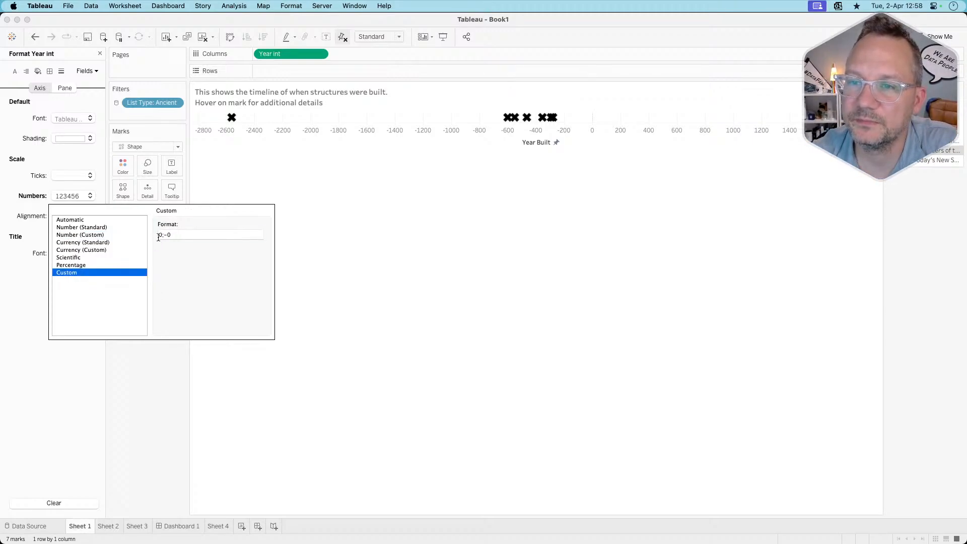
click(198, 238)
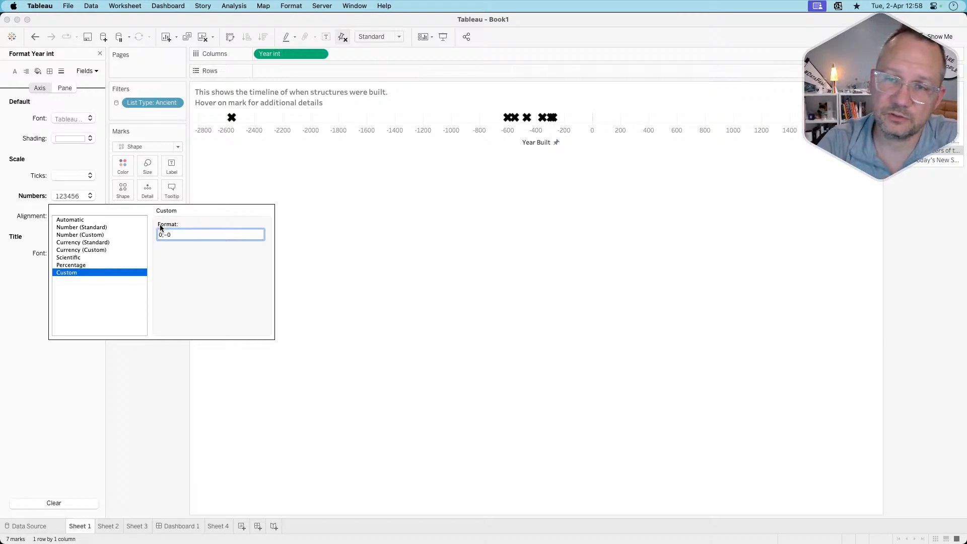
text(A)
key(BackSpace)
text(AD)
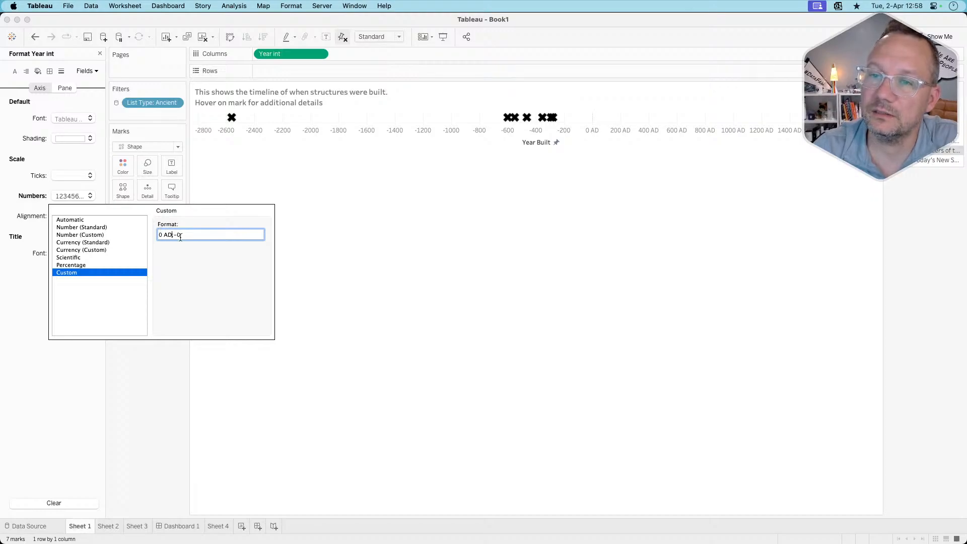
click(179, 235)
key(BackSpace)
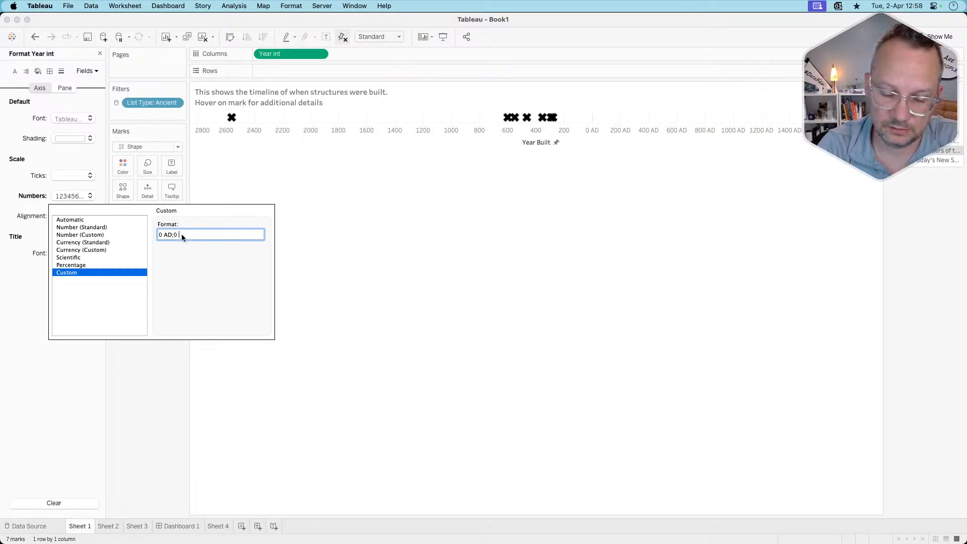
text(BCE)
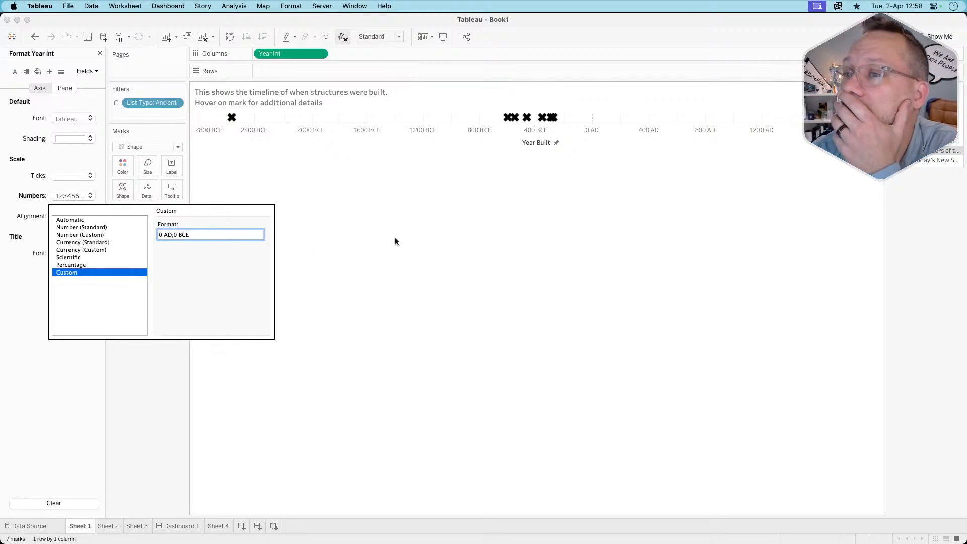
click(365, 246)
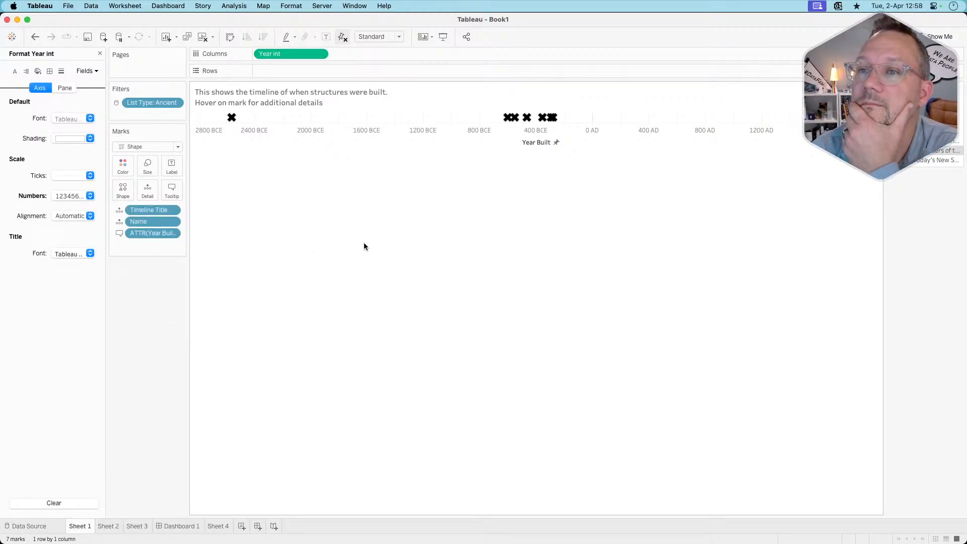
Shorten the negative-year suffix in the Year int axis format, making the custom format "0 AD;0 BC"
mouse_move(232, 118)
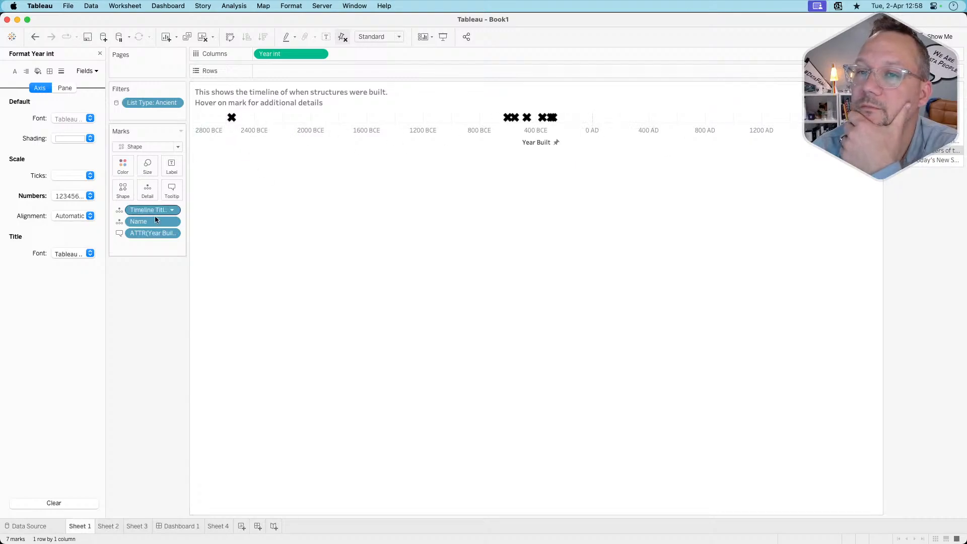
click(78, 198)
click(193, 235)
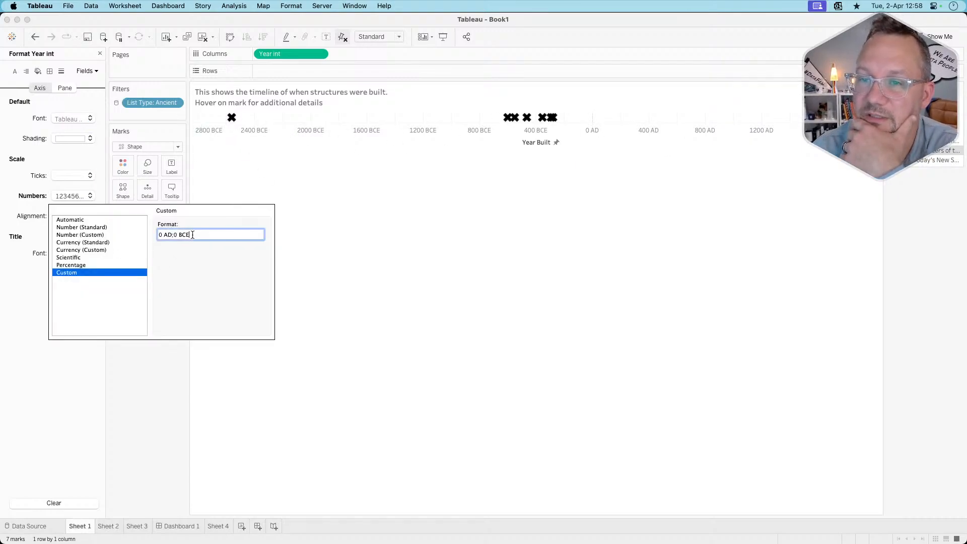
key(BackSpace)
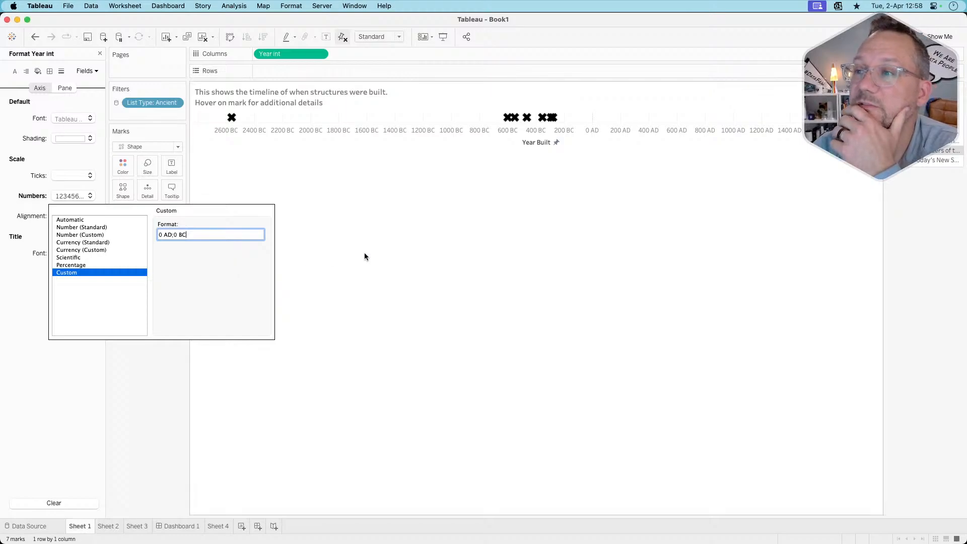
click(364, 252)
mouse_move(526, 122)
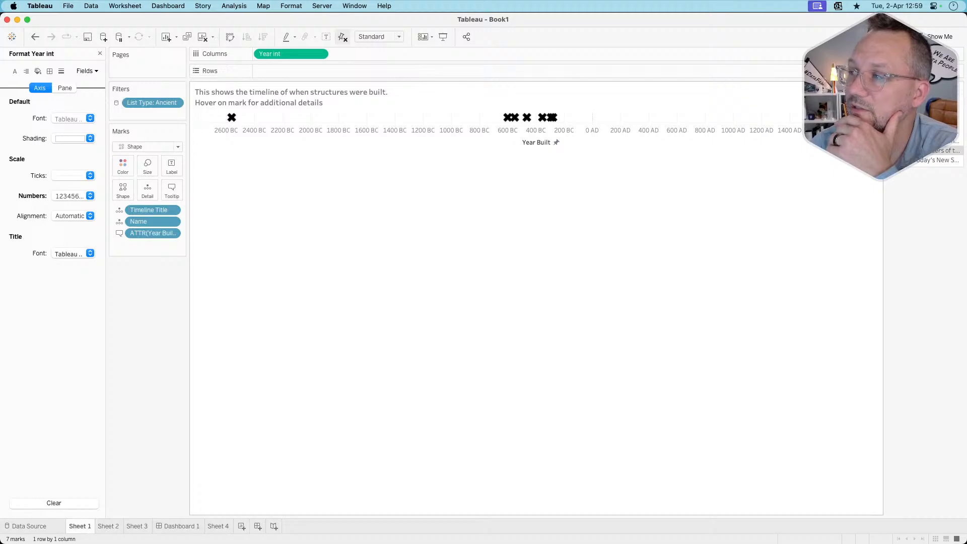
Format the zero line of the timeline on Dashboard 1 as a black dashed line
click(188, 526)
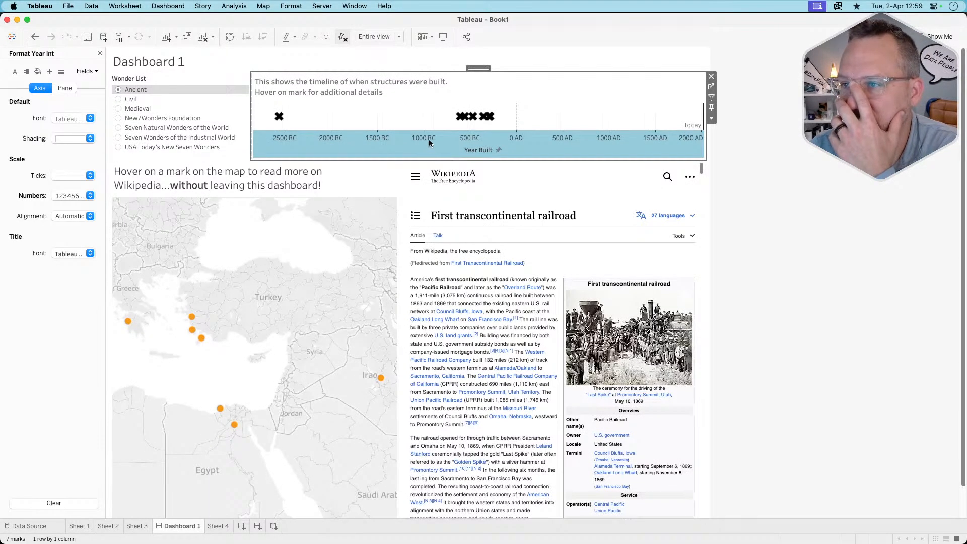
right_click(519, 118)
click(597, 150)
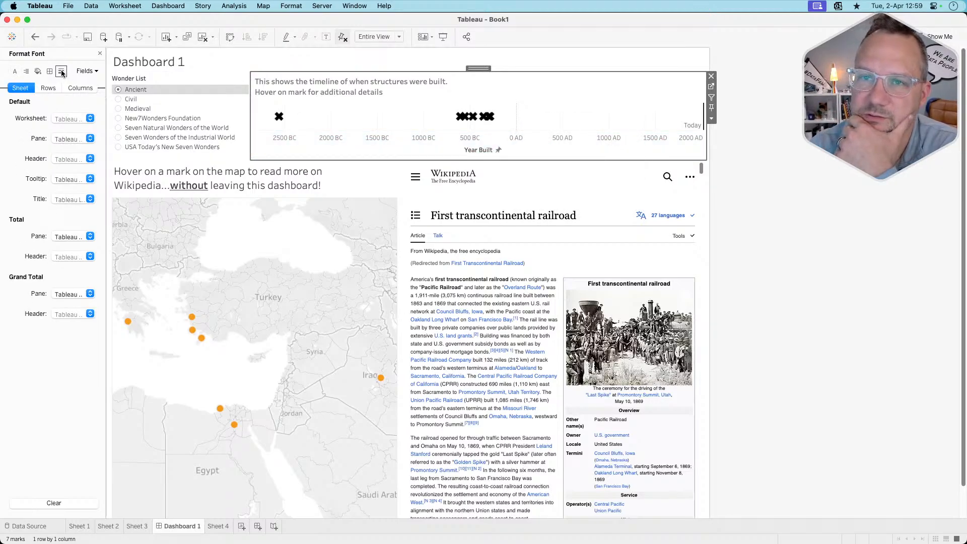
click(61, 73)
click(59, 140)
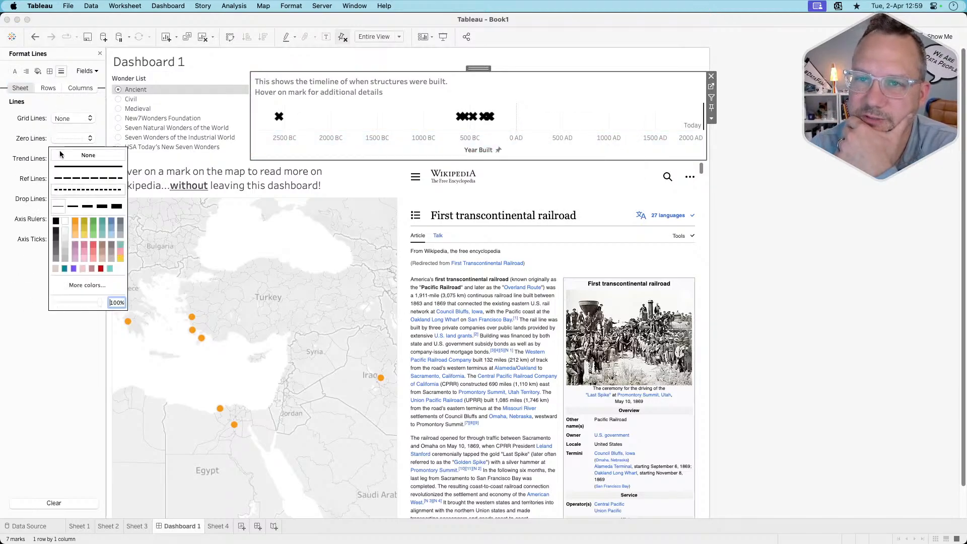
click(70, 179)
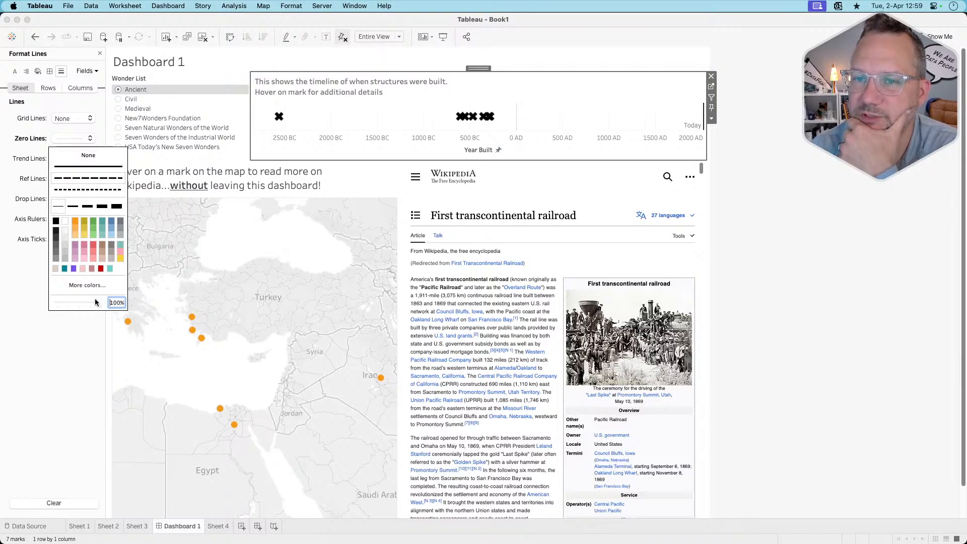
click(55, 222)
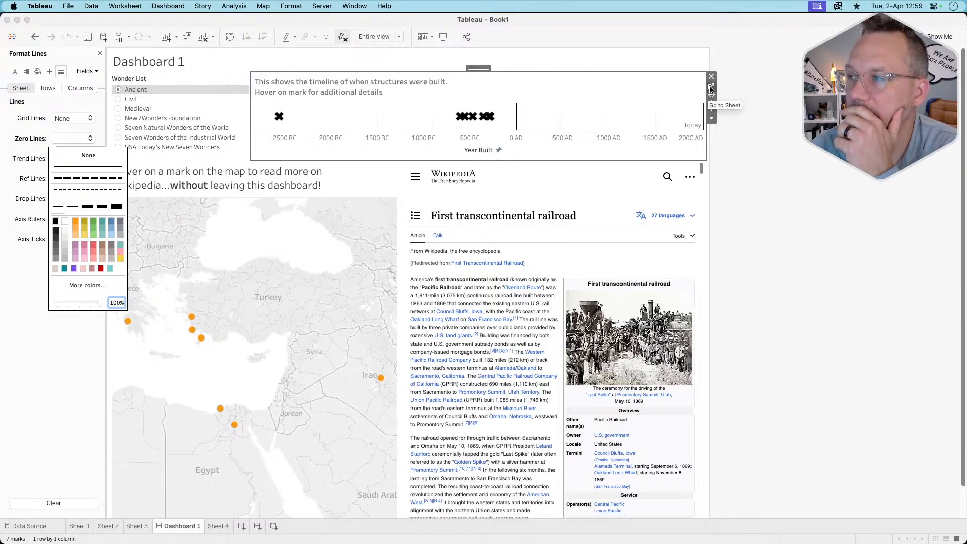
click(635, 102)
Add a zero section without an era suffix to the Year int axis number format, making it "0 AD;0 BC;0"
click(711, 86)
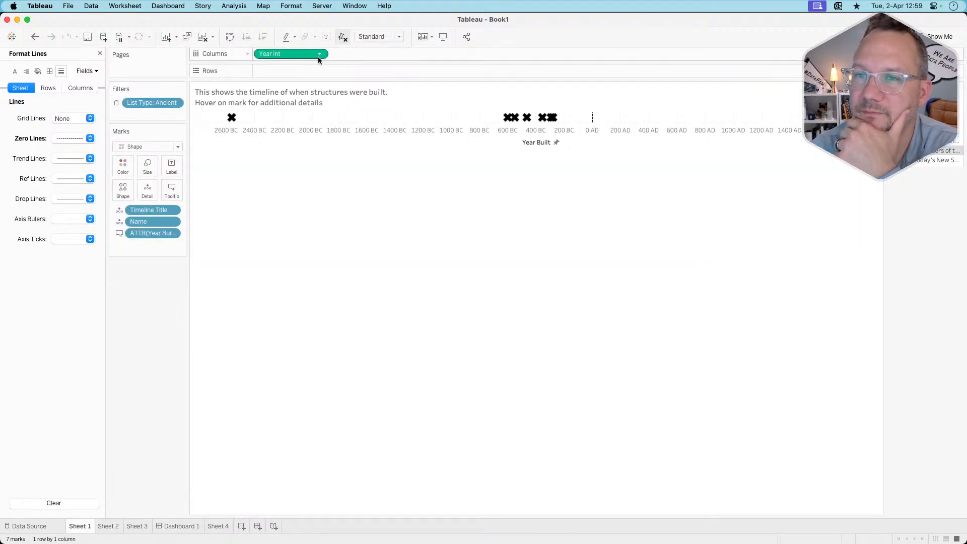
right_click(302, 55)
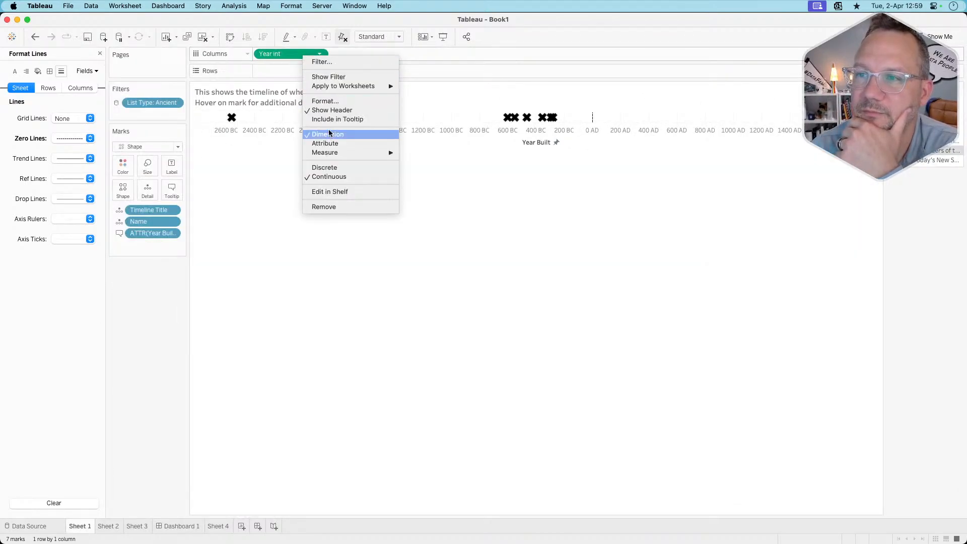
click(323, 101)
click(78, 196)
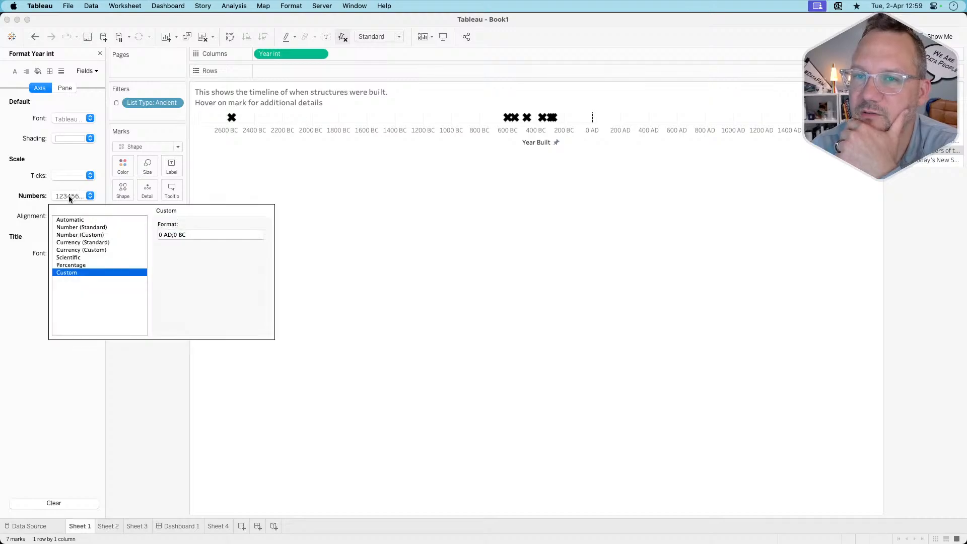
click(197, 236)
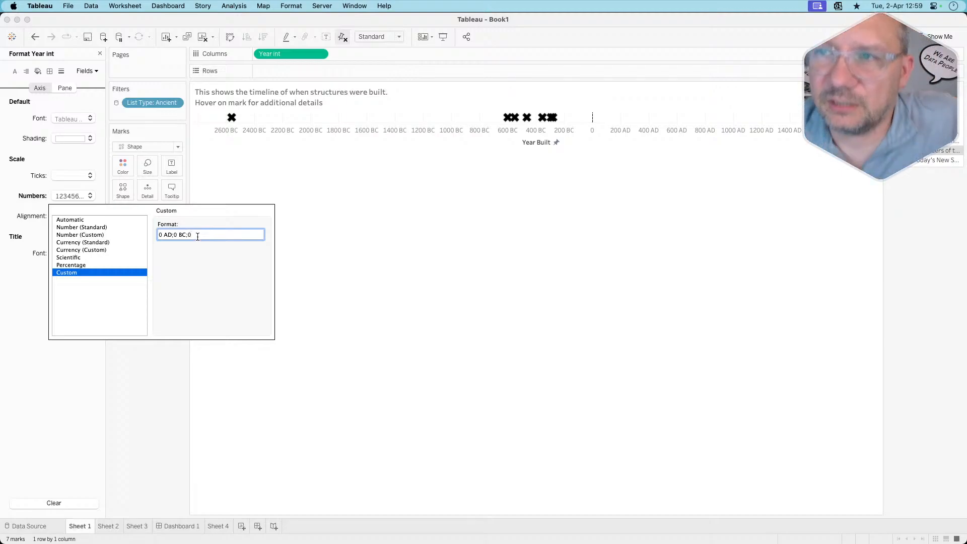
click(398, 179)
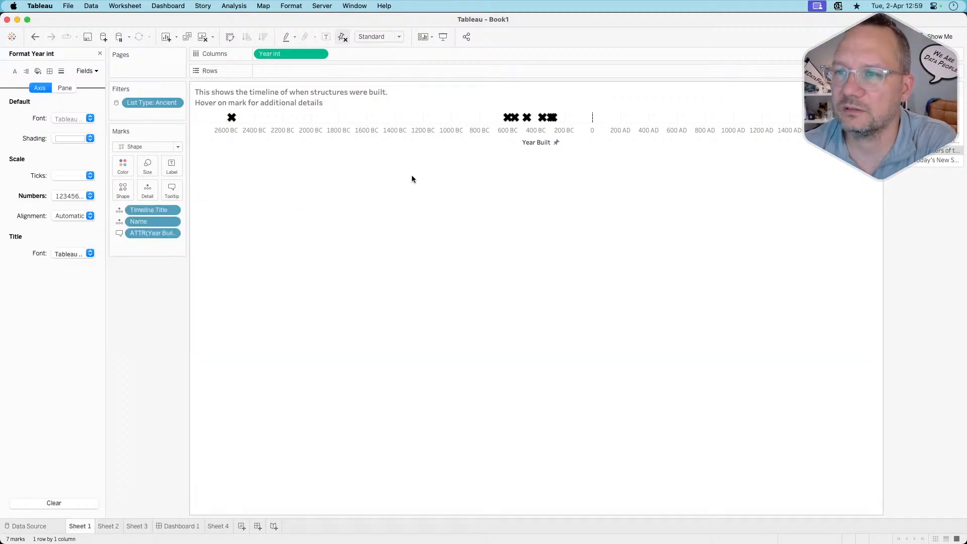
Try a symmetric logarithmic scale on the Year int axis of the timeline sheet
right_click(379, 131)
click(391, 136)
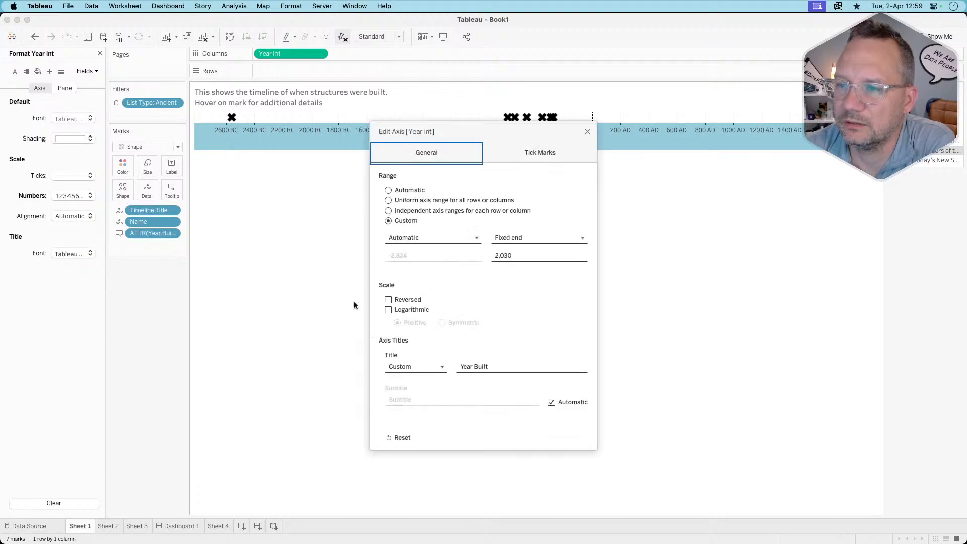
click(388, 310)
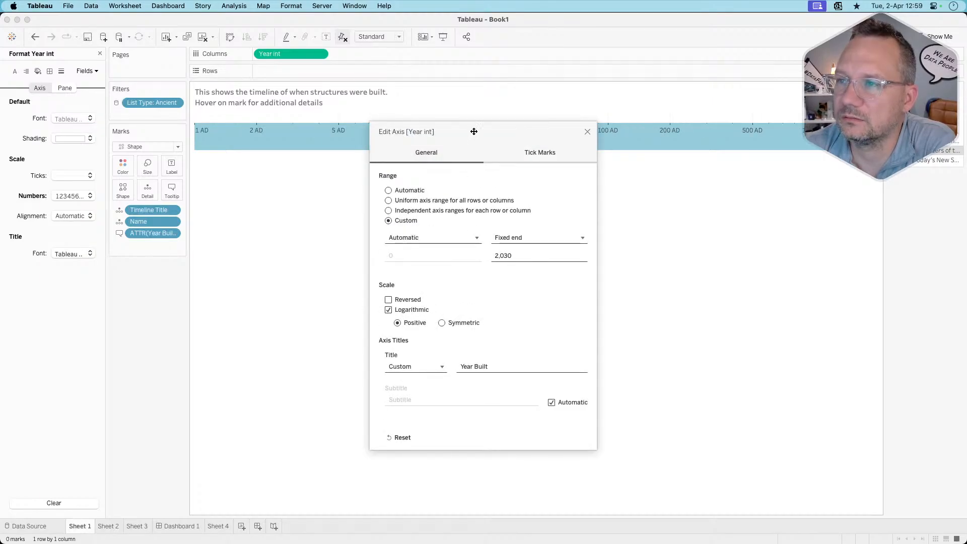
drag(475, 133, 490, 176)
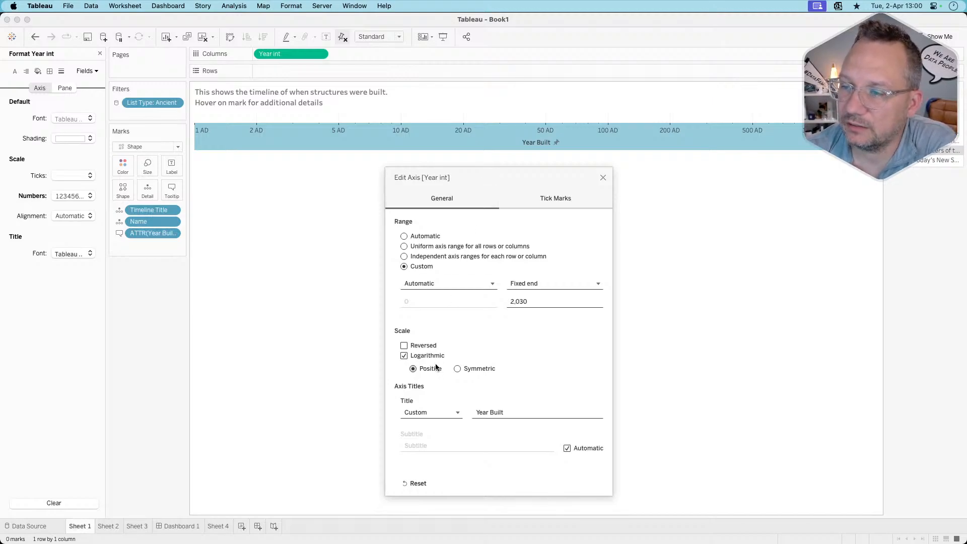
click(457, 369)
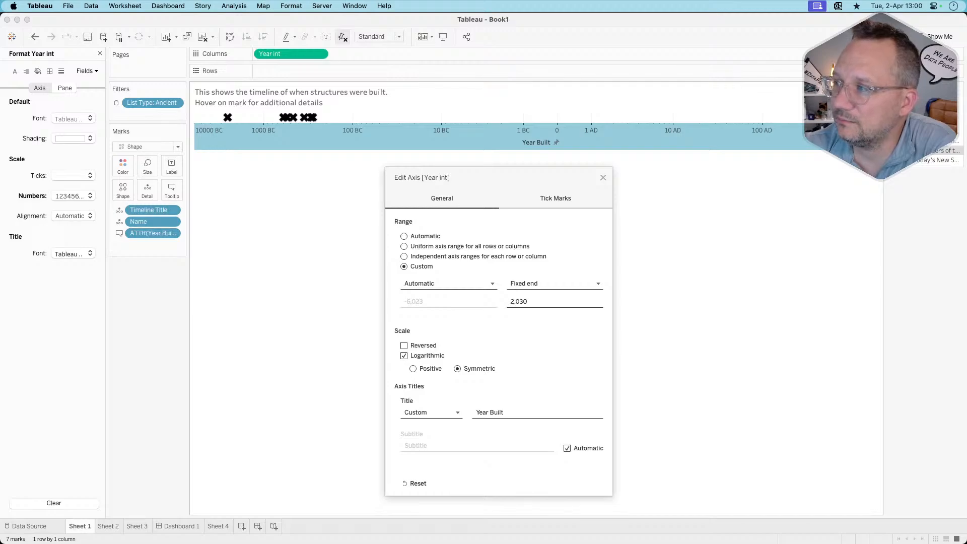
Try a fixed end of 10000 for the Year int axis and turn its logarithmic scale back off
double_click(533, 301)
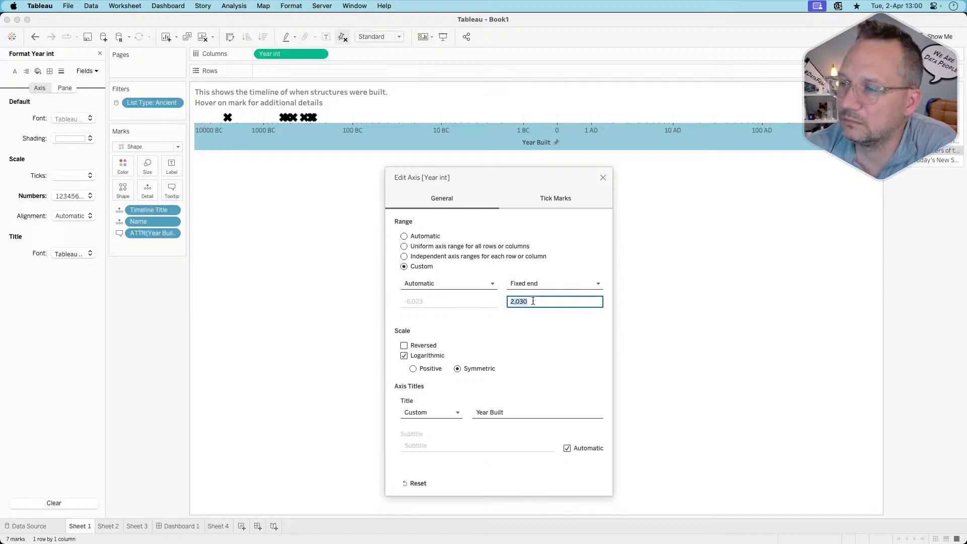
text(10000)
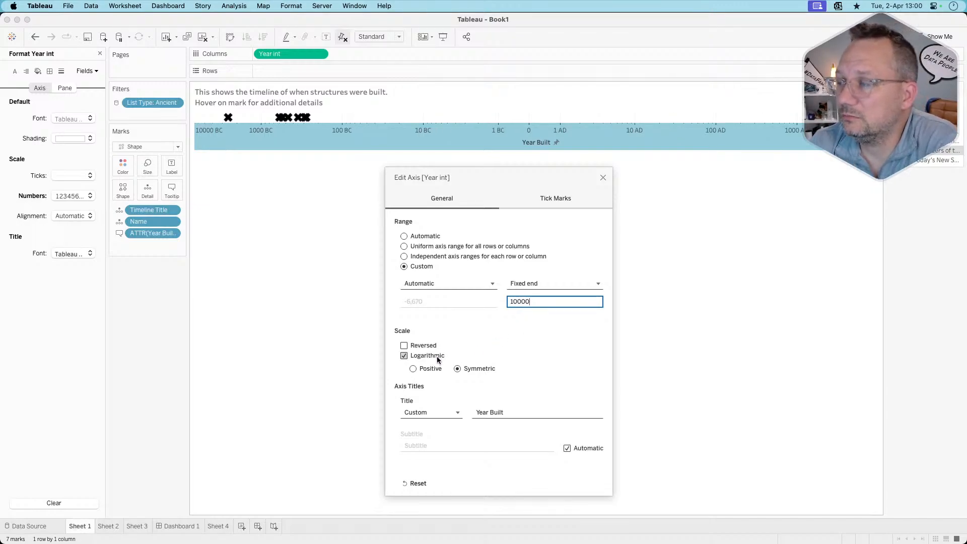
click(403, 357)
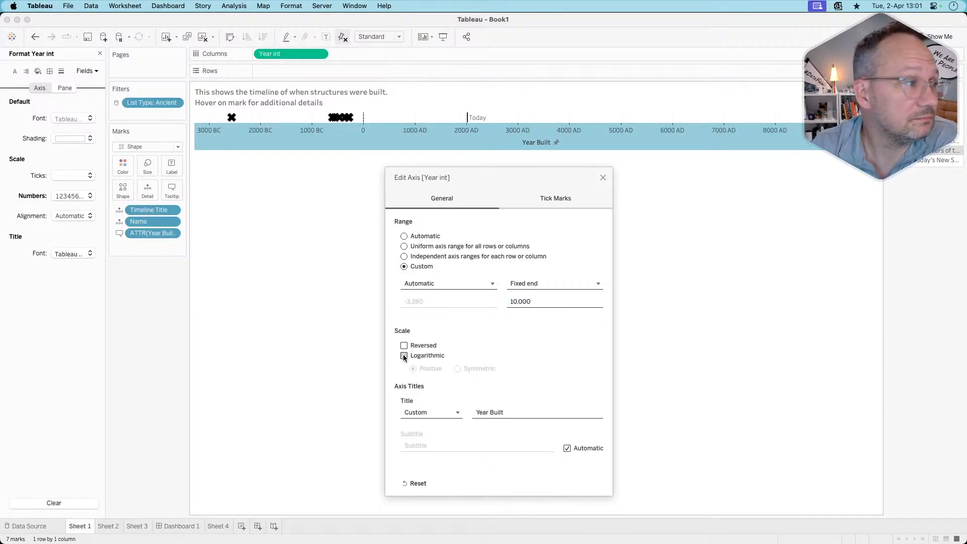
click(603, 178)
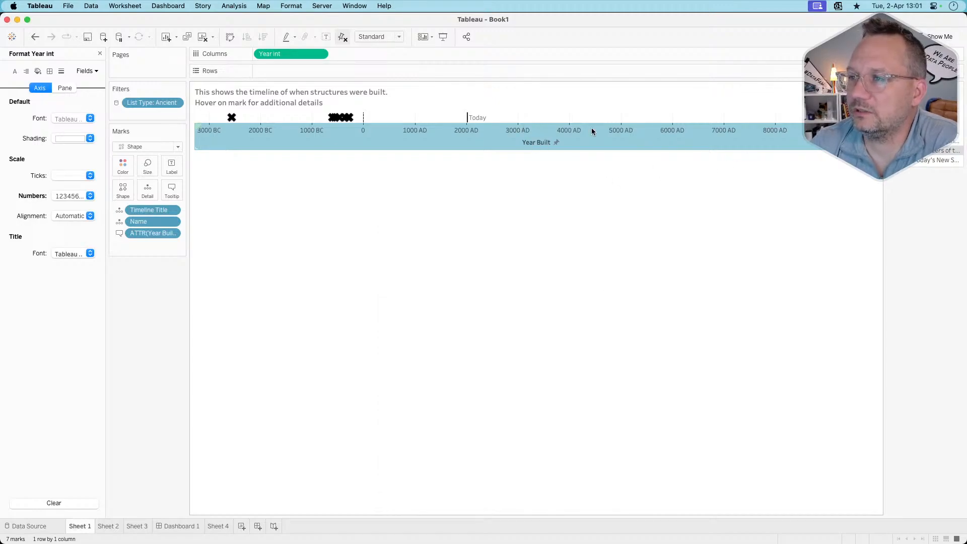
Undo the scale and fixed-end changes made to the Year int axis
key(super+z)
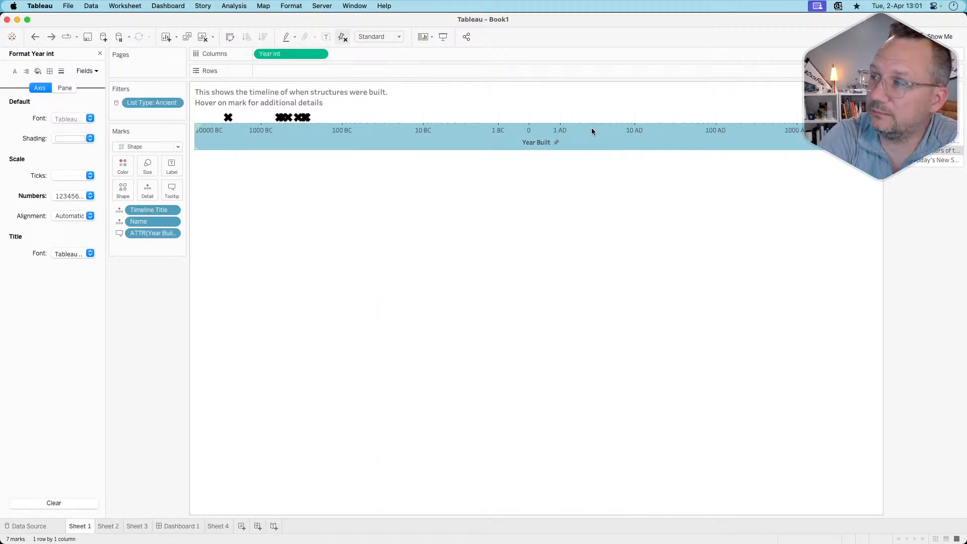
key(super+z)
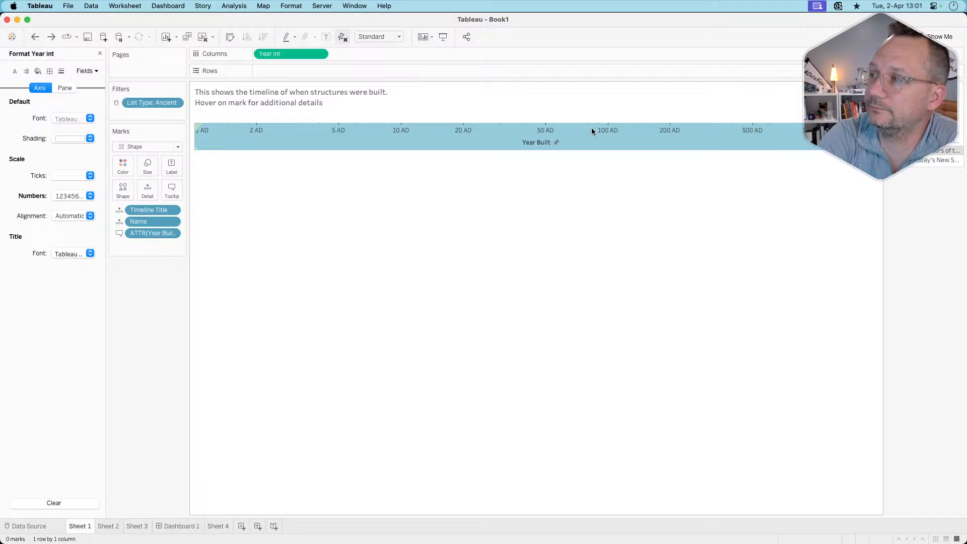
key(super+z)
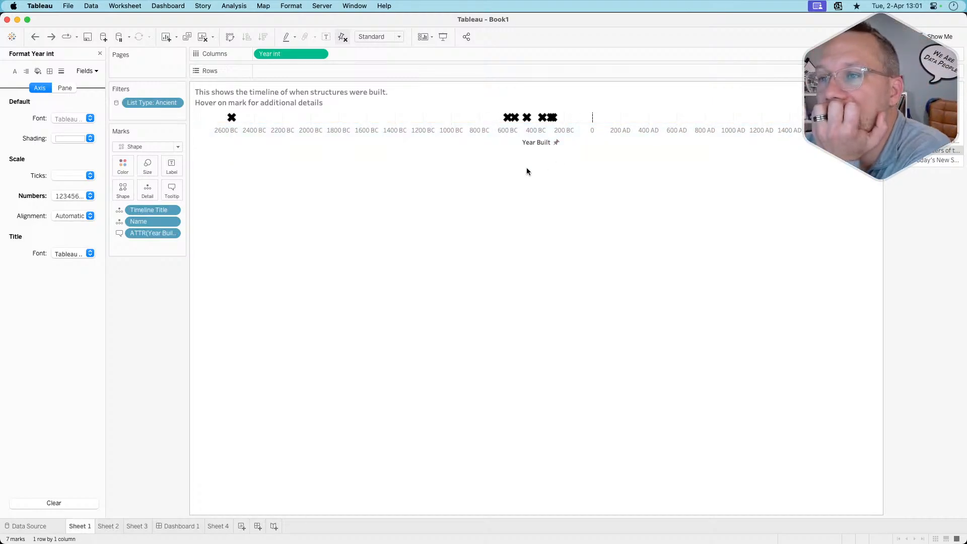
Clear the fixed axis range of the Year Built timeline on Dashboard 1
click(185, 527)
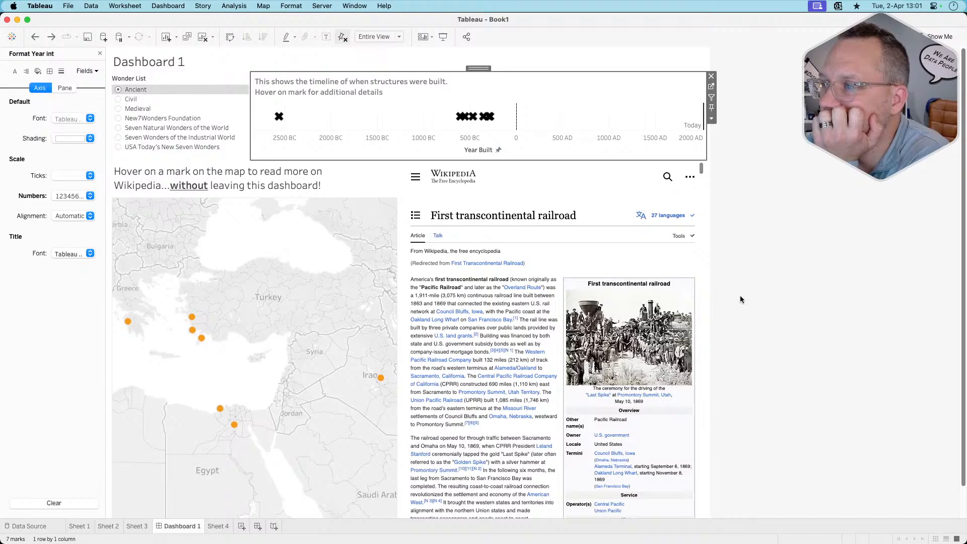
right_click(475, 137)
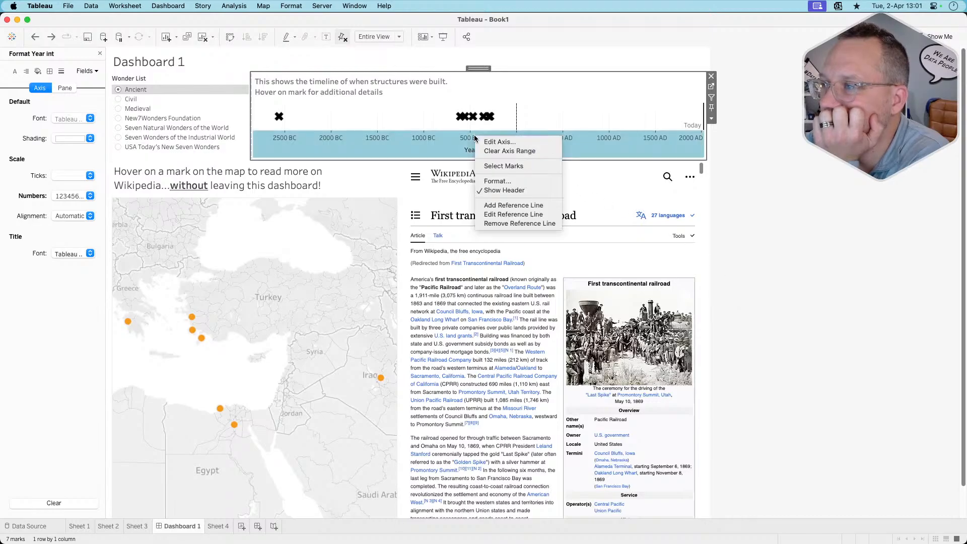
click(492, 152)
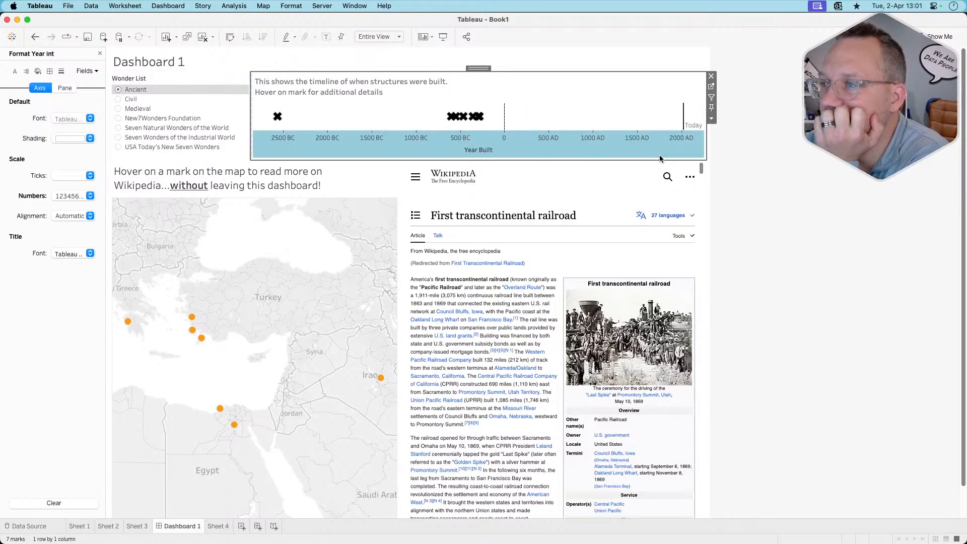
click(748, 186)
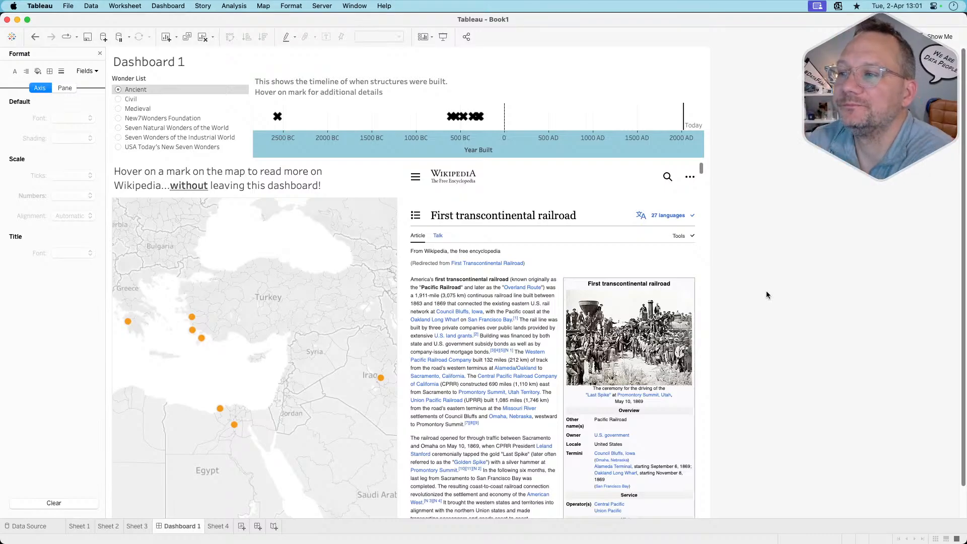
Preview the timeline highlighting and Wikipedia articles for the Temple of Artemis, Colossus of Rhodes and Lighthouse of Alexandria map marks
mouse_move(196, 319)
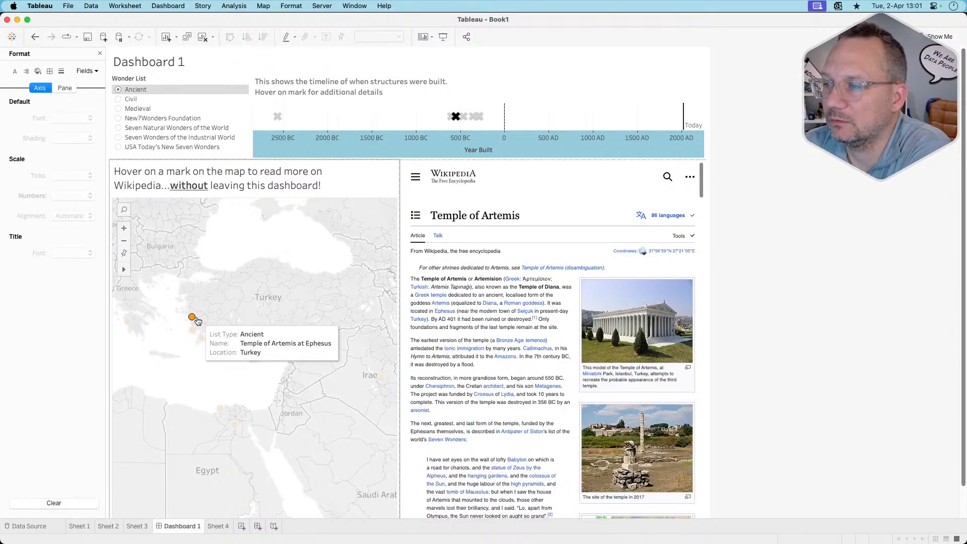
mouse_move(202, 338)
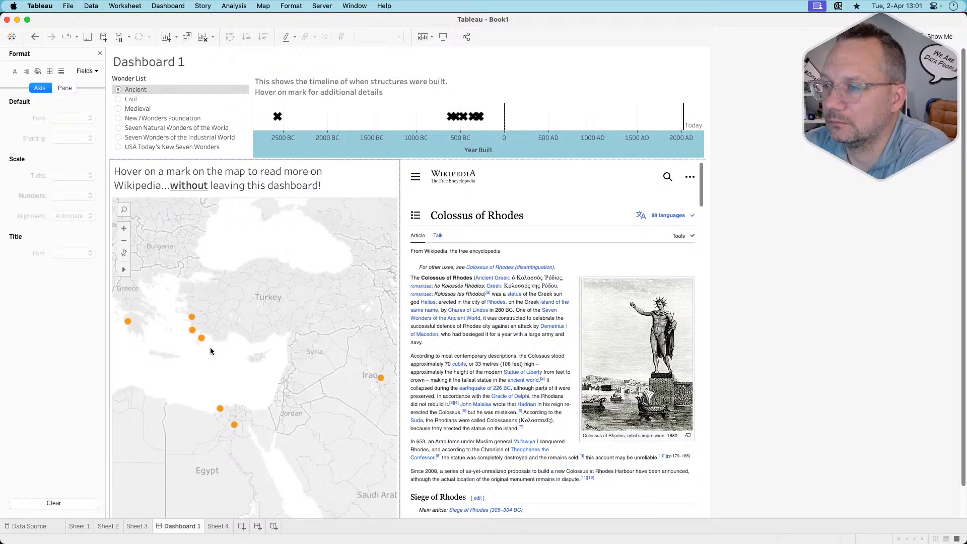
mouse_move(224, 412)
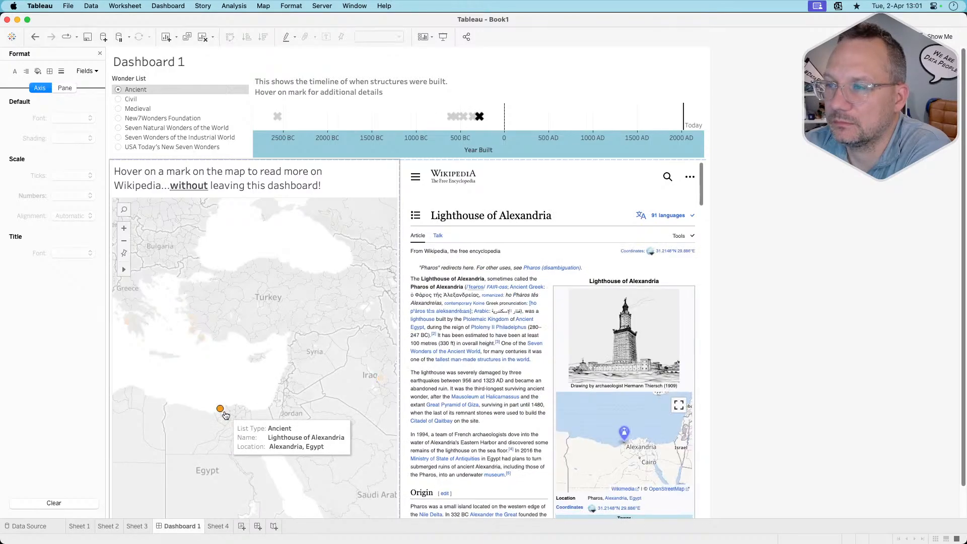
Set the outer padding of the dashboard's outermost vertical container to 20 on all sides
click(358, 184)
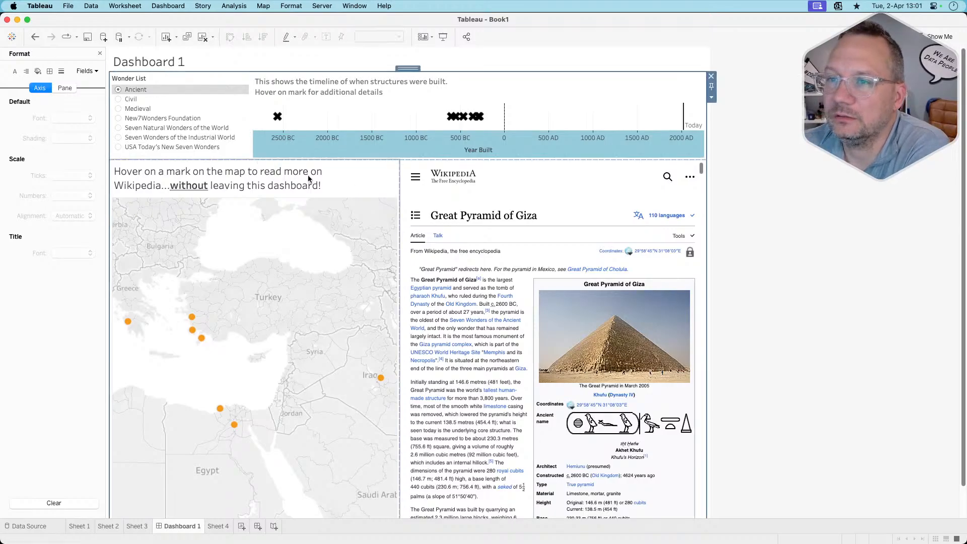
click(99, 53)
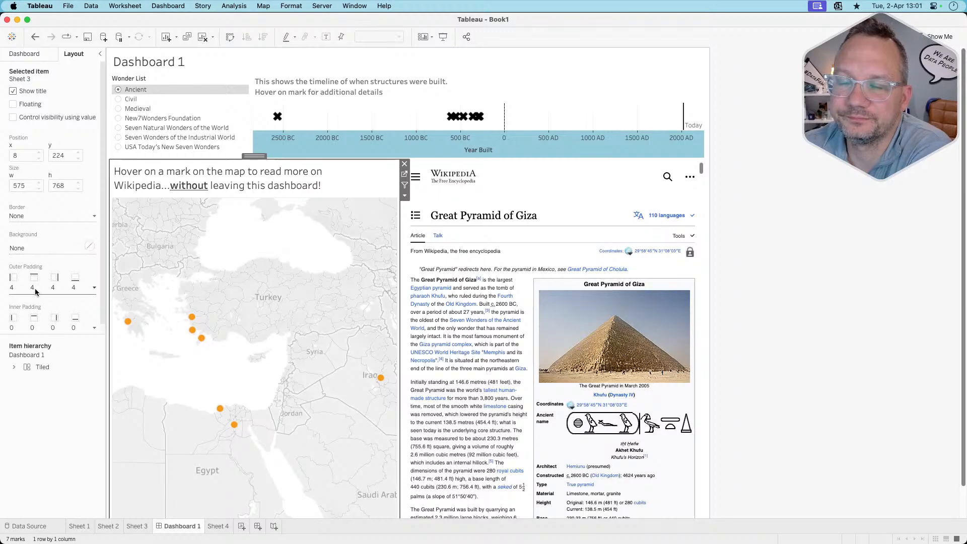
click(165, 109)
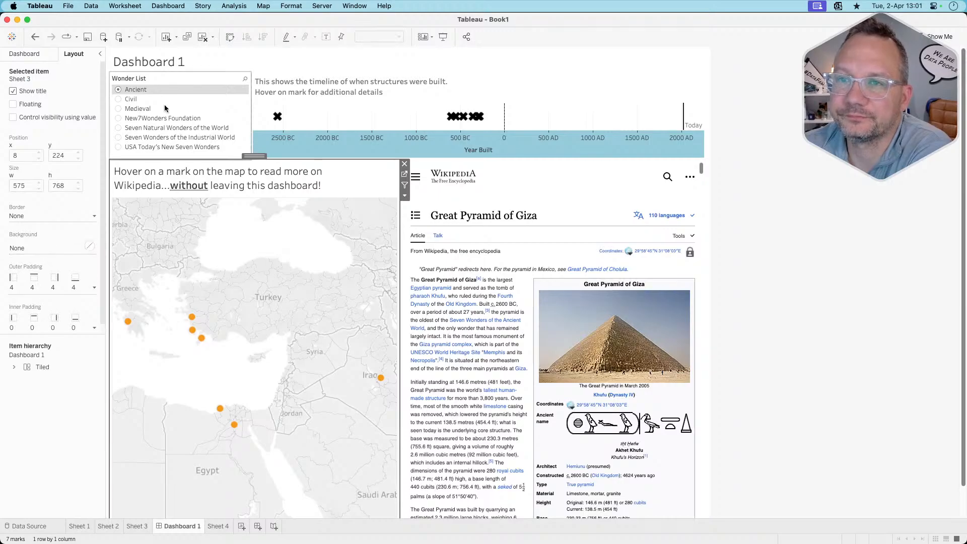
double_click(255, 157)
click(411, 69)
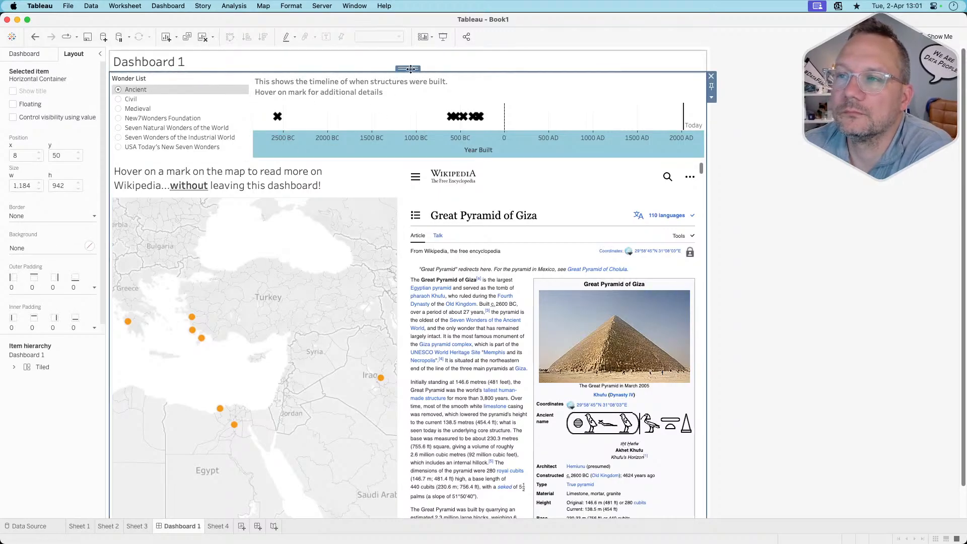
click(411, 69)
click(32, 287)
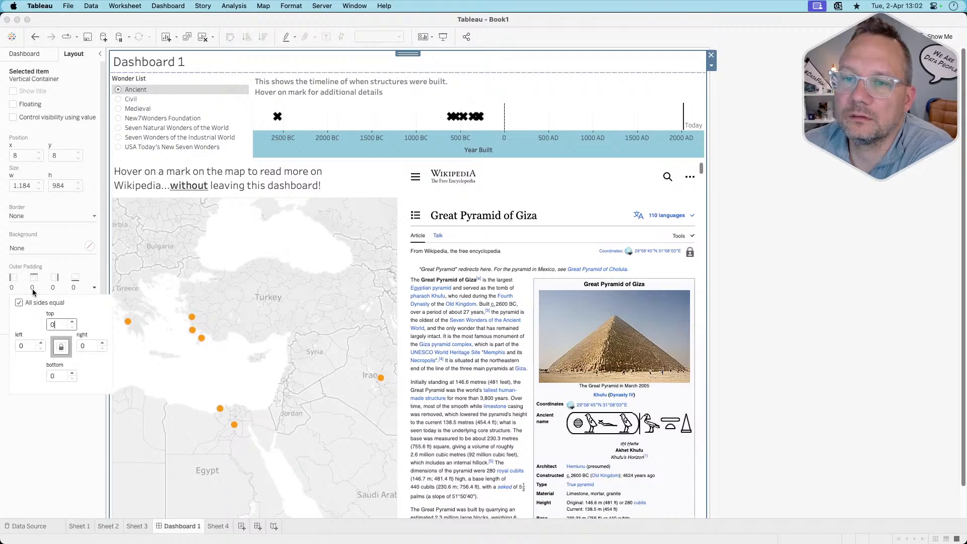
text(20)
key(Return)
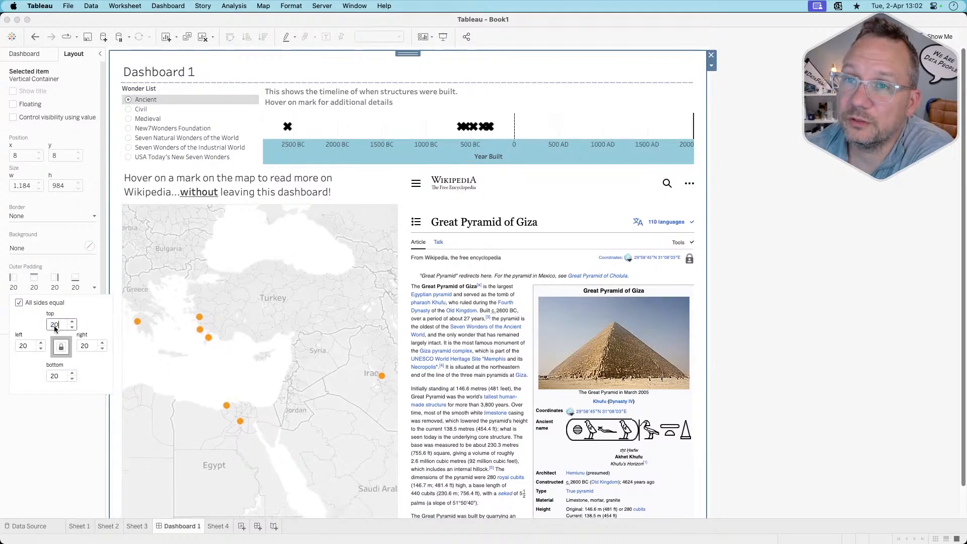
Replace the dashboard title text with "Explore the (many) 7 Wonders of the World!"
double_click(250, 81)
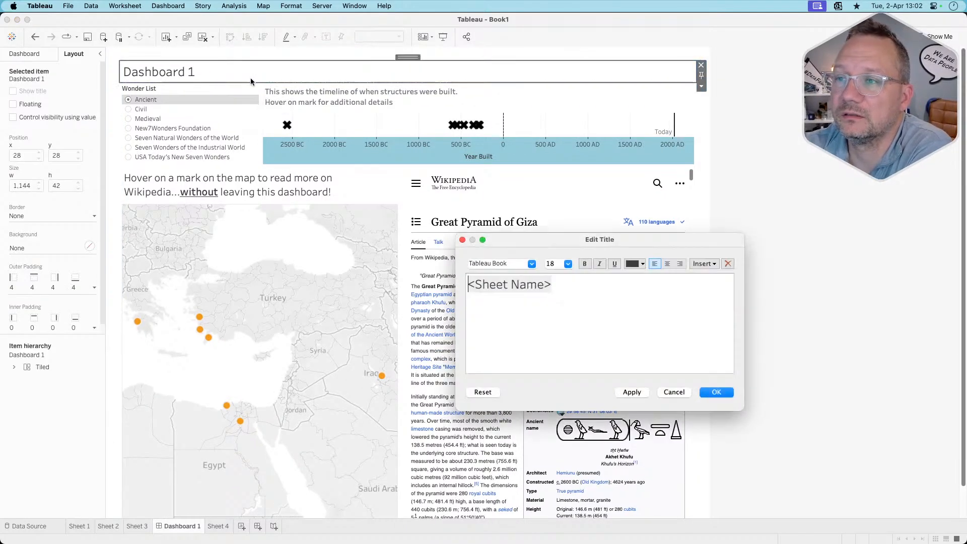
triple_click(516, 291)
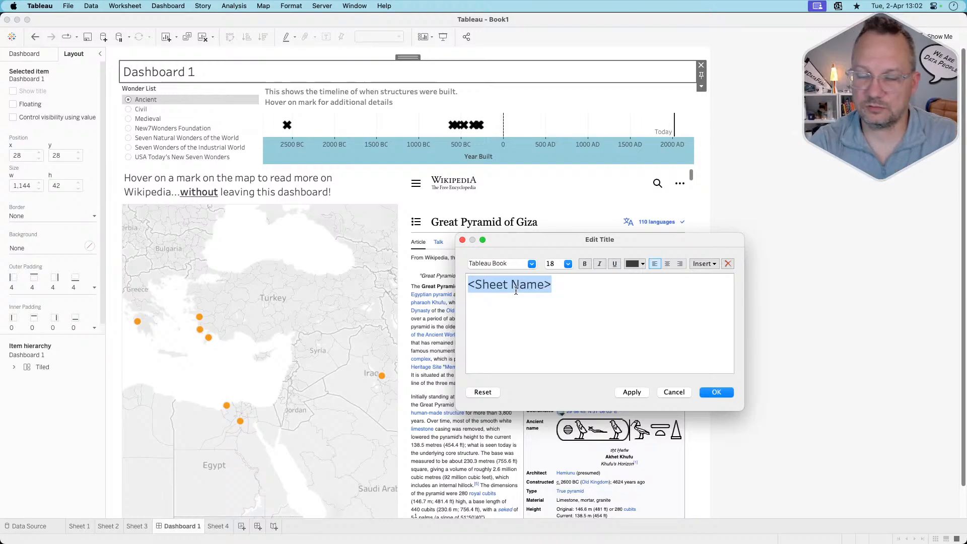
text(Ex)
key(BackSpace)
text(p)
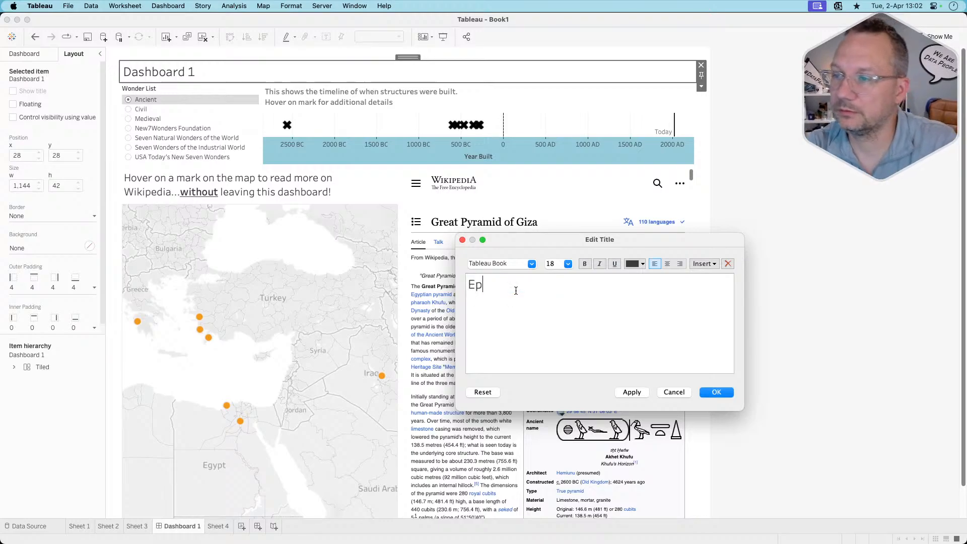
key(BackSpace)
text(xplore the)
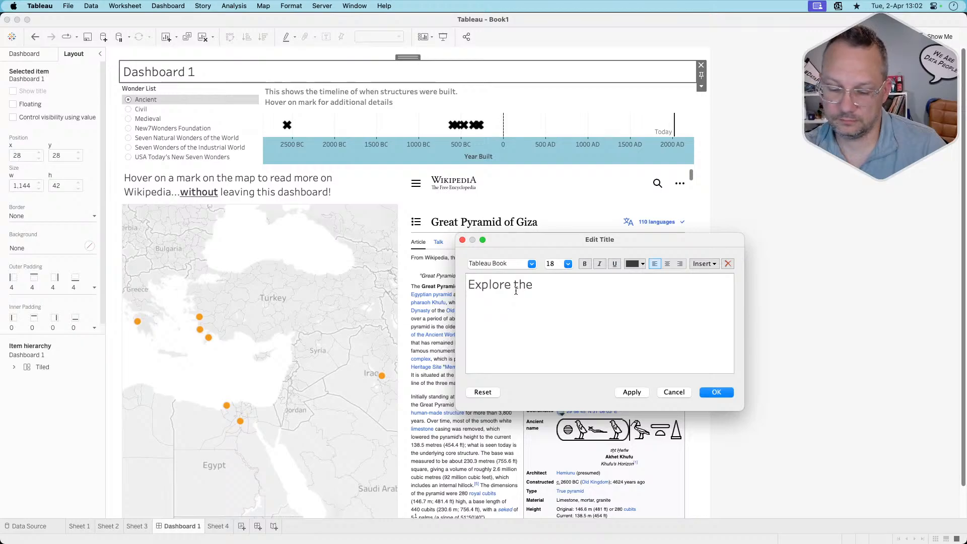
text( 9)
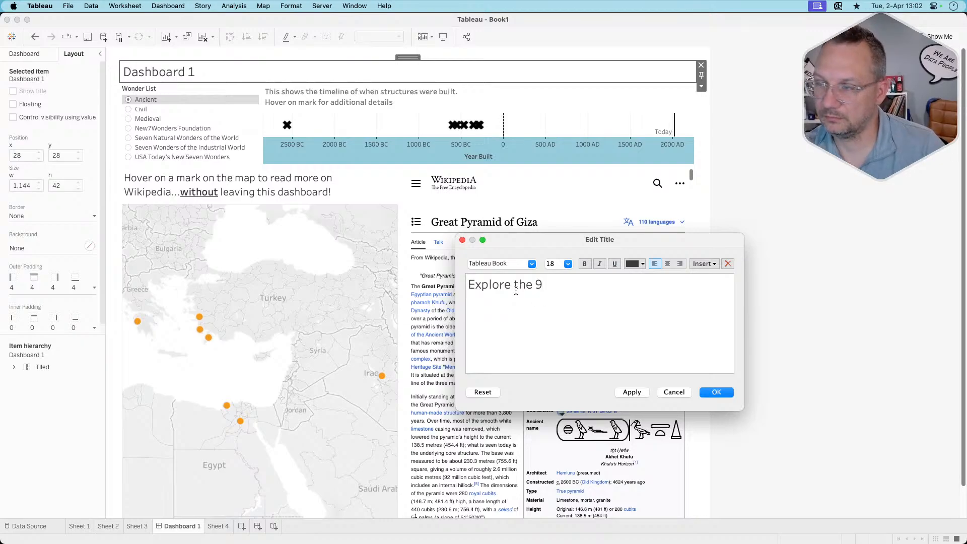
key(BackSpace)
text((man)
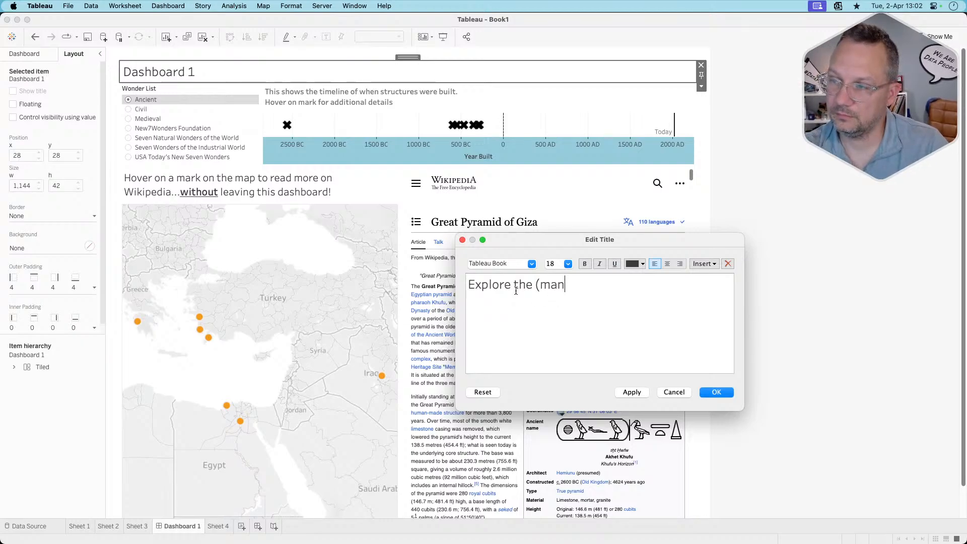
text(y)
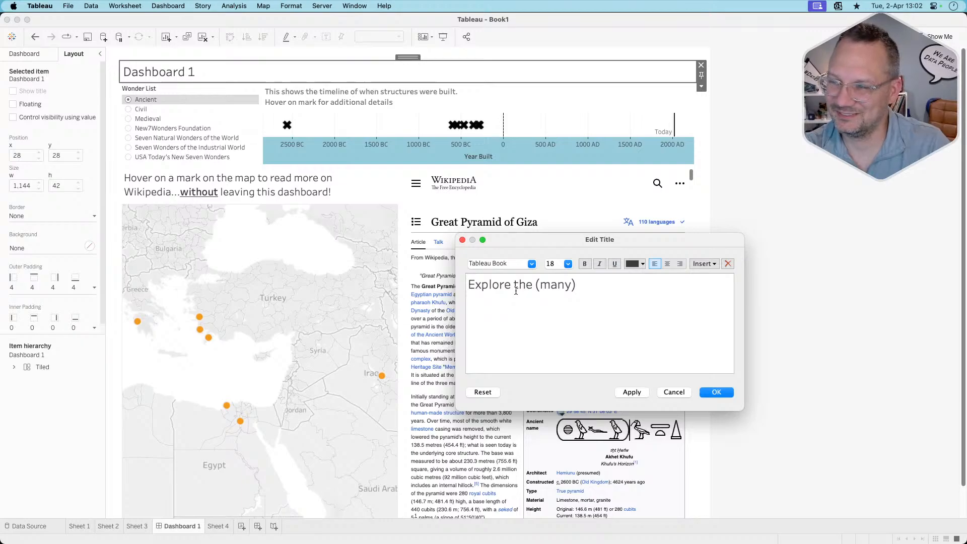
text() 7)
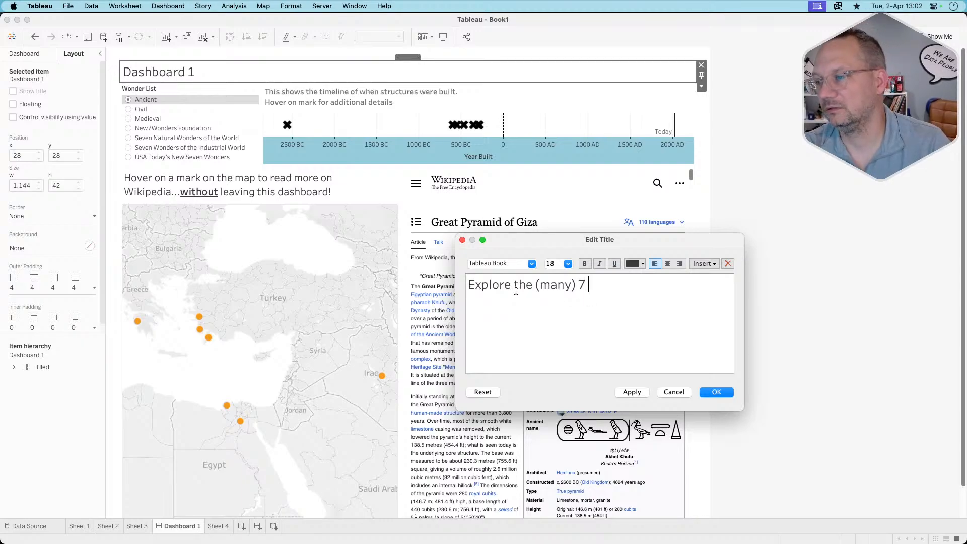
text( Wonders of the )
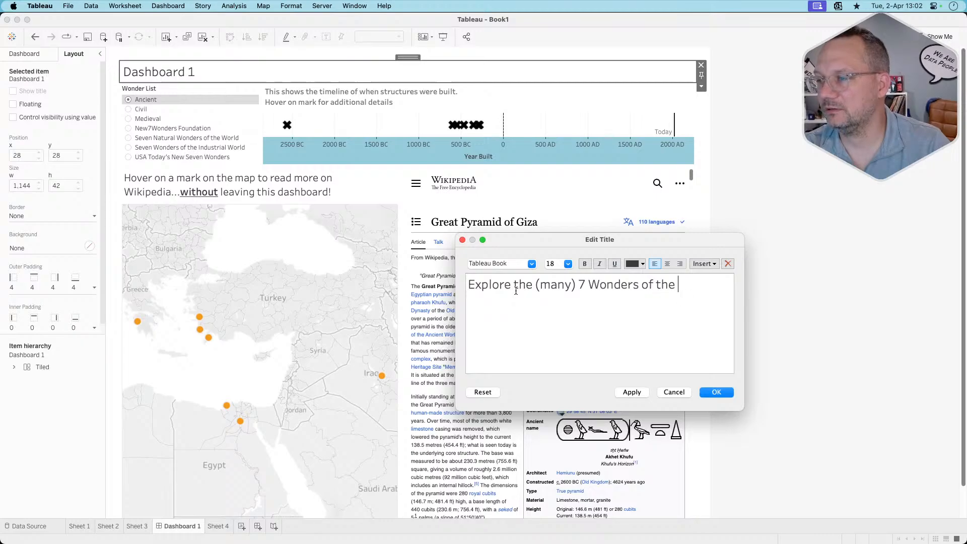
text(World!)
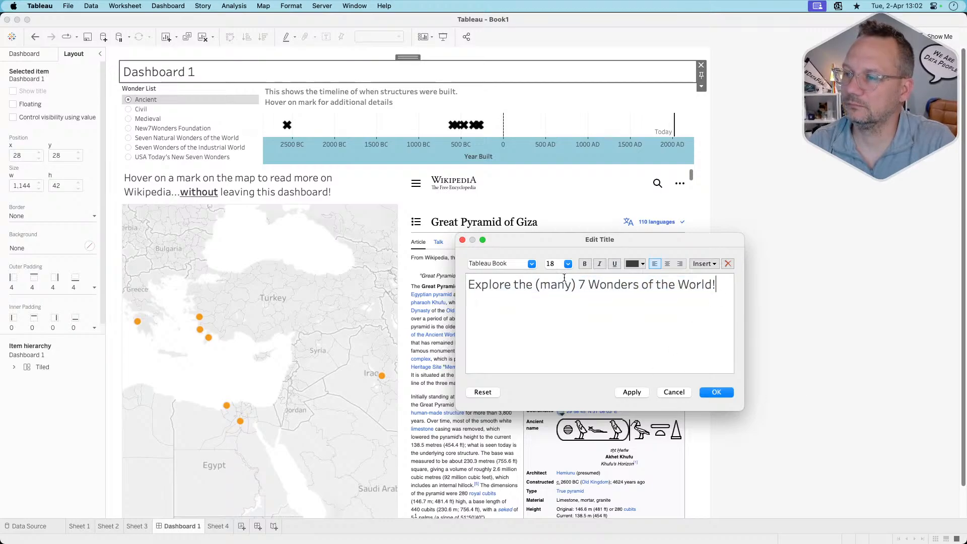
Format the whole dashboard title in Tableau Semibold at size 28 and apply the change
key(super+a)
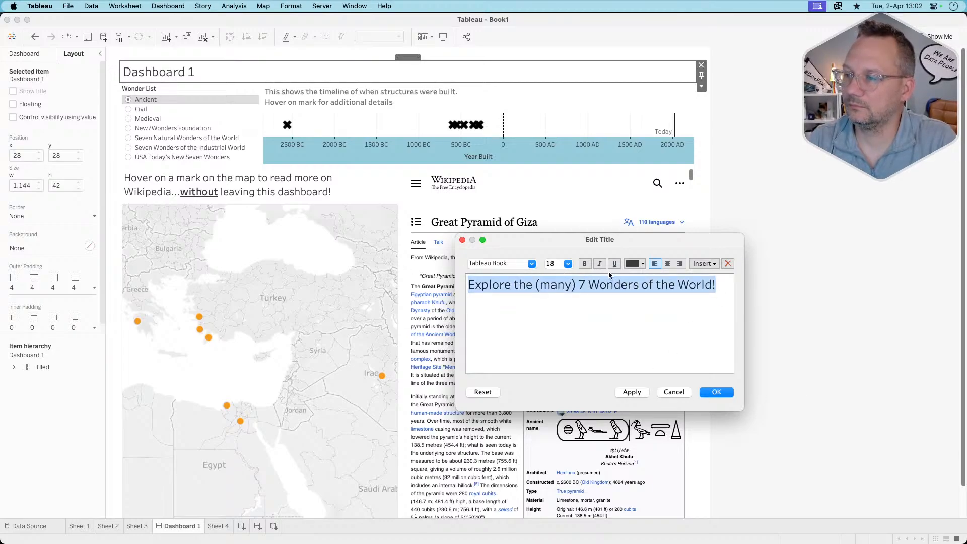
click(568, 266)
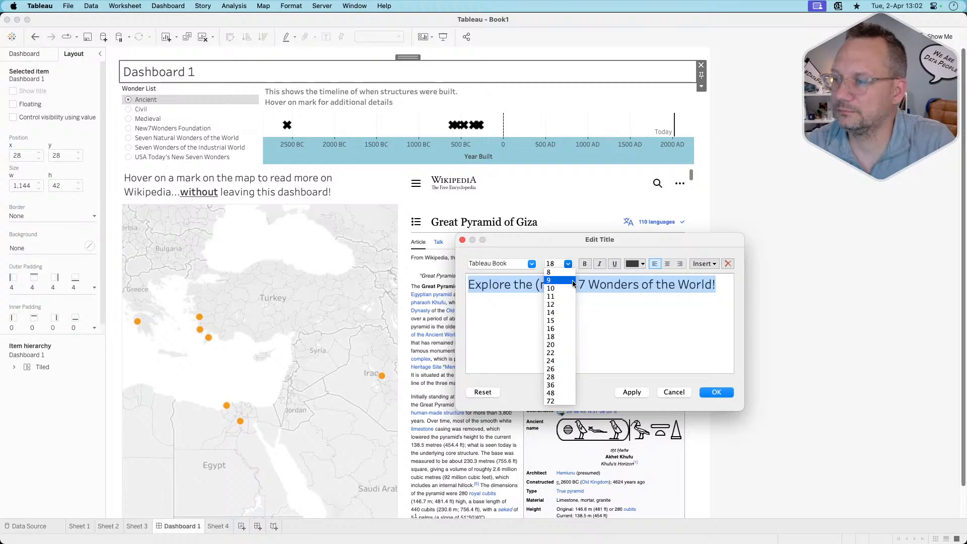
click(564, 377)
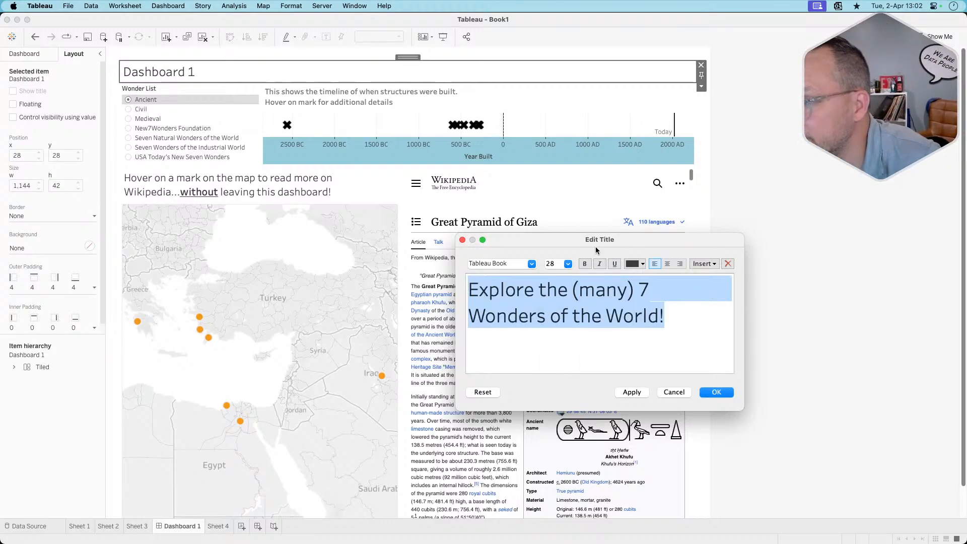
click(532, 264)
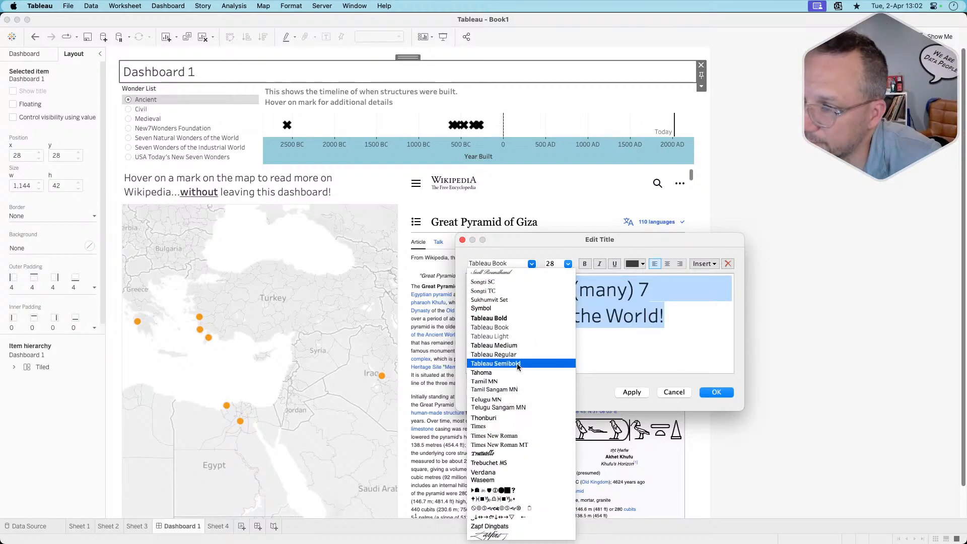
click(521, 364)
click(636, 393)
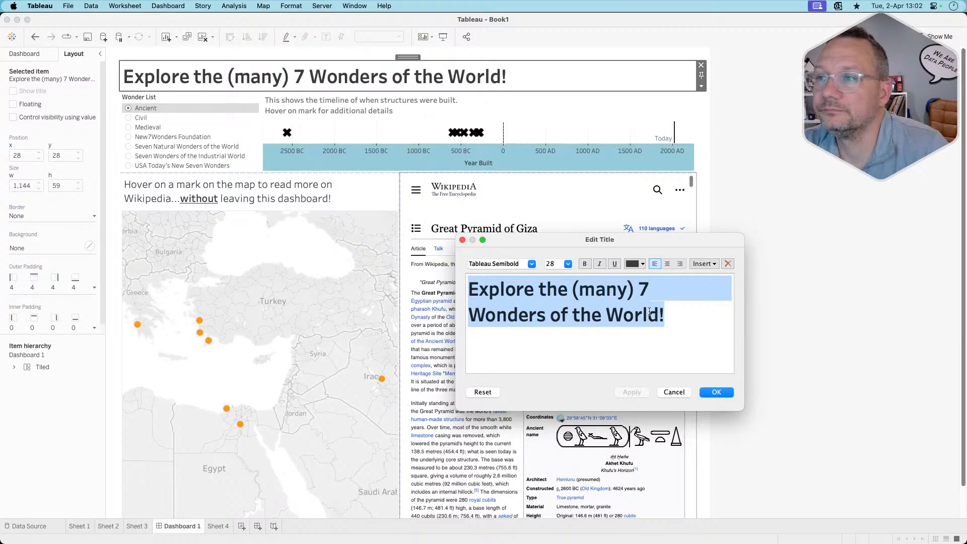
click(716, 393)
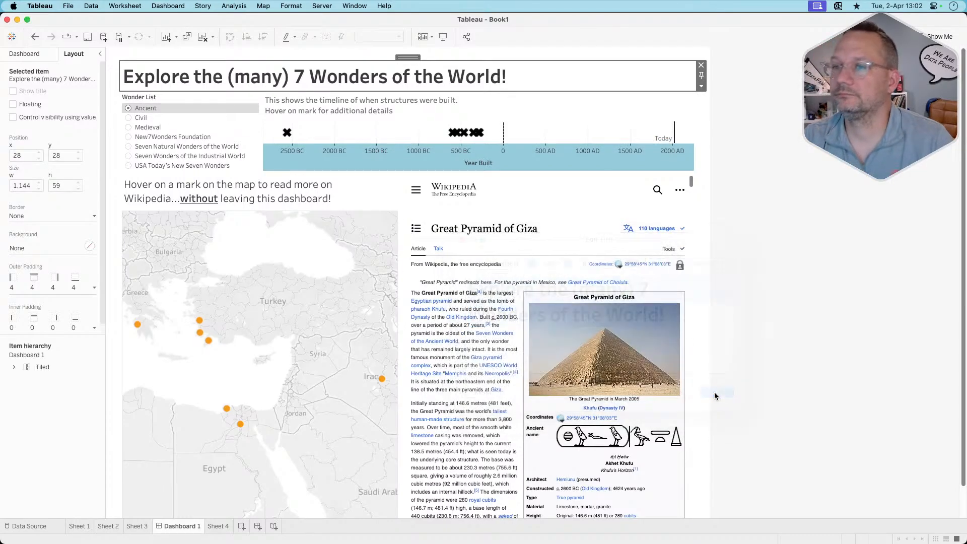
click(818, 258)
Set the bottom outer padding of the dashboard title to 10
click(577, 74)
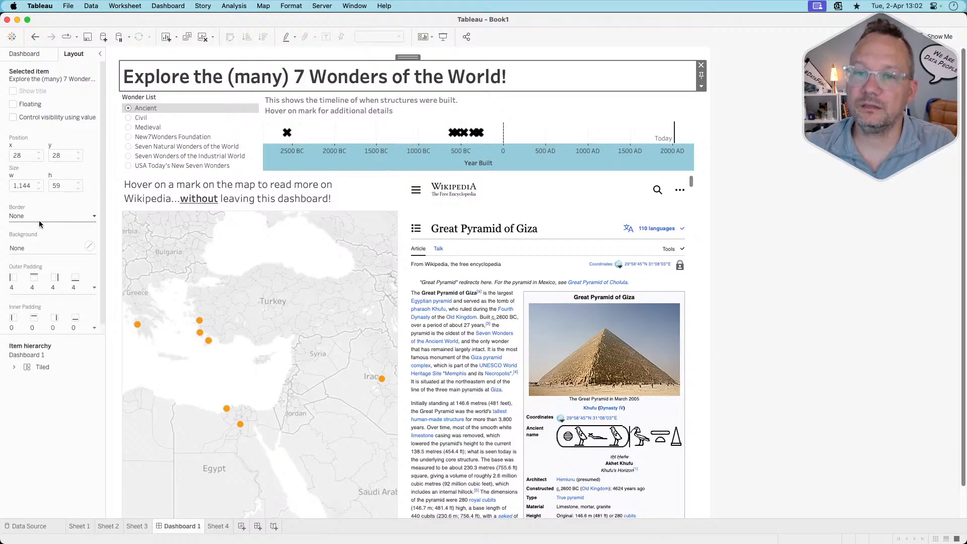
click(33, 290)
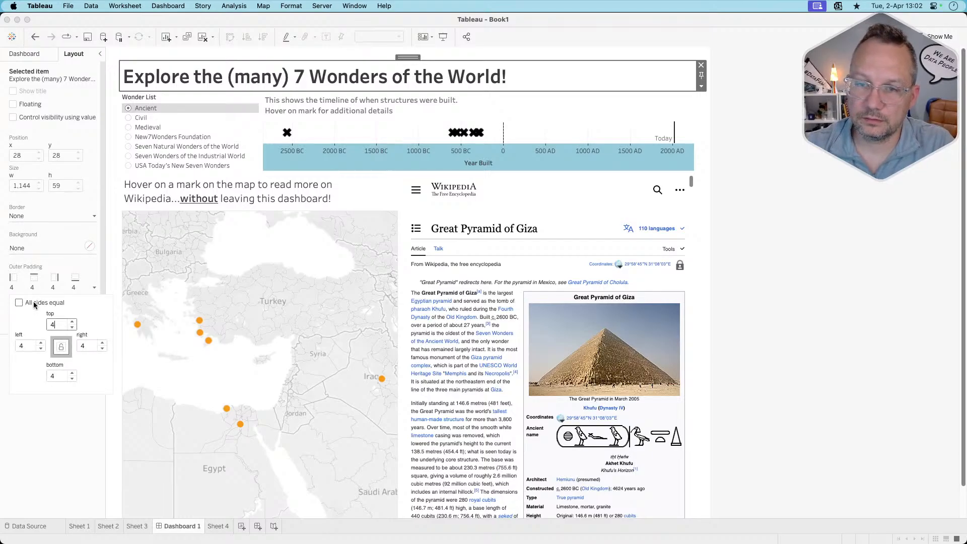
click(59, 375)
text(10)
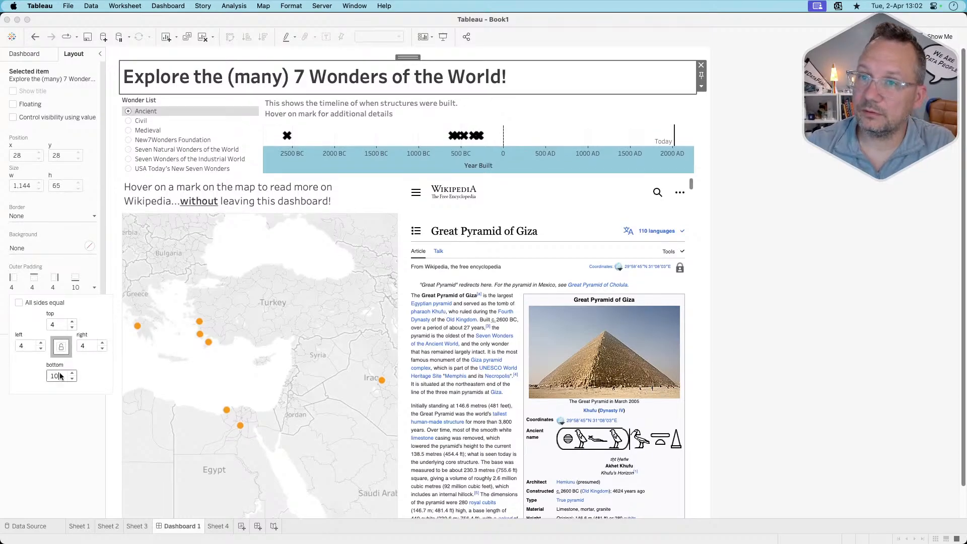
key(Return)
Set the top outer padding of the timeline sheet to 10
click(395, 114)
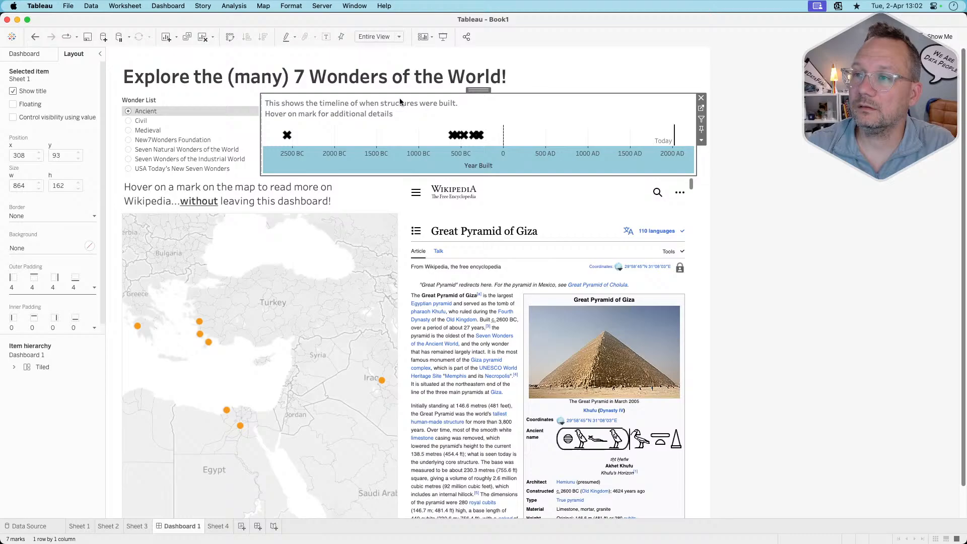
click(32, 289)
click(57, 321)
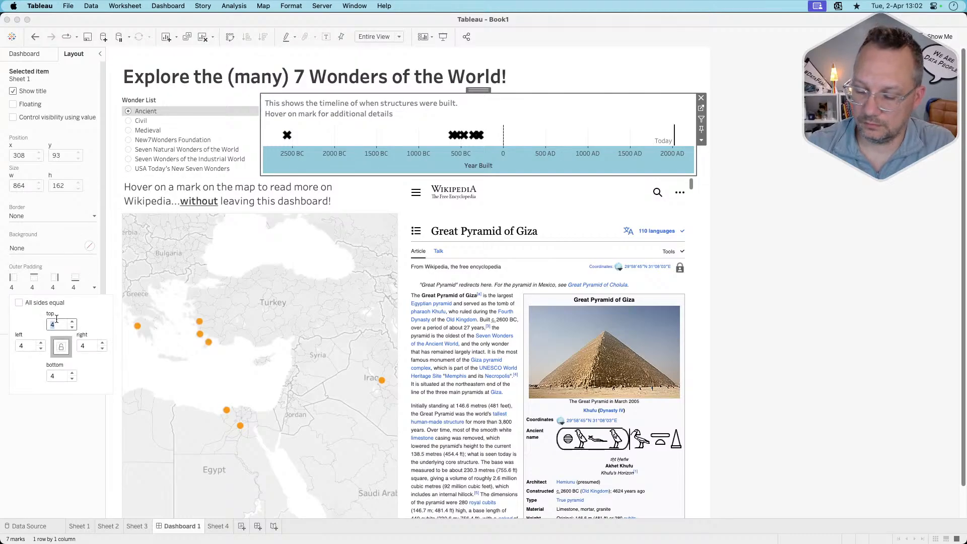
Set the top and bottom outer padding of the Wonder List filter to 10
click(196, 101)
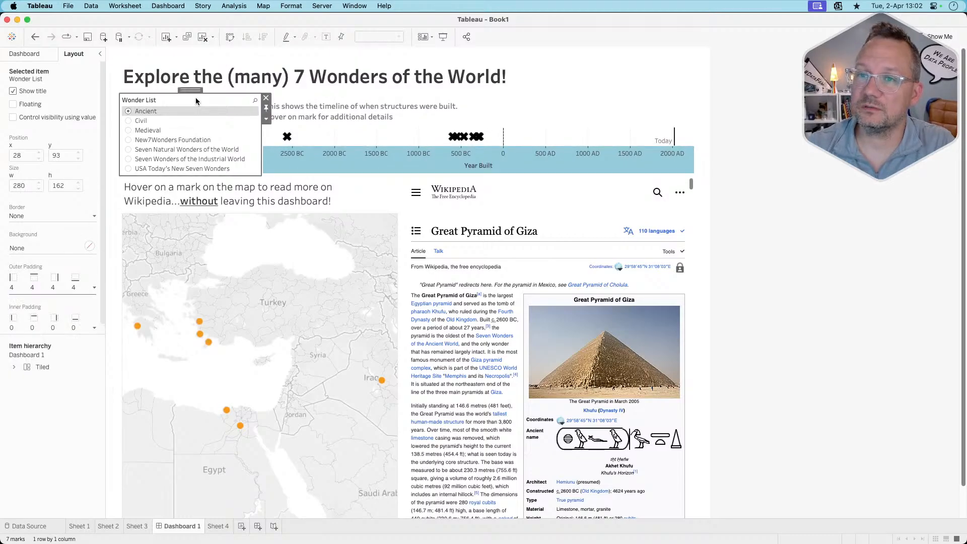
click(42, 289)
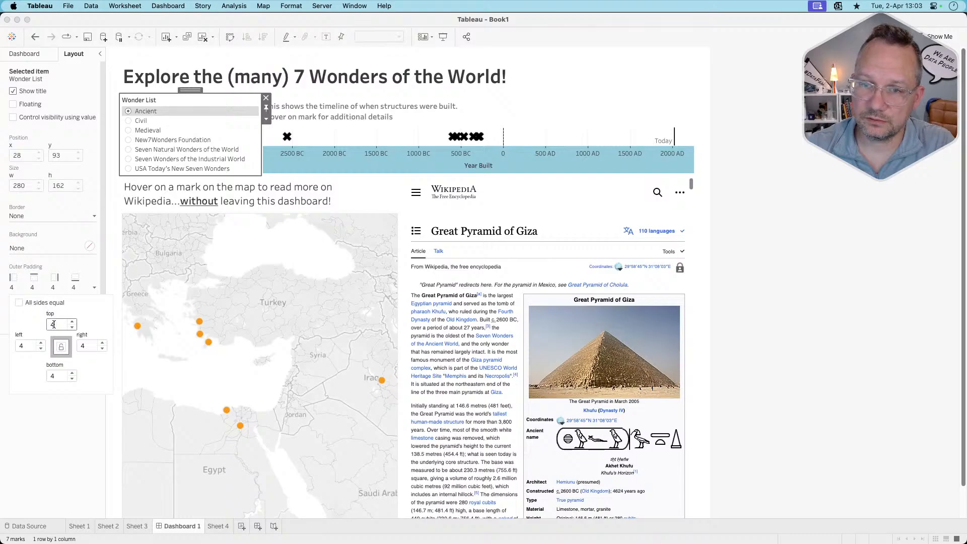
text(10)
click(56, 376)
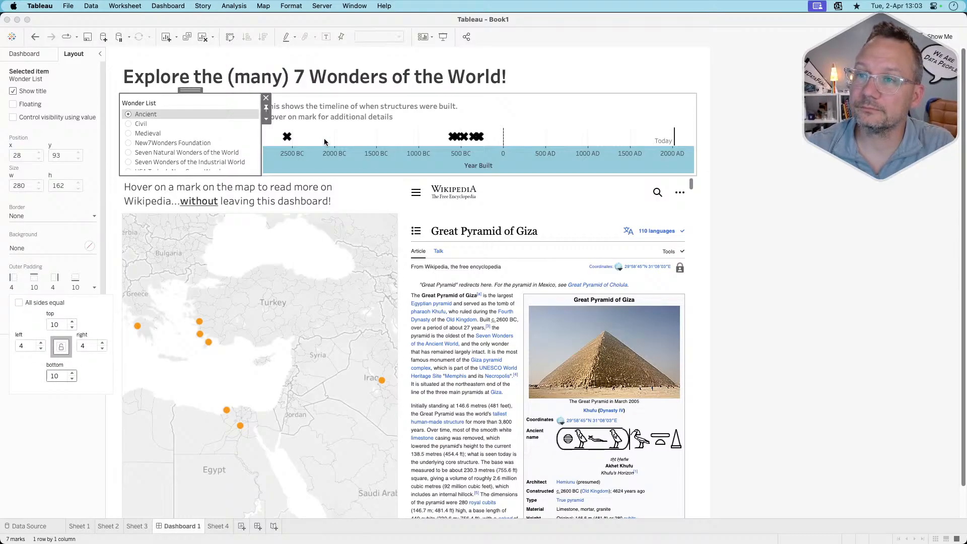
Set the timeline sheet's bottom outer padding to 10 and enlarge its row to a height of about 186
click(343, 108)
click(49, 291)
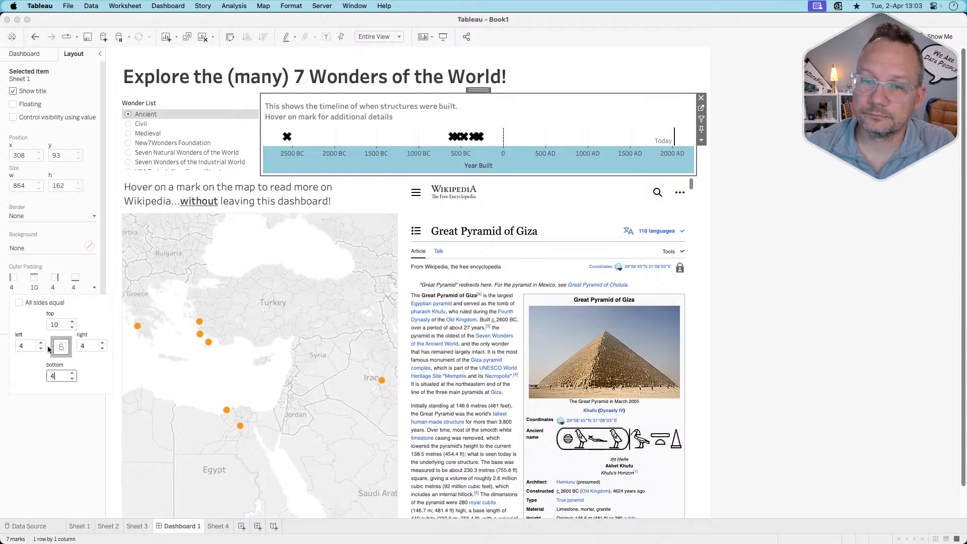
text(10)
key(Return)
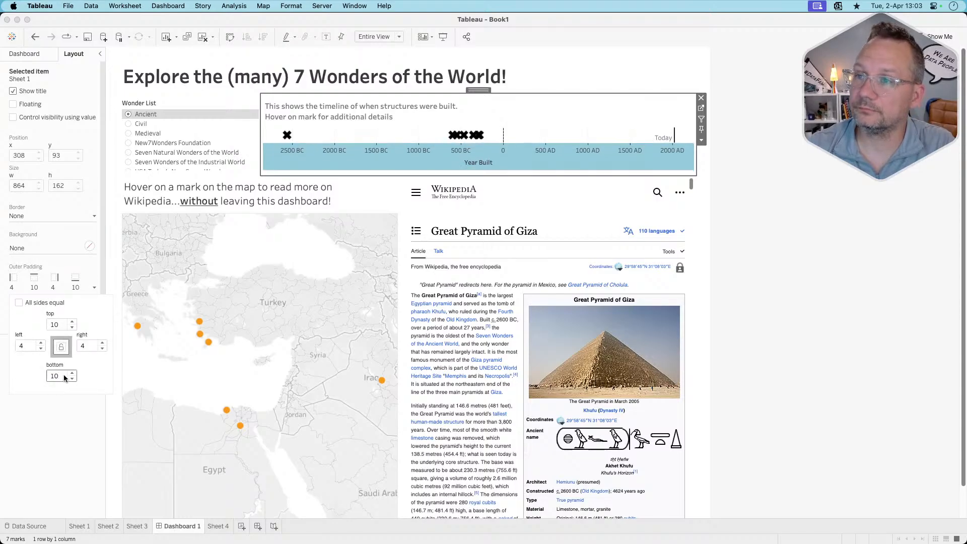
click(371, 183)
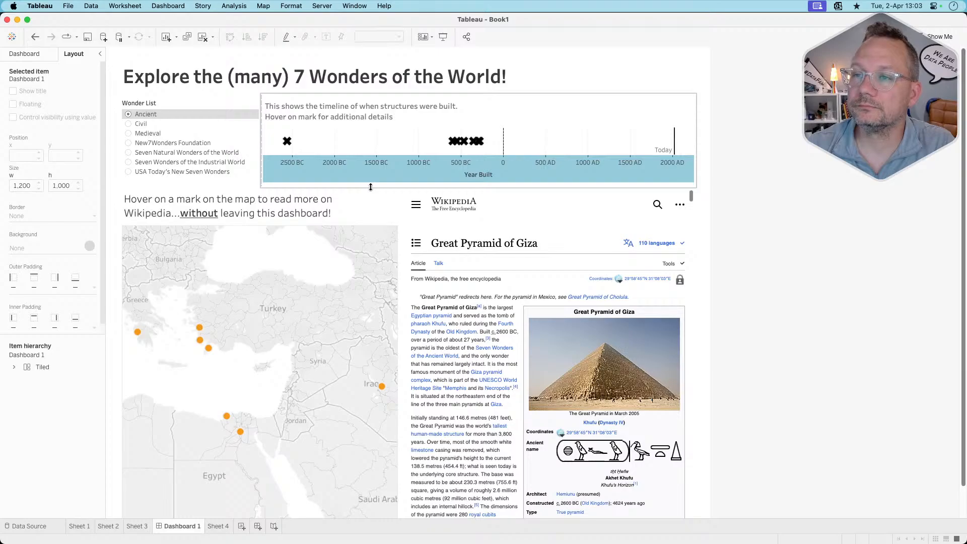
click(347, 166)
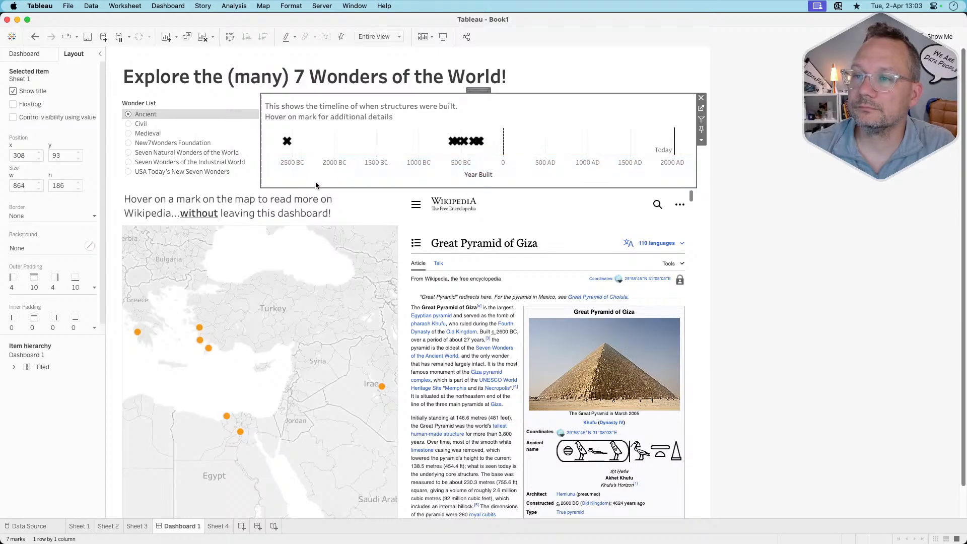
Set the top and left outer padding of the Wikipedia web page object to 10
click(414, 199)
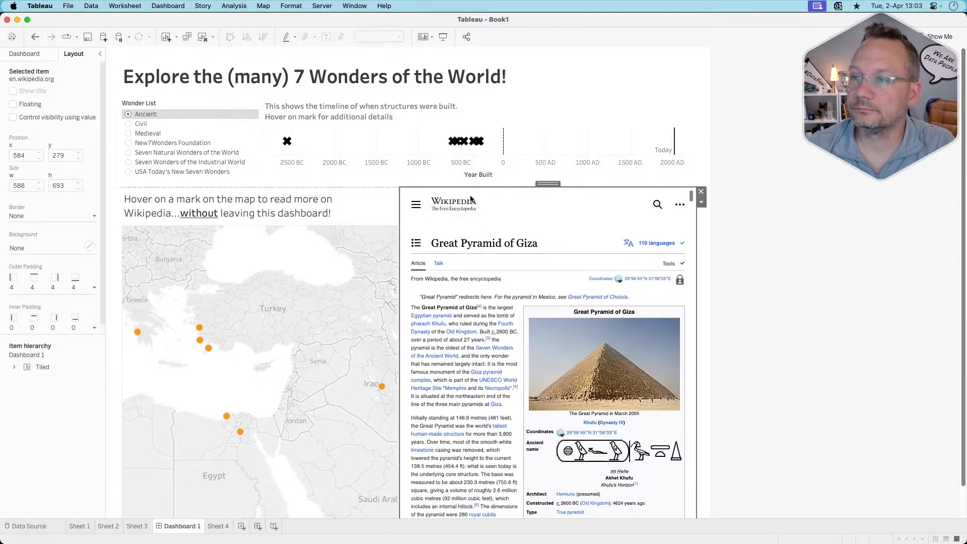
click(94, 287)
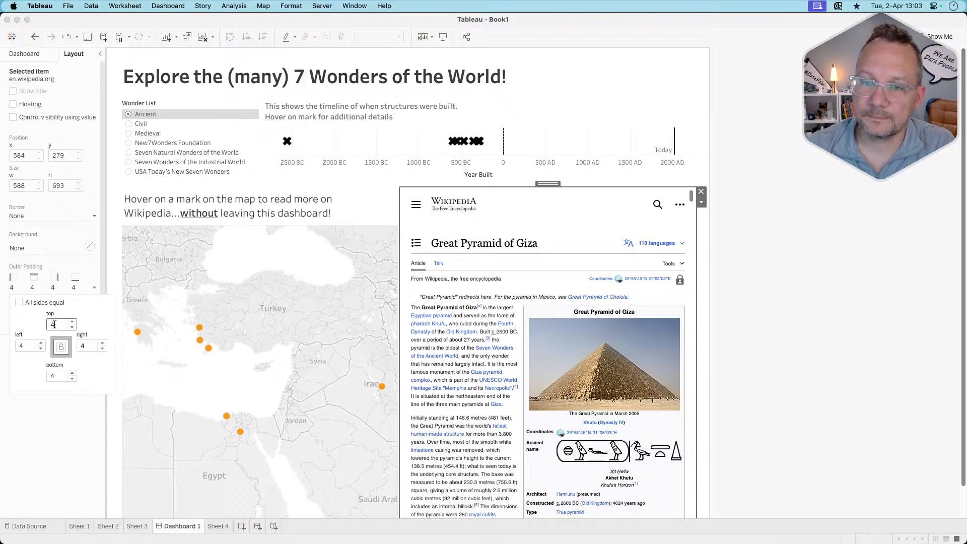
text(10)
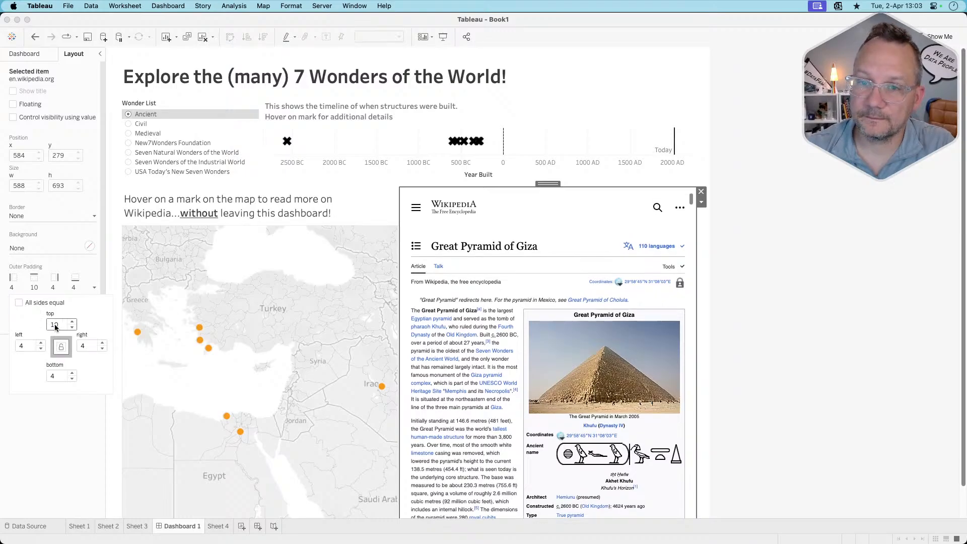
click(21, 346)
text(10)
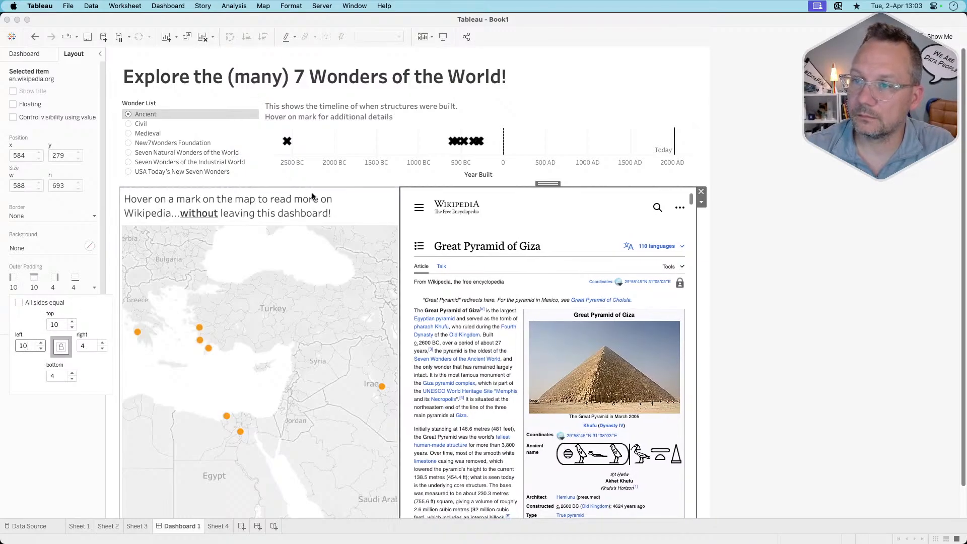
Set the top and right outer padding of the map sheet to 10
click(312, 197)
click(26, 296)
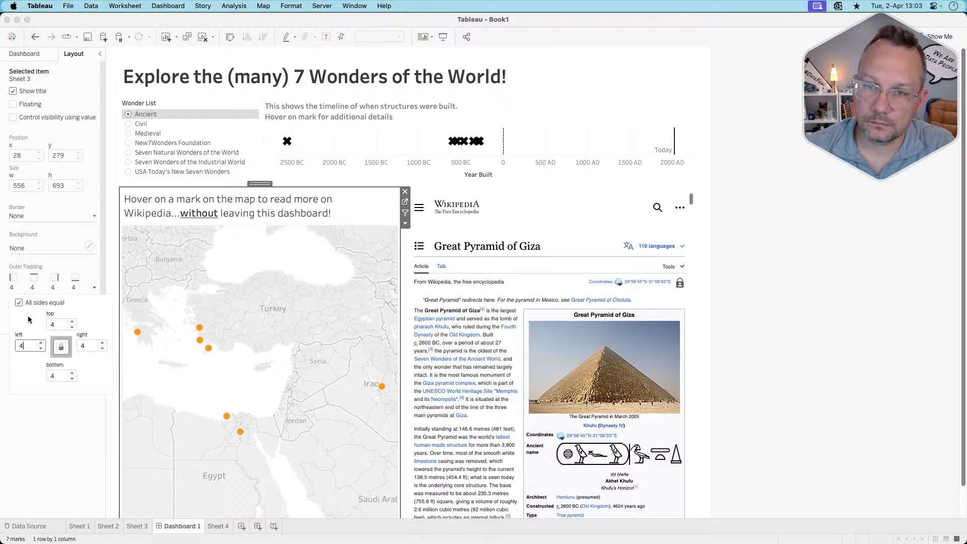
click(55, 323)
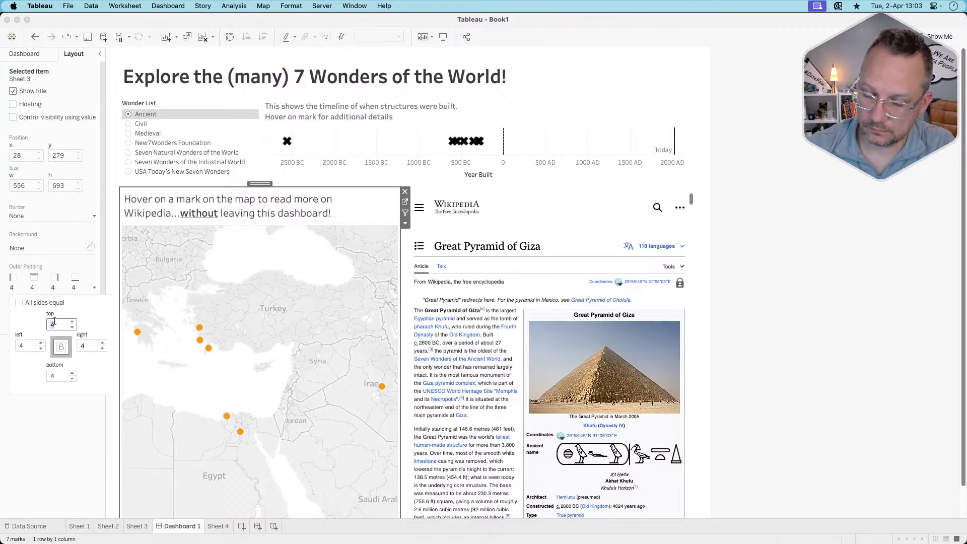
text(10)
click(82, 346)
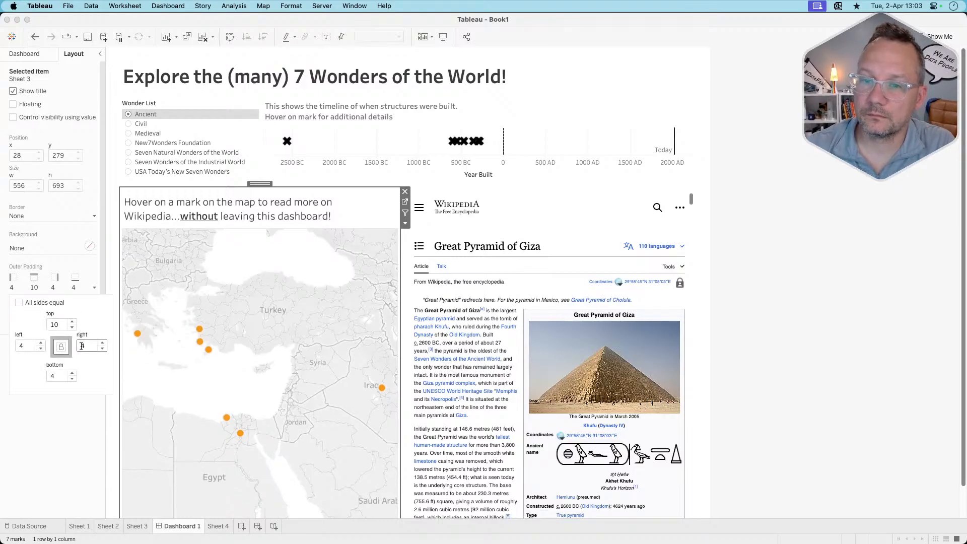
text(10)
key(Return)
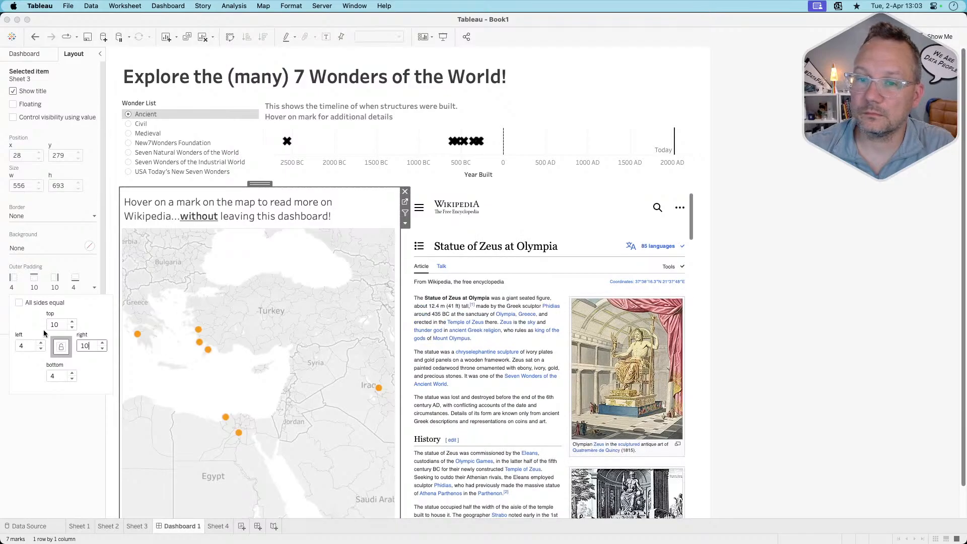
click(893, 289)
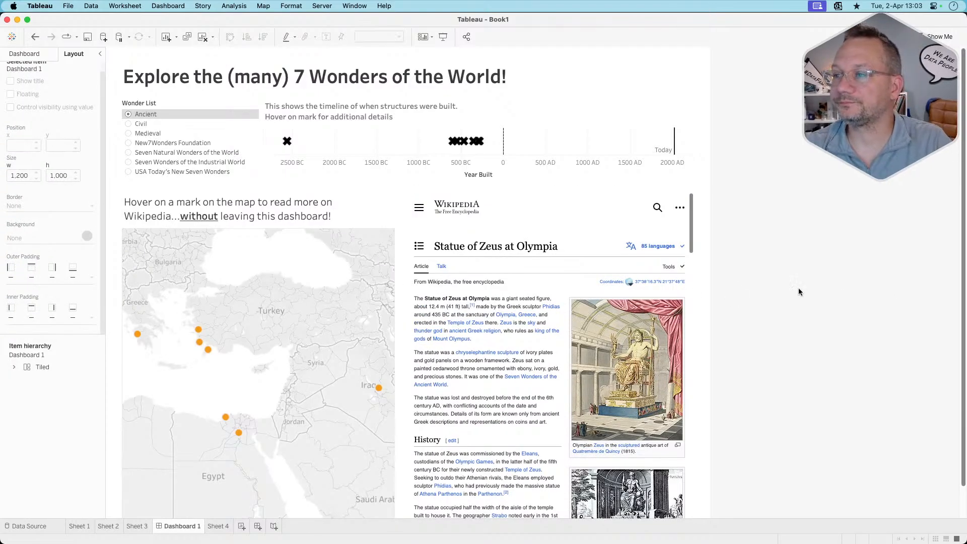
Try a thin solid border on the Wikipedia web page object and return it to None
scroll(799, 289, down, 2)
click(541, 176)
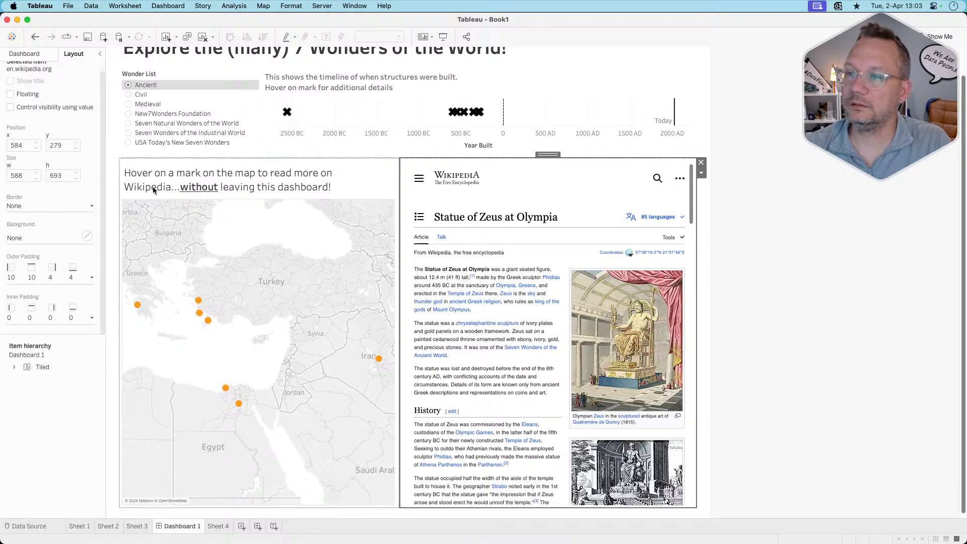
click(26, 207)
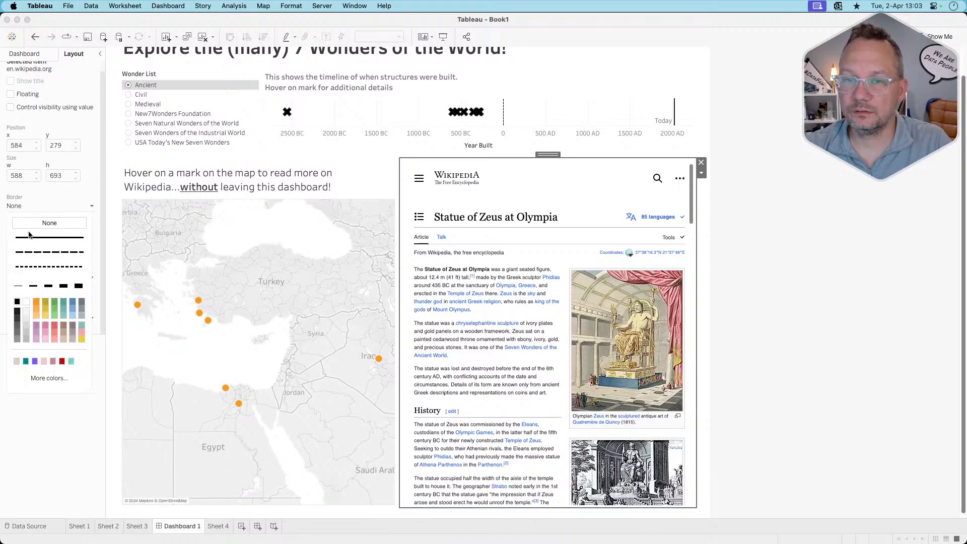
click(25, 317)
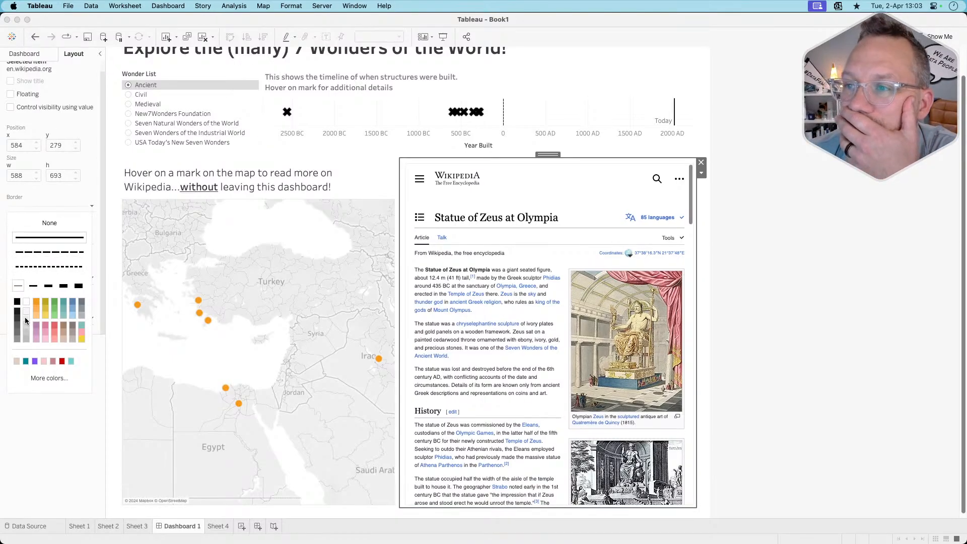
click(42, 228)
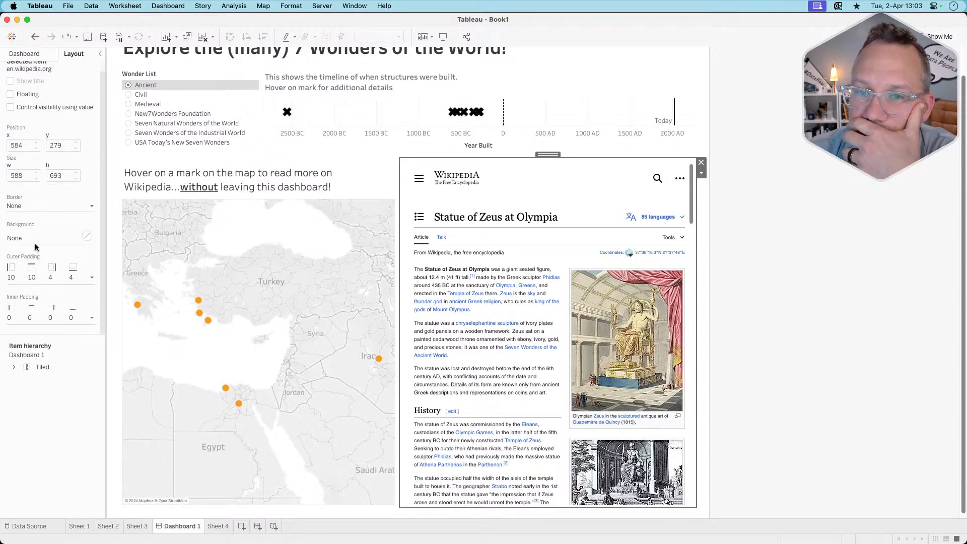
Try background colours on the Wikipedia web page object and settle on black at 100% opacity
click(34, 237)
click(24, 272)
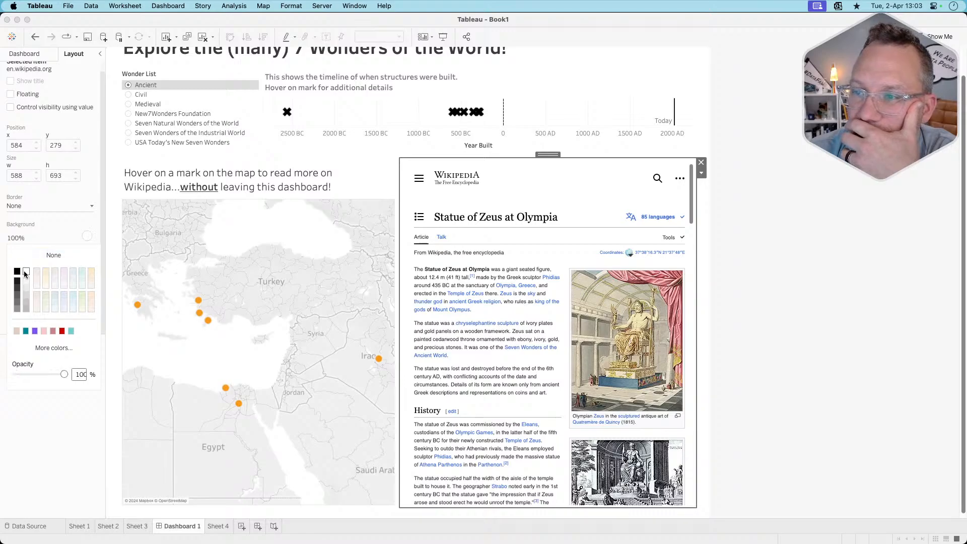
click(14, 281)
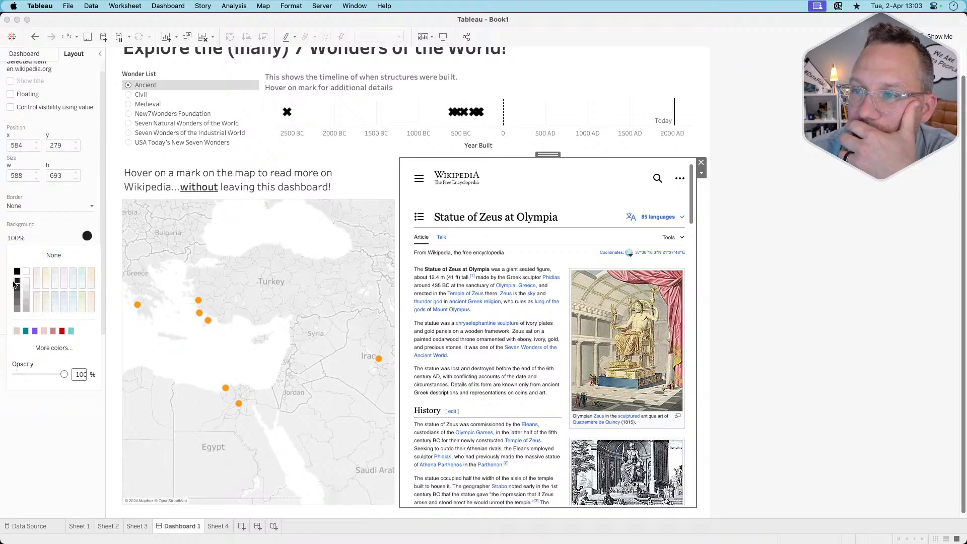
click(17, 280)
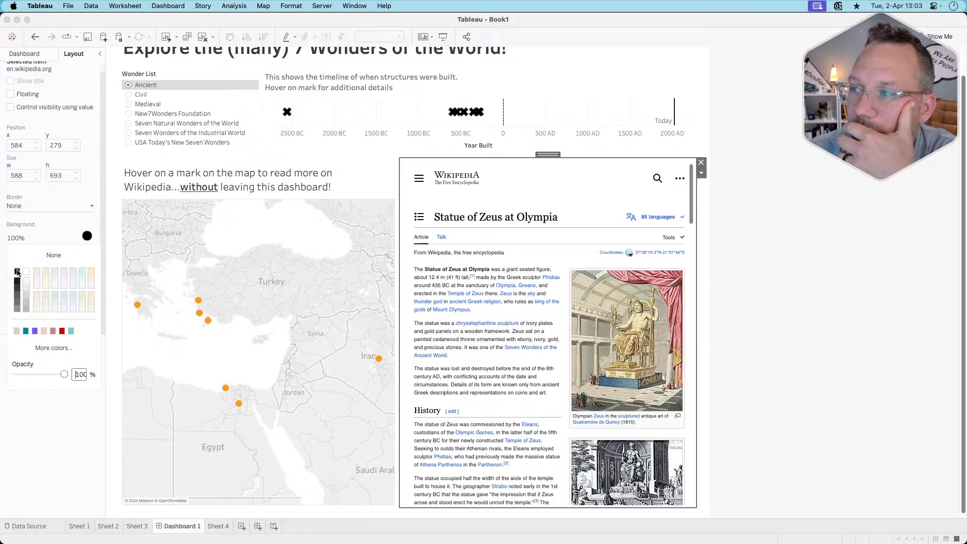
click(17, 305)
click(17, 272)
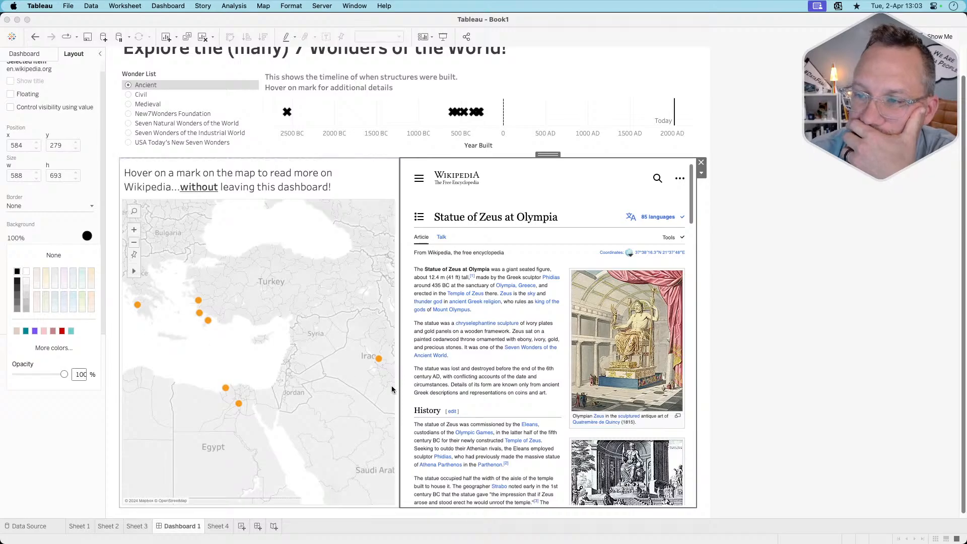
click(370, 180)
click(369, 179)
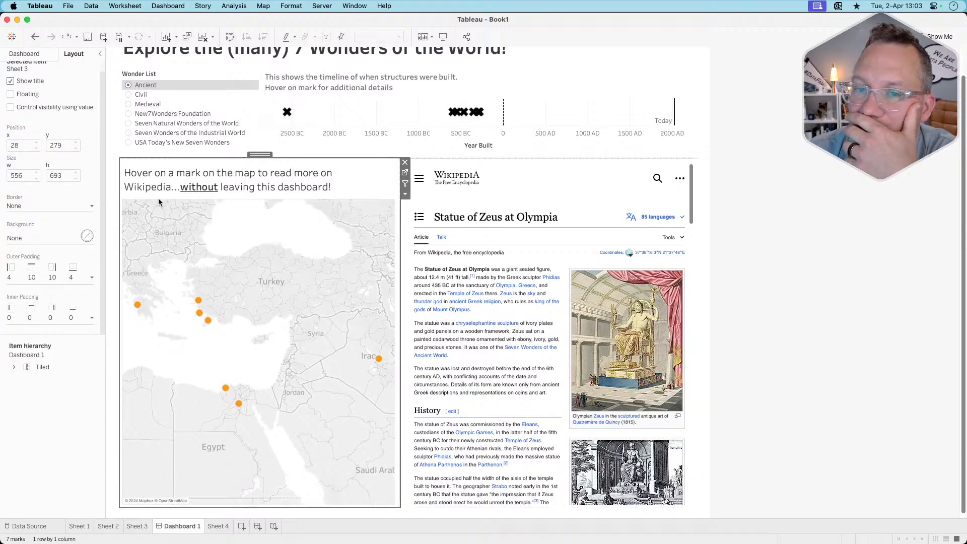
click(25, 236)
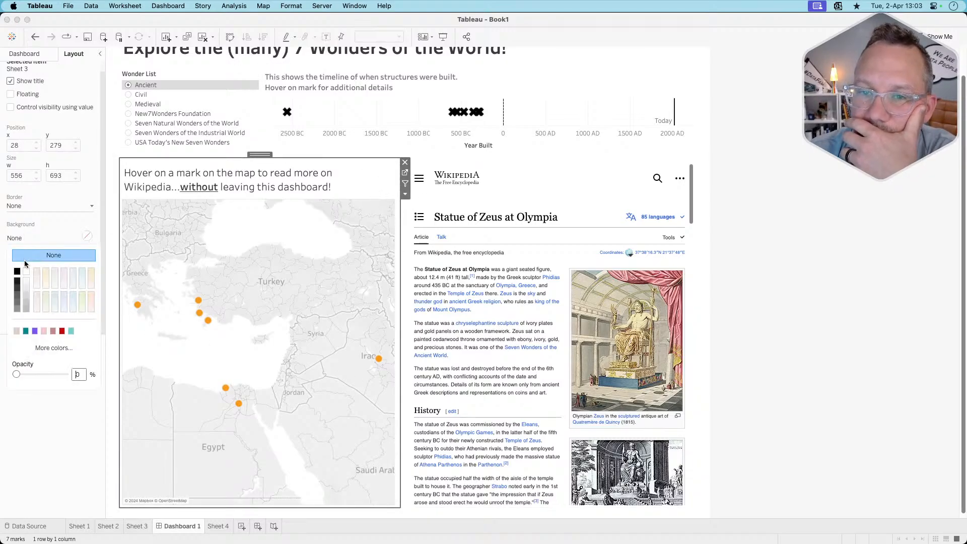
Set the timeline sheet's dashboard background to light grey at 100% opacity
click(340, 144)
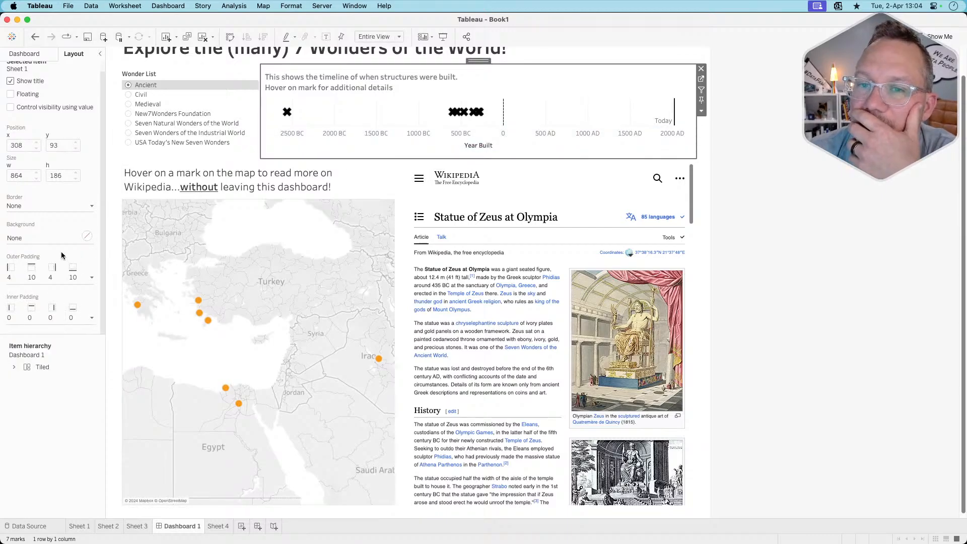
click(50, 238)
click(26, 288)
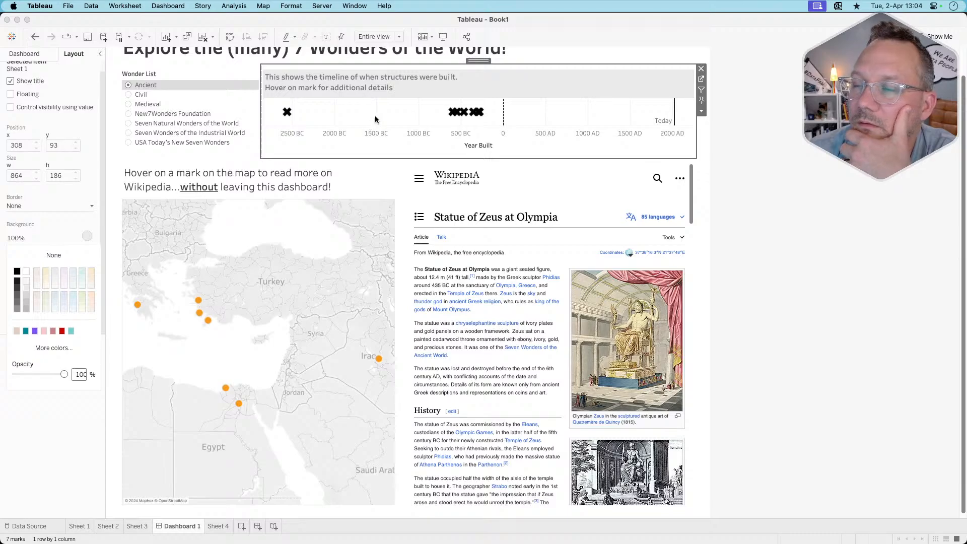
Set the timeline sheet's default worksheet shading to None and its dashboard background to a very light grey at 100% opacity
click(352, 116)
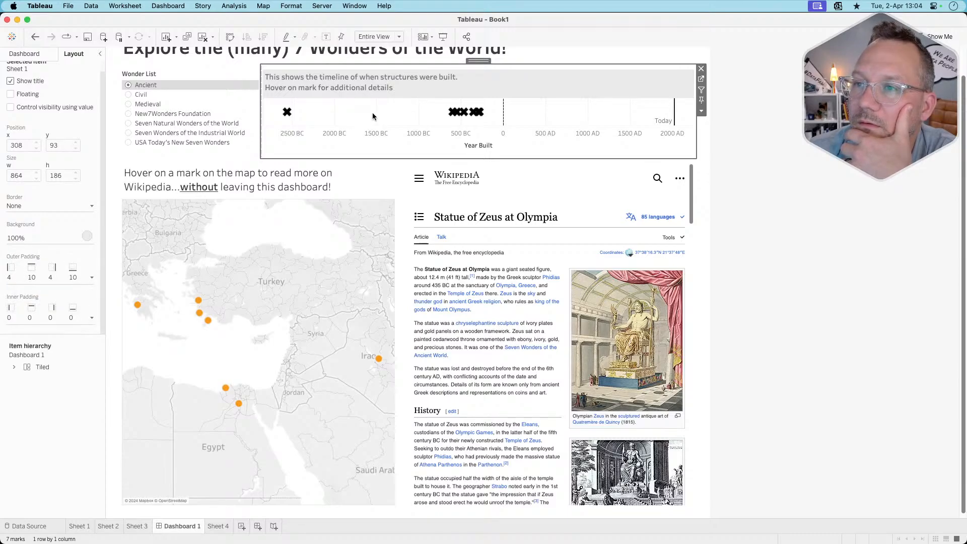
right_click(373, 114)
click(389, 154)
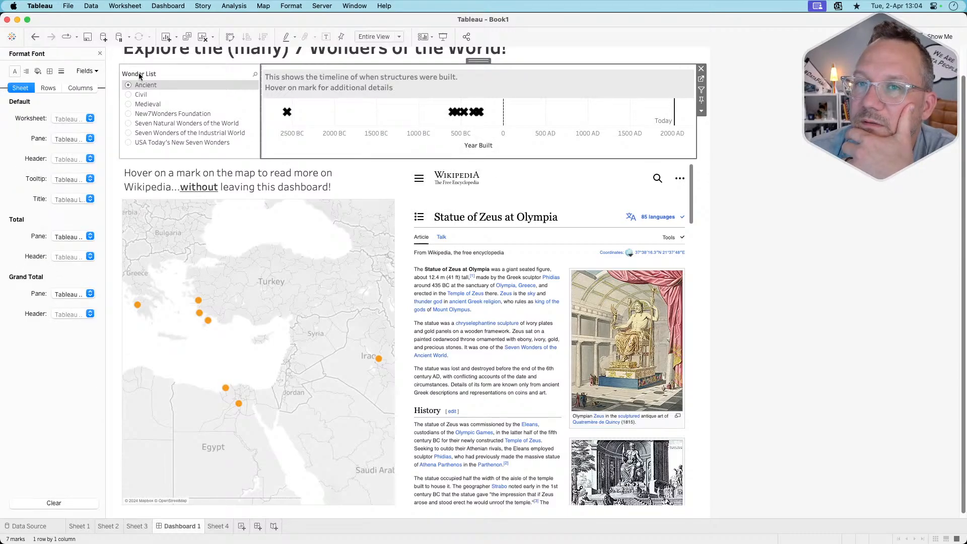
click(38, 71)
click(70, 119)
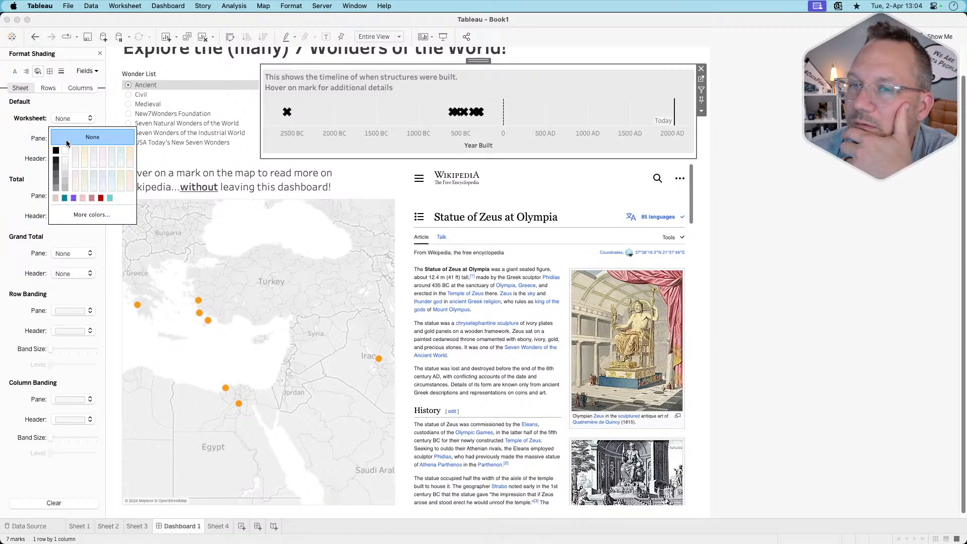
click(328, 133)
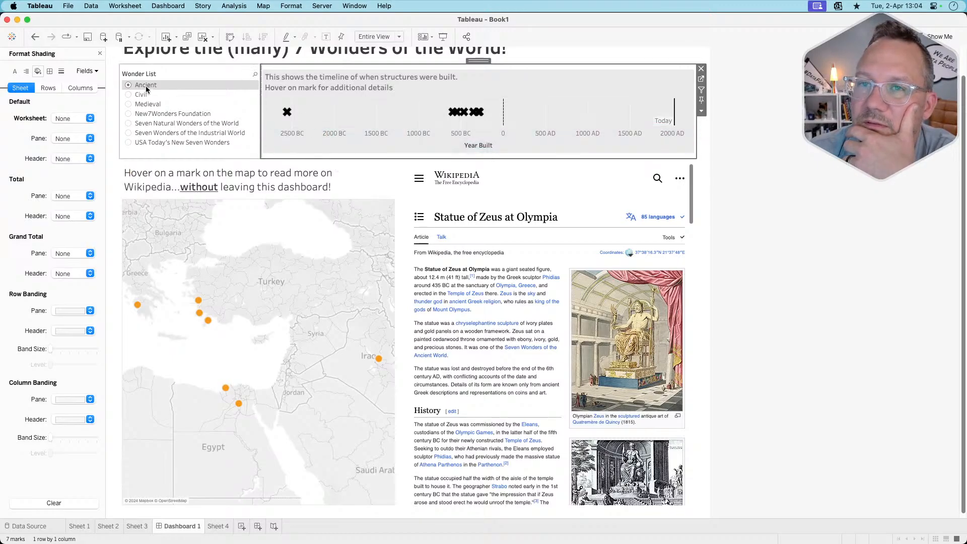
click(100, 53)
click(26, 238)
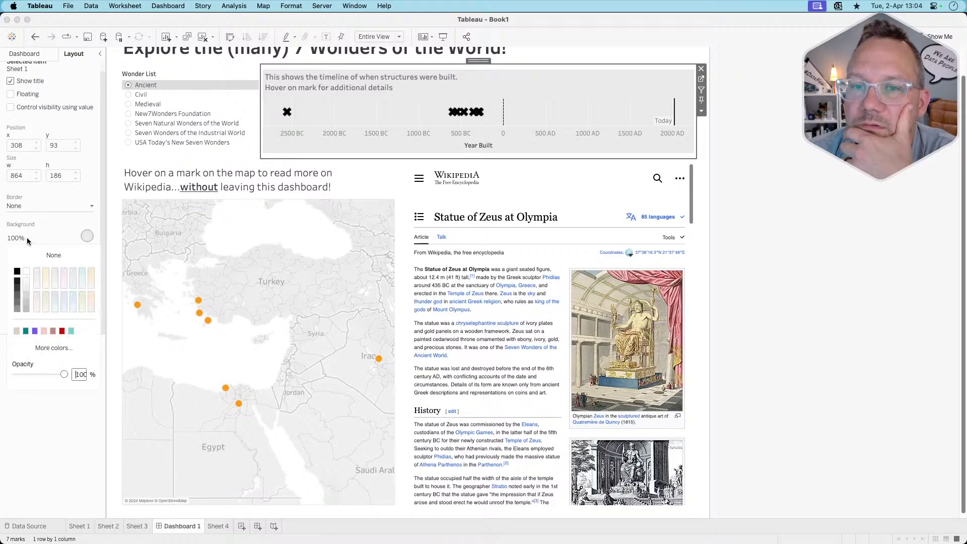
click(553, 126)
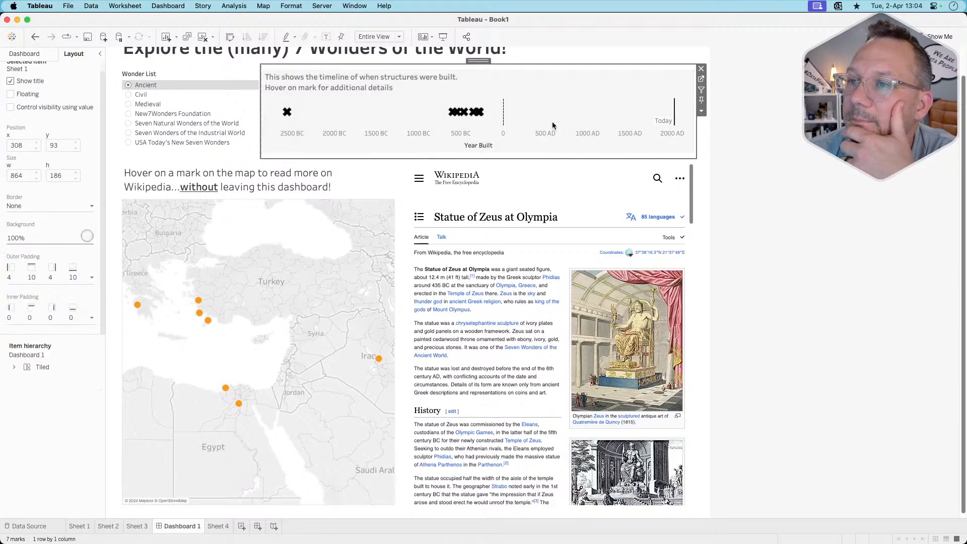
Format the timeline sheet's grid lines as thin white lines
right_click(420, 115)
click(441, 146)
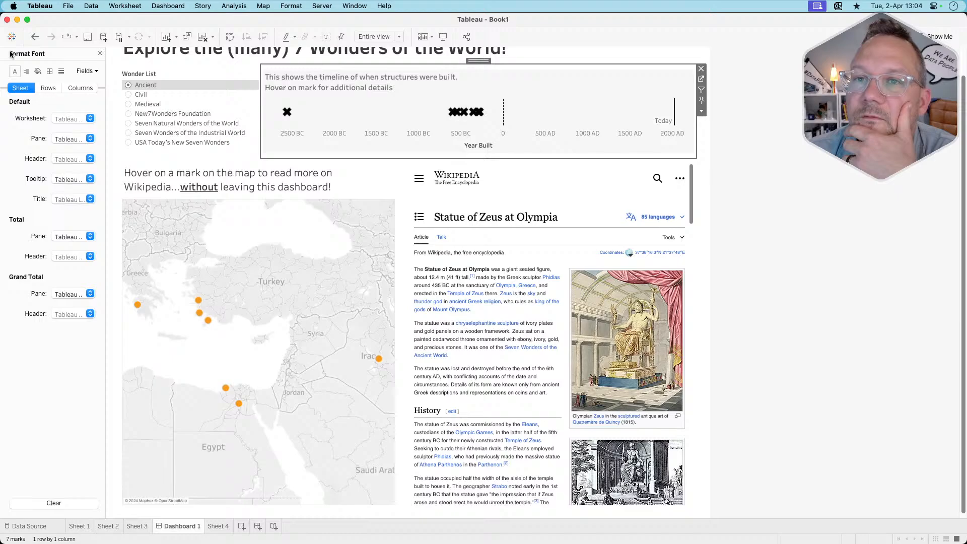
click(61, 71)
click(66, 118)
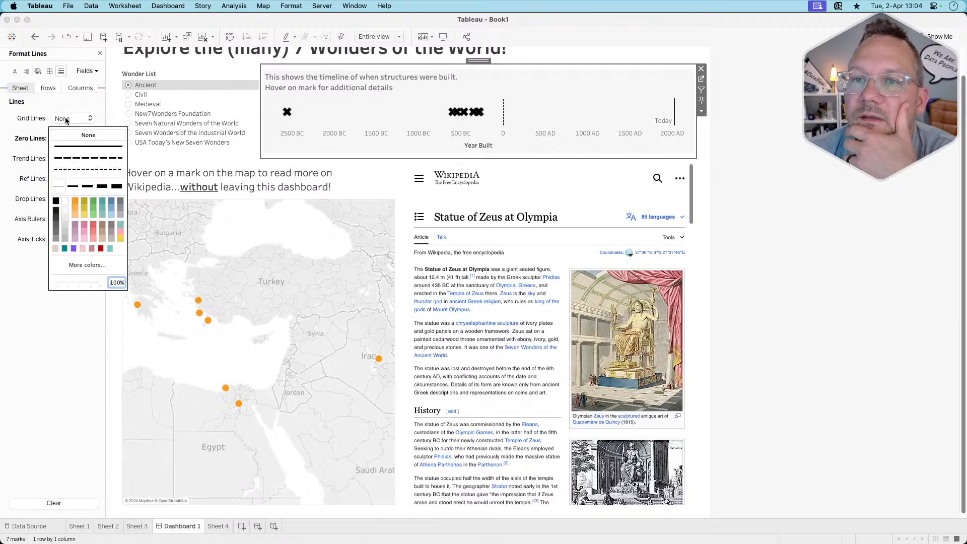
click(66, 202)
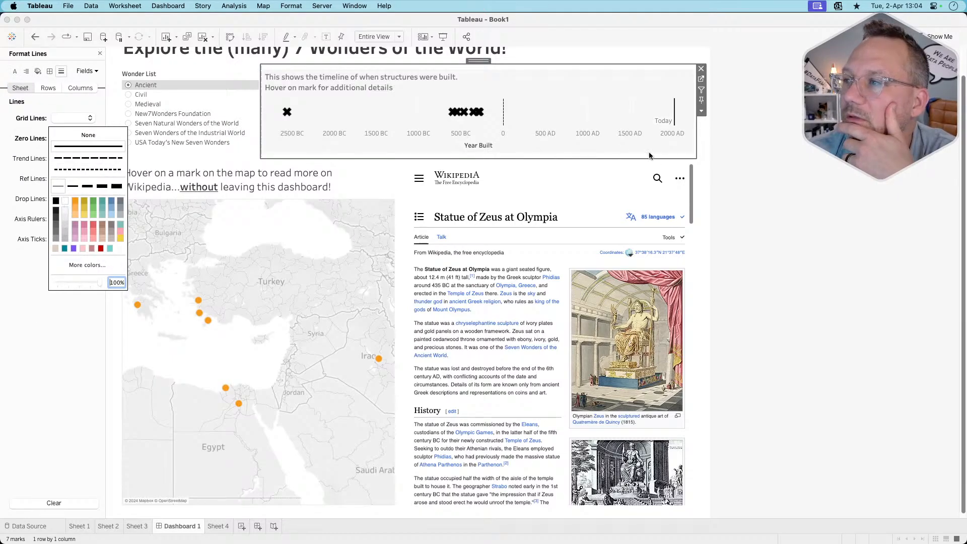
click(744, 132)
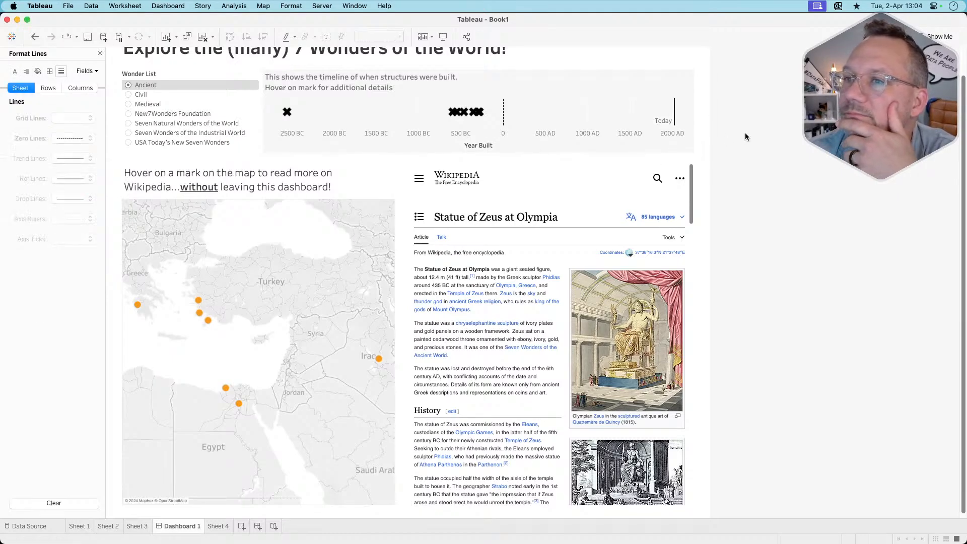
Set the Wonder List filter's background to the same very light grey as the timeline, at 100% opacity
click(249, 102)
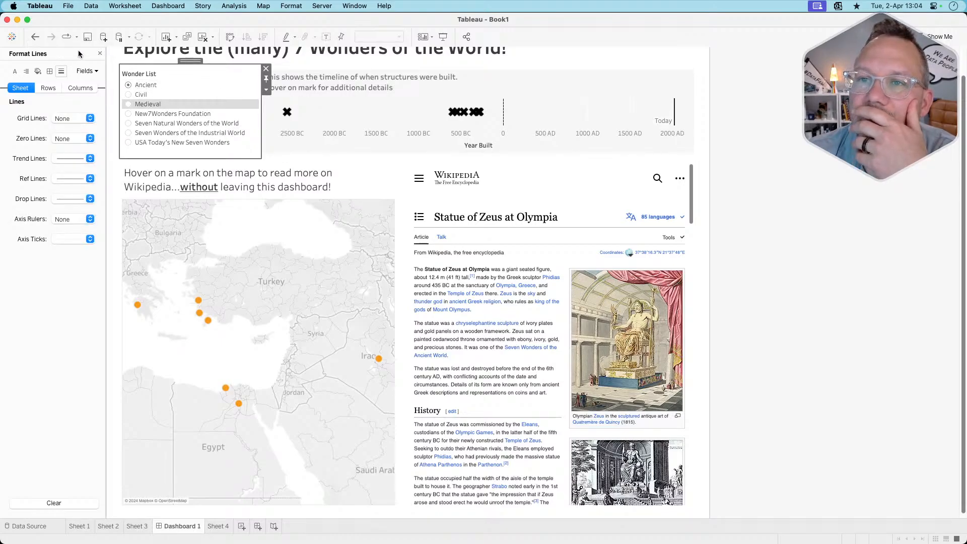
click(101, 54)
click(37, 236)
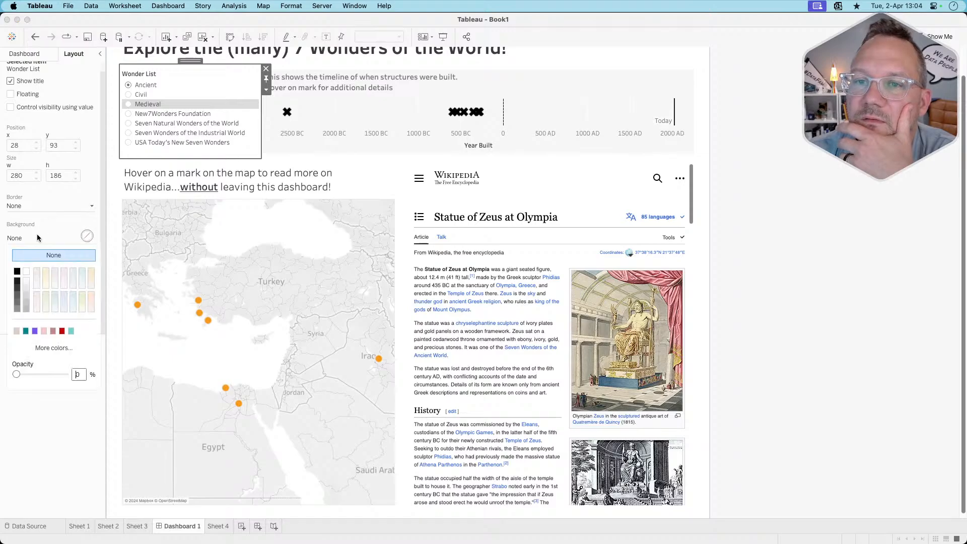
click(25, 283)
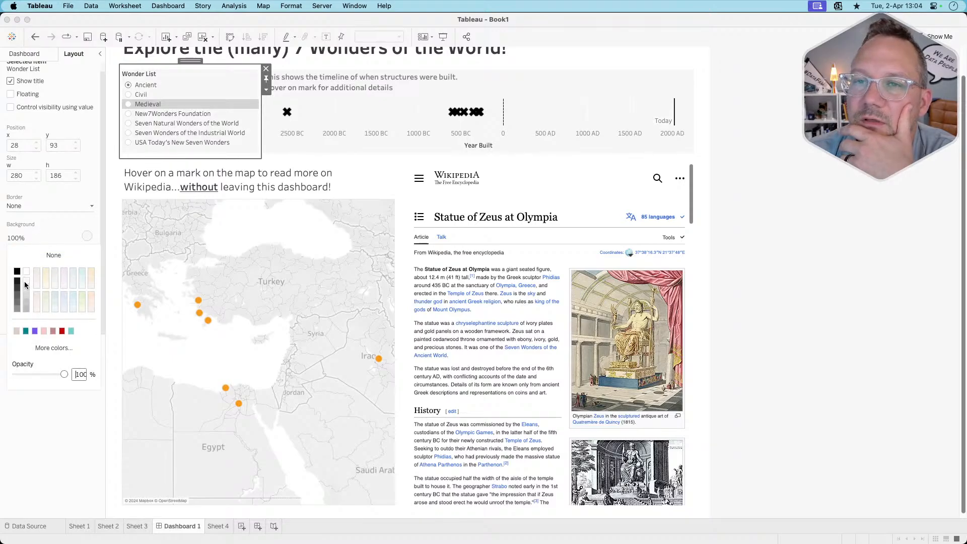
click(59, 235)
Set the right outer padding of the Wonder List filter to 0
click(49, 279)
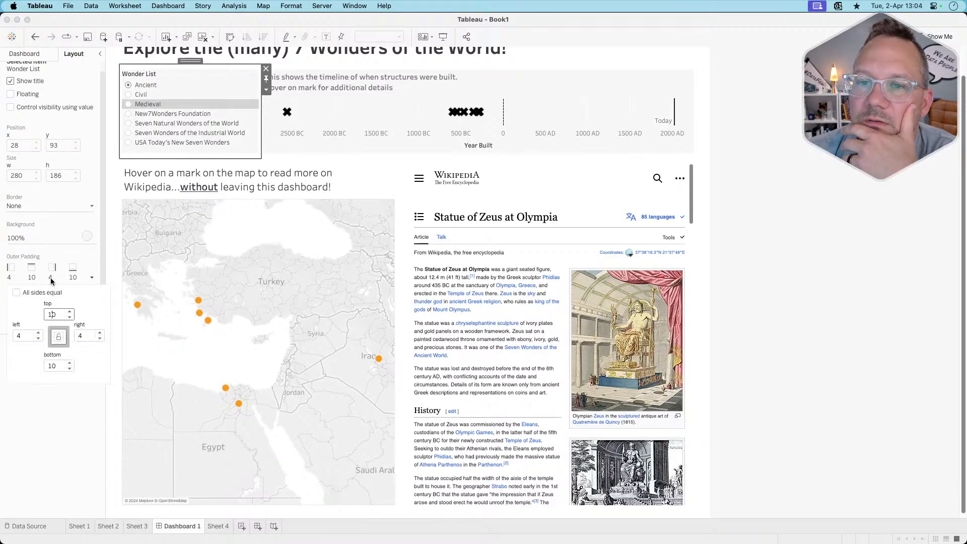
double_click(80, 336)
text(0)
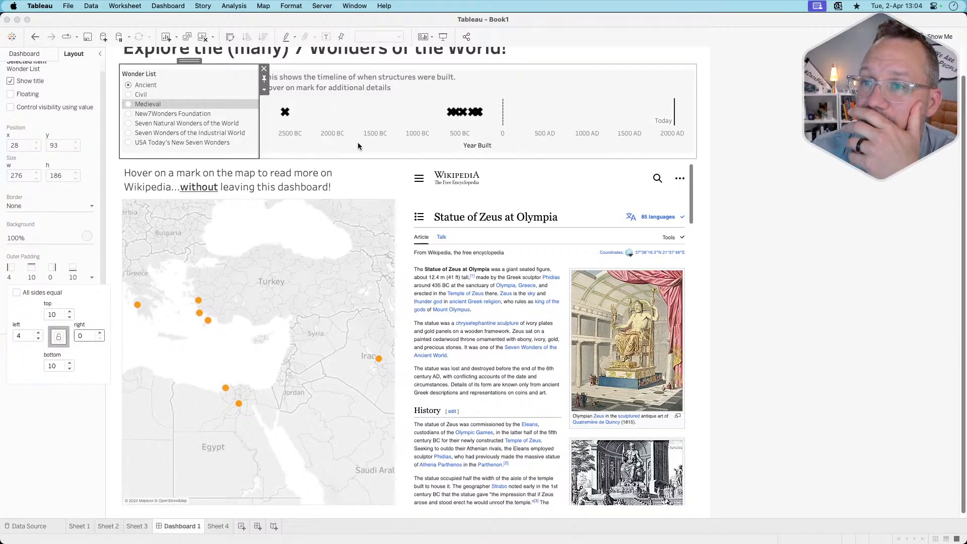
Set the left outer padding of the timeline sheet to 0 and deselect the dashboard objects
click(395, 104)
click(92, 278)
click(26, 337)
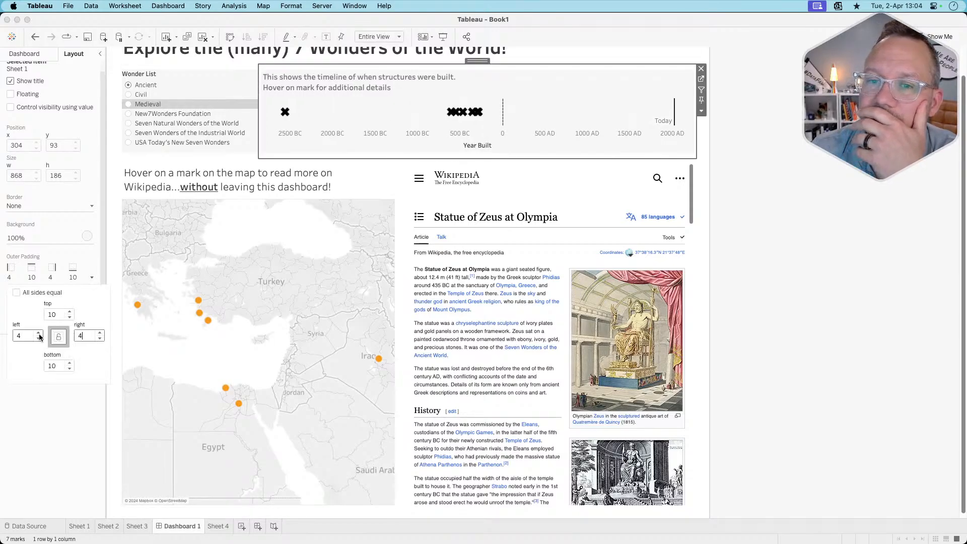
double_click(27, 336)
text(0)
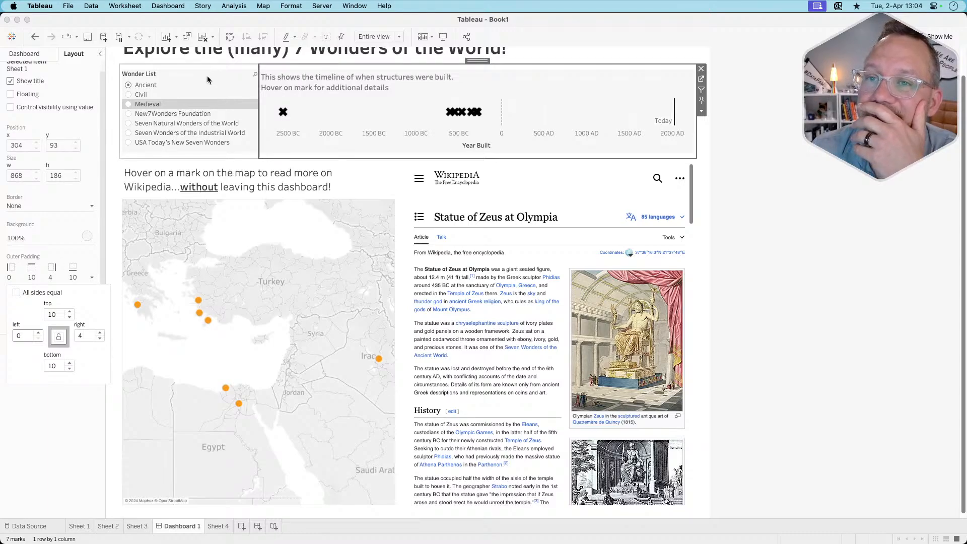
click(208, 76)
click(831, 109)
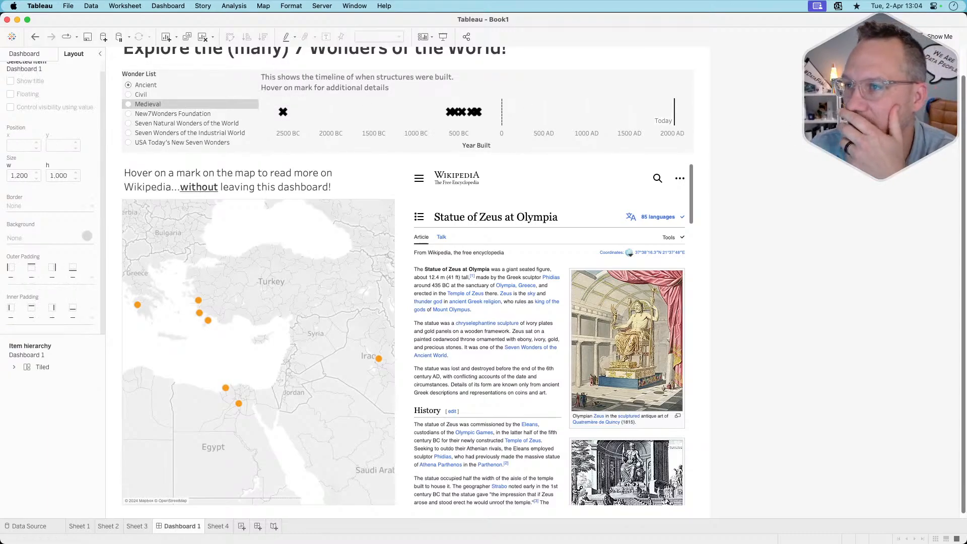
scroll(773, 188, up, 2)
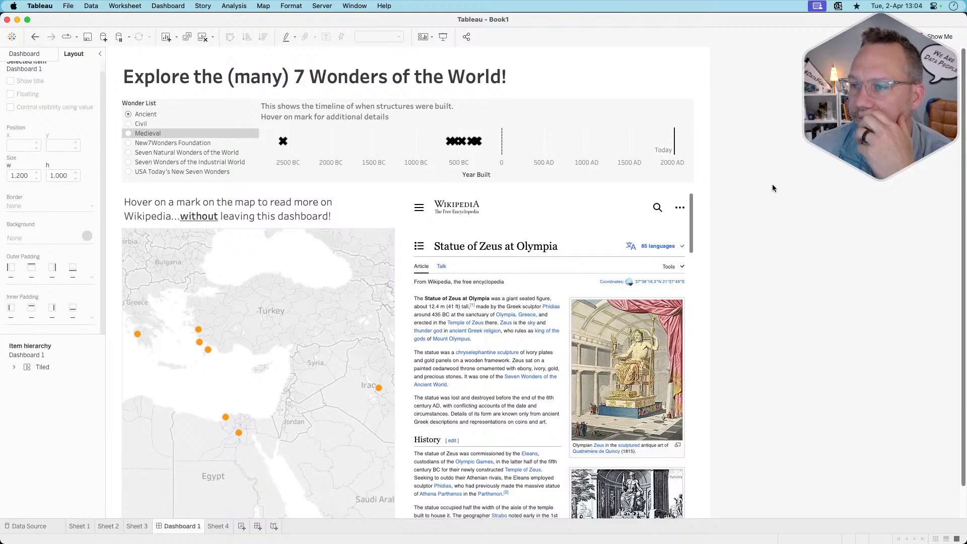
scroll(773, 188, down, 2)
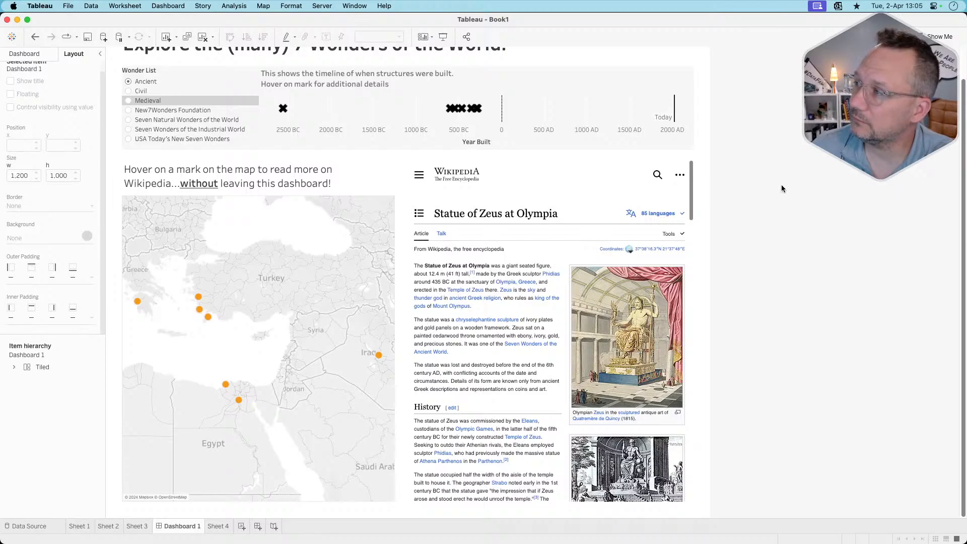
scroll(755, 280, up, 2)
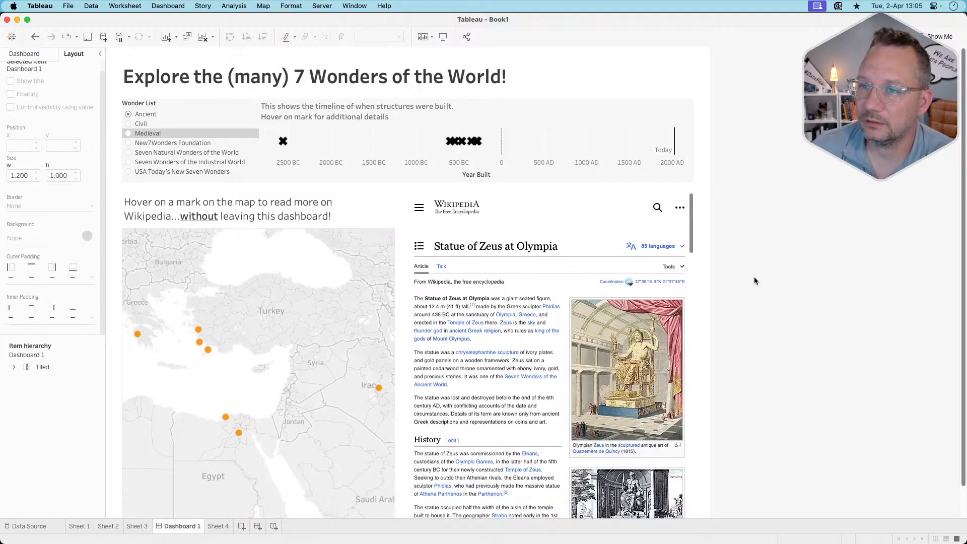
Filter the dashboard to the Civil wonders and test the map marks' Wikipedia pages for CN Tower, Channel Tunnel and Itaipu Dam
click(128, 125)
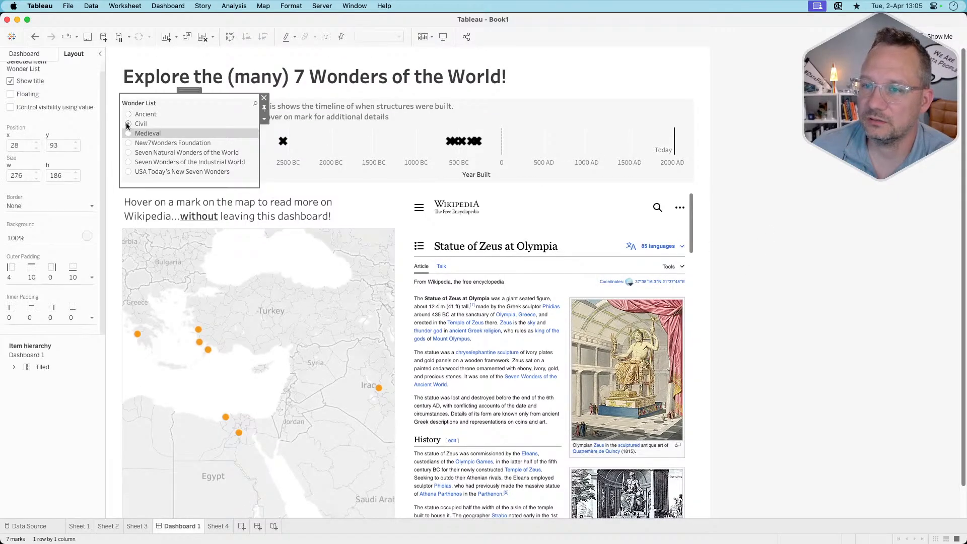
click(127, 126)
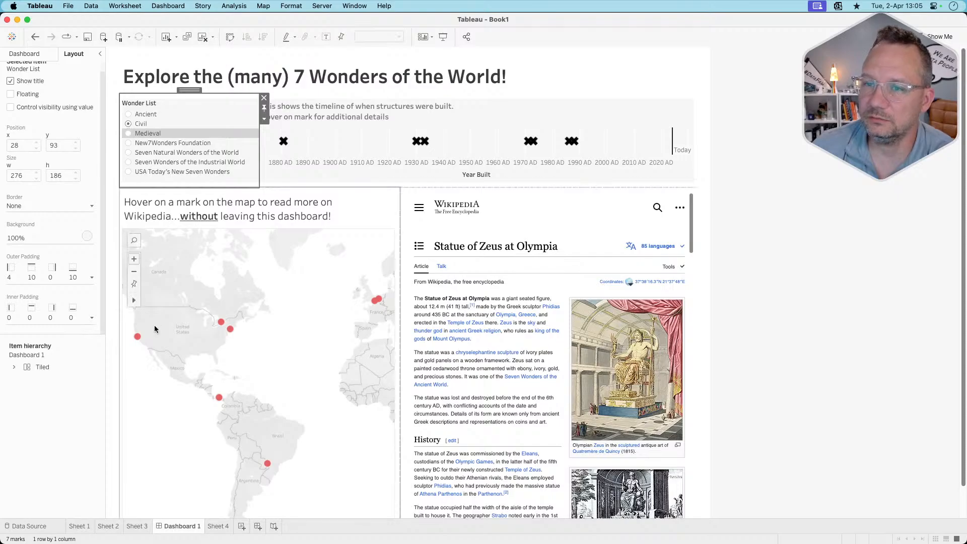
mouse_move(137, 336)
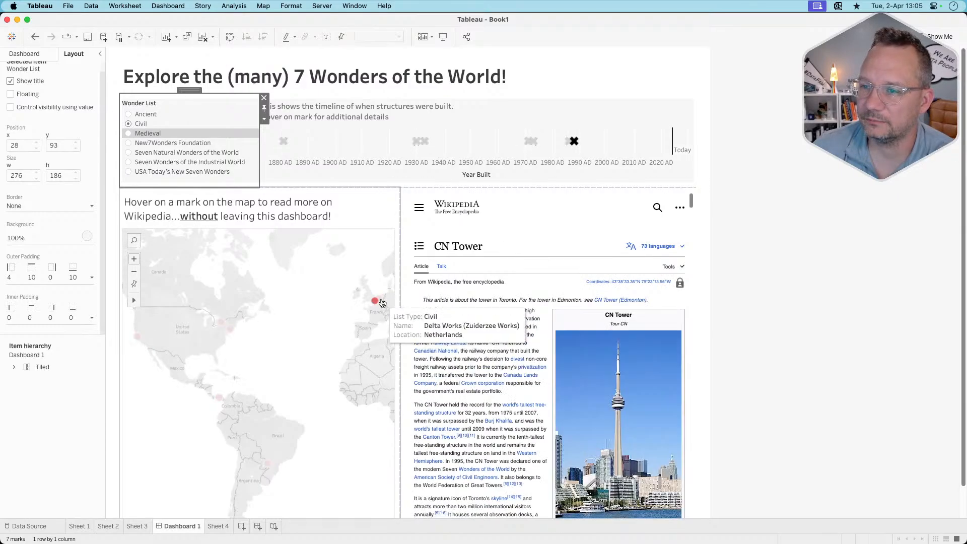
mouse_move(378, 301)
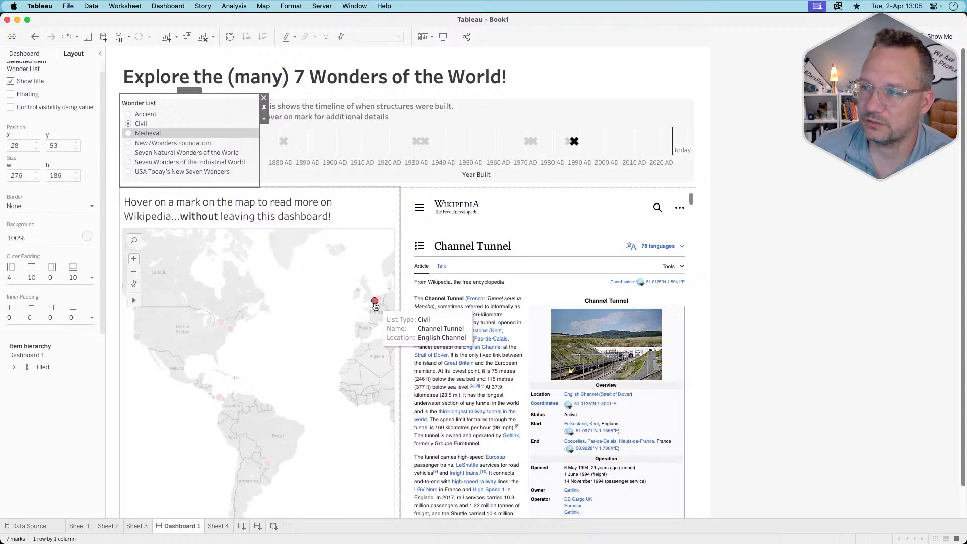
mouse_move(267, 464)
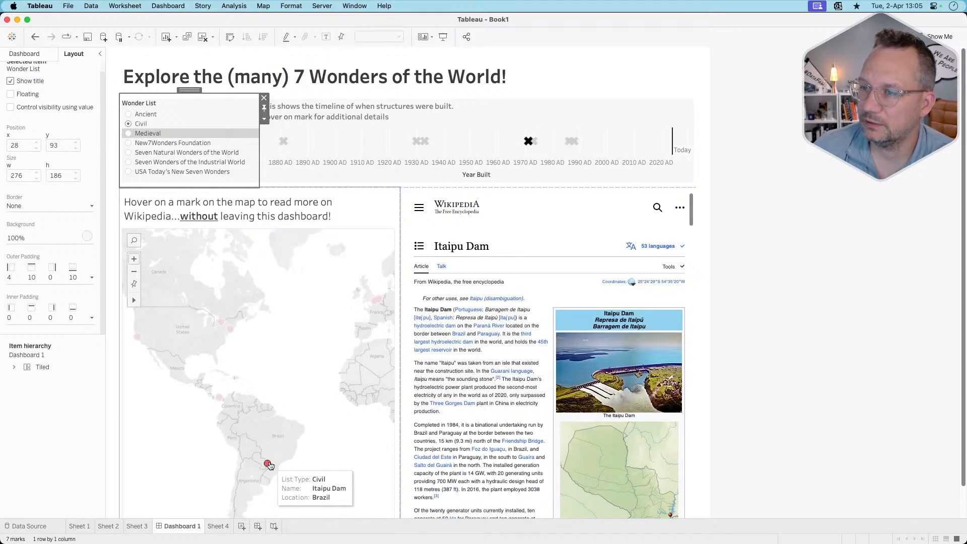
Switch the Wonder List filter to Medieval and check the map marks' Wikipedia pages, leaving no dashboard object selected
click(129, 133)
mouse_move(166, 384)
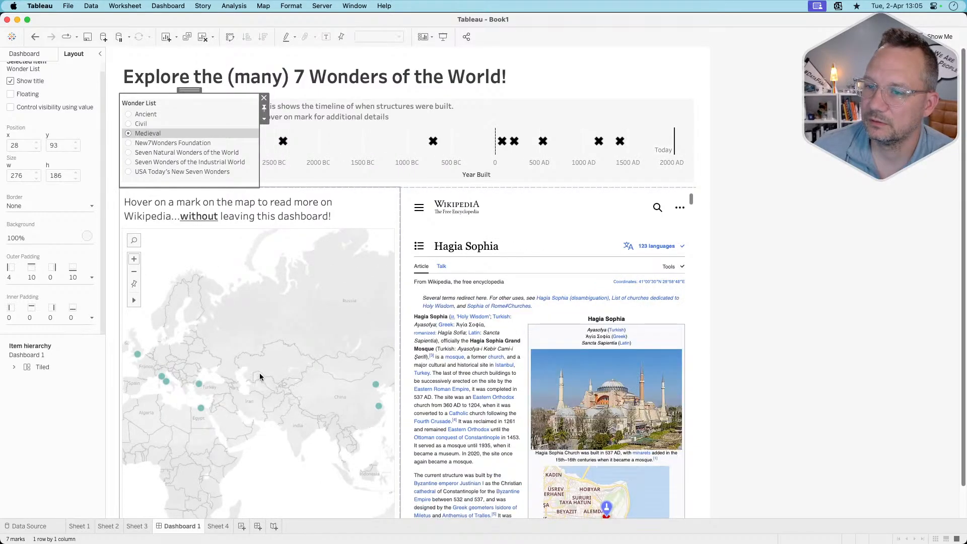
click(750, 245)
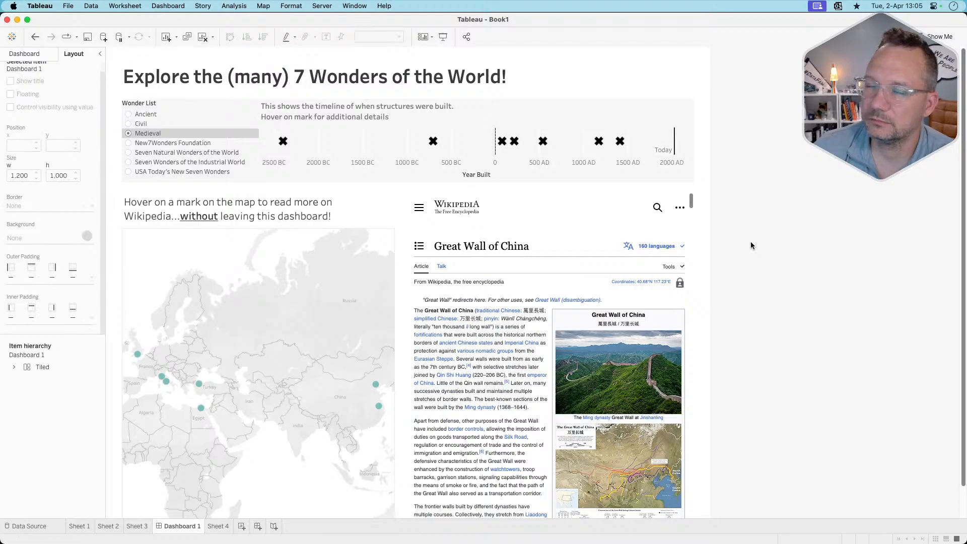